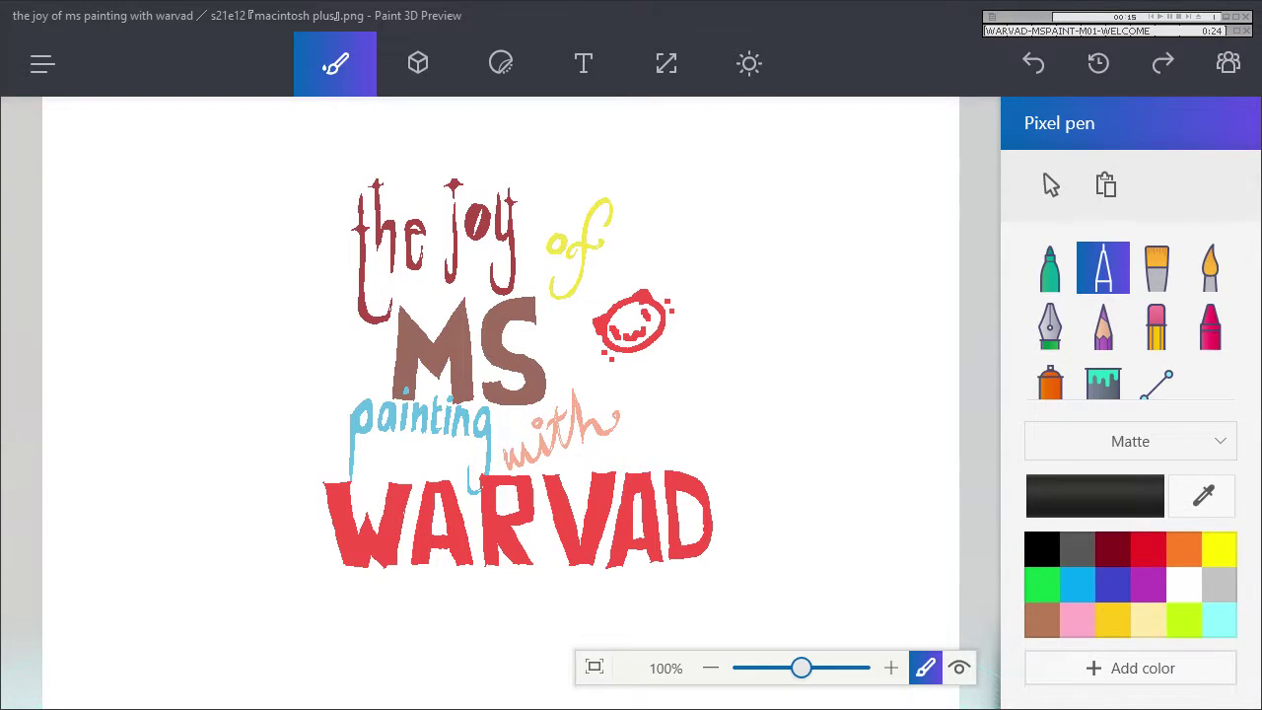
# Draw a cat's right-hand eye with a slit pupil, a small nose and a zigzag mouth in black with the Pixel pen.
pyautogui.press(']')
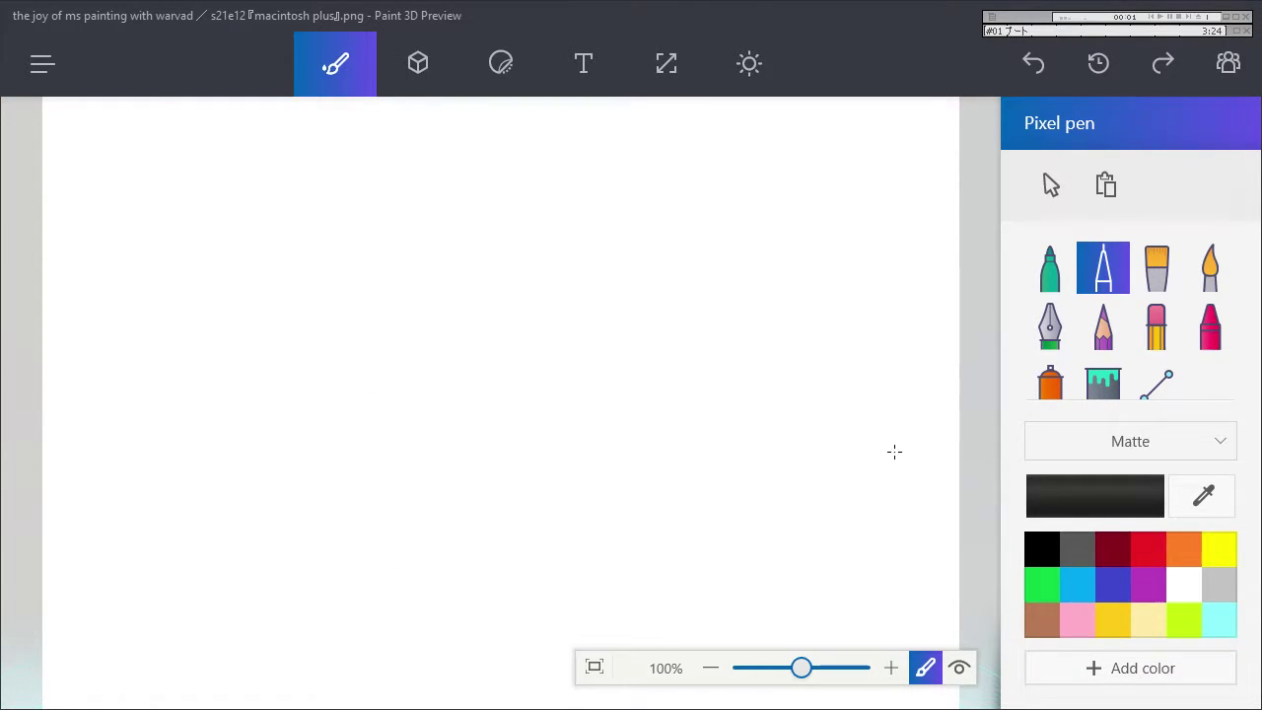
pyautogui.press('[')
pyautogui.press('[')
pyautogui.press('[')
pyautogui.press('[')
pyautogui.press('[')
pyautogui.press('[')
pyautogui.press('[')
pyautogui.press('[')
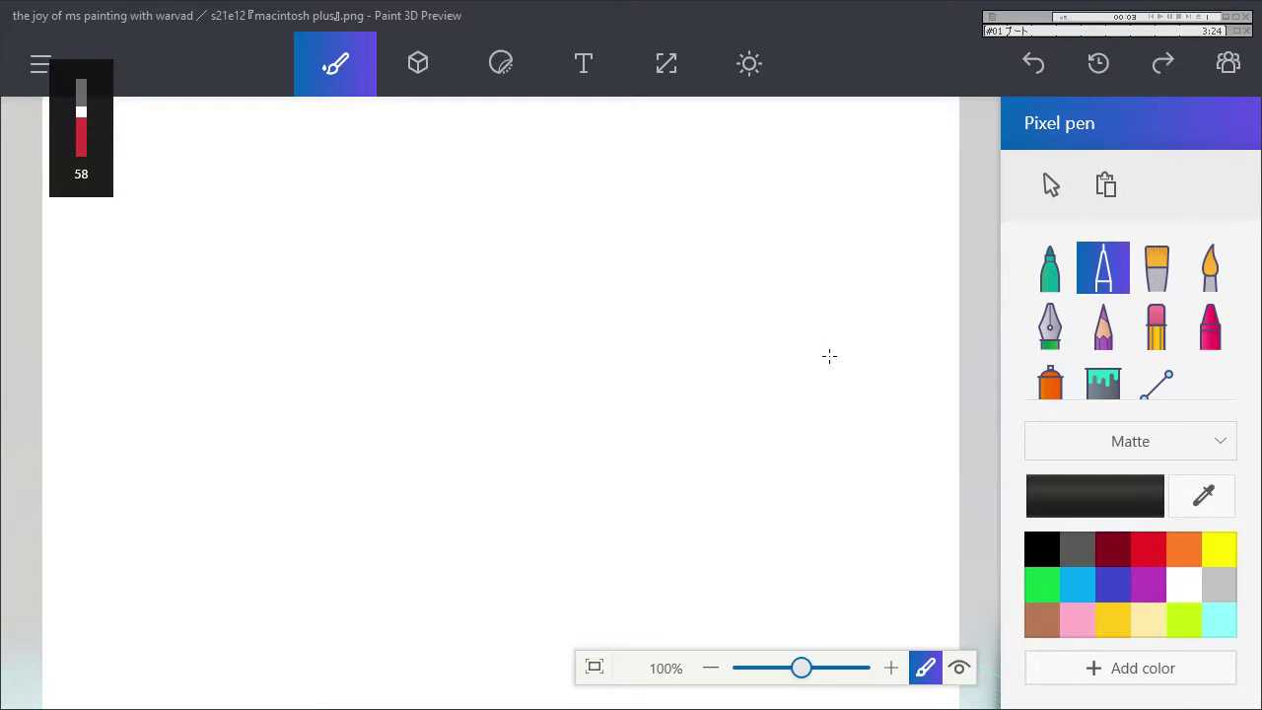
pyautogui.moveTo(603, 341)
pyautogui.mouseDown()
pyautogui.moveTo(622, 314)
pyautogui.moveTo(684, 280)
pyautogui.moveTo(777, 275)
pyautogui.moveTo(759, 359)
pyautogui.moveTo(696, 370)
pyautogui.moveTo(603, 340)
pyautogui.mouseUp()
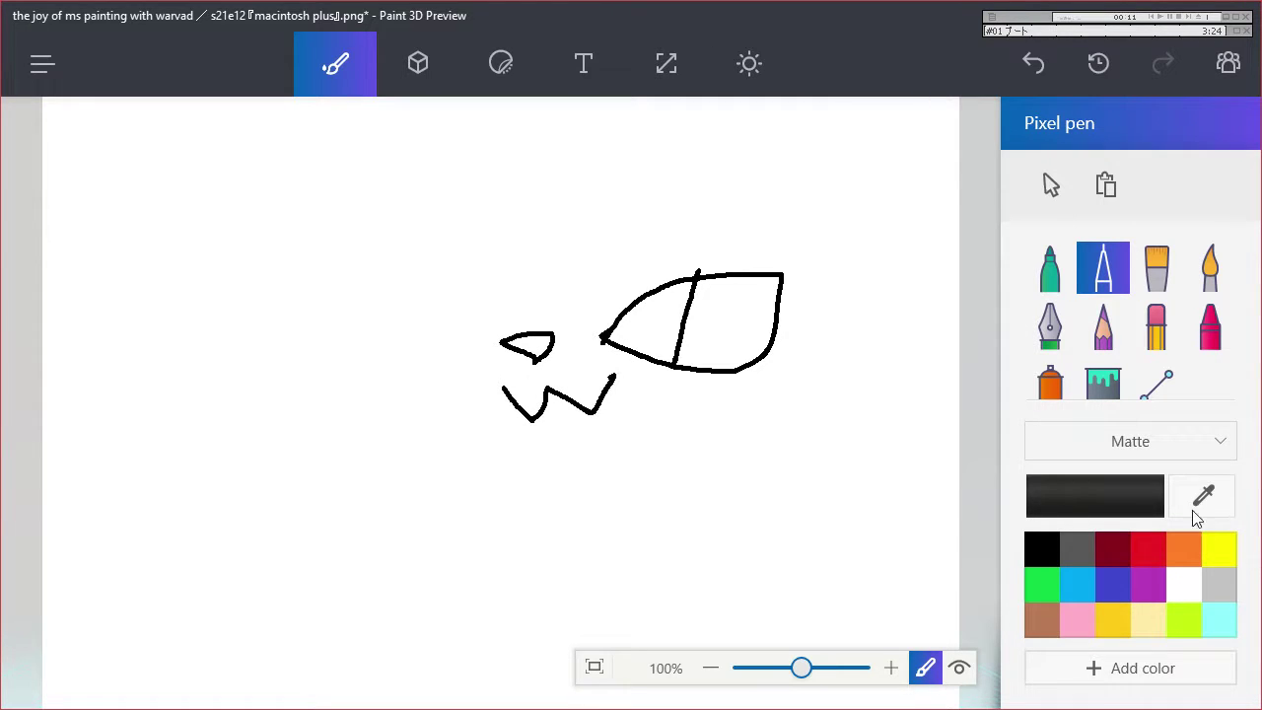
# Draw the cat's other eye in light blue, a rounded teardrop shape split by a vertical pupil line.
pyautogui.click(1218, 616)
pyautogui.moveTo(456, 319)
pyautogui.mouseDown()
pyautogui.moveTo(389, 258)
pyautogui.moveTo(293, 278)
pyautogui.moveTo(312, 371)
pyautogui.mouseUp()
pyautogui.moveTo(356, 243); pyautogui.dragTo(366, 364)
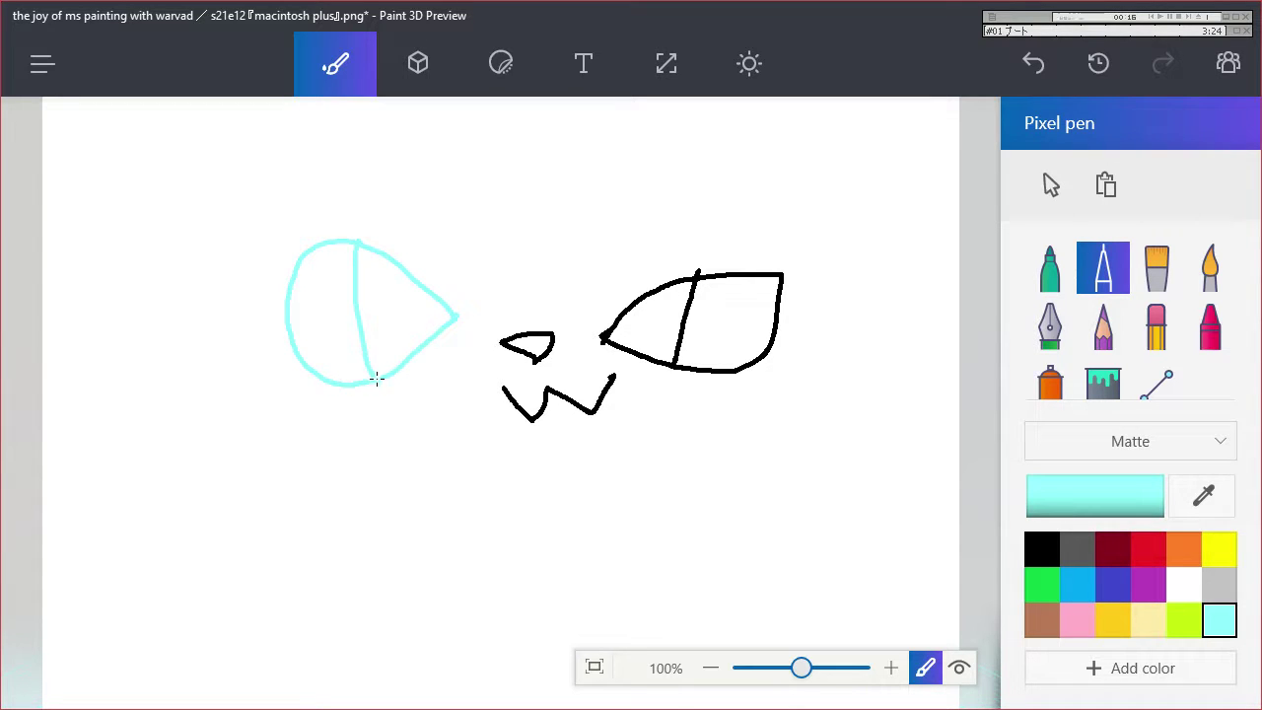
# Recolor the black outlines of the eye, nose and mouth pink with Fill.
pyautogui.click(1103, 383)
pyautogui.click(1079, 621)
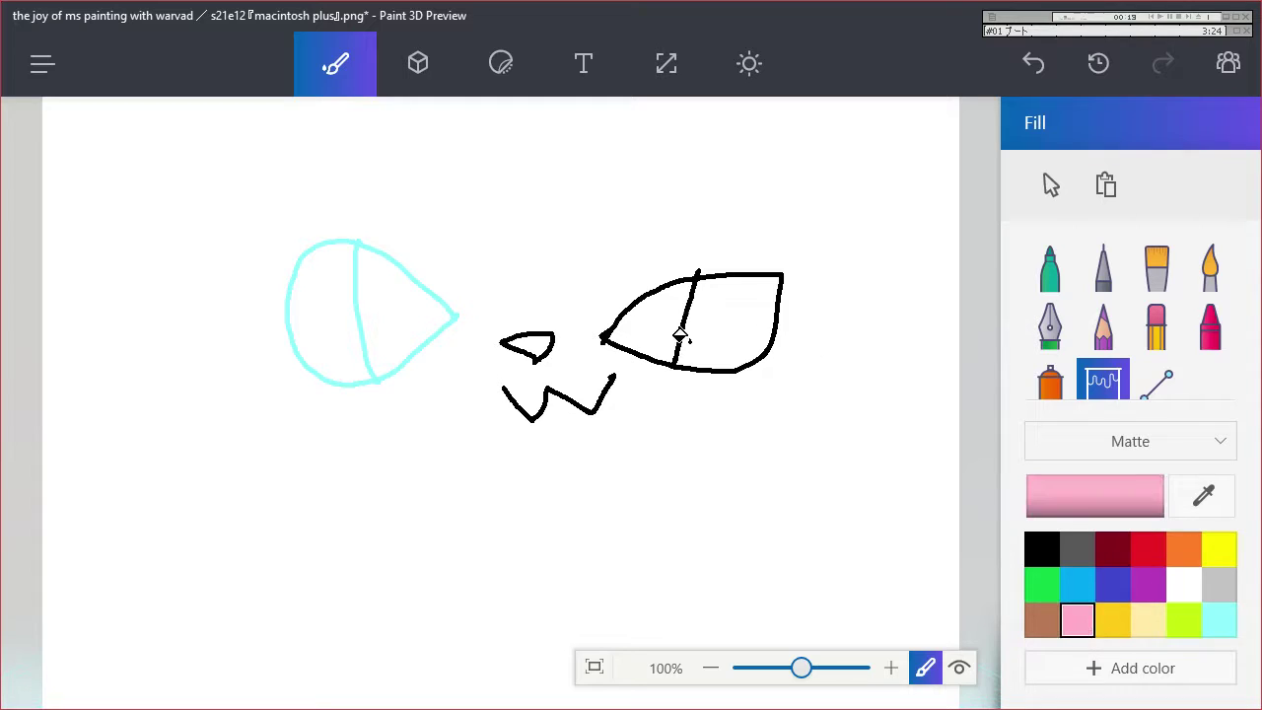
pyautogui.click(673, 314)
pyautogui.click(541, 334)
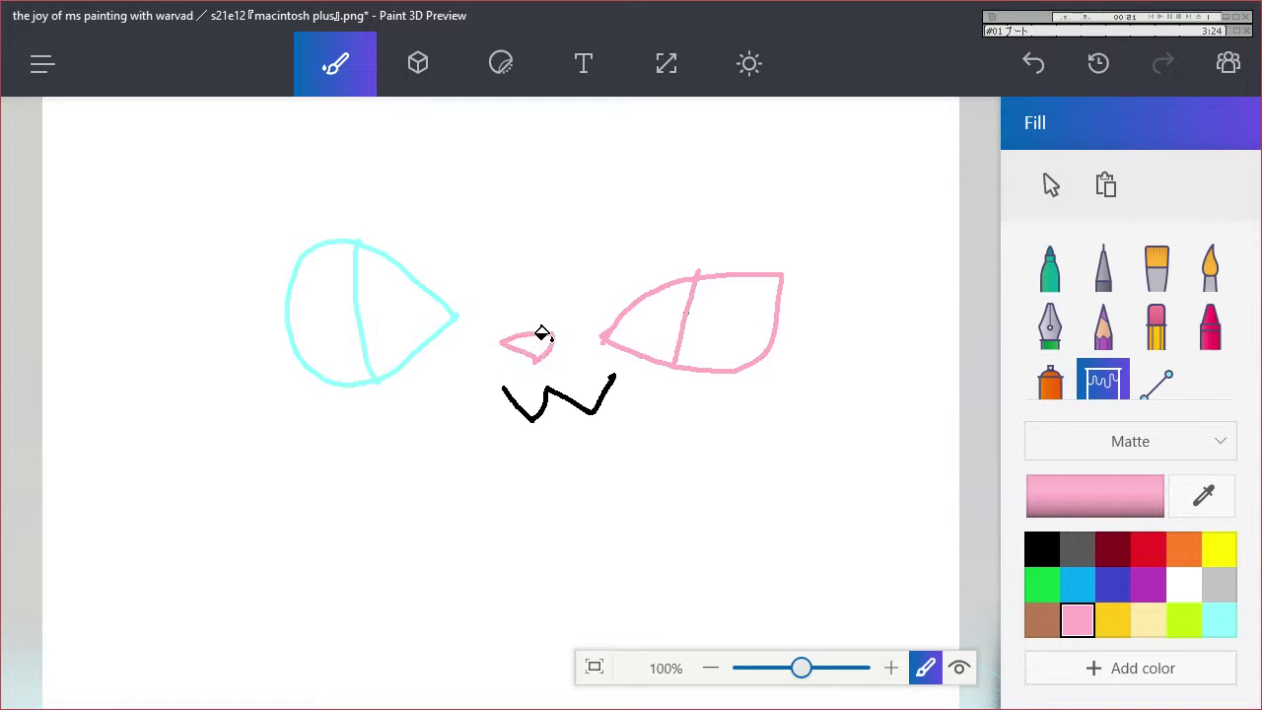
pyautogui.click(589, 399)
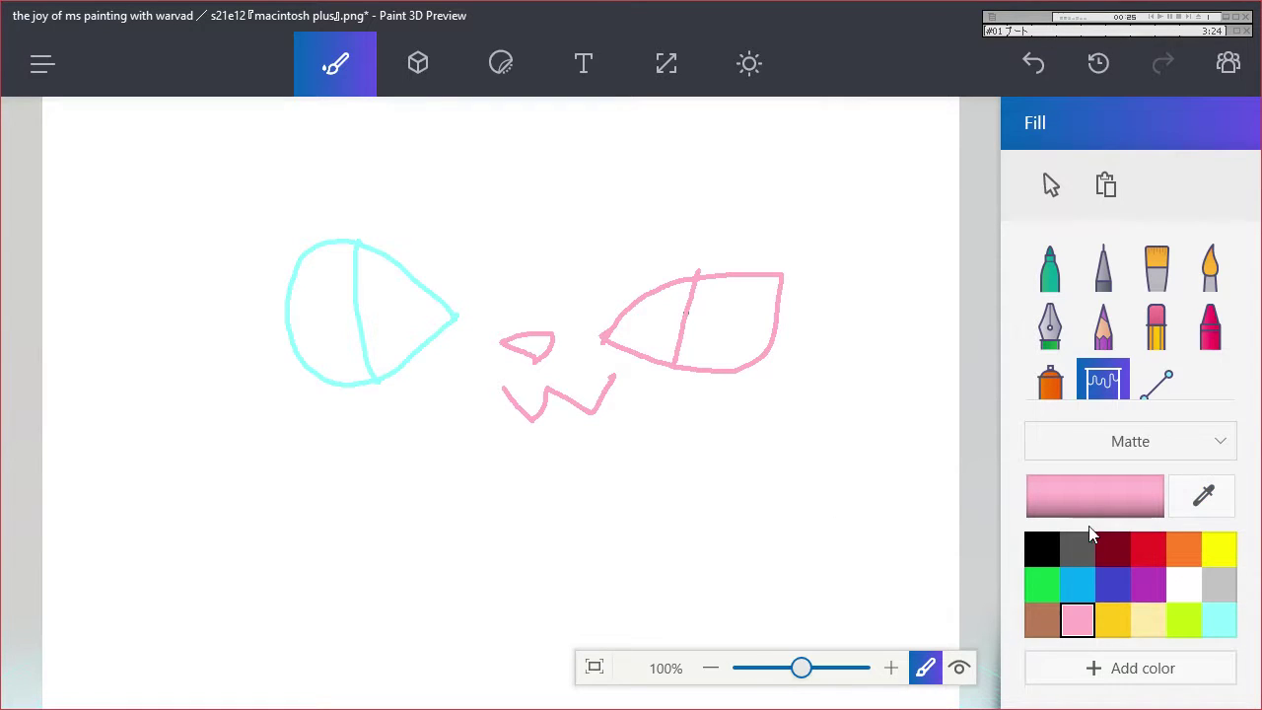
pyautogui.click(1092, 288)
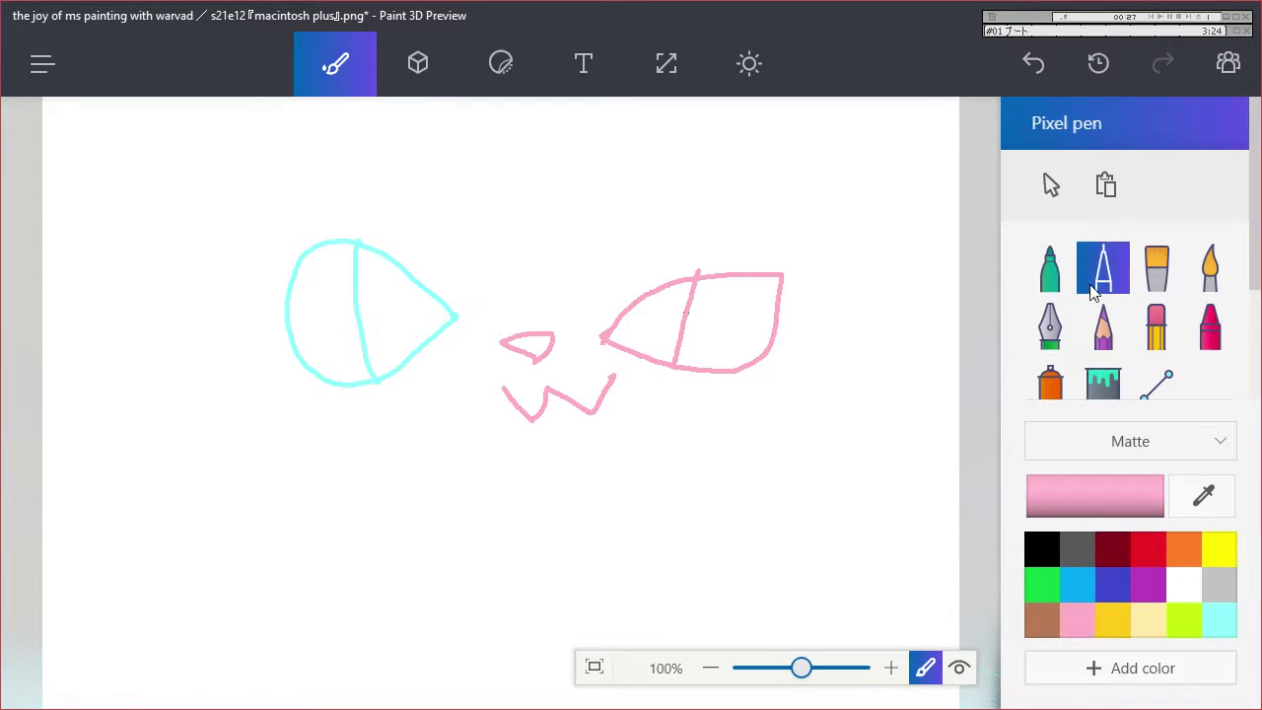
pyautogui.click(418, 63)
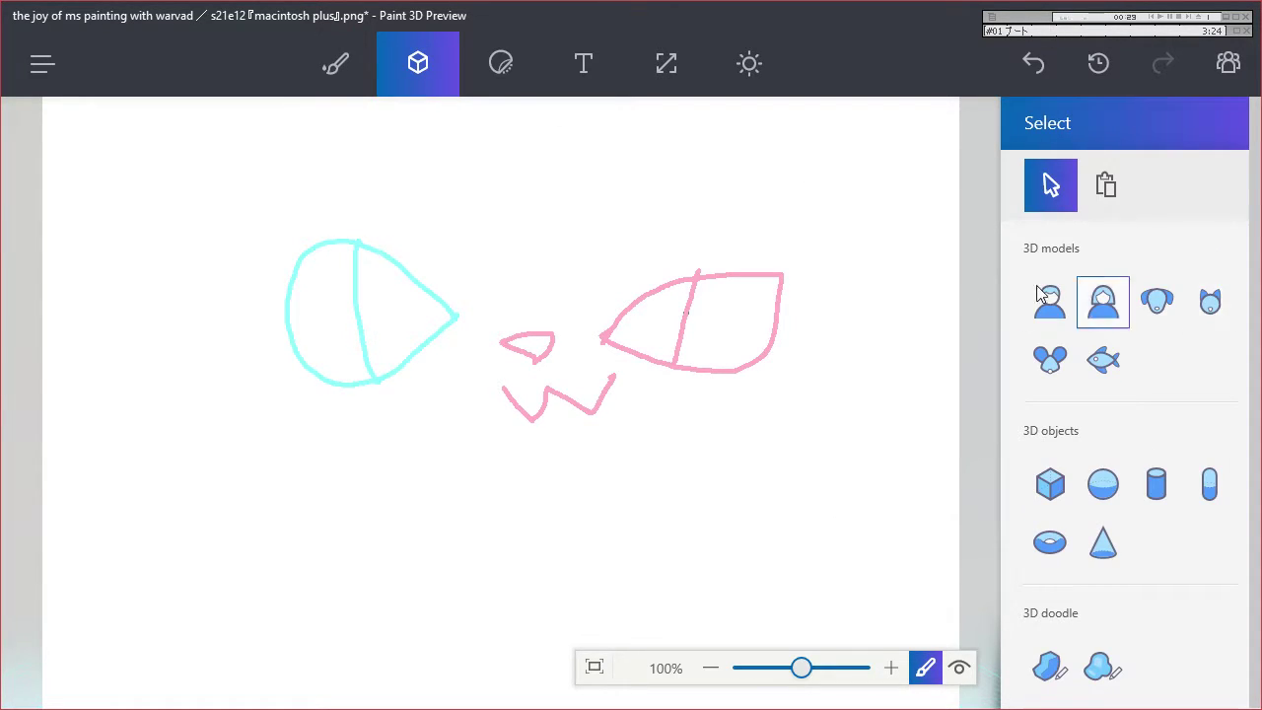
pyautogui.click(343, 67)
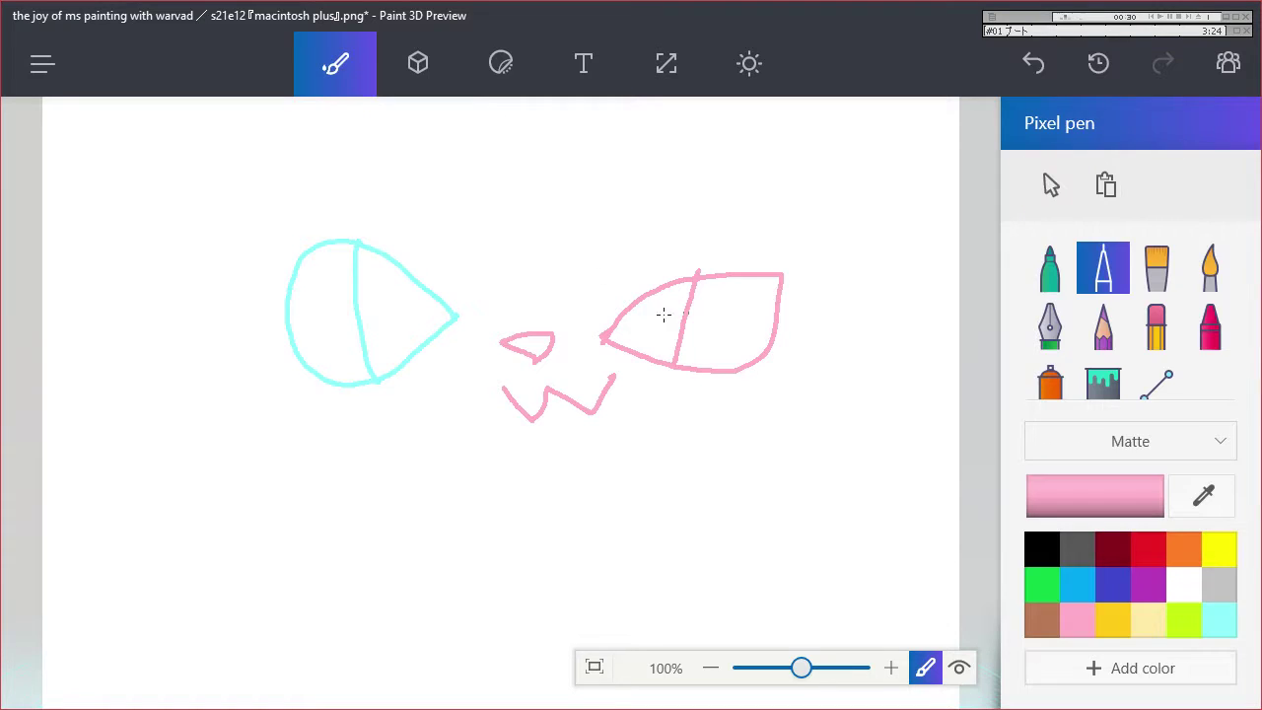
pyautogui.click(1112, 550)
pyautogui.click(1077, 619)
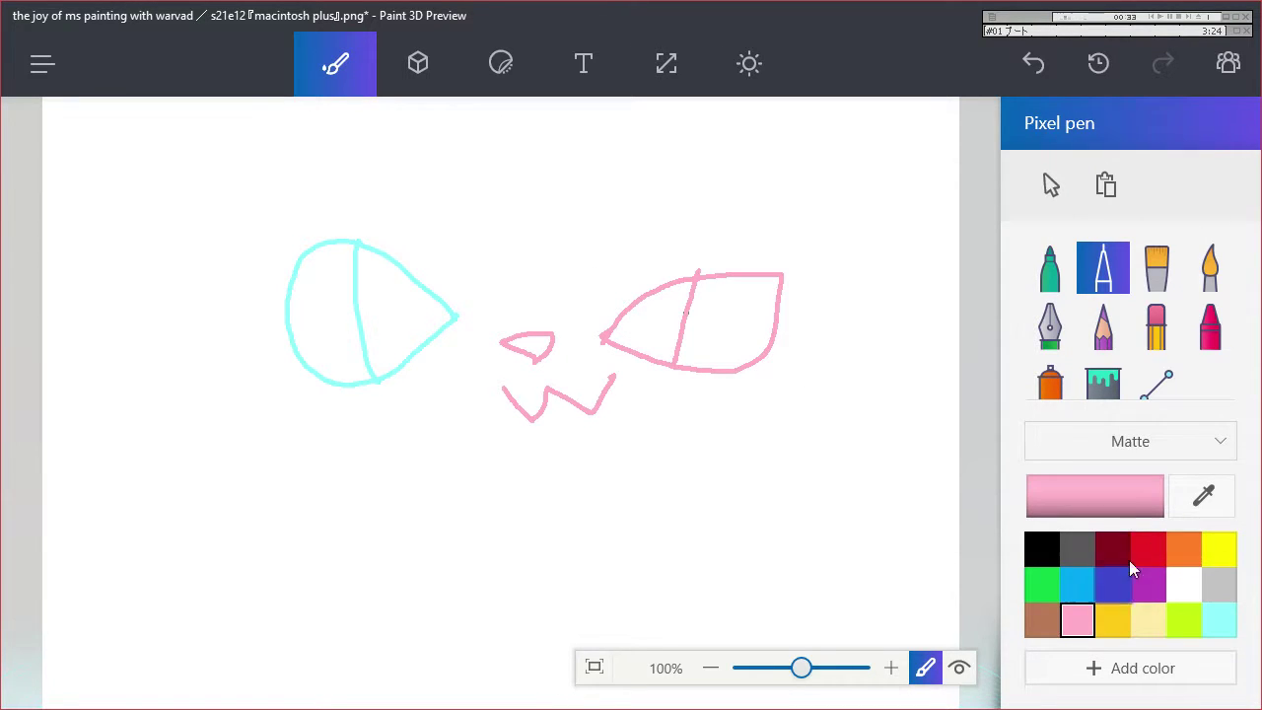
pyautogui.click(1167, 336)
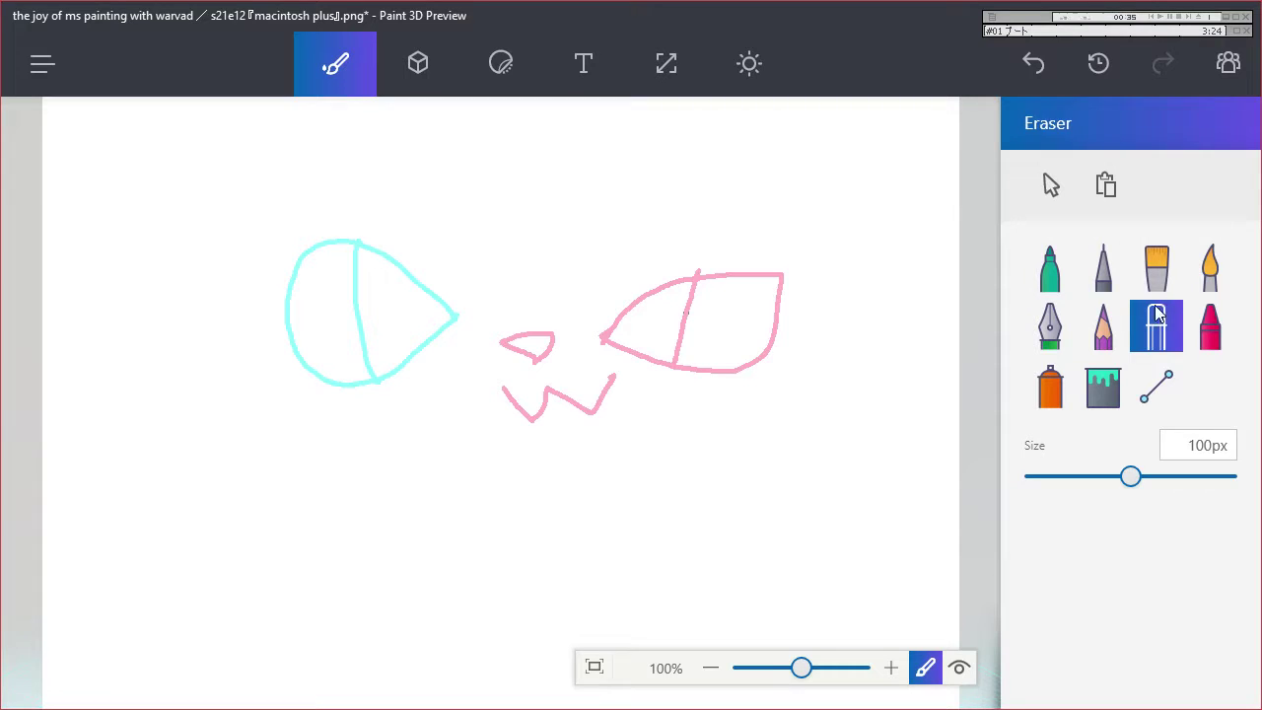
pyautogui.click(1109, 281)
# Draw the cat's curved pink jaw line with extra strokes beneath it using the Crayon.
pyautogui.click(1220, 342)
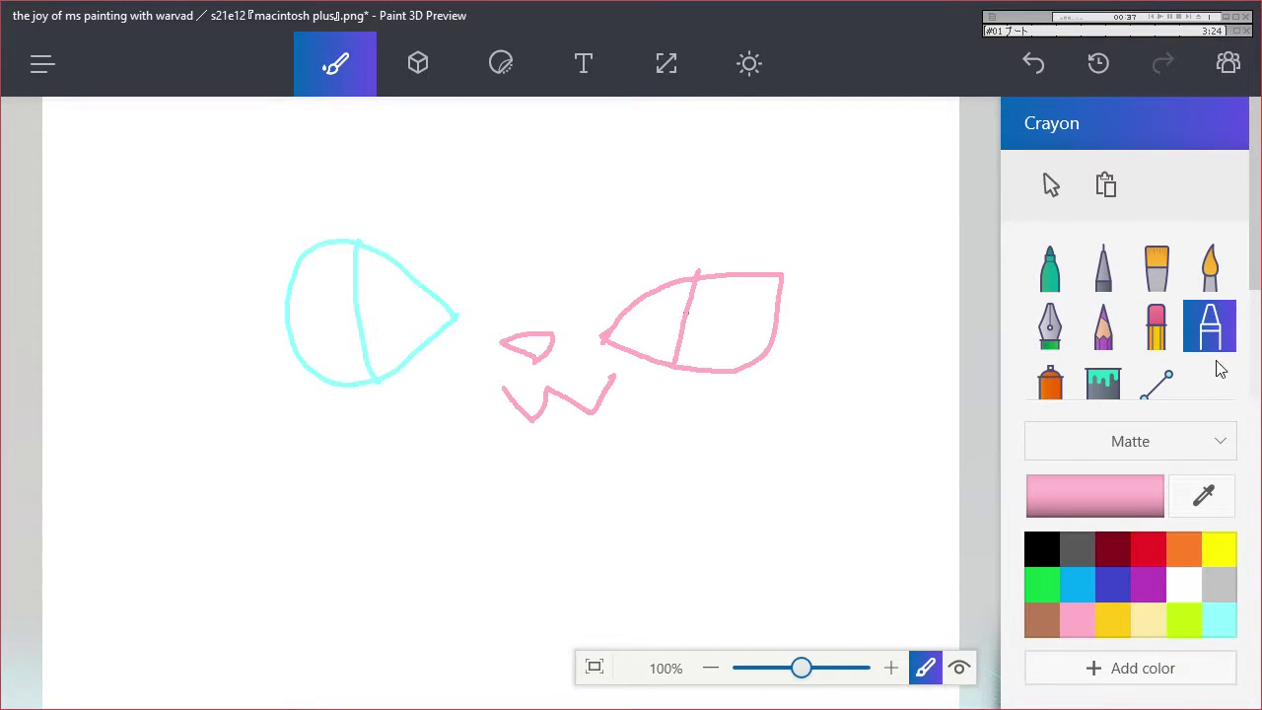
pyautogui.moveTo(755, 534)
pyautogui.mouseDown()
pyautogui.moveTo(547, 583)
pyautogui.moveTo(642, 565)
pyautogui.moveTo(603, 563)
pyautogui.moveTo(650, 539)
pyautogui.moveTo(593, 556)
pyautogui.moveTo(765, 483)
pyautogui.moveTo(814, 420)
pyautogui.moveTo(834, 364)
pyautogui.moveTo(702, 486)
pyautogui.moveTo(291, 434)
pyautogui.moveTo(218, 376)
pyautogui.moveTo(192, 321)
pyautogui.mouseUp()
# Draw two pointed cat ears in light blue crayon above the eyes.
pyautogui.click(1218, 619)
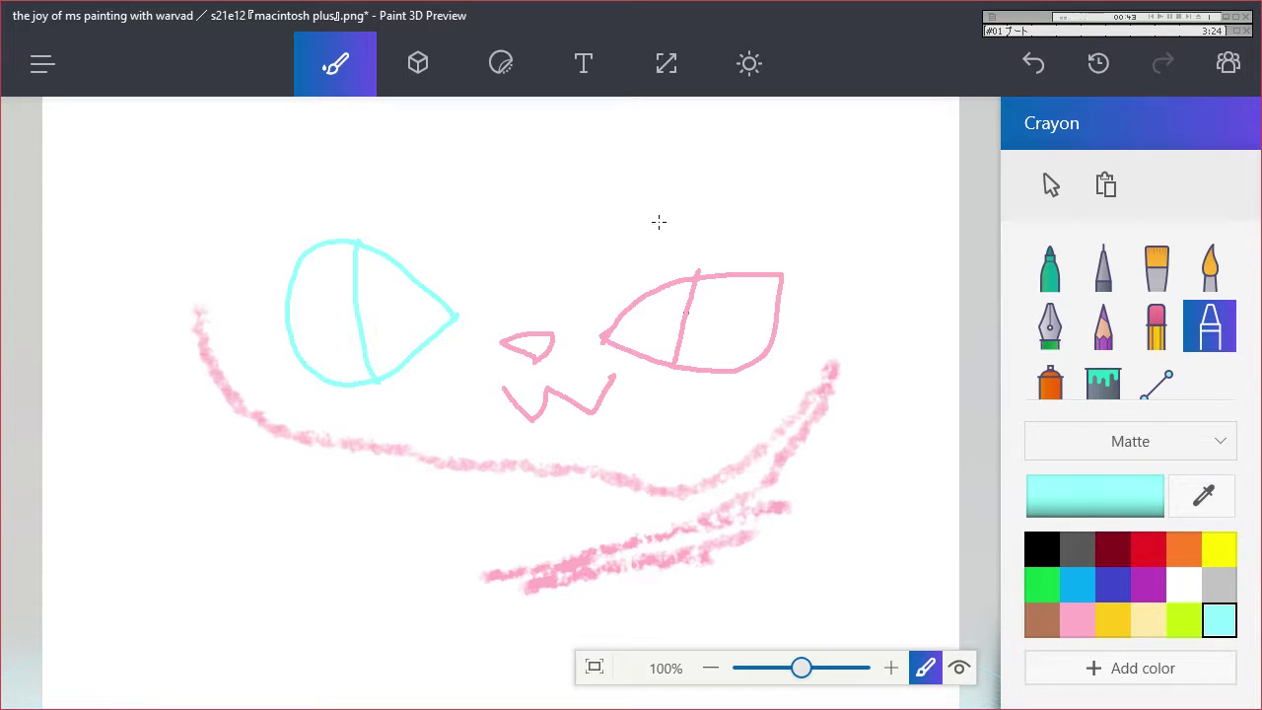
pyautogui.moveTo(582, 189)
pyautogui.mouseDown()
pyautogui.moveTo(794, 102)
pyautogui.moveTo(842, 251)
pyautogui.moveTo(609, 166)
pyautogui.moveTo(577, 203)
pyautogui.moveTo(791, 111)
pyautogui.mouseUp()
pyautogui.moveTo(824, 166); pyautogui.dragTo(839, 259)
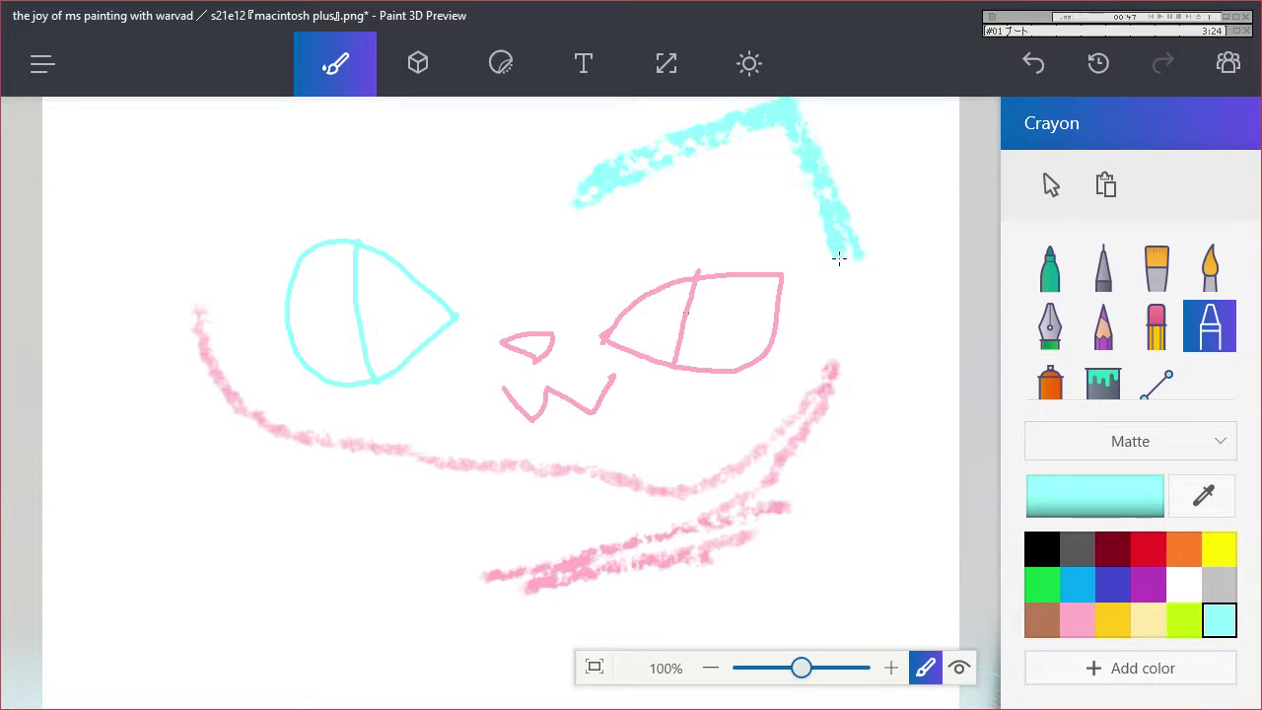
pyautogui.moveTo(530, 225)
pyautogui.mouseDown()
pyautogui.moveTo(300, 136)
pyautogui.moveTo(501, 207)
pyautogui.moveTo(281, 115)
pyautogui.moveTo(242, 238)
pyautogui.moveTo(289, 113)
pyautogui.moveTo(239, 238)
pyautogui.mouseUp()
# Add short light blue crayon whiskers on both sides of the cat's face.
pyautogui.moveTo(174, 386); pyautogui.dragTo(102, 437)
pyautogui.moveTo(195, 414)
pyautogui.mouseDown()
pyautogui.moveTo(157, 479)
pyautogui.moveTo(219, 482)
pyautogui.mouseUp()
pyautogui.moveTo(924, 288)
pyautogui.mouseDown()
pyautogui.moveTo(876, 316)
pyautogui.moveTo(927, 287)
pyautogui.mouseUp()
pyautogui.moveTo(859, 365)
pyautogui.mouseDown()
pyautogui.moveTo(919, 374)
pyautogui.moveTo(876, 418)
pyautogui.mouseUp()
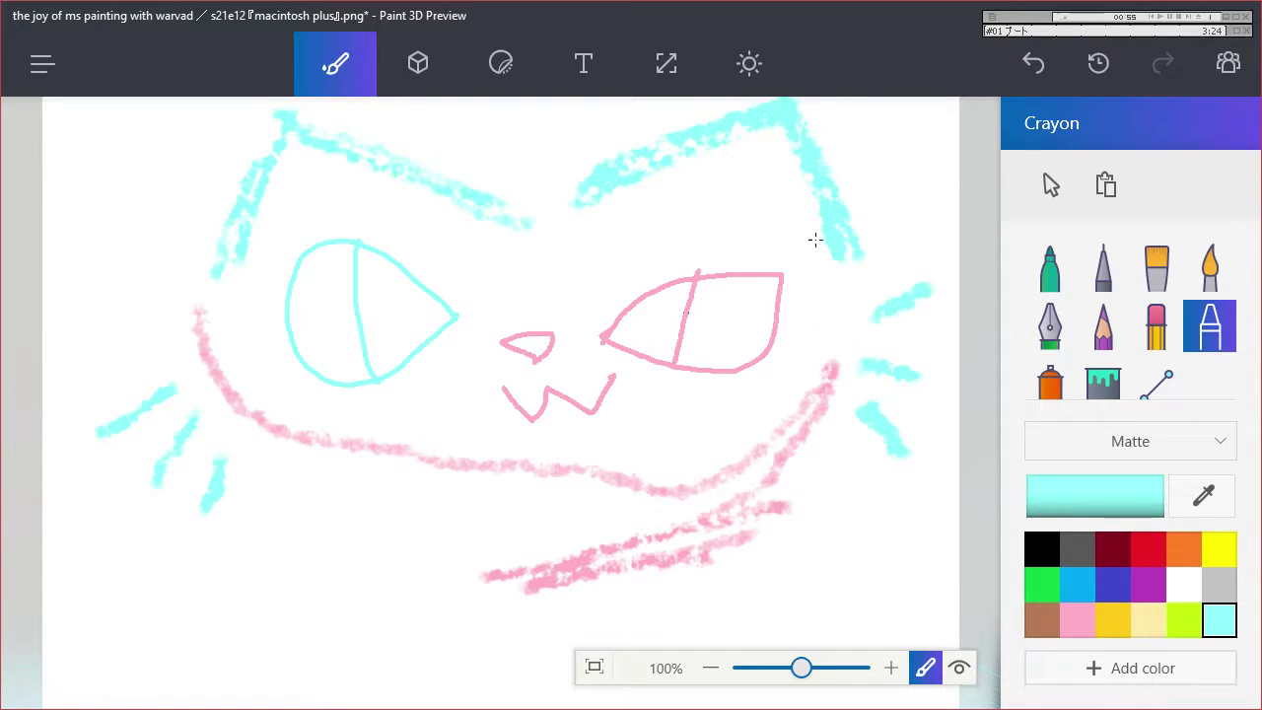
# Insert a large blue 3D Cat model over the lower half of the drawing.
pyautogui.click(418, 63)
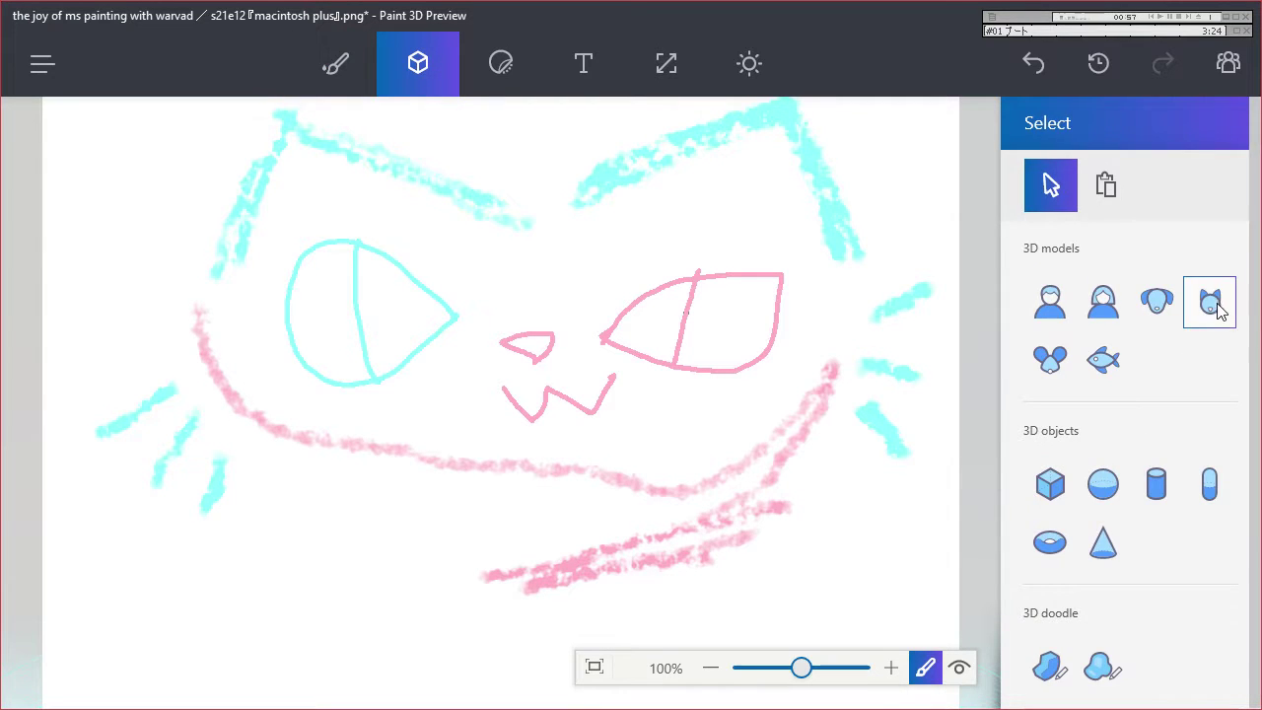
pyautogui.click(1218, 309)
pyautogui.moveTo(427, 293); pyautogui.dragTo(1044, 708)
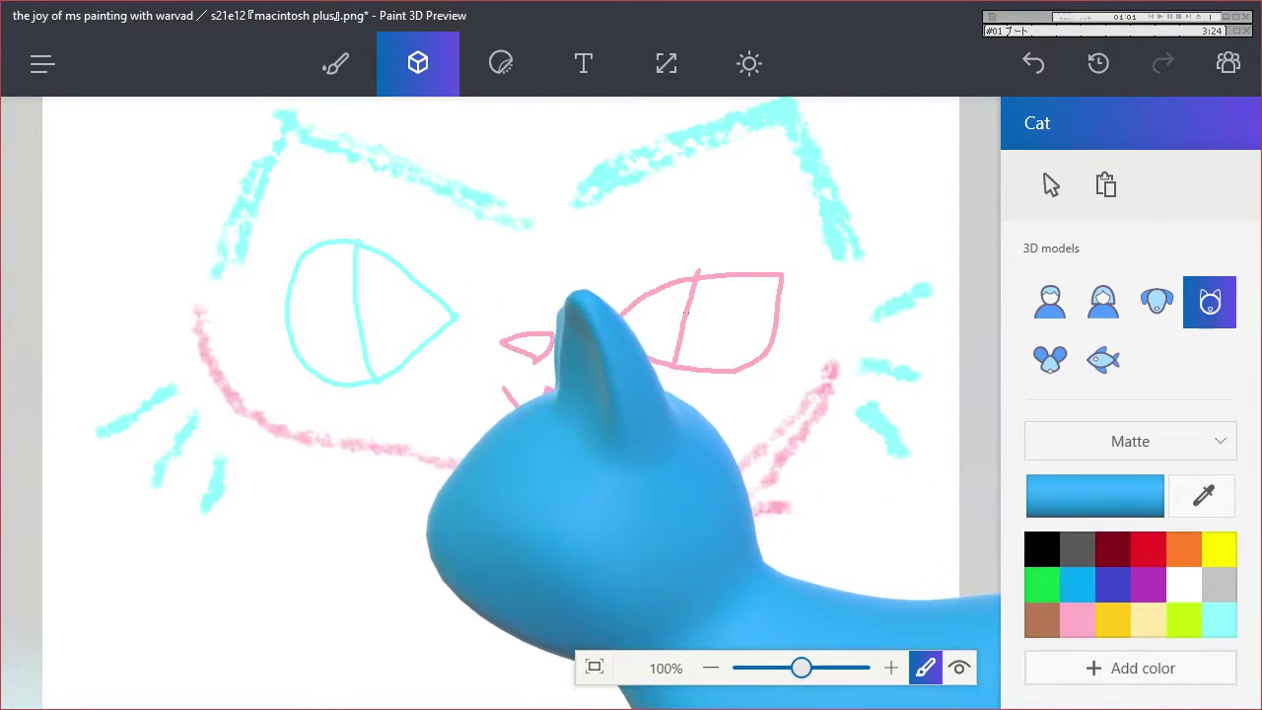
# Turn the 3D cat upright, adjust its depth and reposition it over the drawn face.
pyautogui.moveTo(884, 242); pyautogui.dragTo(1084, 439)
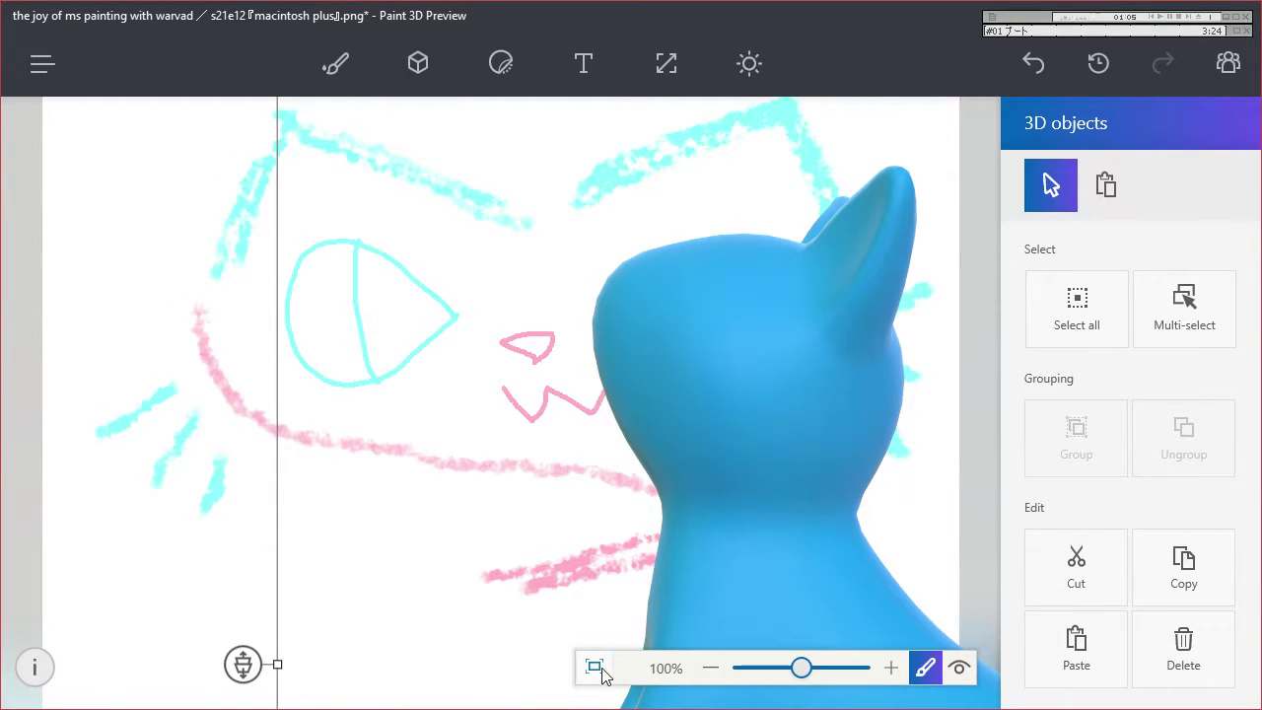
pyautogui.click(242, 664)
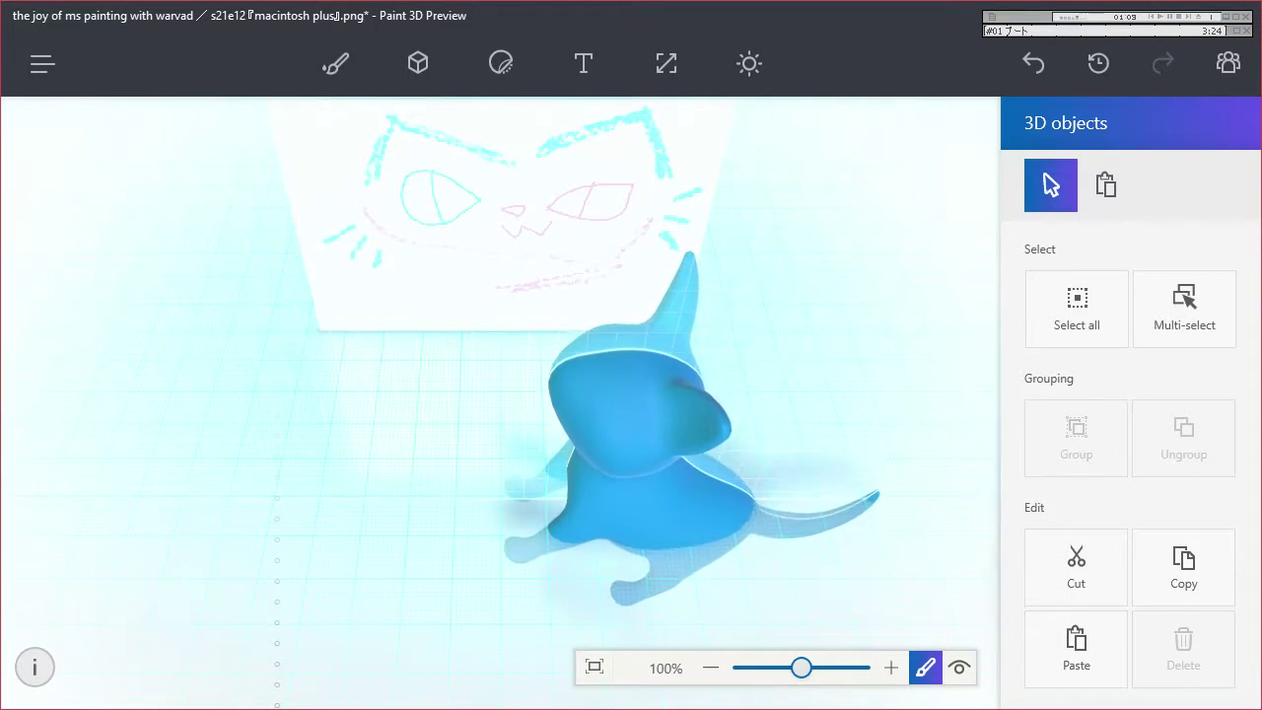
pyautogui.click(668, 622)
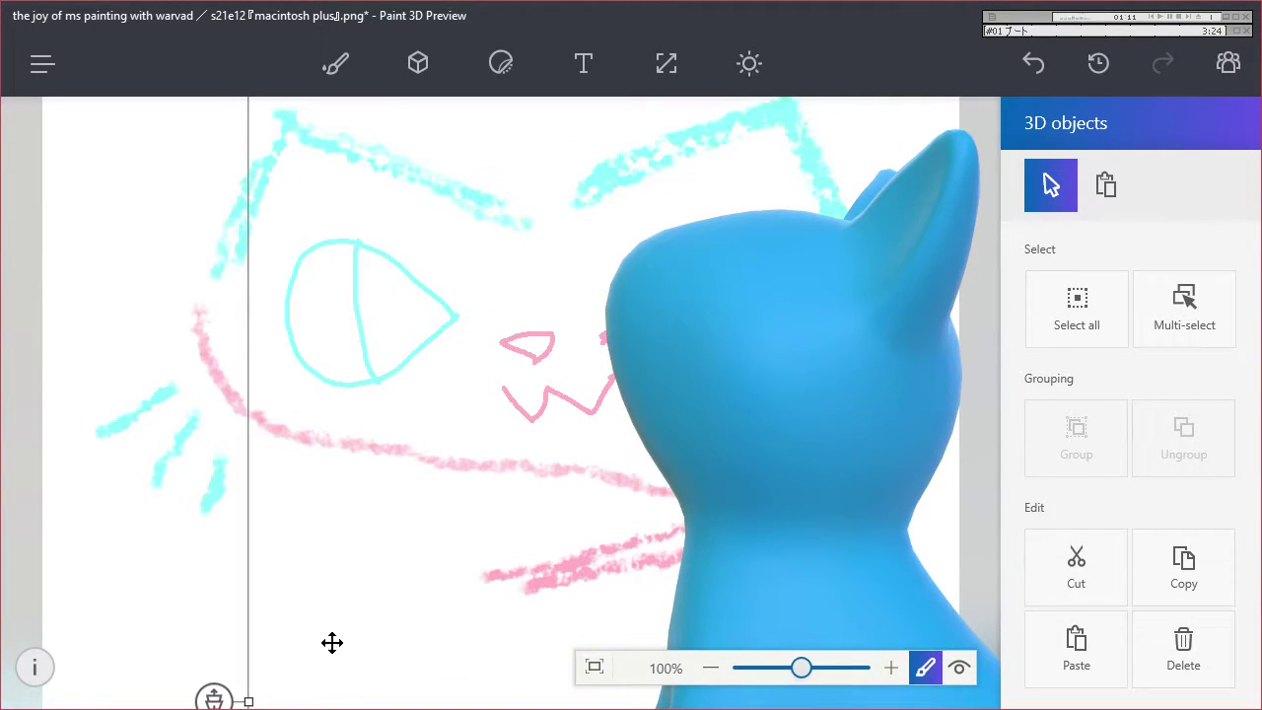
pyautogui.moveTo(890, 355); pyautogui.dragTo(796, 373)
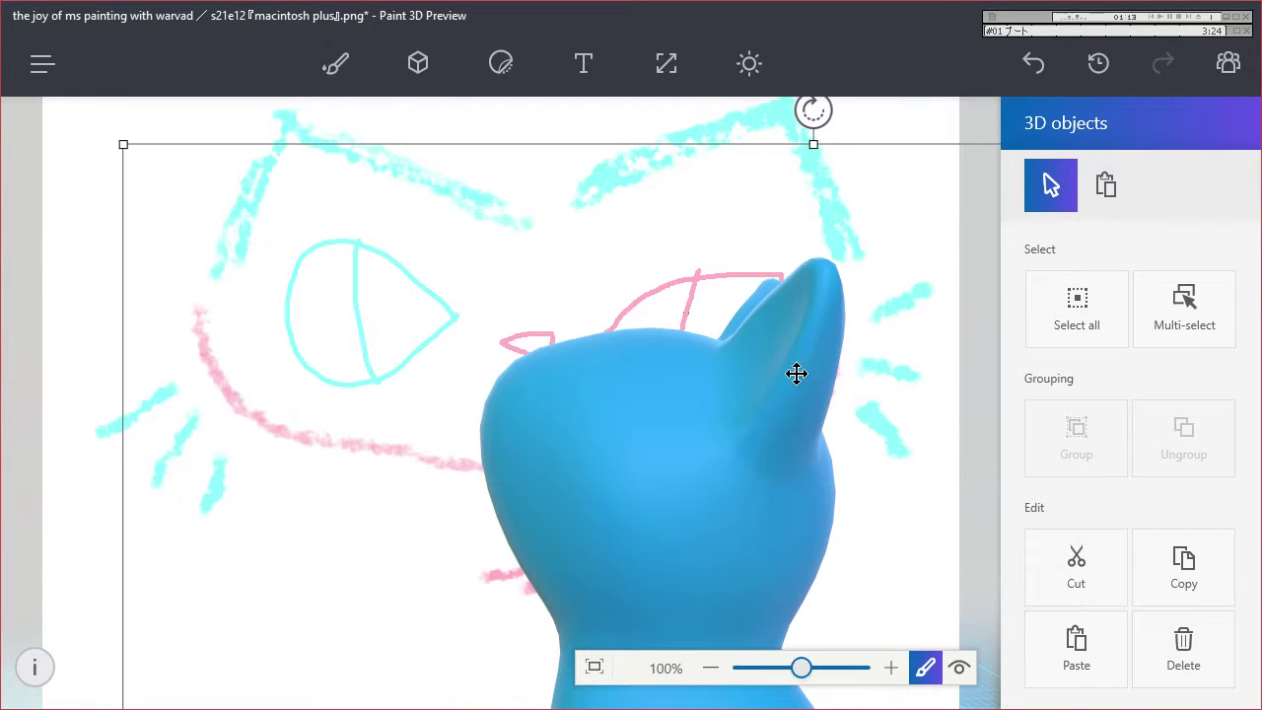
pyautogui.moveTo(123, 144); pyautogui.dragTo(594, 535)
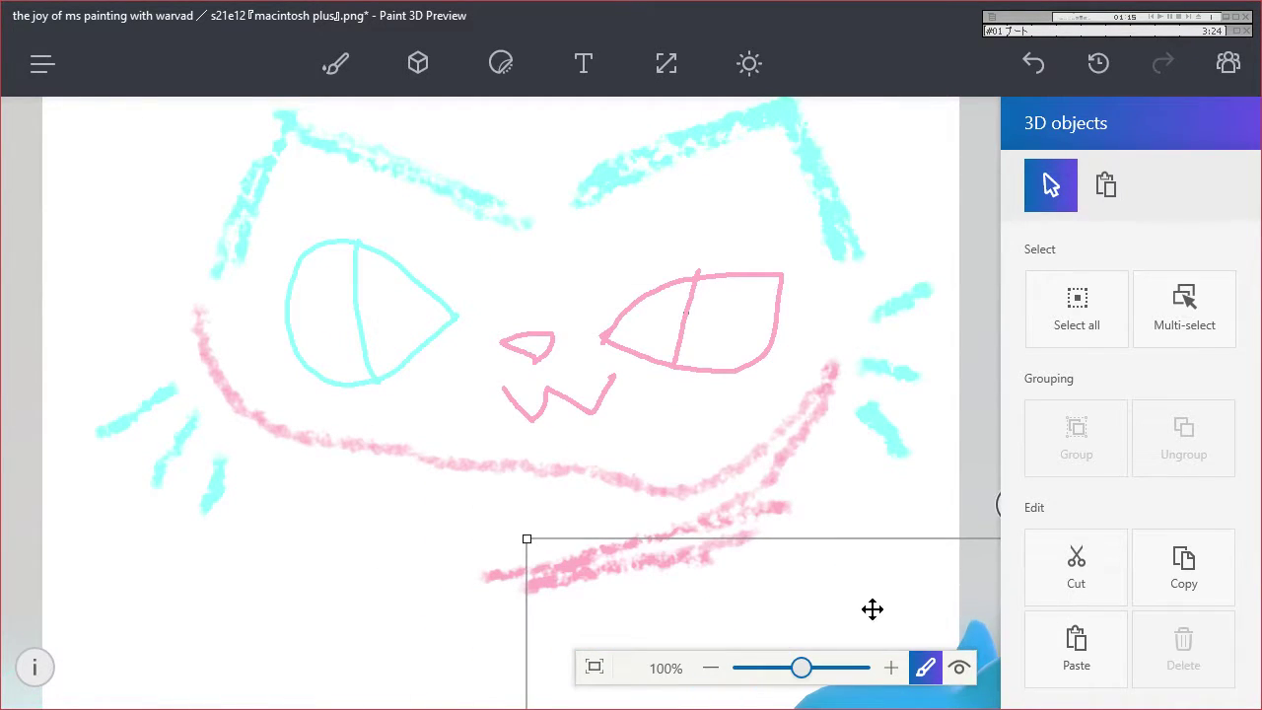
pyautogui.hotkey('ctrl', 'z')
pyautogui.hotkey('ctrl', 'z')
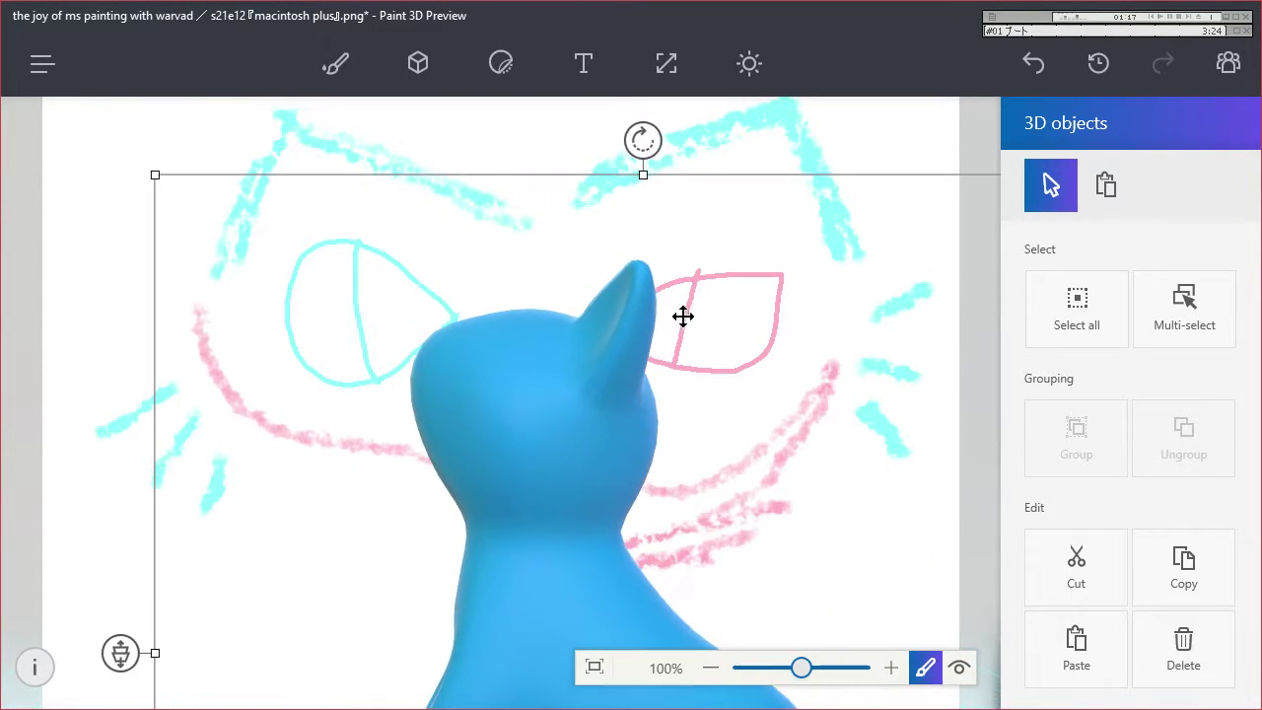
# Tilt the 3D cat so its front paws lift, and shift it over the pink eye with its depth adjusted.
pyautogui.moveTo(643, 140); pyautogui.dragTo(814, 168)
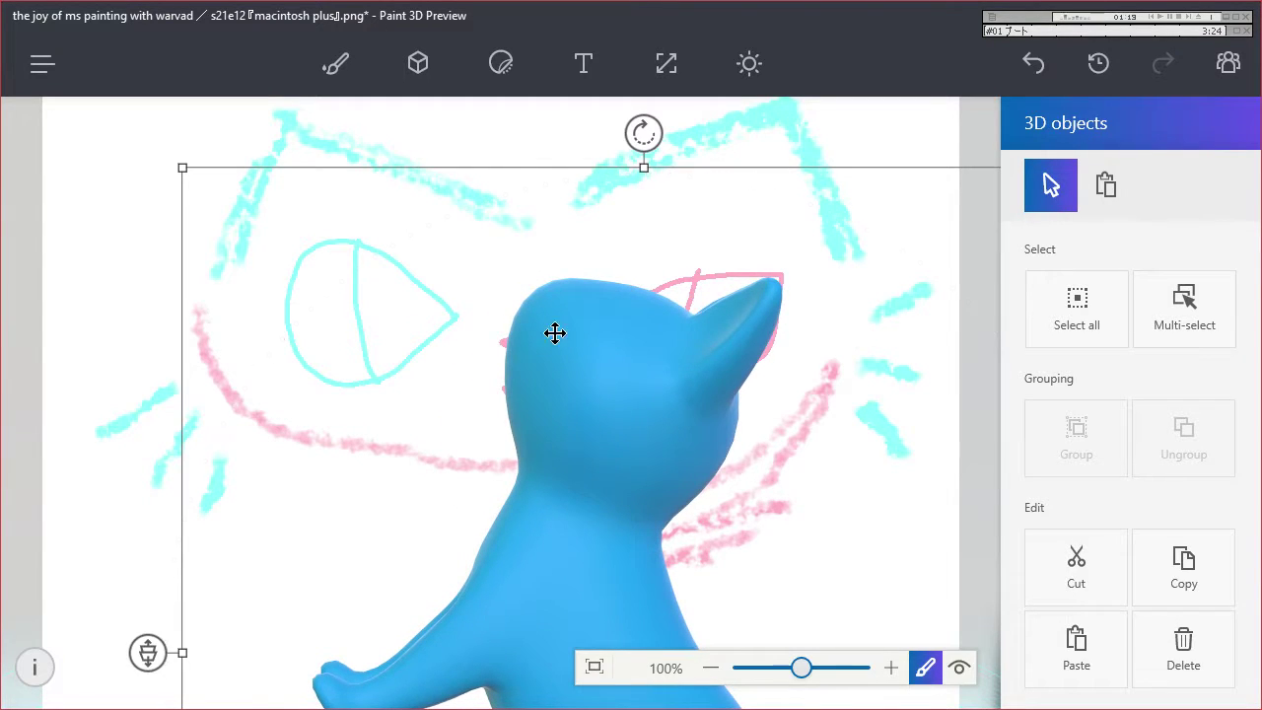
pyautogui.moveTo(160, 639); pyautogui.dragTo(215, 209)
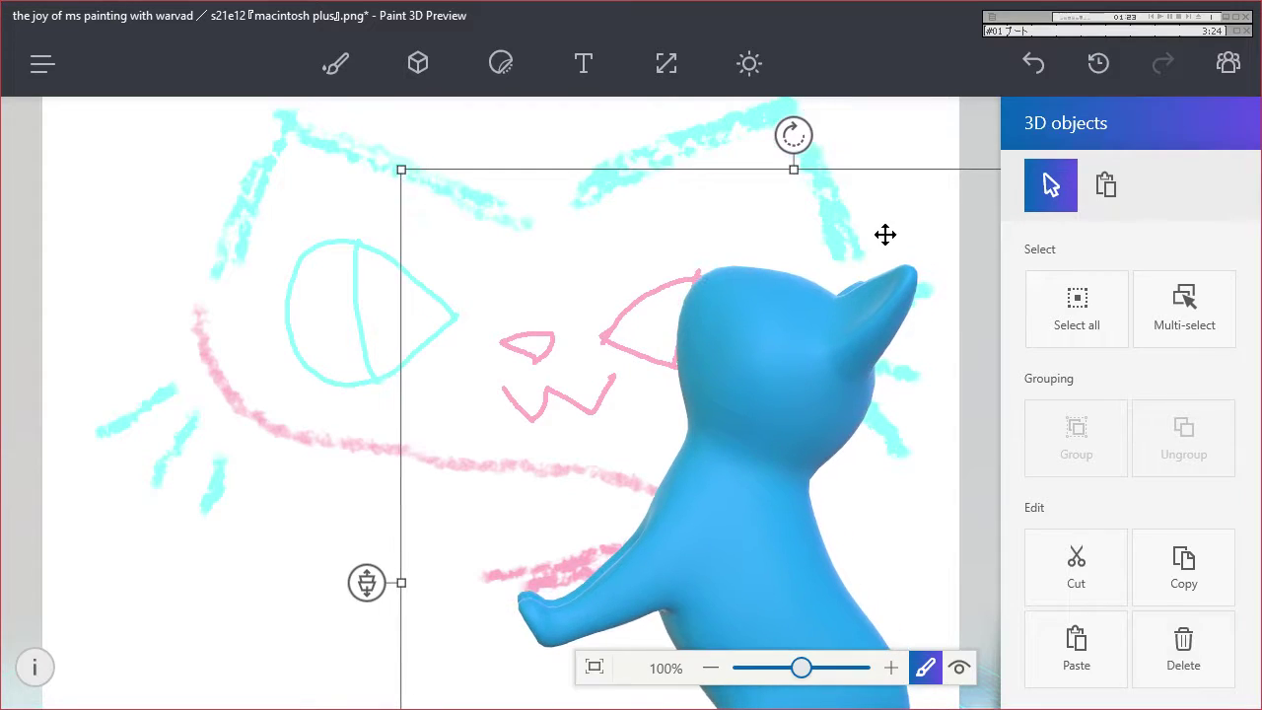
pyautogui.click(336, 65)
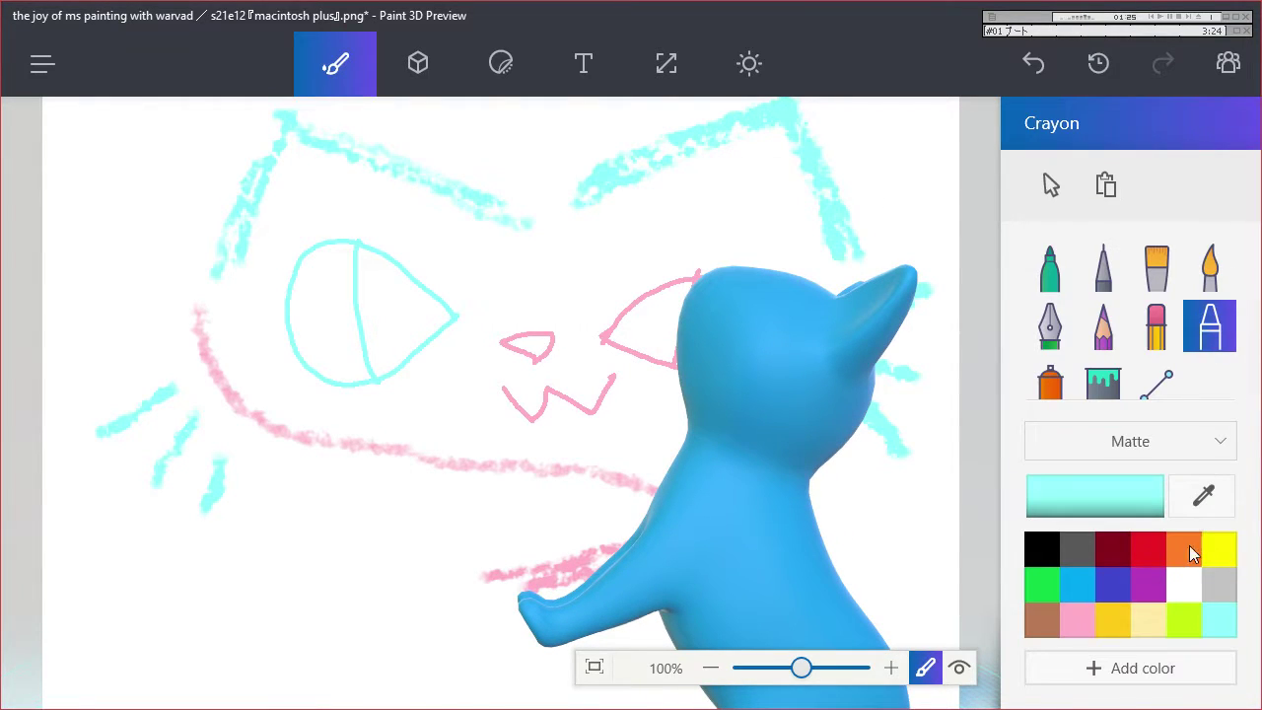
pyautogui.click(1215, 607)
pyautogui.click(418, 63)
pyautogui.click(754, 459)
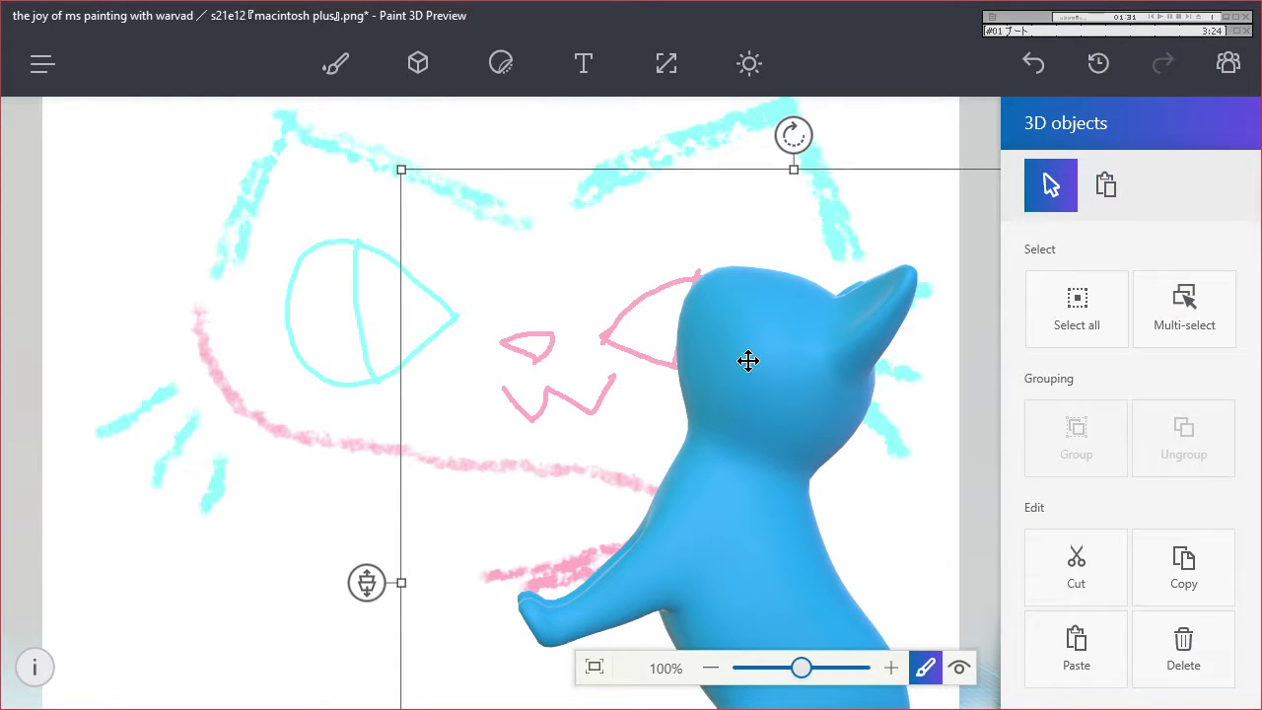
pyautogui.moveTo(746, 357); pyautogui.dragTo(753, 347)
pyautogui.moveTo(831, 437); pyautogui.dragTo(808, 471)
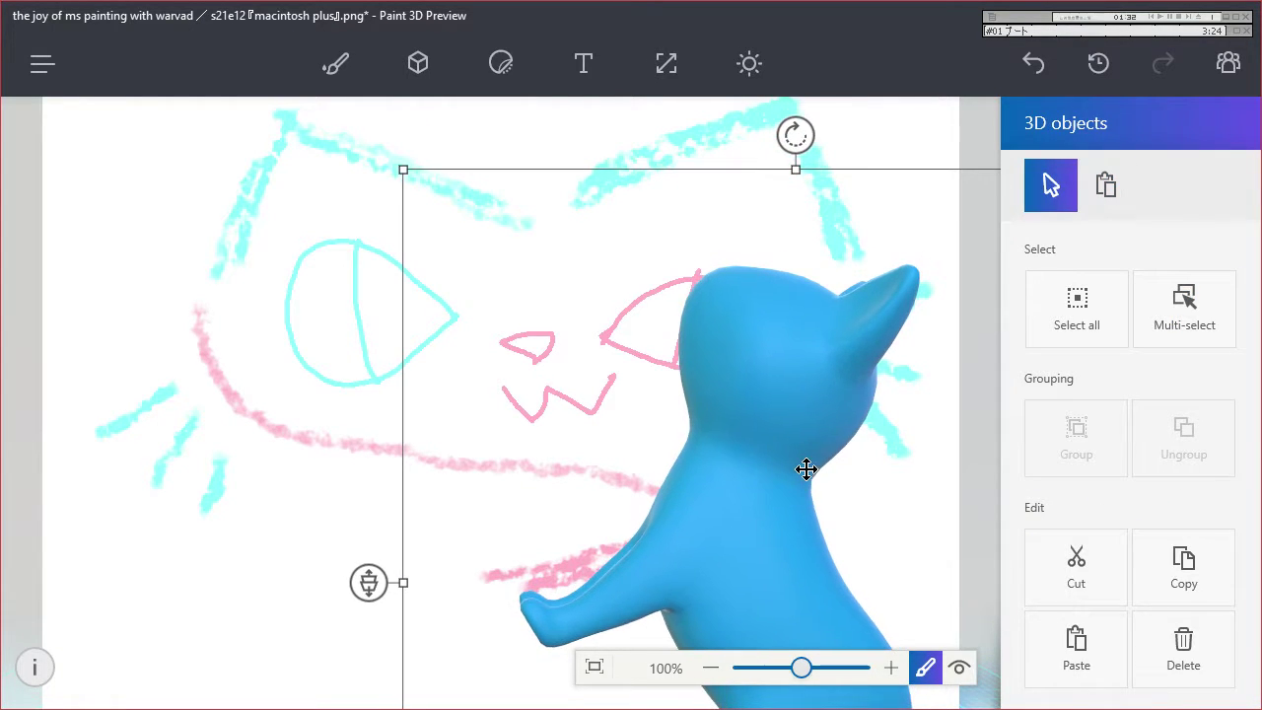
# Paint a soft pink oval eye patch on the 3D cat's head with the Watercolor brush.
pyautogui.click(336, 65)
pyautogui.click(1075, 615)
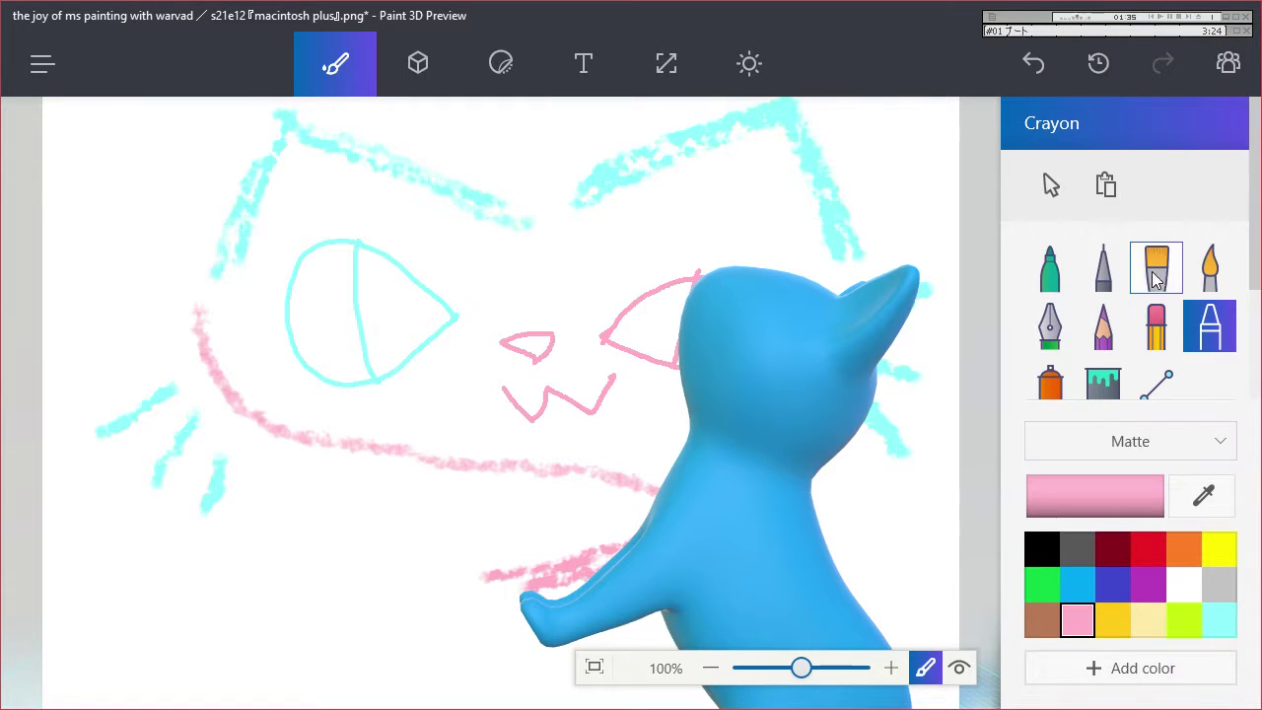
pyautogui.click(1212, 279)
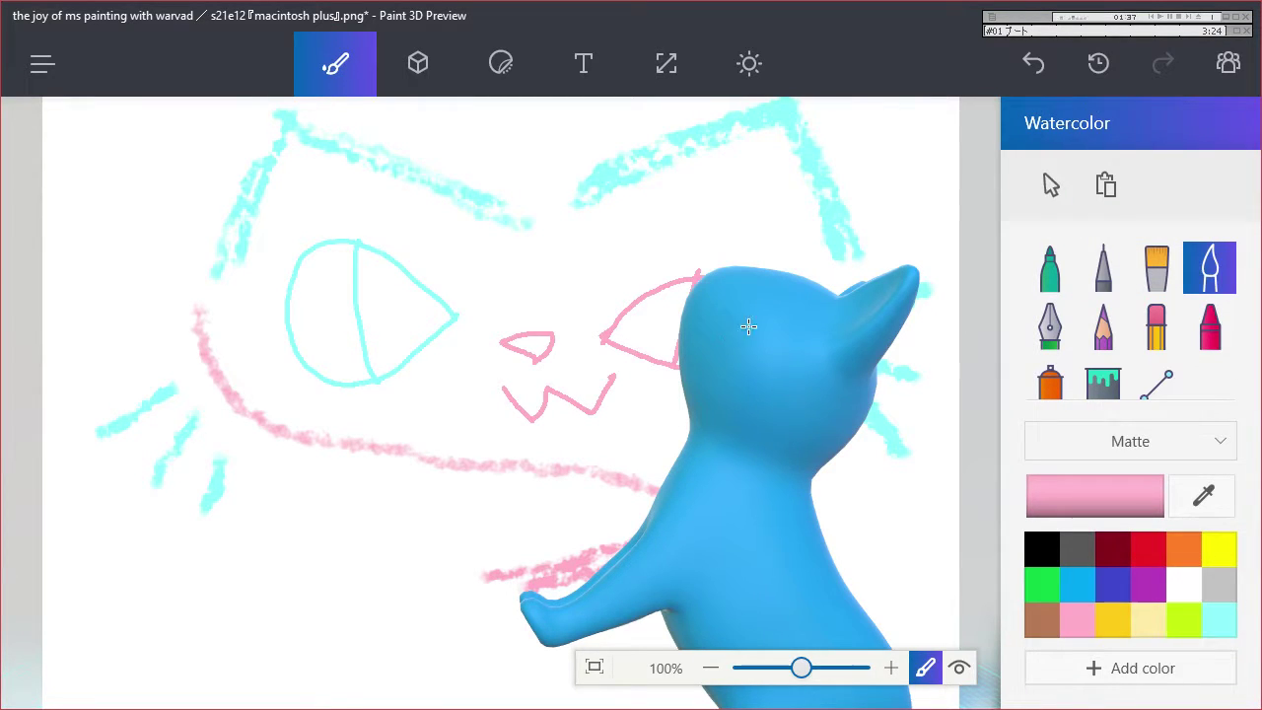
pyautogui.moveTo(749, 326)
pyautogui.mouseDown()
pyautogui.moveTo(788, 314)
pyautogui.moveTo(813, 327)
pyautogui.moveTo(822, 355)
pyautogui.moveTo(784, 365)
pyautogui.moveTo(769, 323)
pyautogui.moveTo(812, 347)
pyautogui.moveTo(756, 332)
pyautogui.moveTo(797, 333)
pyautogui.mouseUp()
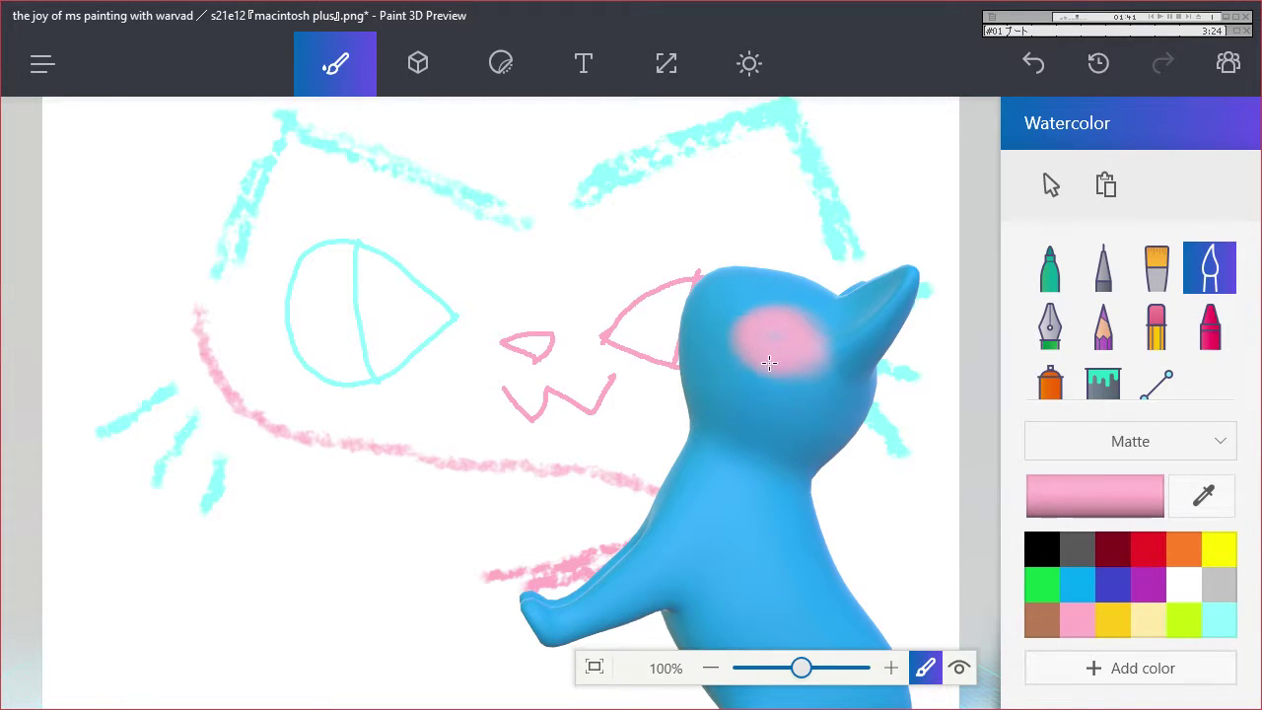
# Outline the 3D cat's eye with a slanted pupil line and paint its nose in purple with the Pixel pen.
pyautogui.click(1105, 268)
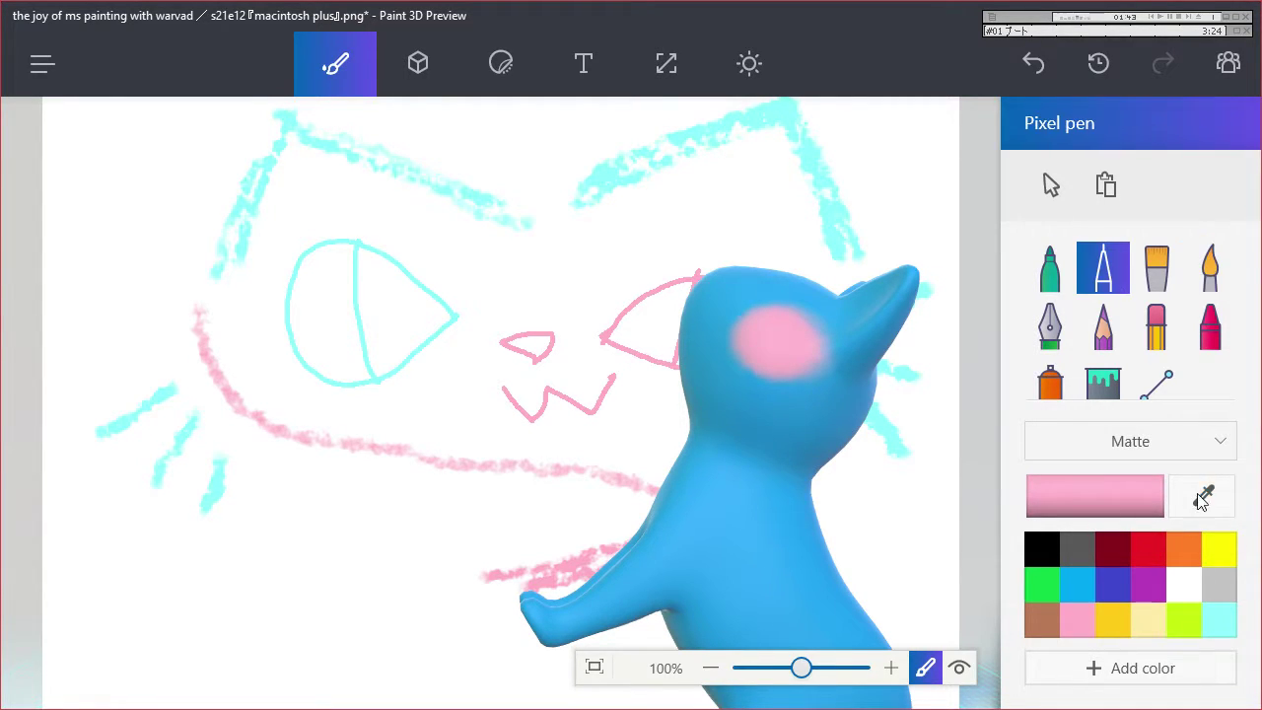
pyautogui.click(1146, 587)
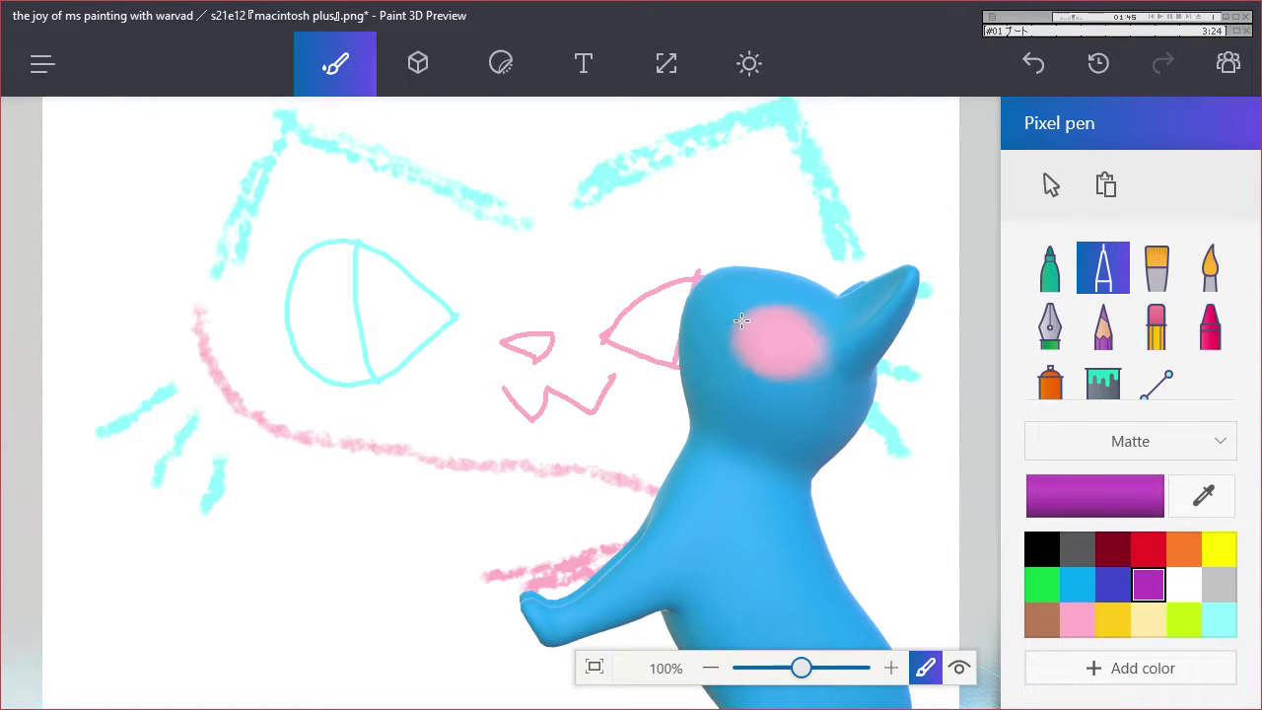
pyautogui.moveTo(731, 318)
pyautogui.mouseDown()
pyautogui.moveTo(797, 315)
pyautogui.moveTo(825, 363)
pyautogui.moveTo(746, 362)
pyautogui.moveTo(731, 322)
pyautogui.moveTo(776, 333)
pyautogui.moveTo(762, 367)
pyautogui.mouseUp()
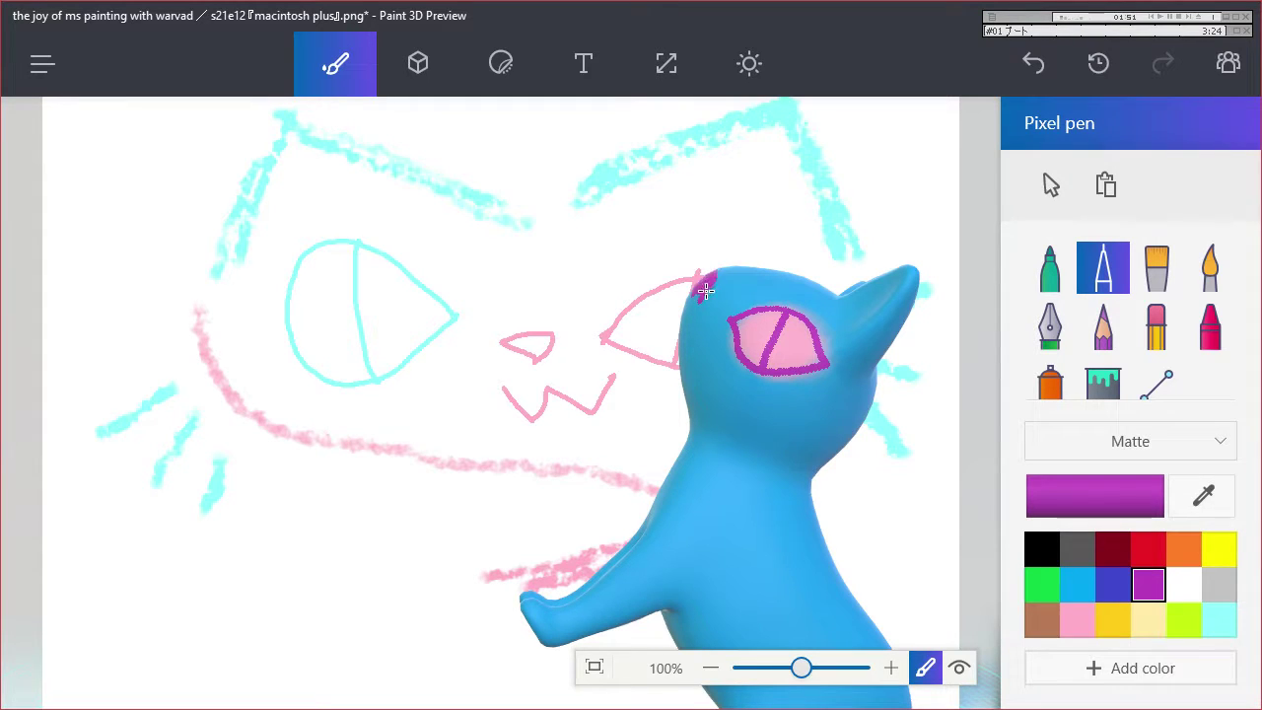
# Paint the 3D cat's mouth, whiskers and body stripes in purple, adding one light blue stripe on its flank.
pyautogui.moveTo(705, 288); pyautogui.dragTo(700, 281)
pyautogui.moveTo(712, 338); pyautogui.dragTo(722, 314)
pyautogui.moveTo(699, 436)
pyautogui.mouseDown()
pyautogui.moveTo(784, 428)
pyautogui.moveTo(742, 439)
pyautogui.mouseUp()
pyautogui.moveTo(779, 495); pyautogui.dragTo(741, 499)
pyautogui.moveTo(761, 547); pyautogui.dragTo(674, 561)
pyautogui.moveTo(814, 588); pyautogui.dragTo(765, 611)
pyautogui.moveTo(741, 623); pyautogui.dragTo(679, 645)
pyautogui.click(1218, 619)
pyautogui.moveTo(849, 610)
pyautogui.mouseDown()
pyautogui.moveTo(839, 612)
pyautogui.moveTo(861, 621)
pyautogui.mouseUp()
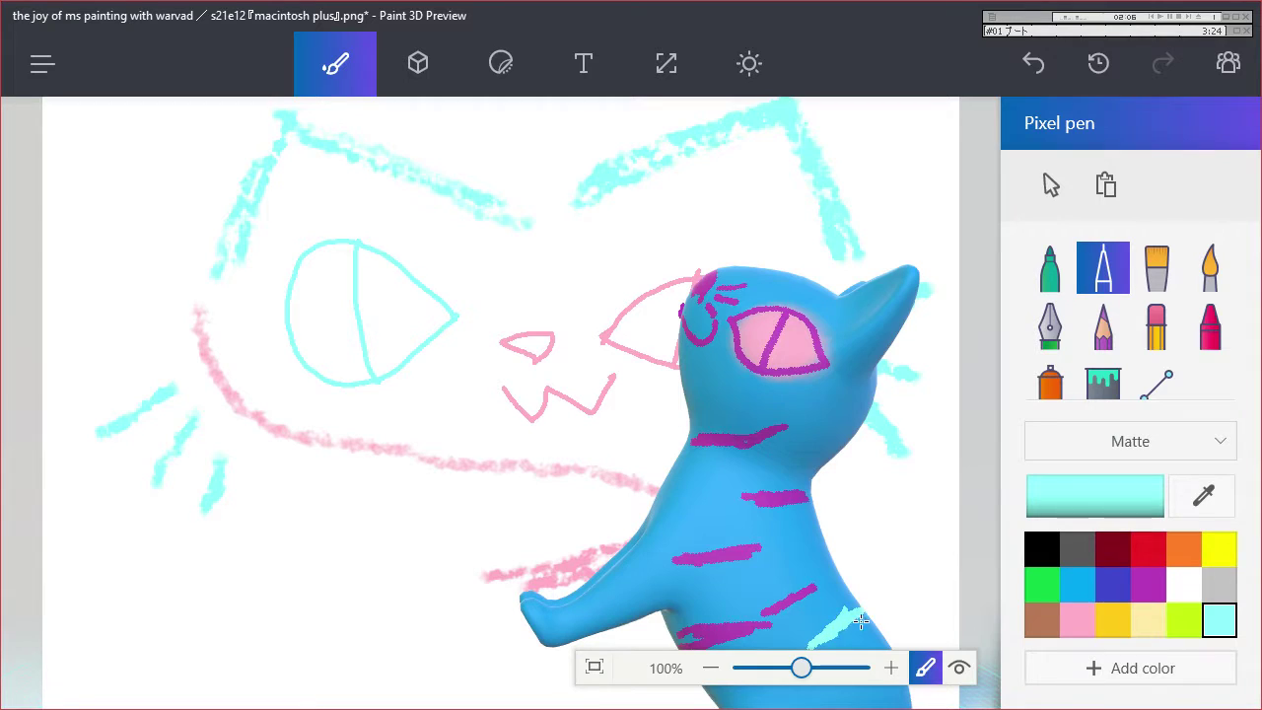
# Select the 3D cat, adjust its depth slightly and scale it down.
pyautogui.click(418, 63)
pyautogui.moveTo(734, 523); pyautogui.dragTo(564, 591)
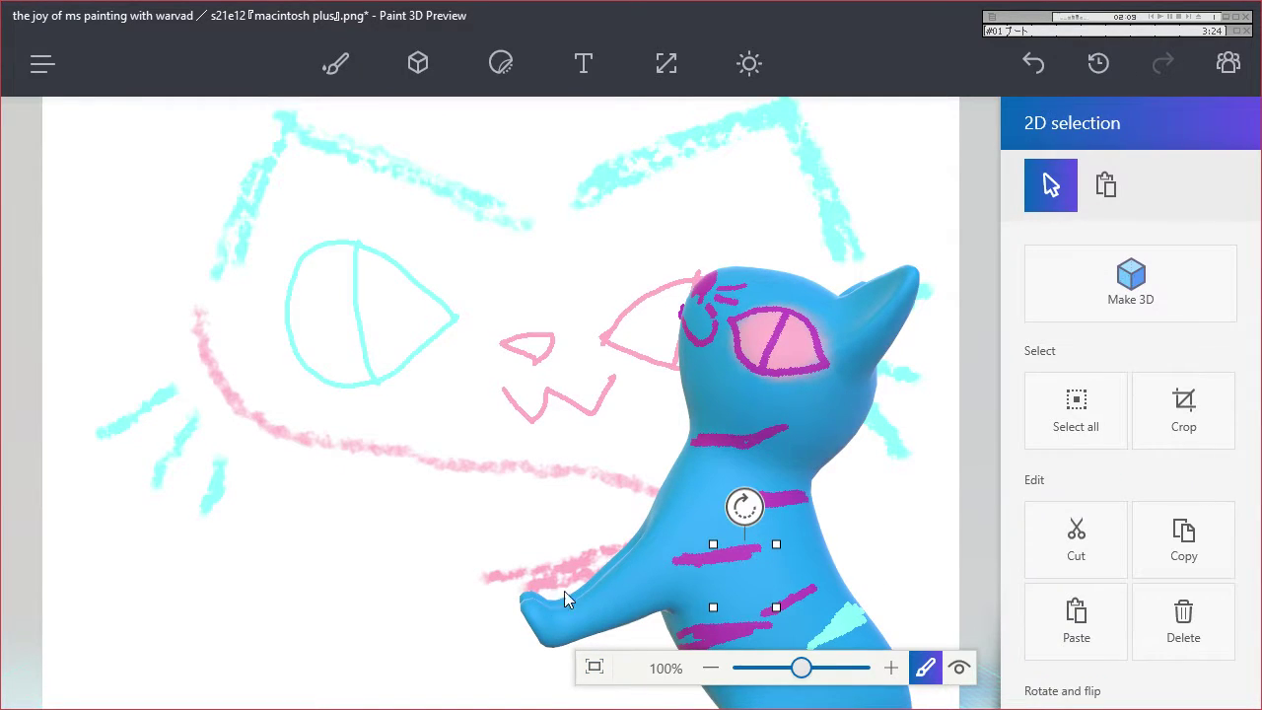
pyautogui.moveTo(772, 363); pyautogui.dragTo(835, 426)
pyautogui.click(772, 397)
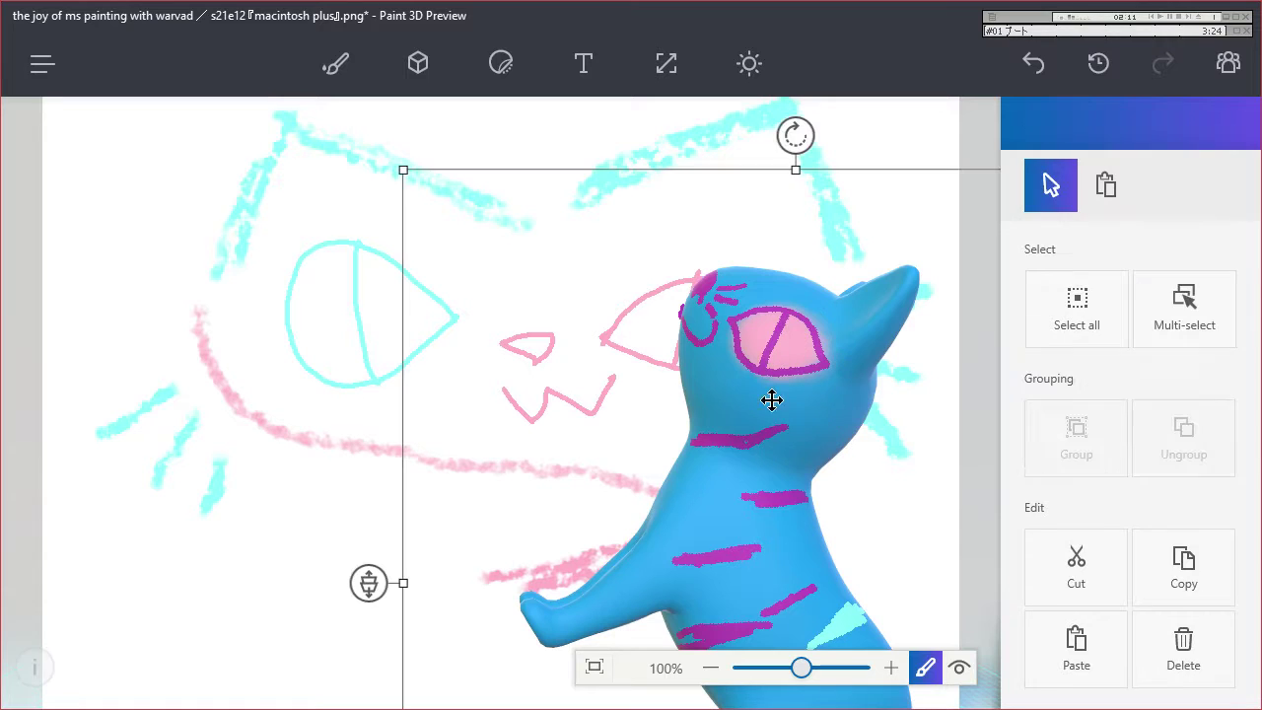
pyautogui.moveTo(368, 588); pyautogui.dragTo(414, 579)
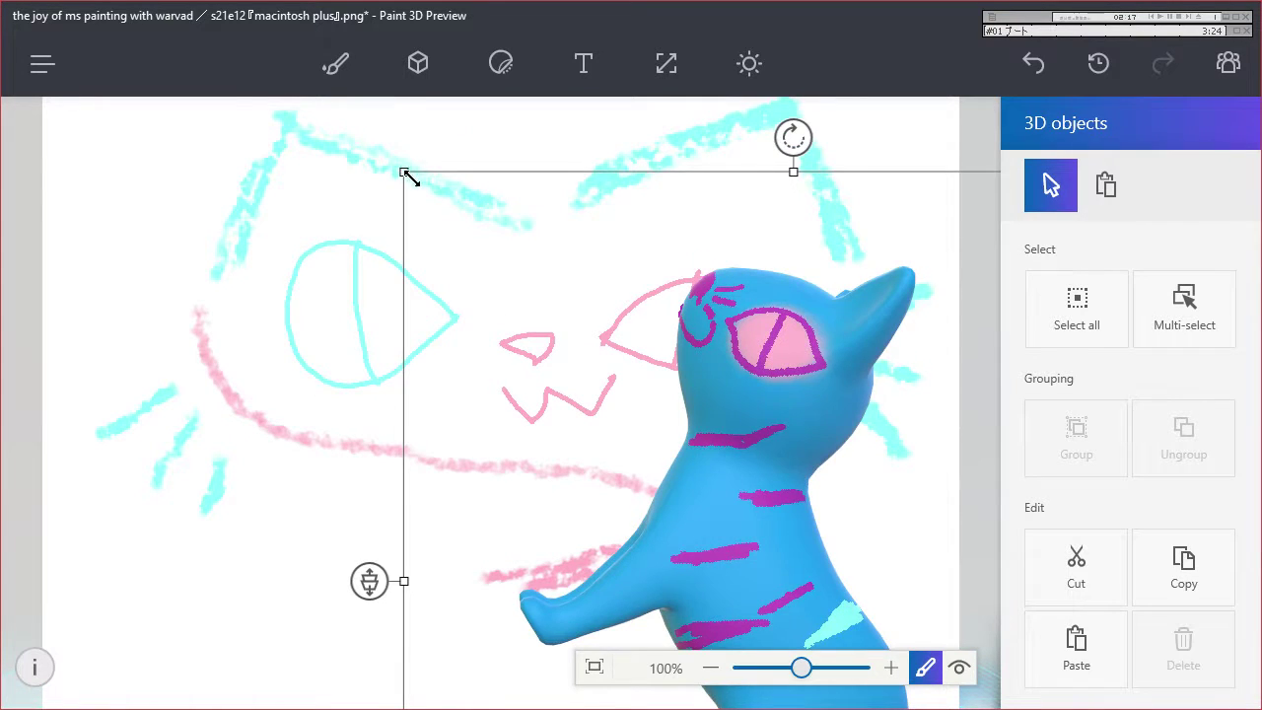
pyautogui.moveTo(404, 172); pyautogui.dragTo(755, 510)
pyautogui.hotkey('ctrl', 'z')
# Rotate the 3D cat so its face and belly turn toward the viewer, and enlarge it over the drawn face.
pyautogui.moveTo(913, 405); pyautogui.dragTo(916, 482)
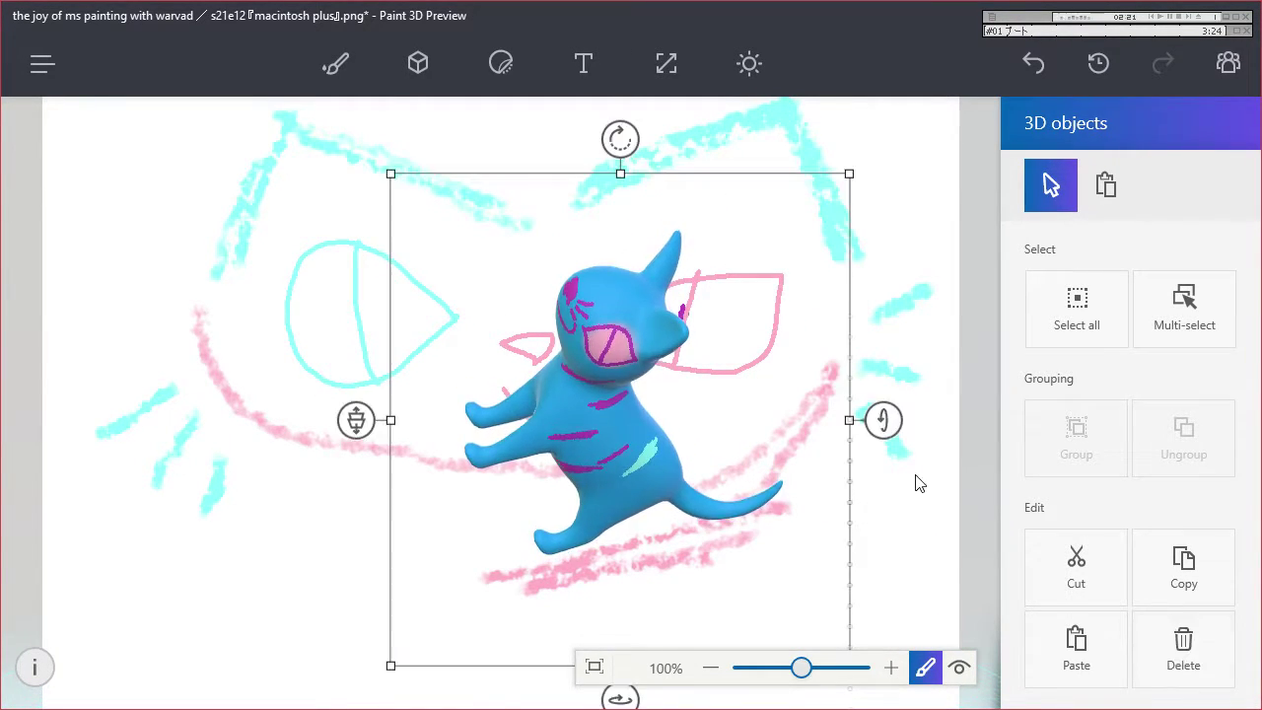
pyautogui.moveTo(621, 695); pyautogui.dragTo(1060, 698)
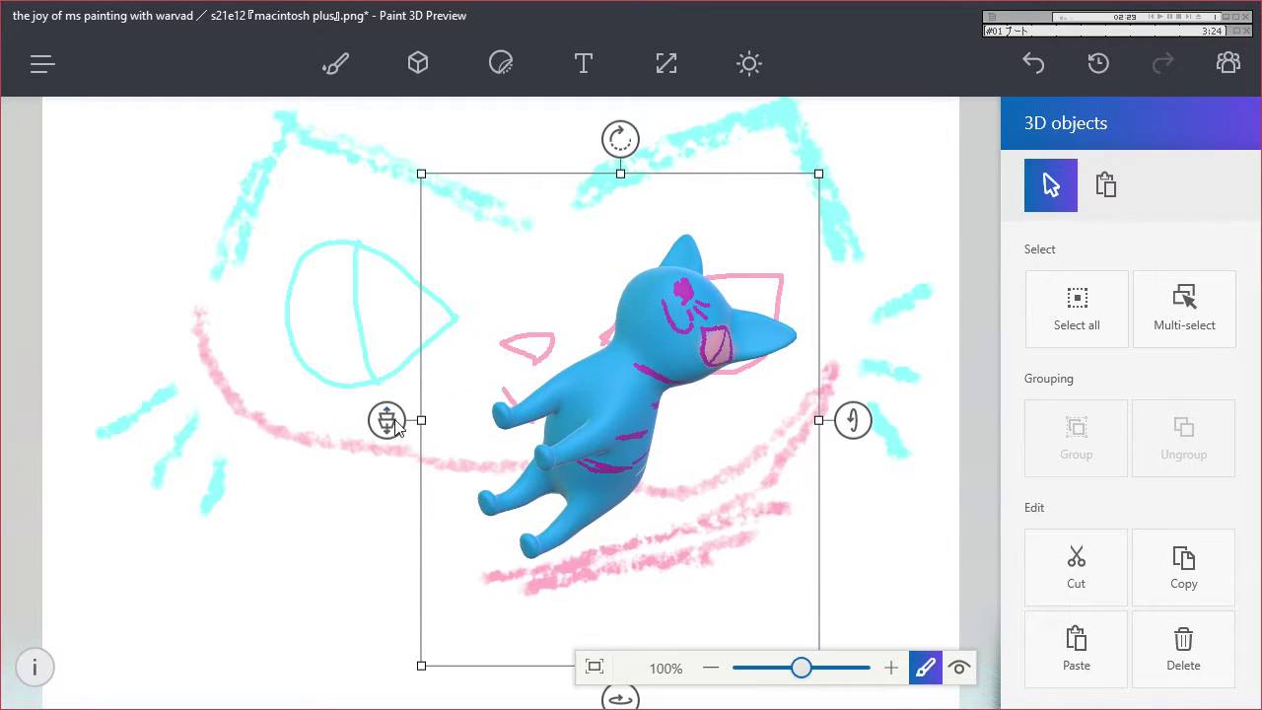
pyautogui.moveTo(394, 424)
pyautogui.mouseDown()
pyautogui.moveTo(386, 436)
pyautogui.moveTo(411, 442)
pyautogui.mouseUp()
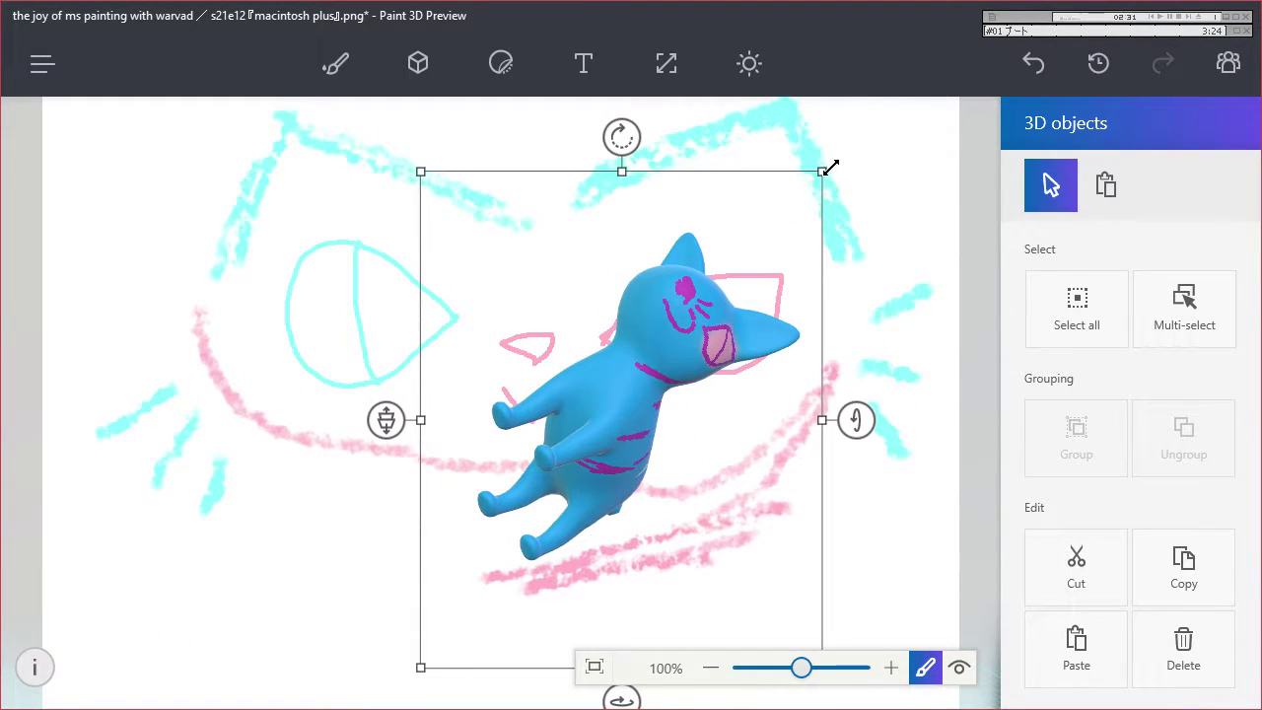
pyautogui.moveTo(421, 169); pyautogui.dragTo(336, 113)
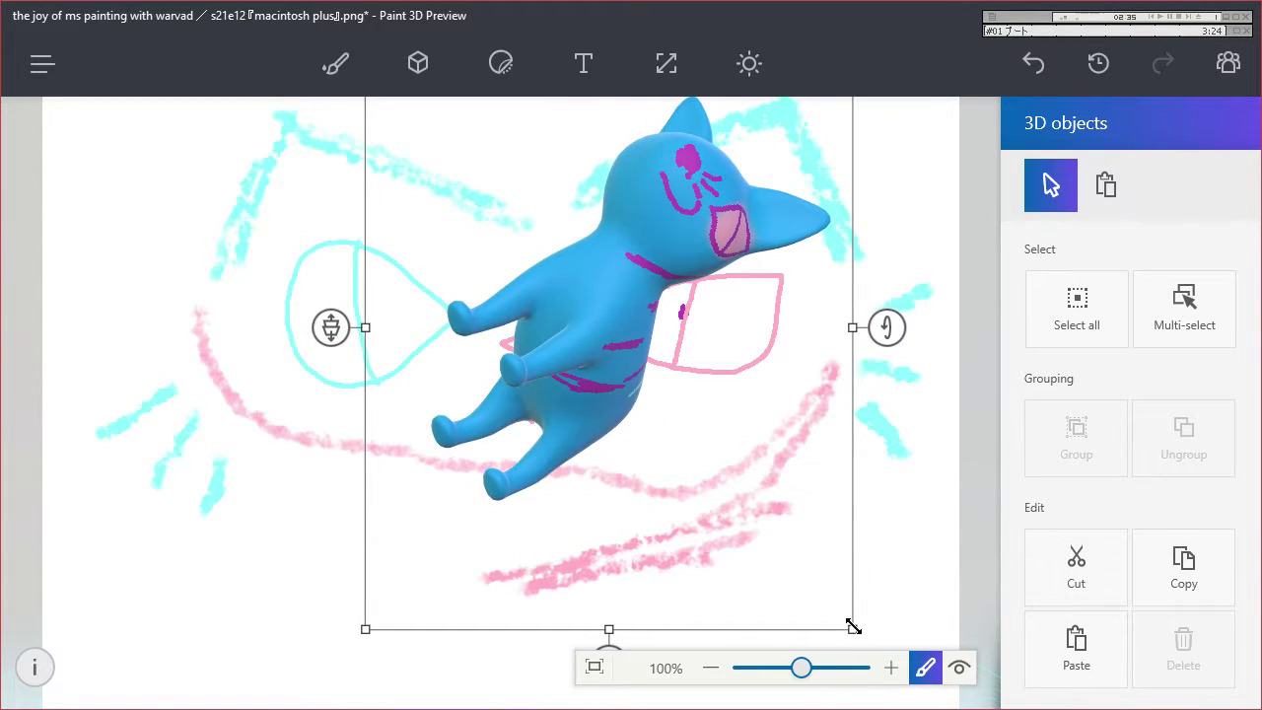
pyautogui.moveTo(847, 625); pyautogui.dragTo(985, 702)
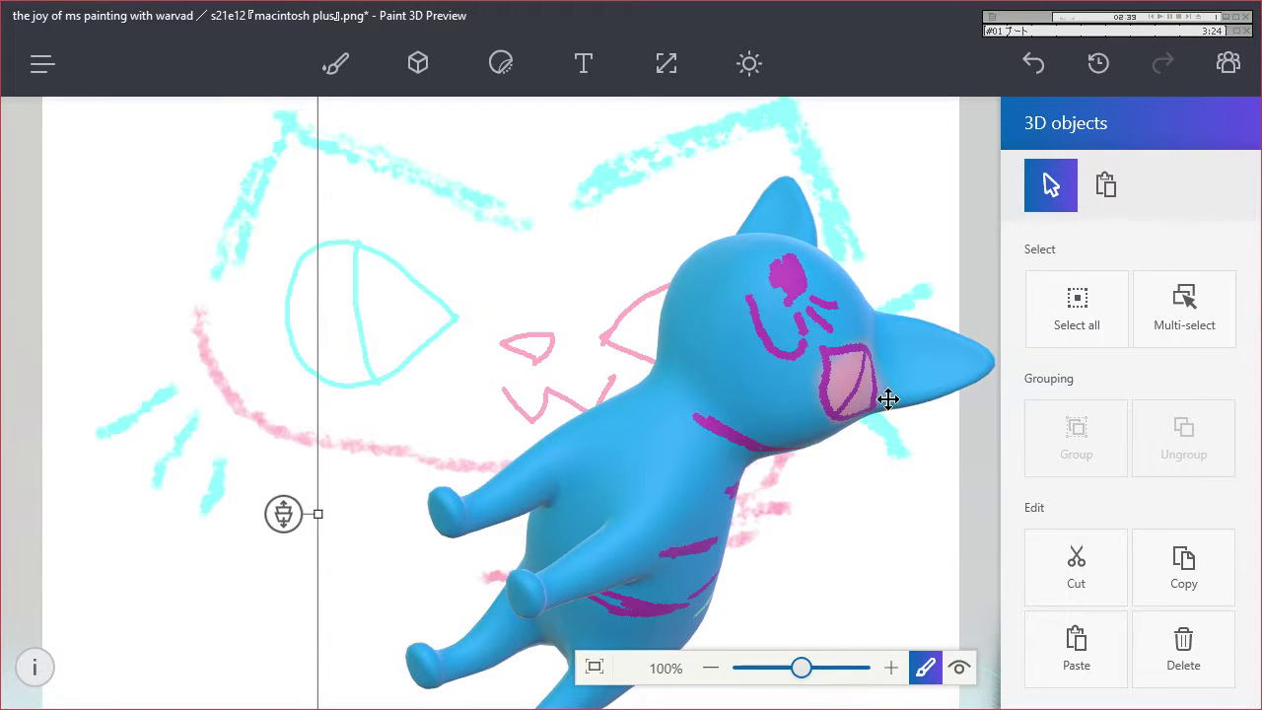
# Fill the 3D cat's blue body with matte white.
pyautogui.click(335, 63)
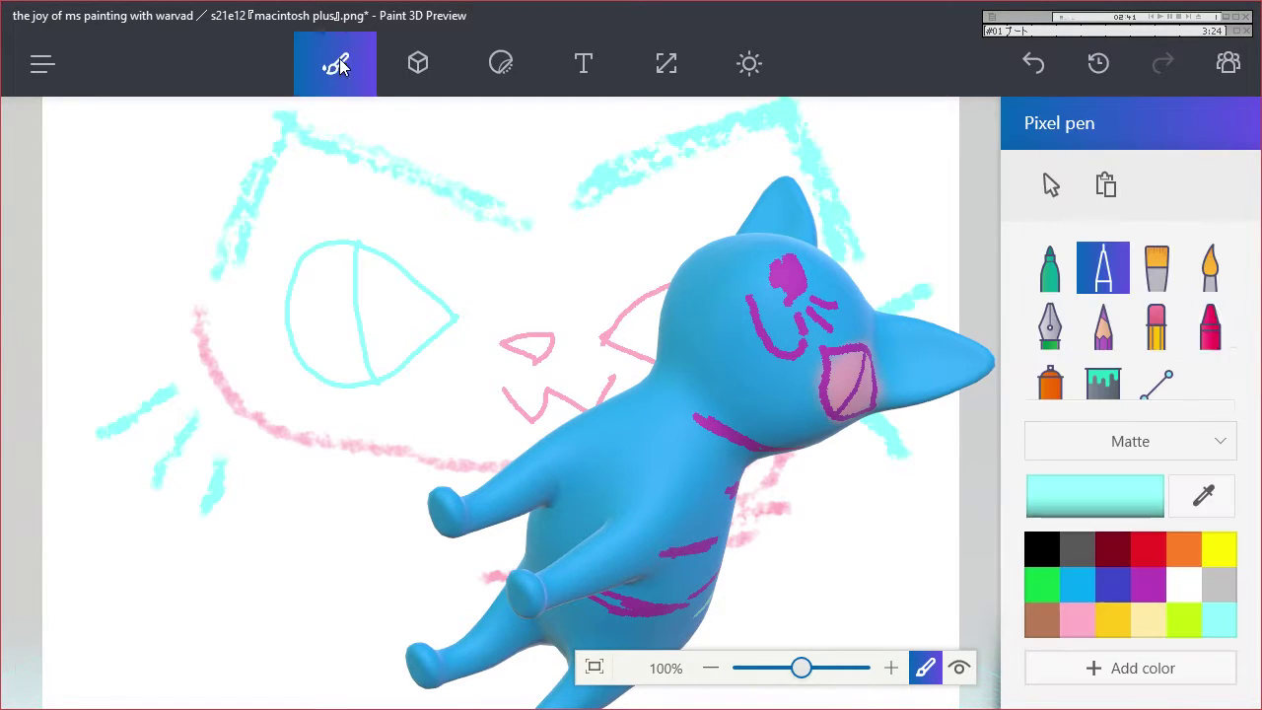
pyautogui.click(1103, 380)
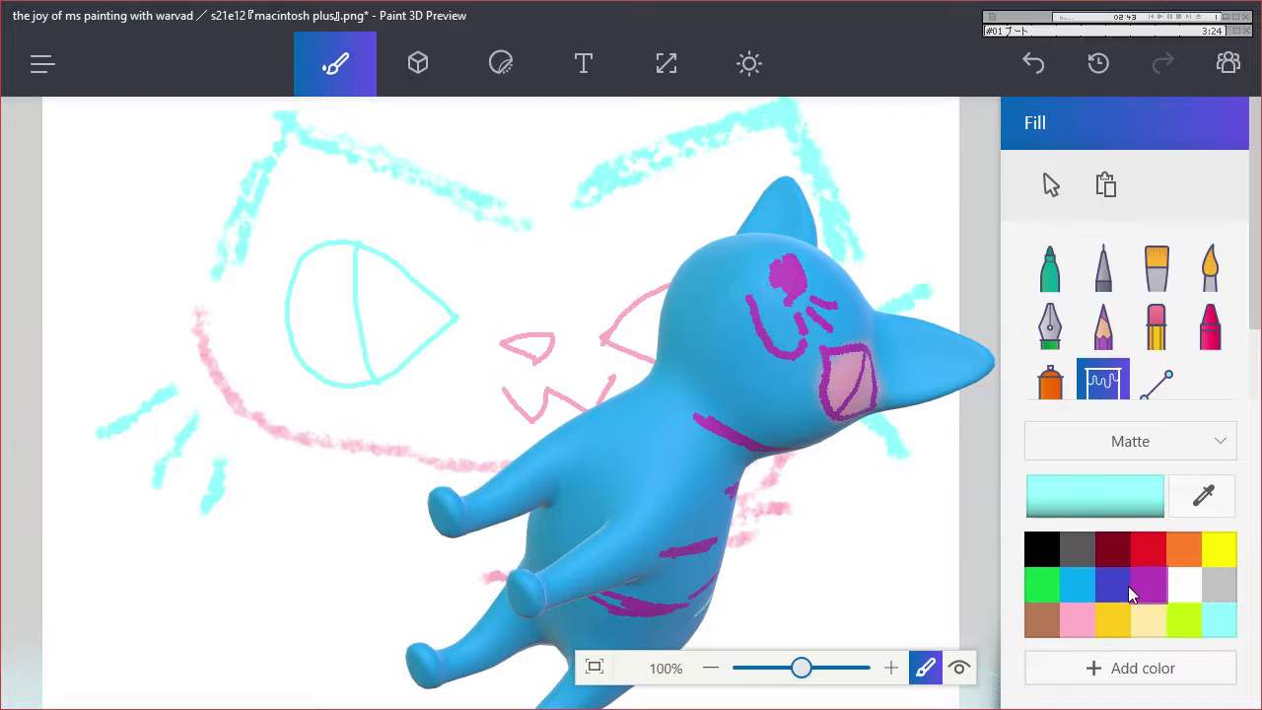
pyautogui.click(1184, 584)
pyautogui.click(700, 459)
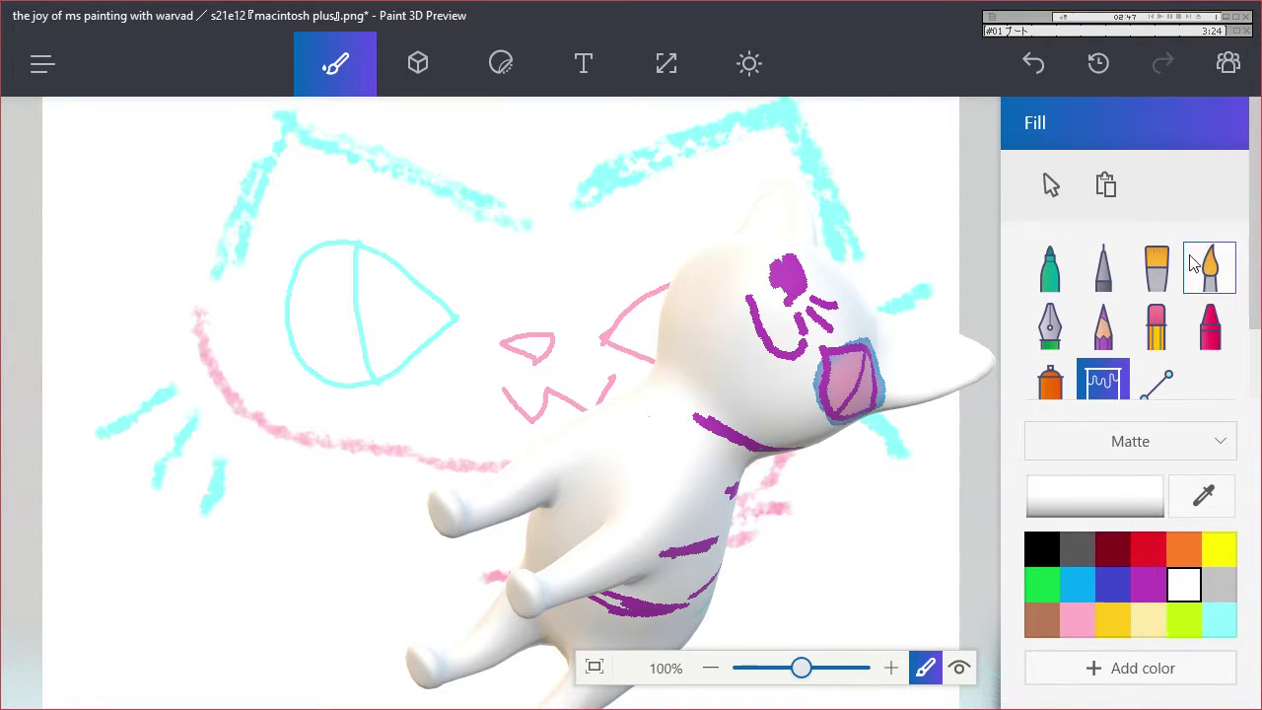
# Draw the 3D cat's second eye, other mouth half and inner-ear triangles in black with the Pixel pen, and blacken both front paws.
pyautogui.click(1102, 266)
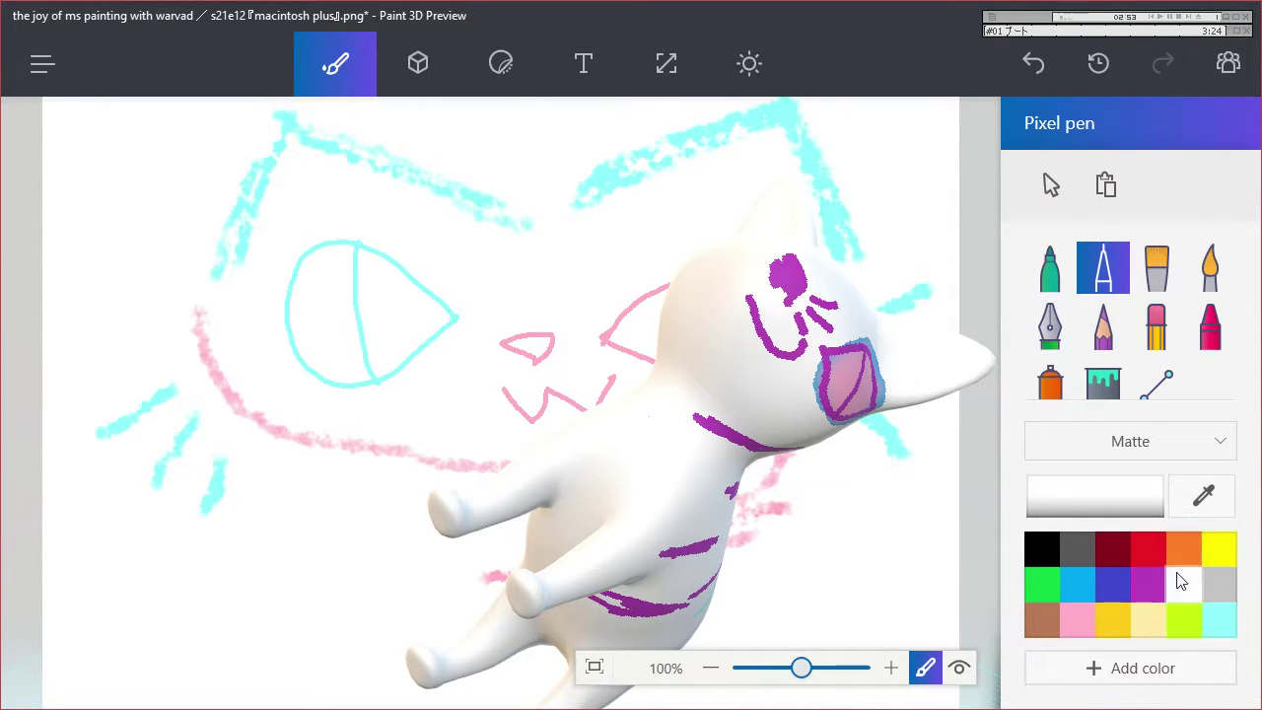
pyautogui.click(1045, 548)
pyautogui.moveTo(746, 246); pyautogui.dragTo(759, 258)
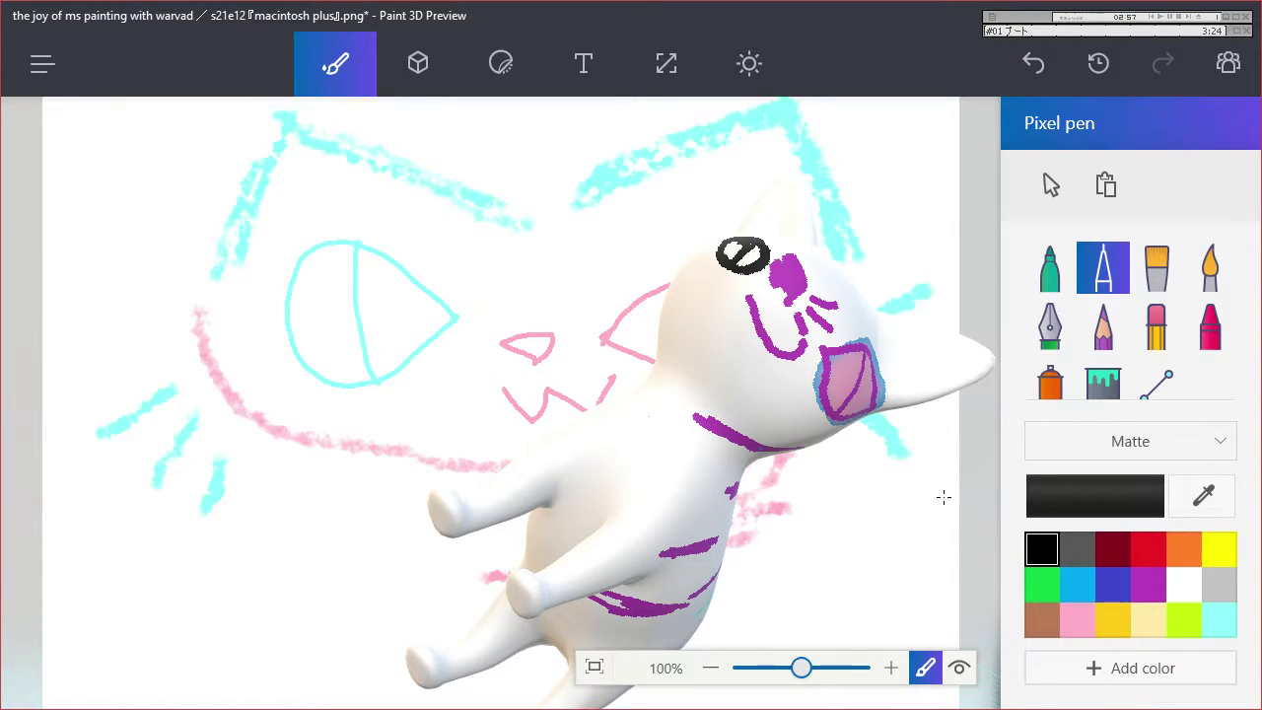
pyautogui.moveTo(748, 288); pyautogui.dragTo(694, 299)
pyautogui.moveTo(887, 340)
pyautogui.mouseDown()
pyautogui.moveTo(965, 353)
pyautogui.moveTo(888, 384)
pyautogui.mouseUp()
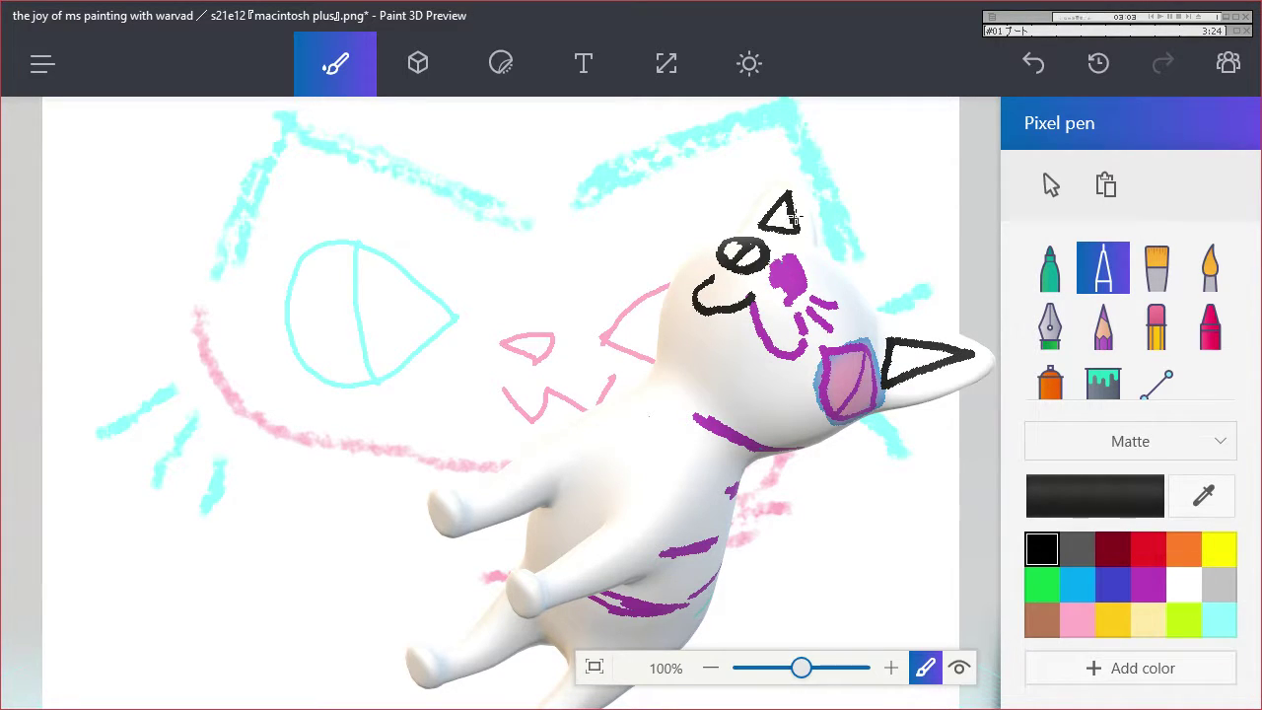
pyautogui.moveTo(520, 579)
pyautogui.mouseDown()
pyautogui.moveTo(524, 611)
pyautogui.moveTo(548, 579)
pyautogui.mouseUp()
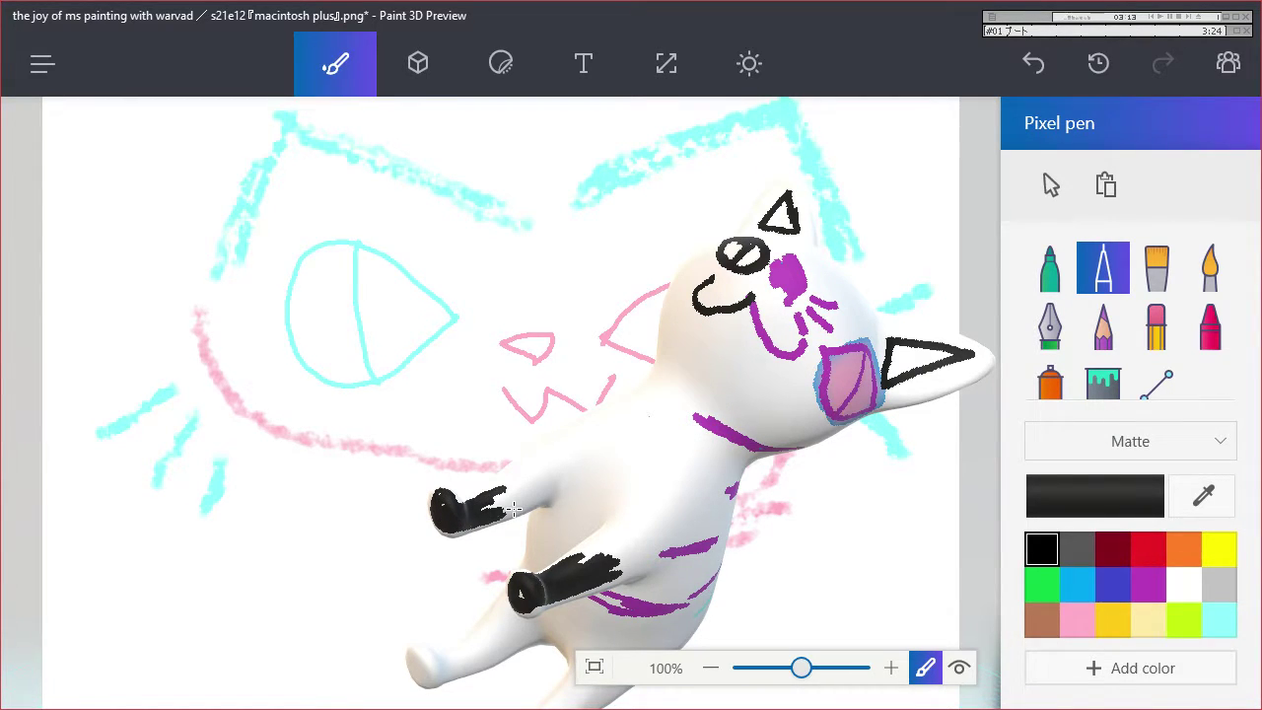
# Recolor the 3D cat's black front paws with Fill, the nearer one light blue and the farther one pink.
pyautogui.click(1106, 379)
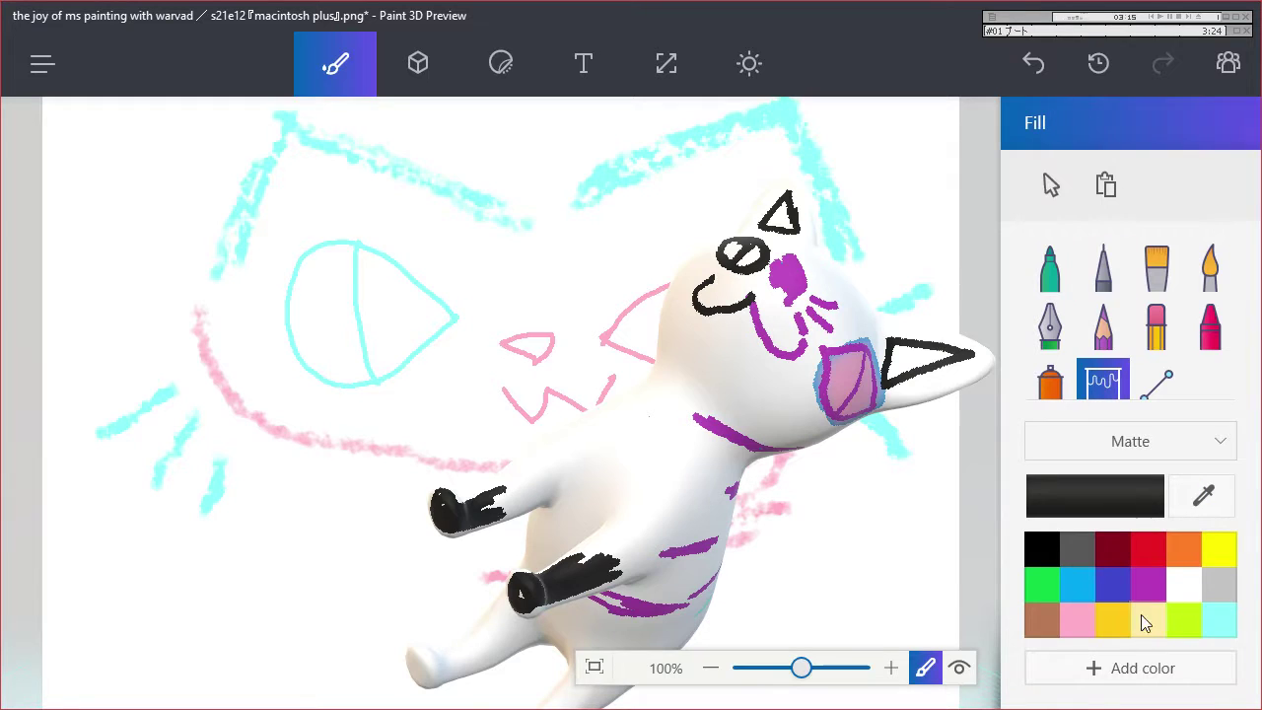
pyautogui.click(1218, 619)
pyautogui.click(558, 572)
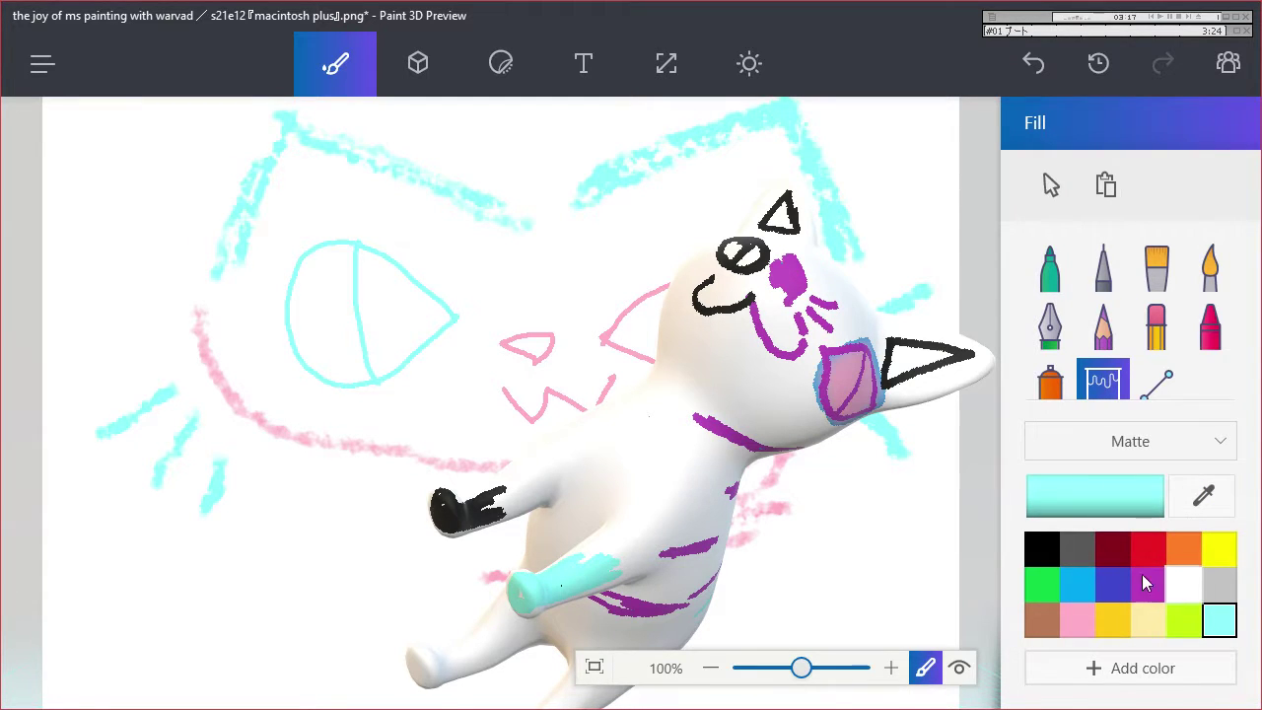
pyautogui.click(1076, 619)
pyautogui.click(448, 511)
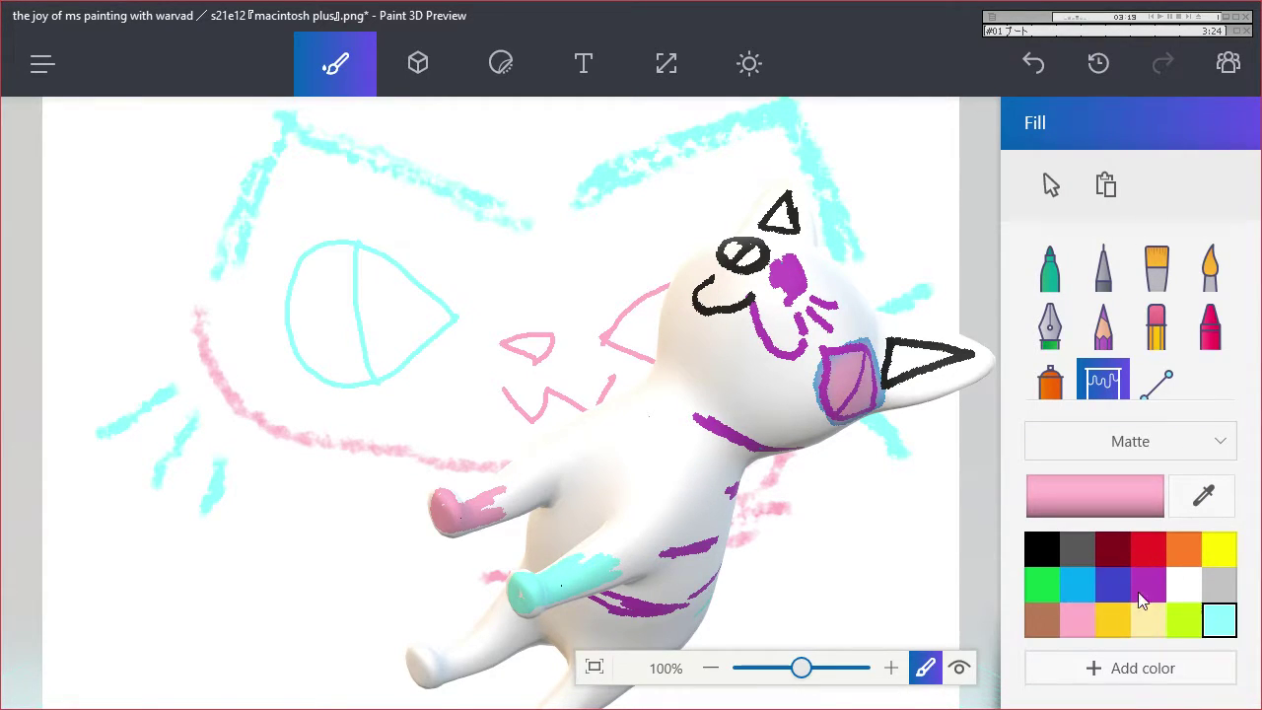
# Fill the 3D cat's white body with light blue and its black eye, mouth and ear outlines with pink.
pyautogui.click(1218, 619)
pyautogui.click(744, 493)
pyautogui.click(1075, 620)
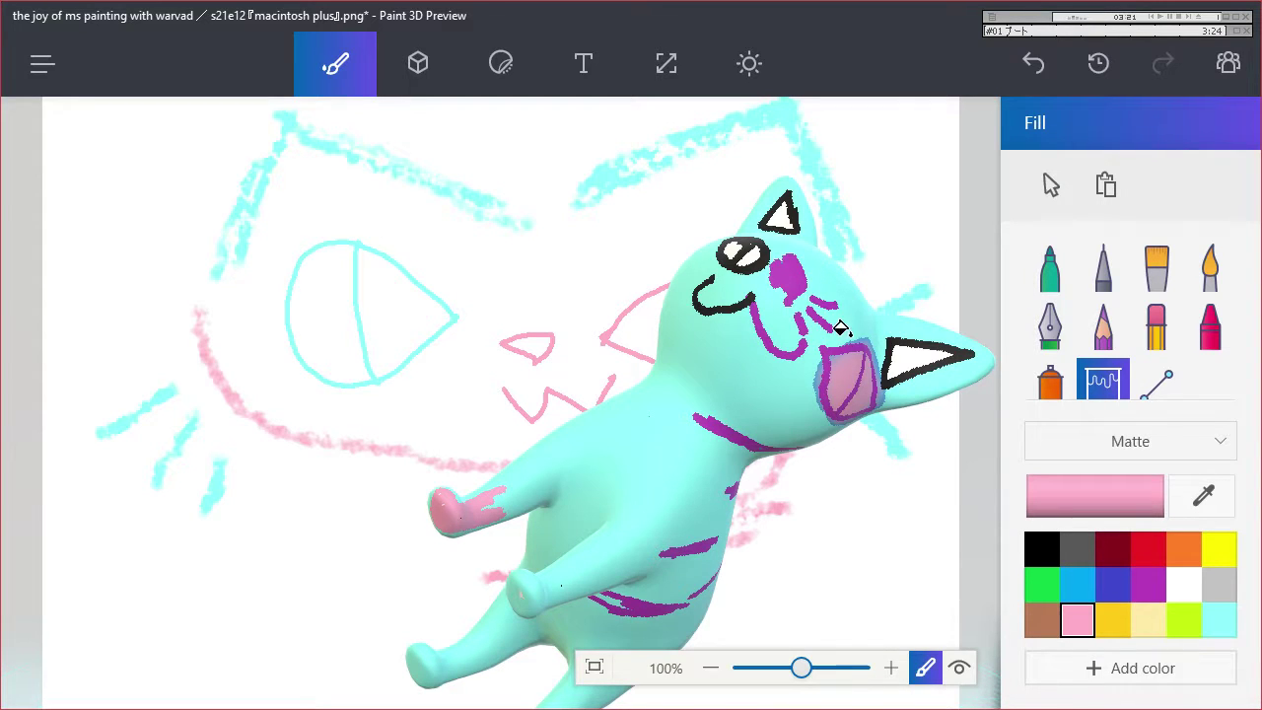
pyautogui.click(918, 331)
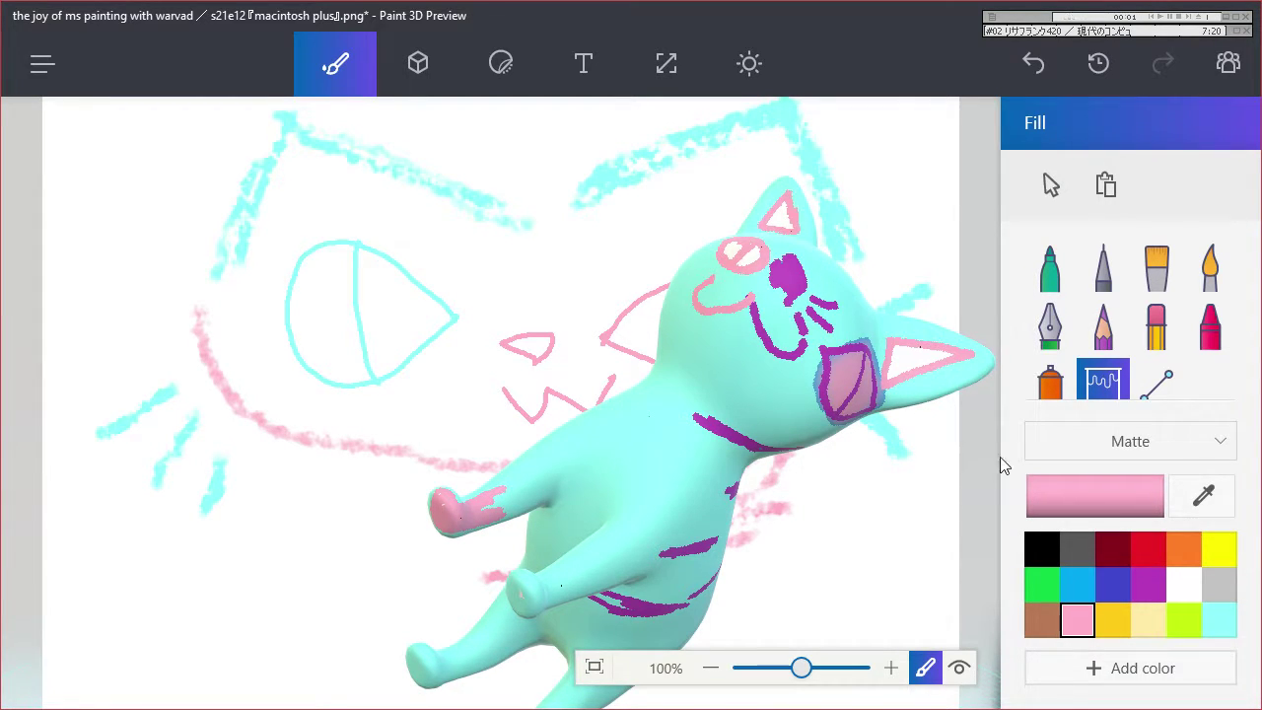
# Create a large 3D cone over the lower part of the drawn face, beside the cat's front paws.
pyautogui.click(419, 63)
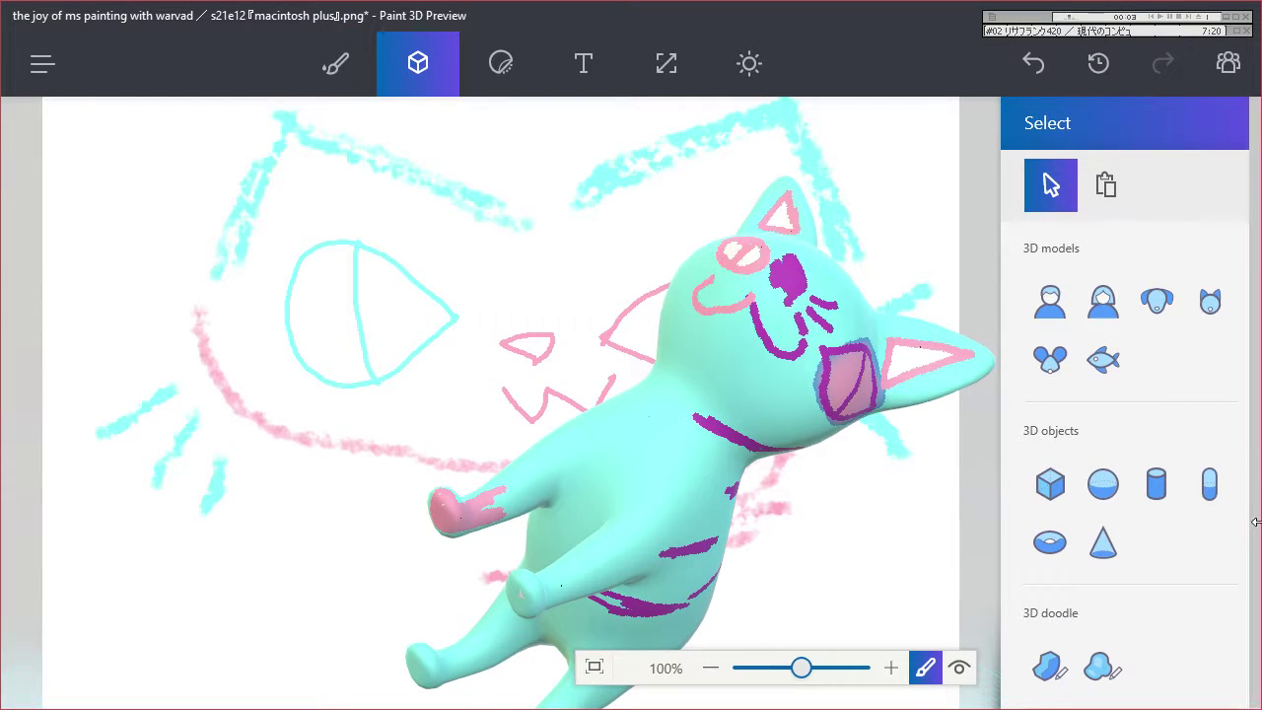
pyautogui.click(1101, 542)
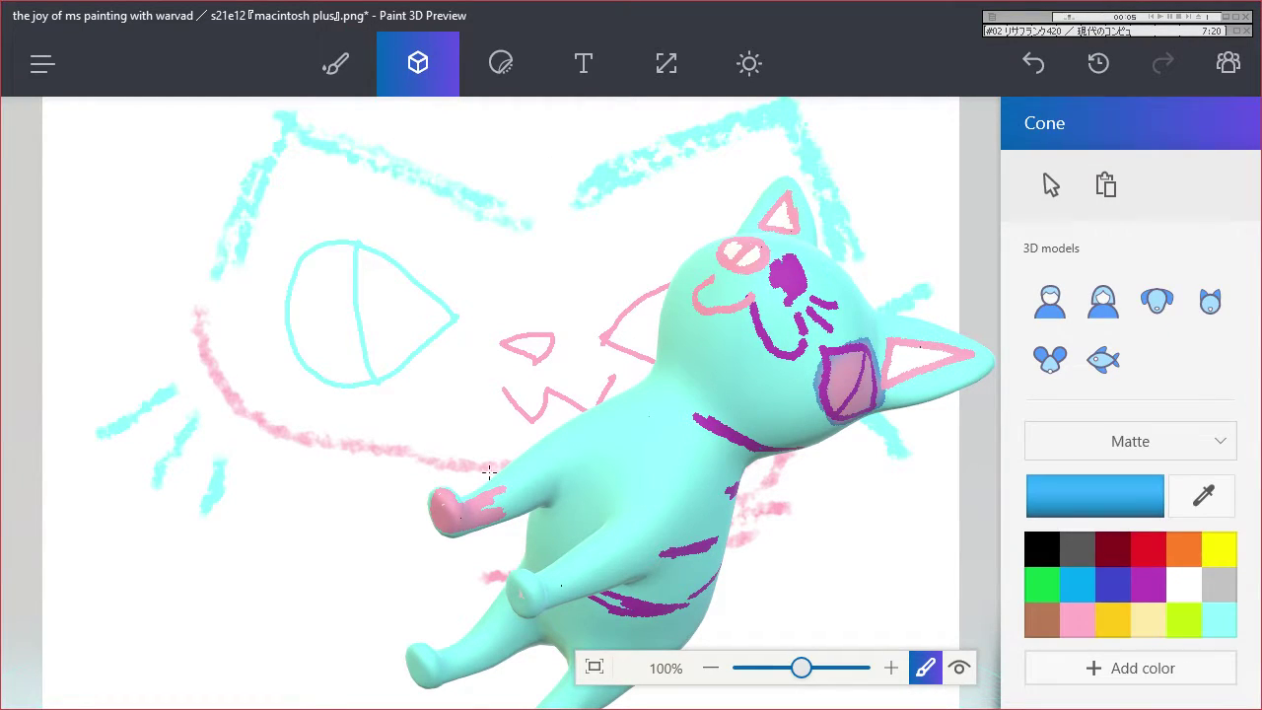
pyautogui.moveTo(178, 356); pyautogui.dragTo(644, 705)
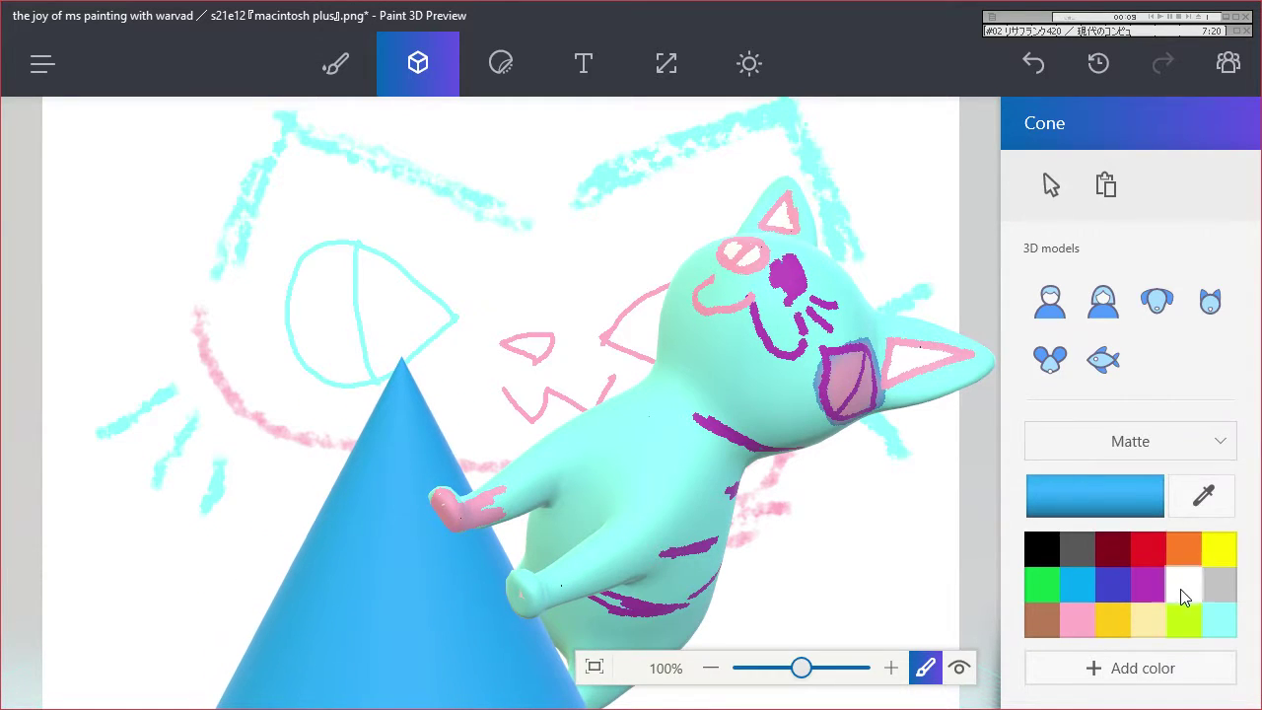
# Rotate the cone so its tip points down and its base shows, then shrink it and place it over the light blue eye.
pyautogui.moveTo(400, 303); pyautogui.dragTo(501, 354)
pyautogui.moveTo(734, 453); pyautogui.dragTo(736, 574)
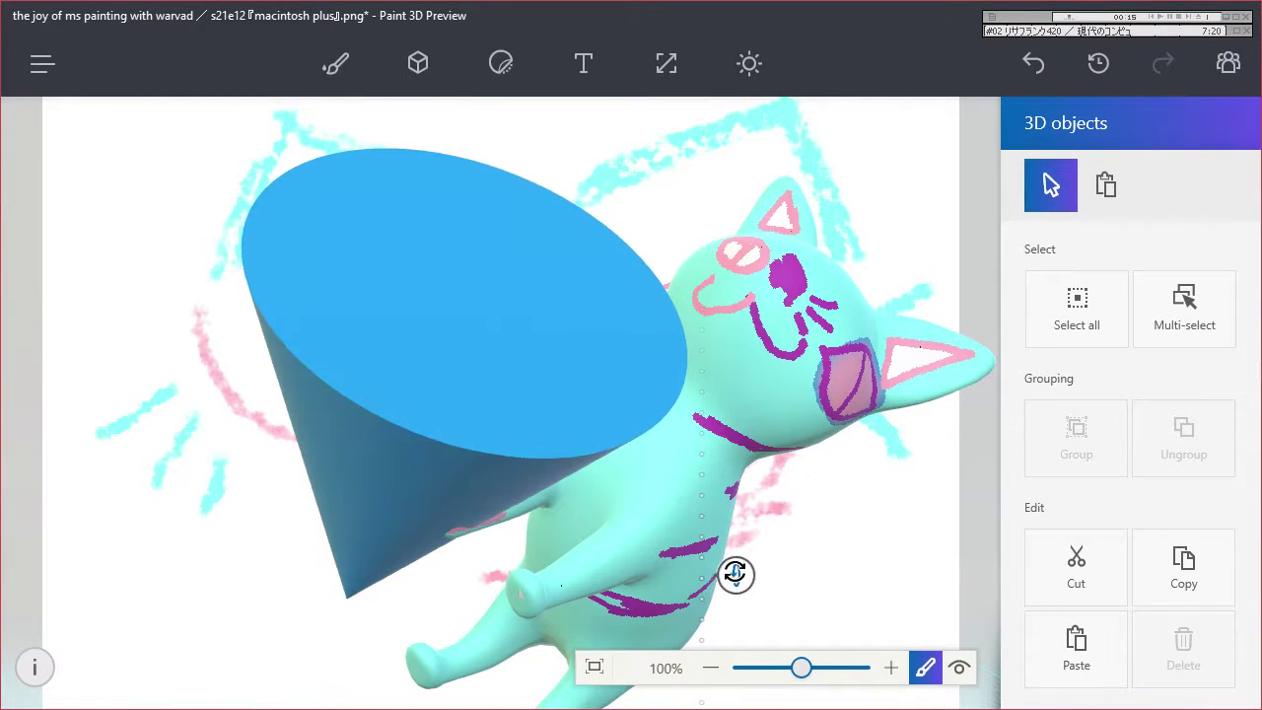
pyautogui.moveTo(493, 400)
pyautogui.mouseDown()
pyautogui.moveTo(450, 388)
pyautogui.moveTo(524, 506)
pyautogui.mouseUp()
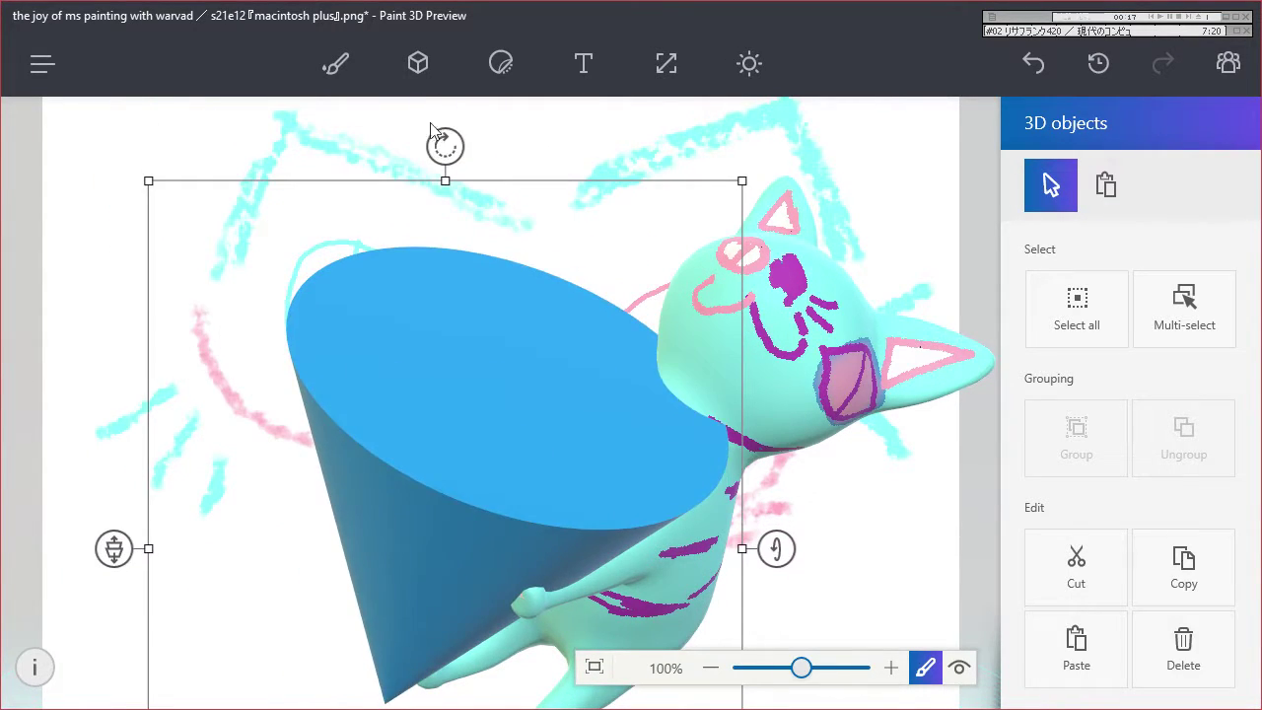
pyautogui.moveTo(155, 181); pyautogui.dragTo(288, 323)
# Fill the cone with matte light blue.
pyautogui.click(340, 65)
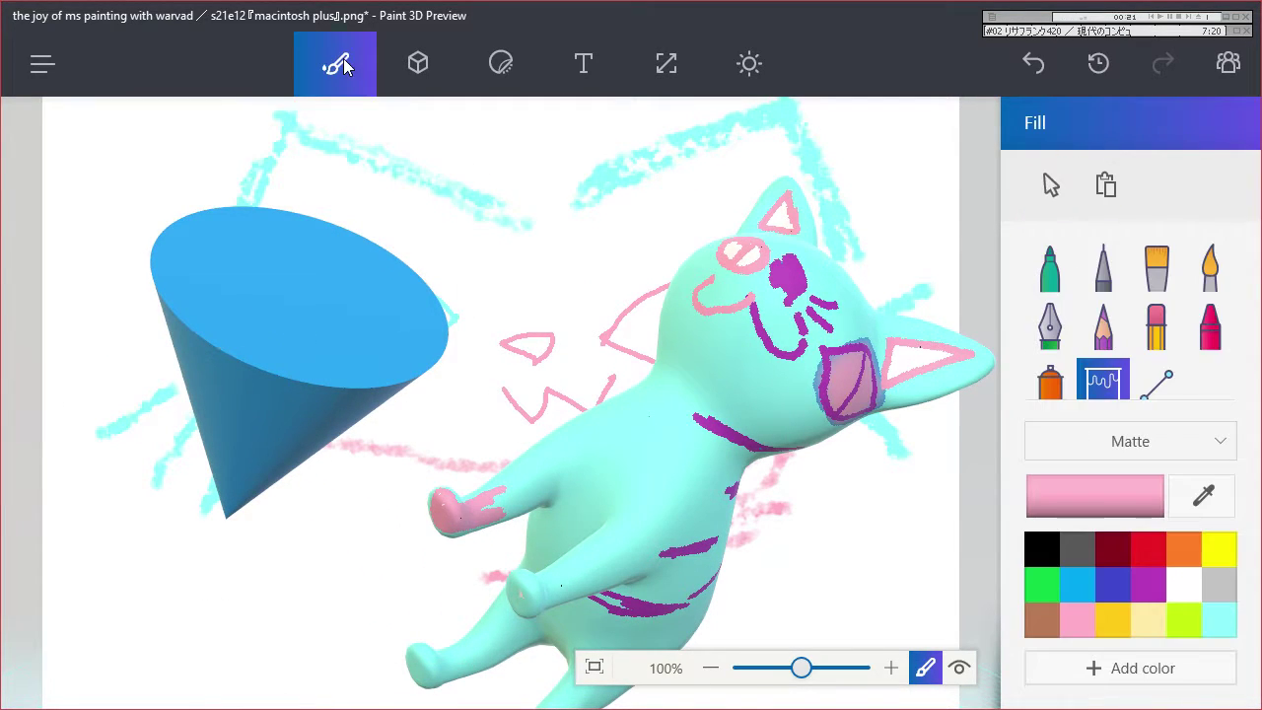
pyautogui.click(1218, 619)
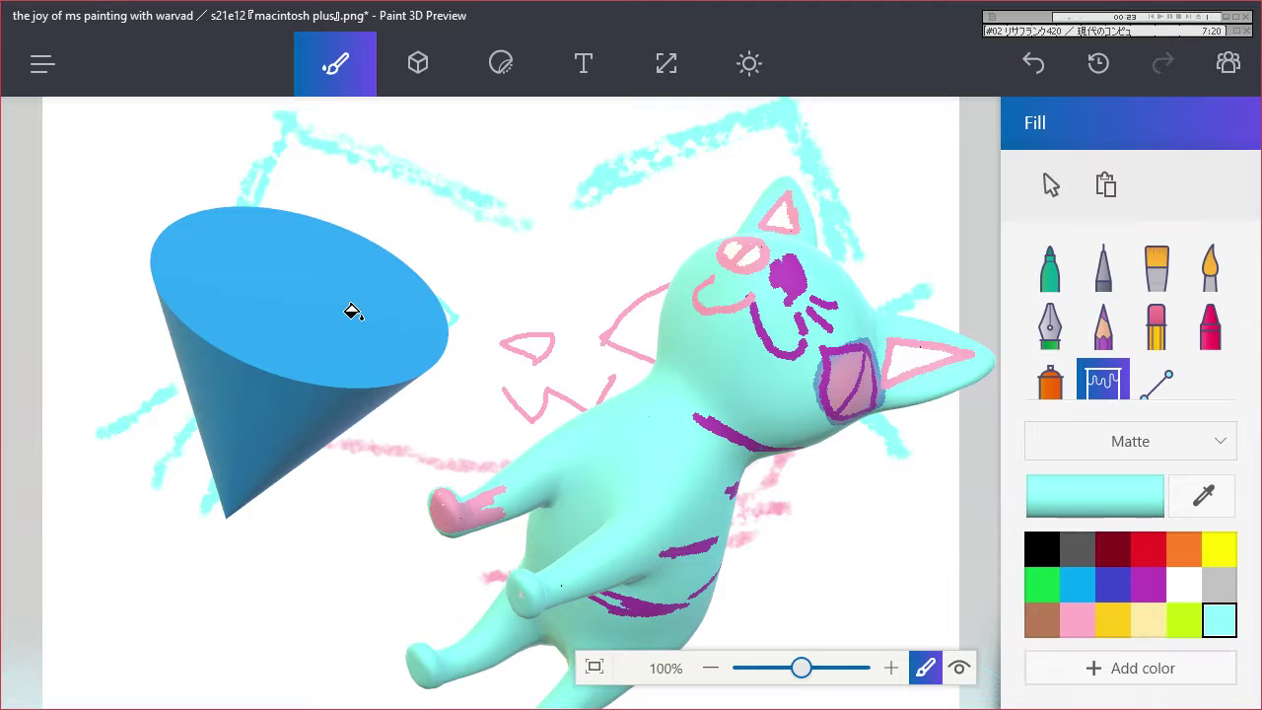
pyautogui.click(347, 371)
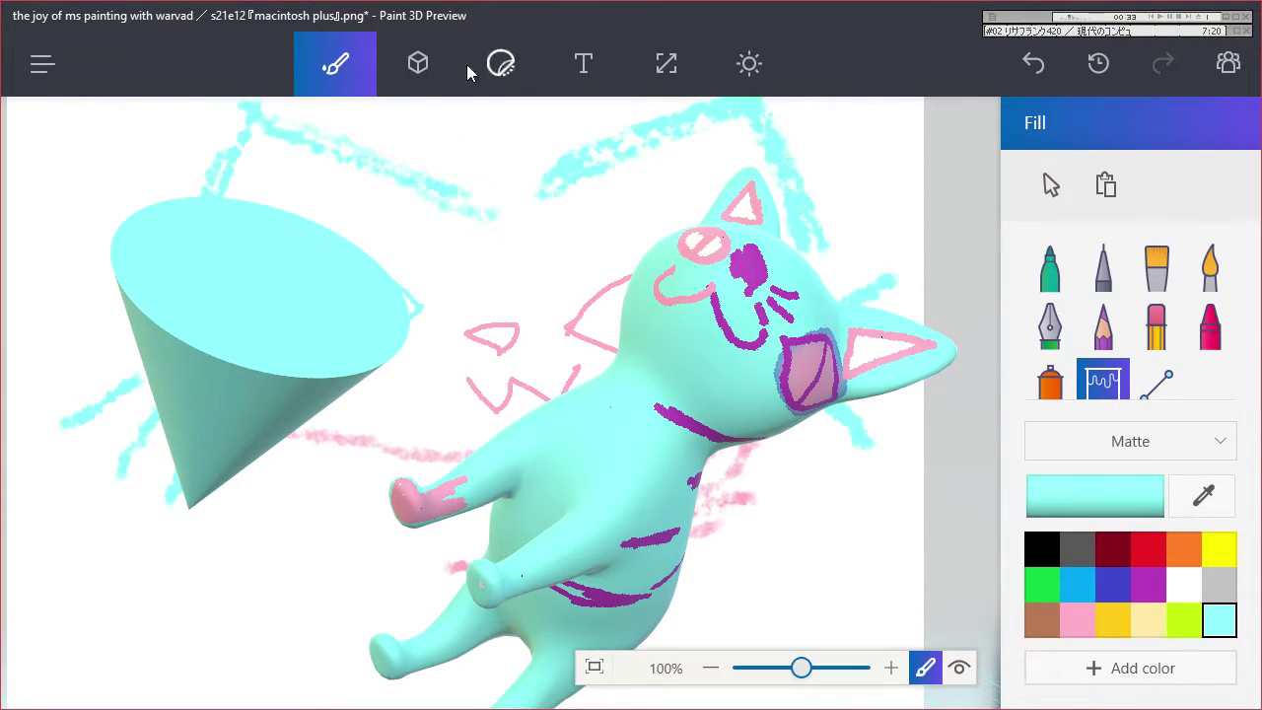
# Try the striped fur texture on the 3D cat's belly.
pyautogui.click(418, 64)
pyautogui.click(500, 67)
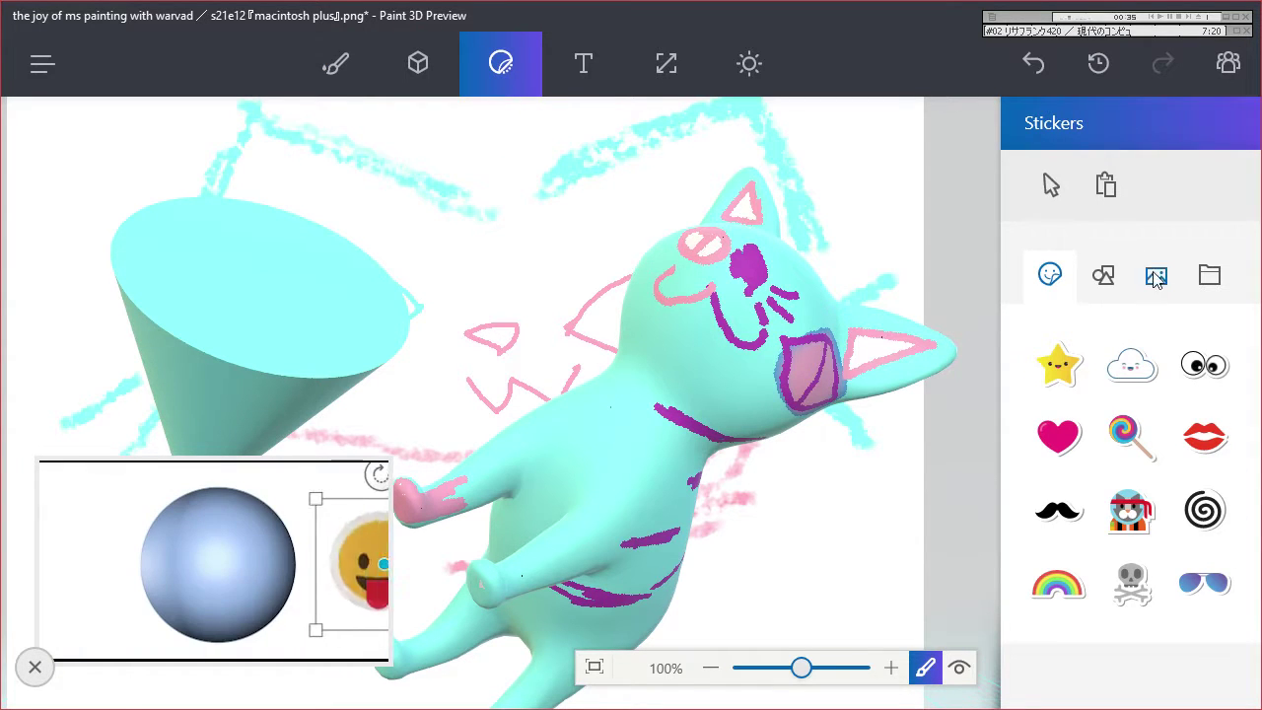
pyautogui.click(1102, 275)
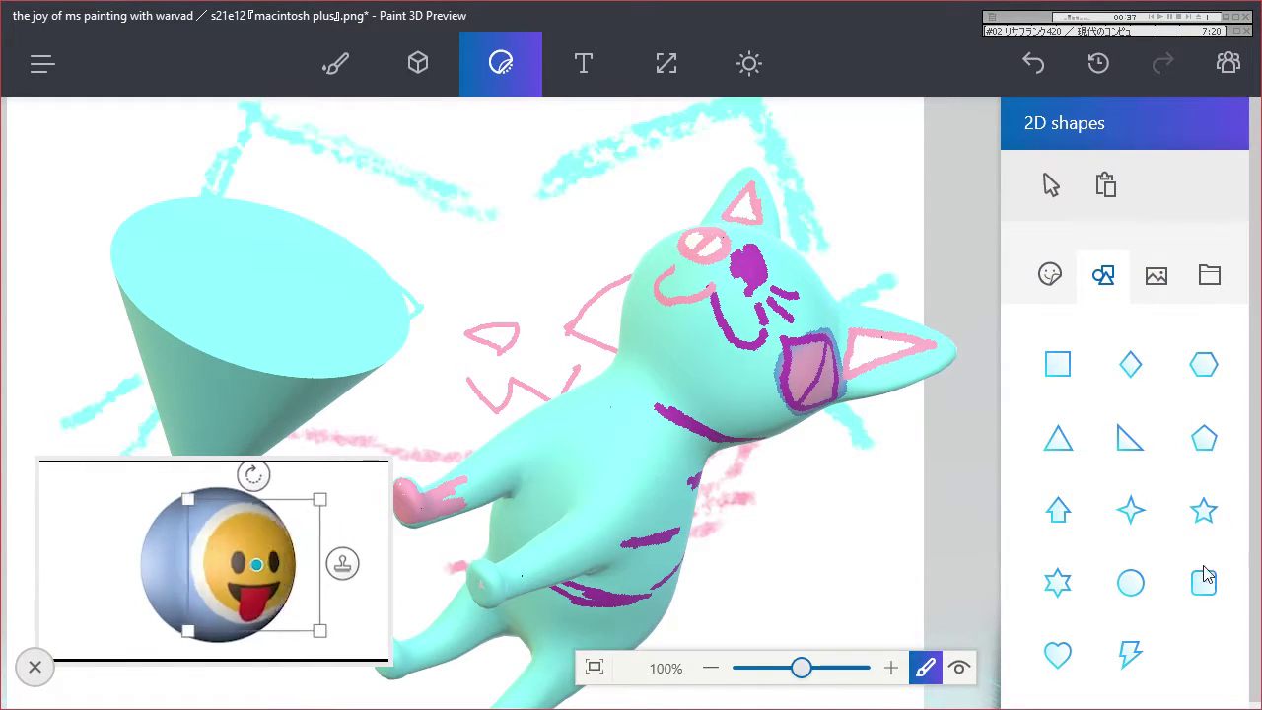
pyautogui.click(1156, 275)
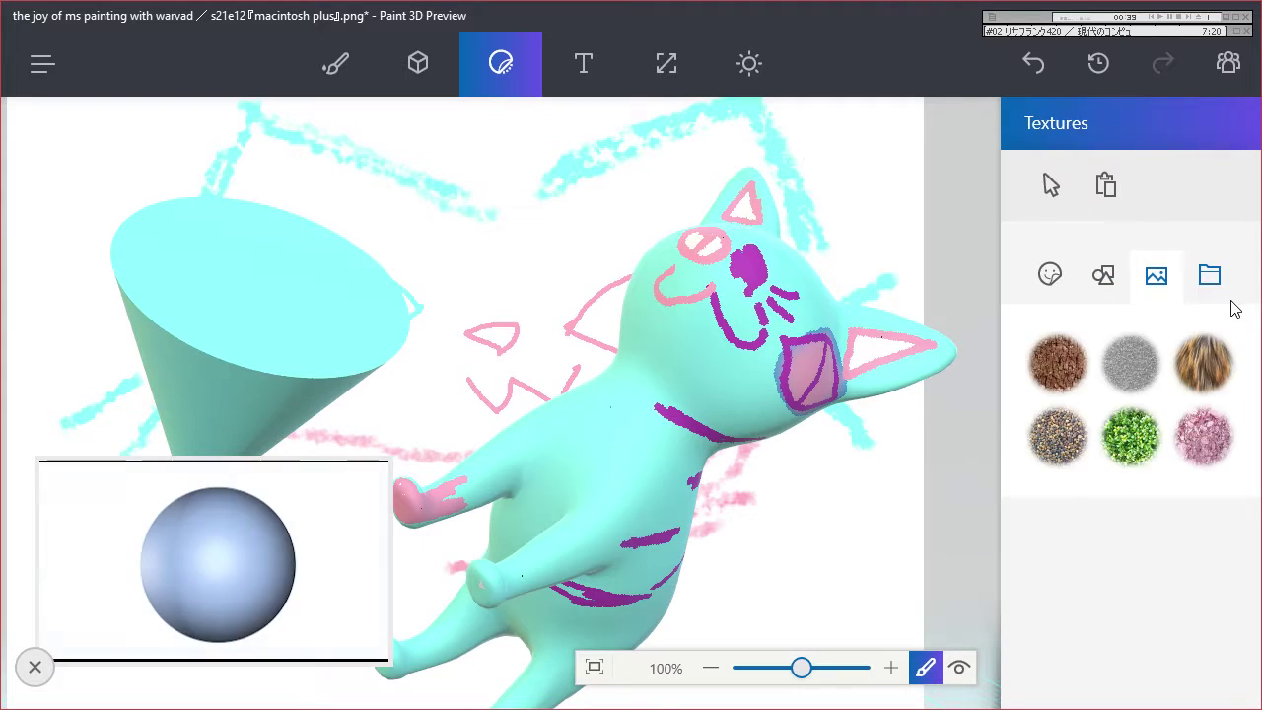
pyautogui.click(1203, 369)
pyautogui.moveTo(627, 431); pyautogui.dragTo(546, 507)
pyautogui.click(1051, 184)
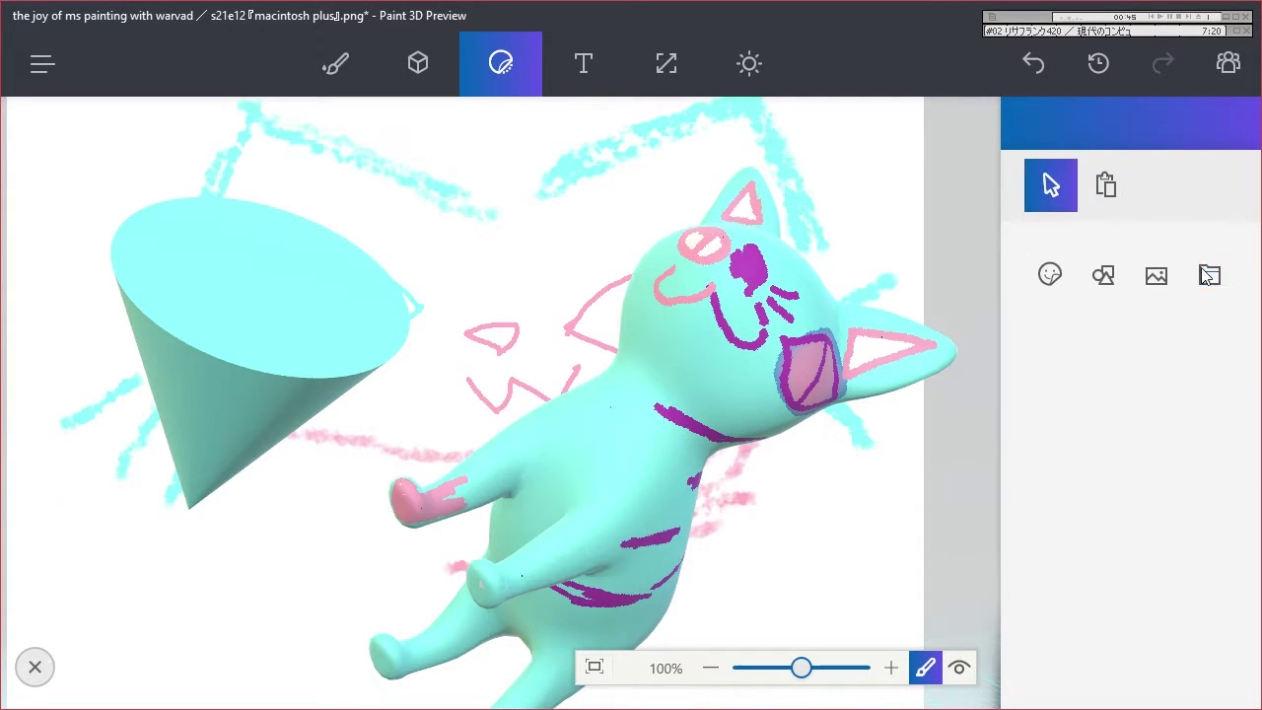
pyautogui.click(1209, 276)
pyautogui.click(1049, 274)
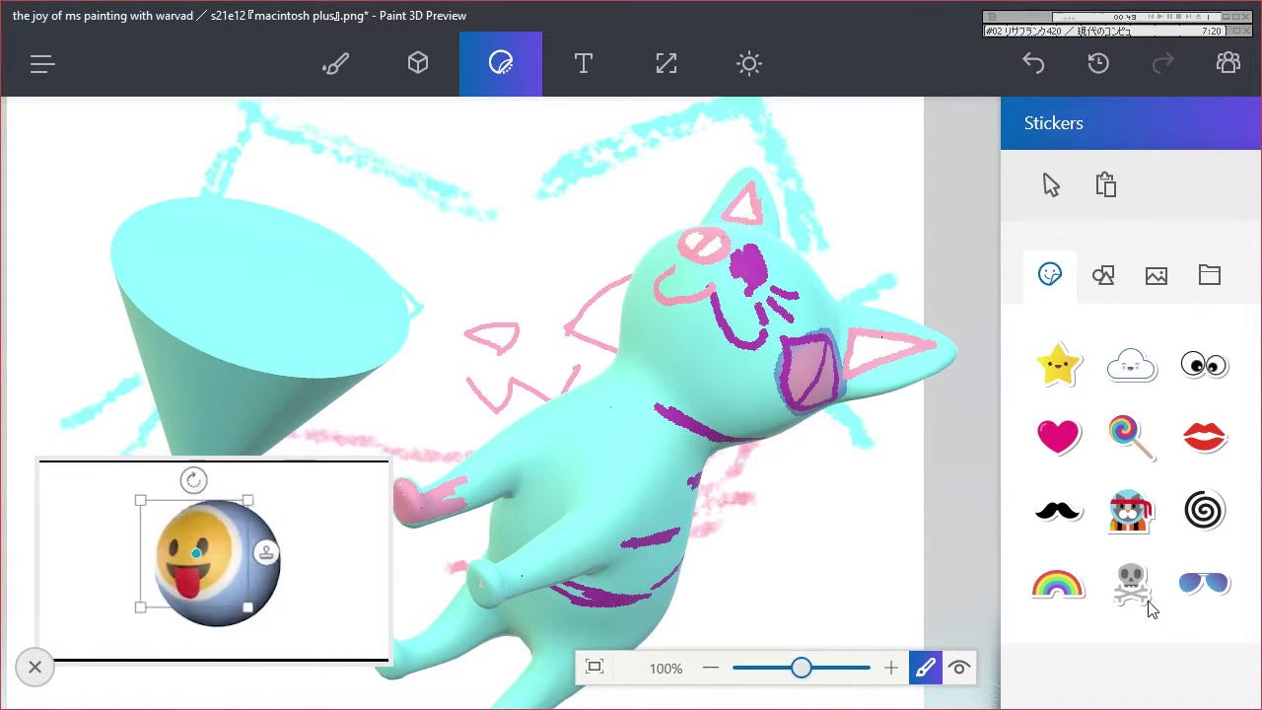
pyautogui.click(559, 69)
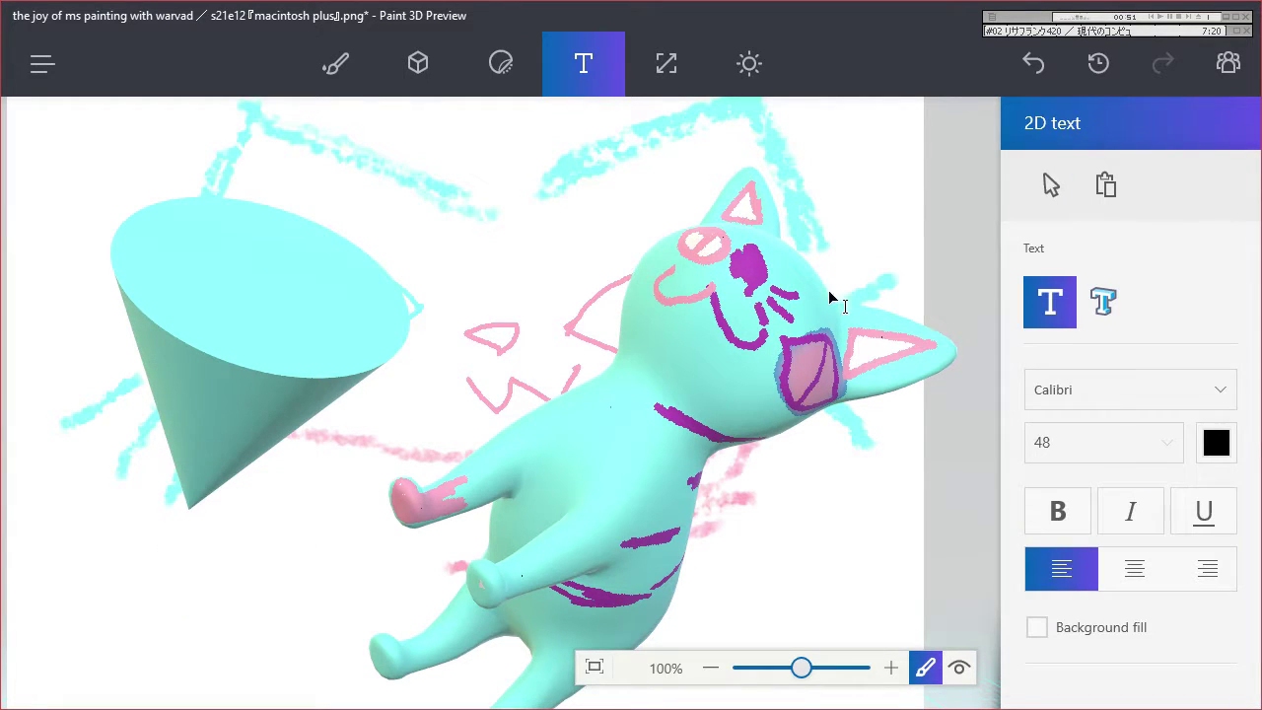
# Add a 3D text box between the cone and the cat's paws, and fill it with rows of tildes.
pyautogui.click(1102, 302)
pyautogui.moveTo(463, 458); pyautogui.dragTo(645, 566)
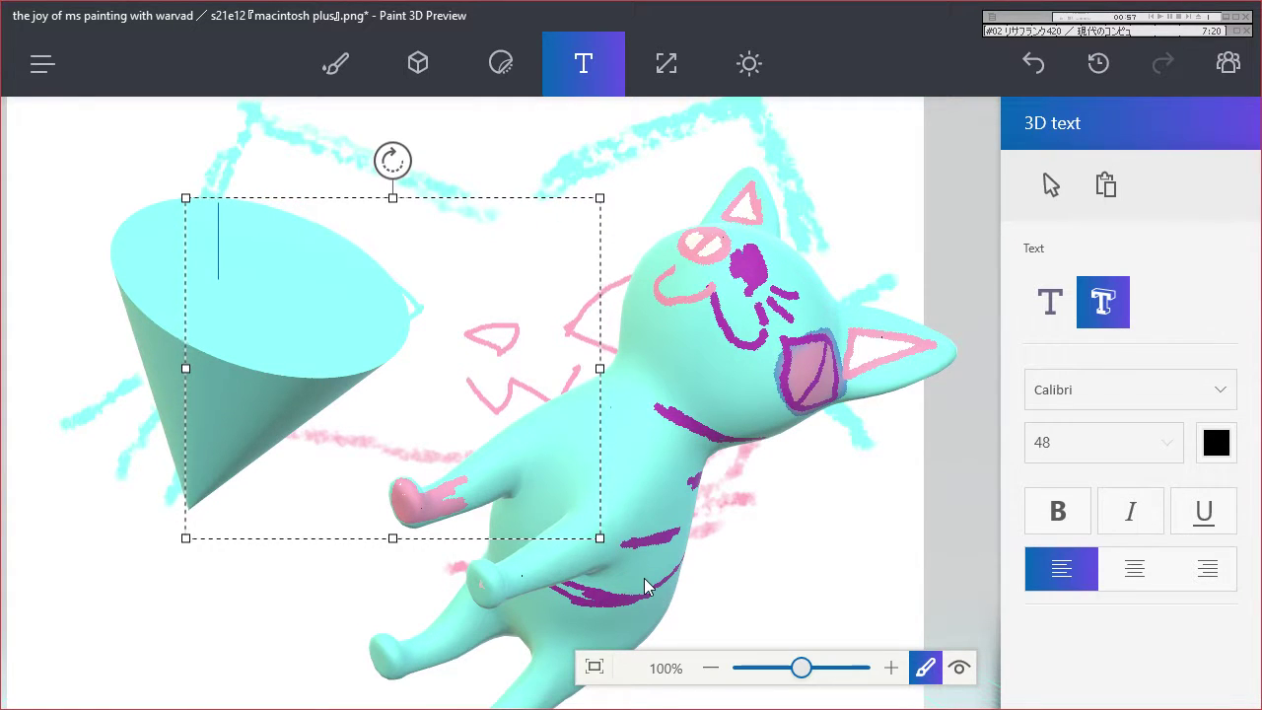
pyautogui.hotkey('ctrl', 'a')
pyautogui.write('~~~~~~~~~~~~~~~~~~~~~~~~~~~~~~~~~~~~~~~~~~~~~~~~~~~~~~~~~~~~~~~~~~~~~')
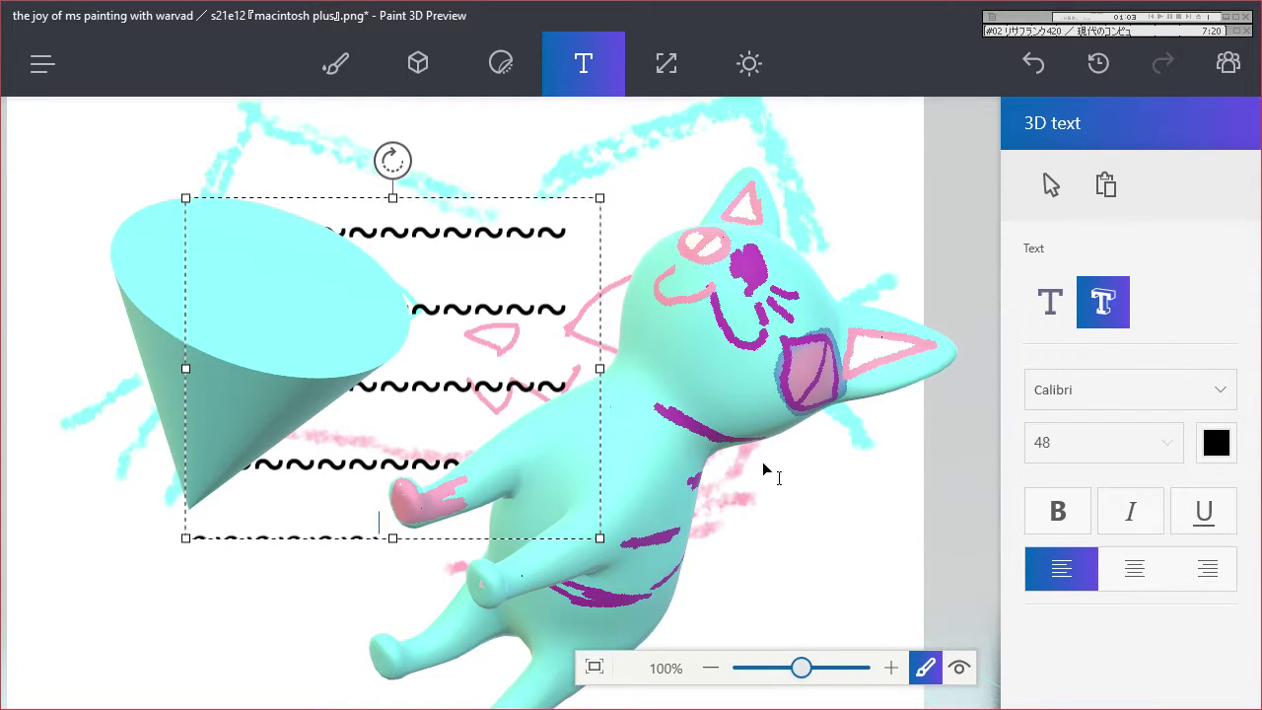
# Rotate the tilde text clockwise into steep diagonal rows, and turn it sideways in 3D so its thickness shows.
pyautogui.moveTo(393, 160); pyautogui.dragTo(569, 261)
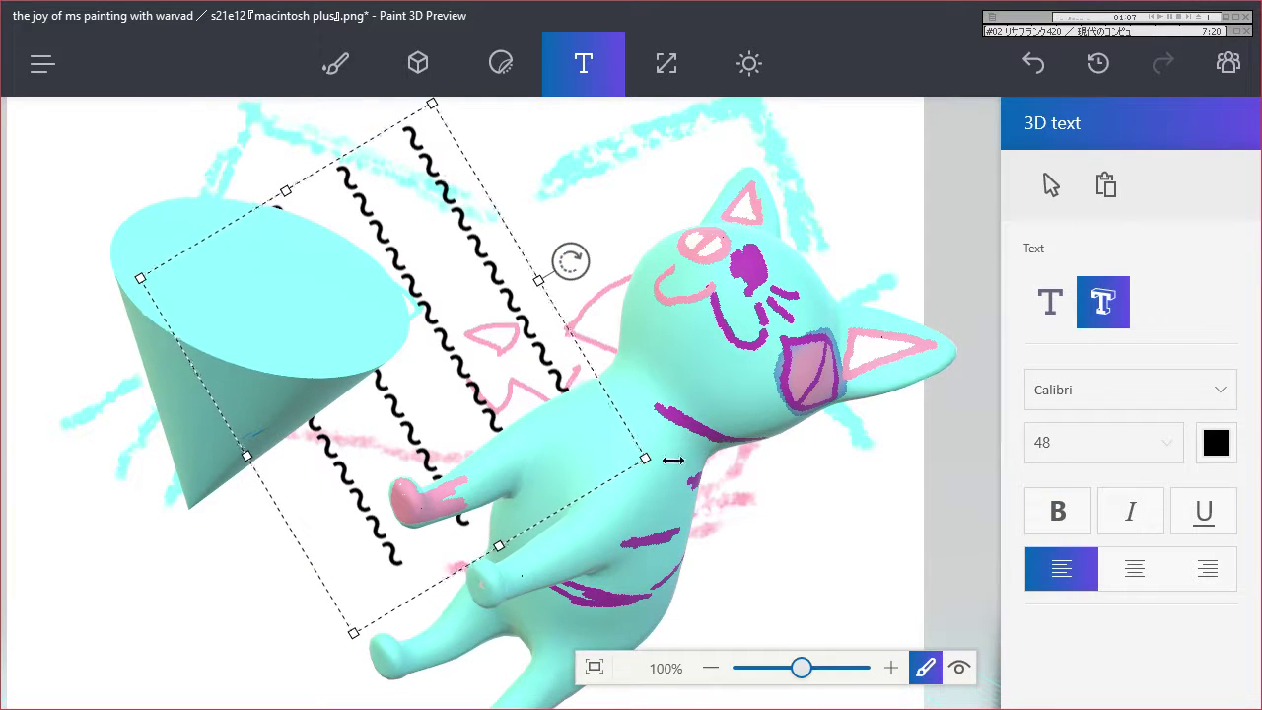
pyautogui.click(786, 426)
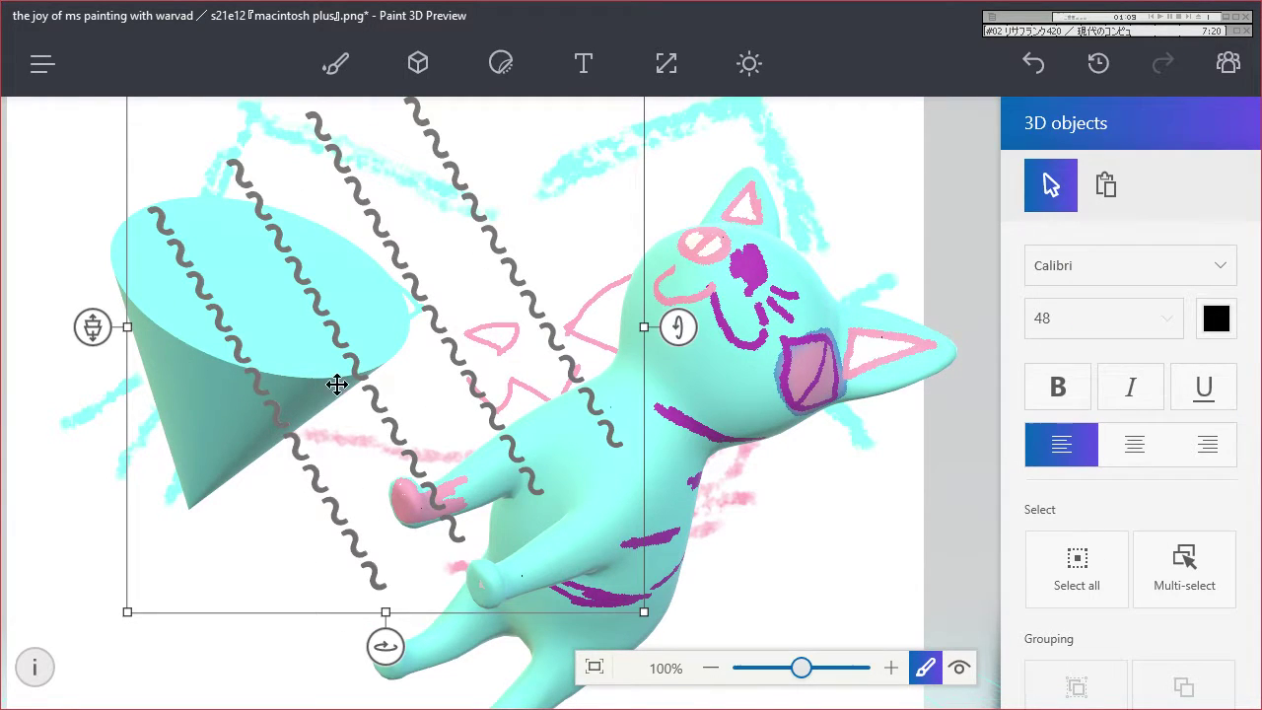
pyautogui.moveTo(389, 646); pyautogui.dragTo(530, 593)
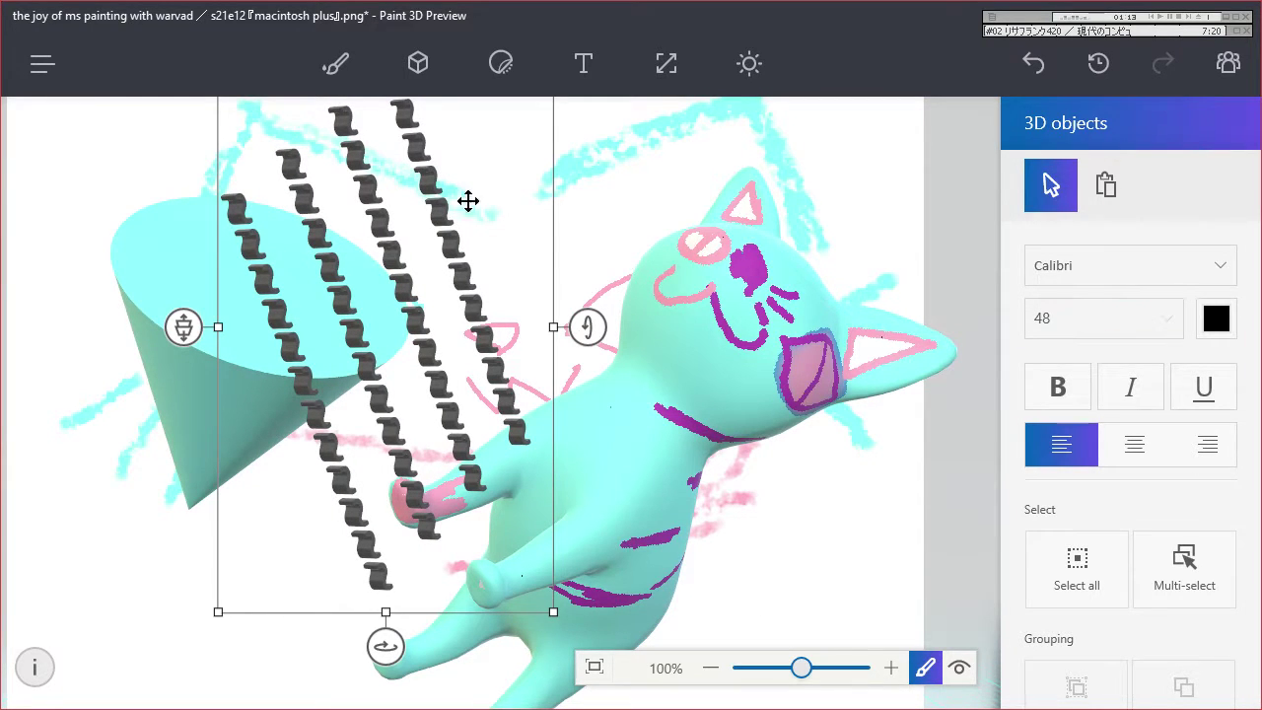
# Fill several individual tildes with matte pink and others with matte light blue, leaving the rest black.
pyautogui.click(335, 65)
pyautogui.click(1076, 621)
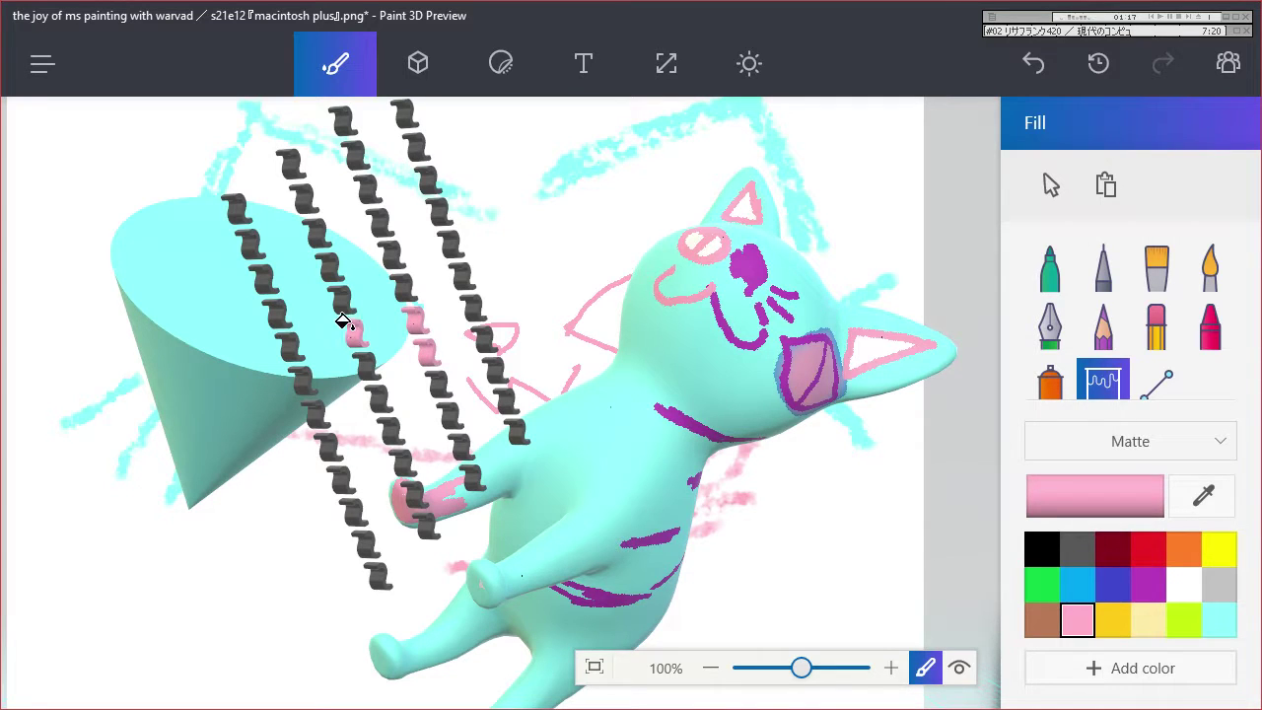
pyautogui.click(1218, 619)
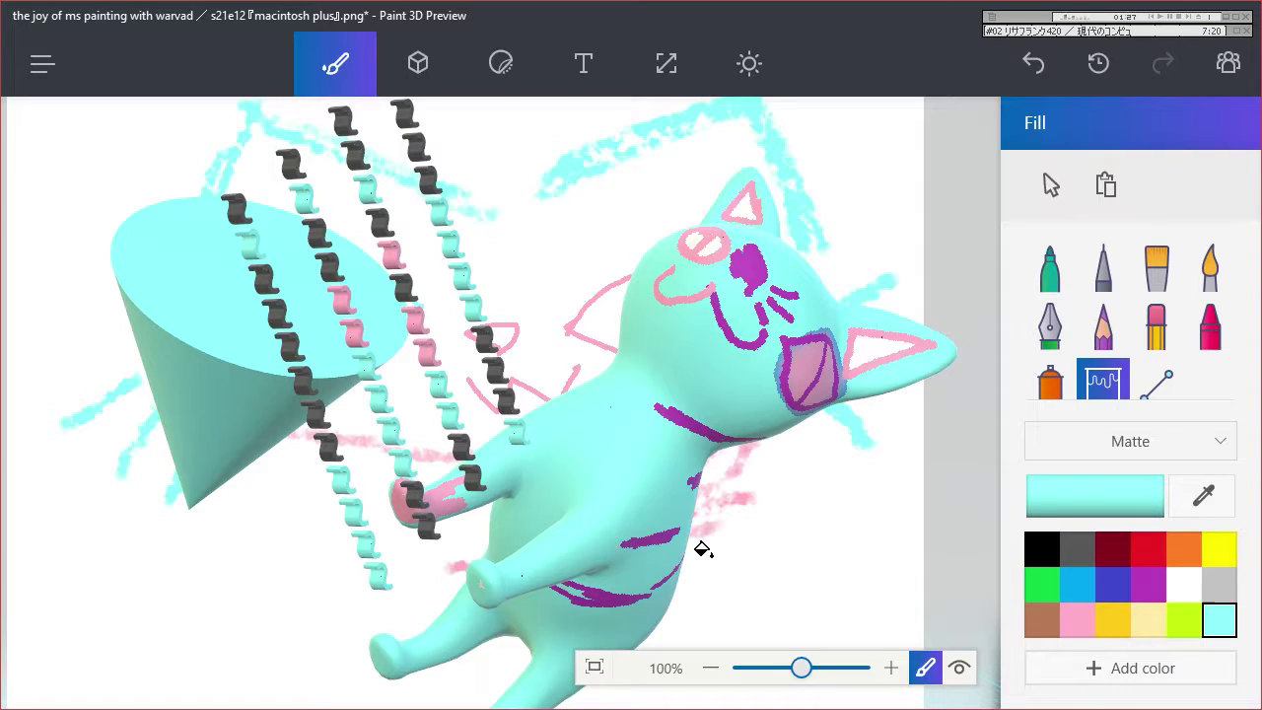
# Edge the cat's cheek patch in pink with the Pixel pen, and shade a pink band around the neck with the Pencil.
pyautogui.click(1042, 550)
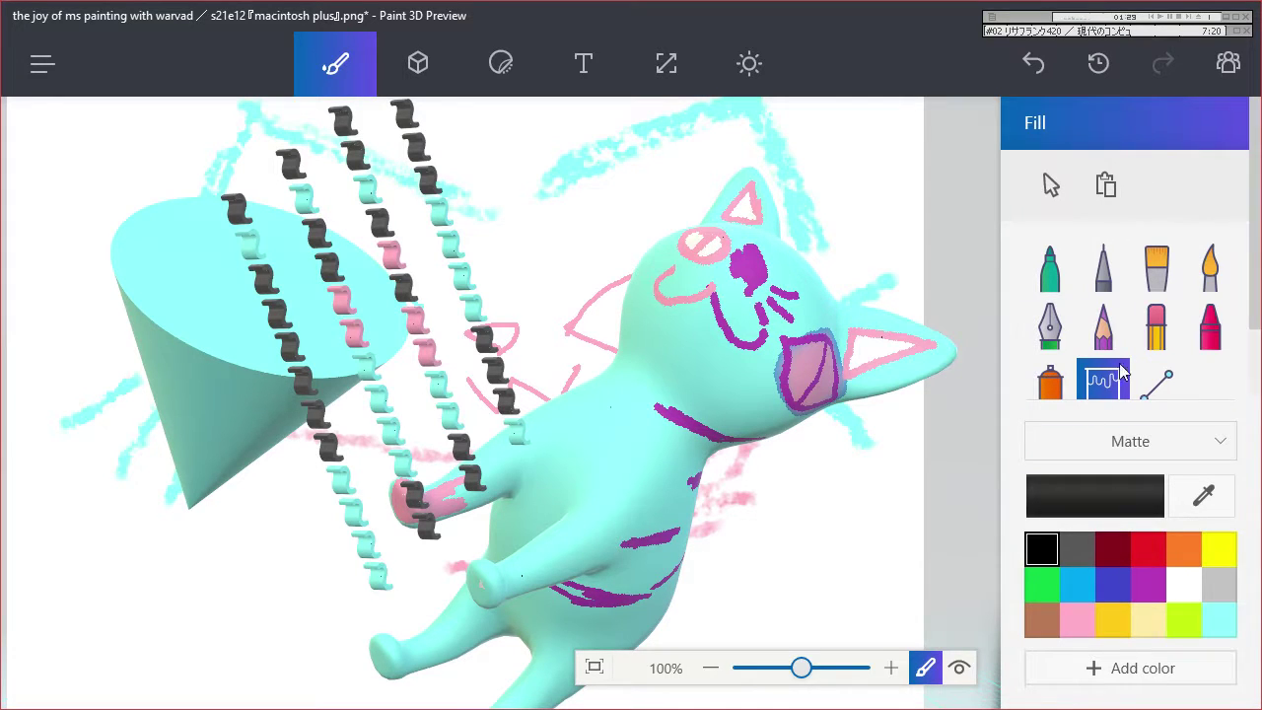
pyautogui.click(1101, 278)
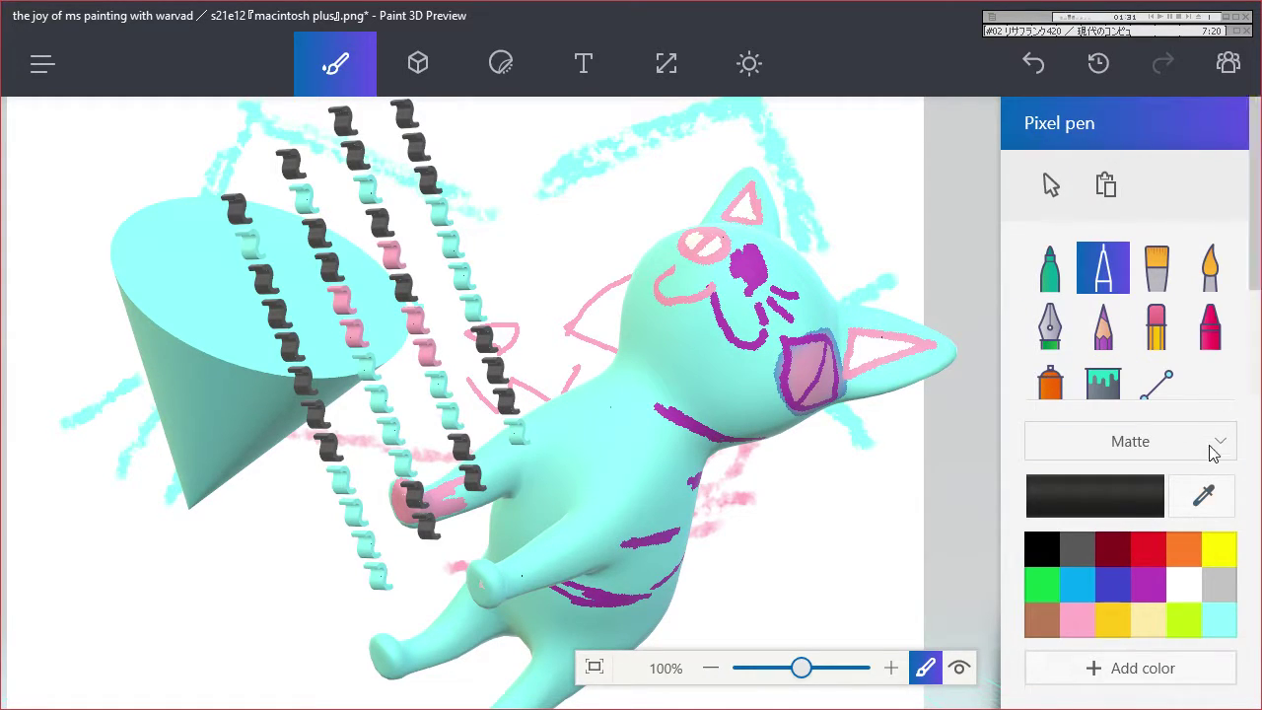
pyautogui.click(1081, 618)
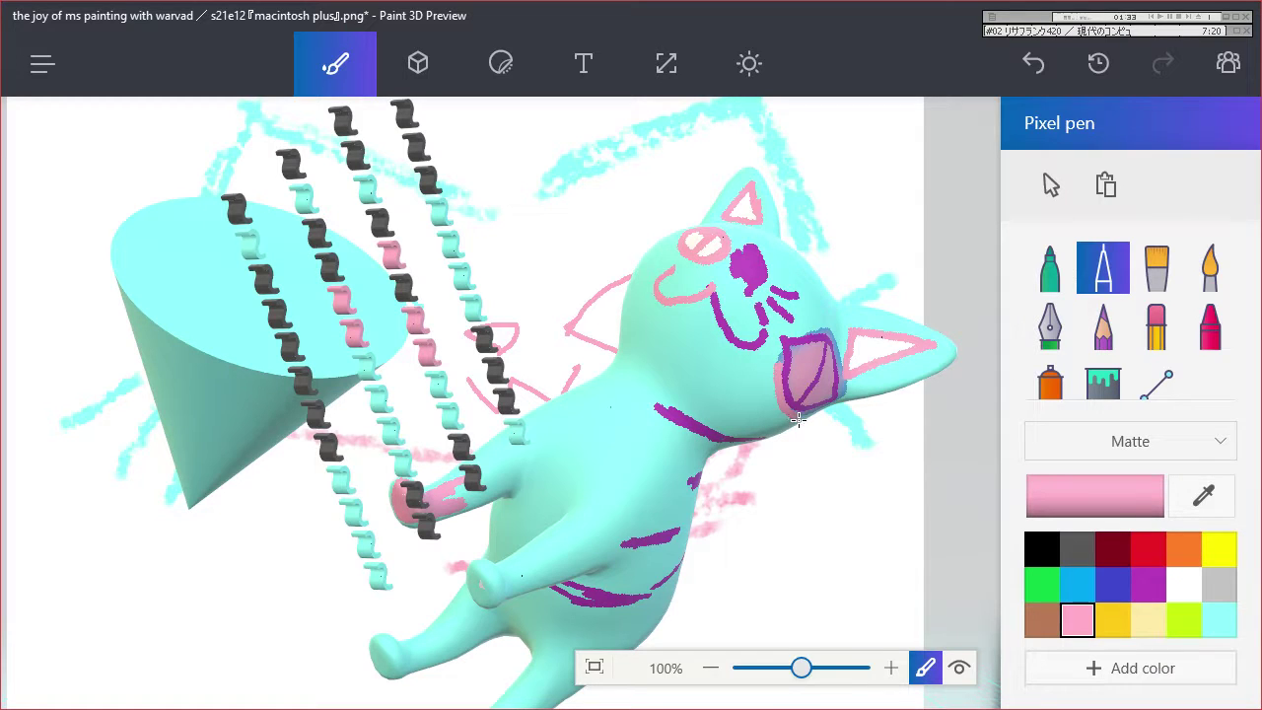
pyautogui.click(1103, 325)
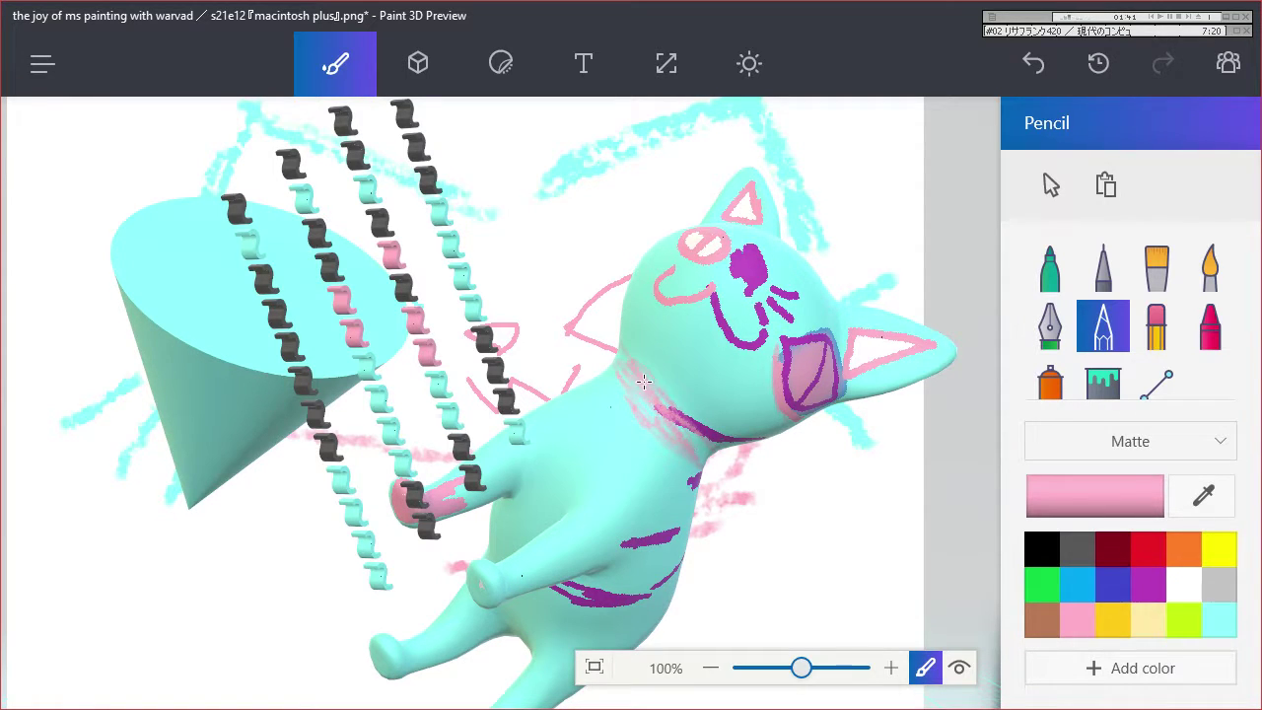
# Create a small 3D sphere at the cat's throat and adjust its depth so it sits against the neck.
pyautogui.click(418, 65)
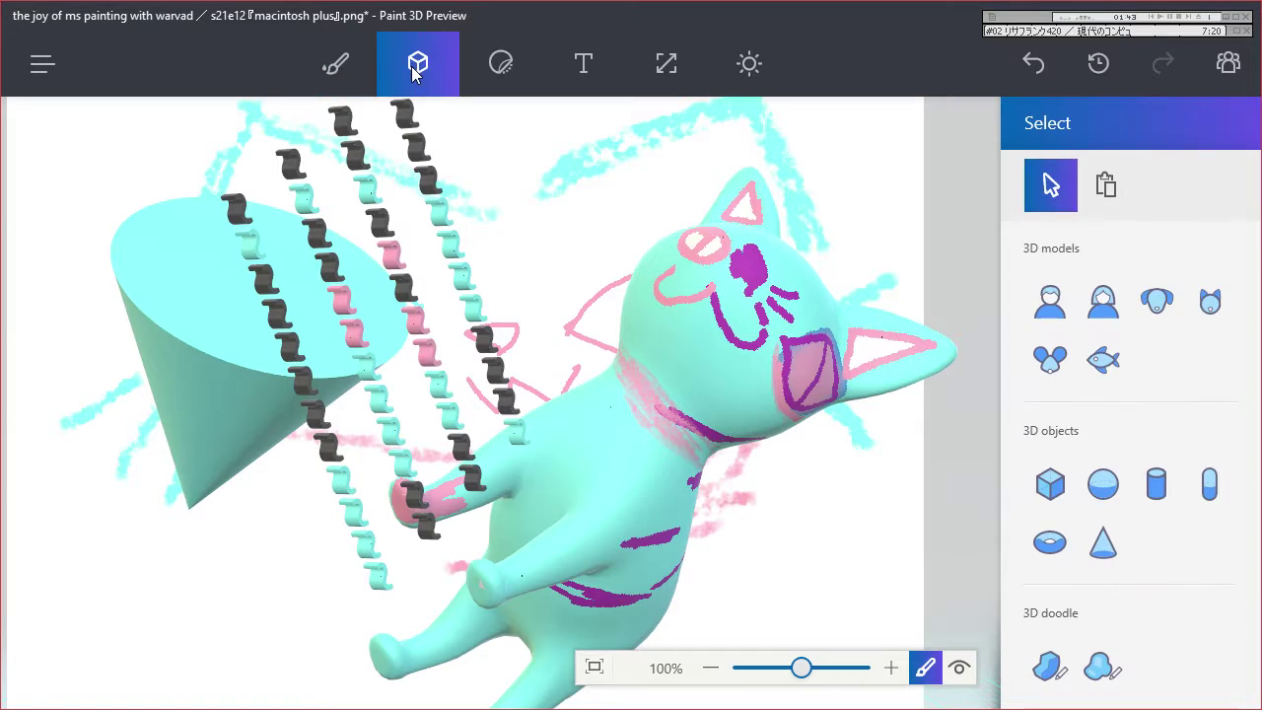
pyautogui.click(1102, 484)
pyautogui.moveTo(608, 395); pyautogui.dragTo(660, 444)
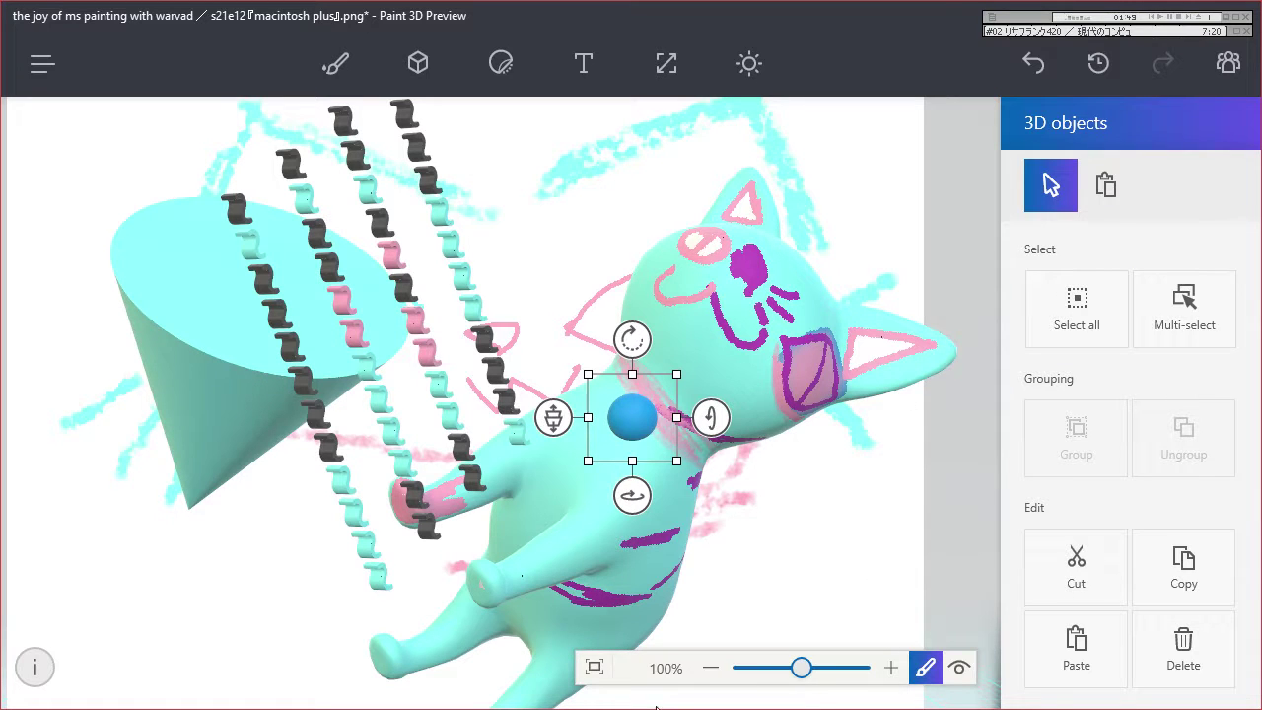
pyautogui.moveTo(555, 417); pyautogui.dragTo(579, 405)
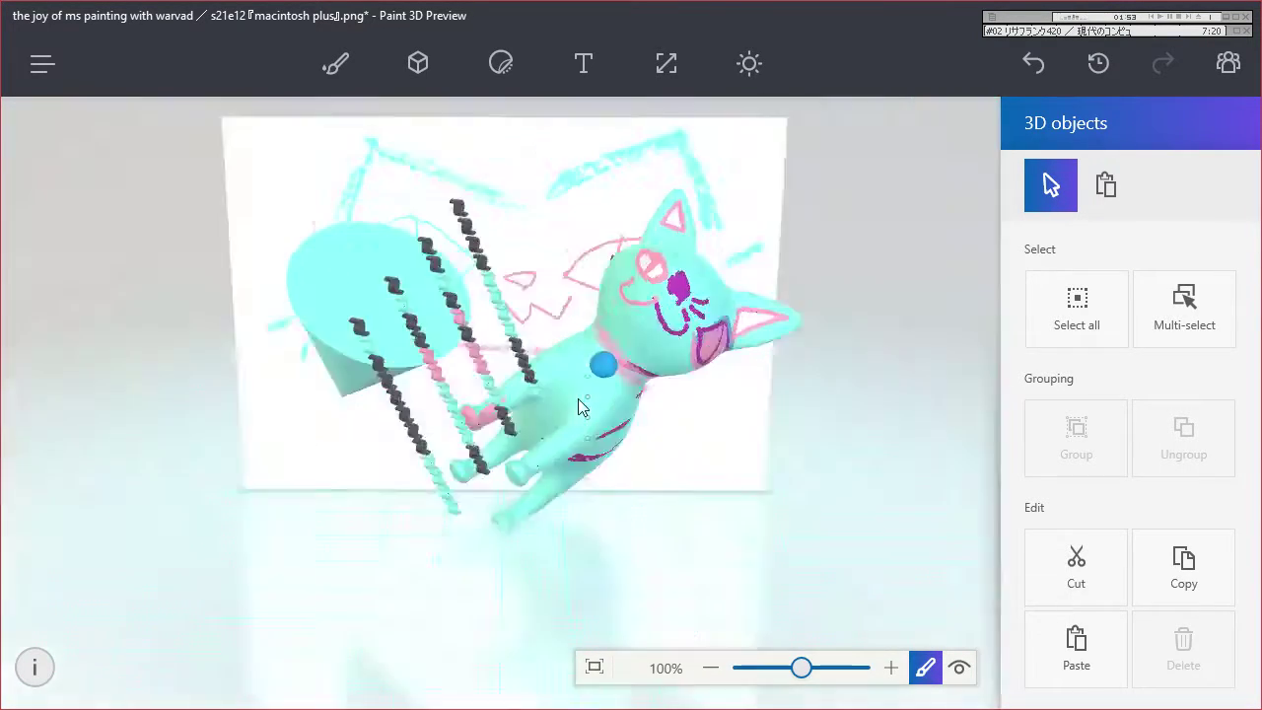
# Try yellow on the throat sphere, and fill it with matte pink instead.
pyautogui.click(418, 63)
pyautogui.click(327, 75)
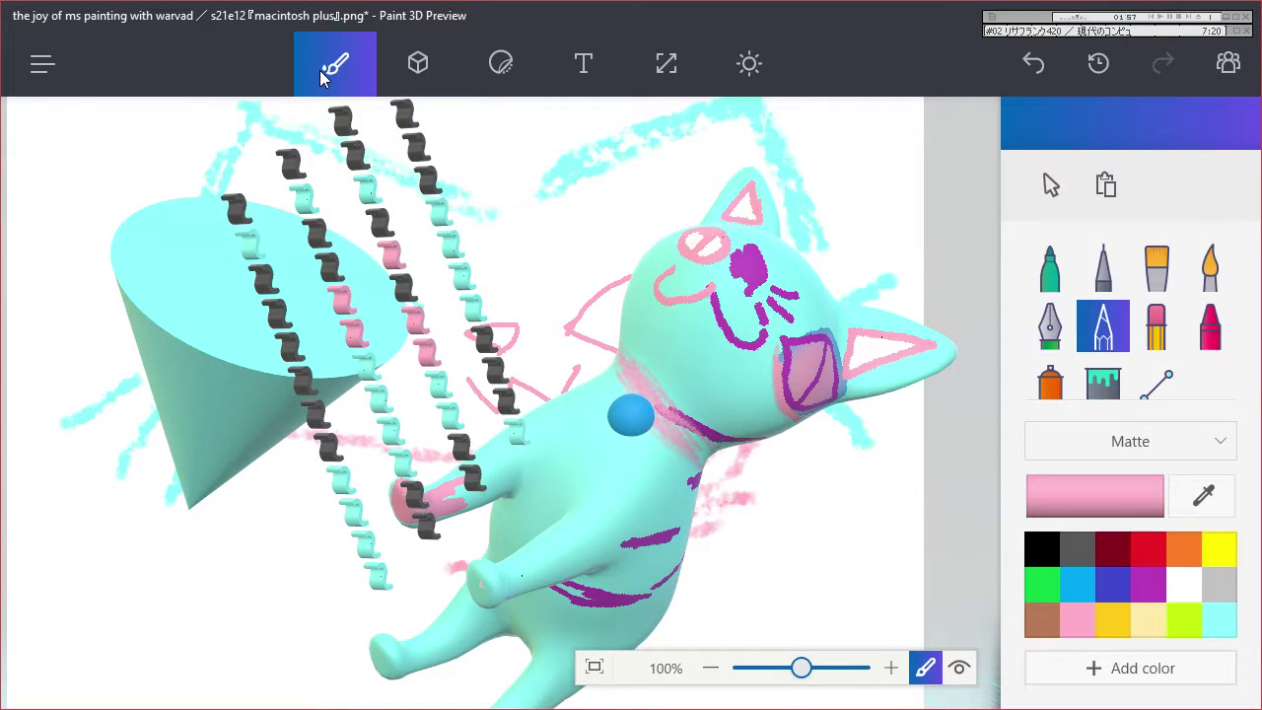
pyautogui.click(1183, 585)
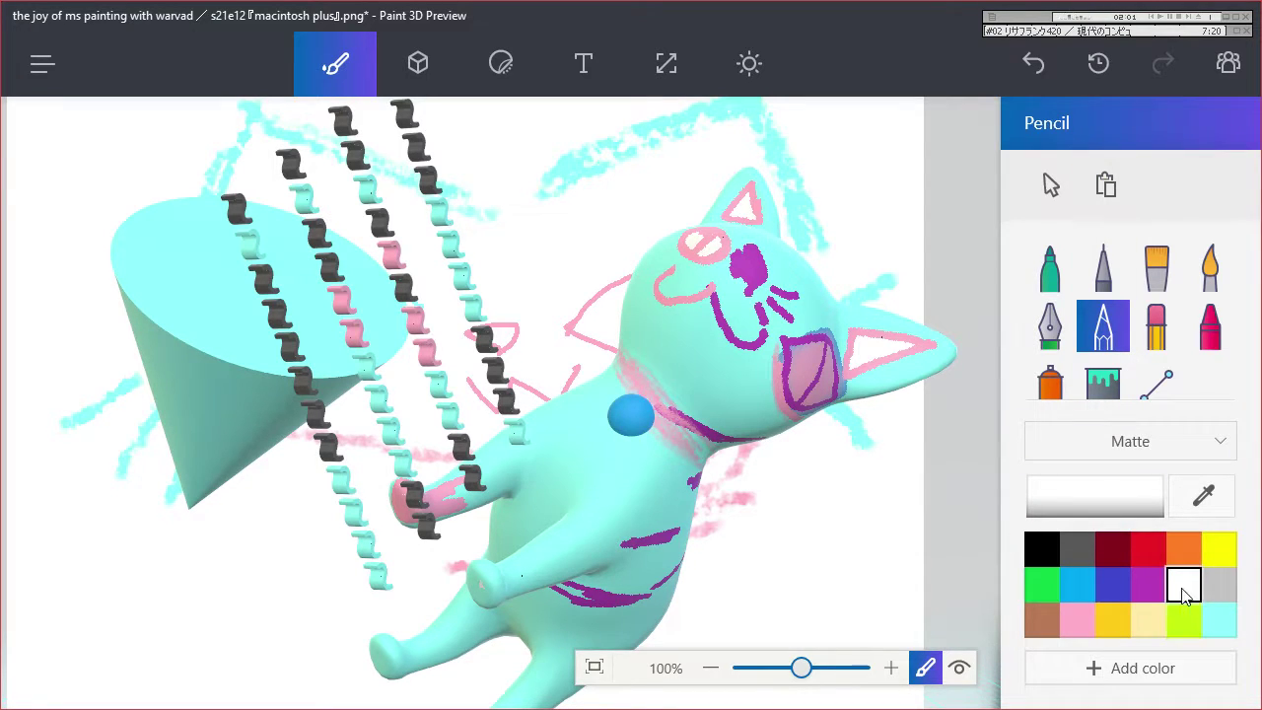
pyautogui.click(1219, 550)
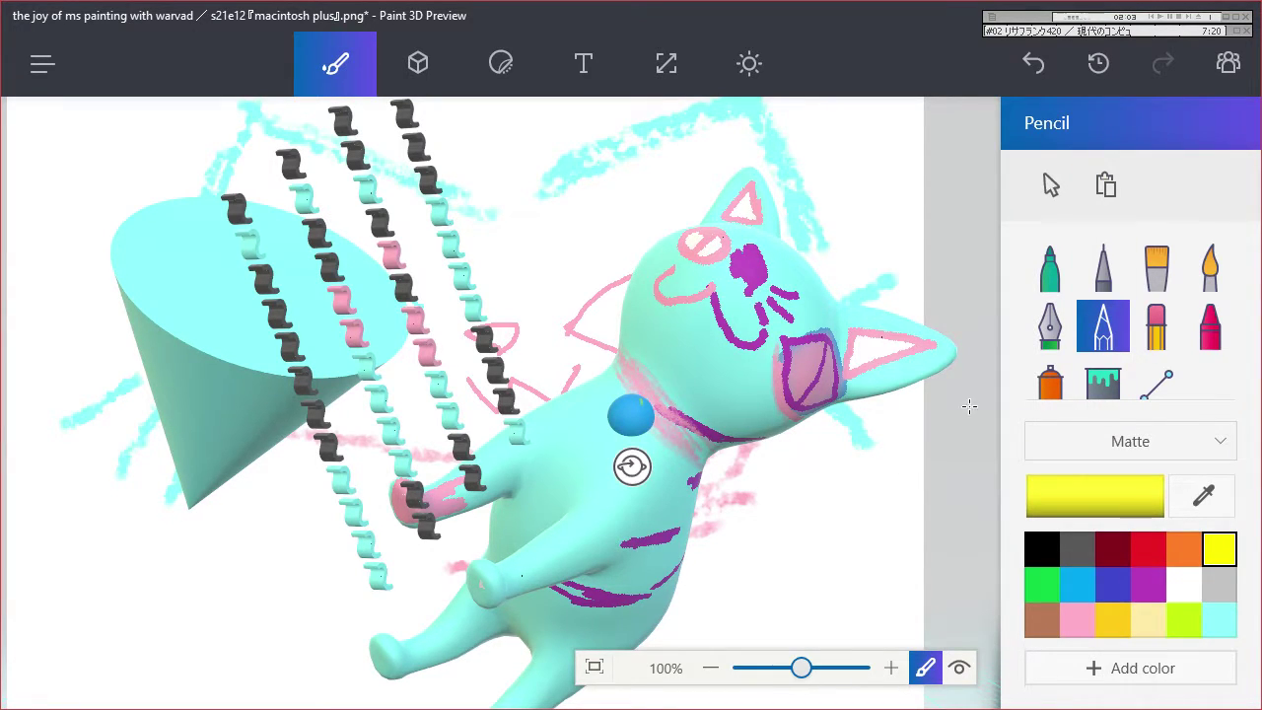
pyautogui.click(1101, 385)
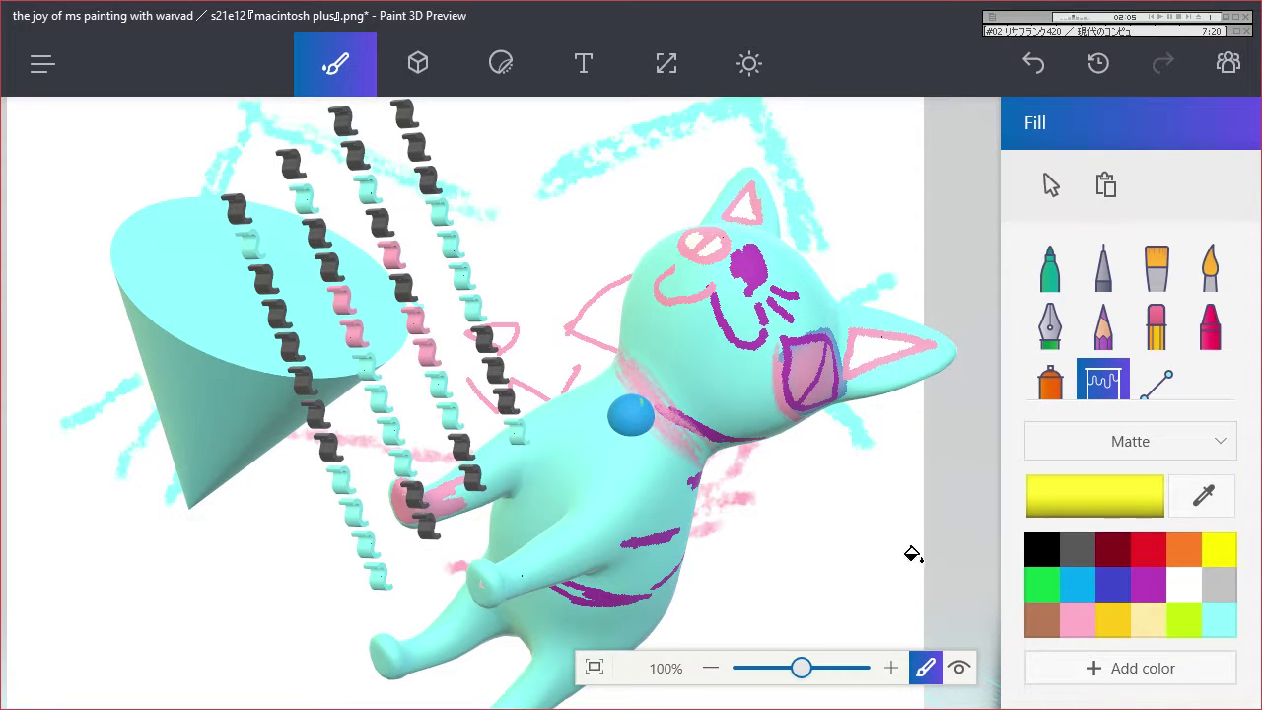
pyautogui.click(631, 416)
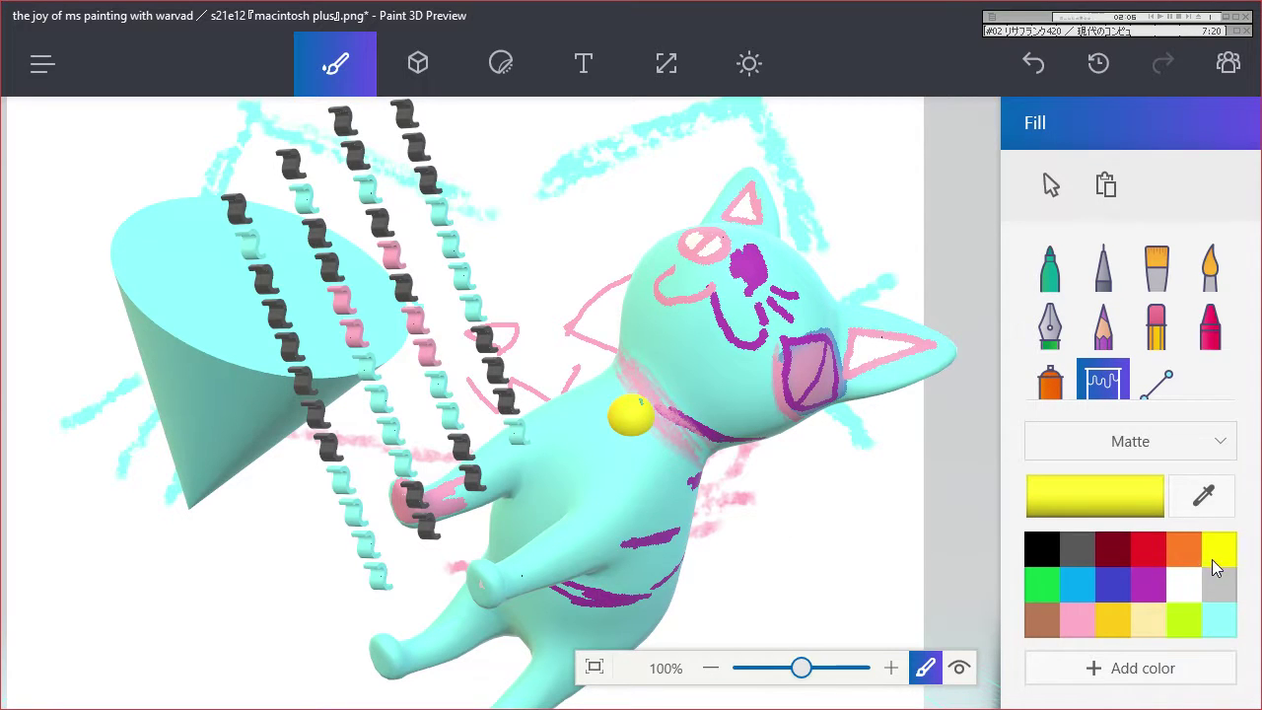
pyautogui.click(1074, 621)
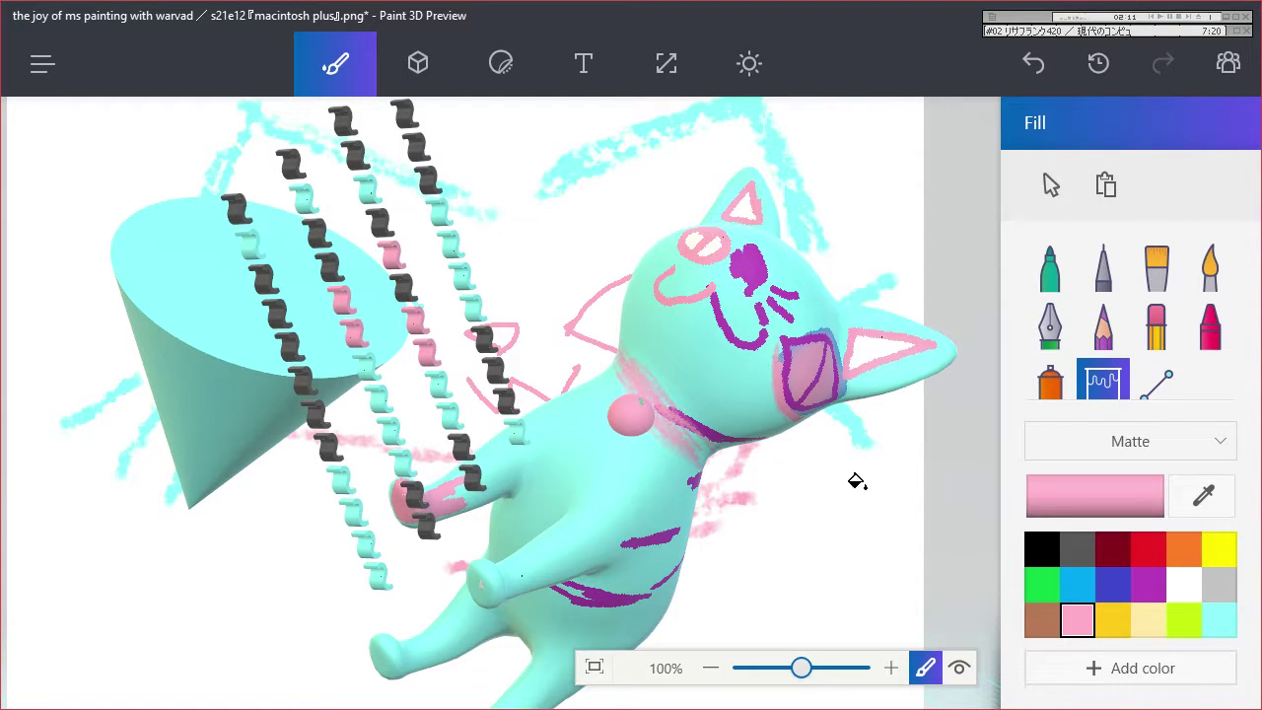
# Create a 3D donut around the cat's neck, tilt it along the neckline, and push it back behind the pink sphere as a collar.
pyautogui.click(424, 77)
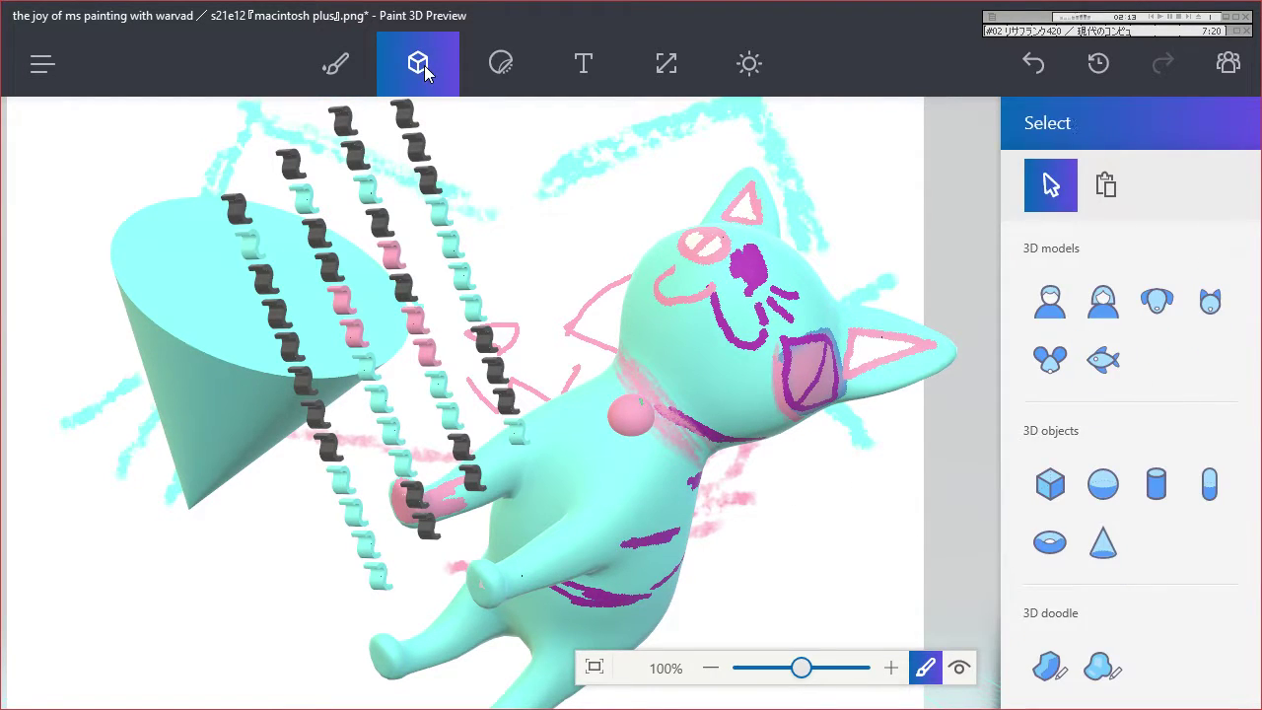
pyautogui.click(1058, 552)
pyautogui.moveTo(590, 359); pyautogui.dragTo(774, 493)
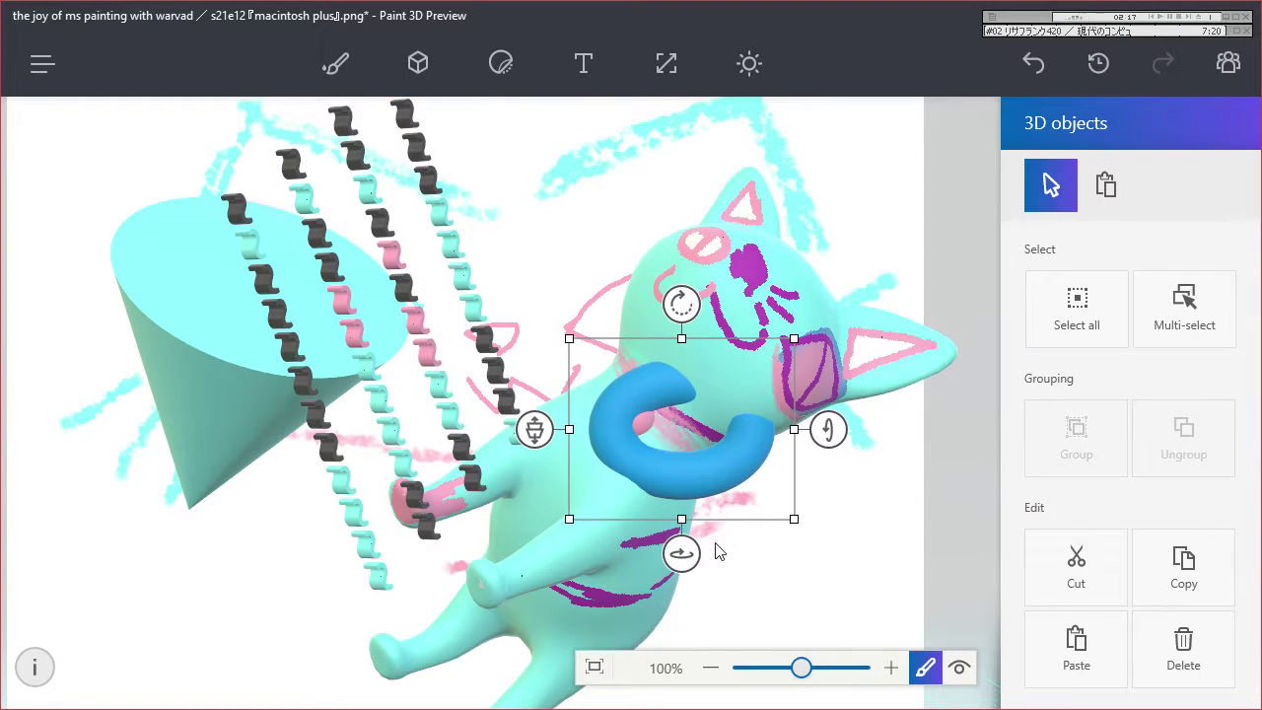
pyautogui.moveTo(676, 552); pyautogui.dragTo(716, 546)
pyautogui.moveTo(828, 427); pyautogui.dragTo(836, 373)
pyautogui.moveTo(682, 289); pyautogui.dragTo(688, 279)
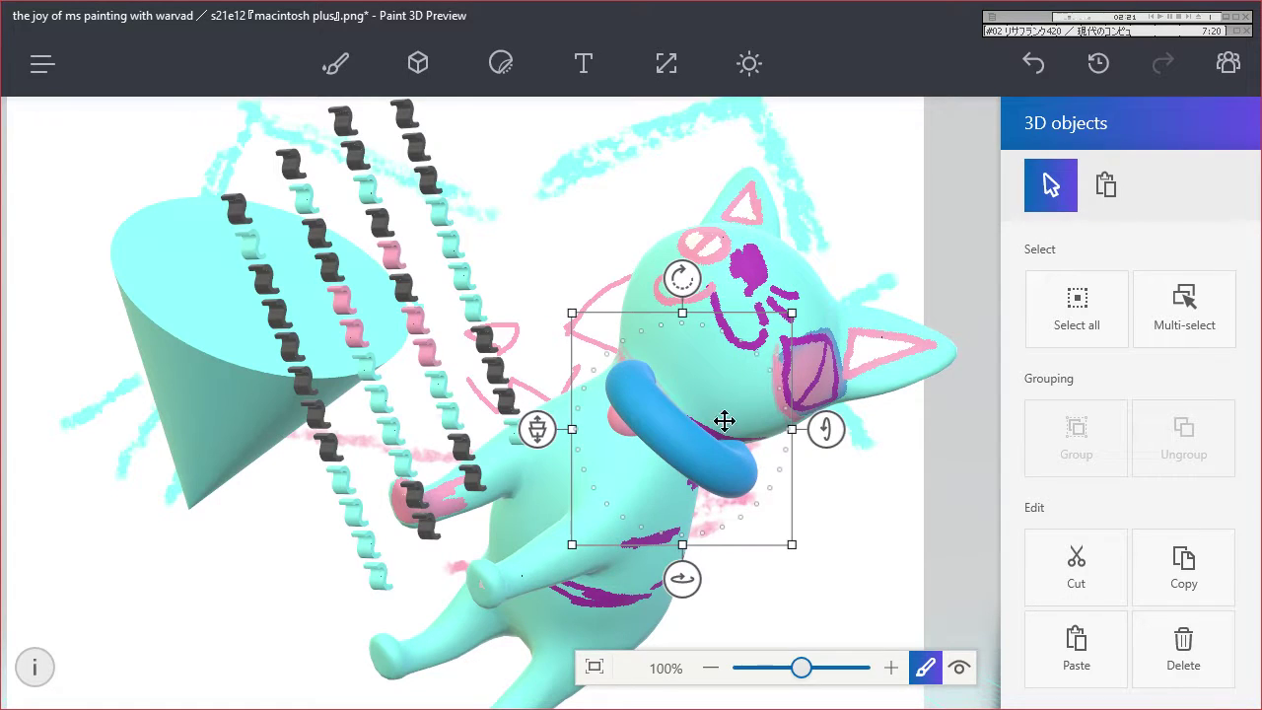
pyautogui.moveTo(538, 428); pyautogui.dragTo(522, 369)
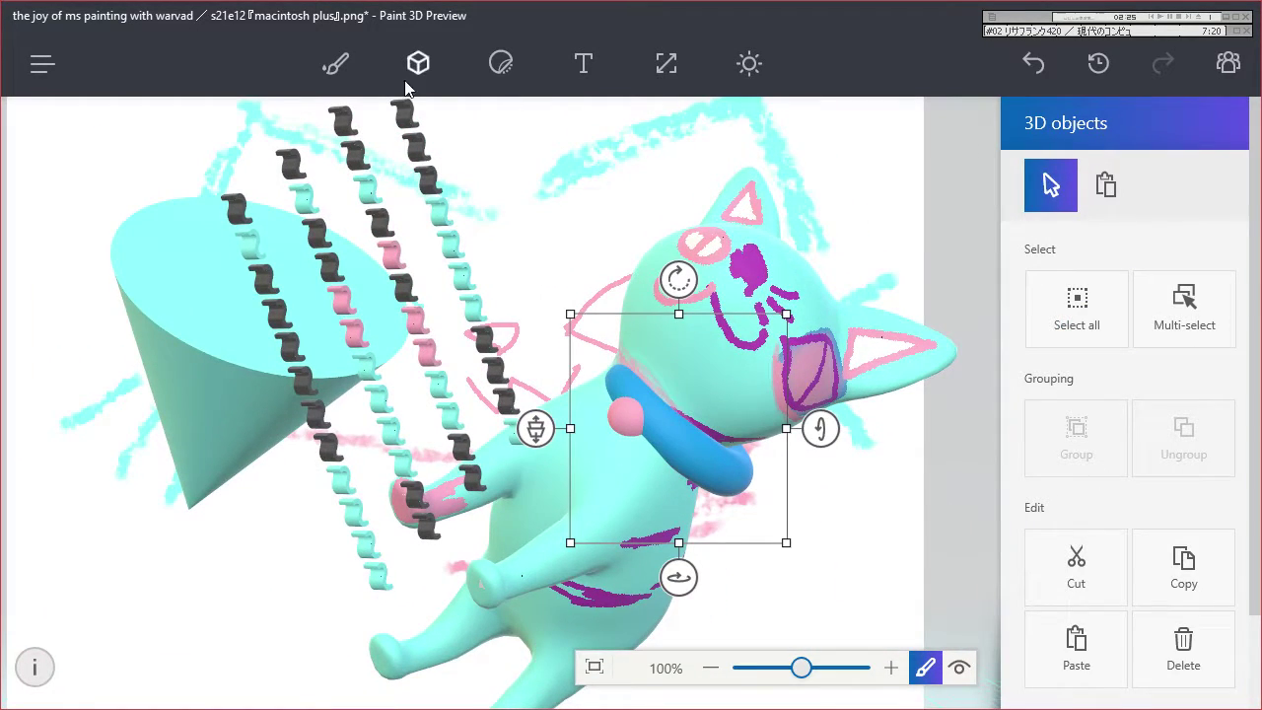
# Place solid blue four-point stars with thin black outlines on the canvas, two overlapping beside the cat's head and one behind its ears.
pyautogui.click(334, 64)
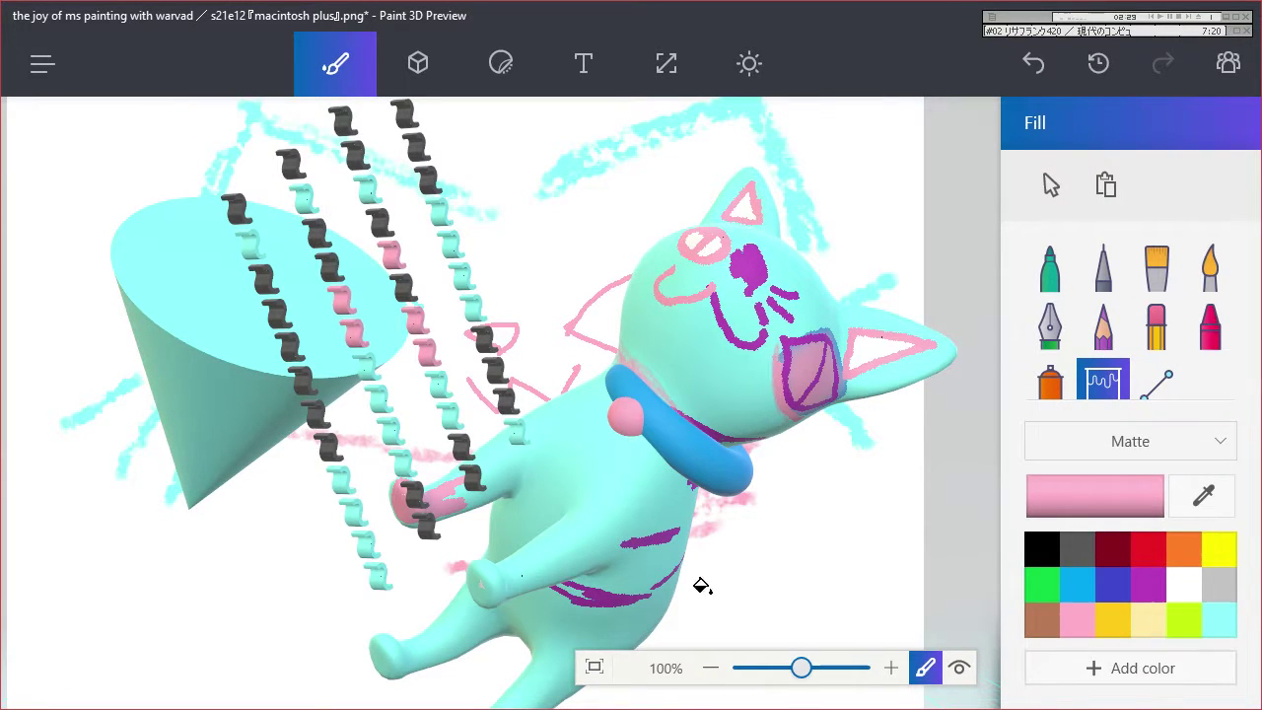
pyautogui.click(502, 65)
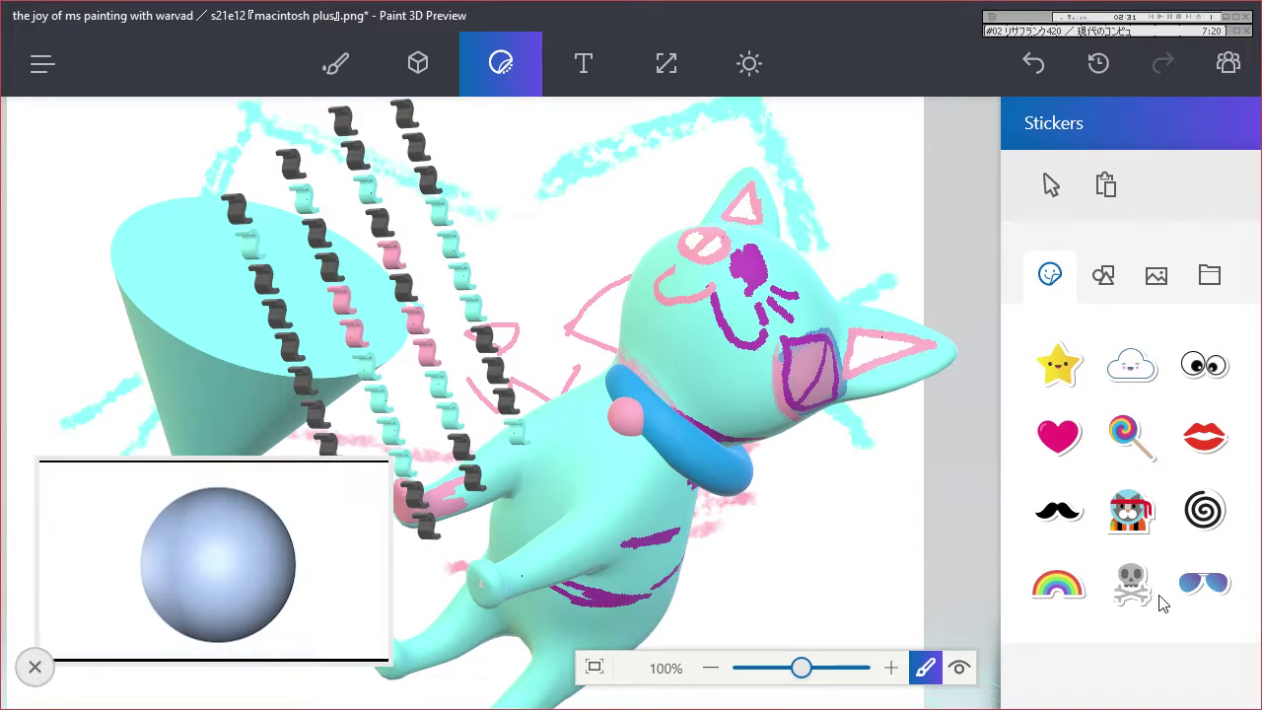
pyautogui.click(1090, 276)
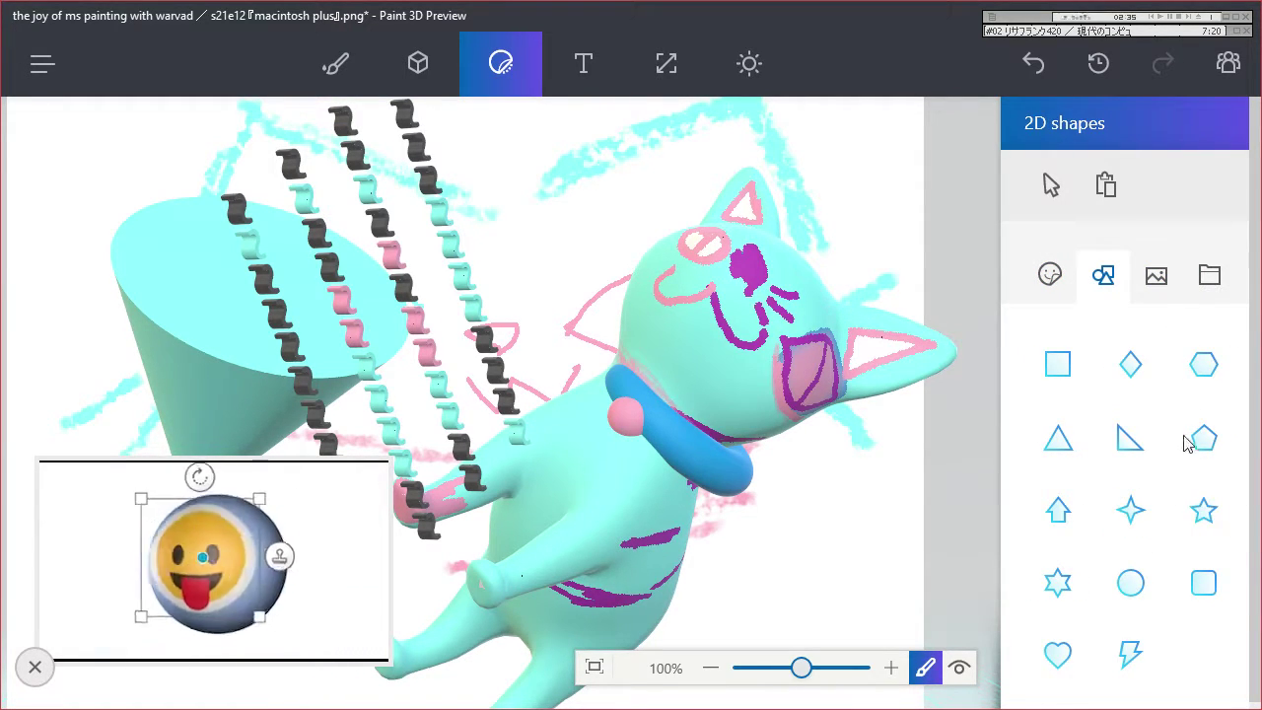
pyautogui.click(1129, 510)
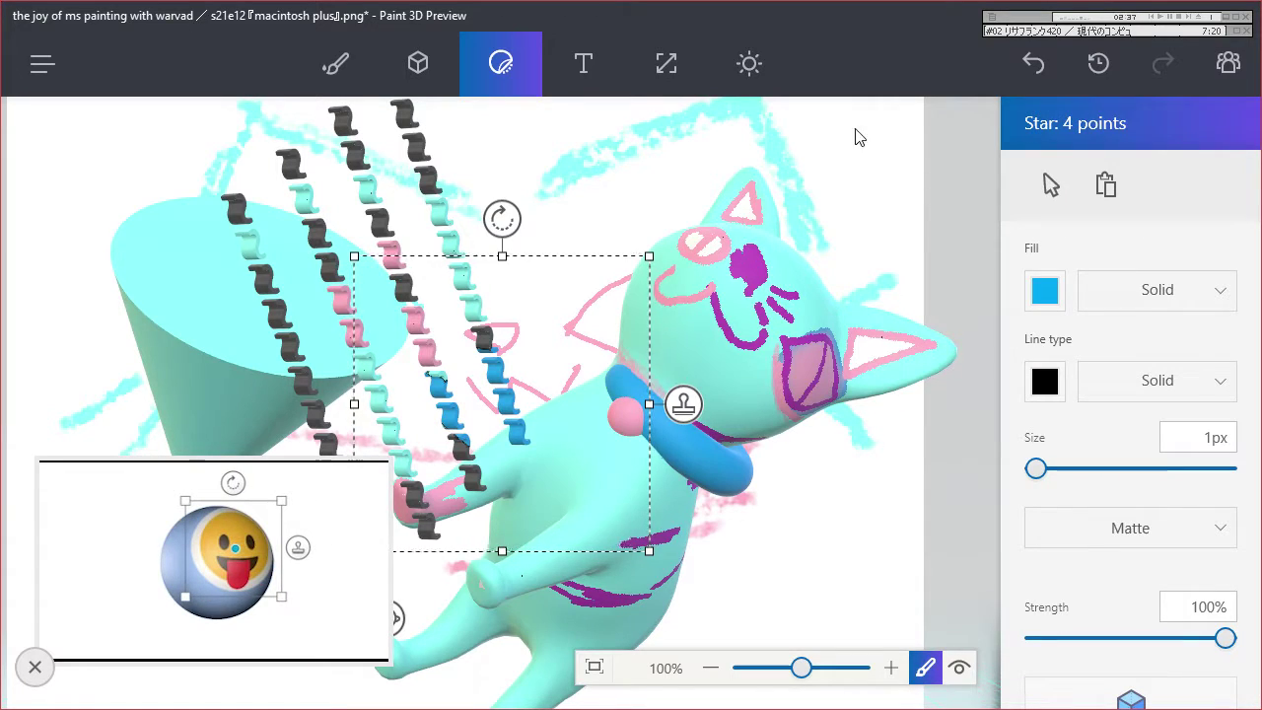
pyautogui.moveTo(569, 273); pyautogui.dragTo(697, 298)
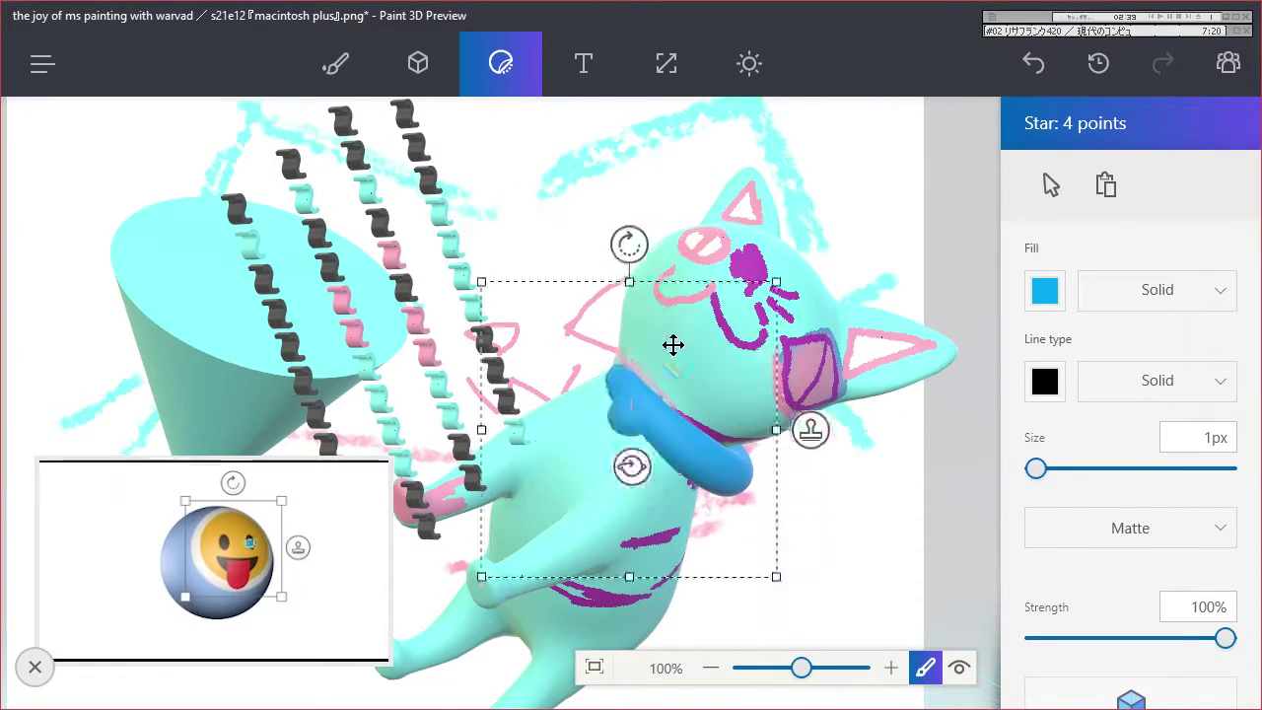
pyautogui.moveTo(672, 344); pyautogui.dragTo(881, 192)
pyautogui.click(669, 283)
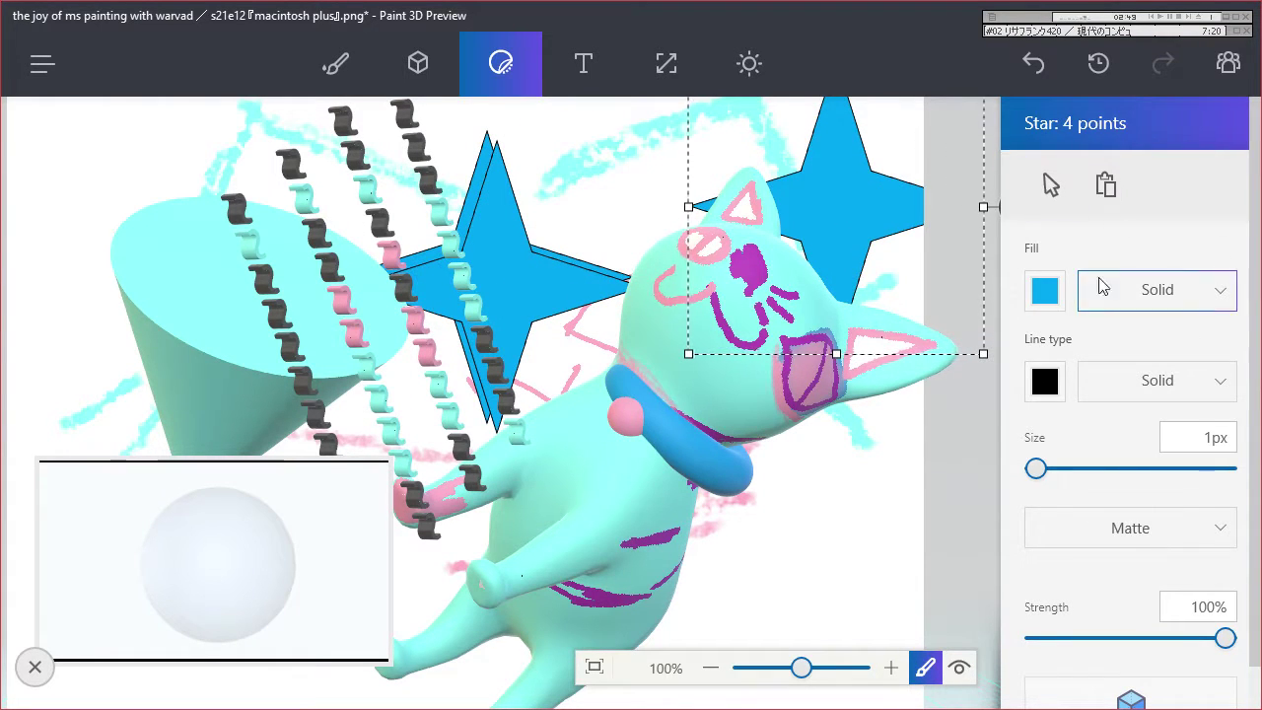
# Try a light blue fill on the star behind the cat's ears, and delete that star.
pyautogui.click(1045, 290)
pyautogui.click(1135, 431)
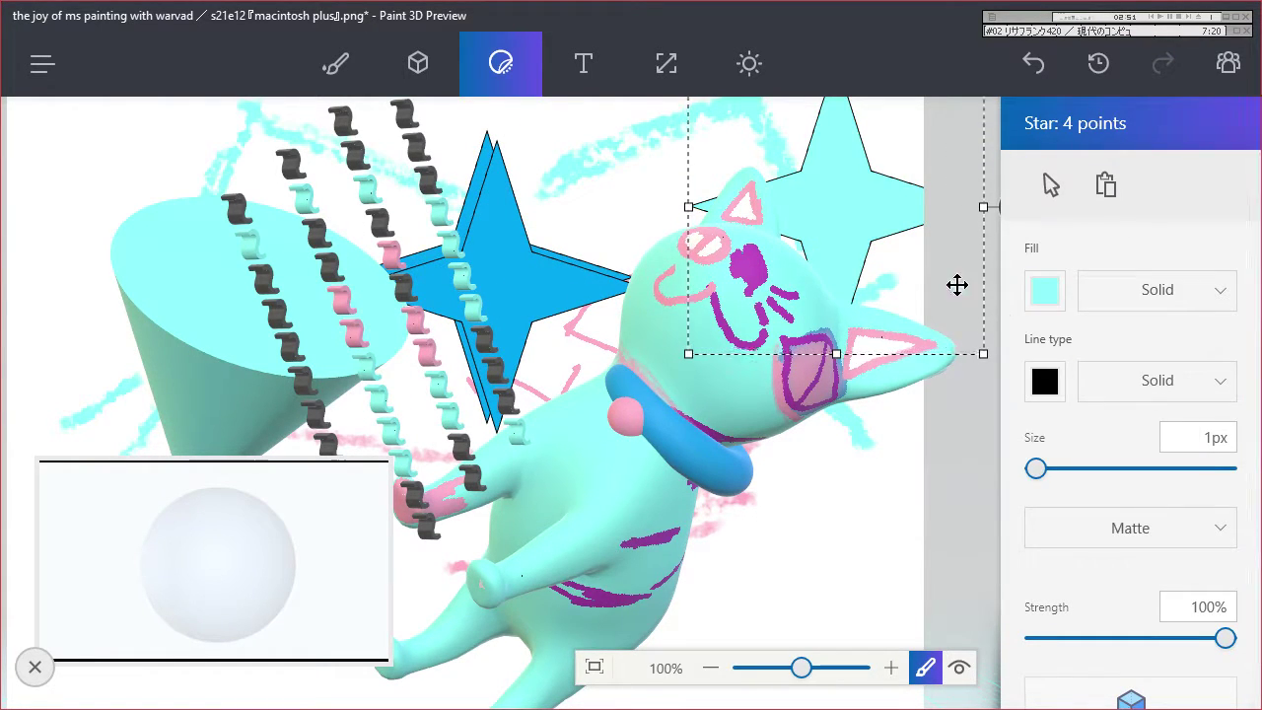
pyautogui.press('Delete')
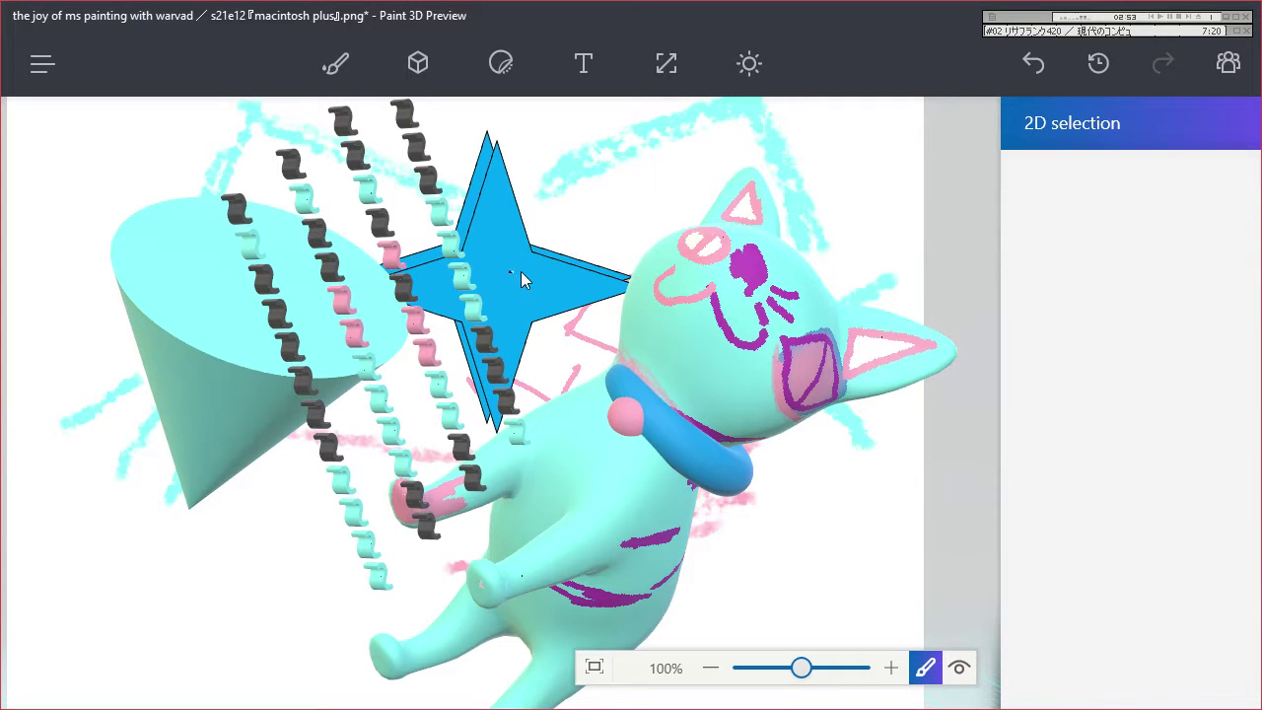
# Select the middle of the overlapping blue stars, rotate the selection counterclockwise, and turn it into a 3D object.
pyautogui.moveTo(523, 280); pyautogui.dragTo(548, 330)
pyautogui.moveTo(408, 204); pyautogui.dragTo(578, 361)
pyautogui.moveTo(504, 292); pyautogui.dragTo(619, 219)
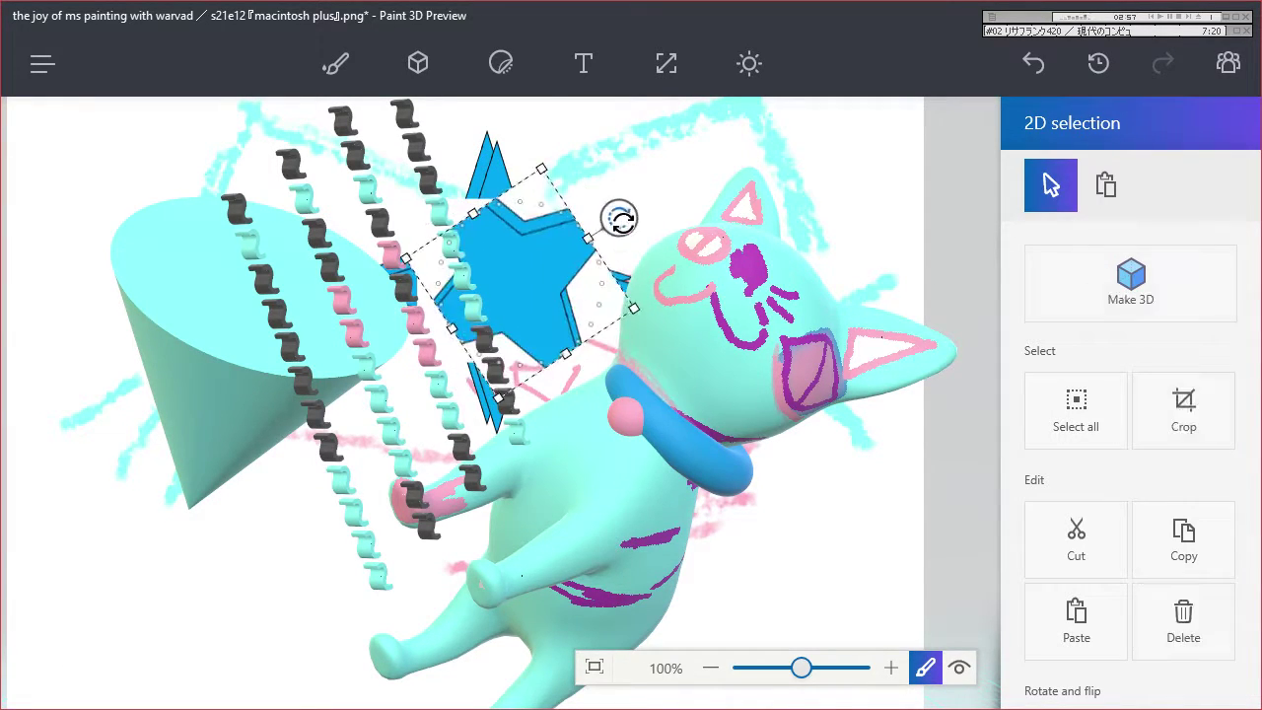
pyautogui.click(1055, 382)
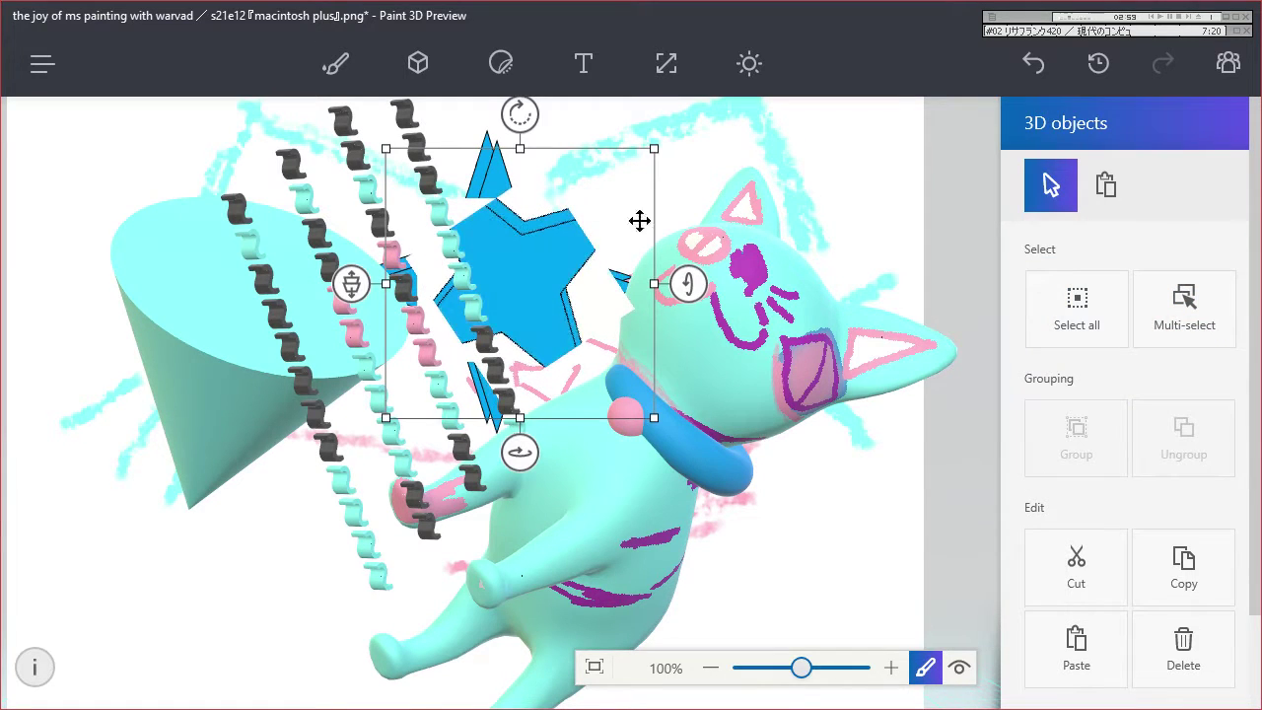
# Turn the 3D star cutout in depth and move it onto the cat's lower belly.
pyautogui.moveTo(687, 282); pyautogui.dragTo(747, 220)
pyautogui.moveTo(549, 293); pyautogui.dragTo(856, 538)
pyautogui.moveTo(736, 600); pyautogui.dragTo(664, 581)
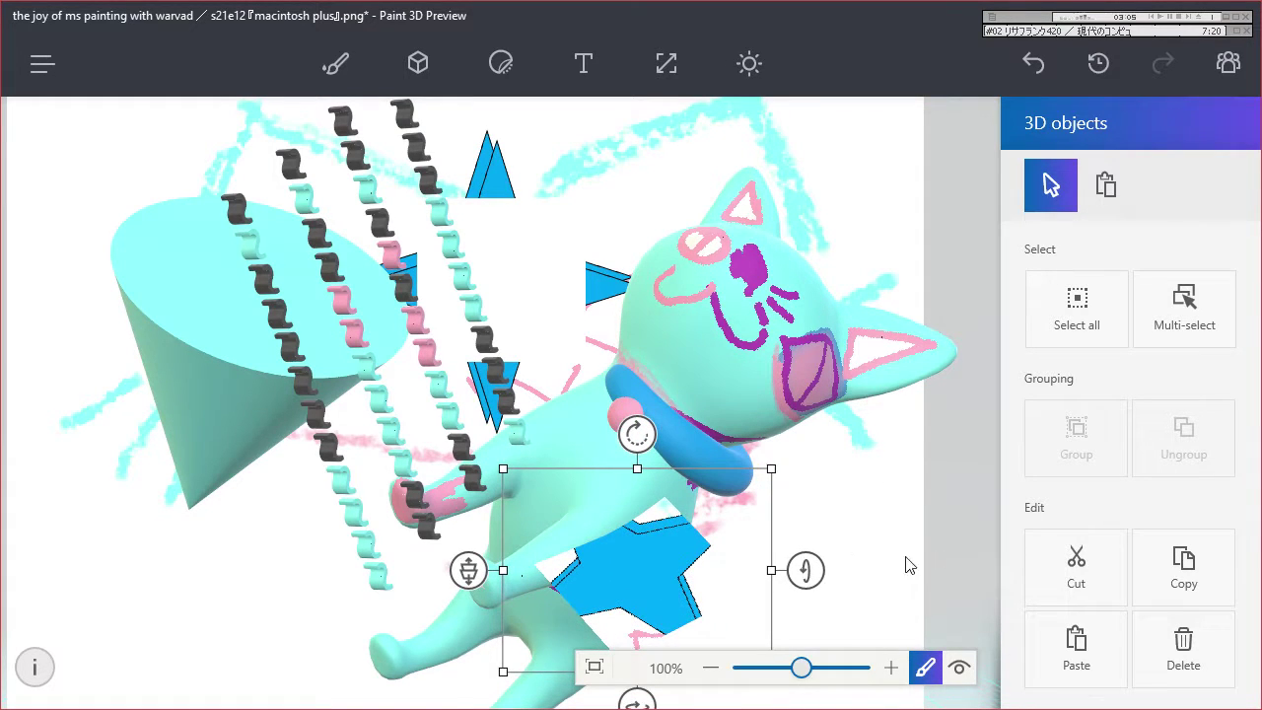
pyautogui.click(959, 668)
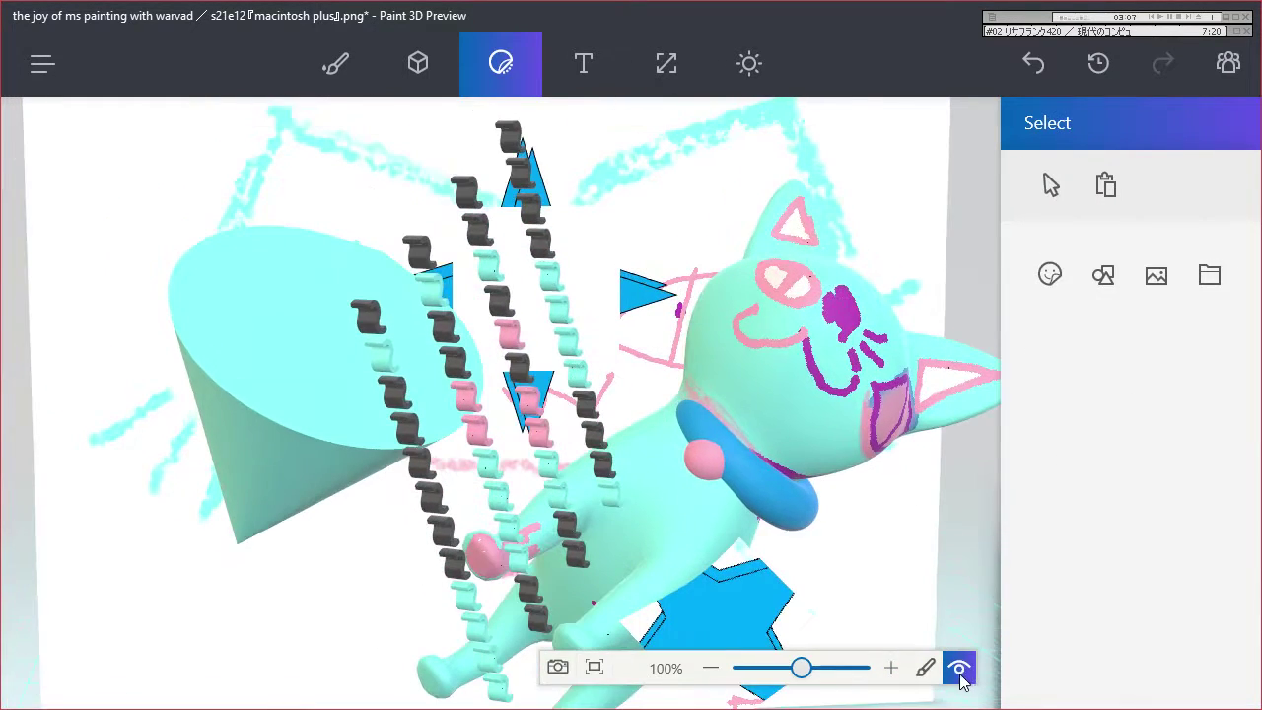
pyautogui.moveTo(917, 630); pyautogui.dragTo(579, 610)
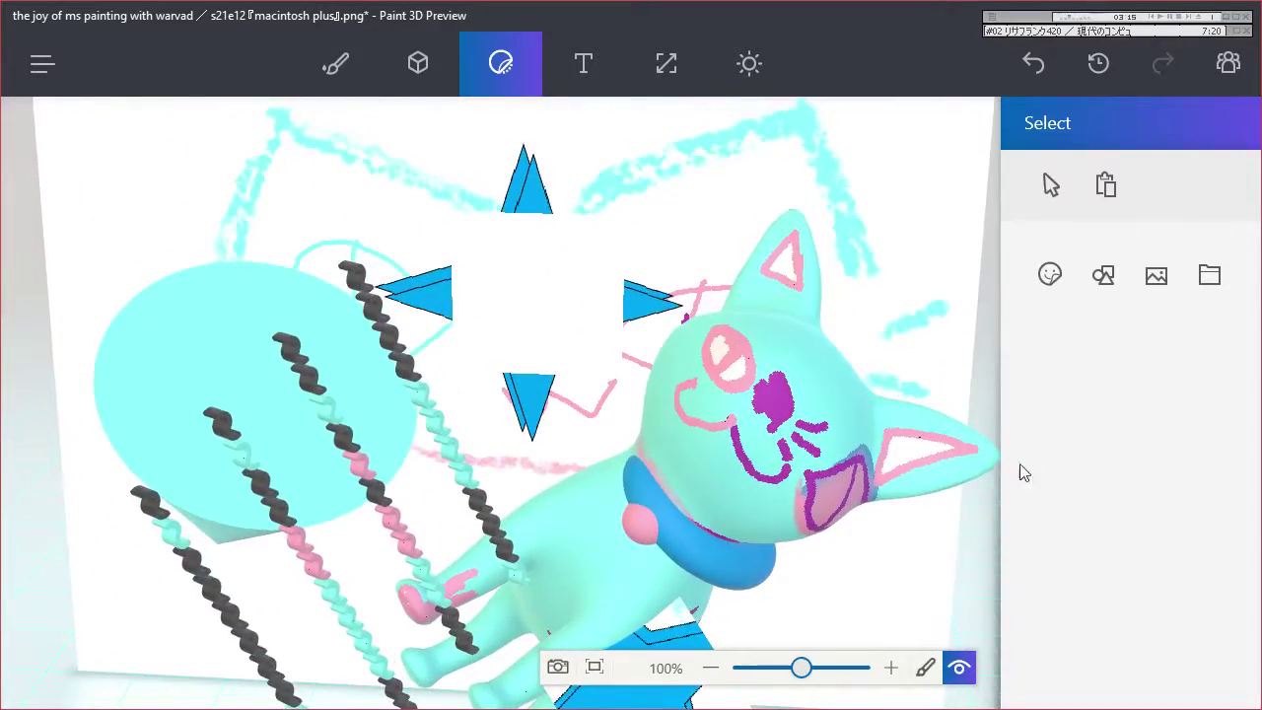
pyautogui.moveTo(801, 670)
pyautogui.mouseDown()
pyautogui.moveTo(822, 669)
pyautogui.moveTo(803, 668)
pyautogui.mouseUp()
pyautogui.click(925, 667)
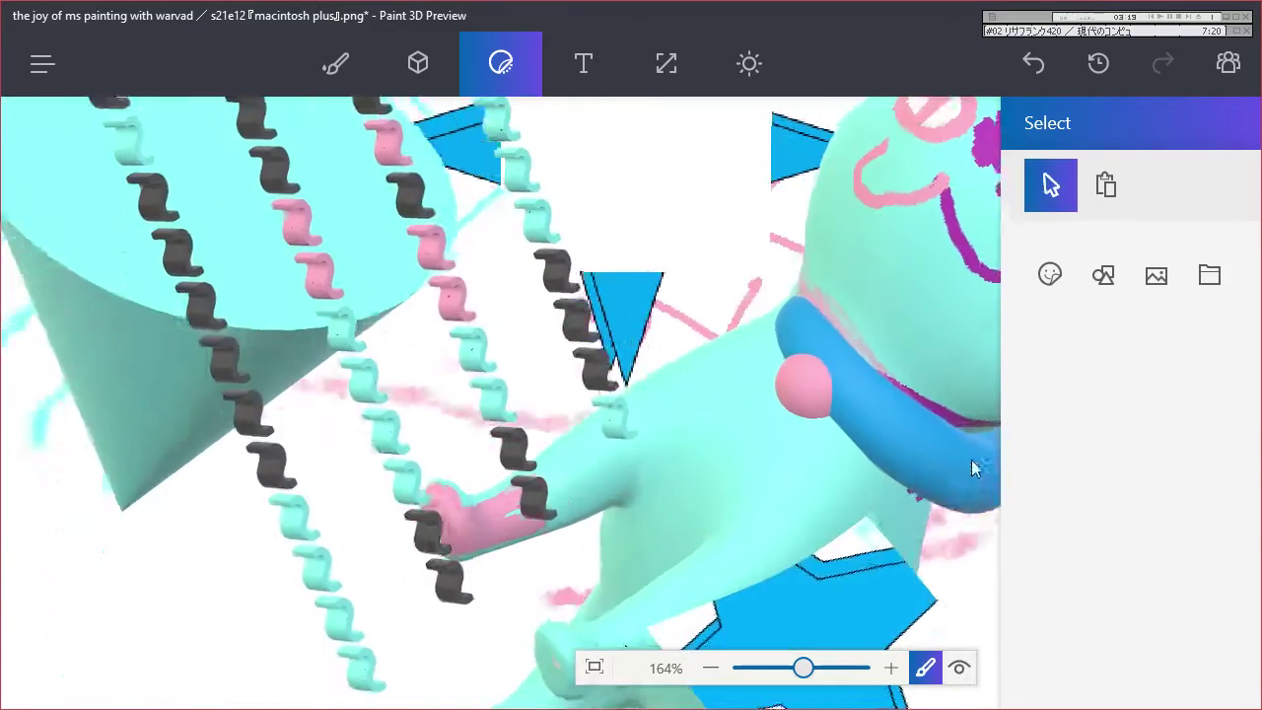
pyautogui.moveTo(804, 388); pyautogui.dragTo(846, 389)
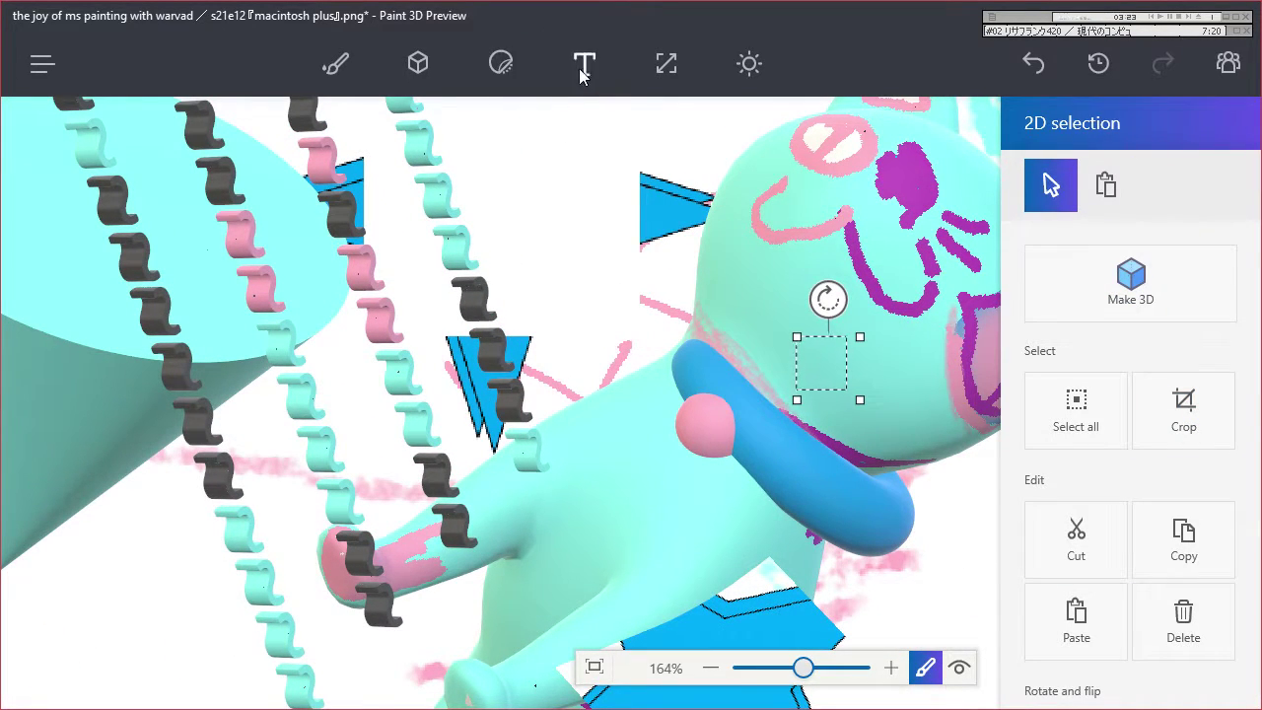
# Try the Honey and Sand filters on the scene, and apply the Spruce filter.
pyautogui.click(749, 63)
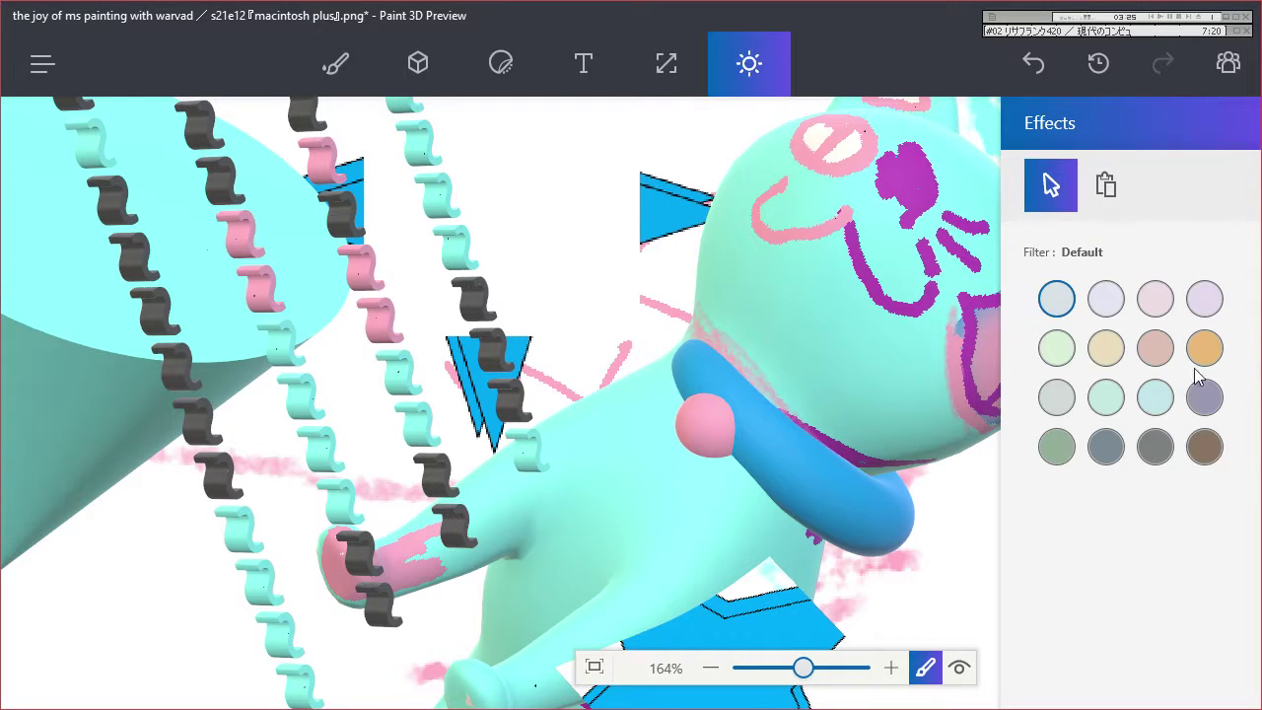
pyautogui.click(1203, 349)
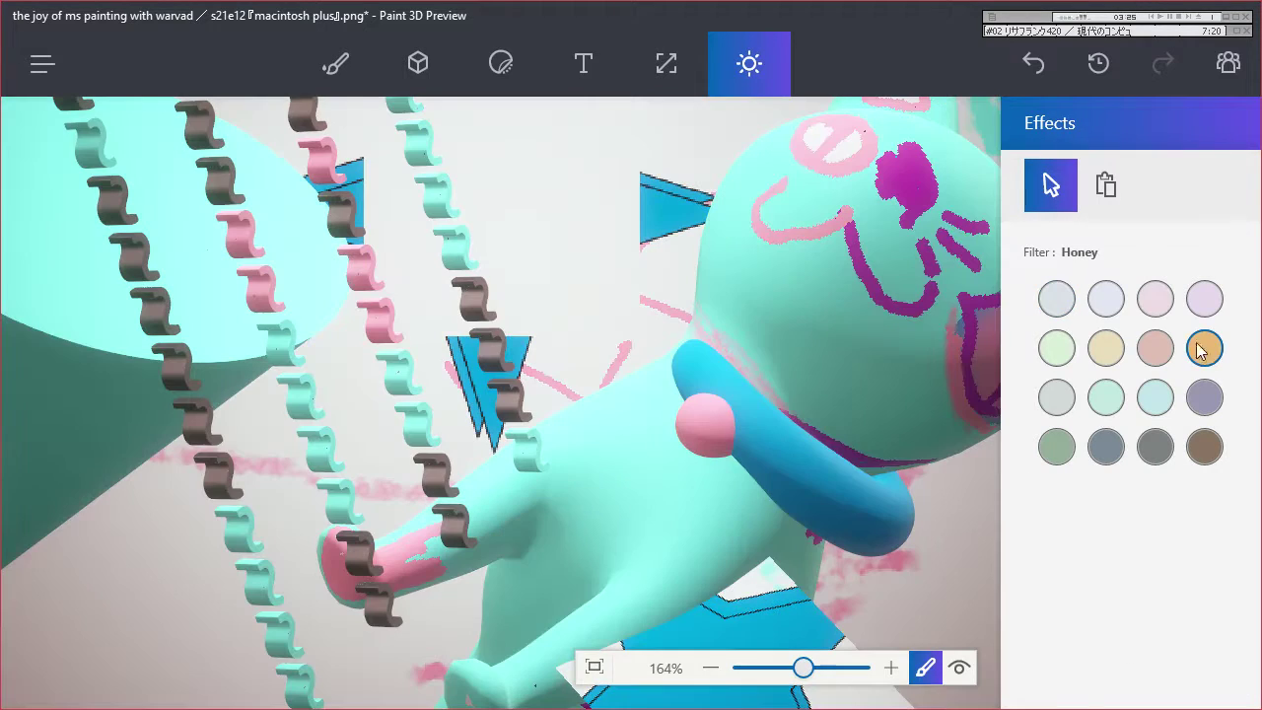
pyautogui.click(842, 473)
pyautogui.click(741, 71)
pyautogui.click(1106, 349)
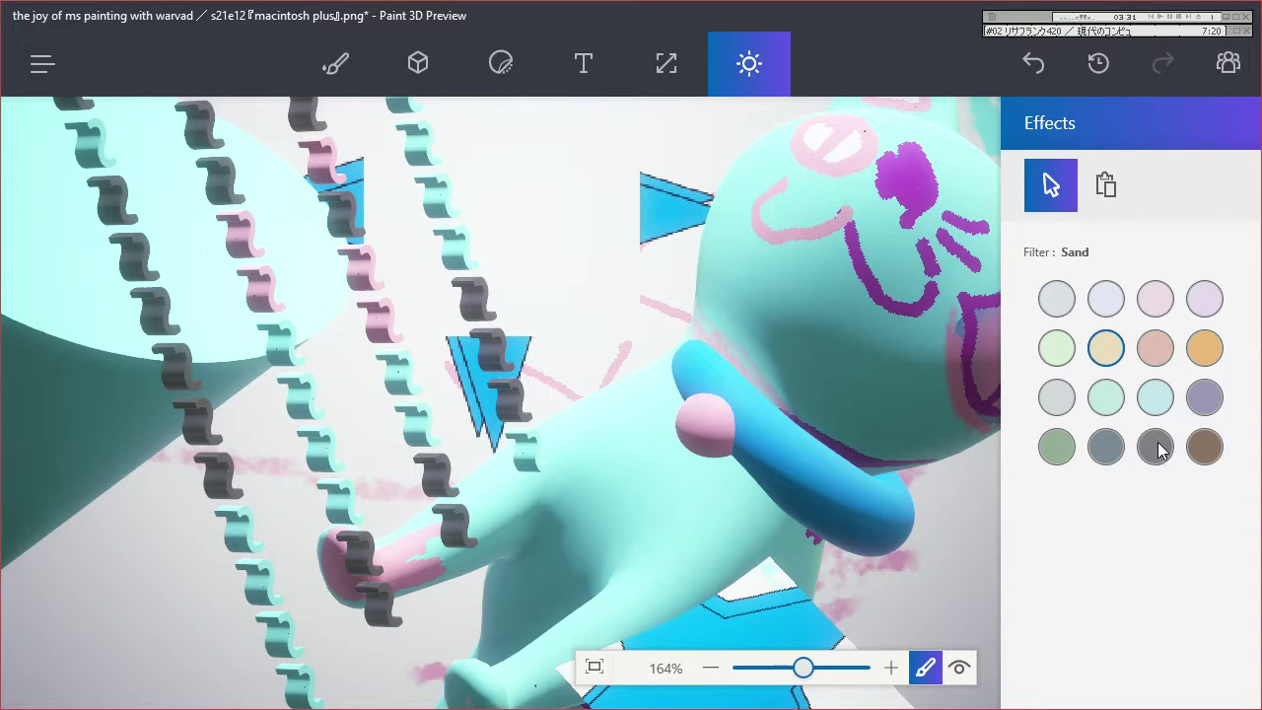
pyautogui.click(1155, 397)
pyautogui.click(1205, 353)
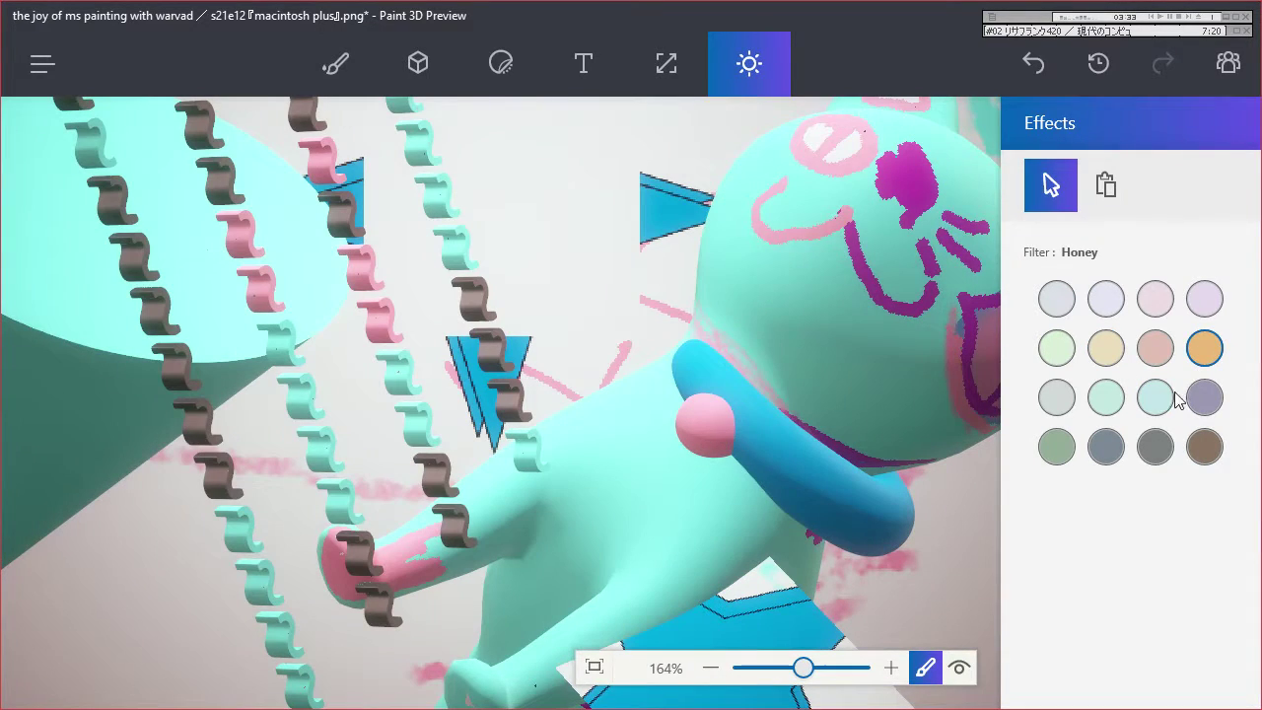
pyautogui.click(1059, 449)
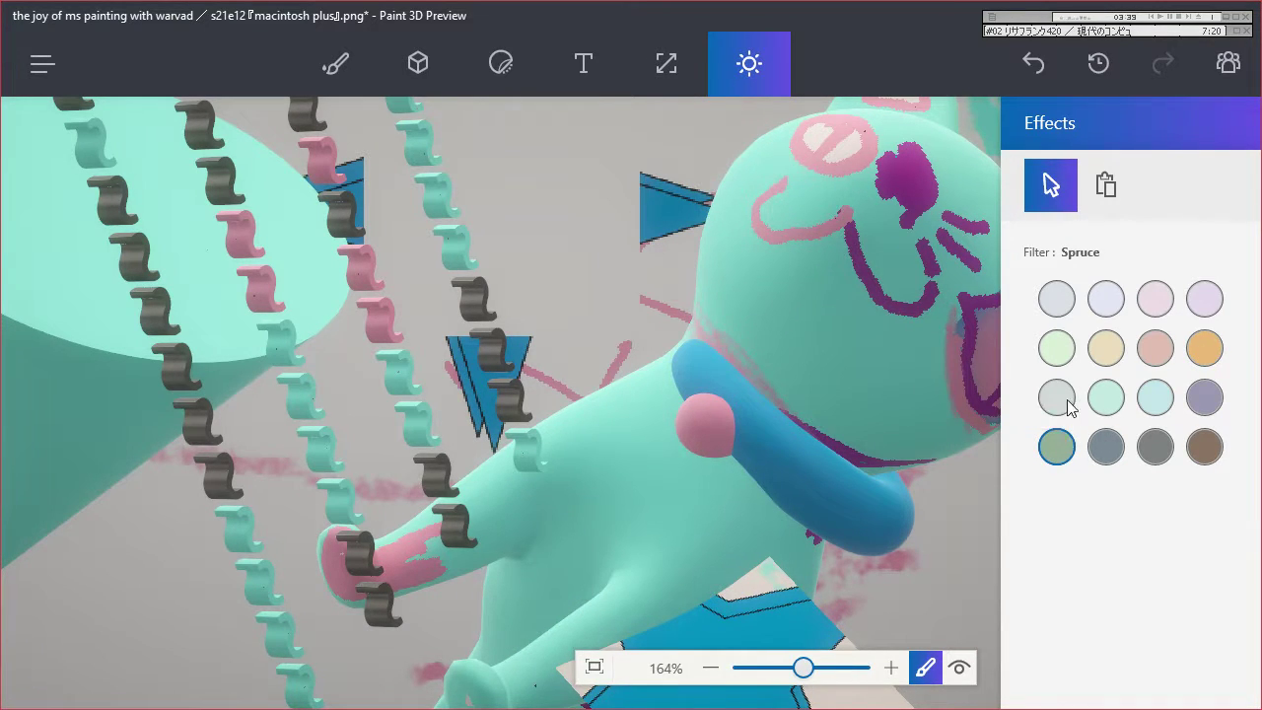
# Draw a closed sharp-edge 3D doodle in matte blue, a looping round outline with pointed ears between the cone and the cat.
pyautogui.click(414, 67)
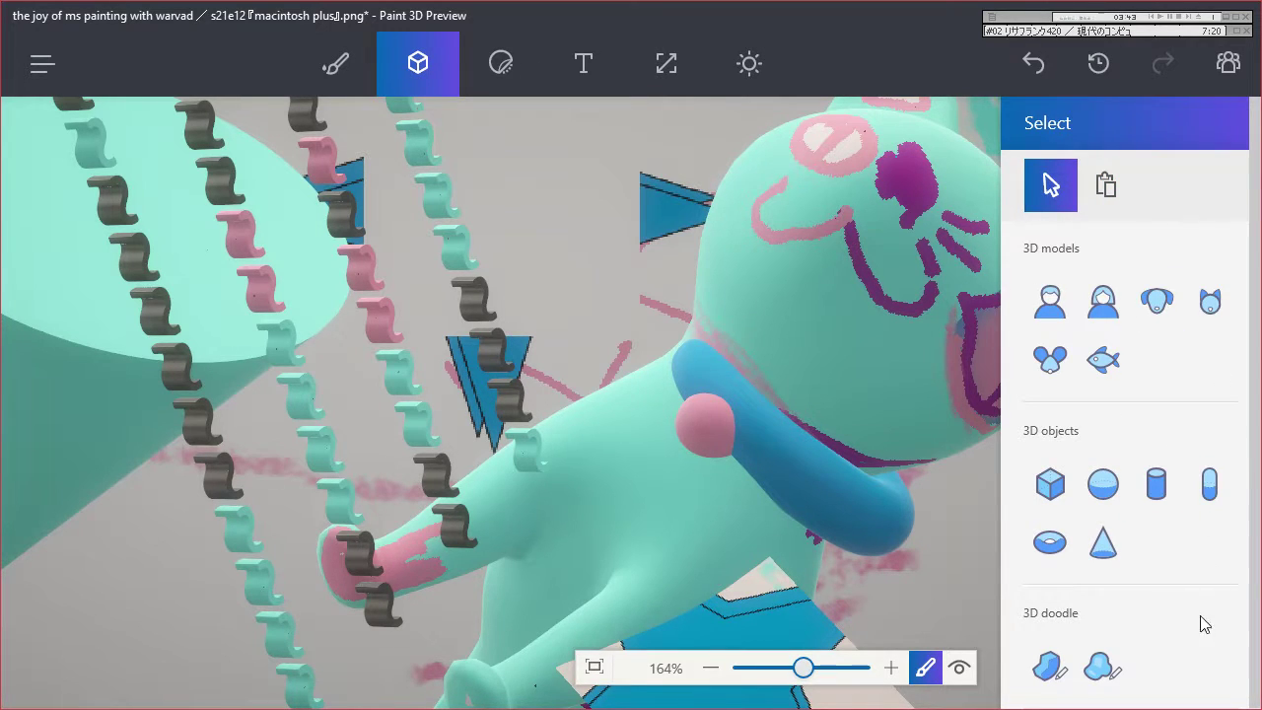
pyautogui.click(1051, 670)
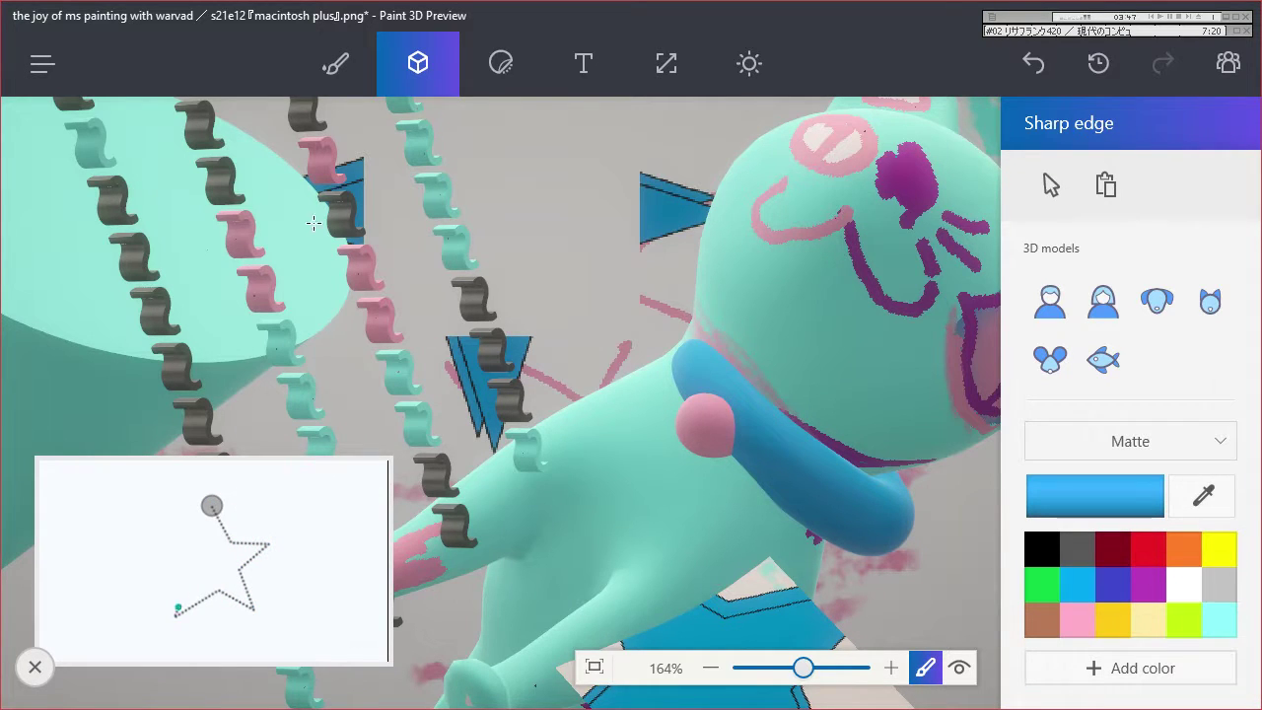
pyautogui.moveTo(324, 197)
pyautogui.mouseDown()
pyautogui.moveTo(235, 229)
pyautogui.moveTo(210, 330)
pyautogui.moveTo(273, 396)
pyautogui.moveTo(407, 411)
pyautogui.moveTo(482, 394)
pyautogui.moveTo(544, 348)
pyautogui.moveTo(566, 296)
pyautogui.moveTo(530, 229)
pyautogui.moveTo(481, 206)
pyautogui.moveTo(466, 124)
pyautogui.moveTo(375, 202)
pyautogui.moveTo(321, 159)
pyautogui.moveTo(318, 189)
pyautogui.mouseUp()
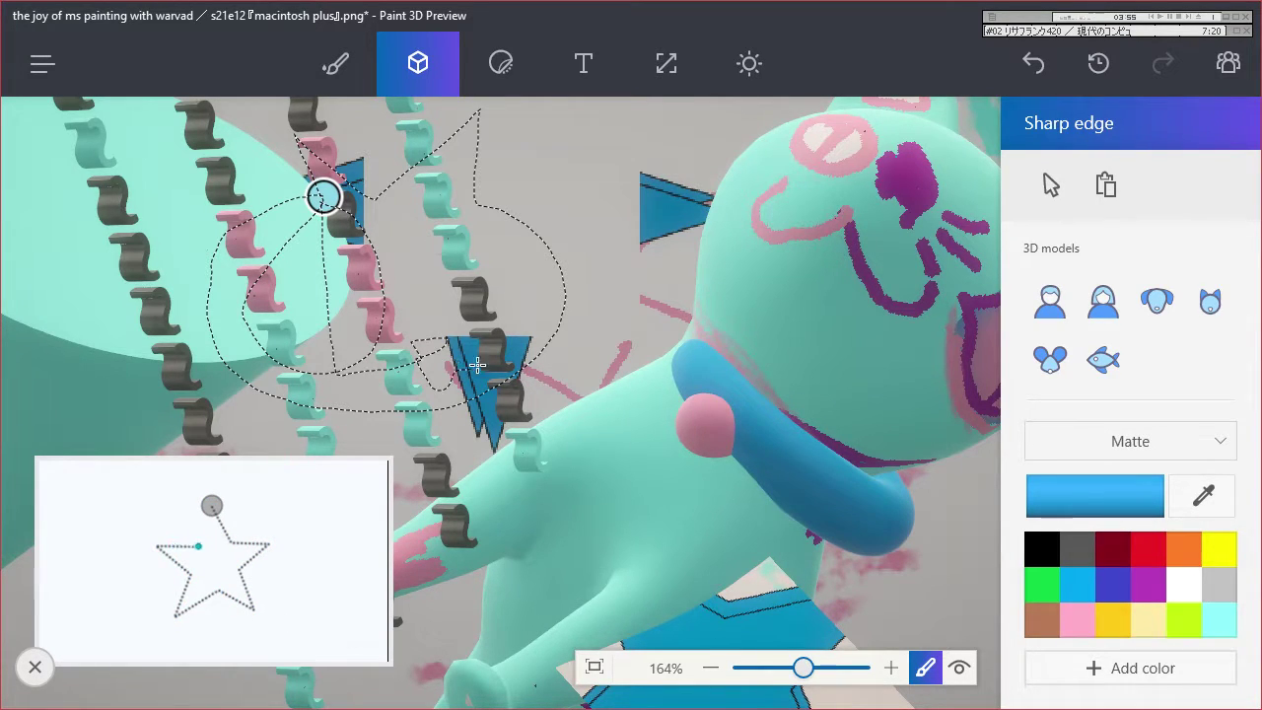
pyautogui.moveTo(477, 365)
pyautogui.mouseDown()
pyautogui.moveTo(537, 273)
pyautogui.moveTo(510, 342)
pyautogui.moveTo(491, 347)
pyautogui.moveTo(517, 258)
pyautogui.moveTo(502, 210)
pyautogui.mouseUp()
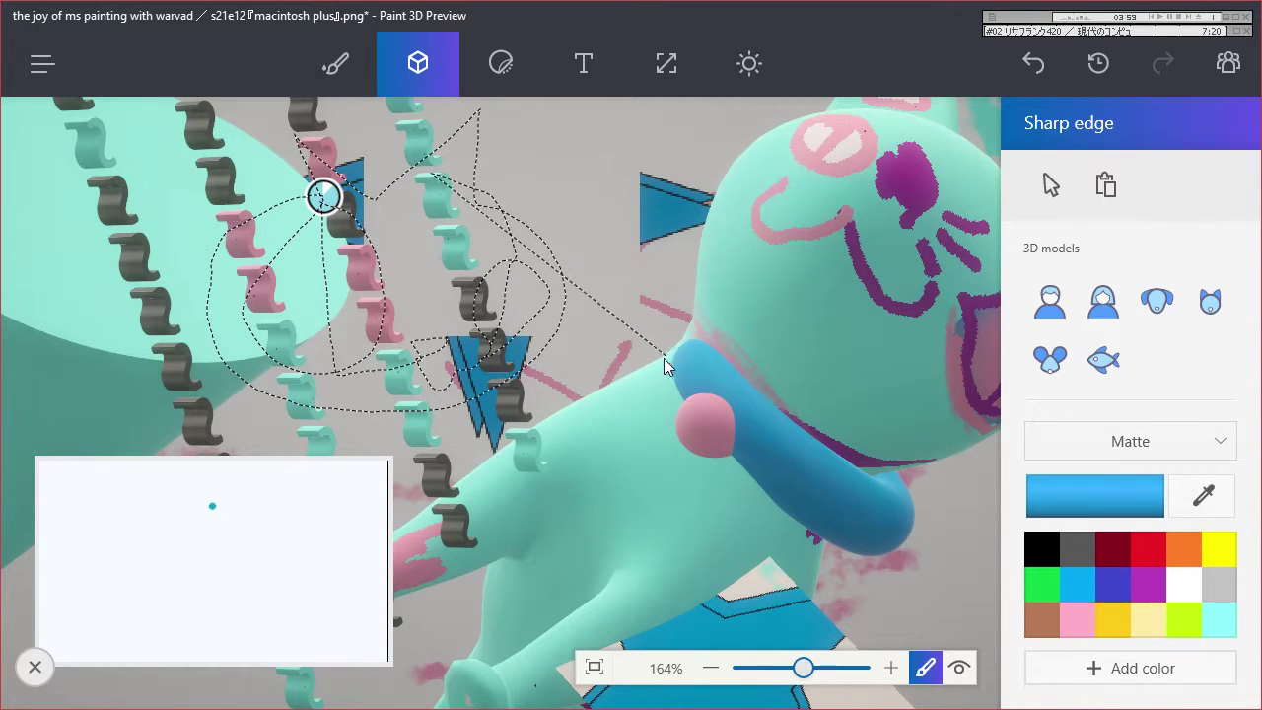
pyautogui.click(323, 197)
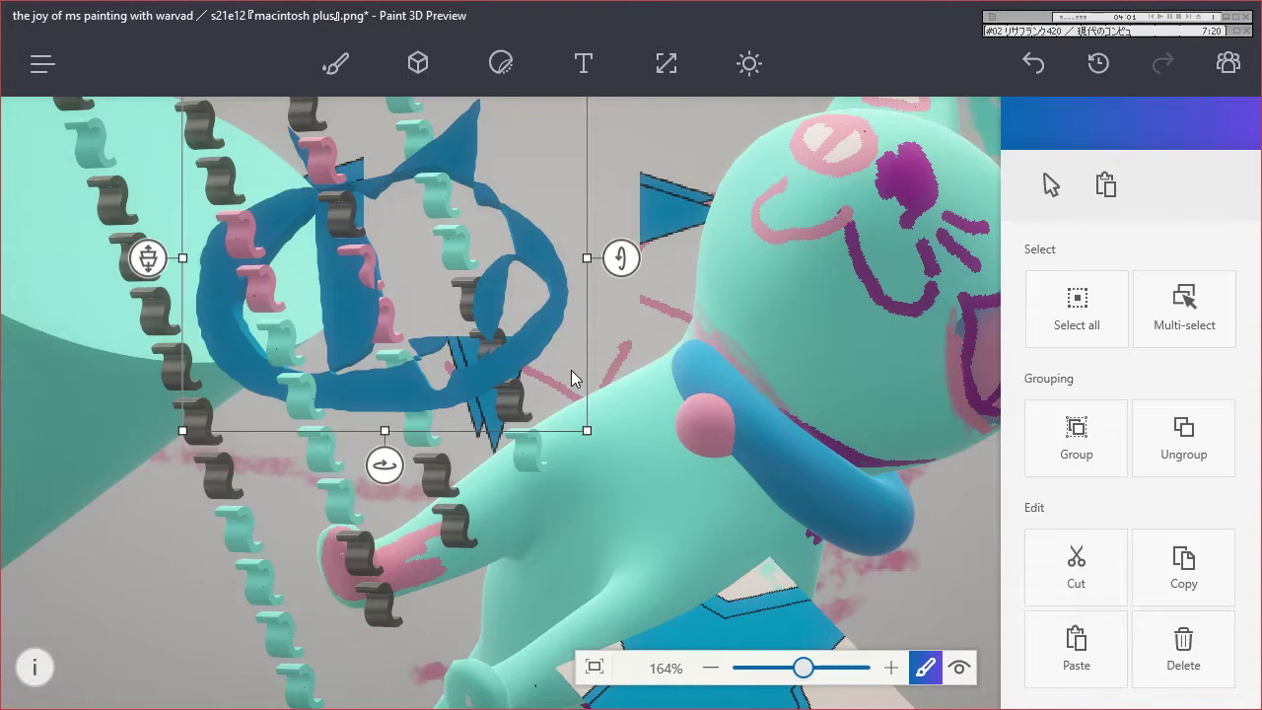
# Move the blue doodle and enlarge it until it spans the area in front of the cone.
pyautogui.moveTo(596, 457)
pyautogui.mouseDown()
pyautogui.moveTo(423, 585)
pyautogui.moveTo(381, 580)
pyautogui.mouseUp()
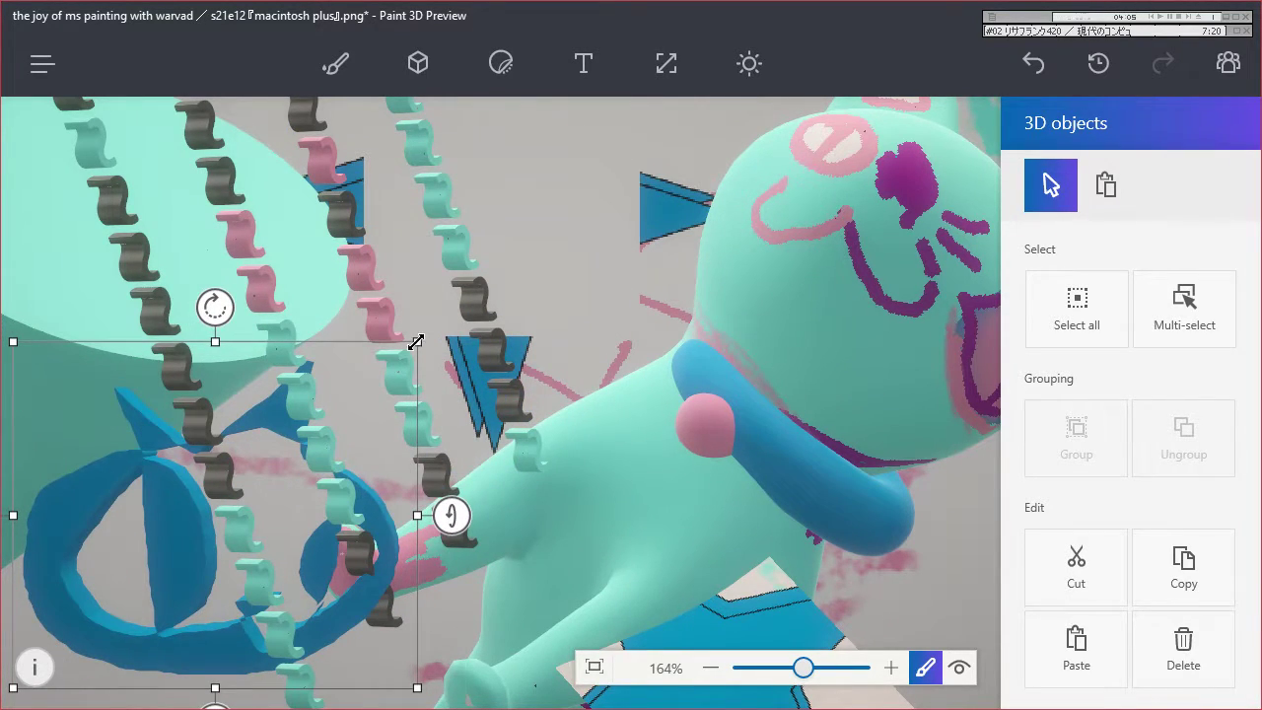
pyautogui.moveTo(415, 341)
pyautogui.mouseDown()
pyautogui.moveTo(594, 197)
pyautogui.moveTo(765, 112)
pyautogui.mouseUp()
pyautogui.moveTo(710, 524)
pyautogui.mouseDown()
pyautogui.moveTo(489, 516)
pyautogui.moveTo(355, 424)
pyautogui.moveTo(379, 521)
pyautogui.moveTo(628, 437)
pyautogui.mouseUp()
# Fill the enlarged blue doodle with matte light pink.
pyautogui.click(335, 79)
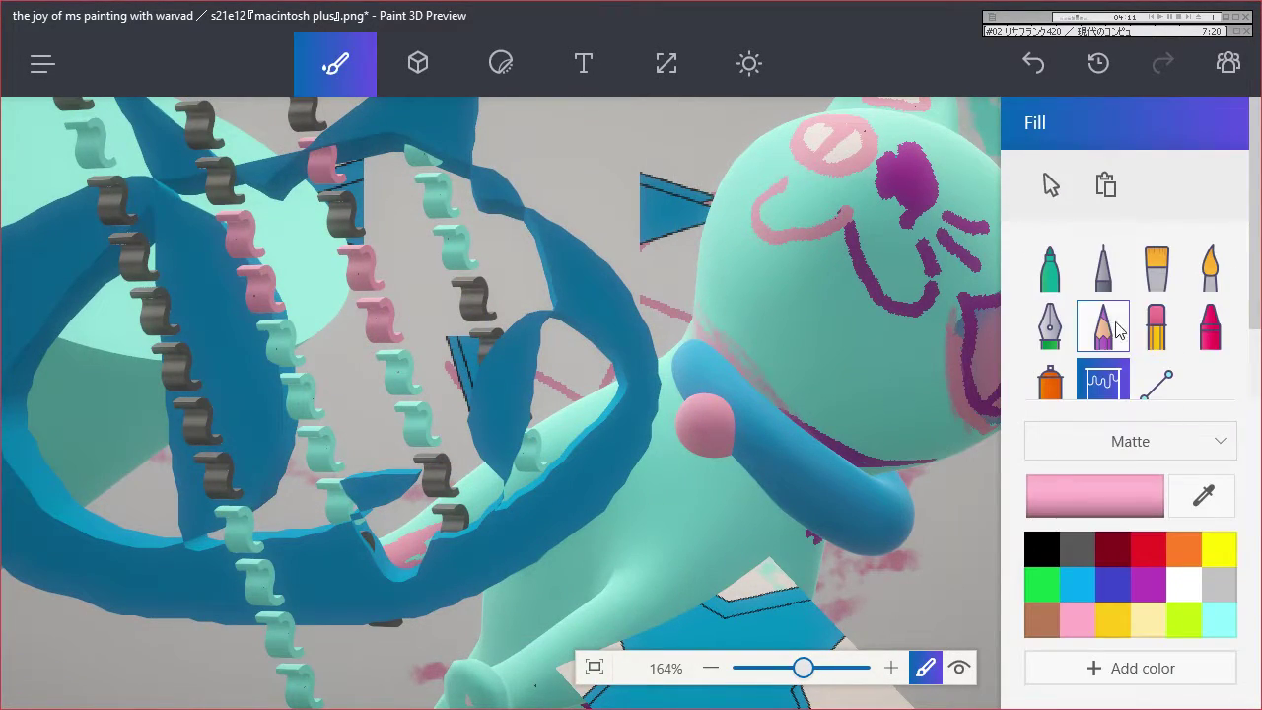
pyautogui.click(1067, 621)
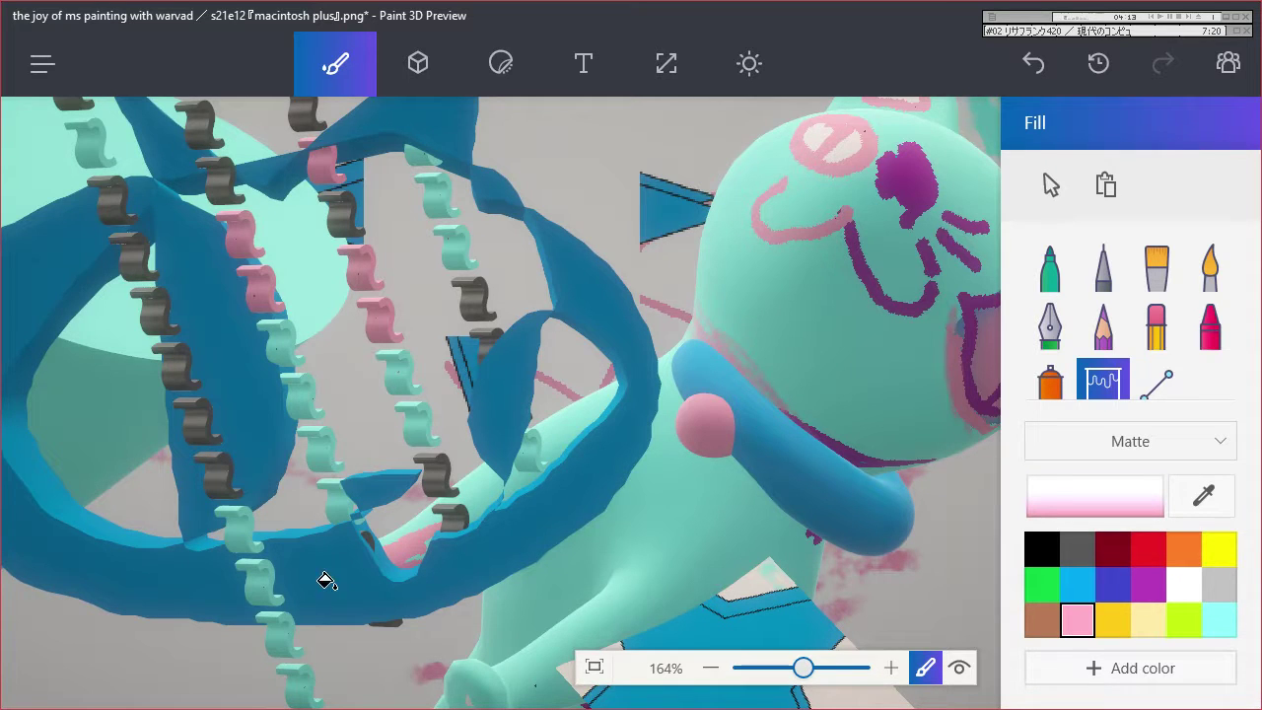
pyautogui.click(448, 573)
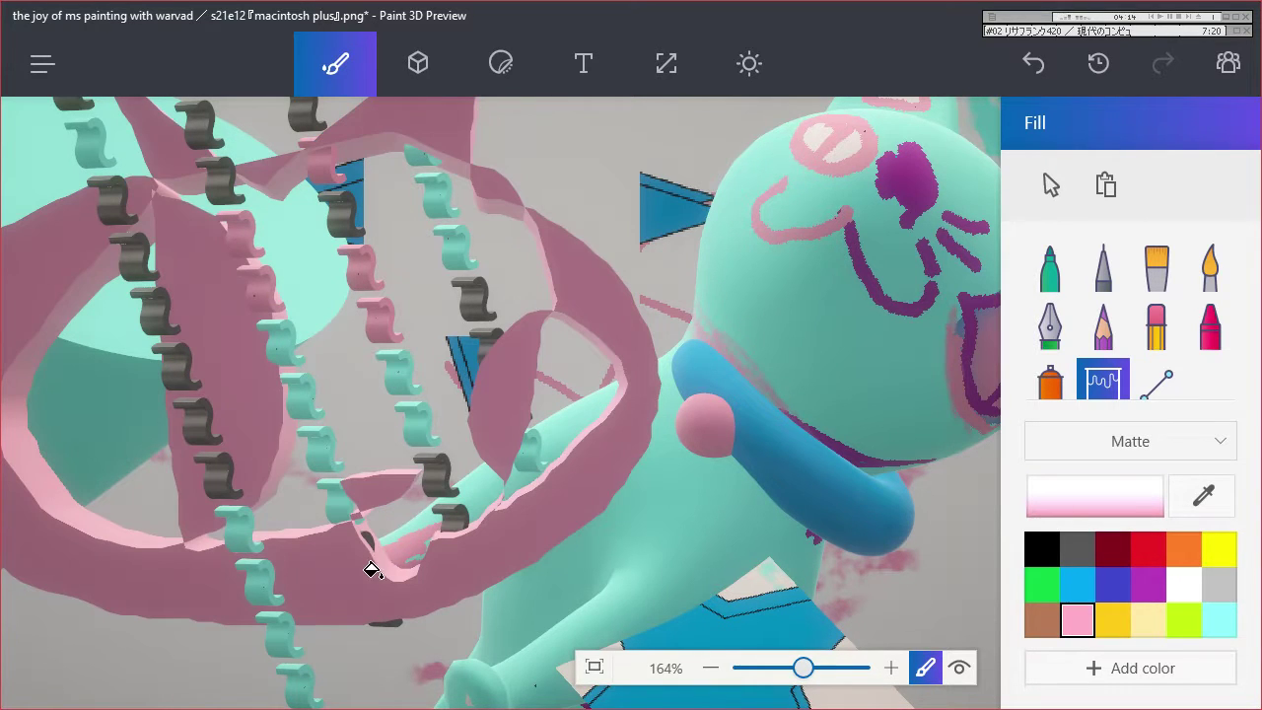
# Rotate the pink doodle about its axes and push it back in depth behind the cat and the tilde text.
pyautogui.click(604, 309)
pyautogui.moveTo(708, 314); pyautogui.dragTo(709, 273)
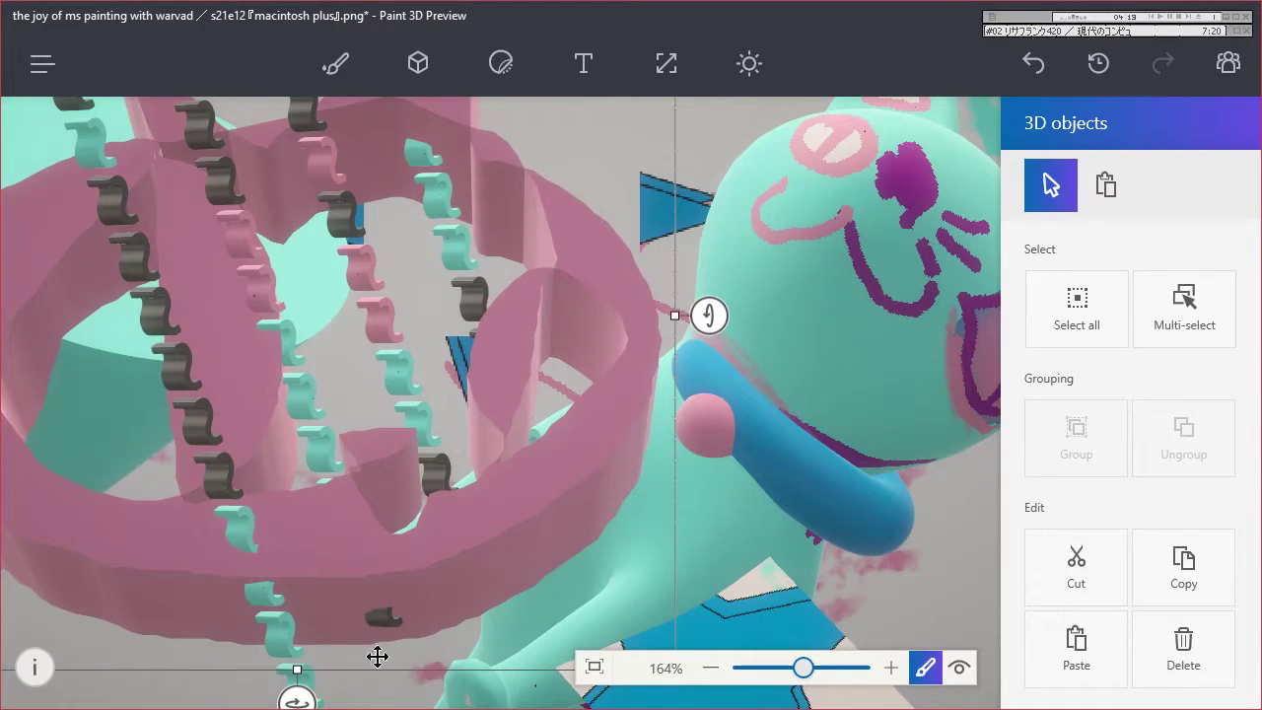
pyautogui.moveTo(292, 698); pyautogui.dragTo(448, 703)
pyautogui.moveTo(675, 433); pyautogui.dragTo(573, 440)
pyautogui.moveTo(579, 483); pyautogui.dragTo(769, 471)
pyautogui.moveTo(15, 350); pyautogui.dragTo(70, 83)
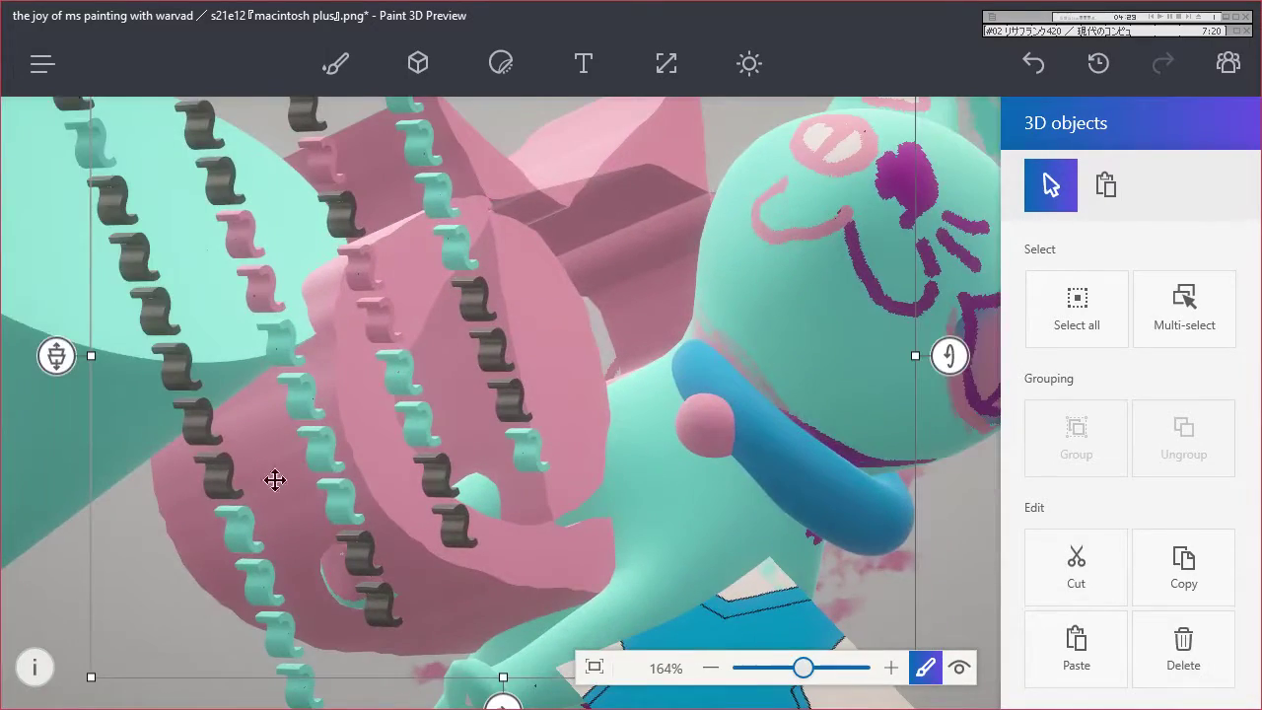
pyautogui.moveTo(50, 355); pyautogui.dragTo(87, 148)
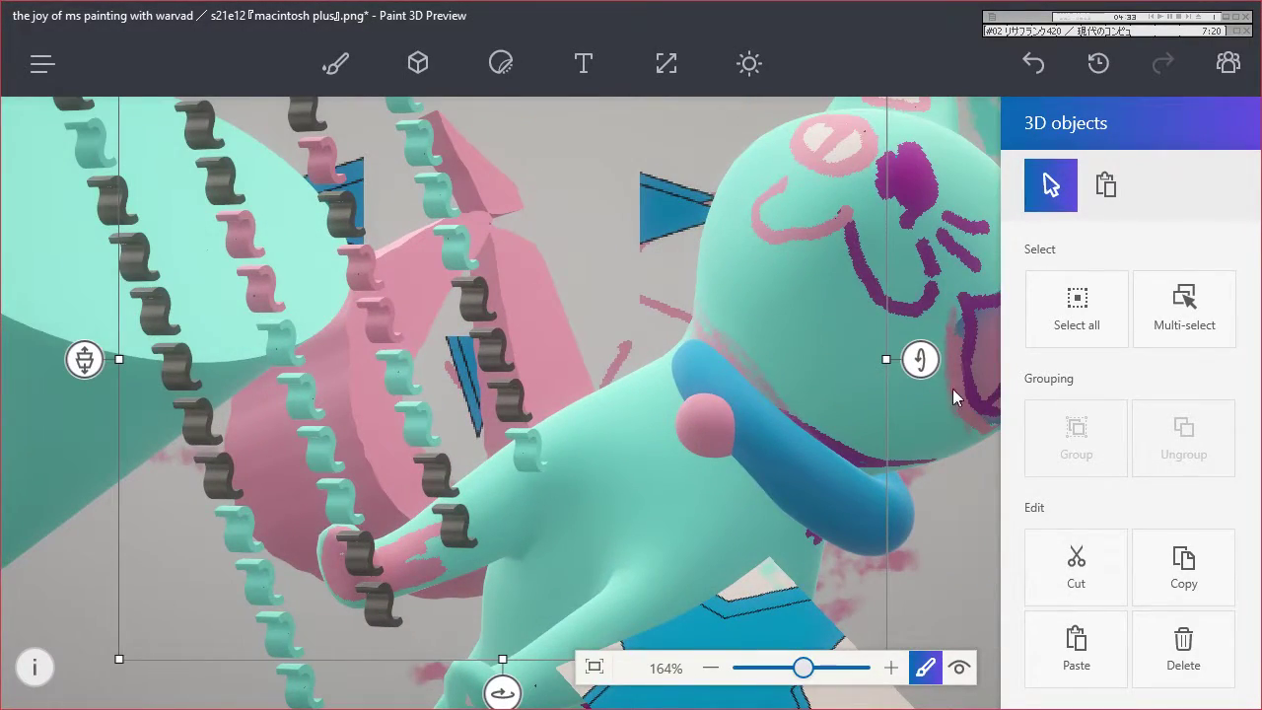
pyautogui.click(958, 667)
pyautogui.moveTo(972, 606); pyautogui.dragTo(873, 483)
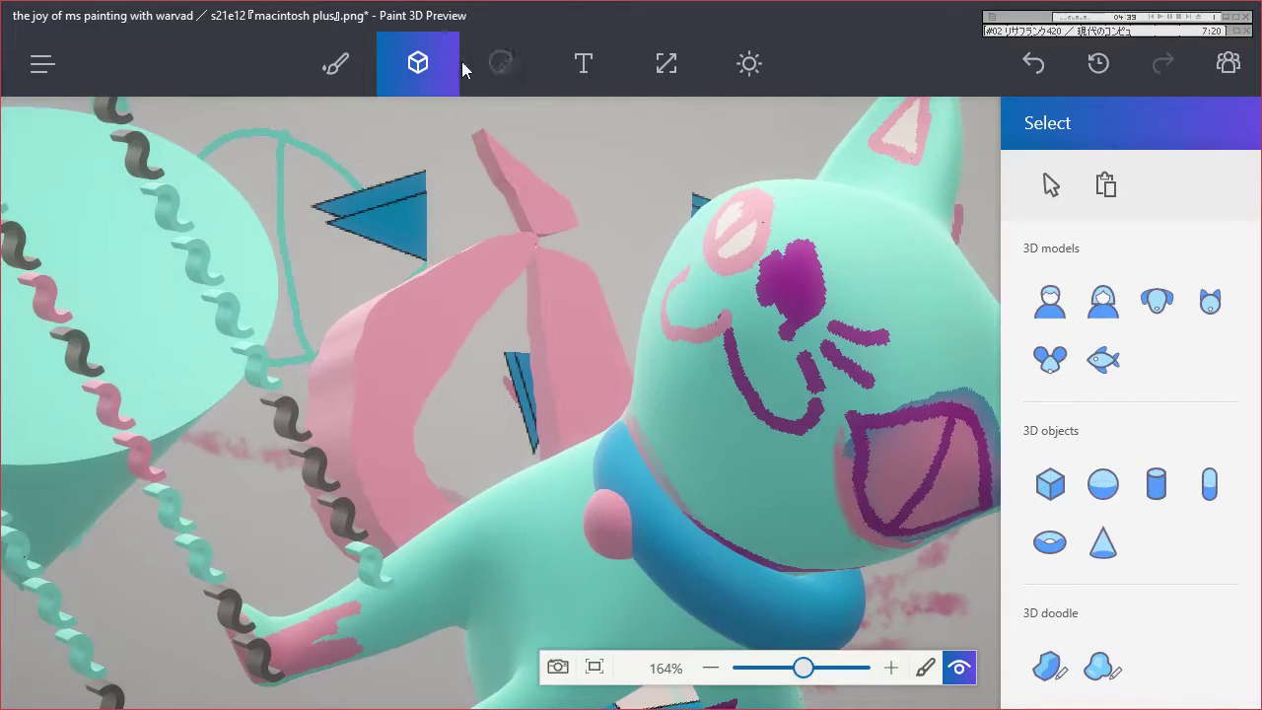
# Paint a row of short white Marker dabs along the cat's lower jaw.
pyautogui.click(463, 69)
pyautogui.click(338, 69)
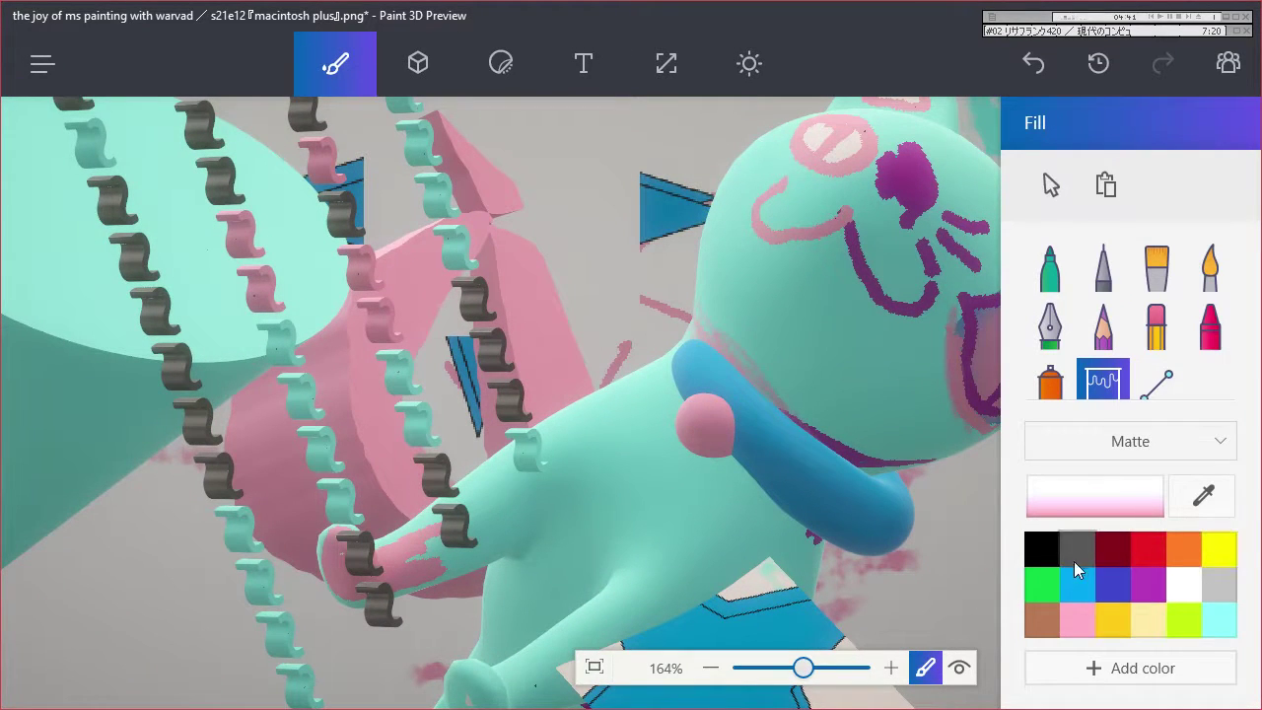
pyautogui.click(1182, 584)
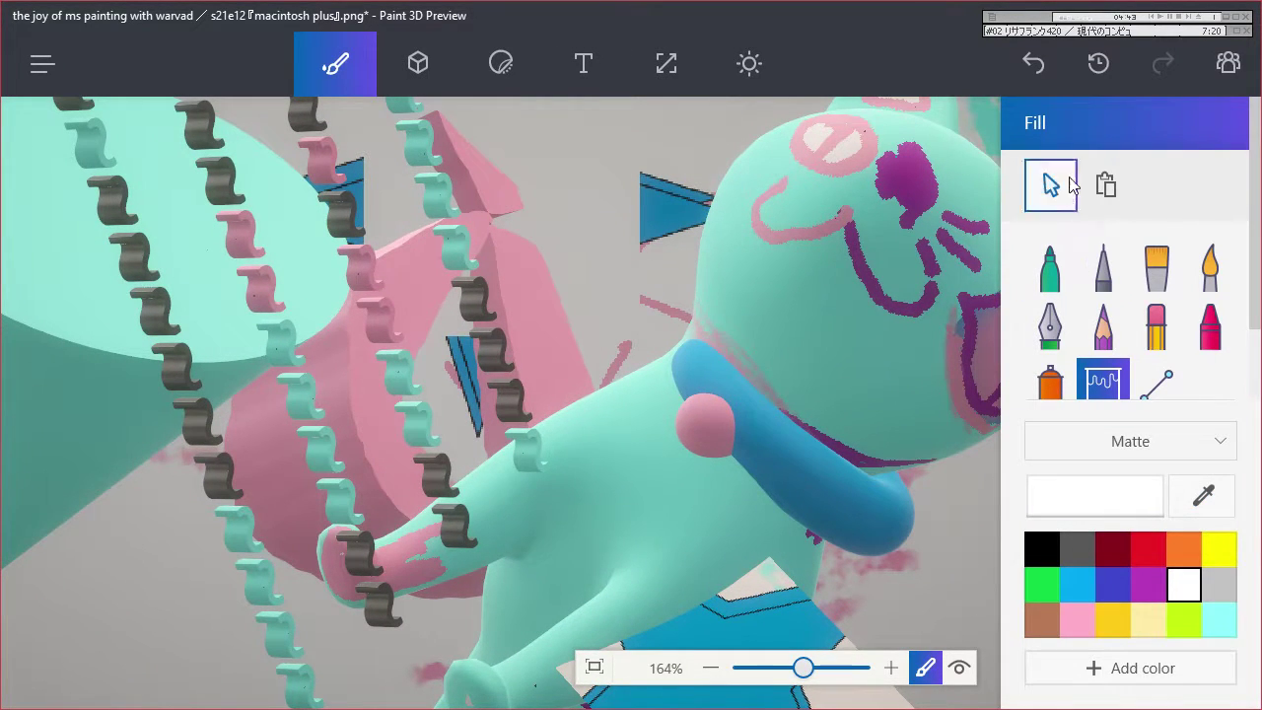
pyautogui.click(1051, 271)
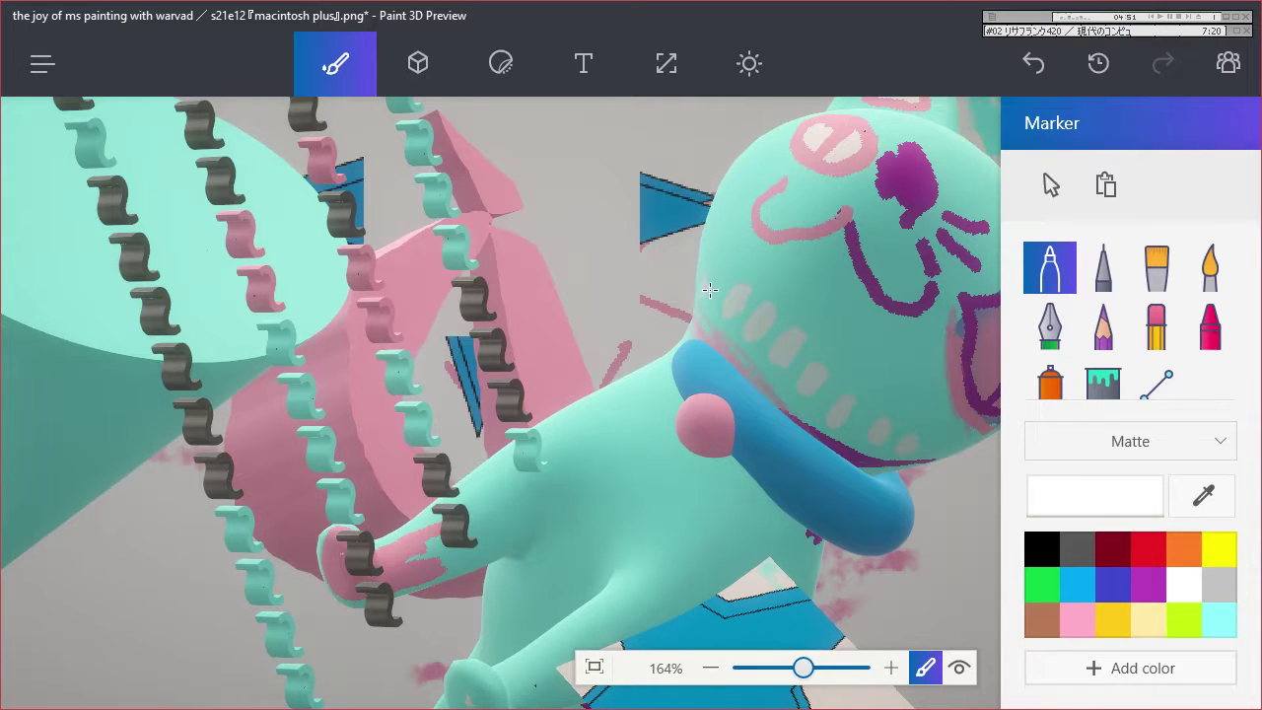
# Draw crisscrossing white Marker lines along the blue collar and white stripes on its pink bell.
pyautogui.moveTo(695, 353); pyautogui.dragTo(771, 460)
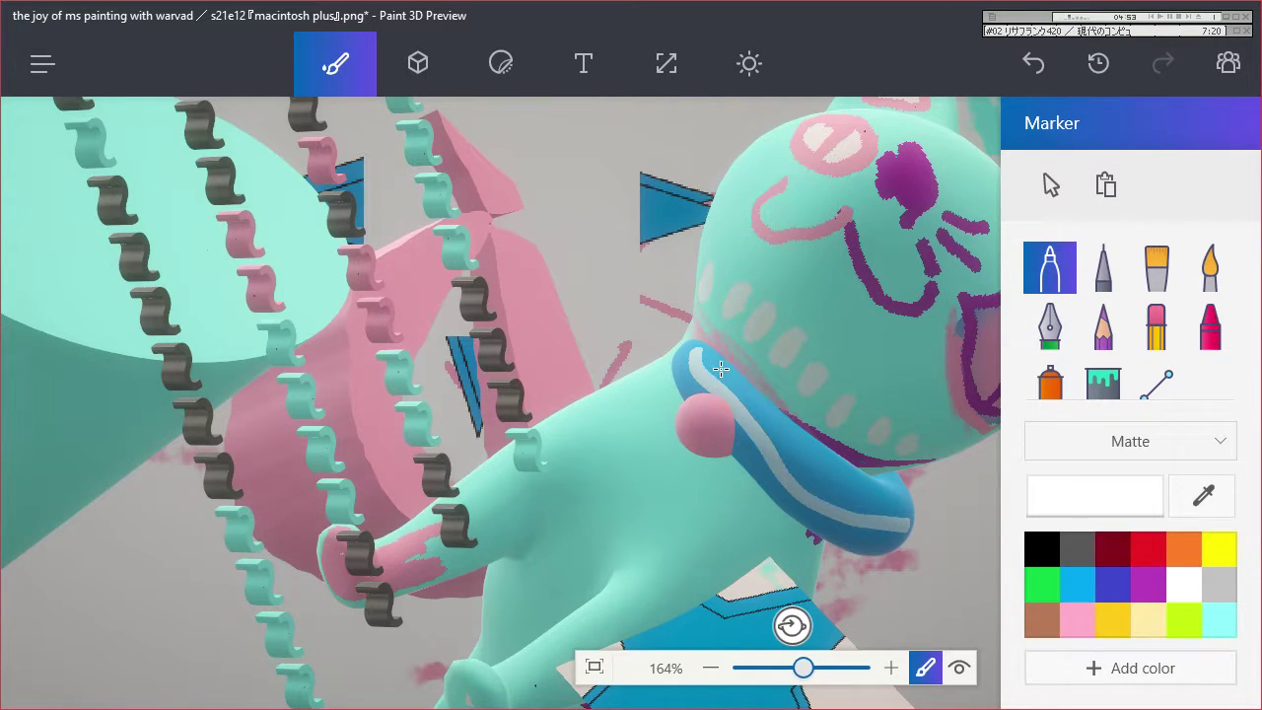
pyautogui.moveTo(720, 369)
pyautogui.mouseDown()
pyautogui.moveTo(817, 473)
pyautogui.moveTo(907, 504)
pyautogui.mouseUp()
pyautogui.moveTo(675, 382)
pyautogui.mouseDown()
pyautogui.moveTo(752, 391)
pyautogui.moveTo(762, 469)
pyautogui.mouseUp()
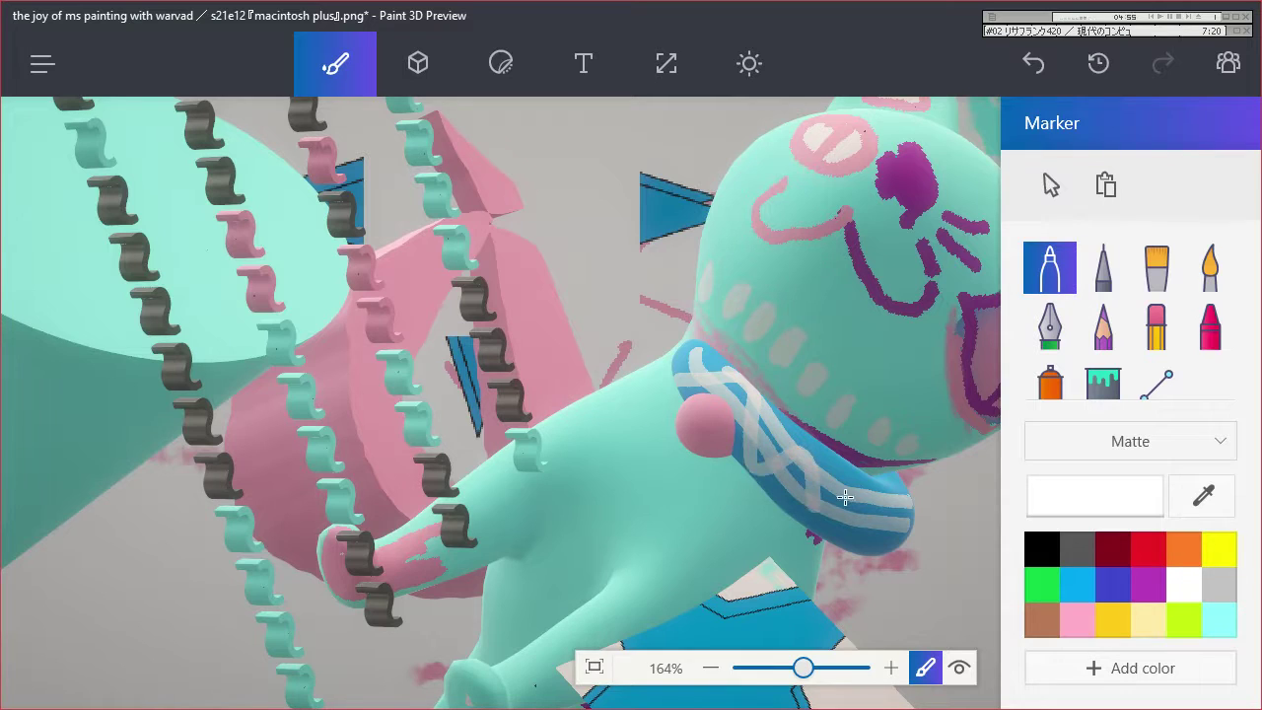
pyautogui.moveTo(845, 498)
pyautogui.mouseDown()
pyautogui.moveTo(868, 534)
pyautogui.moveTo(909, 505)
pyautogui.mouseUp()
pyautogui.moveTo(708, 423)
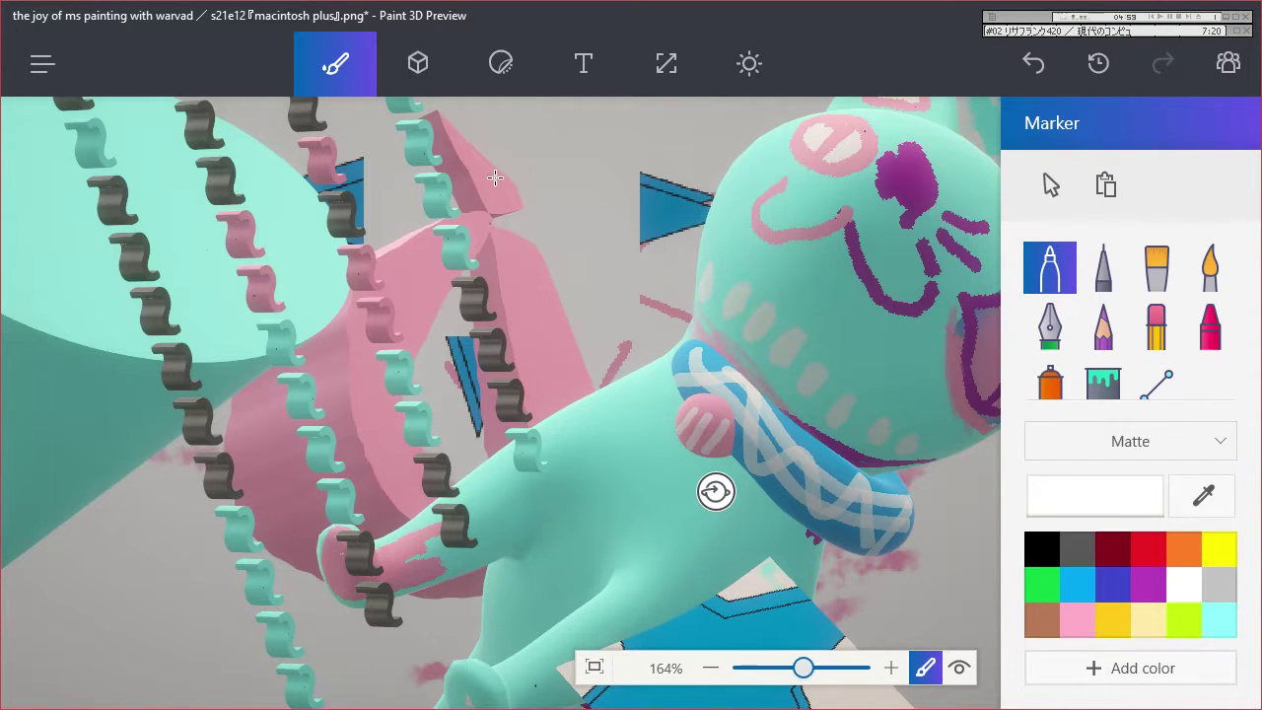
# Shift the striped collar up against the cat's neck and bring the pink bell forward in front of it.
pyautogui.click(418, 65)
pyautogui.click(879, 425)
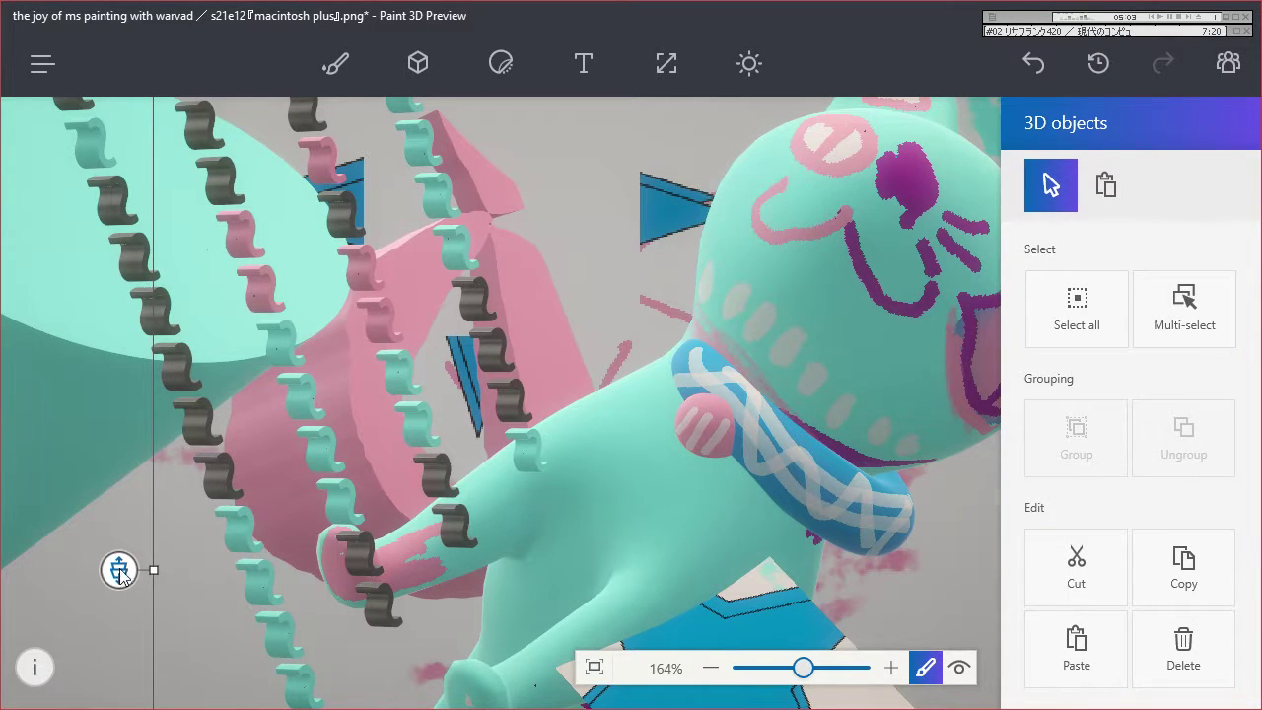
pyautogui.moveTo(119, 571)
pyautogui.mouseDown()
pyautogui.moveTo(122, 599)
pyautogui.moveTo(122, 586)
pyautogui.moveTo(140, 585)
pyautogui.mouseUp()
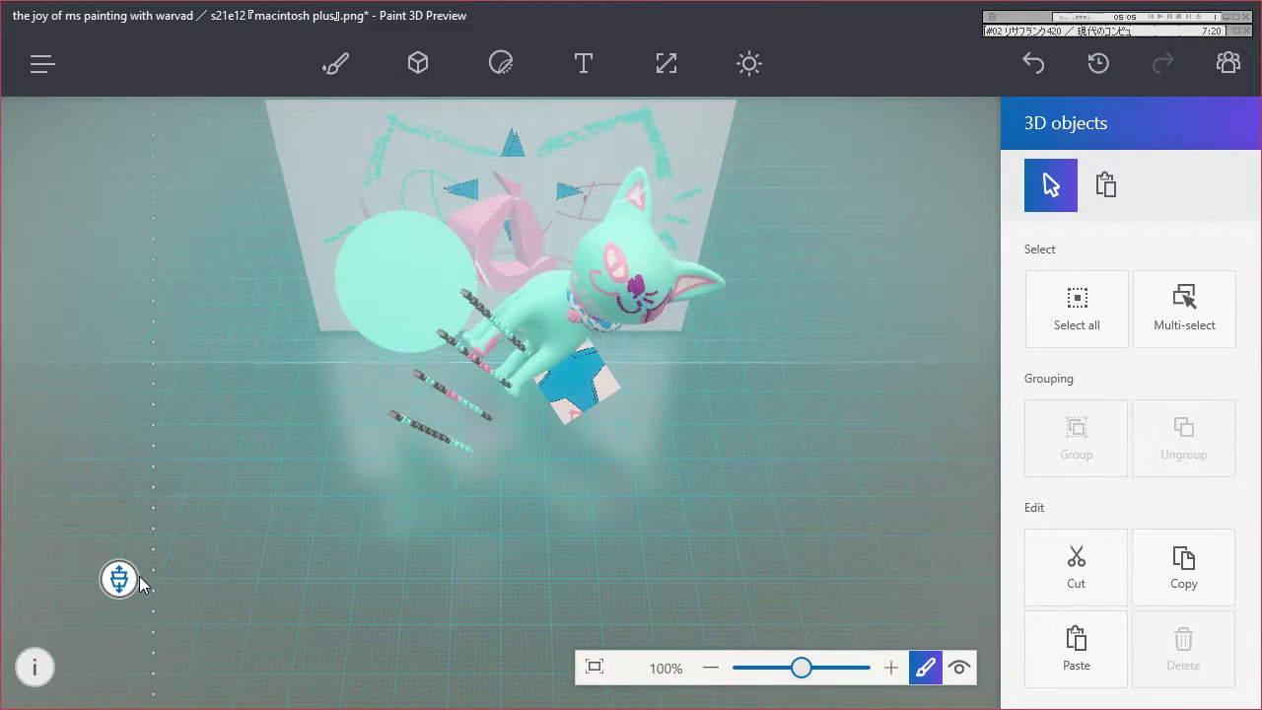
pyautogui.scroll(5, 138, 567)
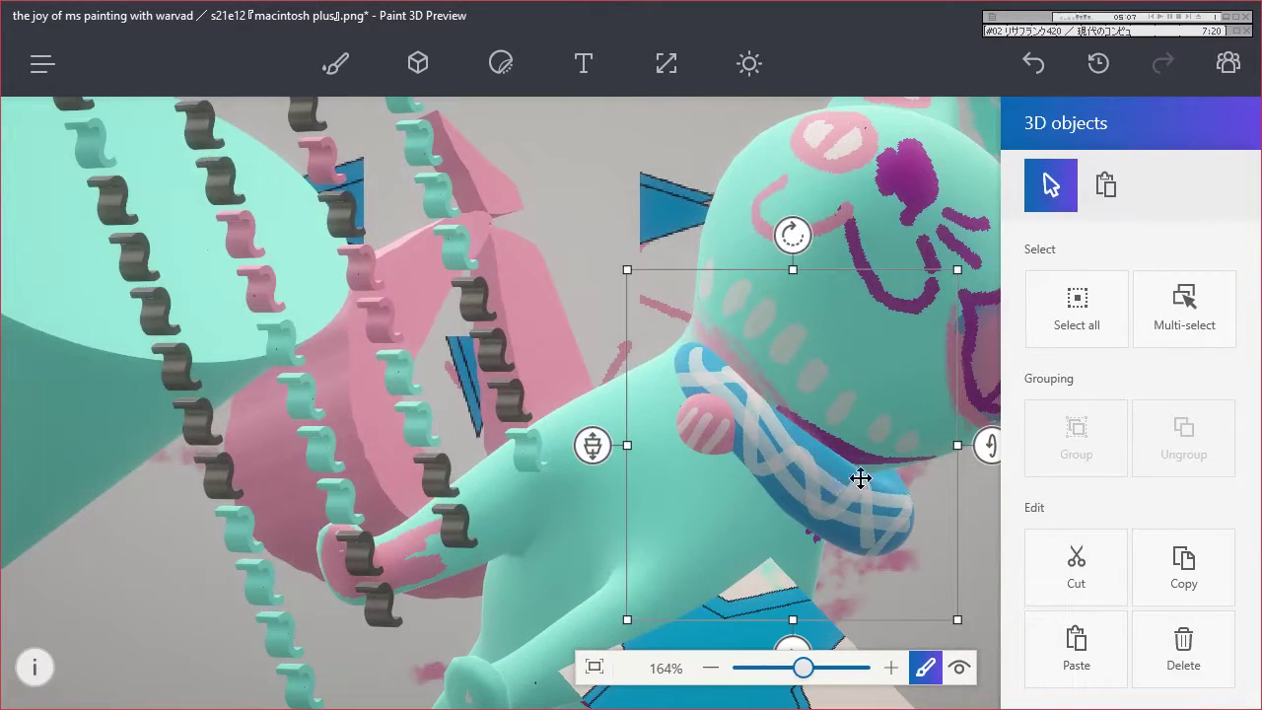
pyautogui.moveTo(861, 478); pyautogui.dragTo(845, 424)
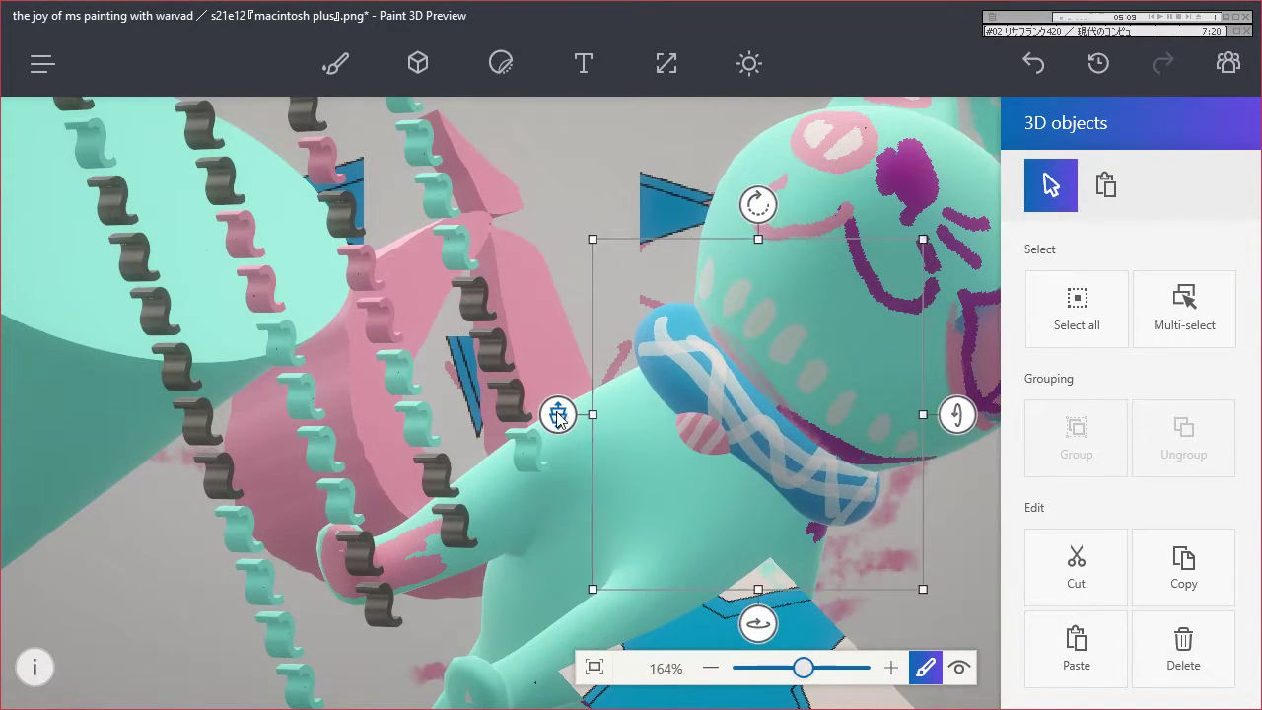
pyautogui.moveTo(558, 416); pyautogui.dragTo(635, 442)
pyautogui.click(729, 451)
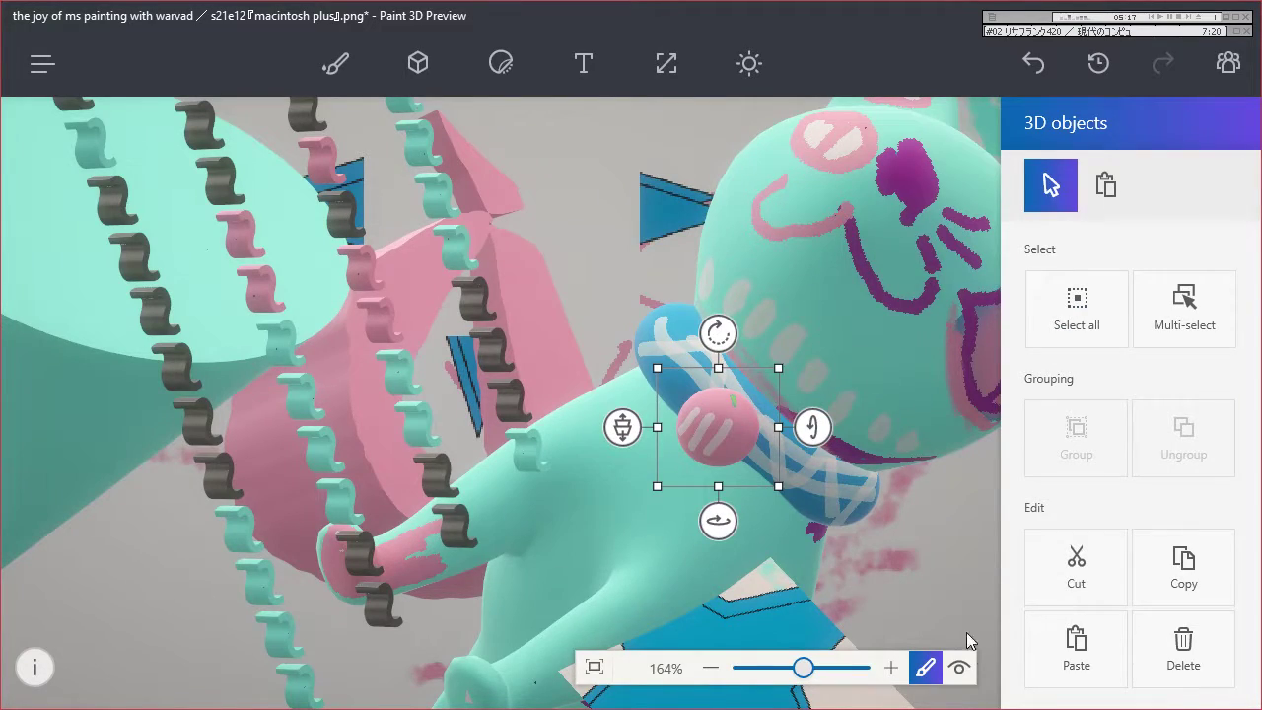
# Fill the canvas background with pink using the Fill tool and recolor it to light turquoise.
pyautogui.click(958, 667)
pyautogui.moveTo(930, 475); pyautogui.dragTo(826, 371)
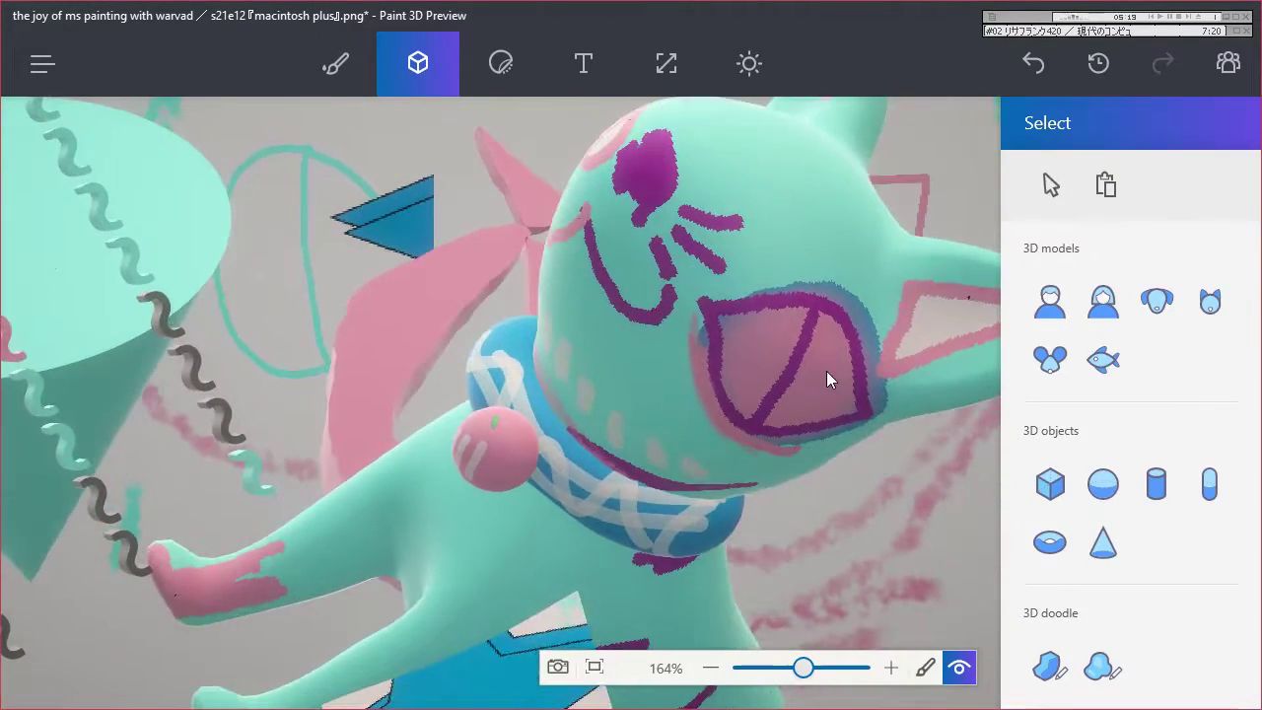
pyautogui.click(335, 64)
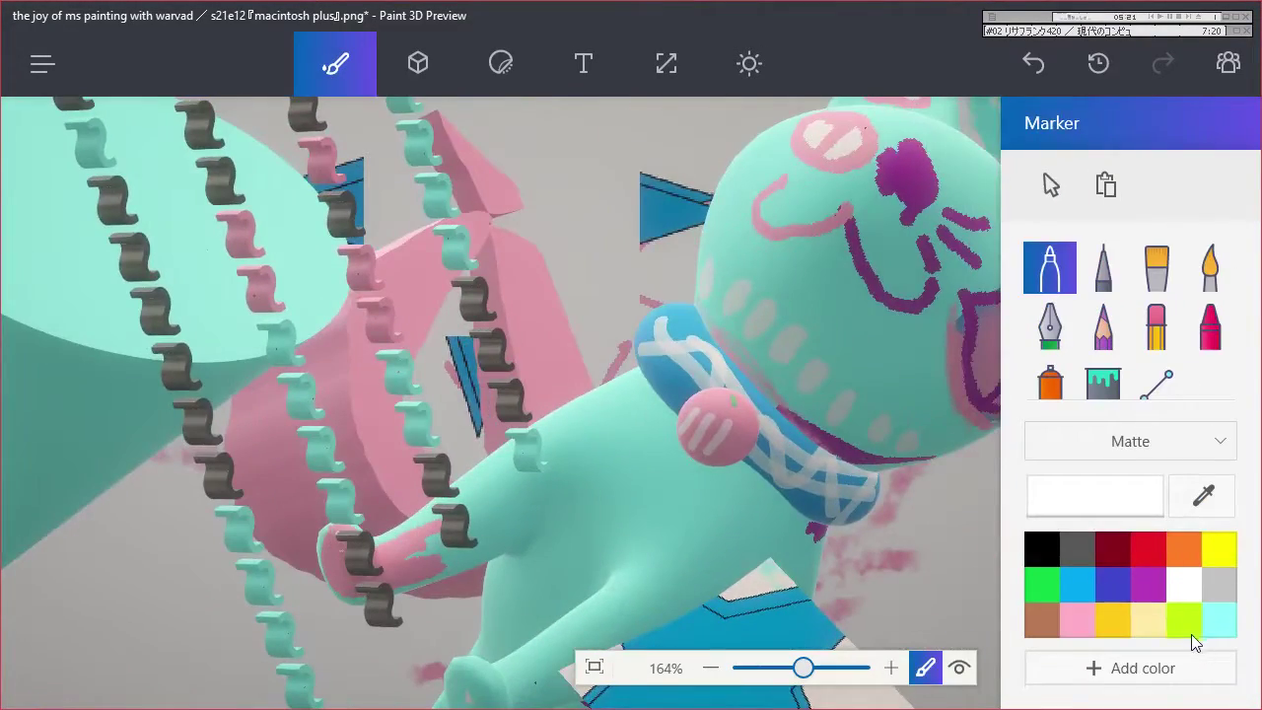
pyautogui.click(1078, 619)
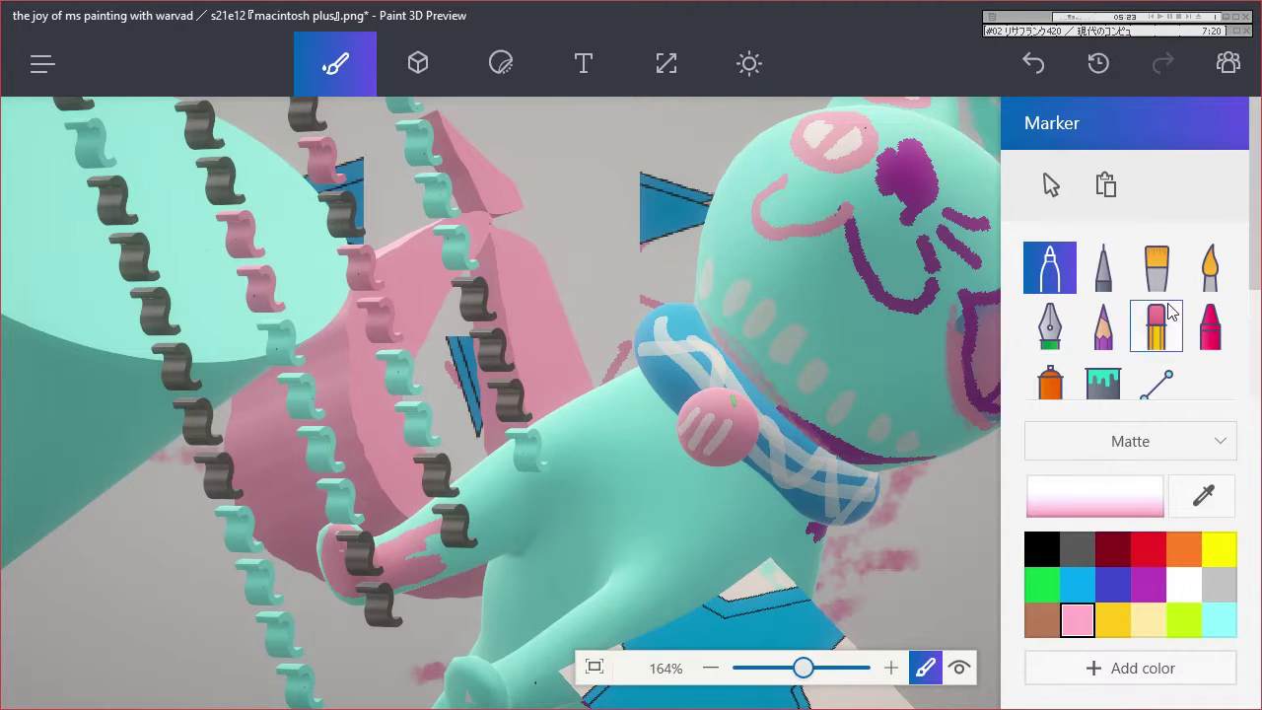
pyautogui.click(1102, 385)
pyautogui.click(555, 177)
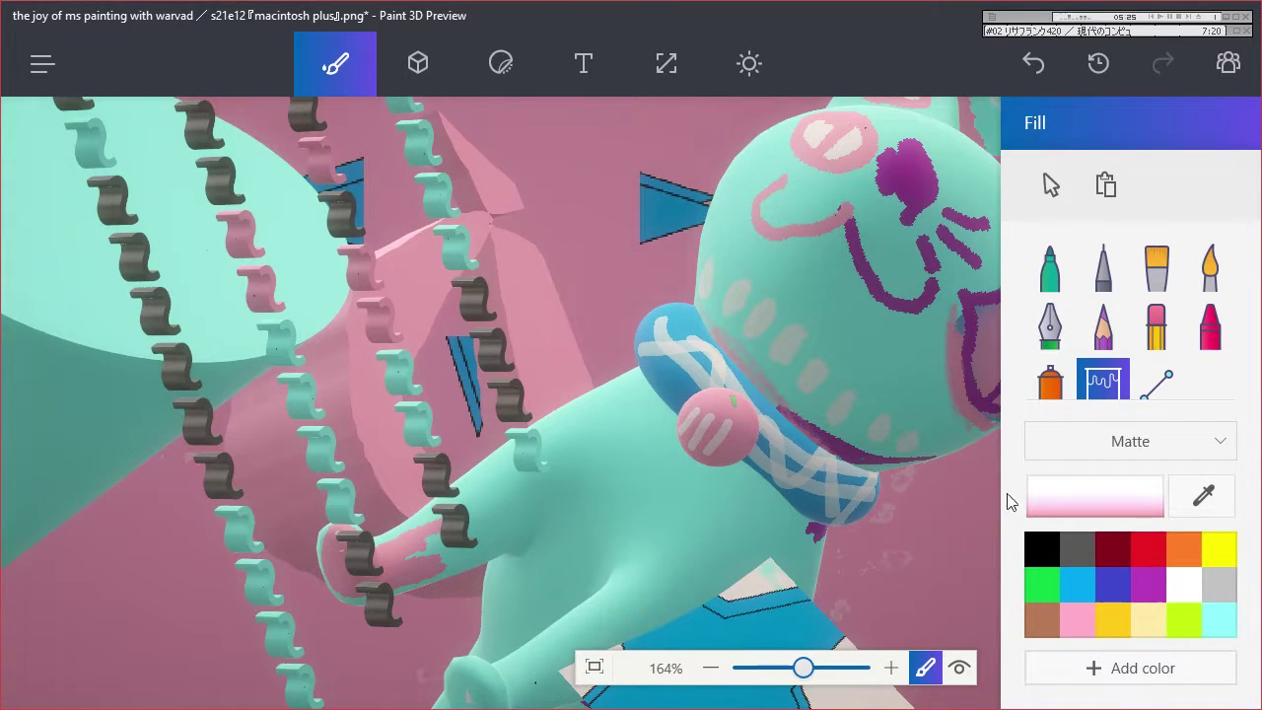
pyautogui.click(1220, 619)
pyautogui.click(796, 384)
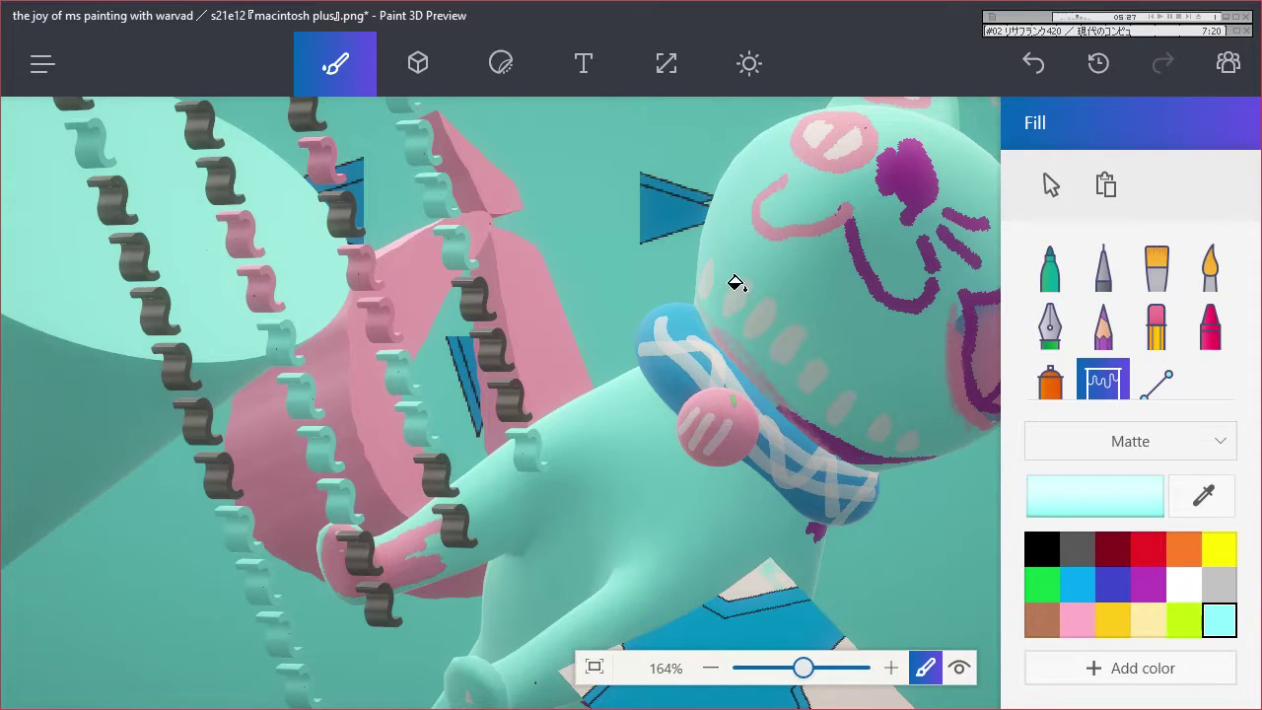
# Add a blue 3D cylinder below the cone, tilt it about its axes and adjust its depth behind the tilde text.
pyautogui.click(420, 79)
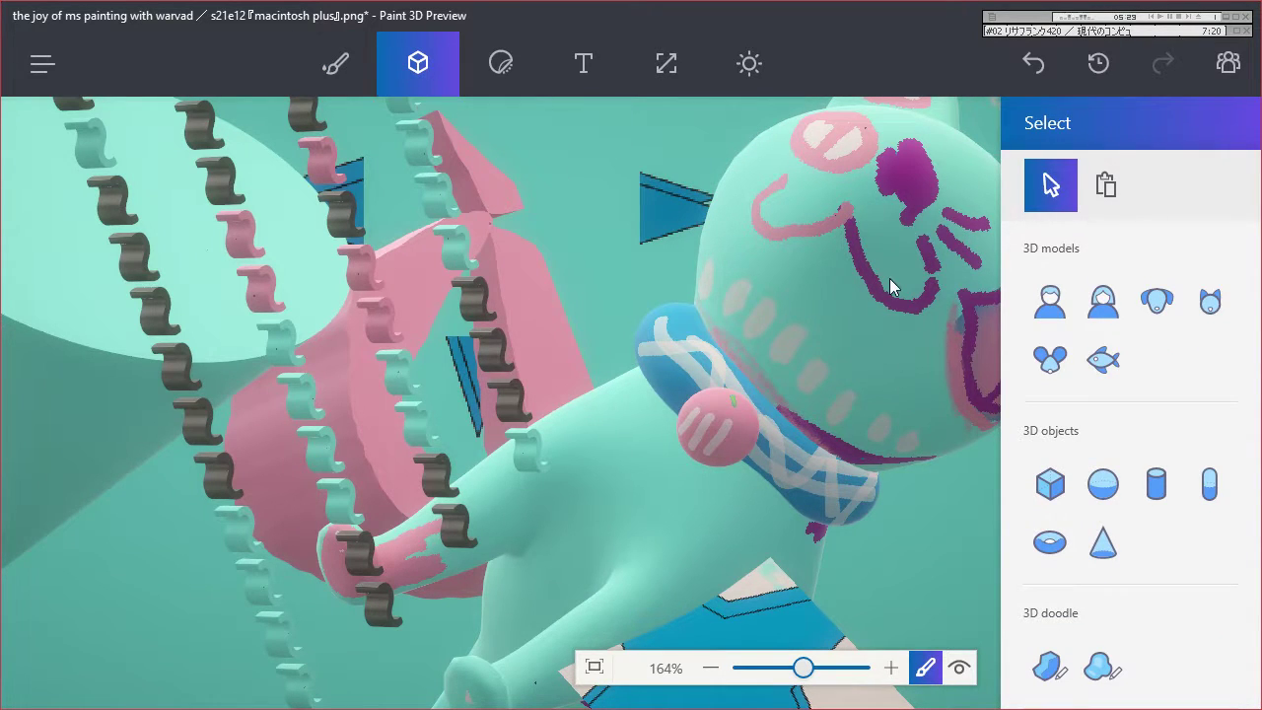
pyautogui.click(1145, 493)
pyautogui.moveTo(95, 542); pyautogui.dragTo(269, 653)
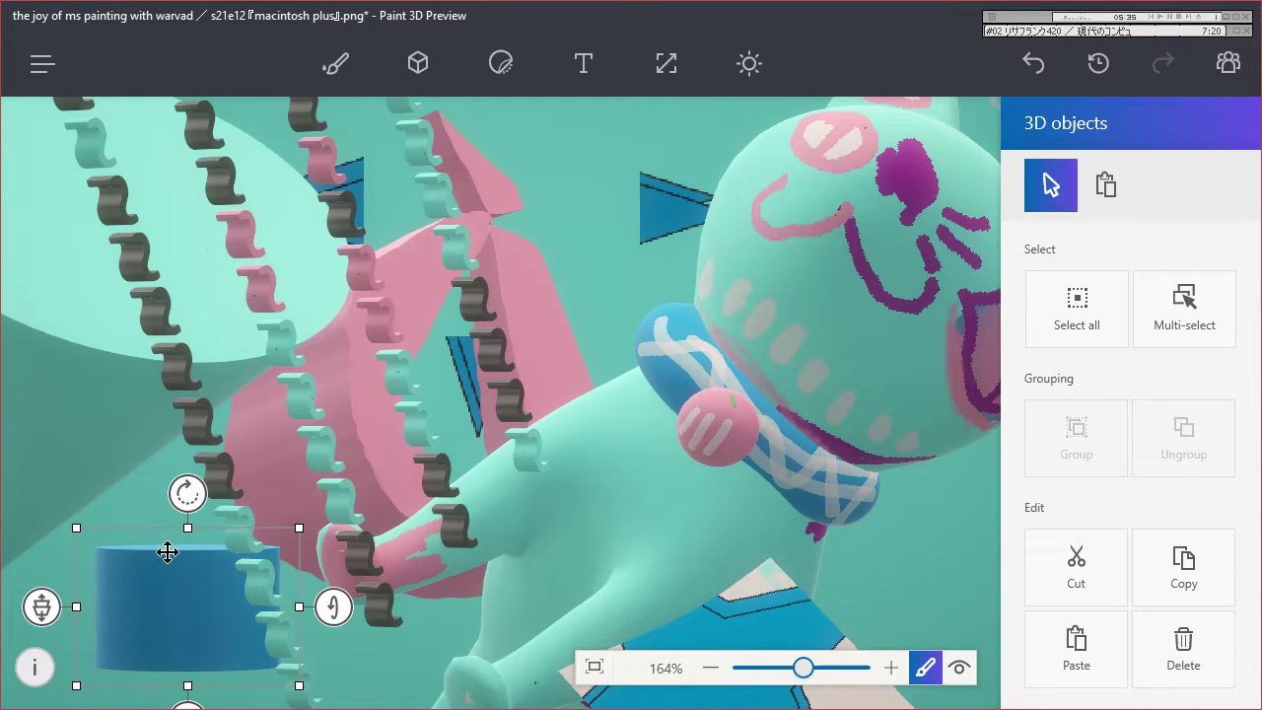
pyautogui.moveTo(188, 493); pyautogui.dragTo(295, 552)
pyautogui.moveTo(355, 597); pyautogui.dragTo(352, 543)
pyautogui.moveTo(23, 605); pyautogui.dragTo(161, 626)
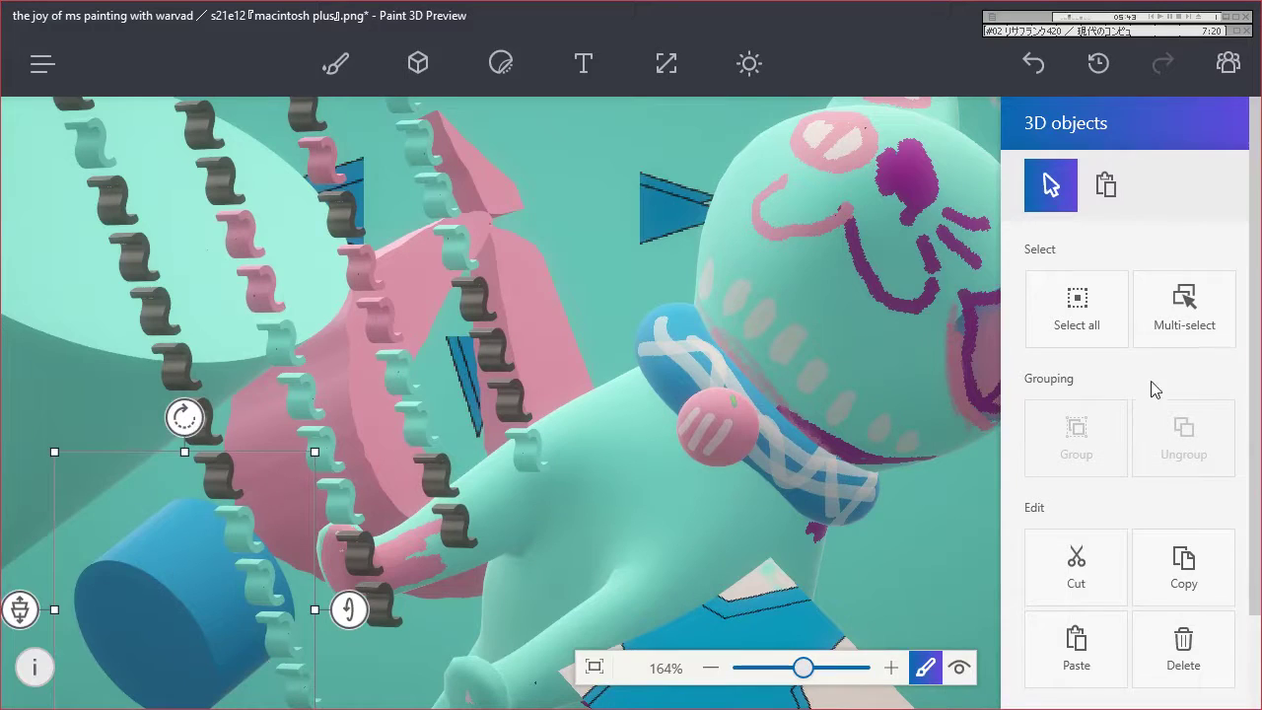
# Draw a solid pink line 68 px thick on the background behind the blue cylinder.
pyautogui.click(338, 69)
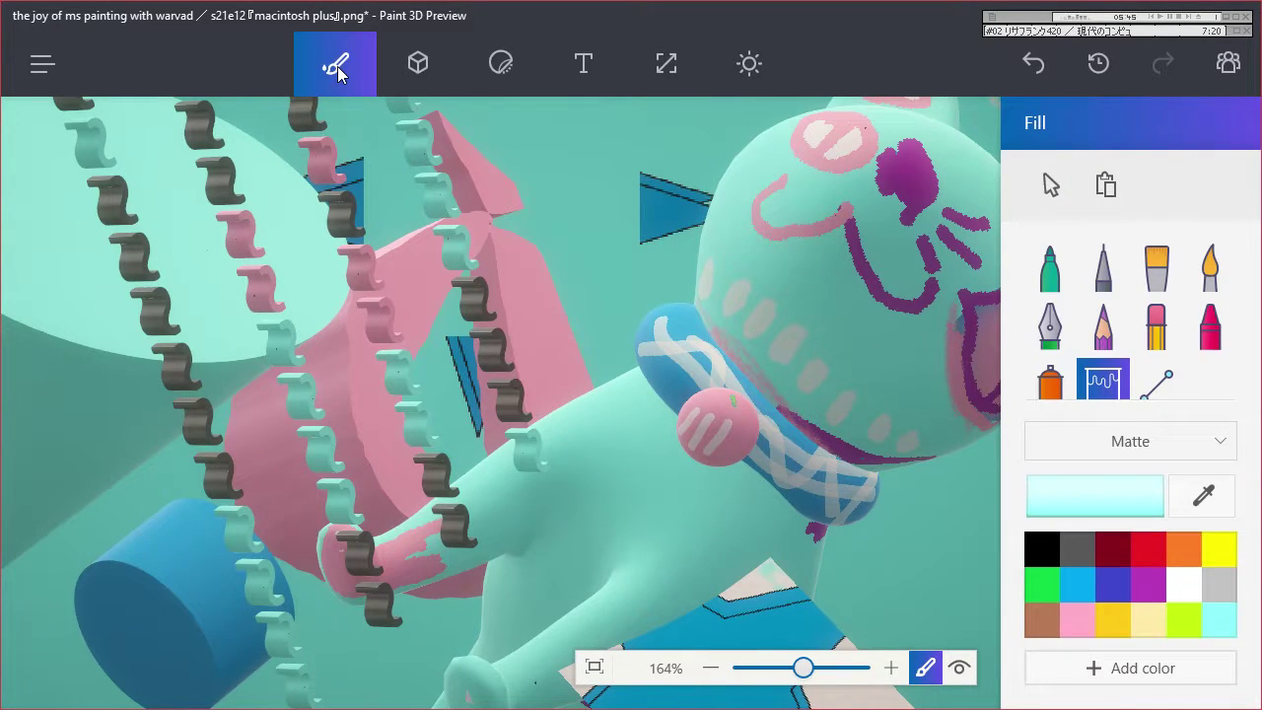
pyautogui.click(1082, 621)
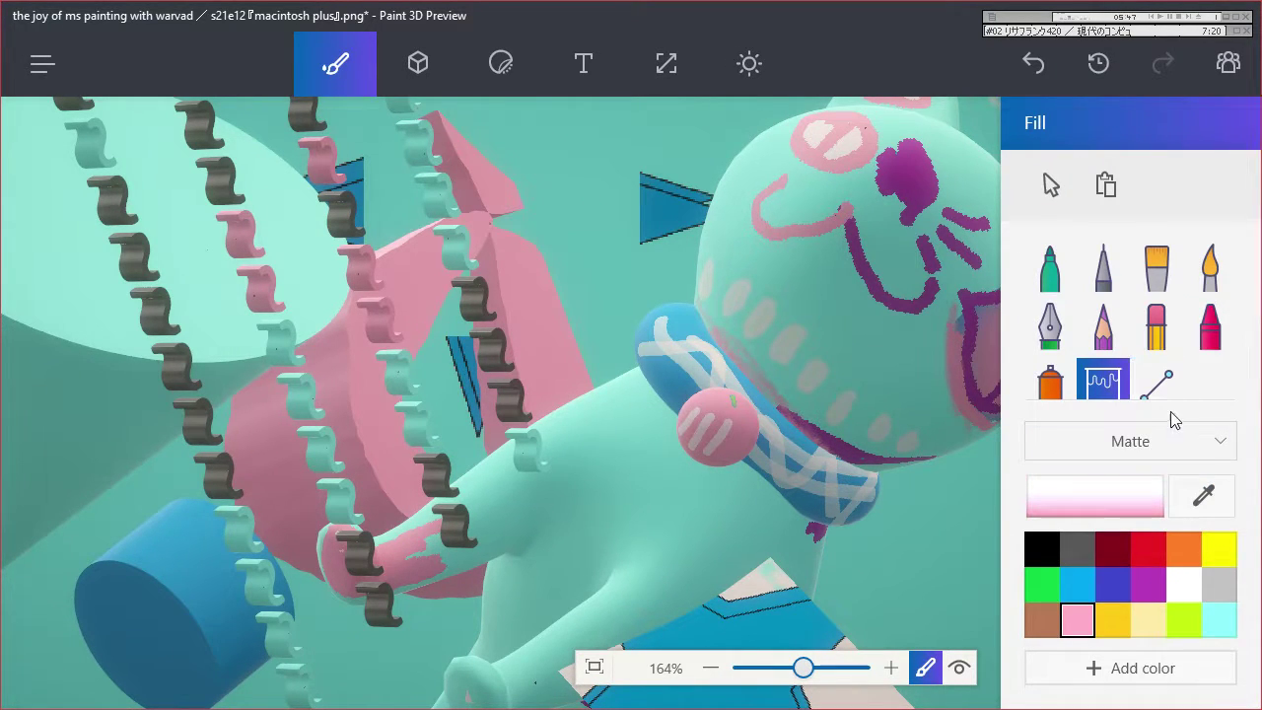
pyautogui.click(1159, 385)
pyautogui.moveTo(128, 669); pyautogui.dragTo(226, 550)
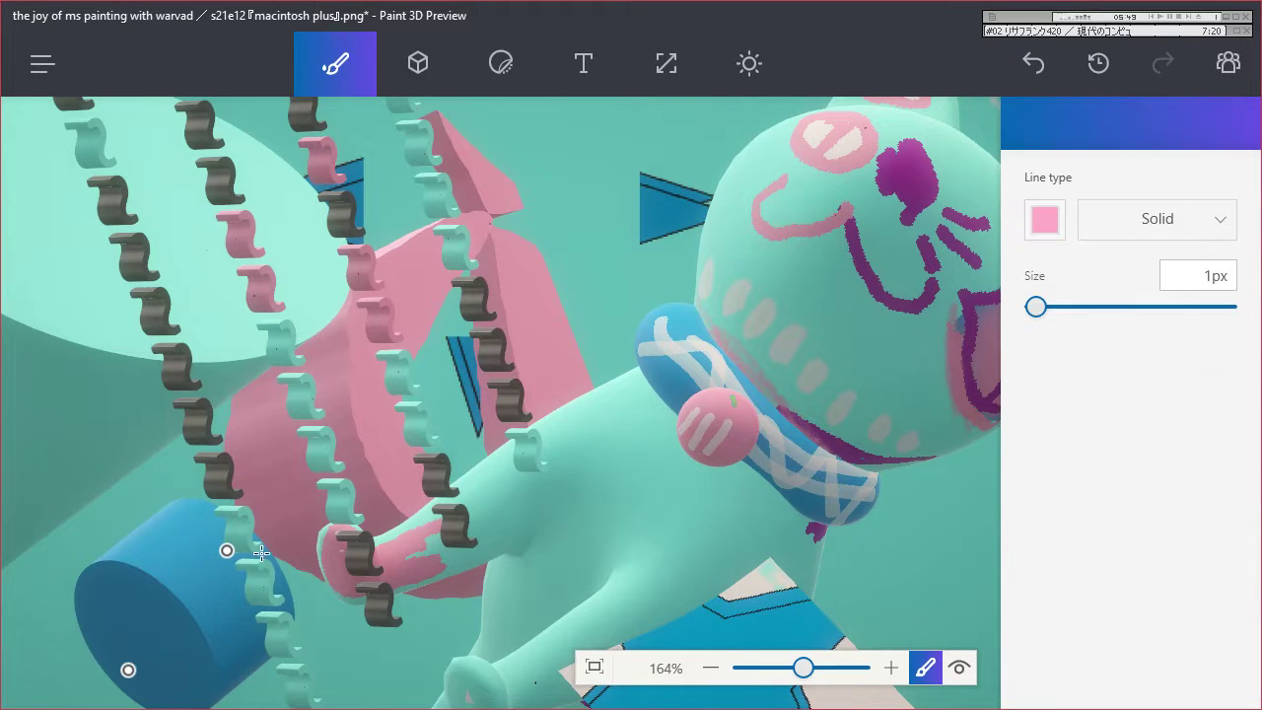
pyautogui.moveTo(1081, 316); pyautogui.dragTo(1157, 303)
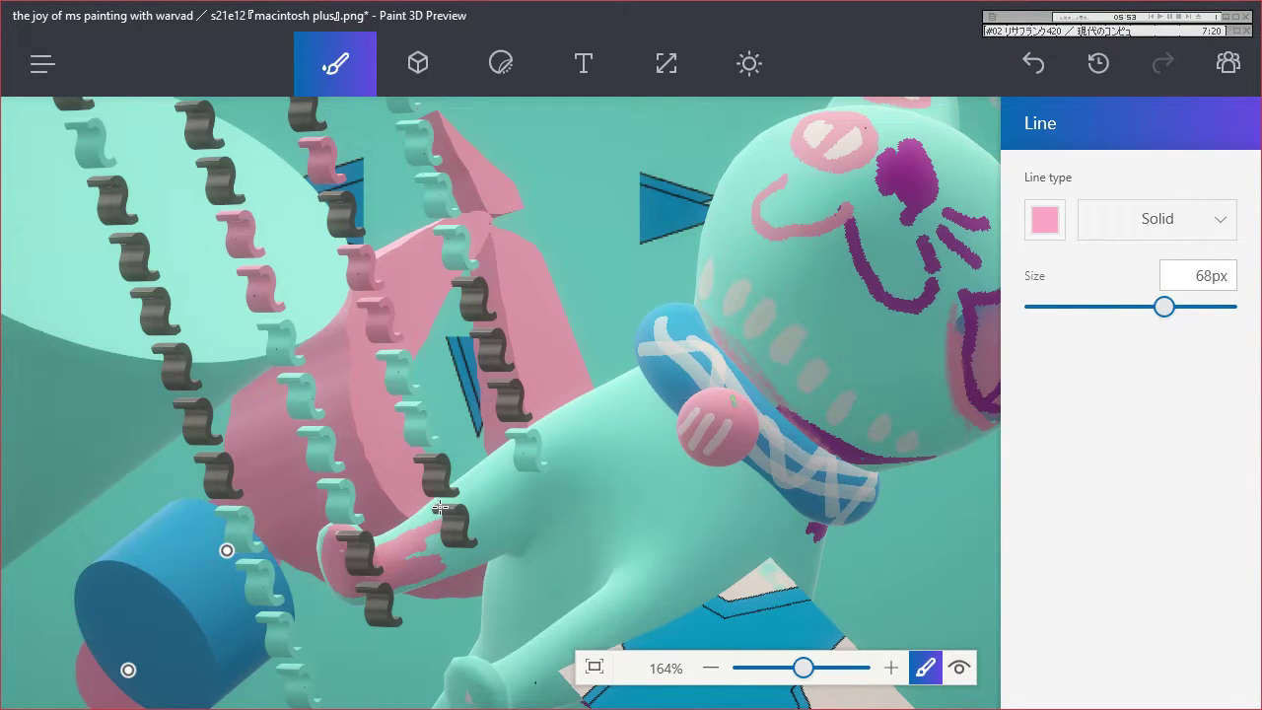
# Scatter more short, thick pink lines over the background around the cat, the doodle and the blue cylinder.
pyautogui.moveTo(910, 510); pyautogui.dragTo(995, 631)
pyautogui.moveTo(833, 583); pyautogui.dragTo(924, 558)
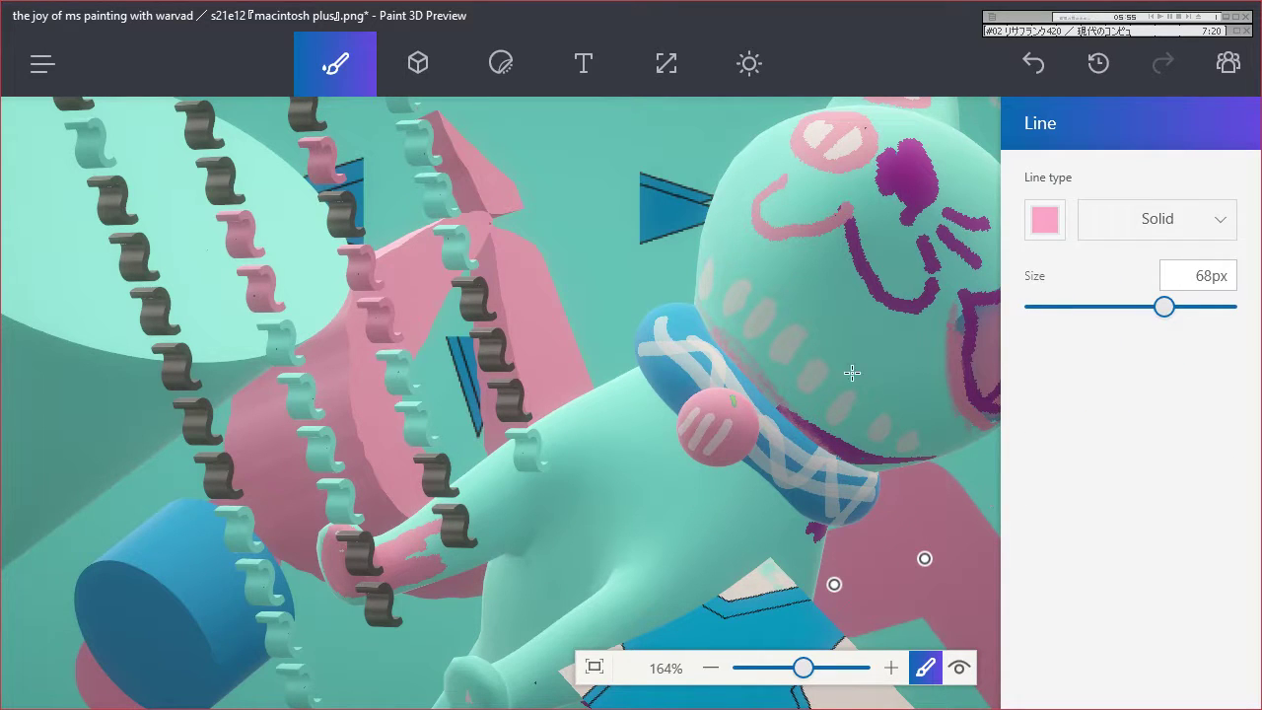
pyautogui.moveTo(586, 206); pyautogui.dragTo(622, 282)
pyautogui.moveTo(667, 128); pyautogui.dragTo(723, 113)
pyautogui.moveTo(206, 513); pyautogui.dragTo(273, 603)
pyautogui.moveTo(99, 496); pyautogui.dragTo(50, 361)
pyautogui.moveTo(46, 593); pyautogui.dragTo(8, 625)
pyautogui.moveTo(356, 679); pyautogui.dragTo(374, 708)
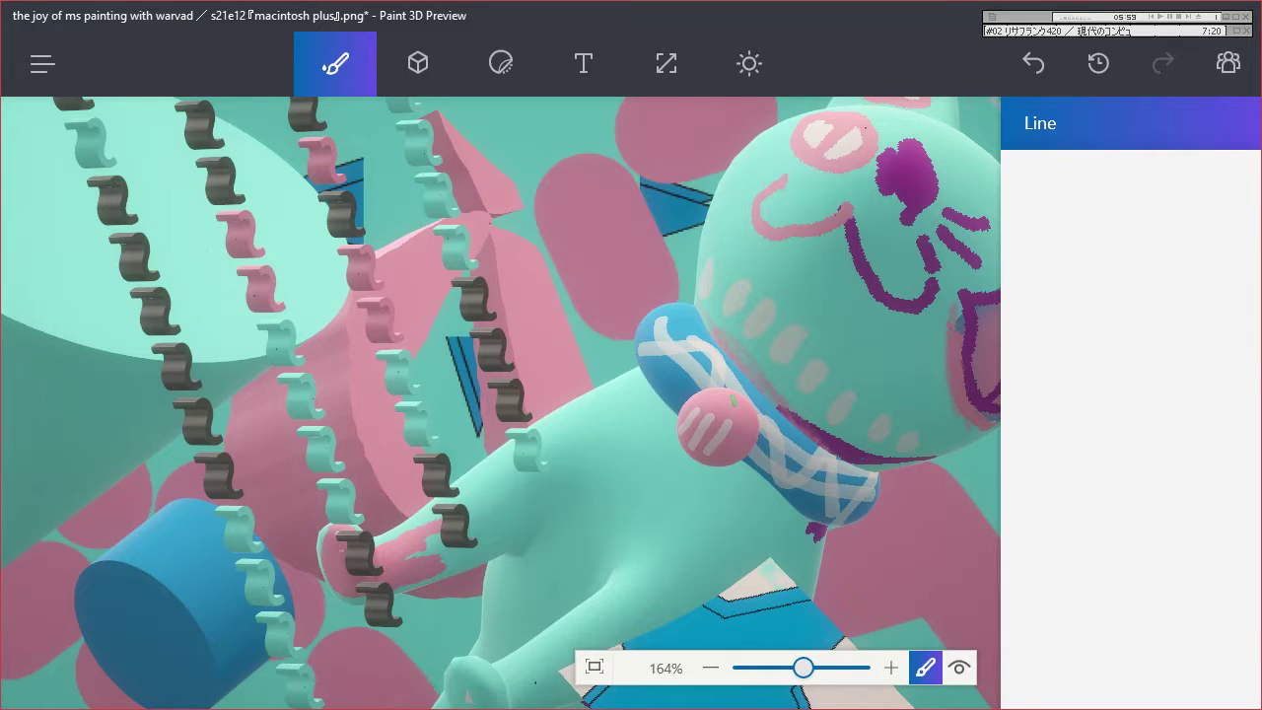
# Try to wrap a small rotated turquoise pentagon with a white outline onto the blue cylinder.
pyautogui.click(420, 90)
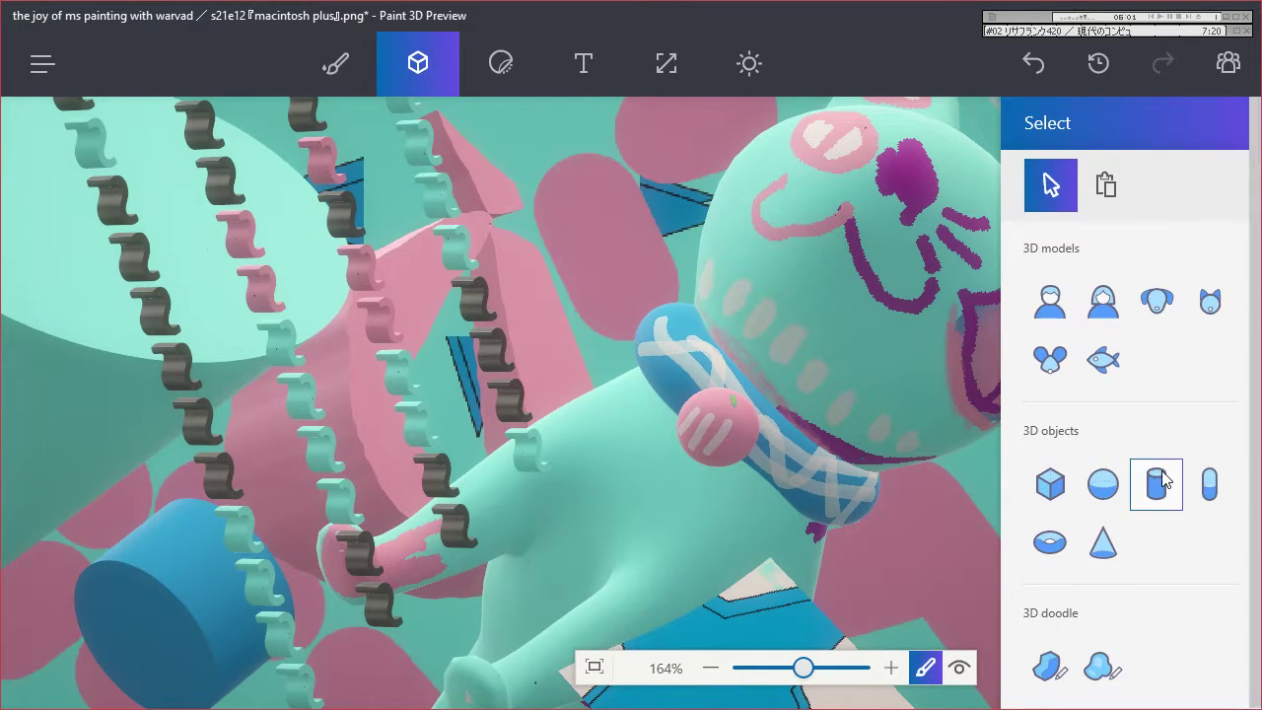
pyautogui.click(501, 69)
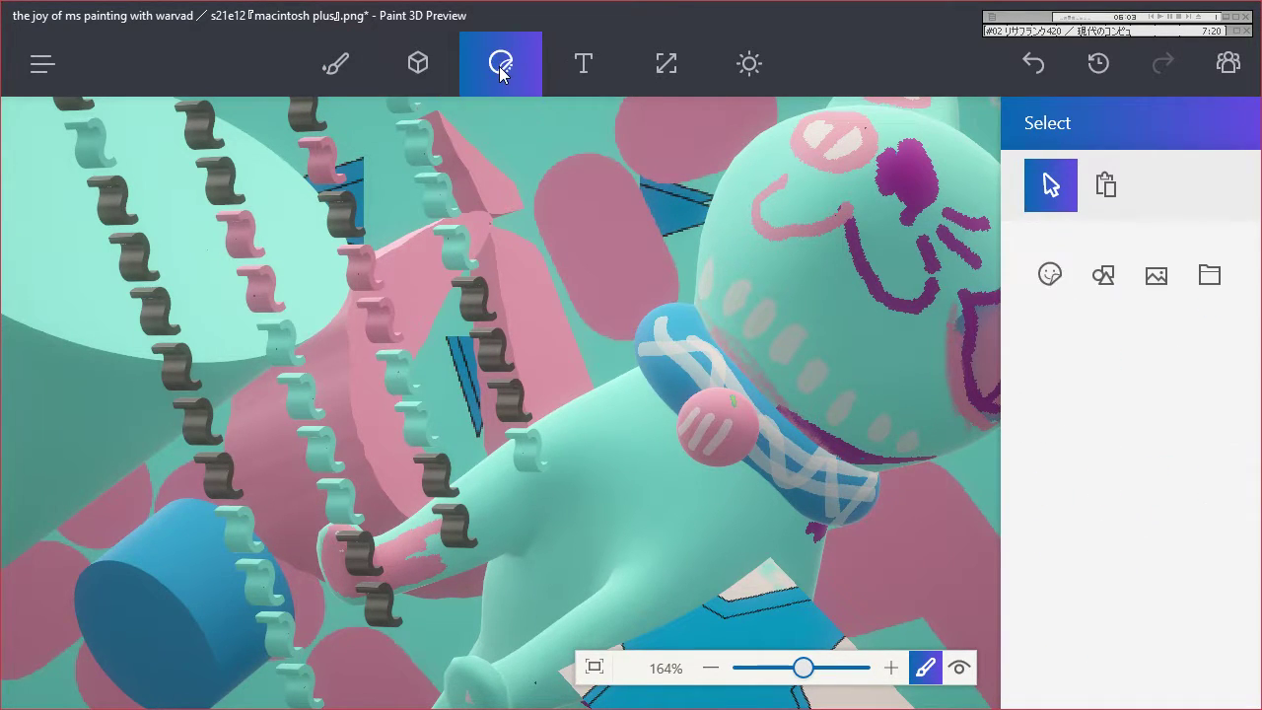
pyautogui.click(1051, 275)
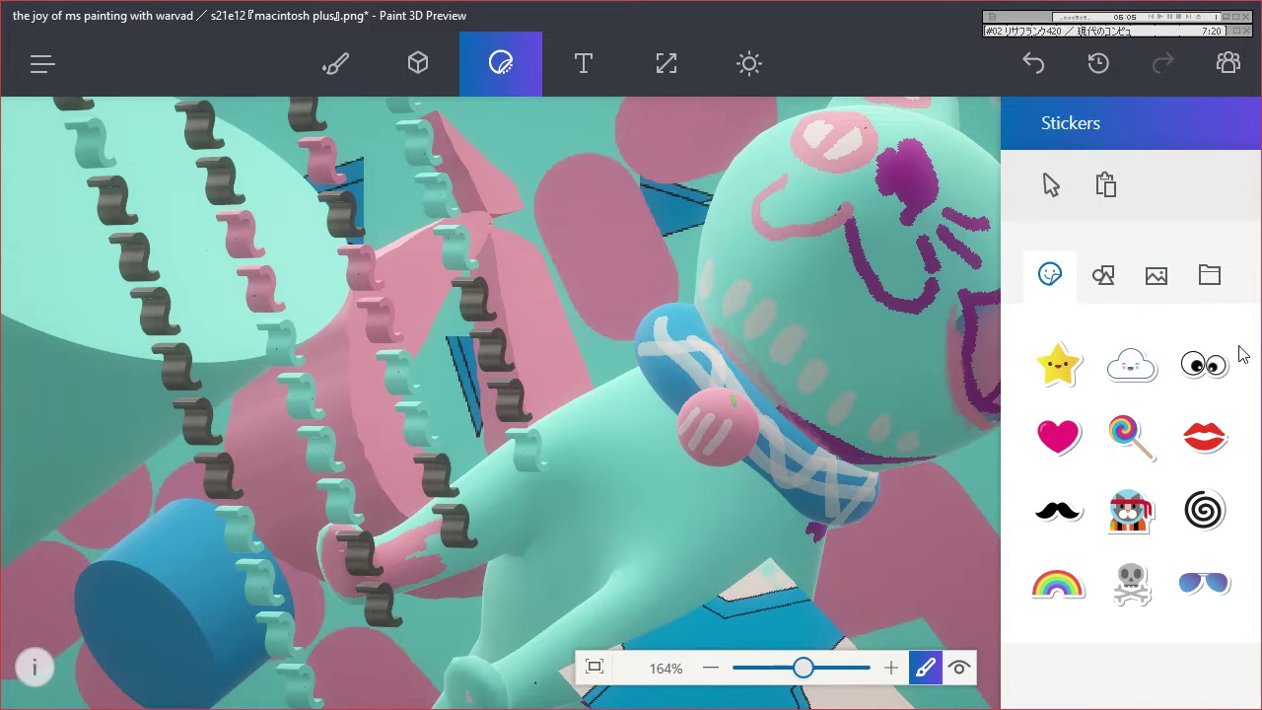
pyautogui.click(1104, 276)
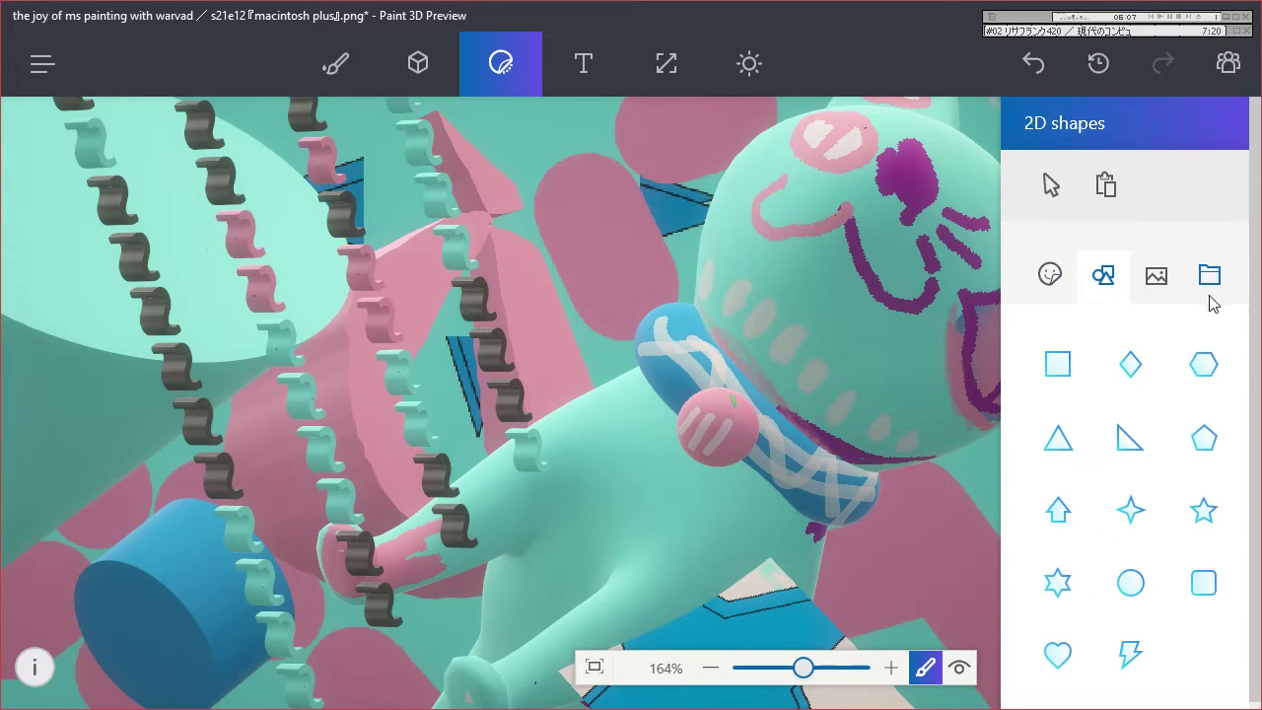
pyautogui.click(1203, 438)
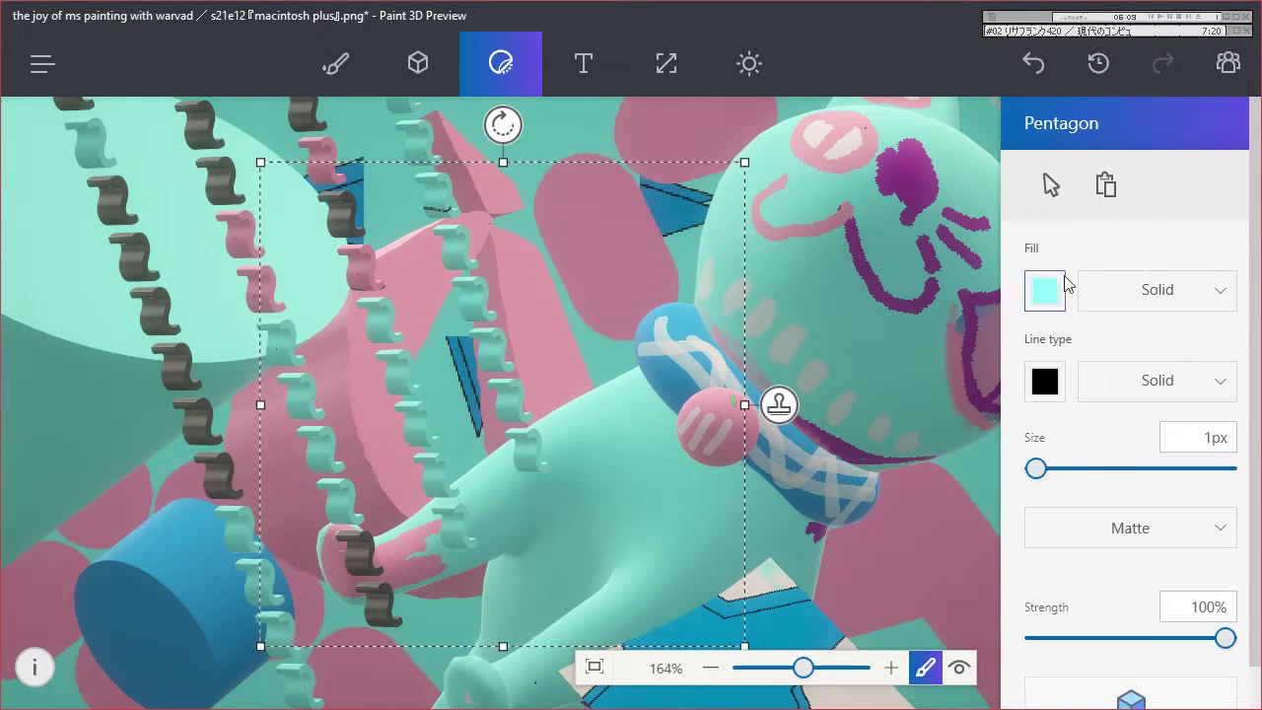
pyautogui.moveTo(537, 347); pyautogui.dragTo(210, 590)
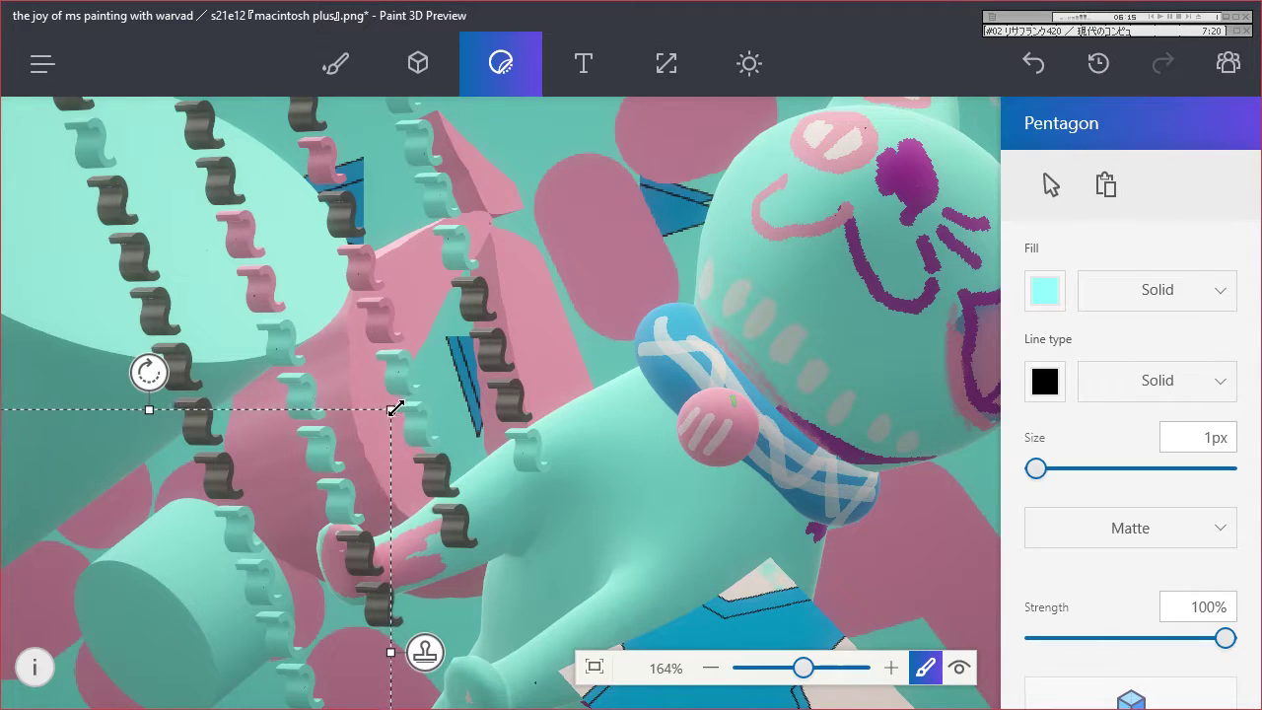
pyautogui.moveTo(392, 411); pyautogui.dragTo(169, 631)
pyautogui.moveTo(79, 684); pyautogui.dragTo(226, 571)
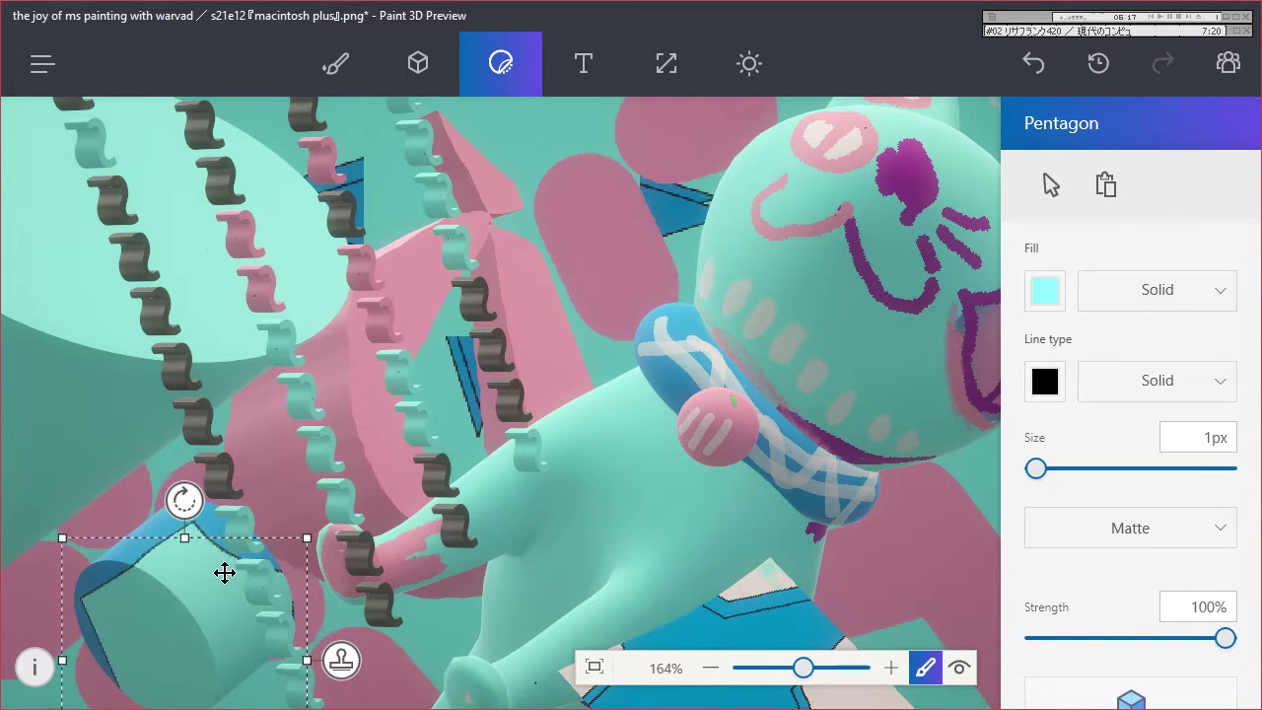
pyautogui.click(1048, 384)
pyautogui.click(1098, 486)
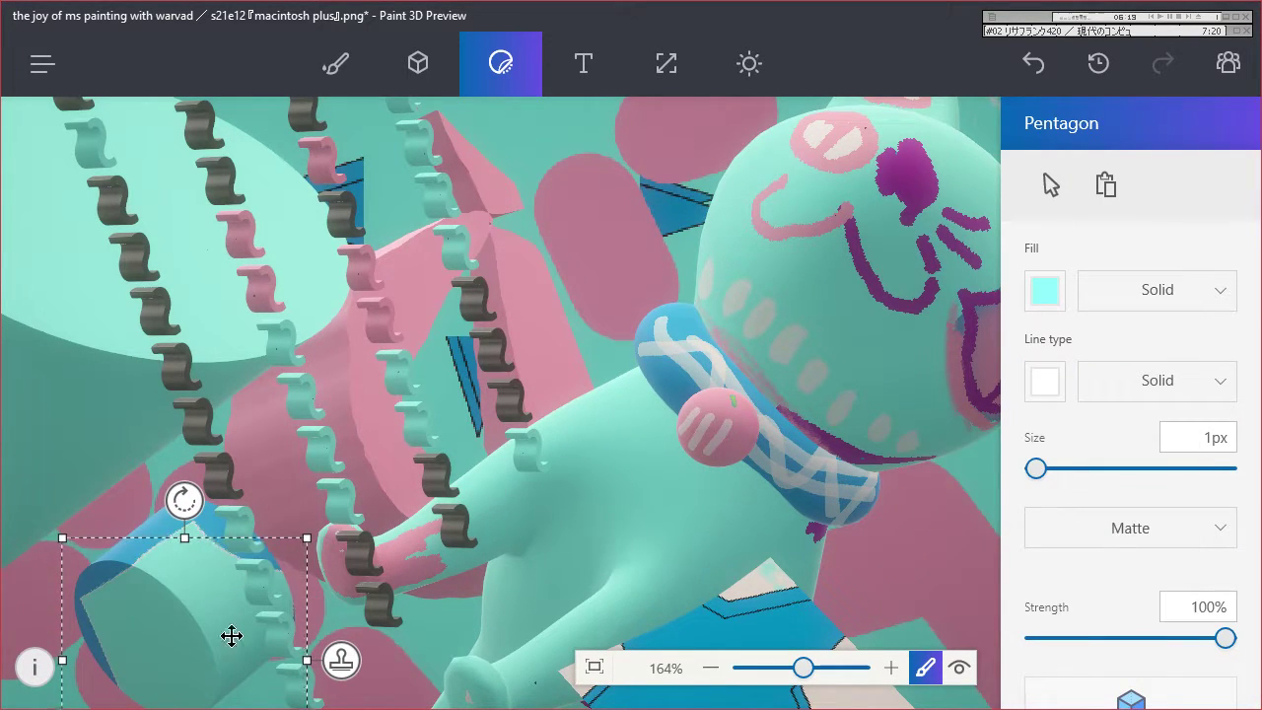
pyautogui.moveTo(187, 643); pyautogui.dragTo(192, 623)
pyautogui.moveTo(190, 480); pyautogui.dragTo(311, 536)
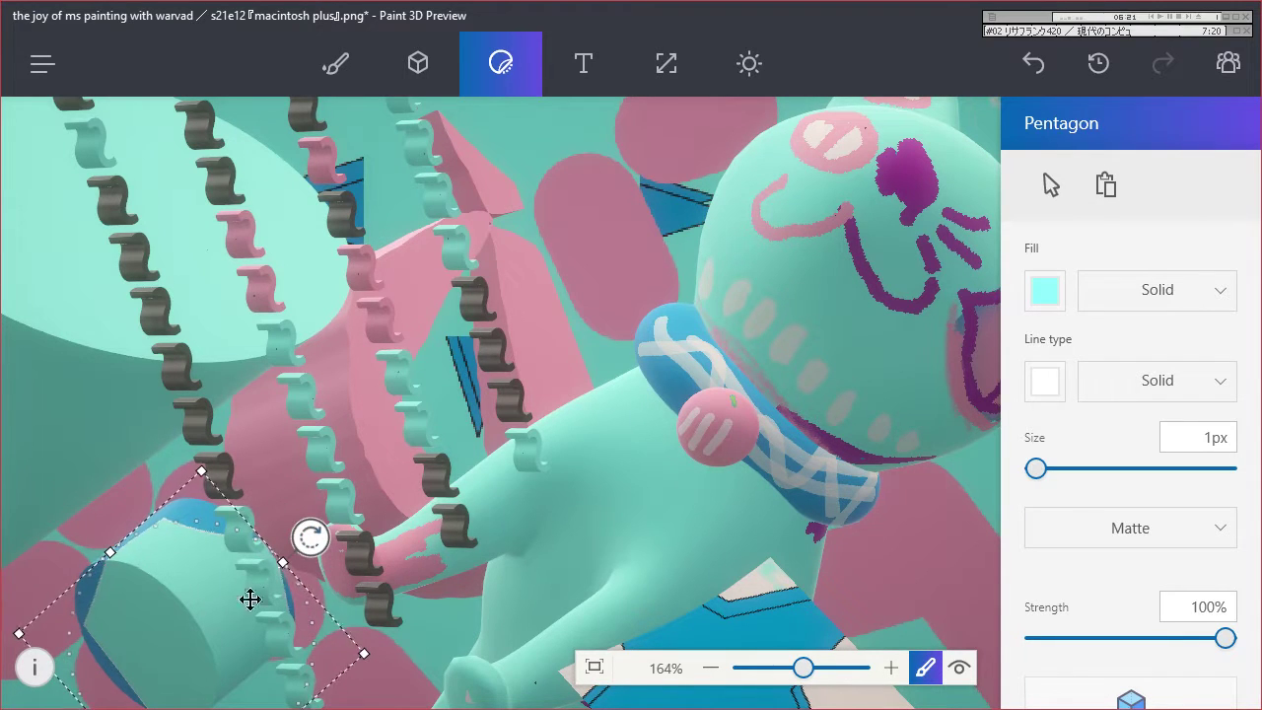
pyautogui.click(579, 65)
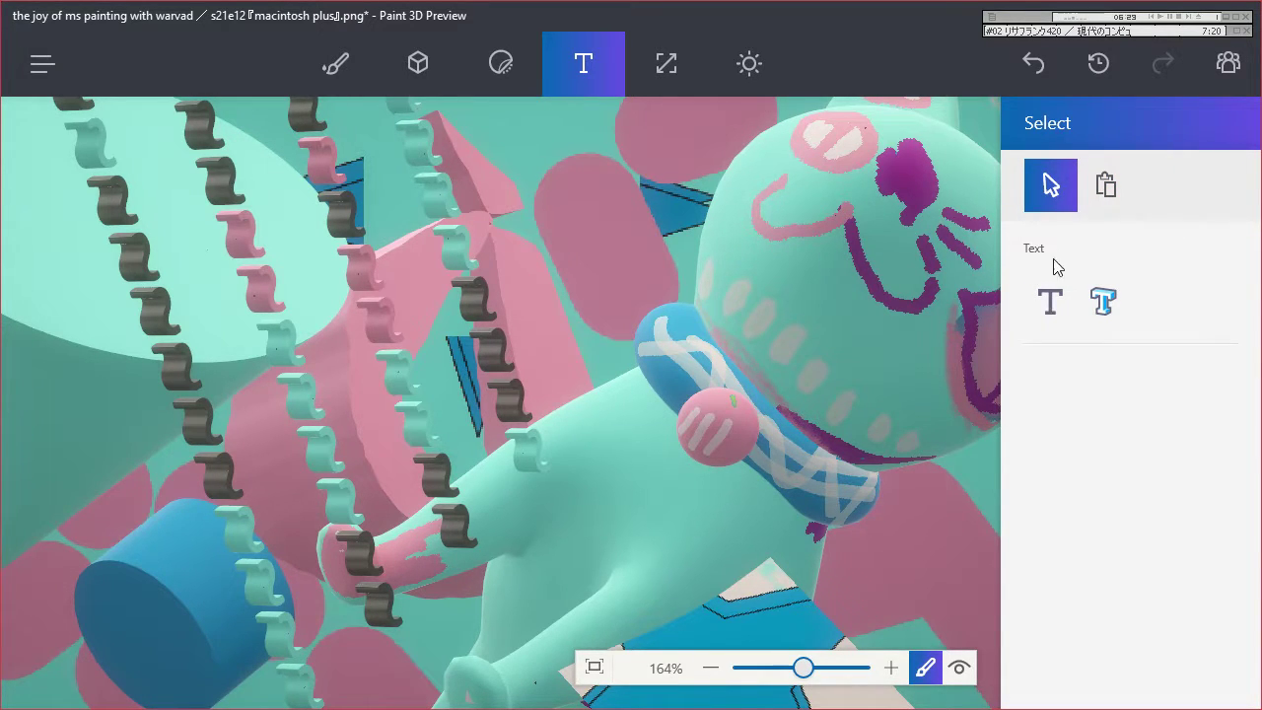
# Recolor the black tildes over the cat's arm, the pink doodle and the cone to white with the Fill tool.
pyautogui.click(336, 77)
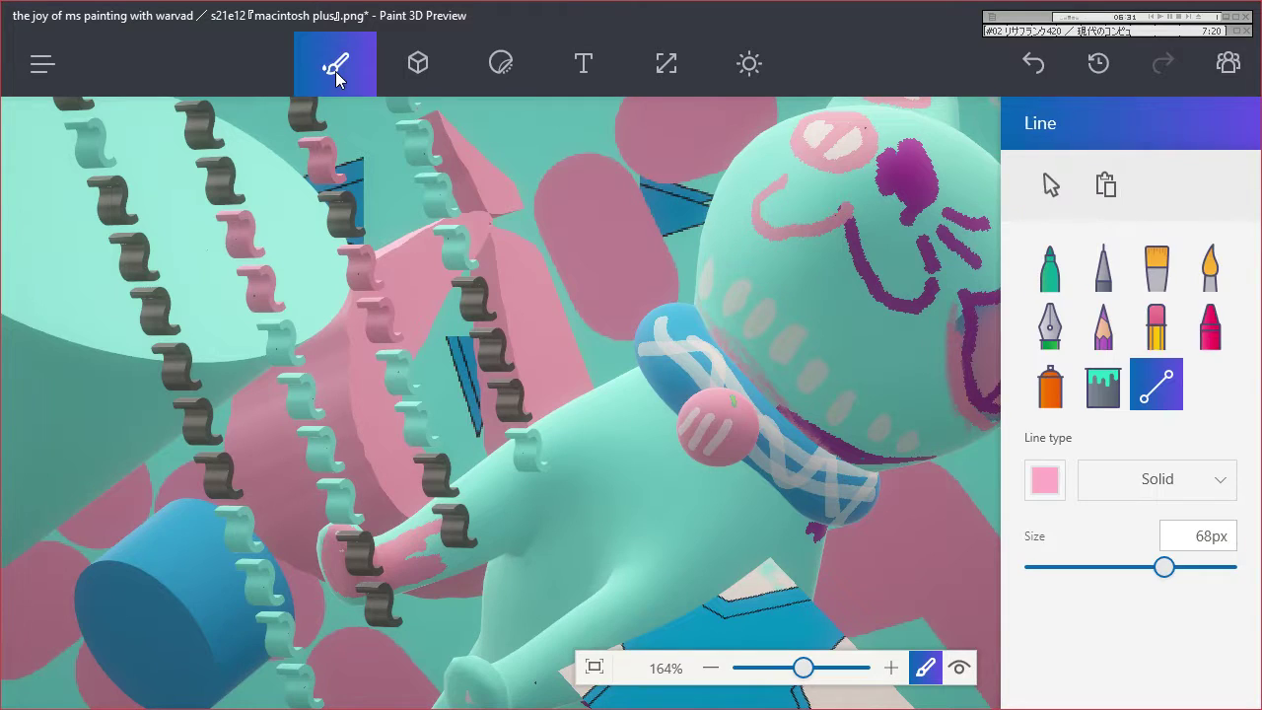
pyautogui.click(1103, 384)
pyautogui.click(1183, 583)
pyautogui.click(503, 394)
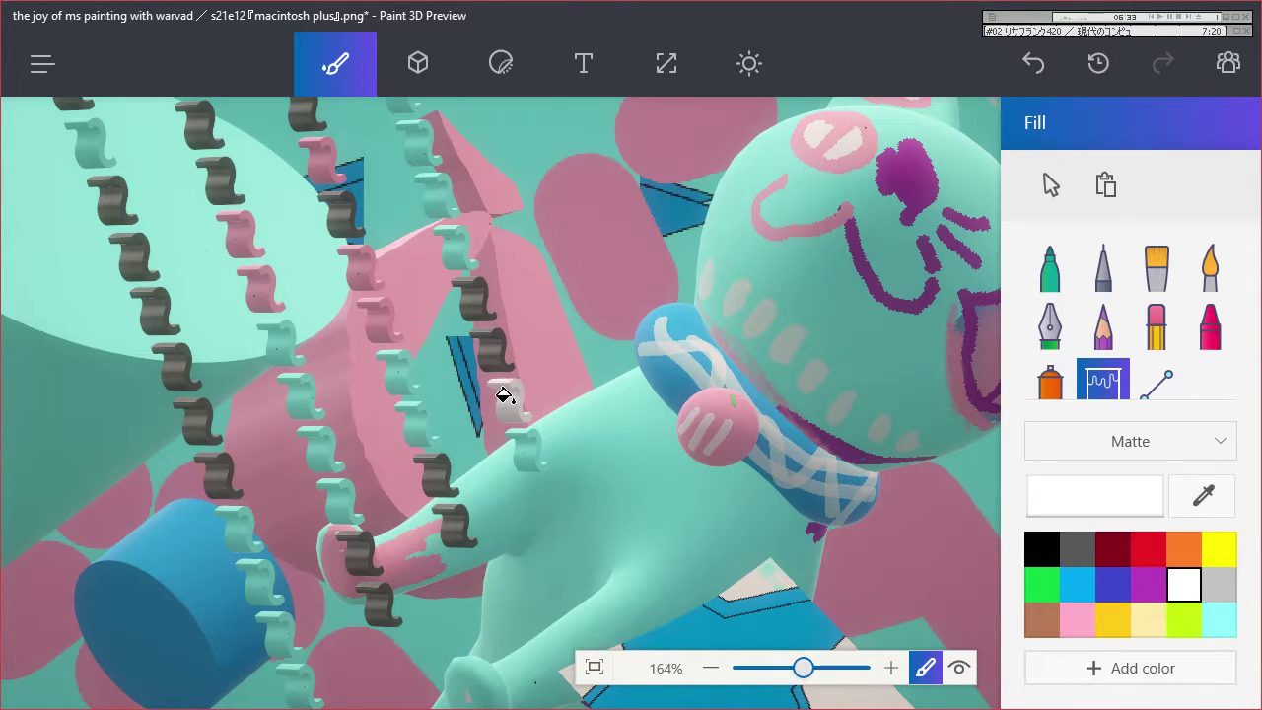
pyautogui.click(490, 347)
pyautogui.click(471, 295)
pyautogui.click(452, 523)
pyautogui.click(437, 473)
pyautogui.click(353, 552)
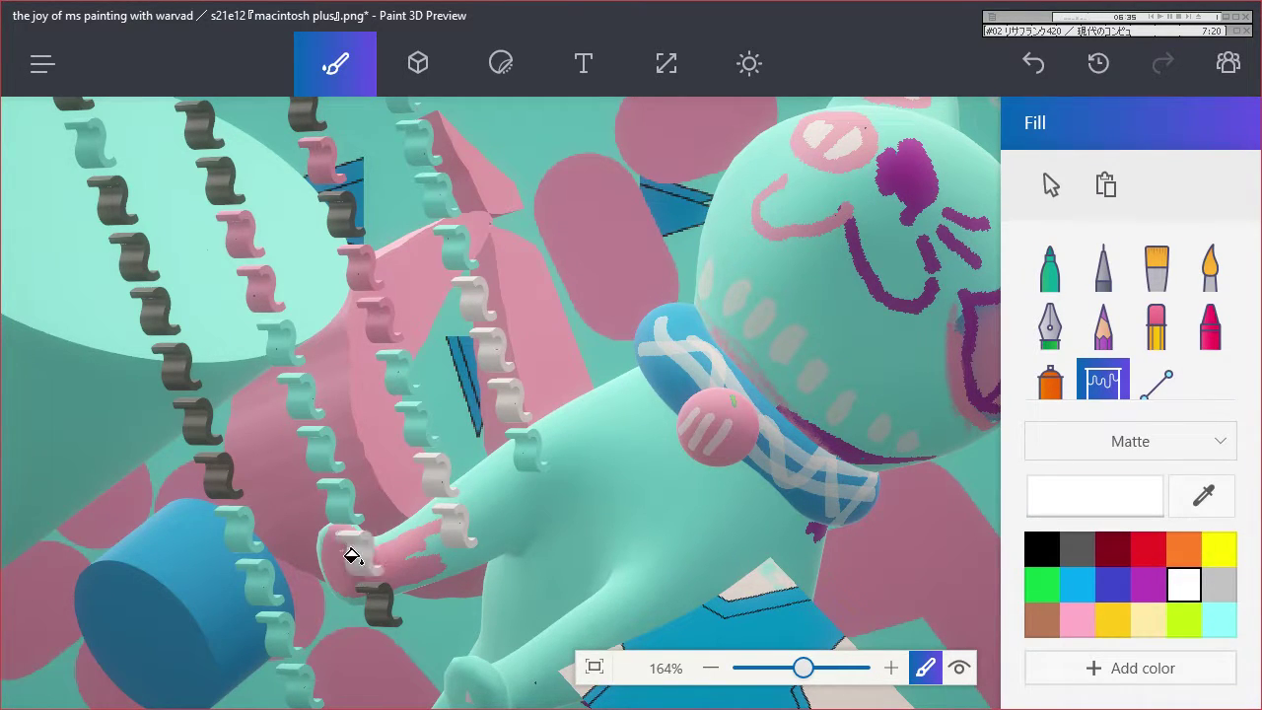
pyautogui.click(378, 601)
pyautogui.click(229, 481)
pyautogui.click(197, 418)
pyautogui.click(175, 364)
pyautogui.click(155, 306)
pyautogui.click(133, 254)
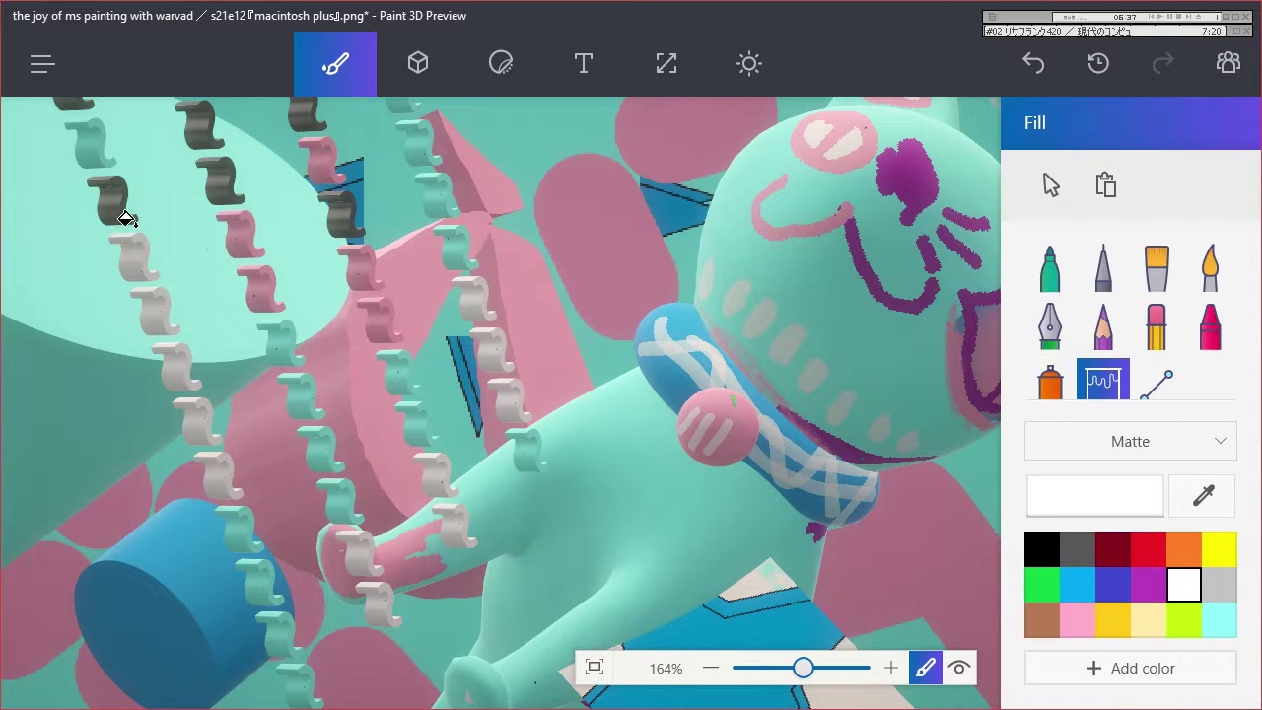
pyautogui.click(124, 216)
pyautogui.click(211, 168)
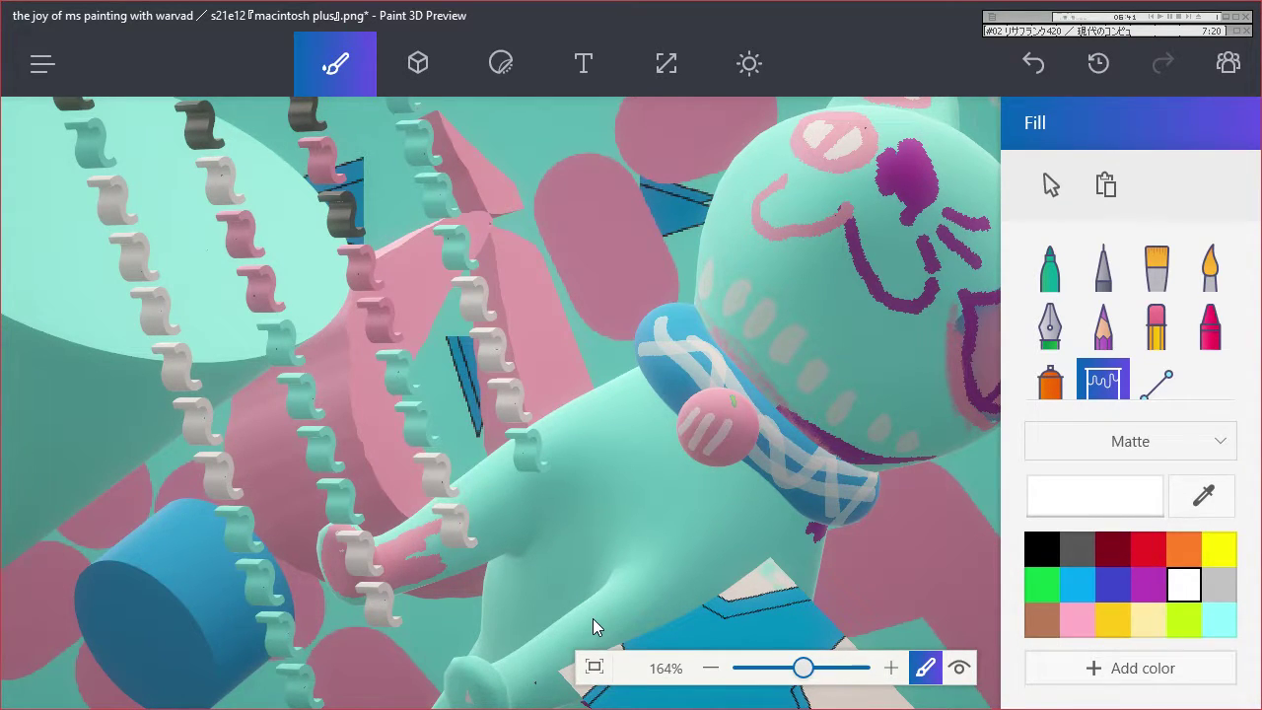
# Shade the cat's paw and outstretched arm with white Crayon and add rows of white stripes across its torso.
pyautogui.click(1210, 335)
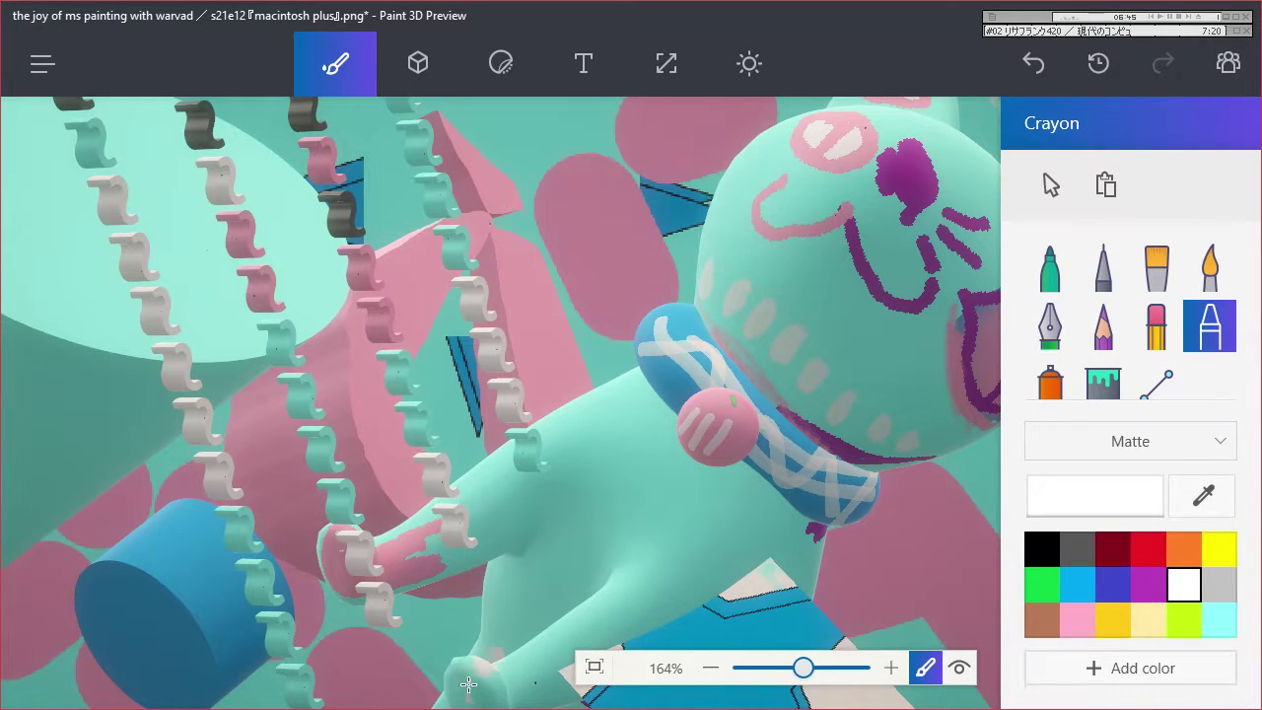
pyautogui.moveTo(469, 693); pyautogui.dragTo(472, 683)
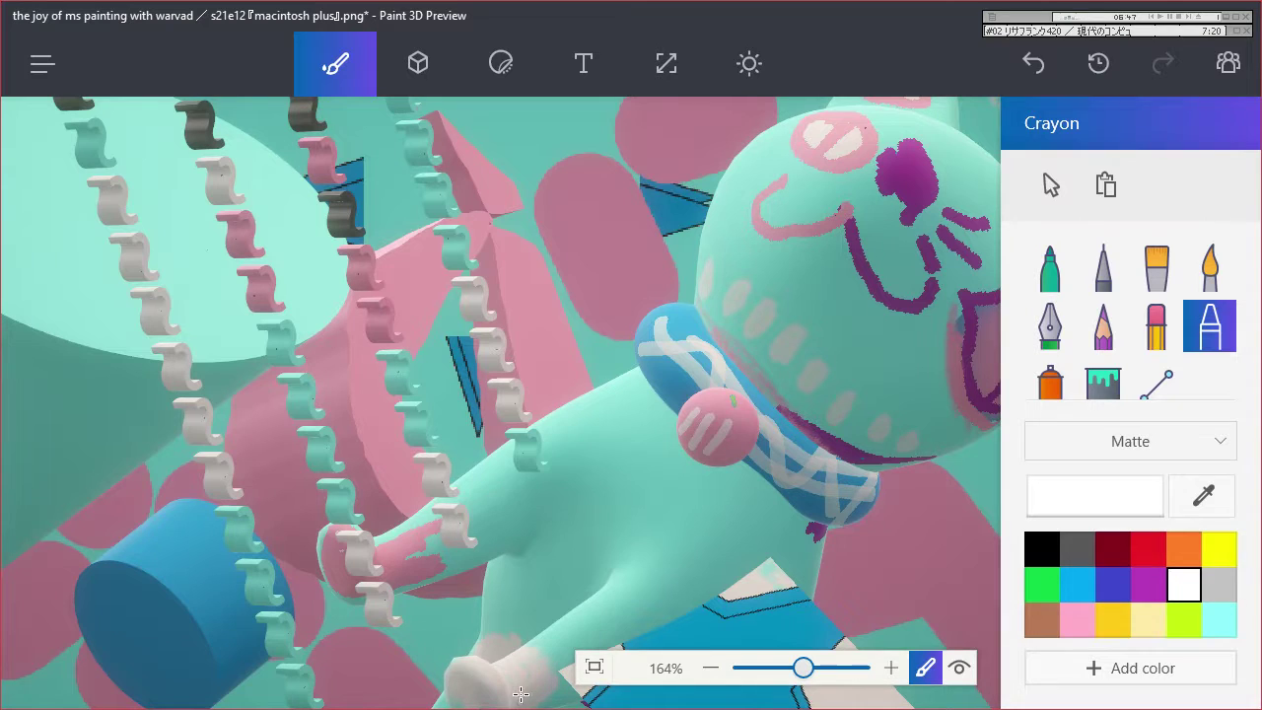
pyautogui.moveTo(412, 536)
pyautogui.mouseDown()
pyautogui.moveTo(382, 566)
pyautogui.moveTo(473, 498)
pyautogui.moveTo(447, 501)
pyautogui.mouseUp()
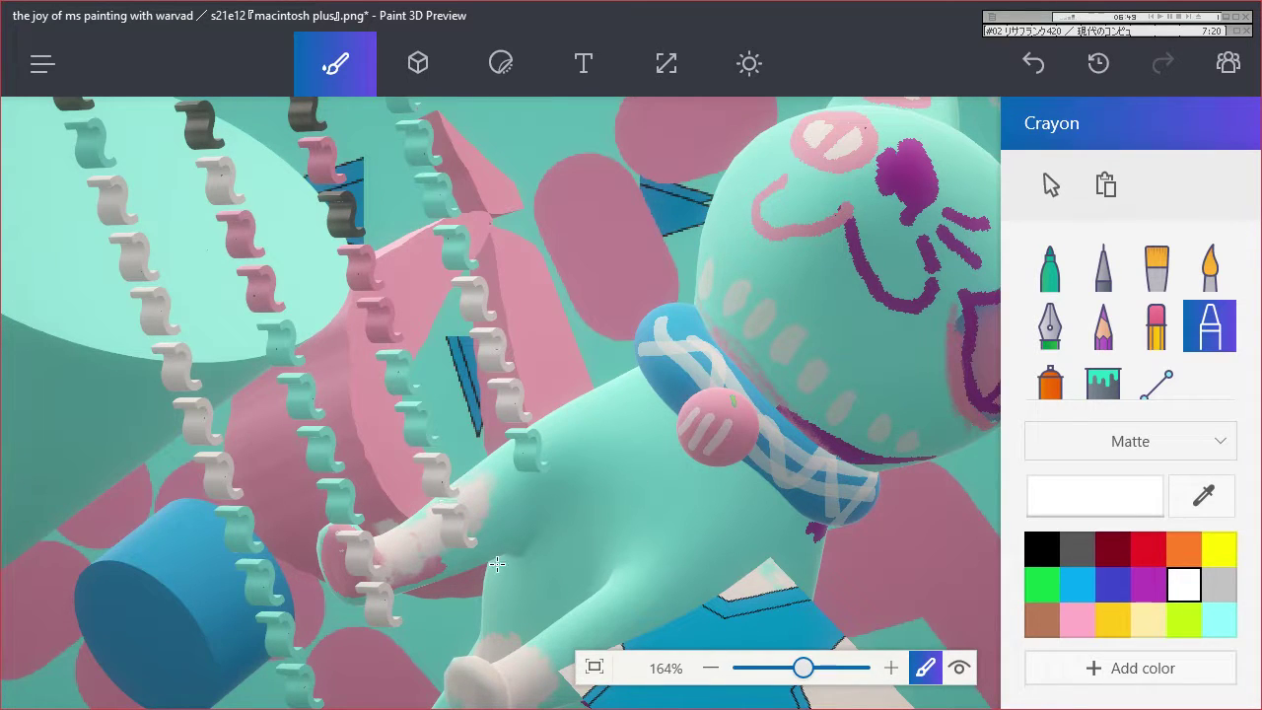
pyautogui.moveTo(497, 563); pyautogui.dragTo(634, 510)
pyautogui.moveTo(528, 600)
pyautogui.mouseDown()
pyautogui.moveTo(679, 558)
pyautogui.moveTo(643, 613)
pyautogui.moveTo(684, 533)
pyautogui.moveTo(665, 492)
pyautogui.moveTo(723, 548)
pyautogui.moveTo(740, 508)
pyautogui.mouseUp()
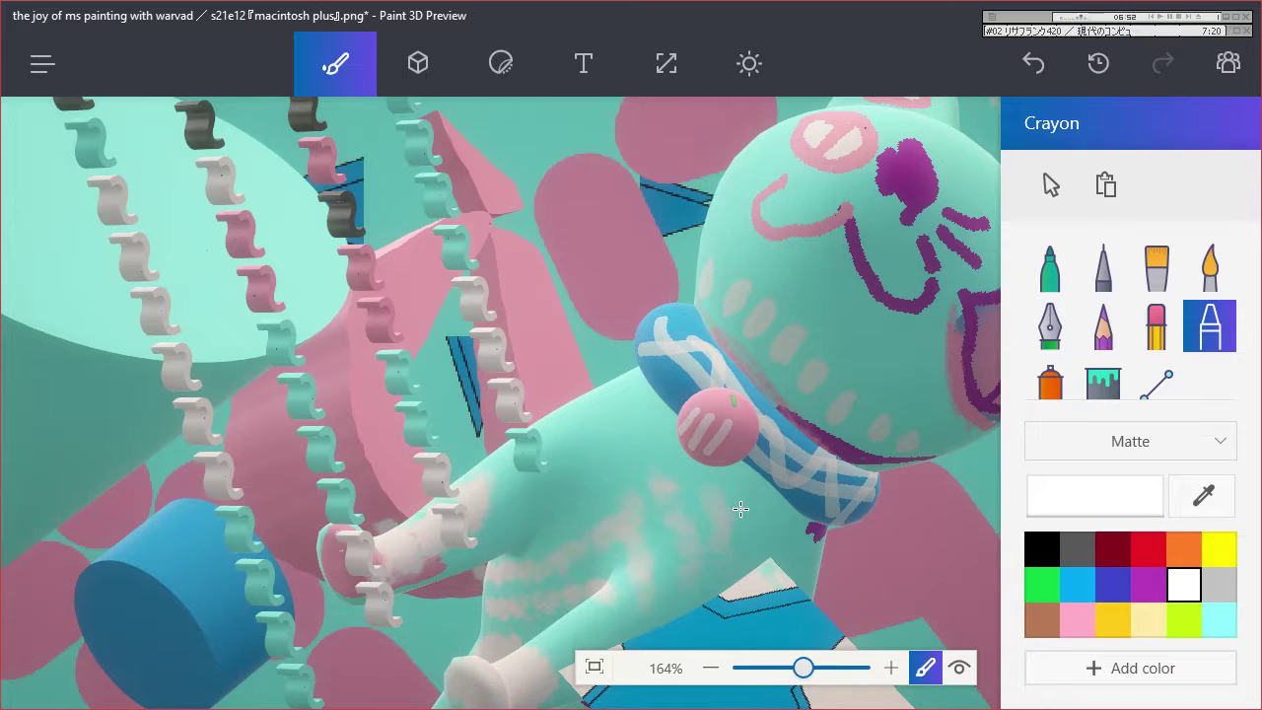
# Add pink Crayon streaks across the cat's chest and shoulder, and draw a pink Pixel pen curve above the doodle.
pyautogui.click(1079, 619)
pyautogui.moveTo(577, 422)
pyautogui.mouseDown()
pyautogui.moveTo(620, 576)
pyautogui.moveTo(663, 614)
pyautogui.moveTo(718, 630)
pyautogui.moveTo(747, 576)
pyautogui.moveTo(685, 556)
pyautogui.moveTo(611, 390)
pyautogui.mouseUp()
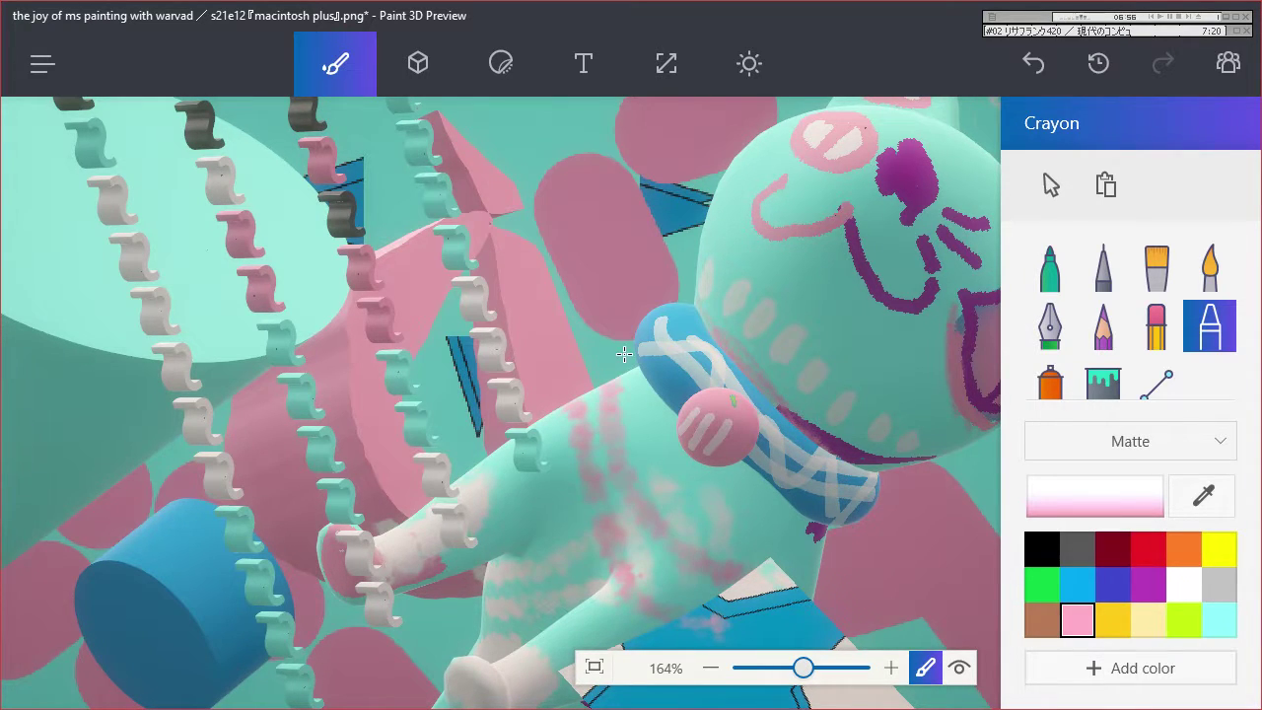
pyautogui.click(1102, 268)
pyautogui.moveTo(557, 130); pyautogui.dragTo(493, 161)
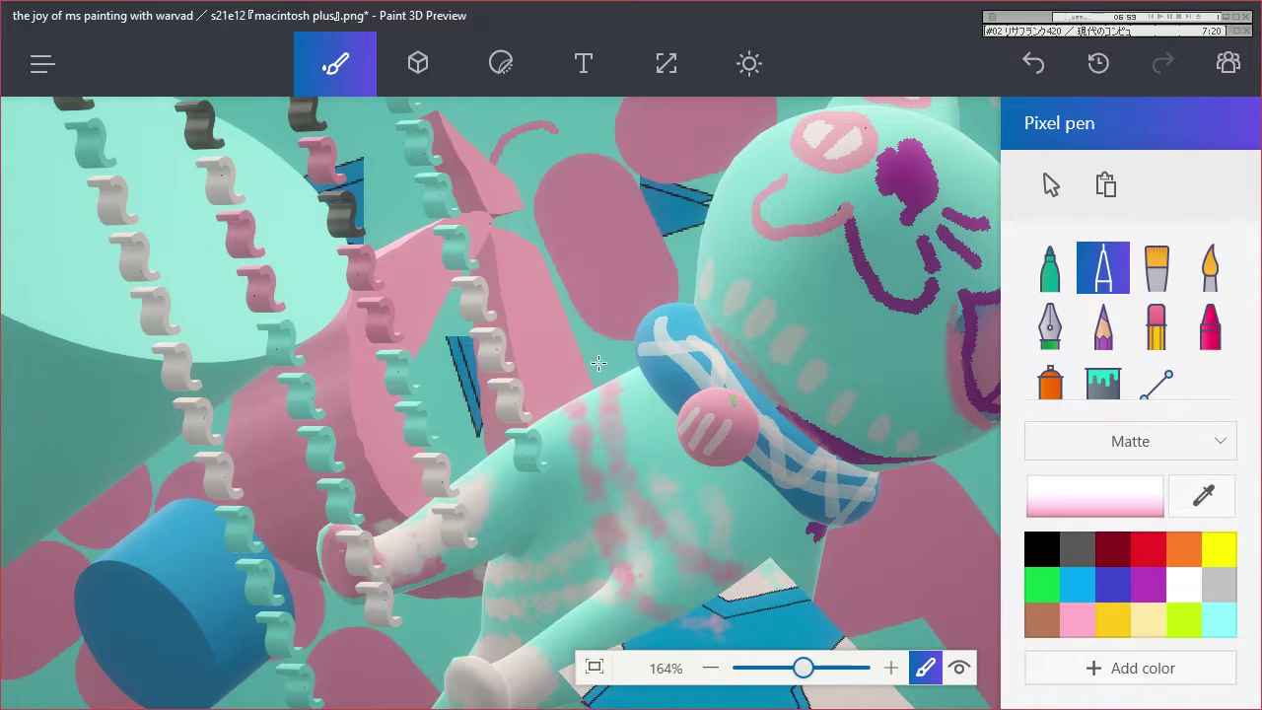
# Extend the pink Pixel pen lines around the upper pink ovals, and draw purple outlines over the lower pink oval and blue star.
pyautogui.moveTo(682, 300)
pyautogui.mouseDown()
pyautogui.moveTo(656, 181)
pyautogui.moveTo(517, 186)
pyautogui.mouseUp()
pyautogui.moveTo(639, 183); pyautogui.dragTo(549, 127)
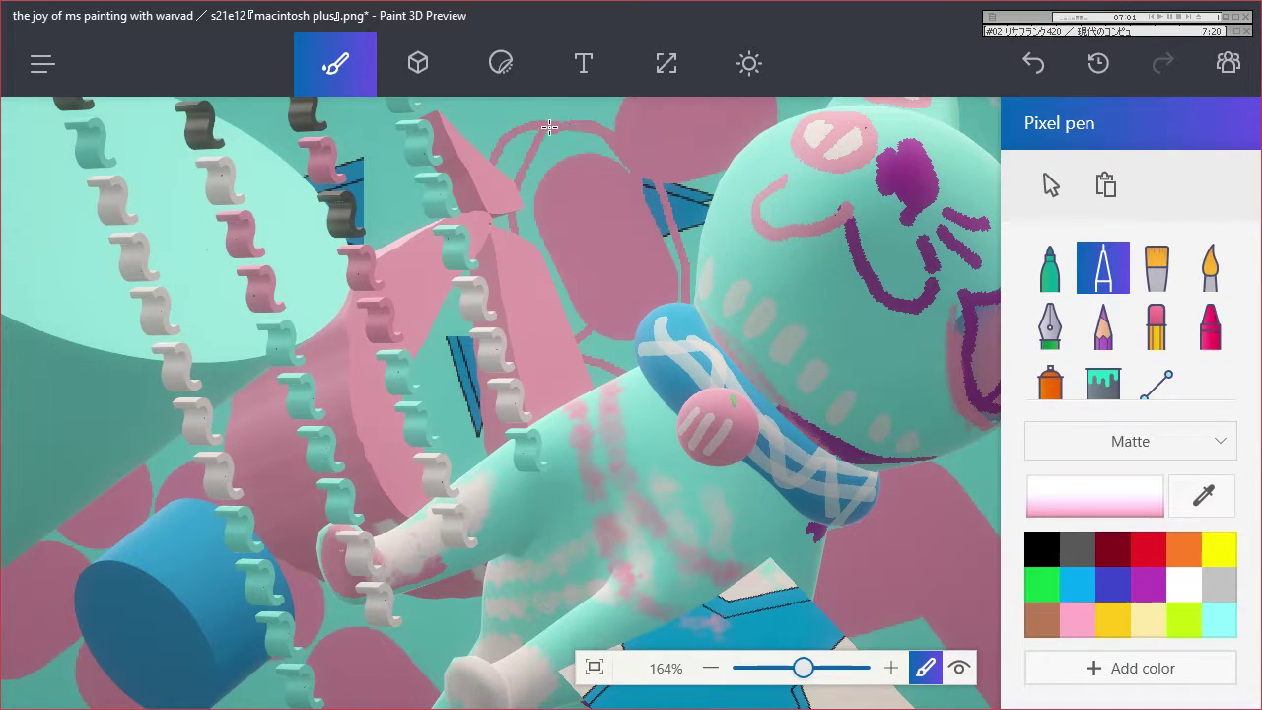
pyautogui.click(1148, 583)
pyautogui.moveTo(929, 529)
pyautogui.mouseDown()
pyautogui.moveTo(869, 584)
pyautogui.moveTo(898, 641)
pyautogui.mouseUp()
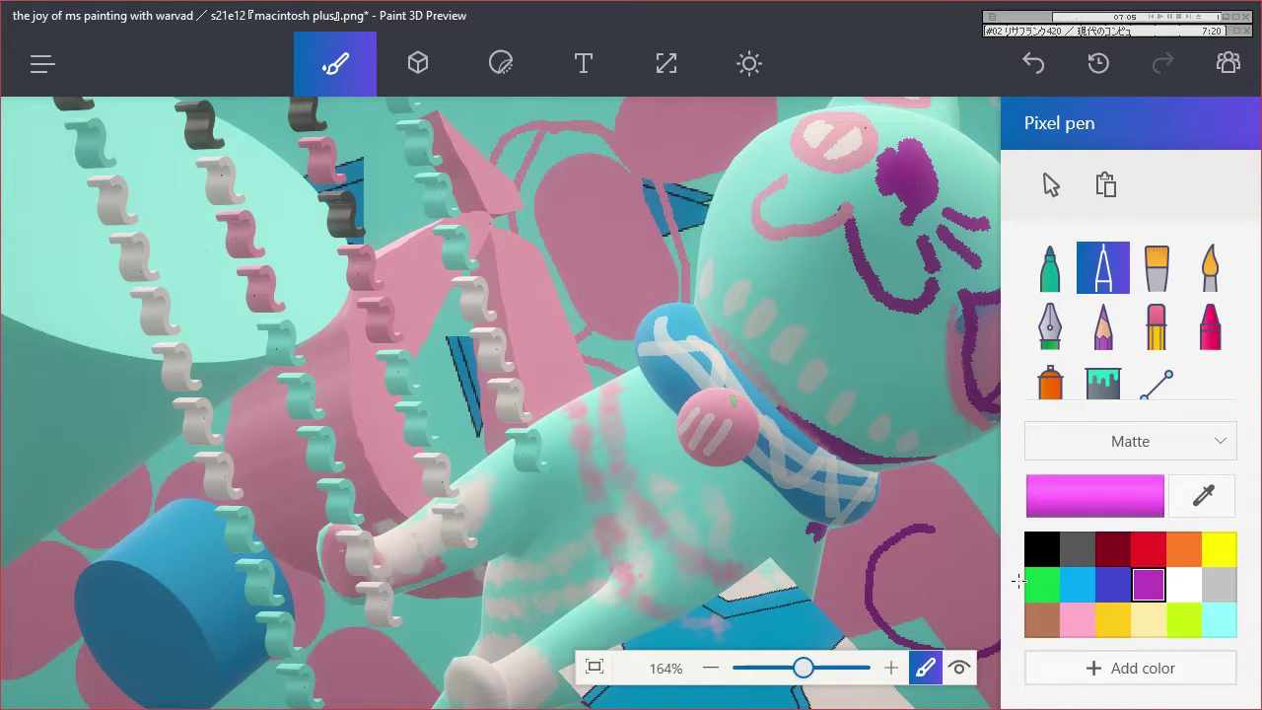
pyautogui.moveTo(997, 560)
pyautogui.mouseDown()
pyautogui.moveTo(962, 551)
pyautogui.moveTo(929, 565)
pyautogui.moveTo(951, 658)
pyautogui.mouseUp()
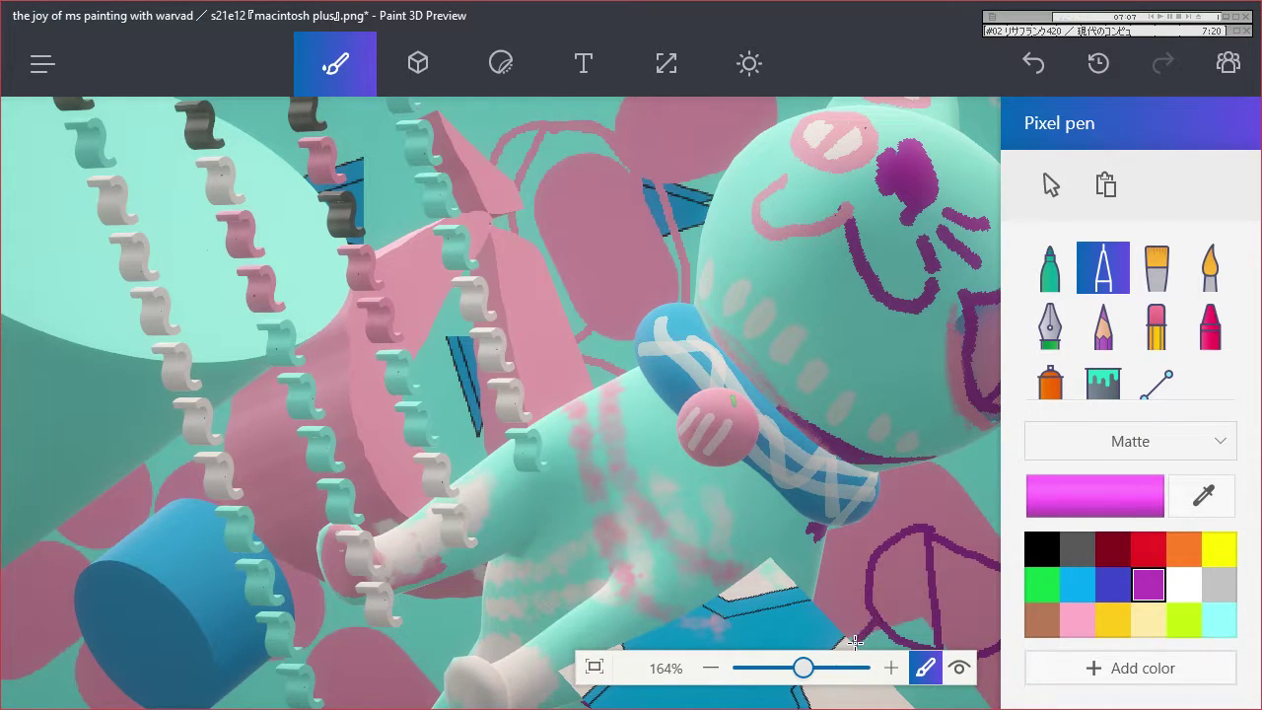
pyautogui.moveTo(789, 624); pyautogui.dragTo(809, 637)
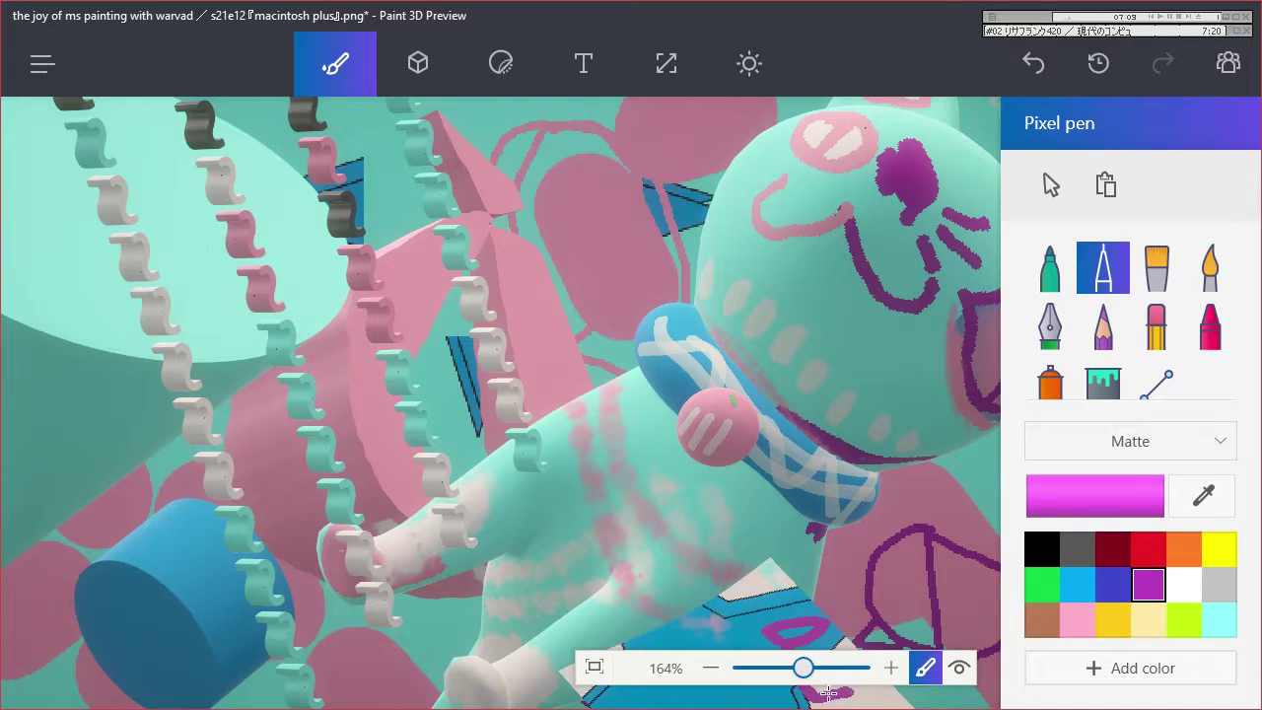
# Draw a blue cat-head shape with two pointed ears over the cone using the soft edge 3D doodle.
pyautogui.click(414, 65)
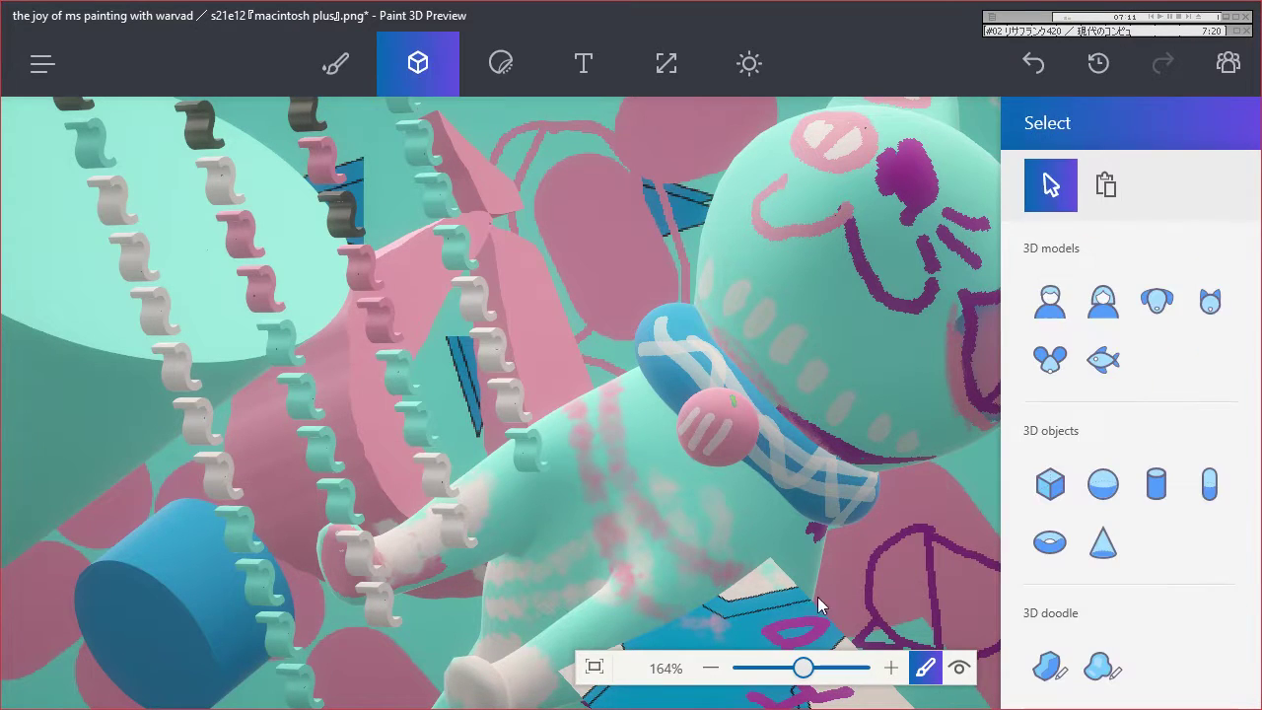
pyautogui.click(1112, 678)
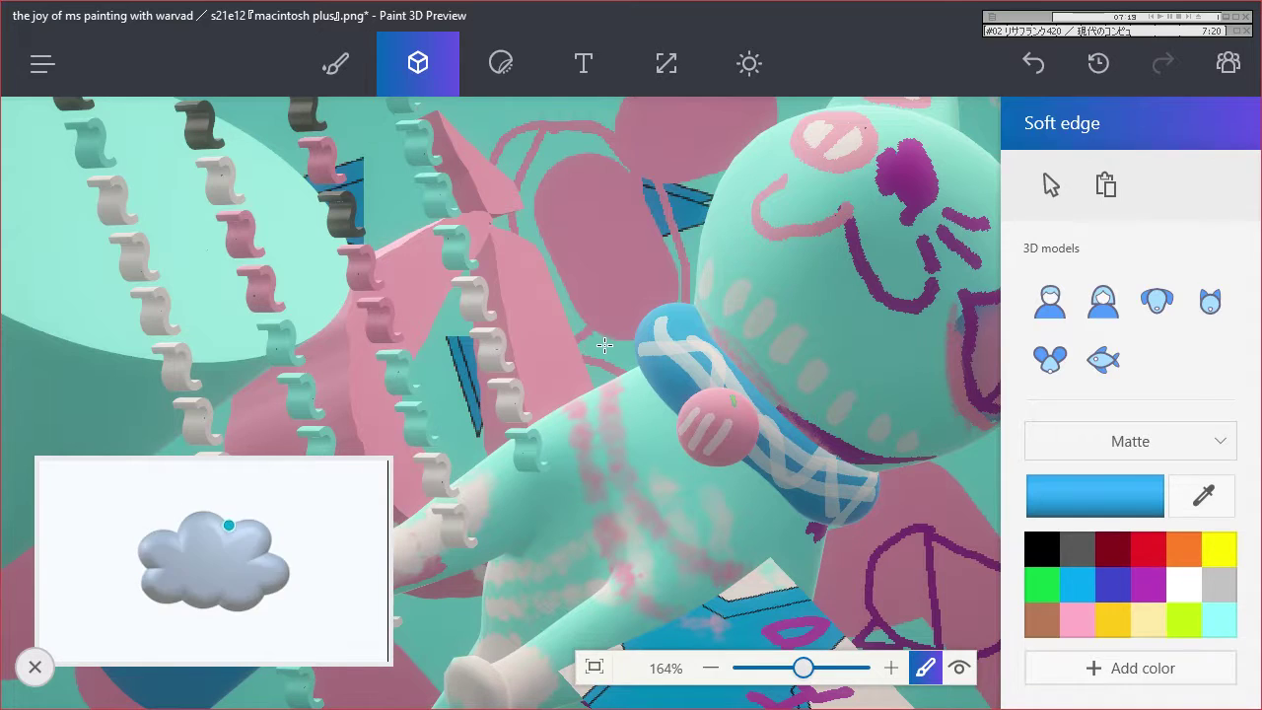
pyautogui.click(175, 185)
pyautogui.click(124, 148)
pyautogui.click(102, 210)
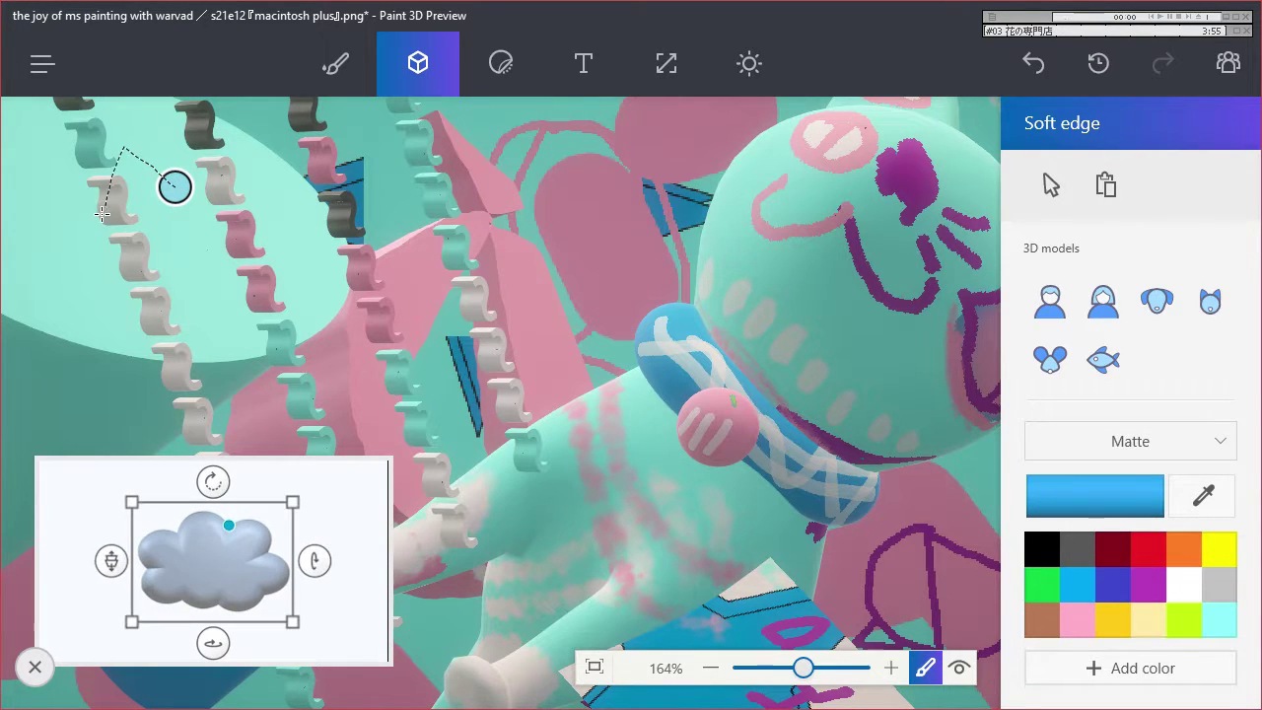
pyautogui.click(175, 185)
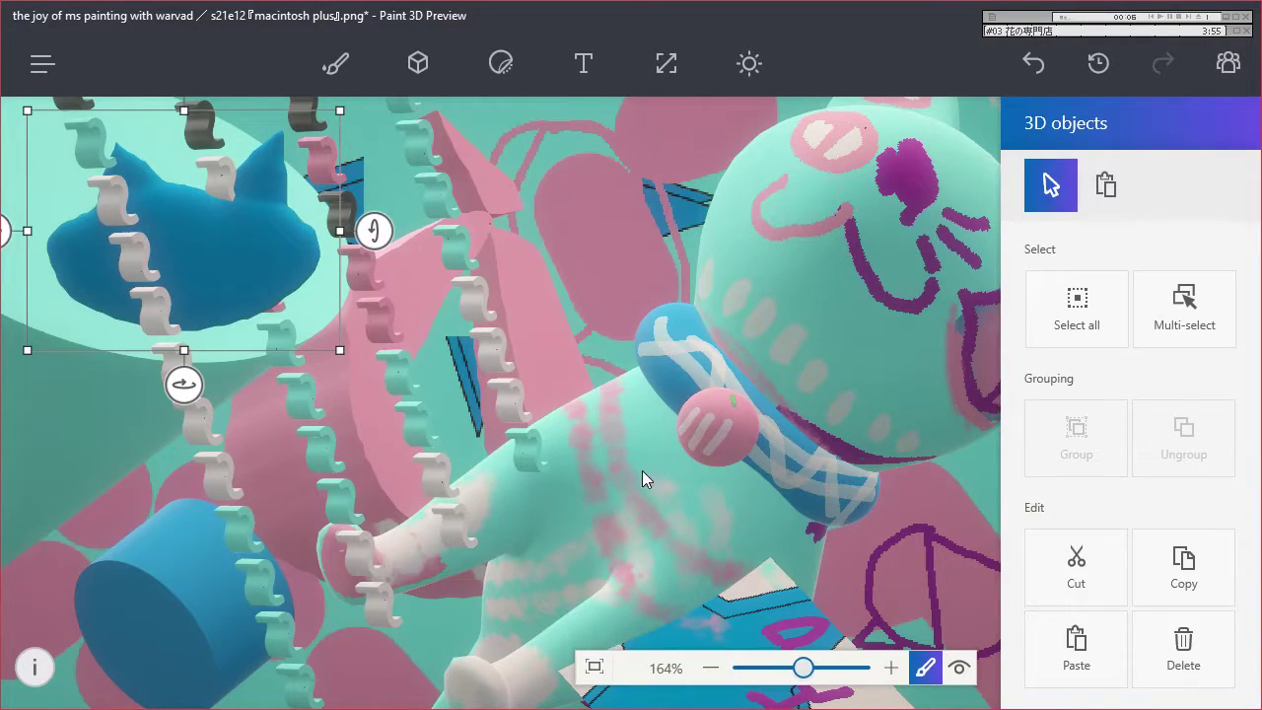
# Turn the blue cat head about its vertical axis, move it onto the pink doodle's edge, and push it behind the tildes.
pyautogui.moveTo(248, 264); pyautogui.dragTo(282, 327)
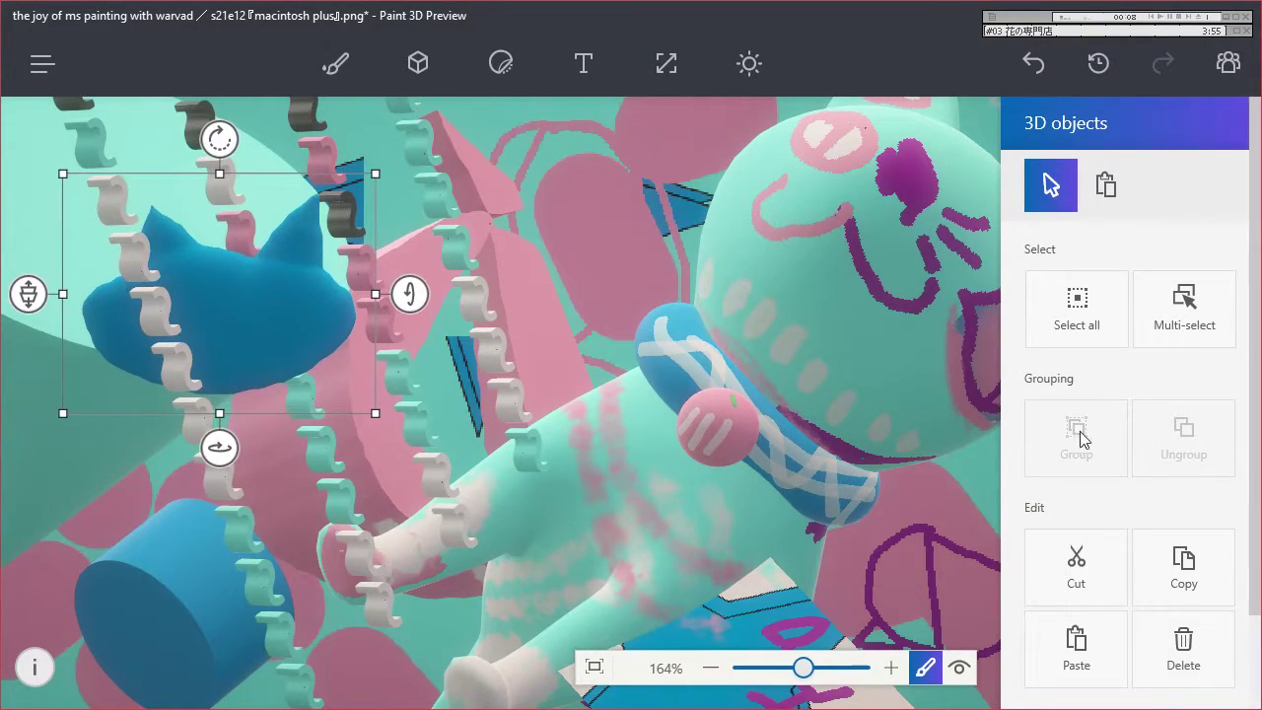
pyautogui.moveTo(227, 451); pyautogui.dragTo(1257, 463)
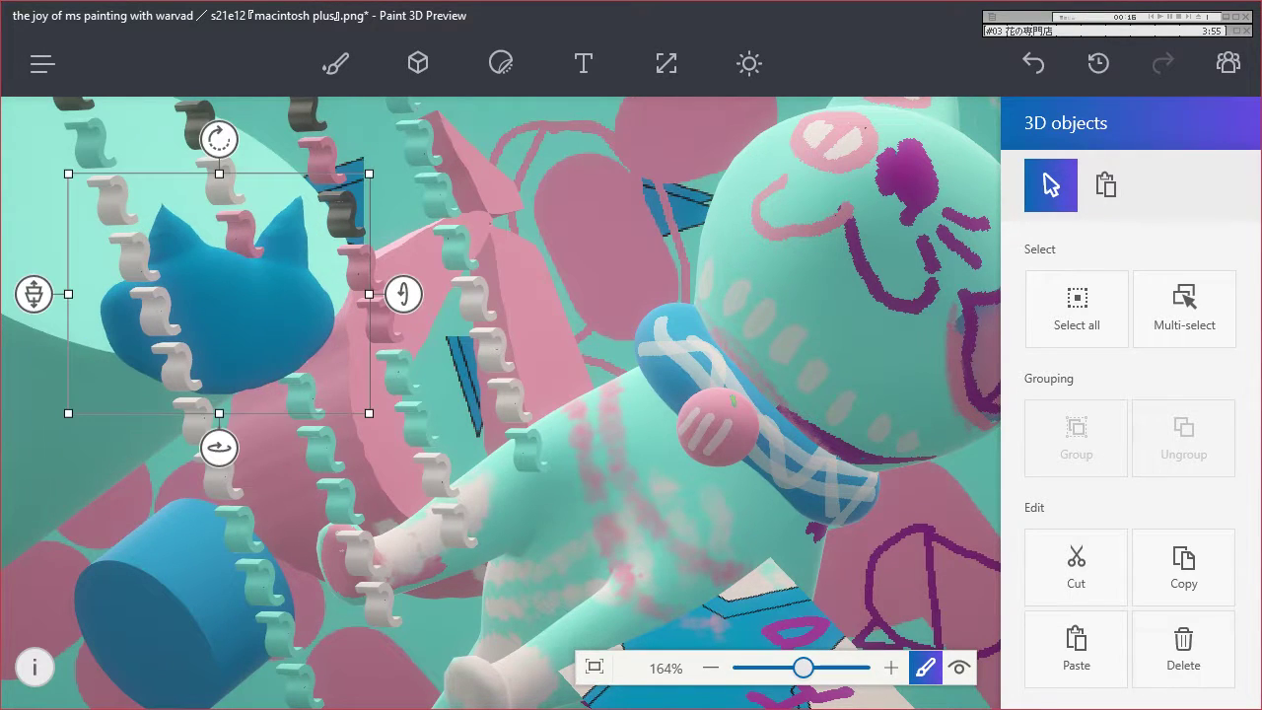
pyautogui.moveTo(235, 301); pyautogui.dragTo(341, 335)
pyautogui.moveTo(135, 327); pyautogui.dragTo(182, 513)
pyautogui.moveTo(114, 328); pyautogui.dragTo(113, 135)
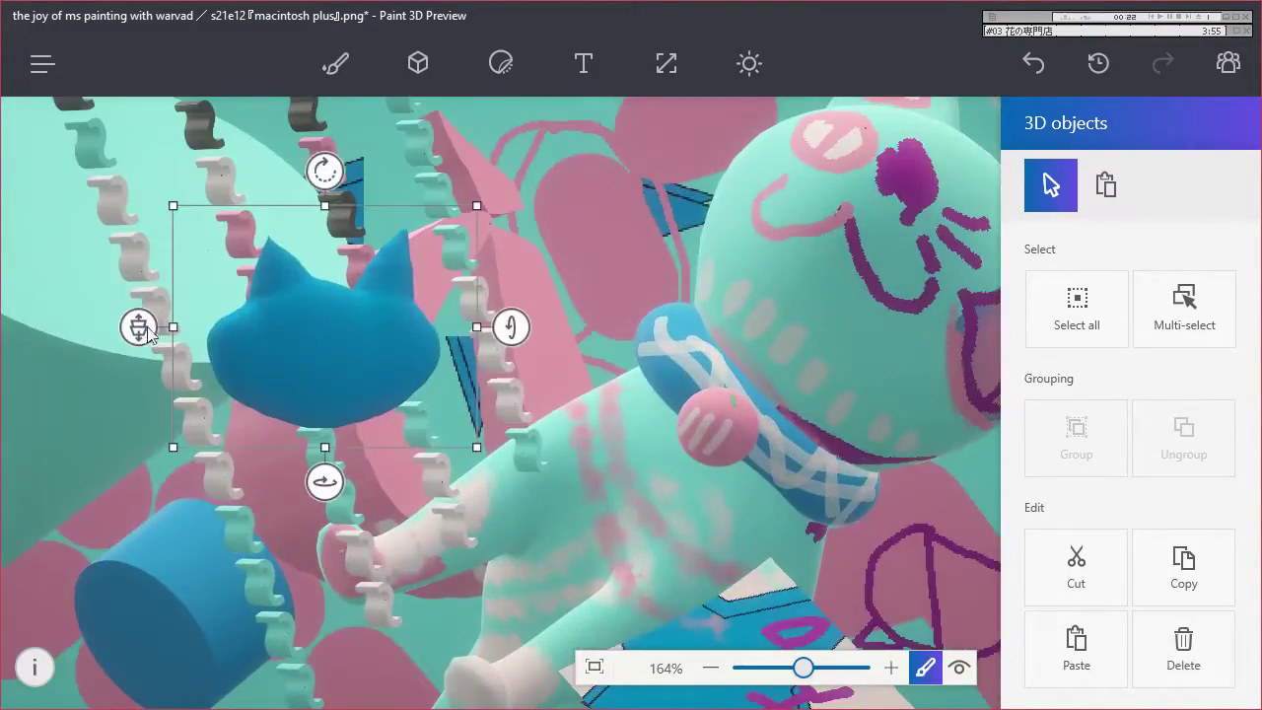
pyautogui.moveTo(138, 331); pyautogui.dragTo(138, 180)
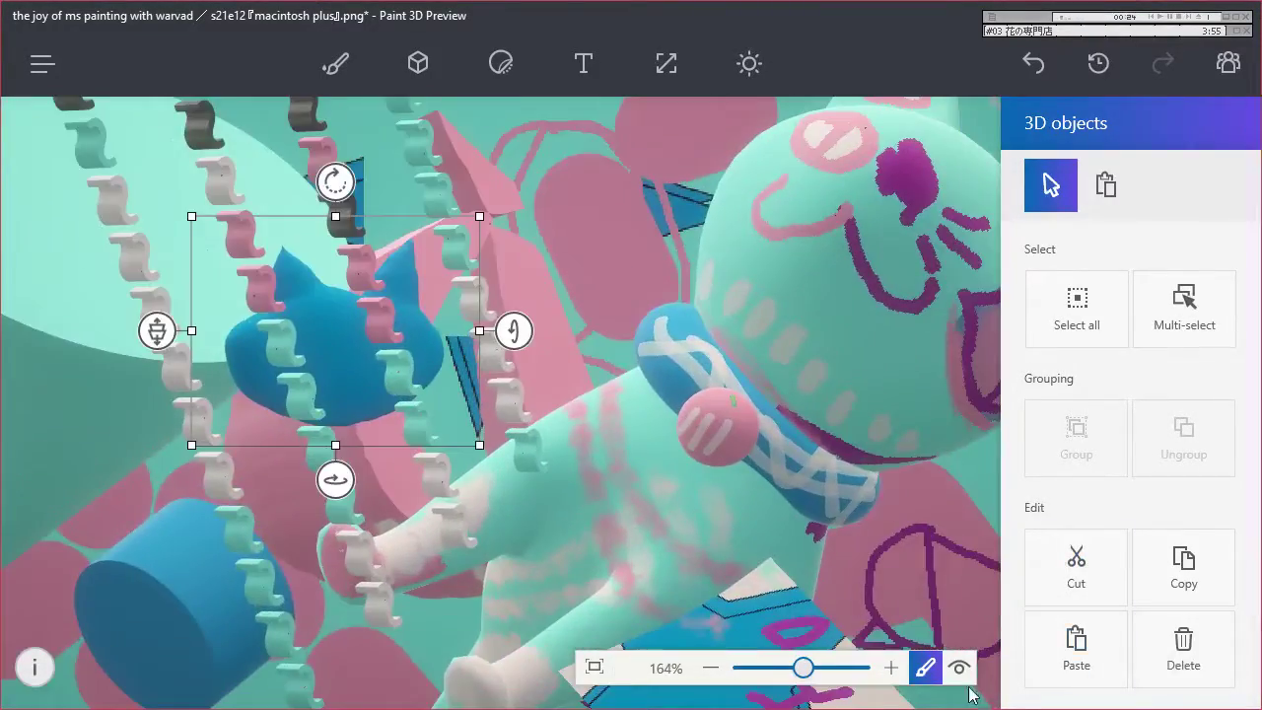
# Examine the cat head's placement among the tildes and doodle from another angle in 3D view.
pyautogui.click(958, 667)
pyautogui.moveTo(698, 497); pyautogui.dragTo(789, 652)
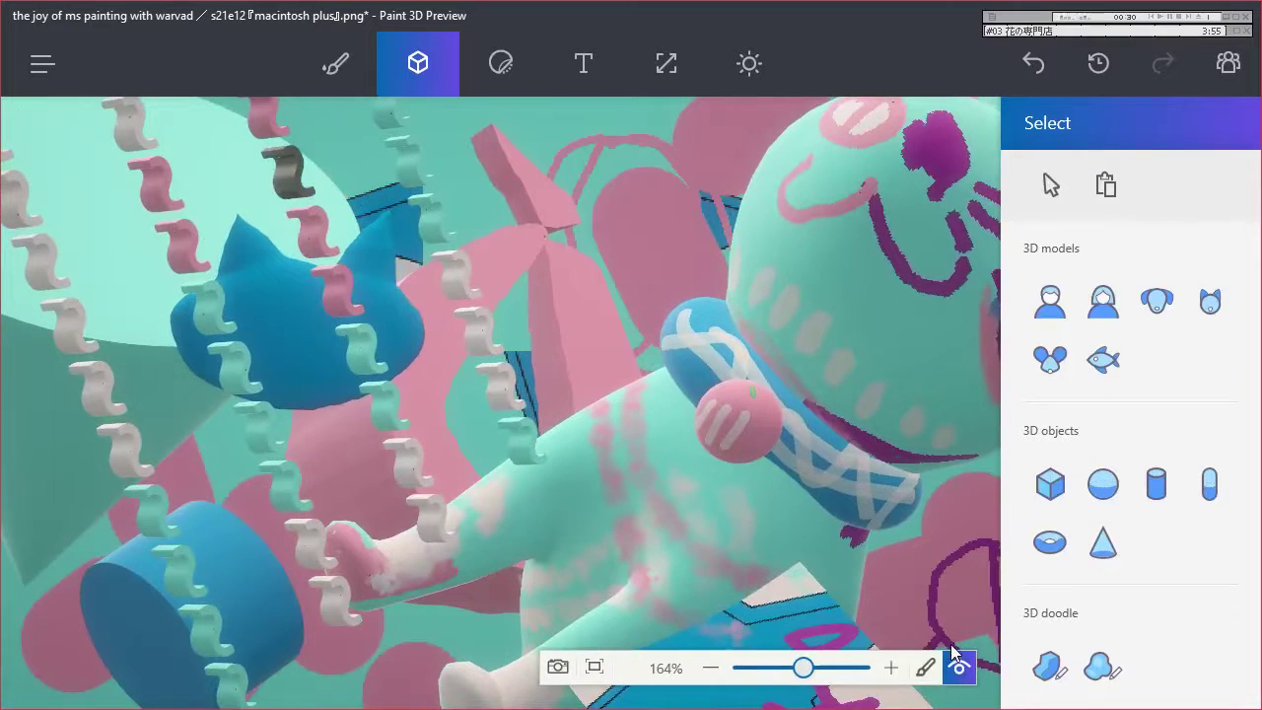
pyautogui.click(954, 655)
# Choose the Fill tool with the matte light turquoise color.
pyautogui.click(326, 69)
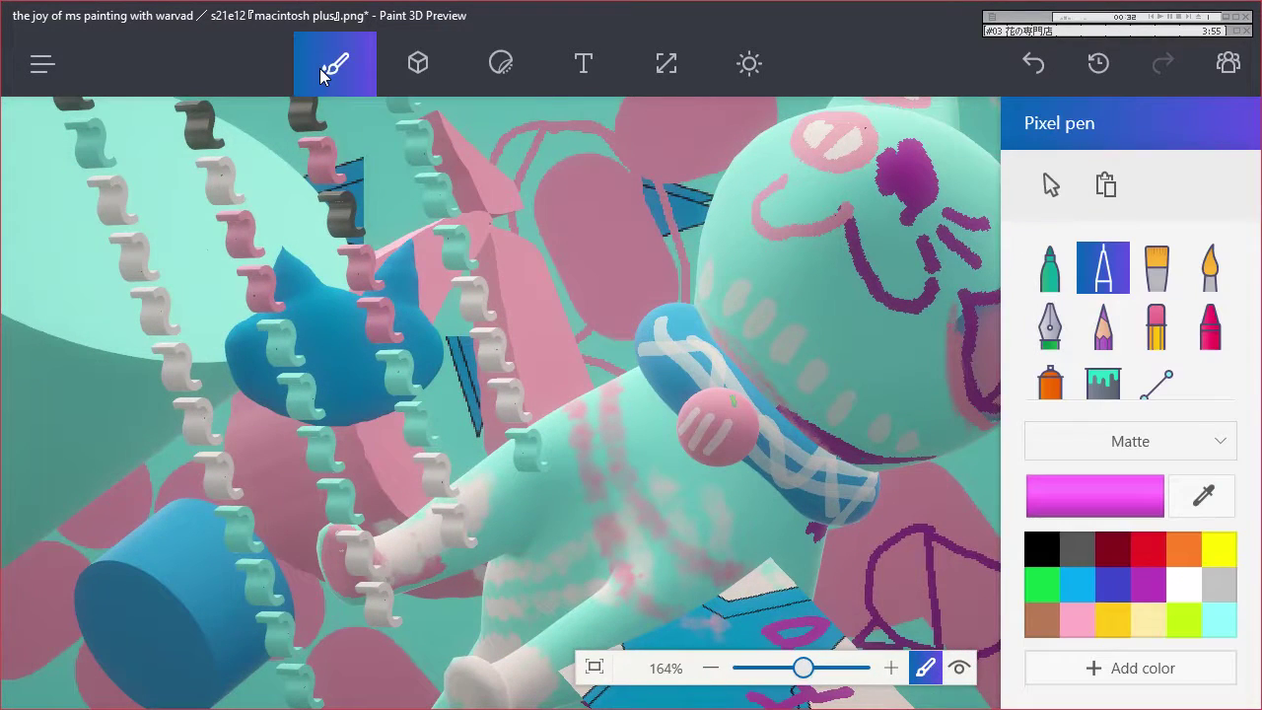
pyautogui.click(1186, 584)
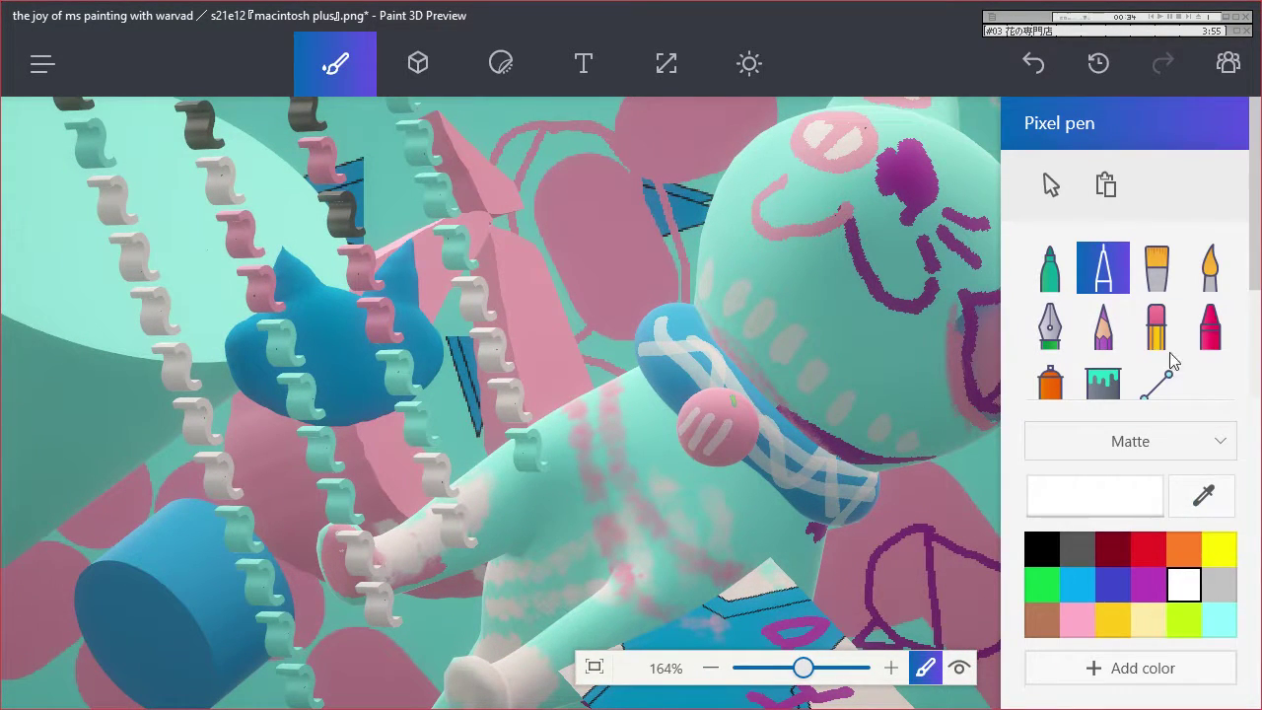
pyautogui.click(1103, 380)
pyautogui.click(1078, 619)
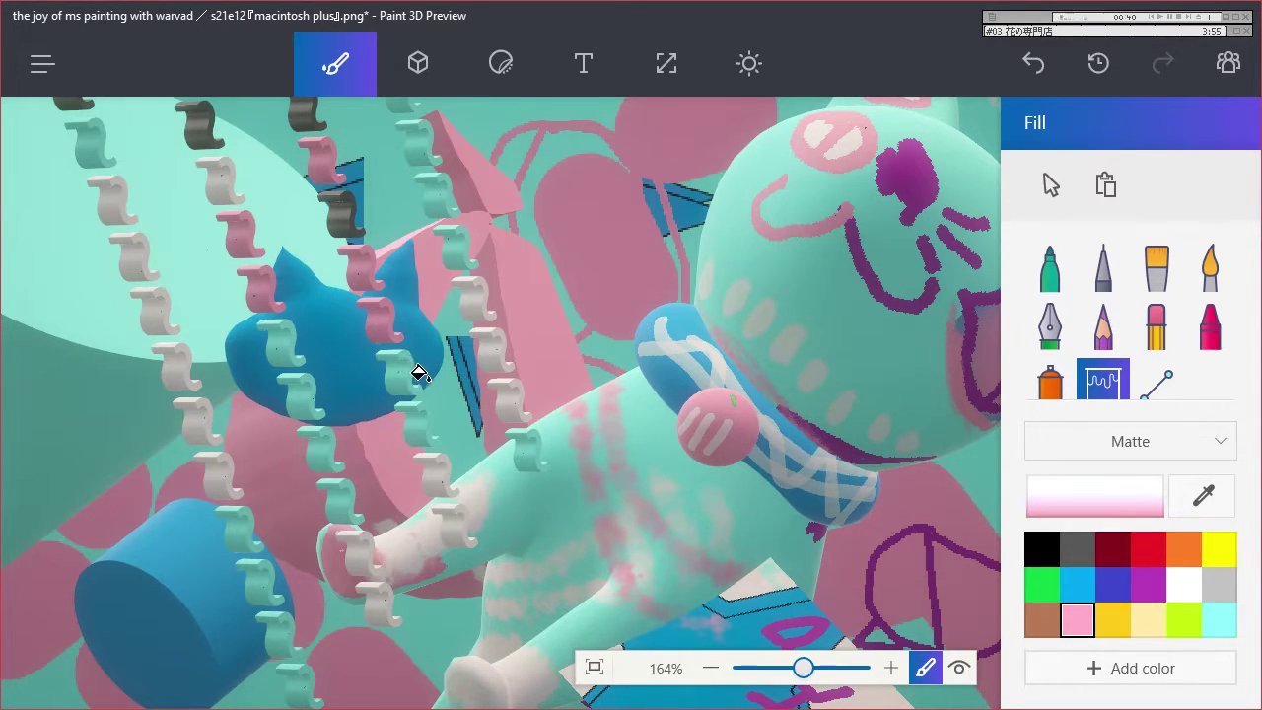
pyautogui.click(1219, 621)
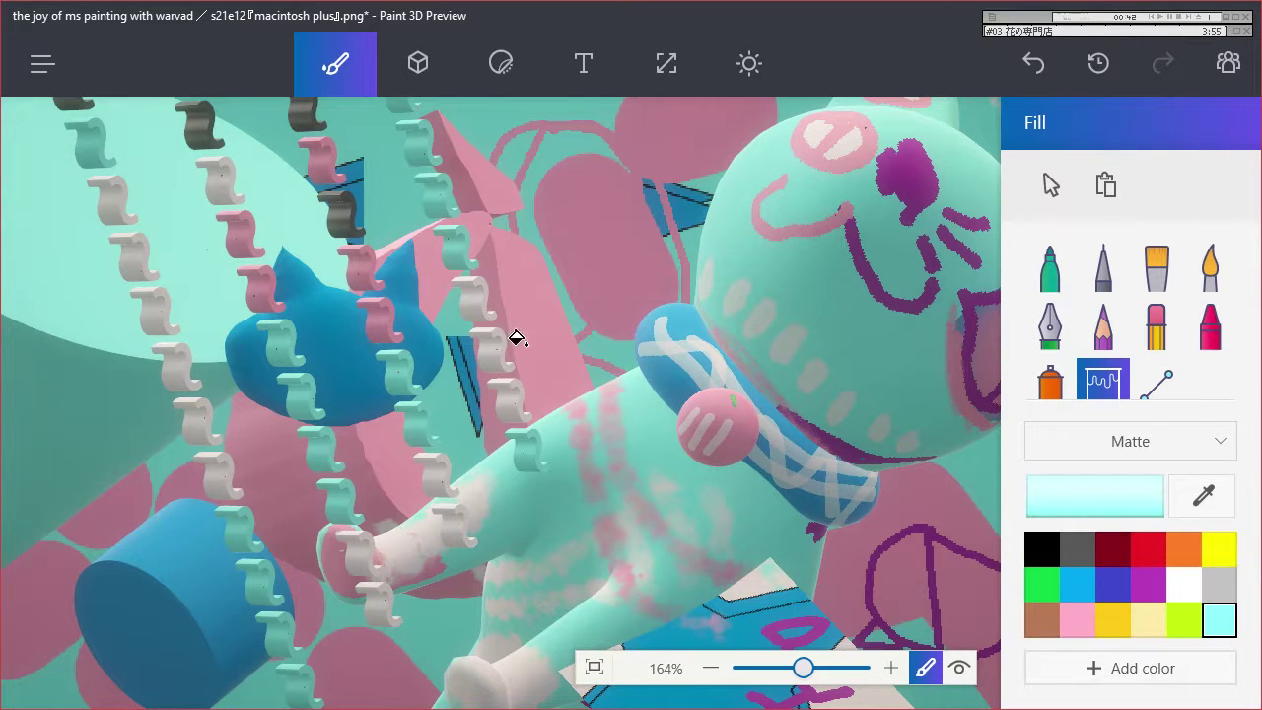
# Move the tilde text onto the cone and cylinder, and place the blue cat head above the cat's outstretched arm.
pyautogui.click(417, 63)
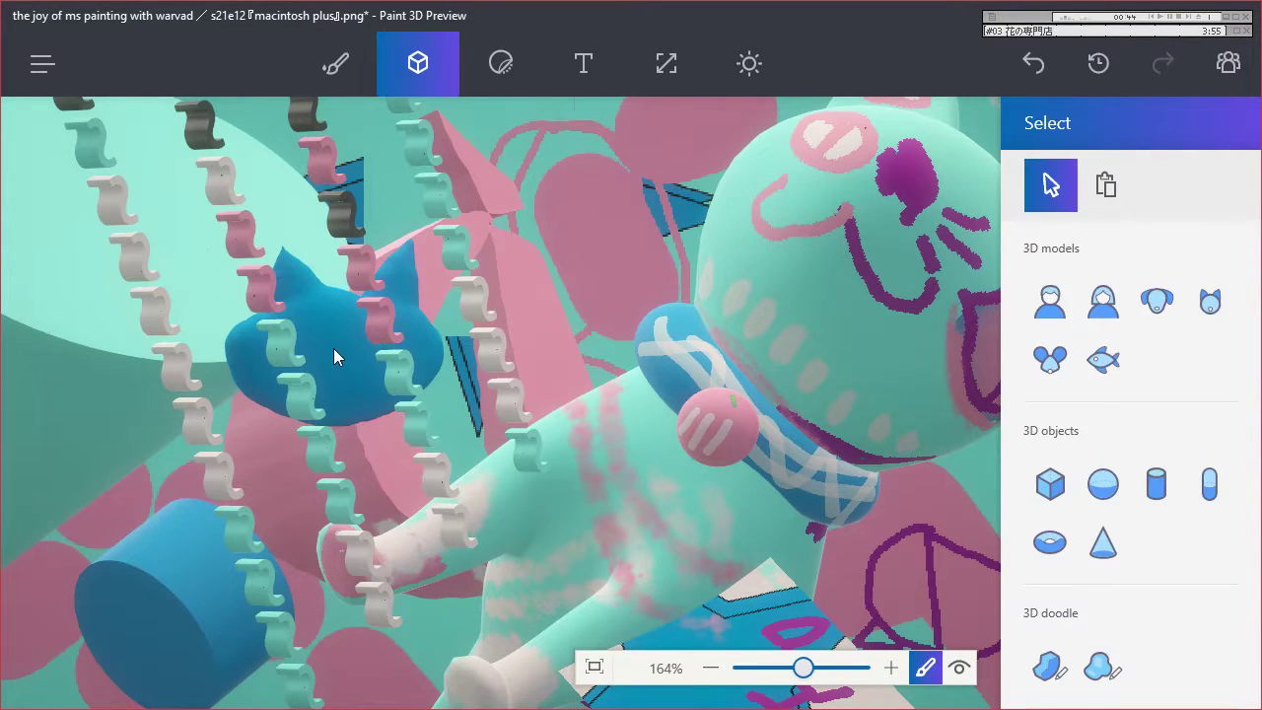
pyautogui.click(408, 403)
pyautogui.moveTo(408, 403); pyautogui.dragTo(356, 288)
pyautogui.moveTo(408, 353); pyautogui.dragTo(472, 416)
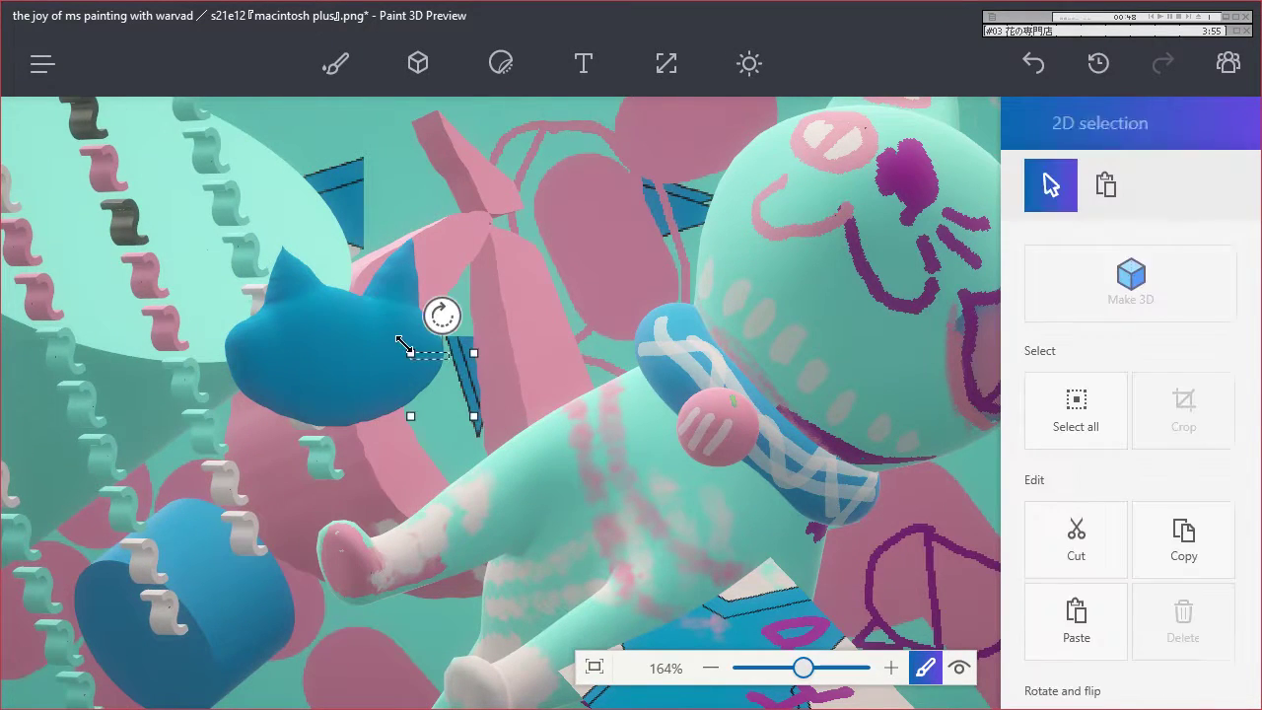
pyautogui.click(392, 319)
pyautogui.moveTo(366, 332); pyautogui.dragTo(460, 381)
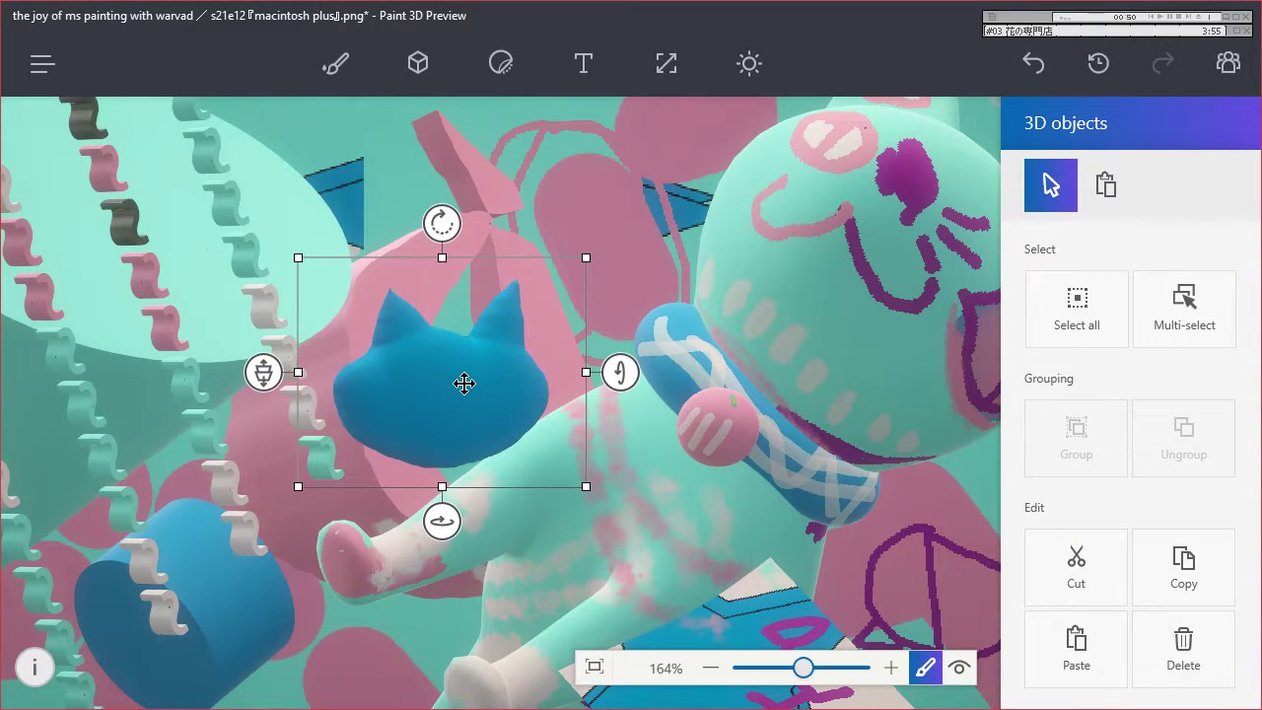
# Recolor the blue cat head with the Fill tool, trying pink before settling on light turquoise.
pyautogui.click(337, 66)
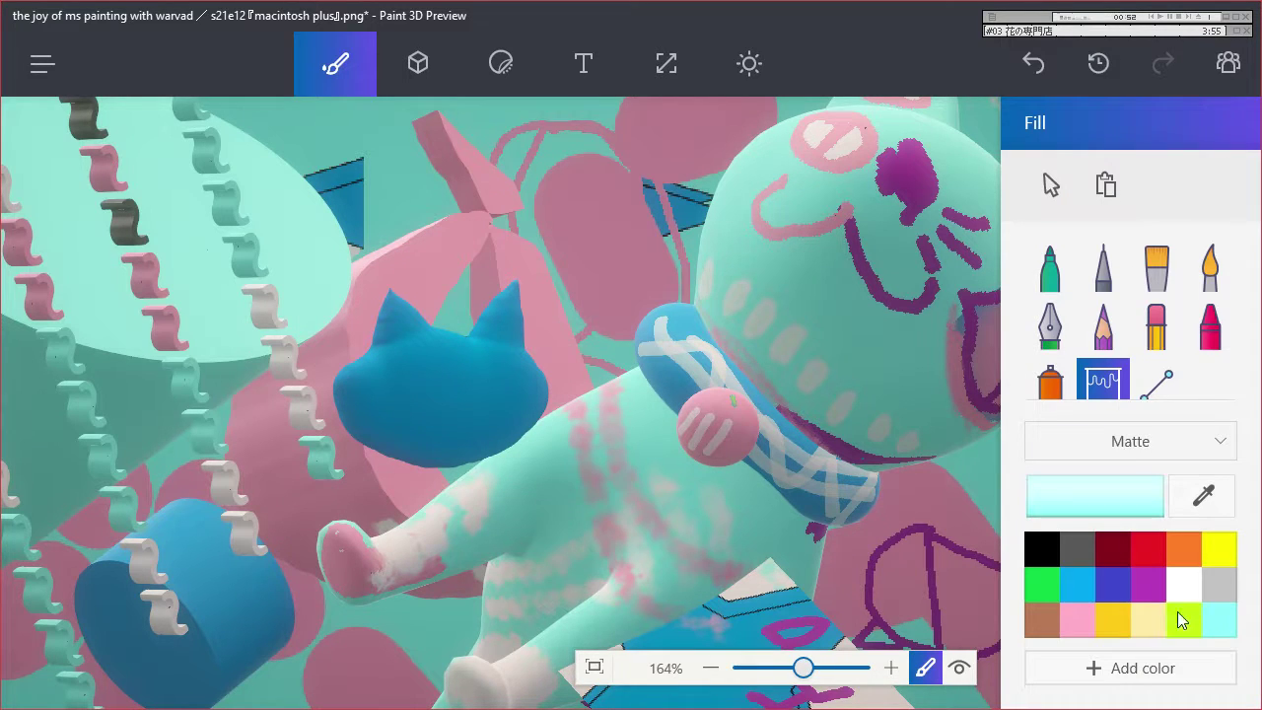
pyautogui.click(1076, 619)
pyautogui.click(479, 414)
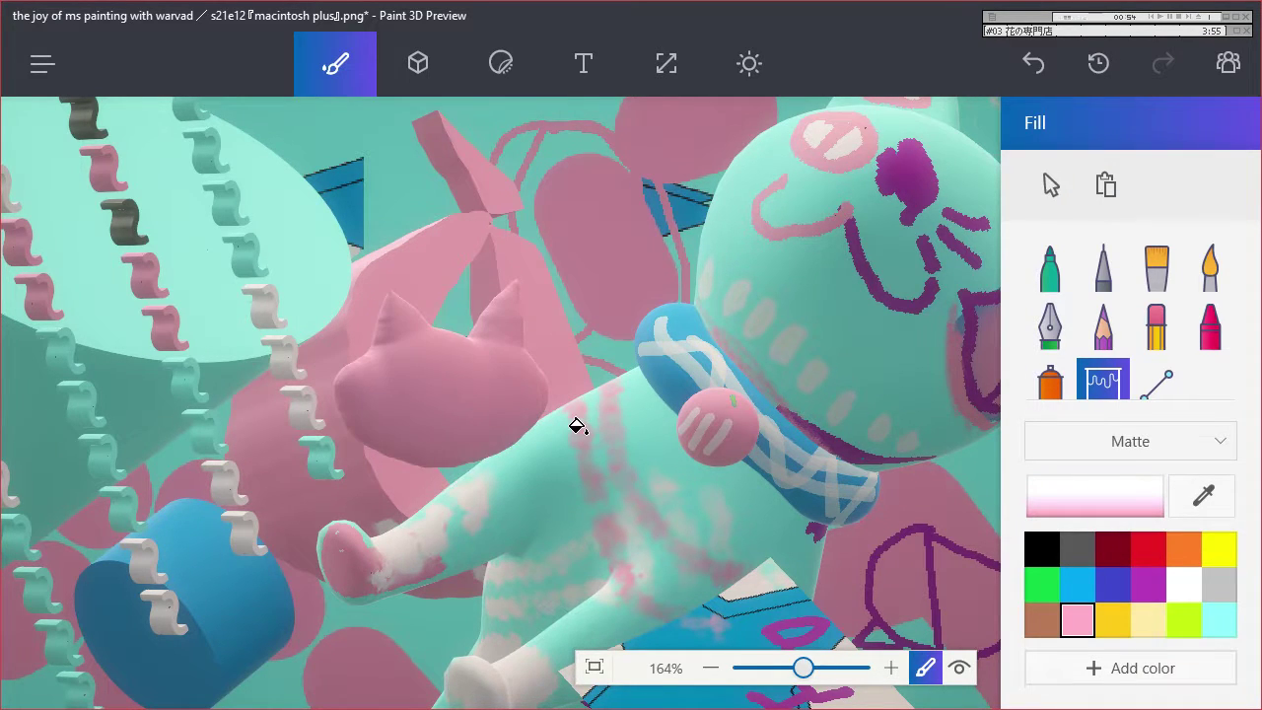
pyautogui.click(1184, 585)
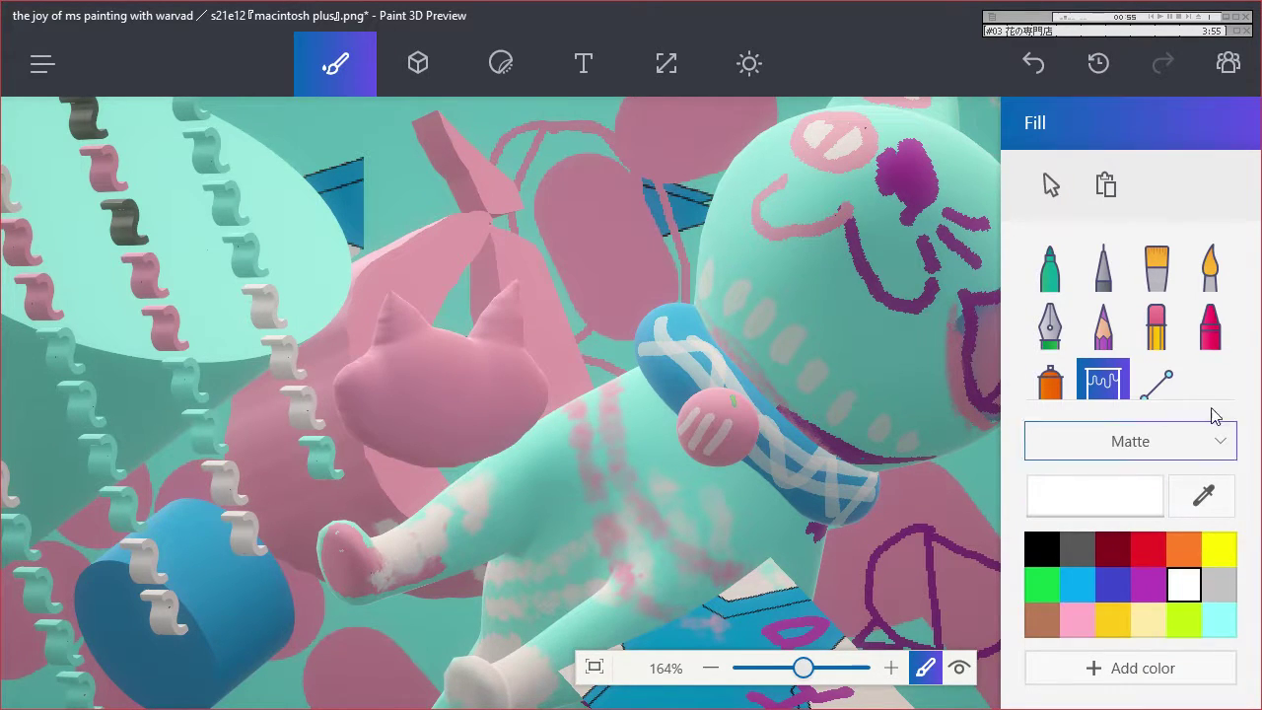
pyautogui.click(1208, 623)
pyautogui.click(444, 389)
# Draw pink slit-pupil eyes and a small nose on the turquoise cat head with the Pixel pen in Gloss finish.
pyautogui.click(1084, 625)
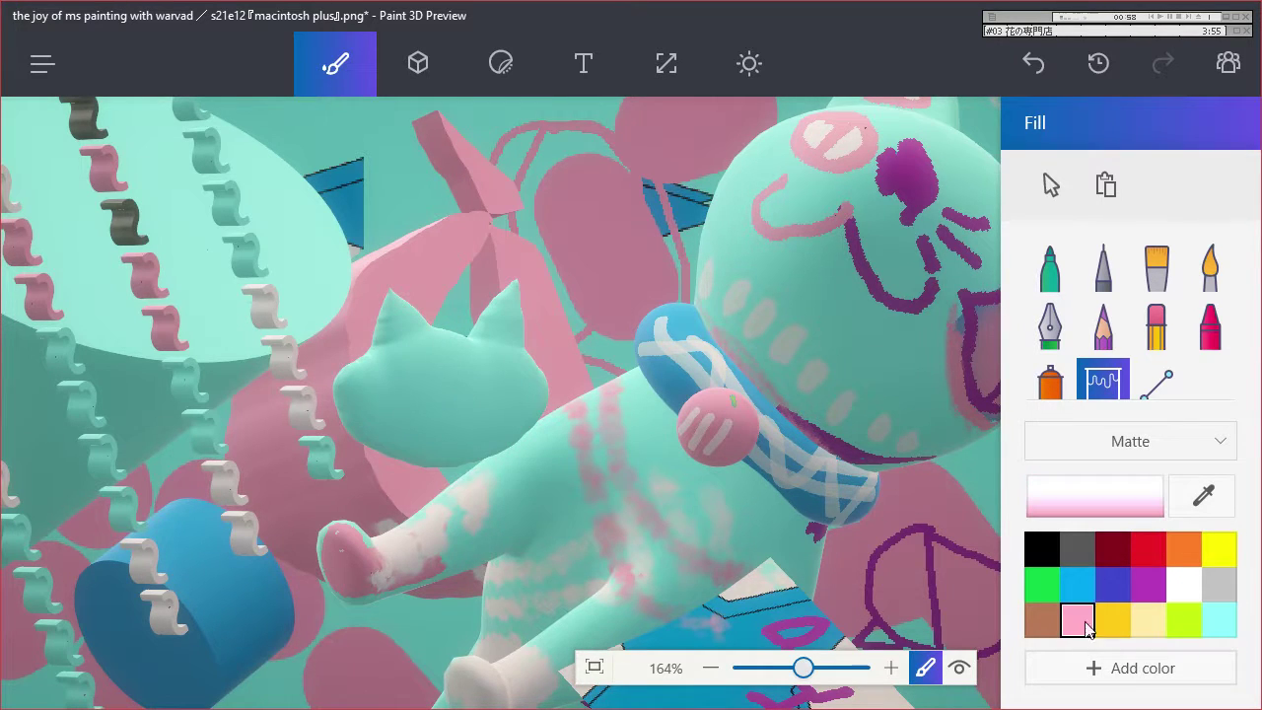
pyautogui.click(1105, 268)
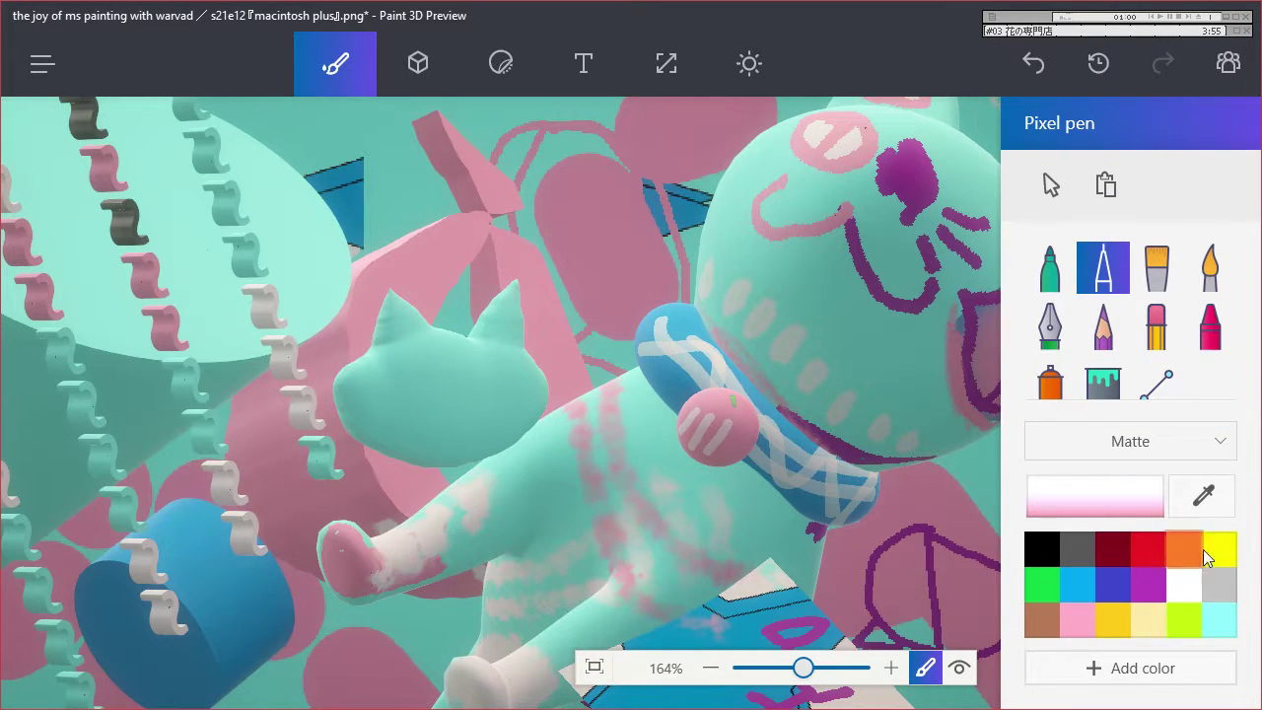
pyautogui.click(1219, 441)
pyautogui.click(1148, 331)
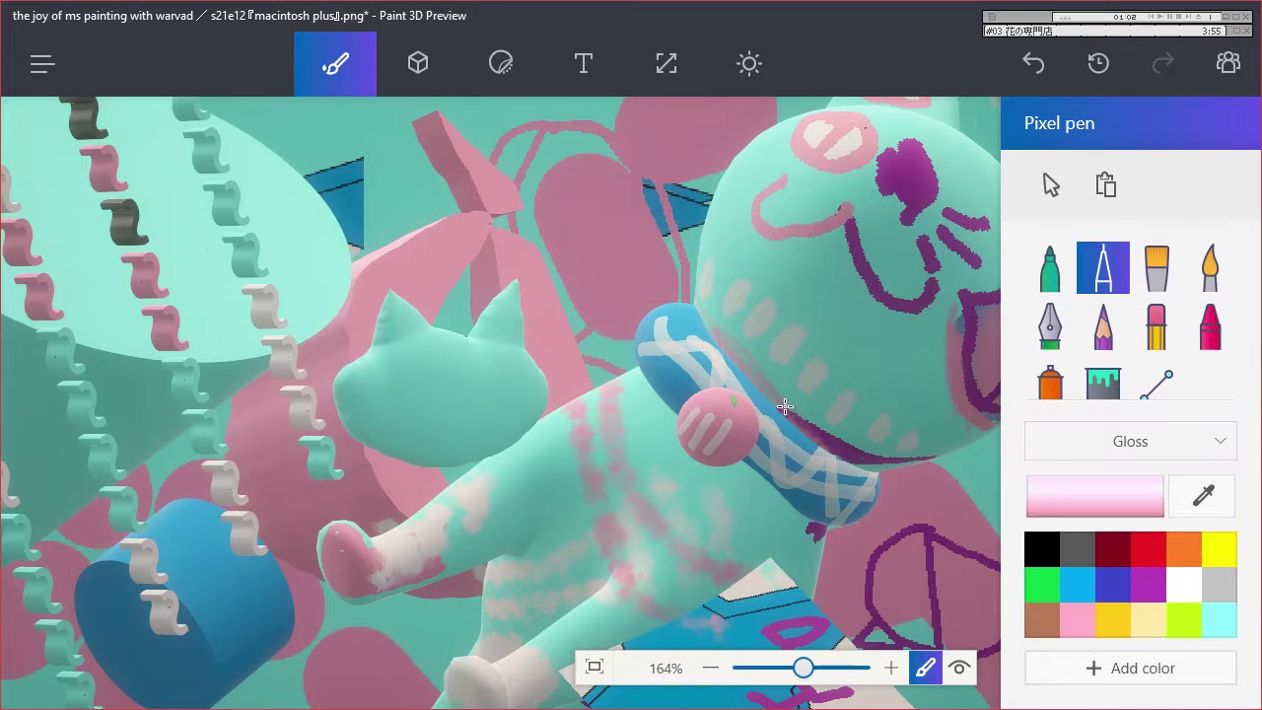
pyautogui.moveTo(402, 358)
pyautogui.mouseDown()
pyautogui.moveTo(384, 413)
pyautogui.moveTo(424, 423)
pyautogui.moveTo(442, 370)
pyautogui.moveTo(405, 363)
pyautogui.moveTo(417, 428)
pyautogui.mouseUp()
pyautogui.moveTo(508, 371)
pyautogui.mouseDown()
pyautogui.moveTo(481, 415)
pyautogui.moveTo(520, 418)
pyautogui.mouseUp()
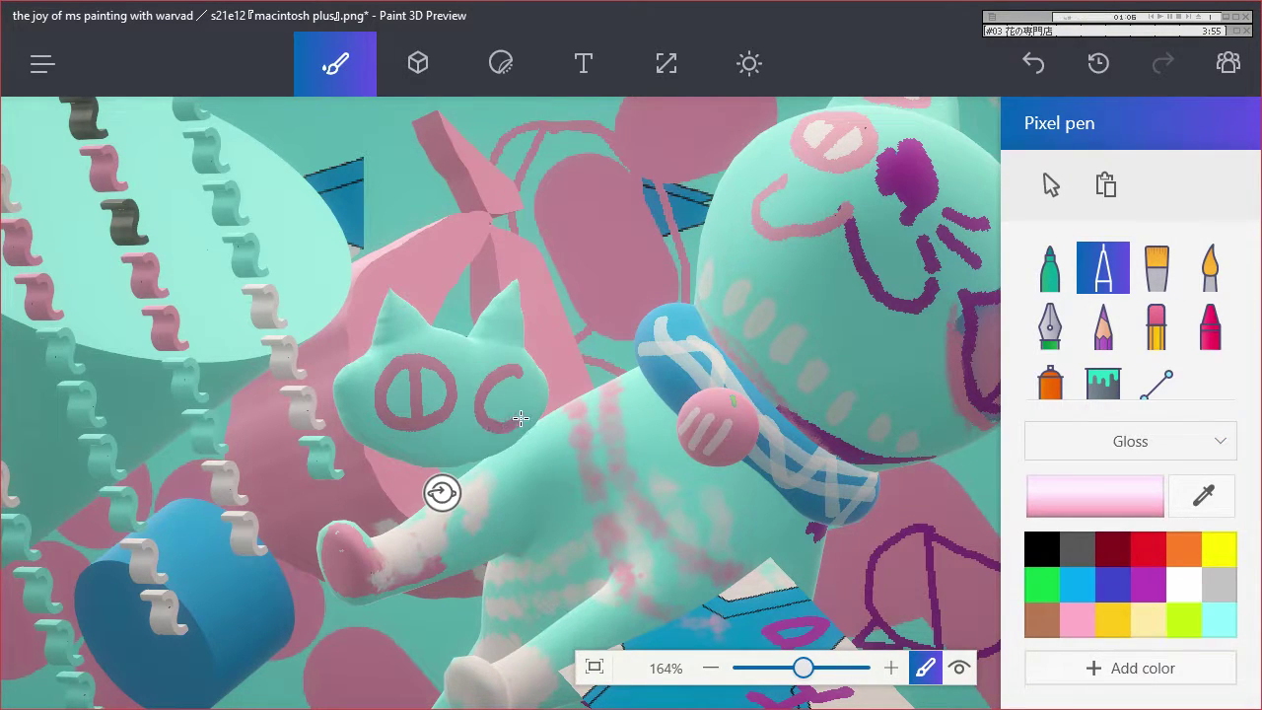
pyautogui.moveTo(514, 367); pyautogui.dragTo(500, 424)
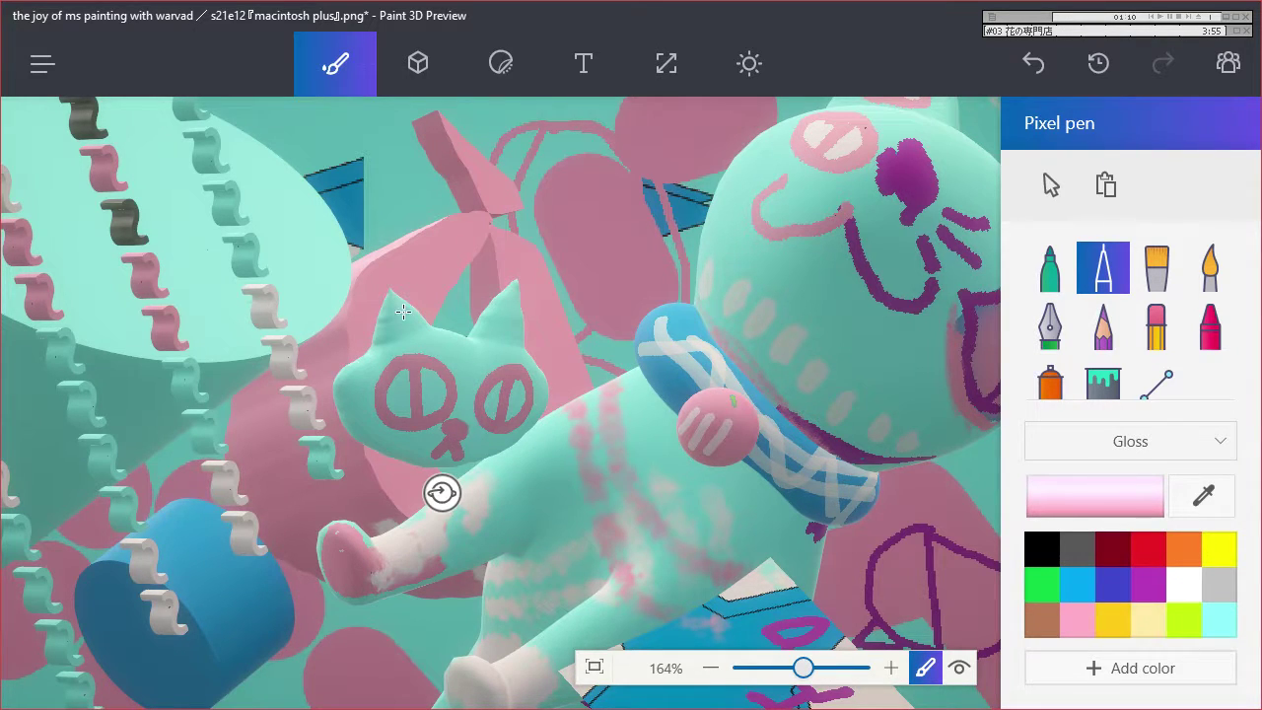
# Paint the cat head's eyes, ears and cheek white, and add white Calligraphy pen shapes to the turquoise cone.
pyautogui.click(1184, 585)
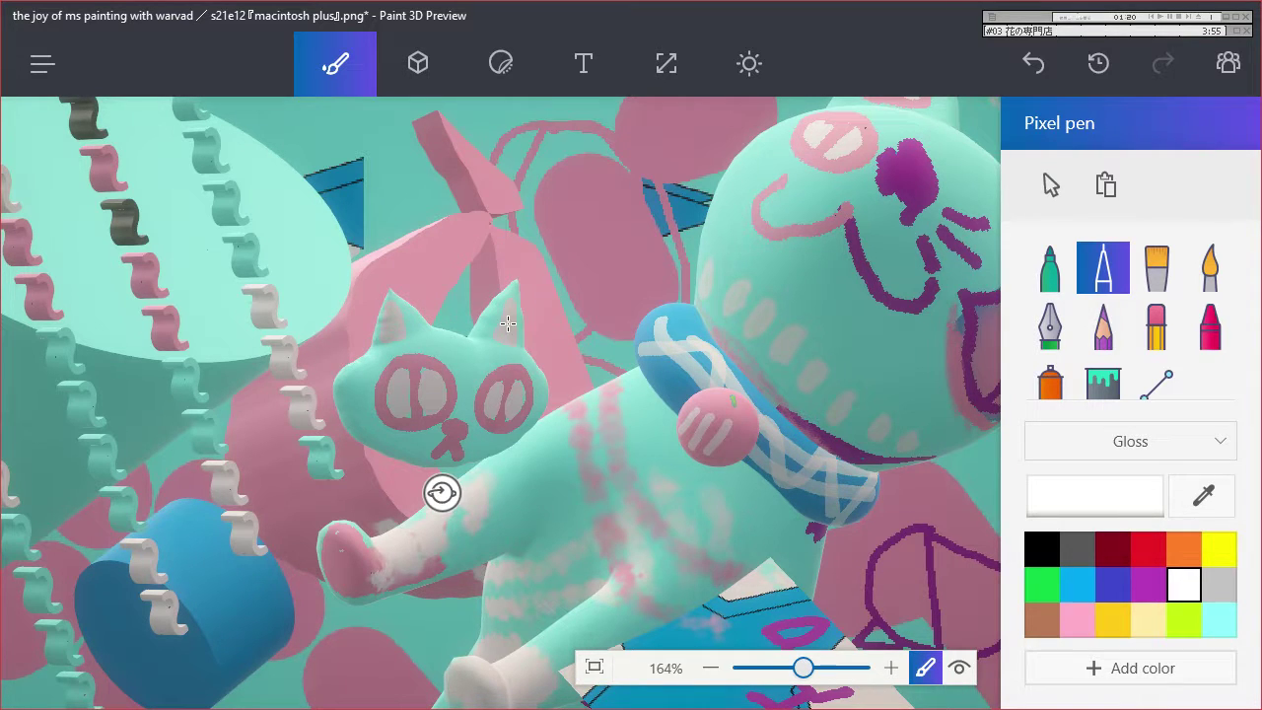
pyautogui.moveTo(441, 492); pyautogui.dragTo(440, 617)
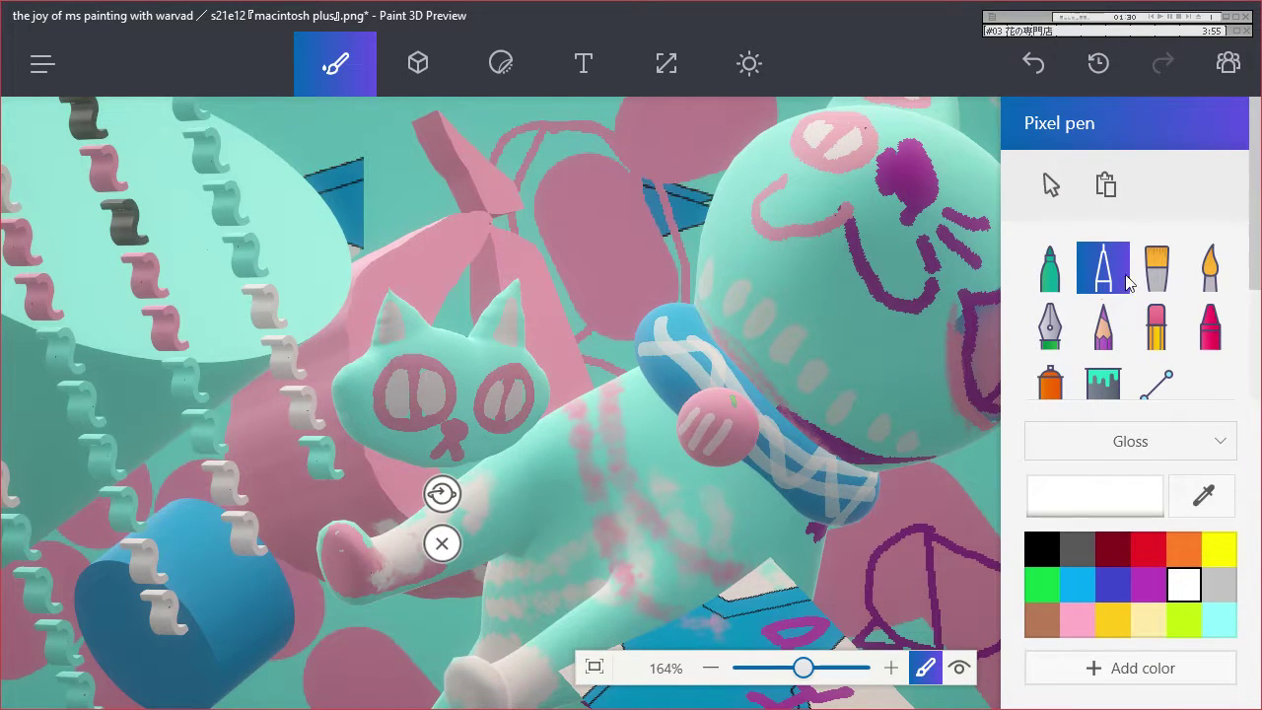
pyautogui.click(1049, 325)
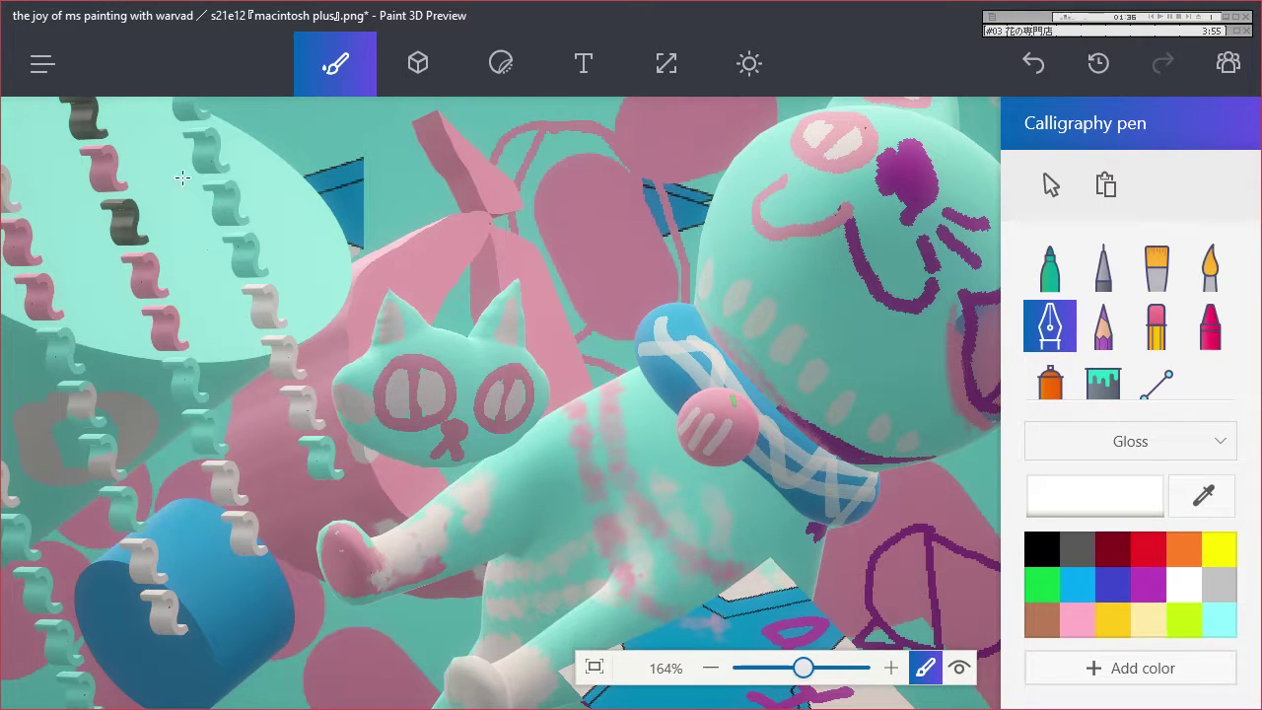
pyautogui.moveTo(182, 178)
pyautogui.mouseDown()
pyautogui.moveTo(67, 266)
pyautogui.moveTo(205, 284)
pyautogui.moveTo(261, 234)
pyautogui.mouseUp()
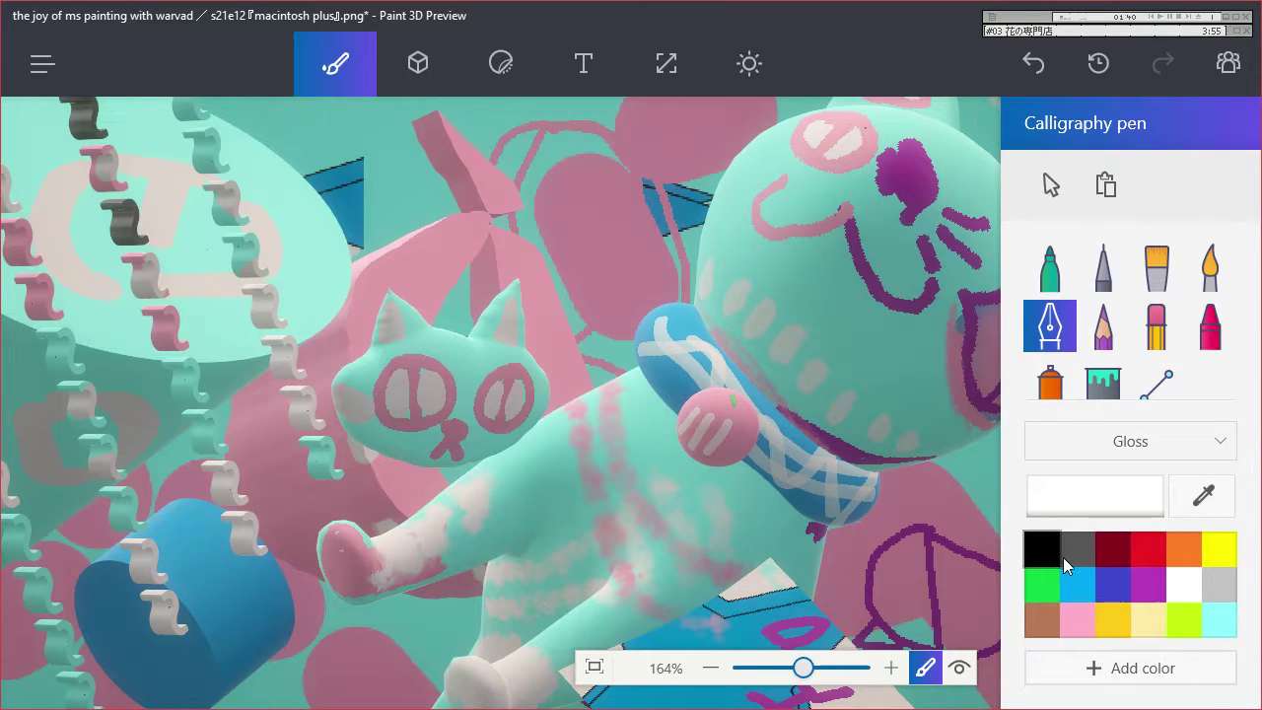
# Draw a black eyebrow above the small cat head's larger eye with the glossy Pixel pen.
pyautogui.click(1076, 619)
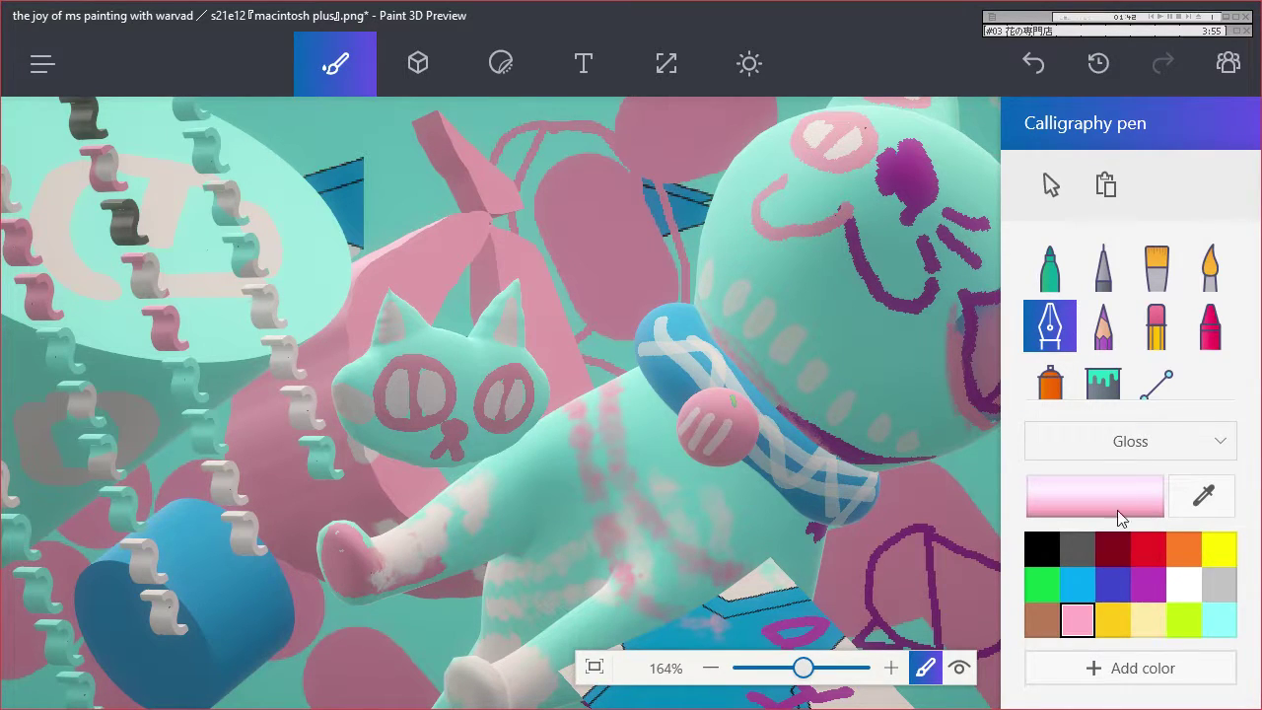
pyautogui.click(1103, 266)
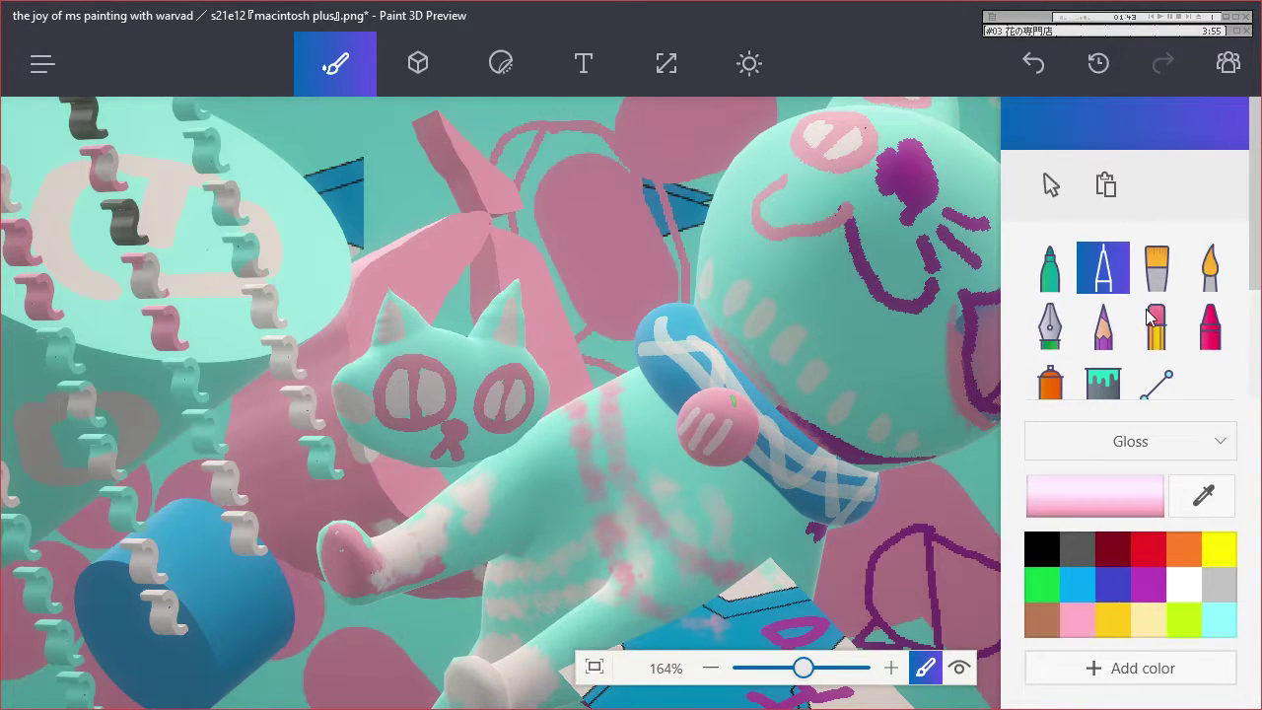
pyautogui.click(1041, 549)
pyautogui.moveTo(381, 355); pyautogui.dragTo(398, 348)
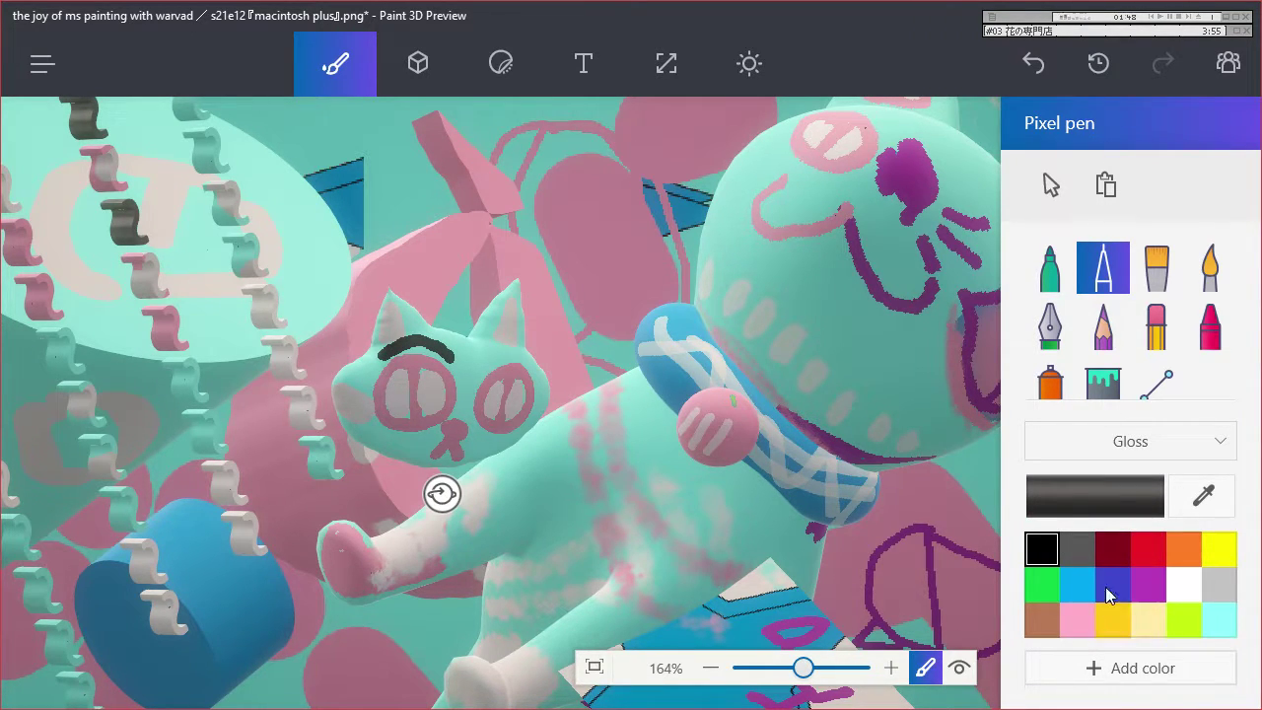
# Add dark gray Pixel pen strokes to the small cat's brow and under the large cat's eyes, and cover the upper eye's stroke in pink.
pyautogui.click(1079, 548)
pyautogui.moveTo(368, 355)
pyautogui.mouseDown()
pyautogui.moveTo(487, 342)
pyautogui.moveTo(361, 354)
pyautogui.mouseUp()
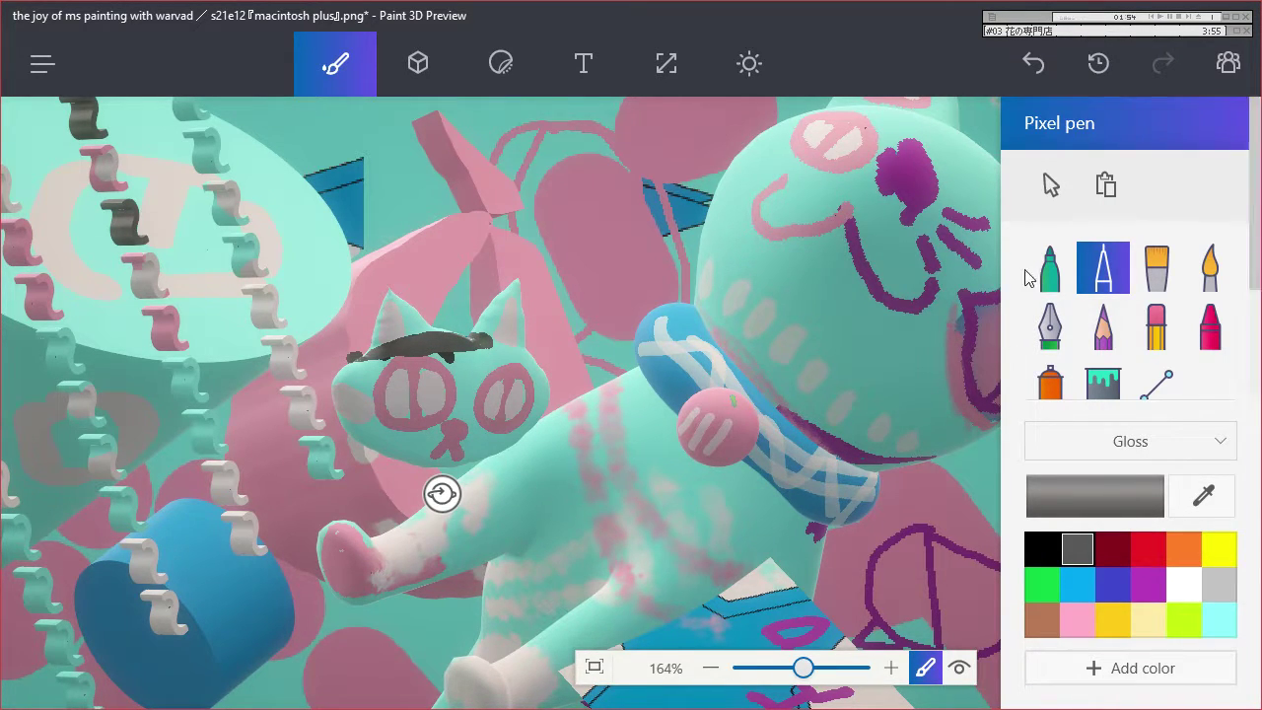
pyautogui.moveTo(796, 144); pyautogui.dragTo(838, 167)
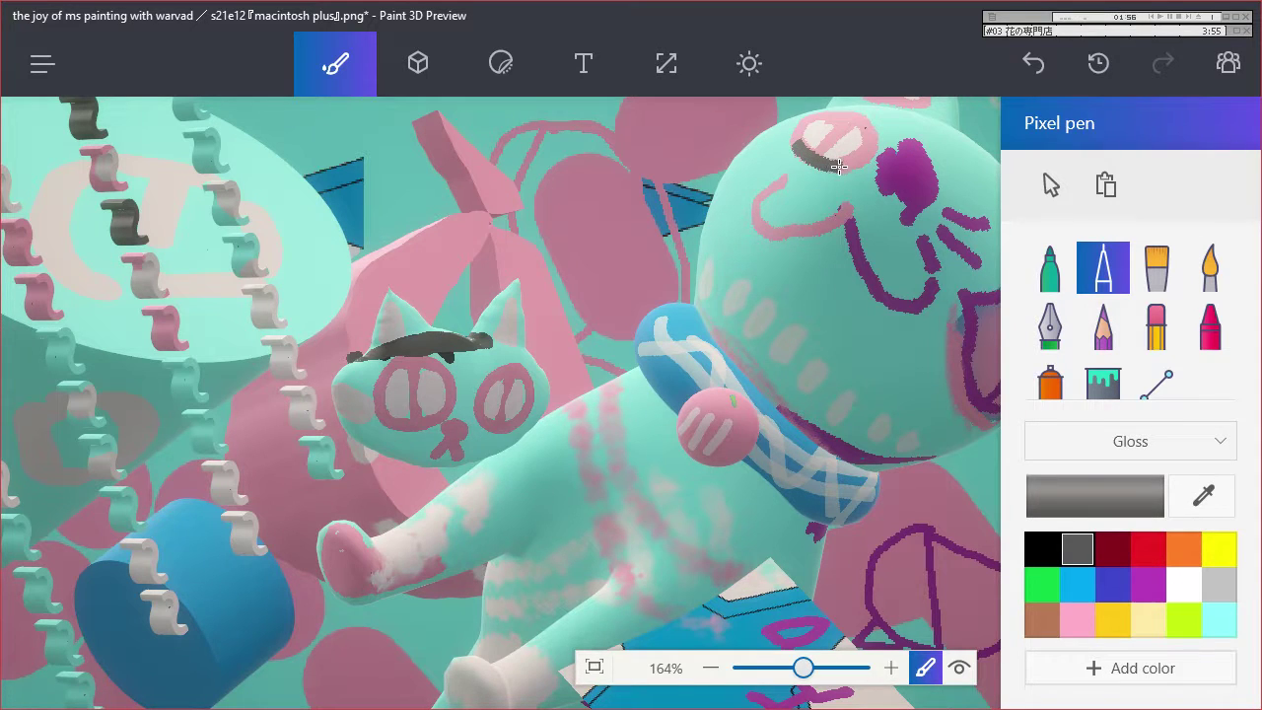
pyautogui.moveTo(958, 364); pyautogui.dragTo(970, 410)
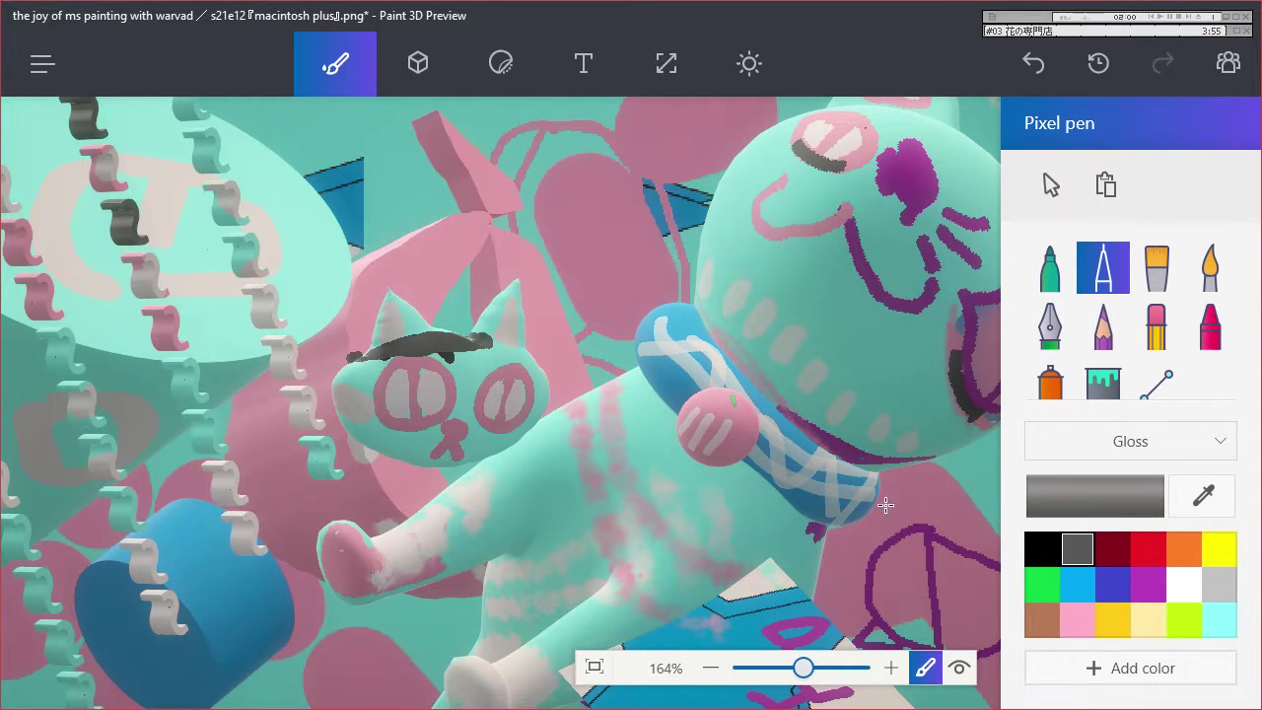
pyautogui.click(1076, 619)
pyautogui.moveTo(796, 145); pyautogui.dragTo(833, 167)
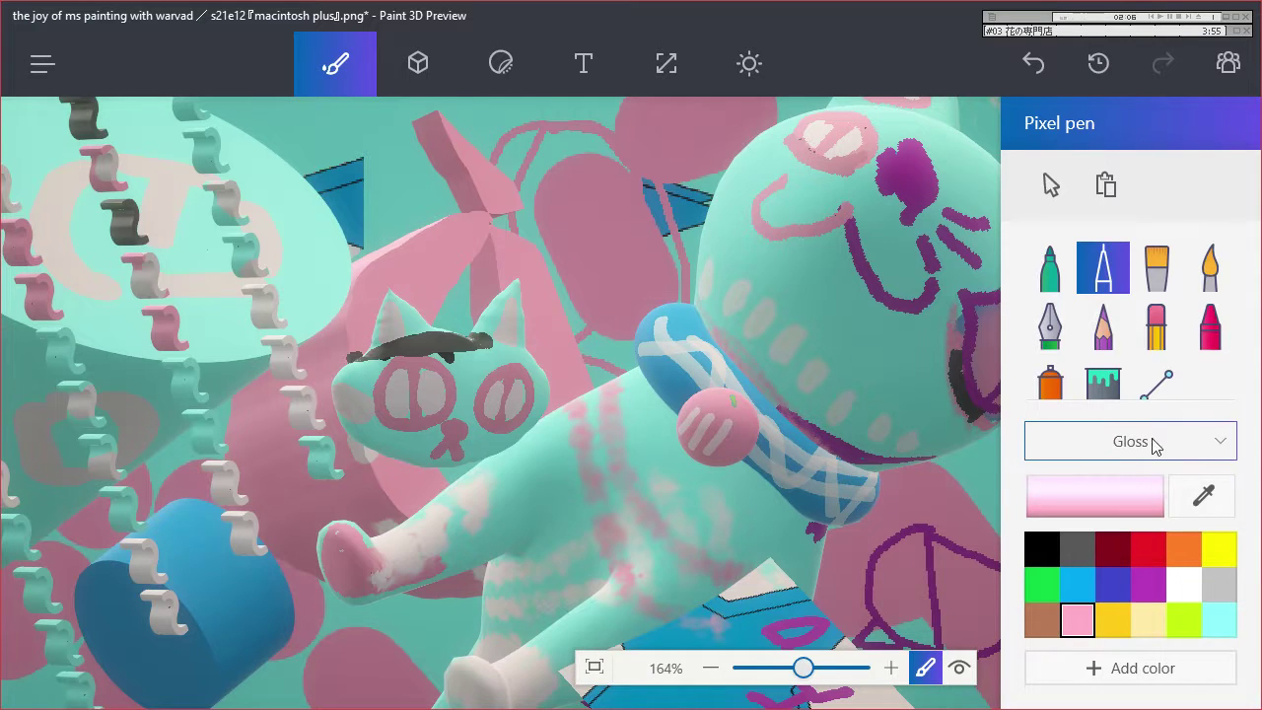
# Scribble indigo Pixel pen strokes in Polished metal finish diagonally across the turquoise cone and the tilde text.
pyautogui.click(1193, 445)
pyautogui.click(1130, 389)
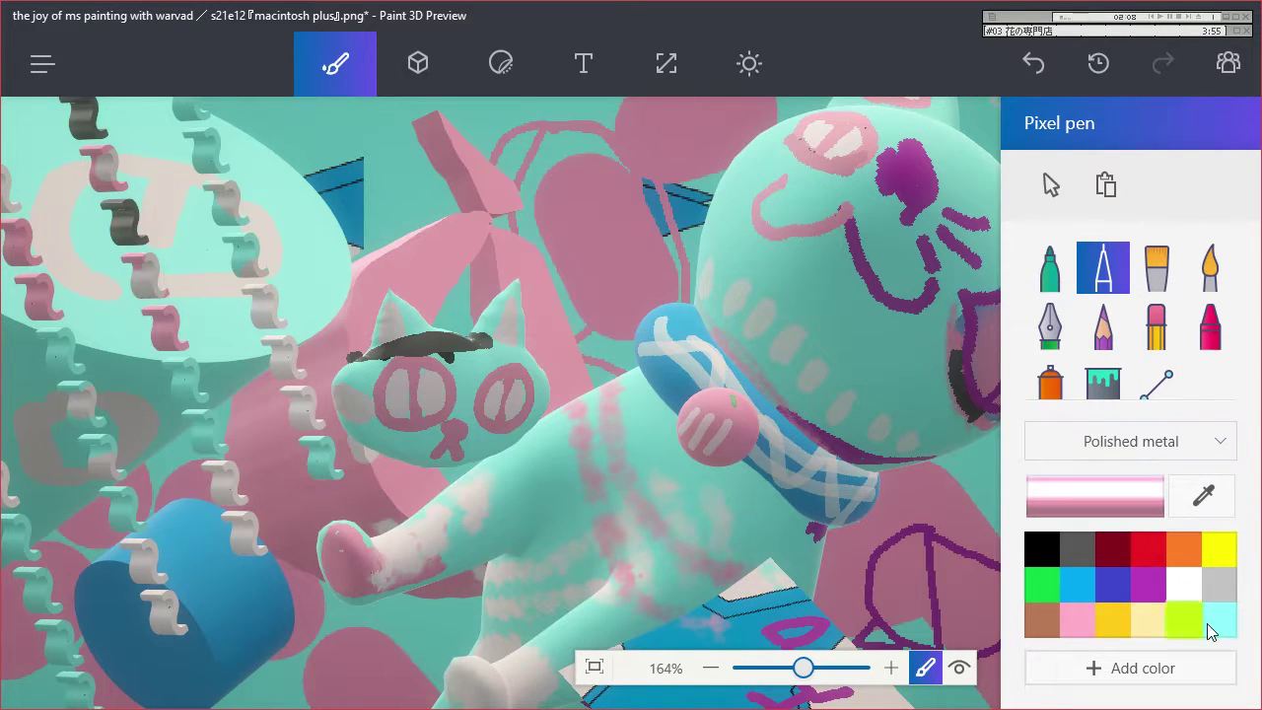
pyautogui.click(1116, 586)
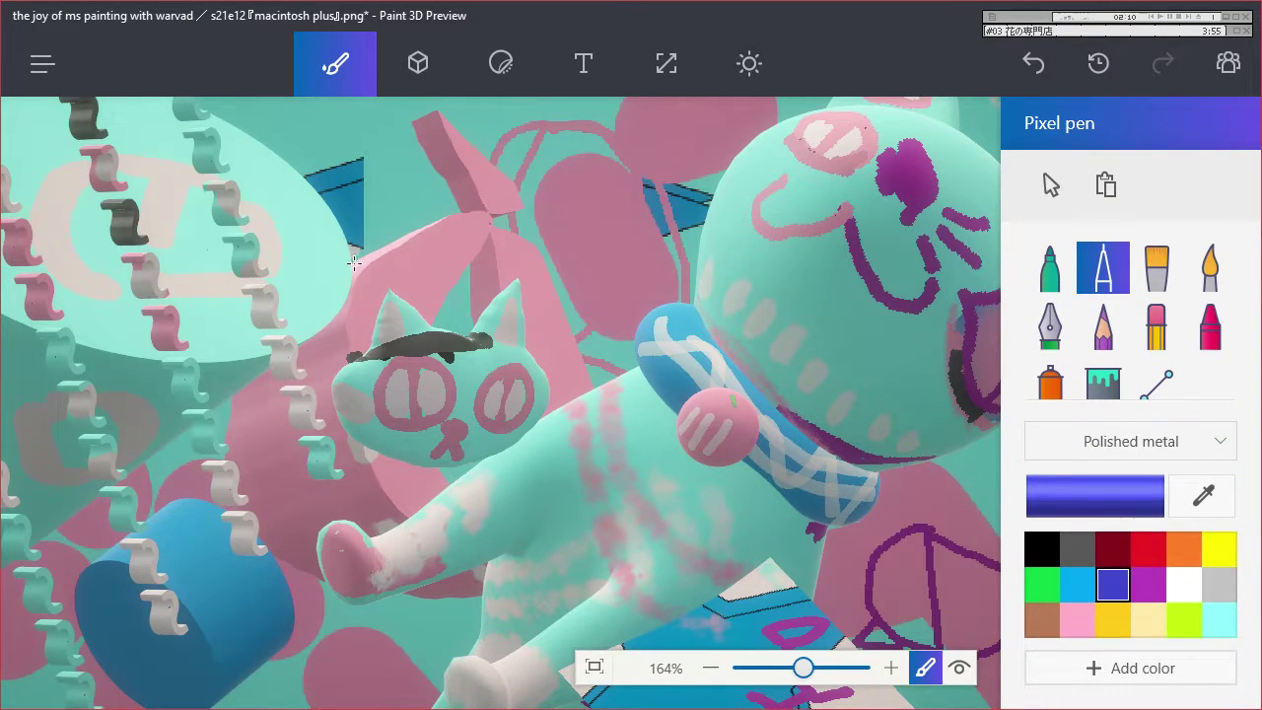
pyautogui.moveTo(354, 262)
pyautogui.mouseDown()
pyautogui.moveTo(200, 395)
pyautogui.moveTo(267, 366)
pyautogui.moveTo(275, 337)
pyautogui.moveTo(251, 364)
pyautogui.moveTo(216, 372)
pyautogui.moveTo(185, 355)
pyautogui.moveTo(227, 346)
pyautogui.moveTo(86, 492)
pyautogui.moveTo(200, 398)
pyautogui.moveTo(103, 488)
pyautogui.moveTo(156, 424)
pyautogui.moveTo(133, 420)
pyautogui.moveTo(98, 444)
pyautogui.mouseUp()
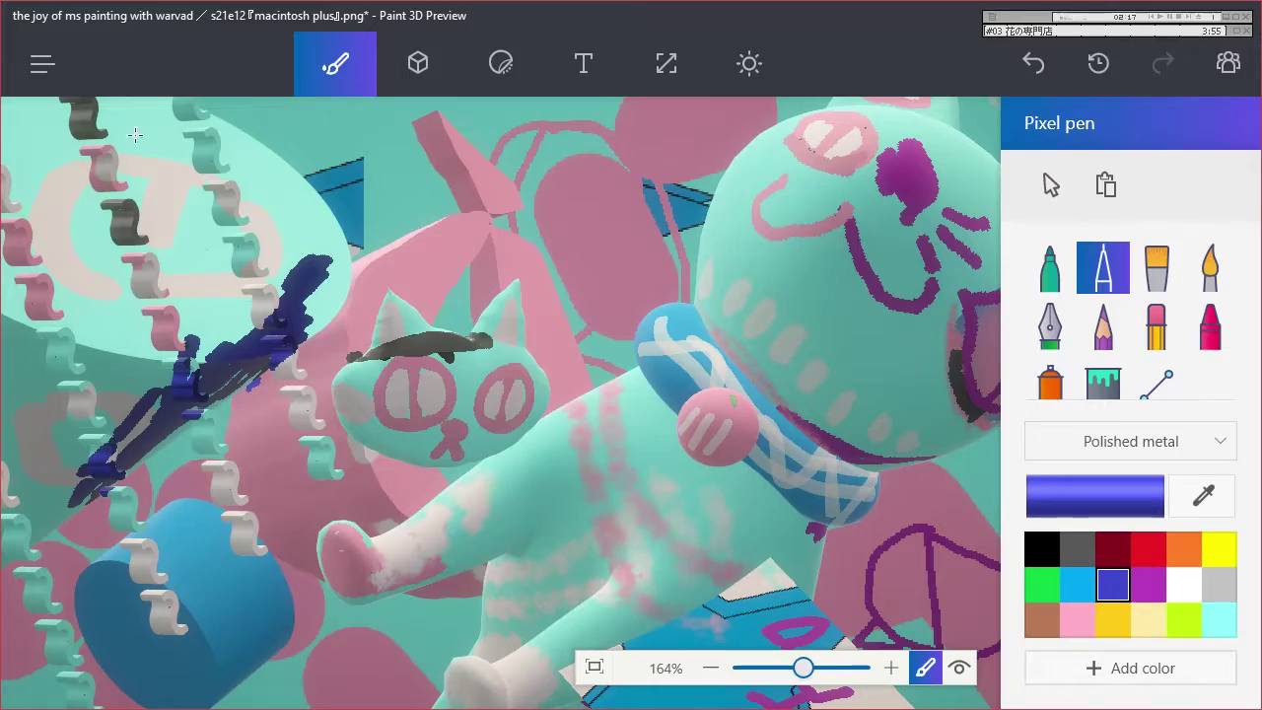
# Add a 3D dog model in front of the blue cylinder at the canvas's lower-left corner, and set the brush color to light turquoise.
pyautogui.click(958, 668)
pyautogui.moveTo(861, 618); pyautogui.dragTo(579, 680)
pyautogui.moveTo(510, 660)
pyautogui.mouseDown()
pyautogui.moveTo(701, 670)
pyautogui.moveTo(620, 682)
pyautogui.moveTo(278, 609)
pyautogui.moveTo(233, 617)
pyautogui.moveTo(138, 552)
pyautogui.moveTo(693, 510)
pyautogui.moveTo(837, 530)
pyautogui.moveTo(697, 508)
pyautogui.moveTo(519, 431)
pyautogui.moveTo(314, 313)
pyautogui.moveTo(167, 377)
pyautogui.moveTo(154, 456)
pyautogui.moveTo(387, 603)
pyautogui.moveTo(860, 461)
pyautogui.moveTo(1013, 387)
pyautogui.moveTo(734, 444)
pyautogui.moveTo(749, 473)
pyautogui.moveTo(628, 331)
pyautogui.mouseUp()
pyautogui.moveTo(805, 676); pyautogui.dragTo(799, 670)
pyautogui.click(924, 672)
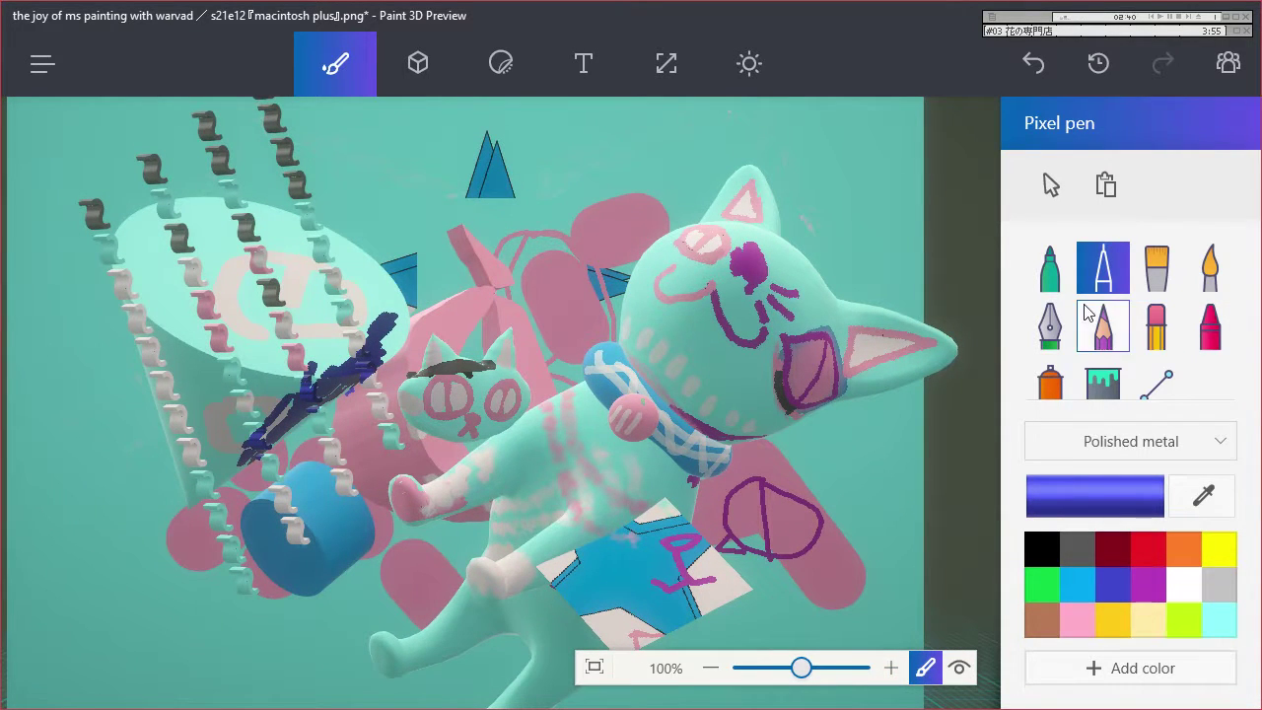
pyautogui.click(406, 67)
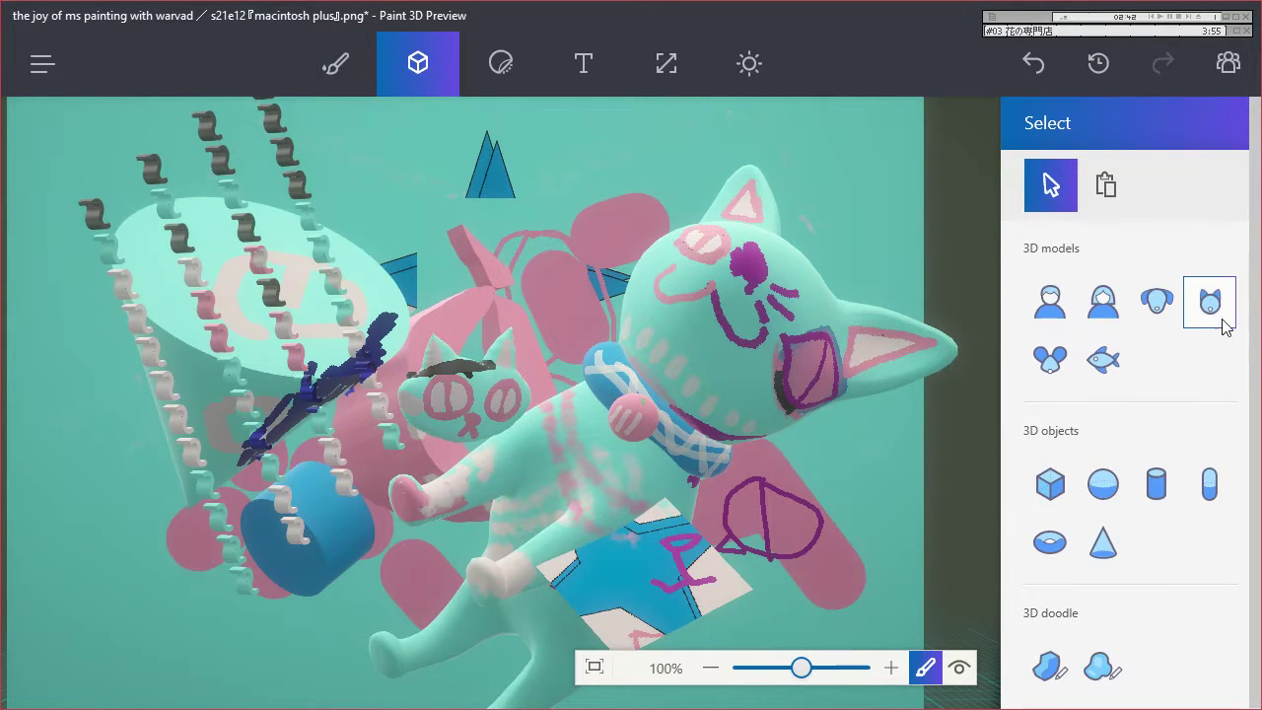
pyautogui.click(1156, 301)
pyautogui.moveTo(79, 513); pyautogui.dragTo(547, 652)
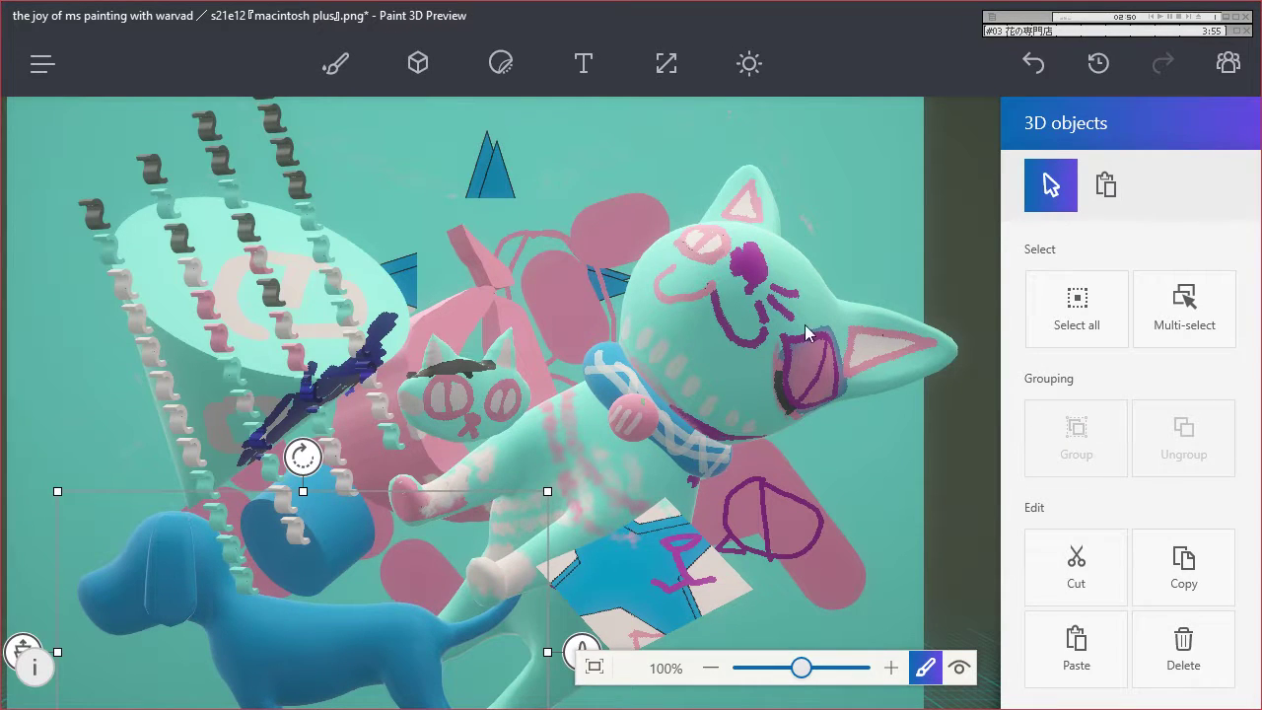
pyautogui.click(336, 65)
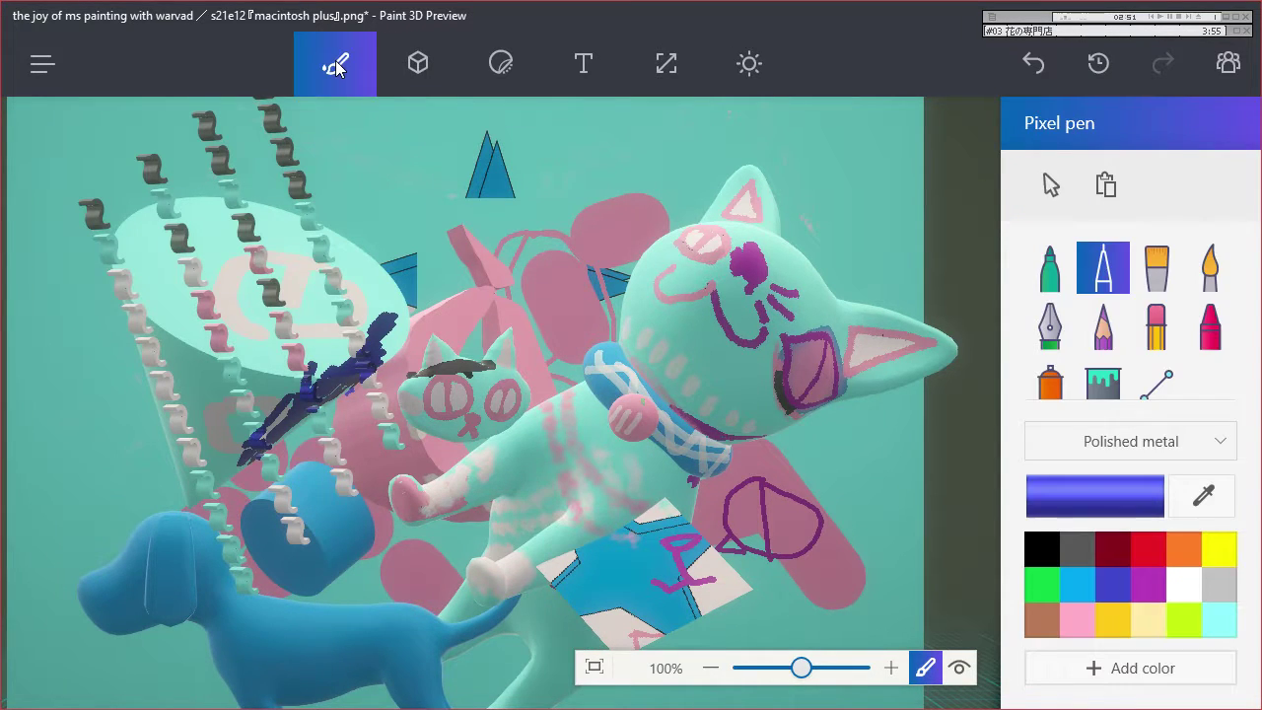
pyautogui.click(1217, 624)
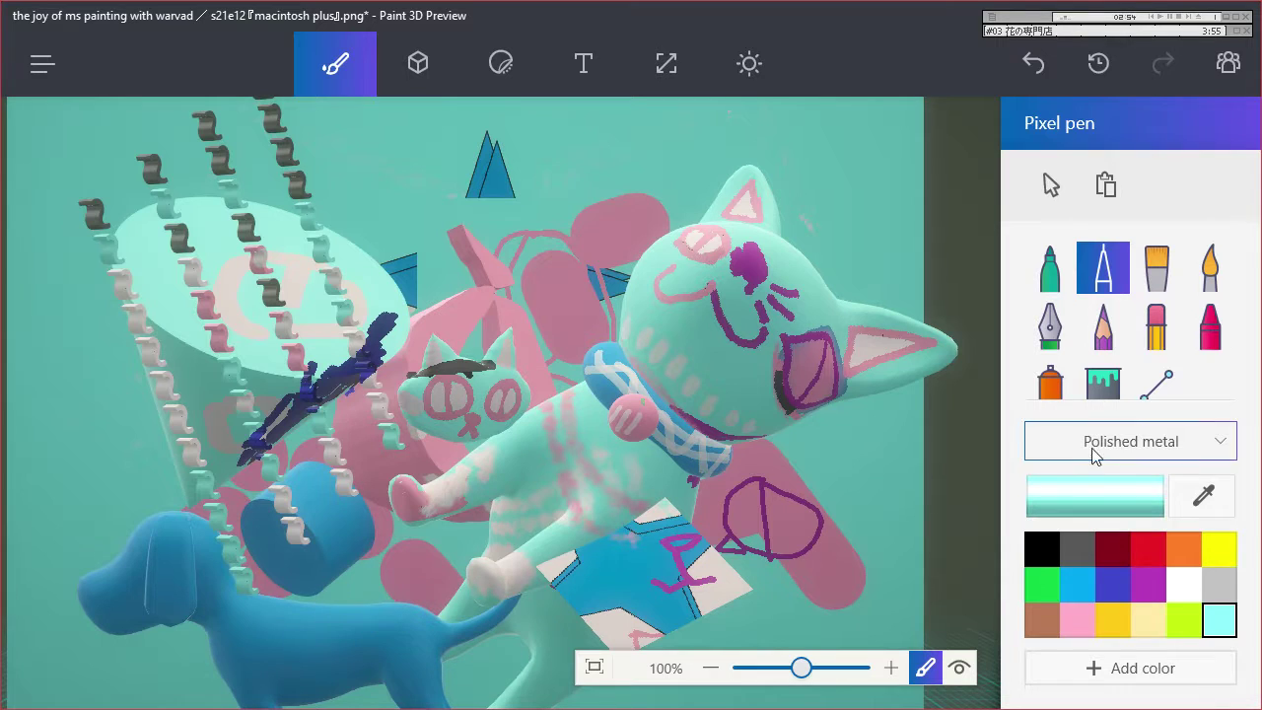
# Try the Honey, Stone and Mist light filters on the whole scene.
pyautogui.click(749, 65)
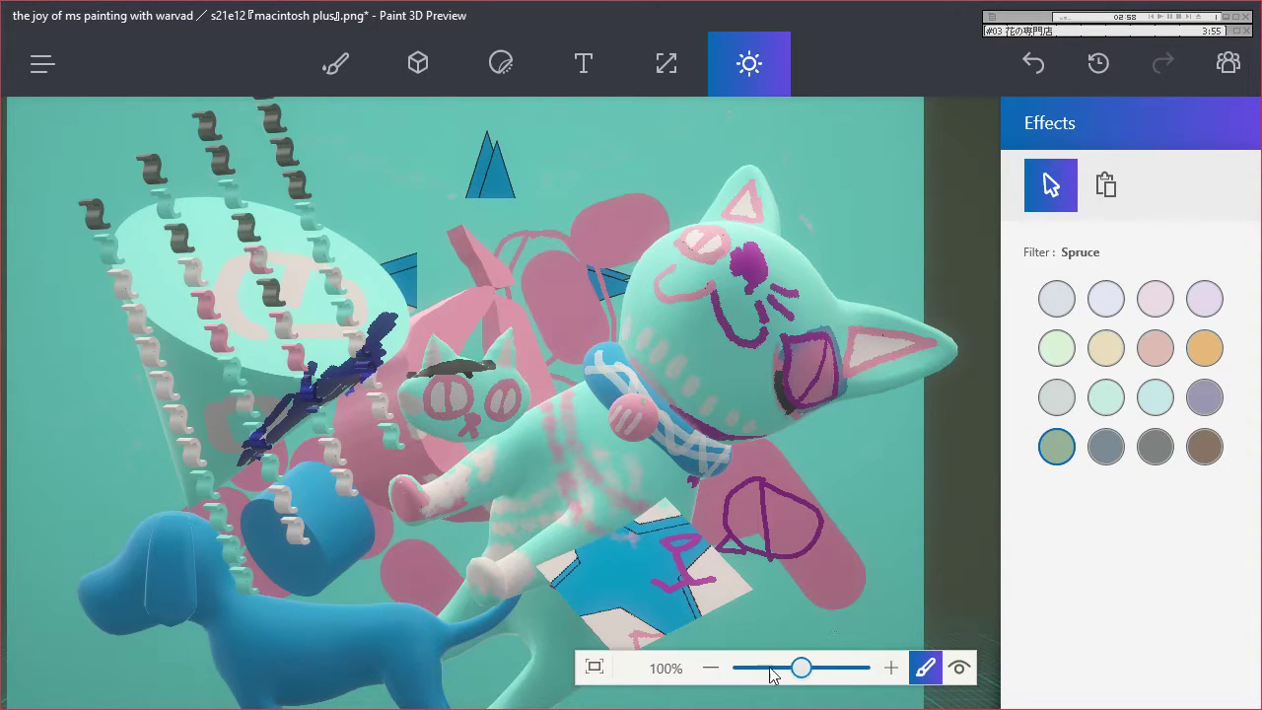
pyautogui.moveTo(800, 668)
pyautogui.mouseDown()
pyautogui.moveTo(744, 670)
pyautogui.moveTo(777, 668)
pyautogui.mouseUp()
pyautogui.click(1204, 351)
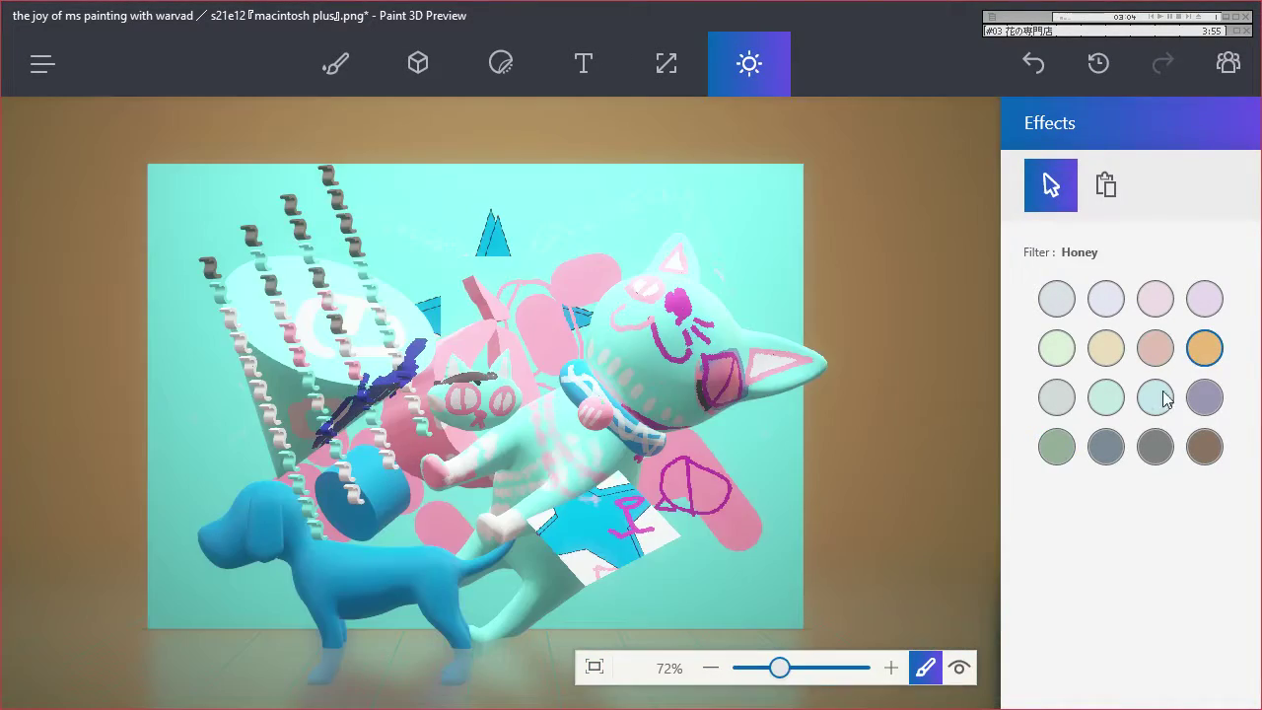
pyautogui.click(1063, 448)
pyautogui.click(1111, 451)
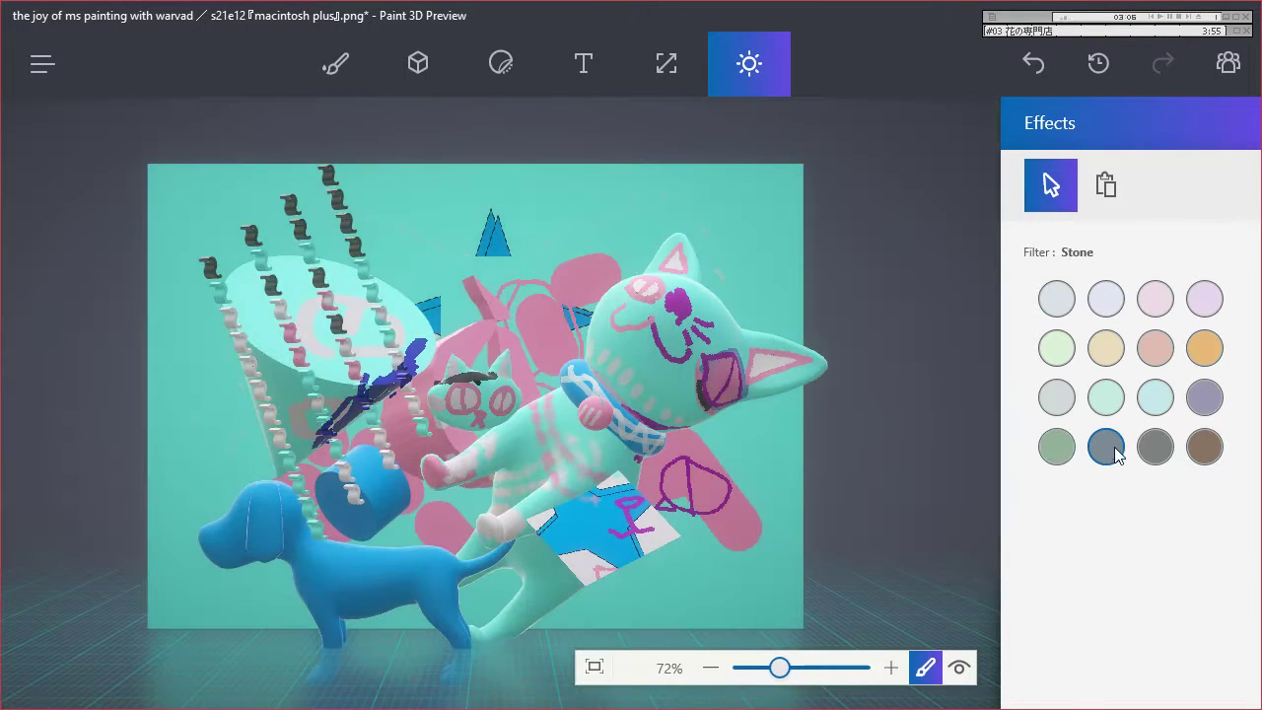
pyautogui.click(1063, 448)
pyautogui.click(1060, 412)
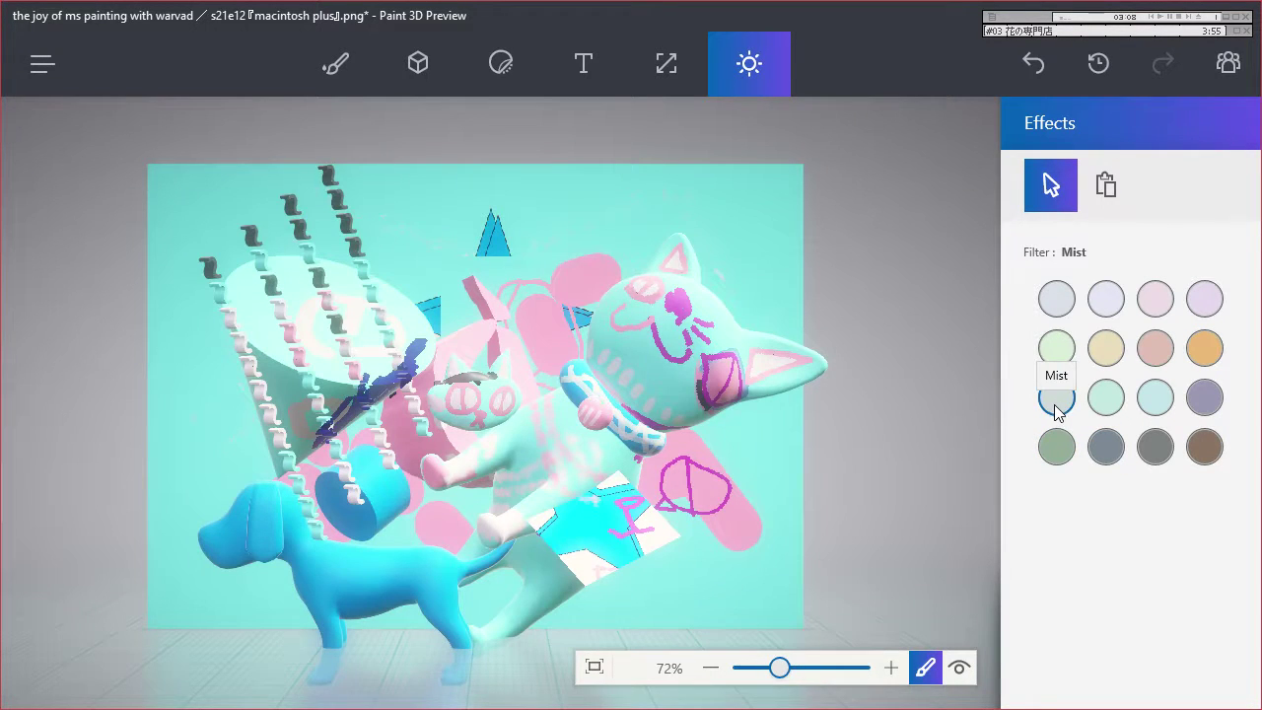
pyautogui.moveTo(744, 496); pyautogui.dragTo(751, 512)
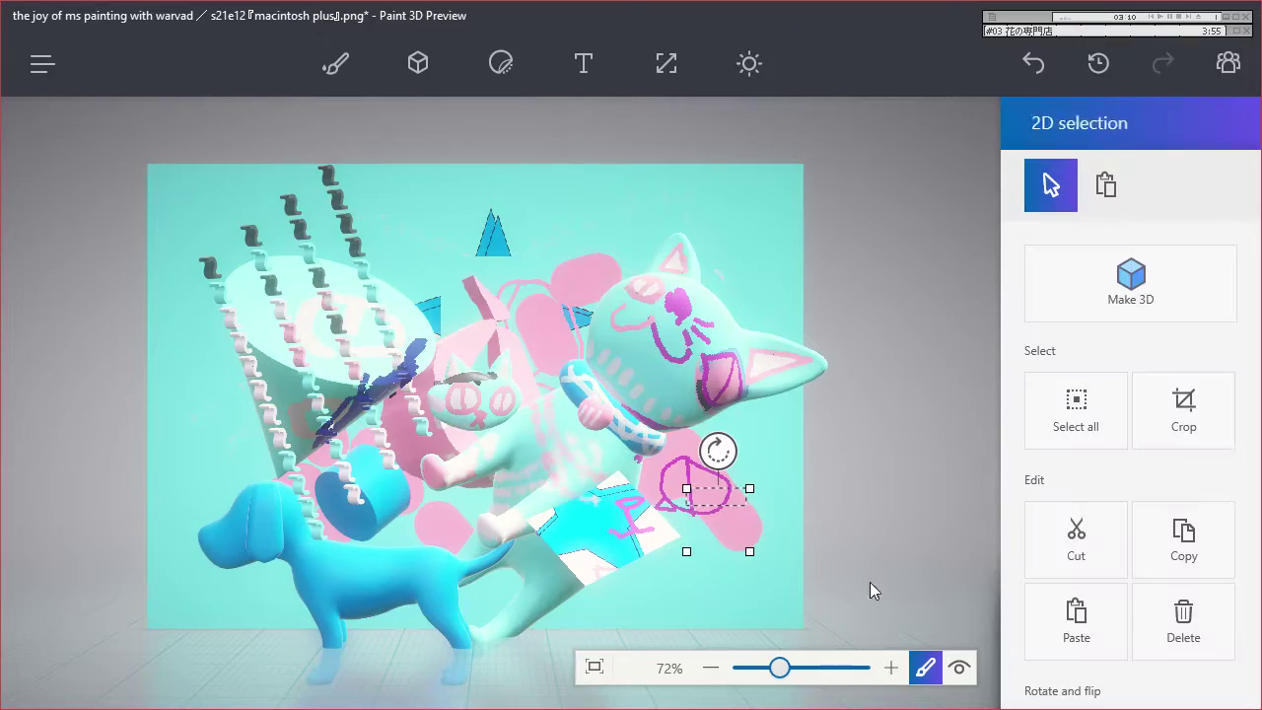
# Examine the scene under the Mist filter in the 3D view from several angles and zoom levels.
pyautogui.click(958, 667)
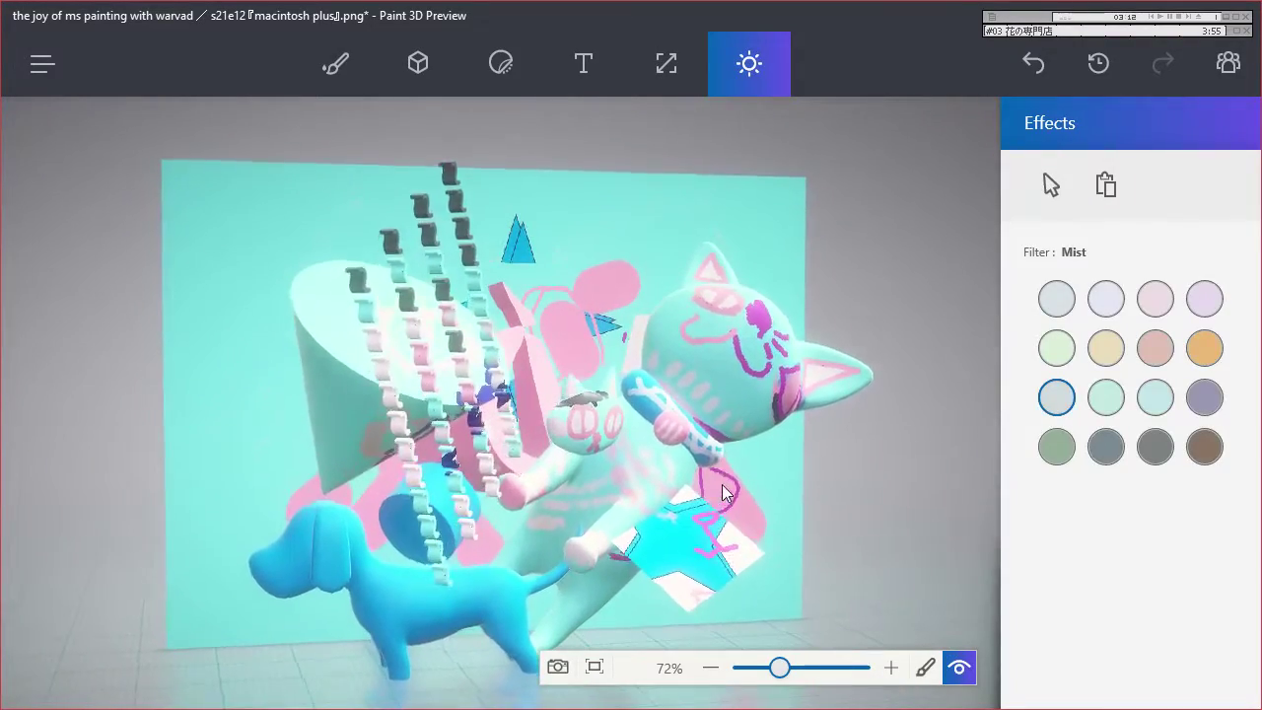
pyautogui.moveTo(778, 668); pyautogui.dragTo(808, 668)
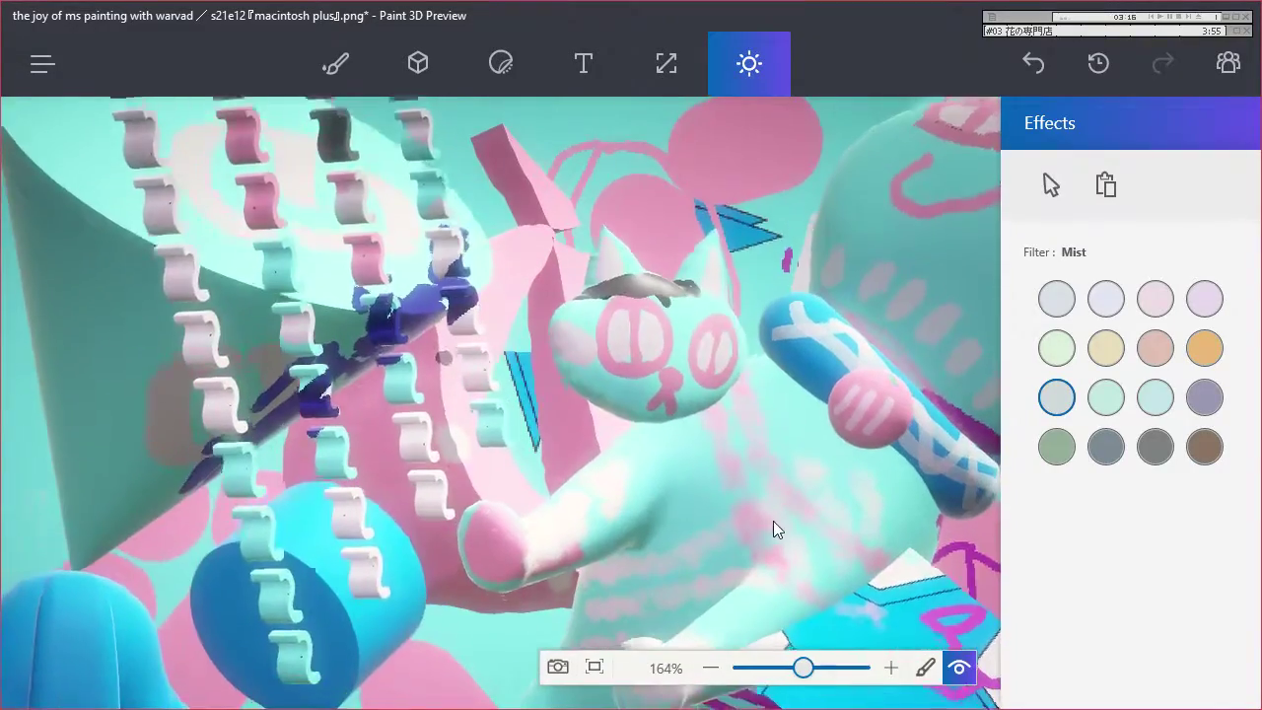
pyautogui.moveTo(700, 318); pyautogui.dragTo(952, 231)
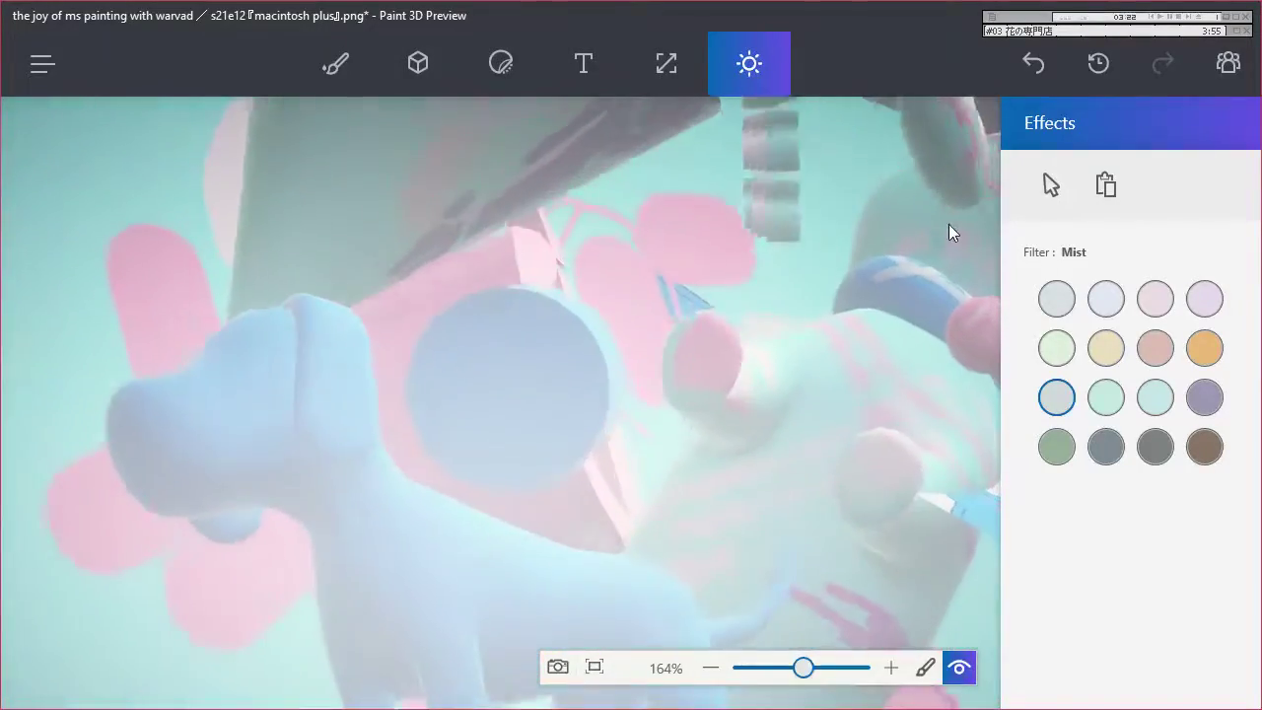
pyautogui.moveTo(803, 667); pyautogui.dragTo(789, 667)
pyautogui.click(925, 668)
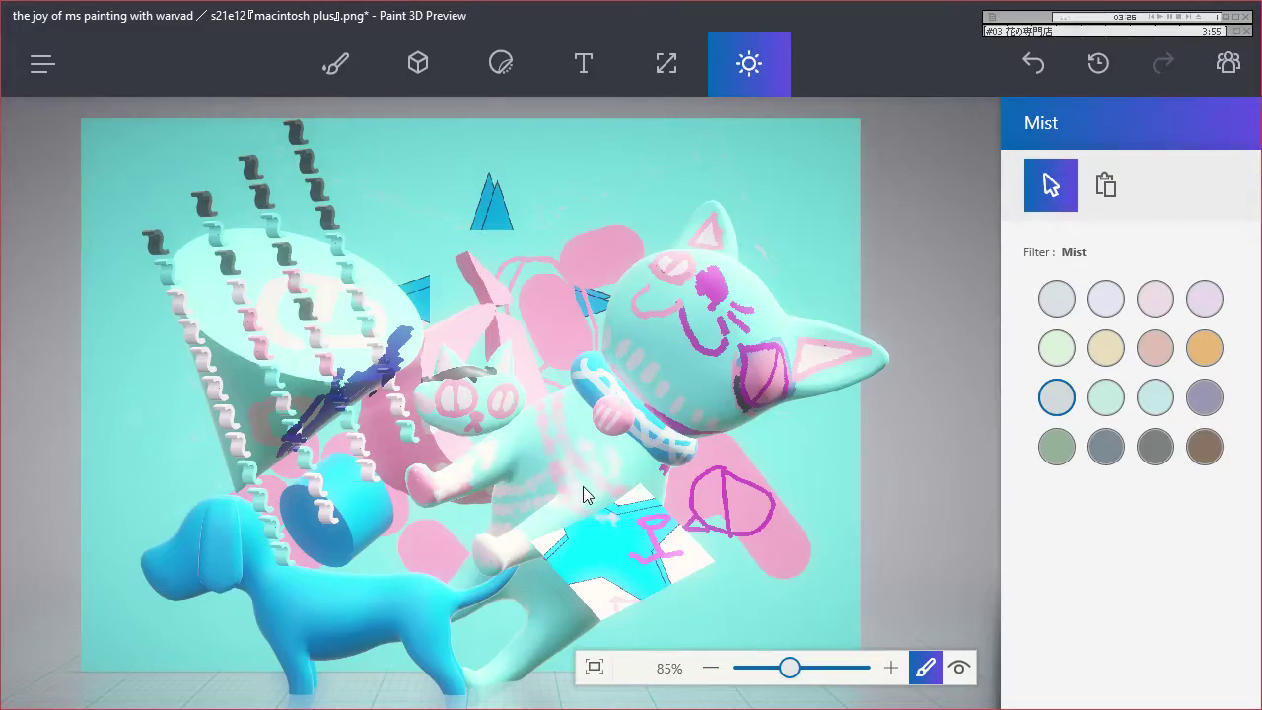
pyautogui.click(956, 667)
pyautogui.moveTo(633, 526)
pyautogui.mouseDown()
pyautogui.moveTo(654, 514)
pyautogui.moveTo(472, 635)
pyautogui.moveTo(661, 480)
pyautogui.moveTo(493, 651)
pyautogui.moveTo(563, 555)
pyautogui.moveTo(638, 513)
pyautogui.mouseUp()
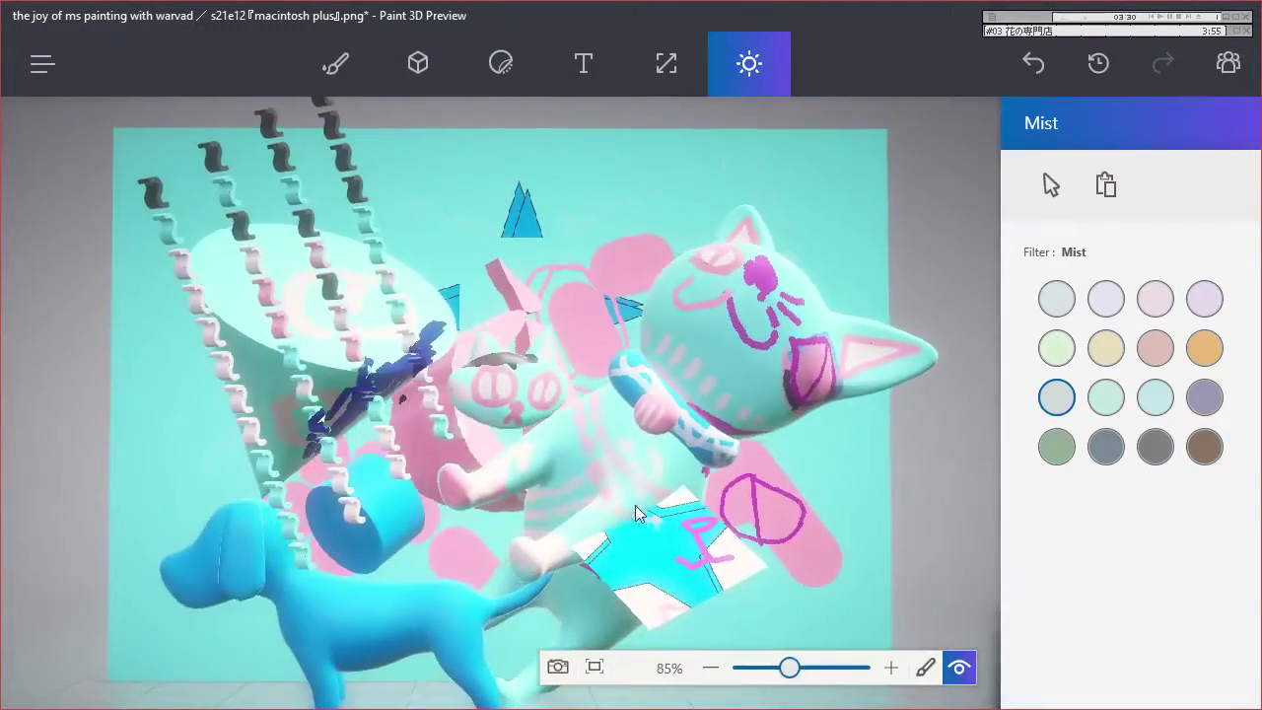
# Set the scene's light filter to Spruce and open the backdrop size settings.
pyautogui.click(1056, 448)
pyautogui.moveTo(746, 528); pyautogui.dragTo(936, 505)
pyautogui.click(667, 63)
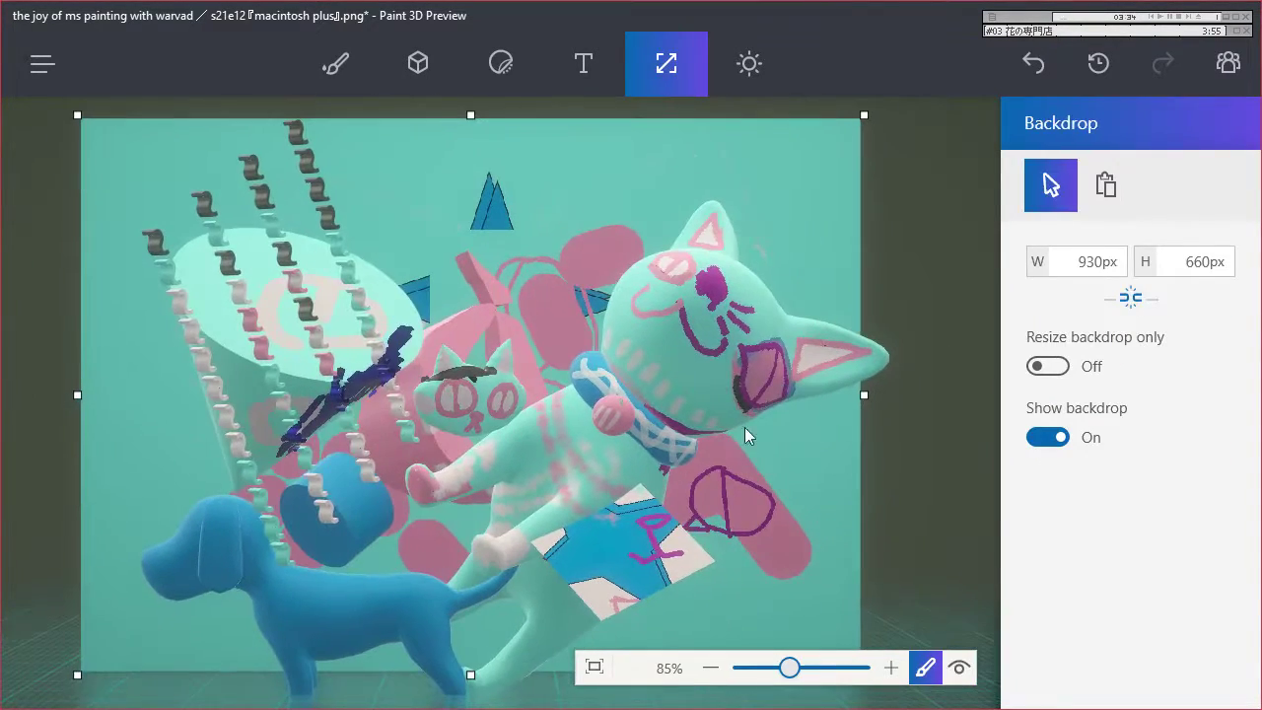
# Select the backdrop area beside the top blue star, rotate and stretch it, and place it slanted at the canvas's left edge above the dog.
pyautogui.moveTo(526, 208); pyautogui.dragTo(641, 267)
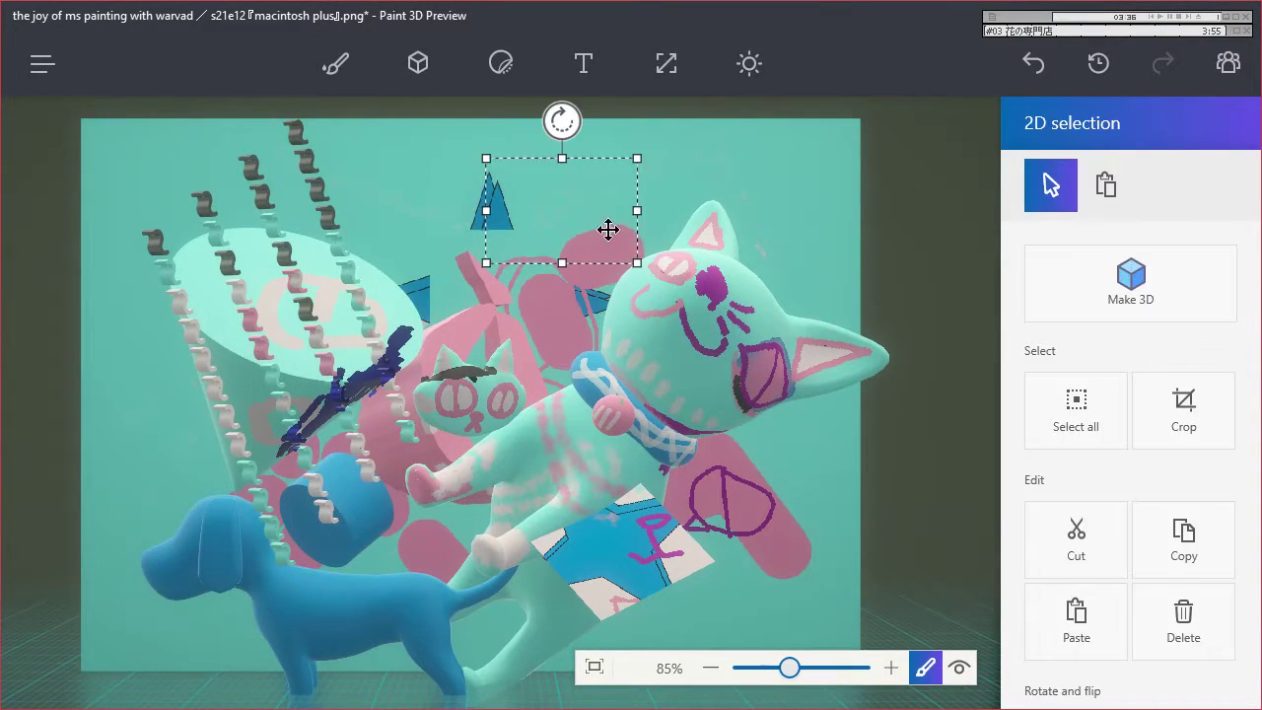
pyautogui.moveTo(563, 118); pyautogui.dragTo(651, 206)
pyautogui.moveTo(722, 138); pyautogui.dragTo(675, 168)
pyautogui.moveTo(563, 236); pyautogui.dragTo(620, 361)
pyautogui.moveTo(656, 293); pyautogui.dragTo(354, 453)
pyautogui.moveTo(269, 400); pyautogui.dragTo(132, 431)
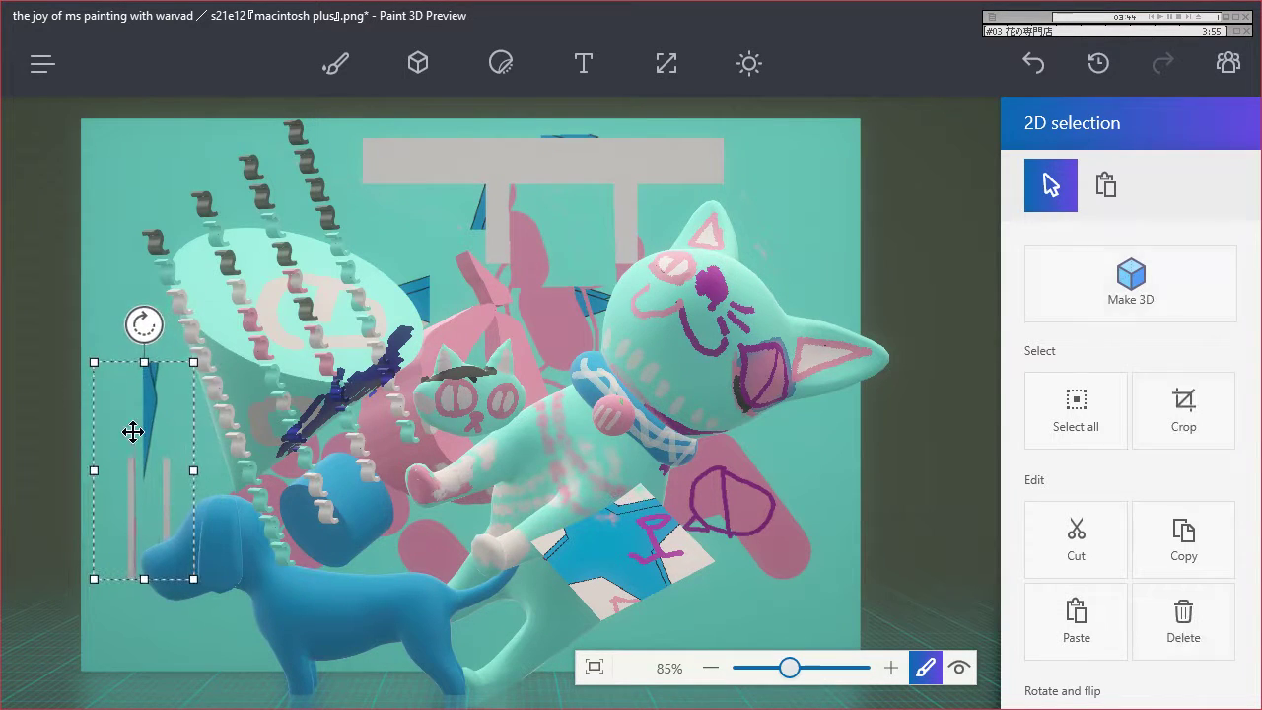
pyautogui.moveTo(138, 324); pyautogui.dragTo(275, 404)
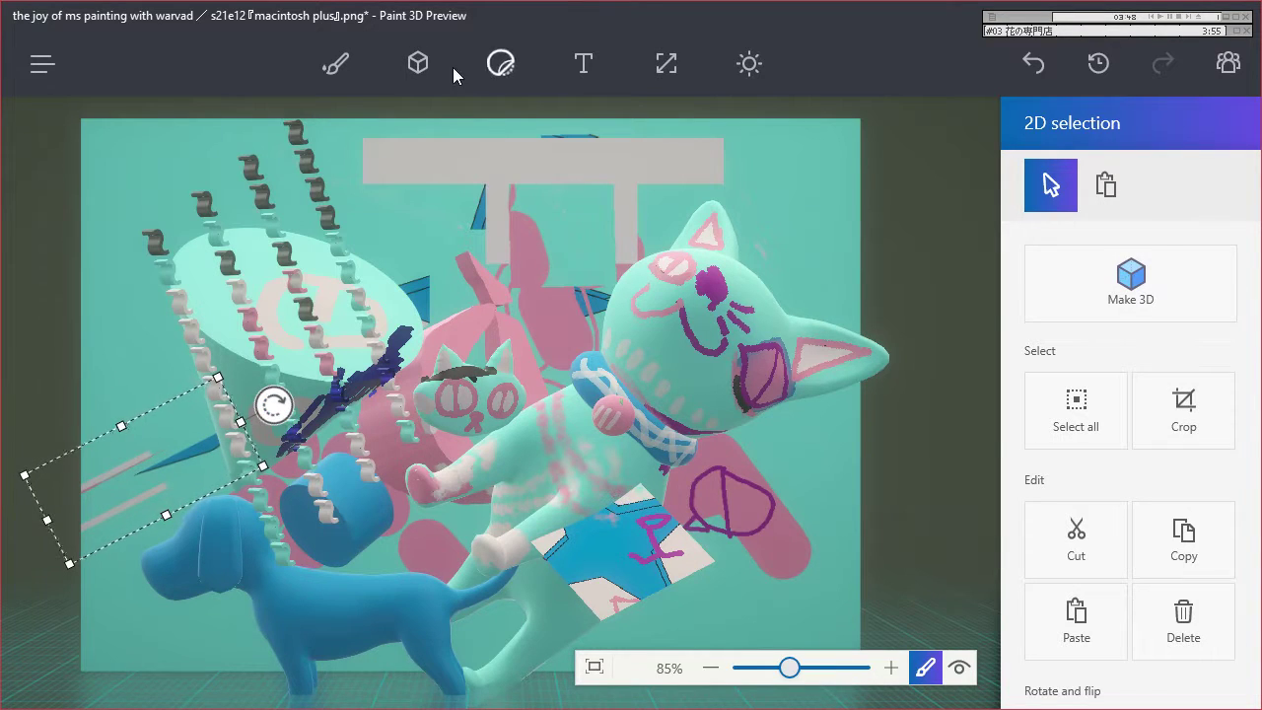
# Draw a solid 68 px line diagonally across the backdrop behind the large cat, and open the line's color choices.
pyautogui.click(417, 63)
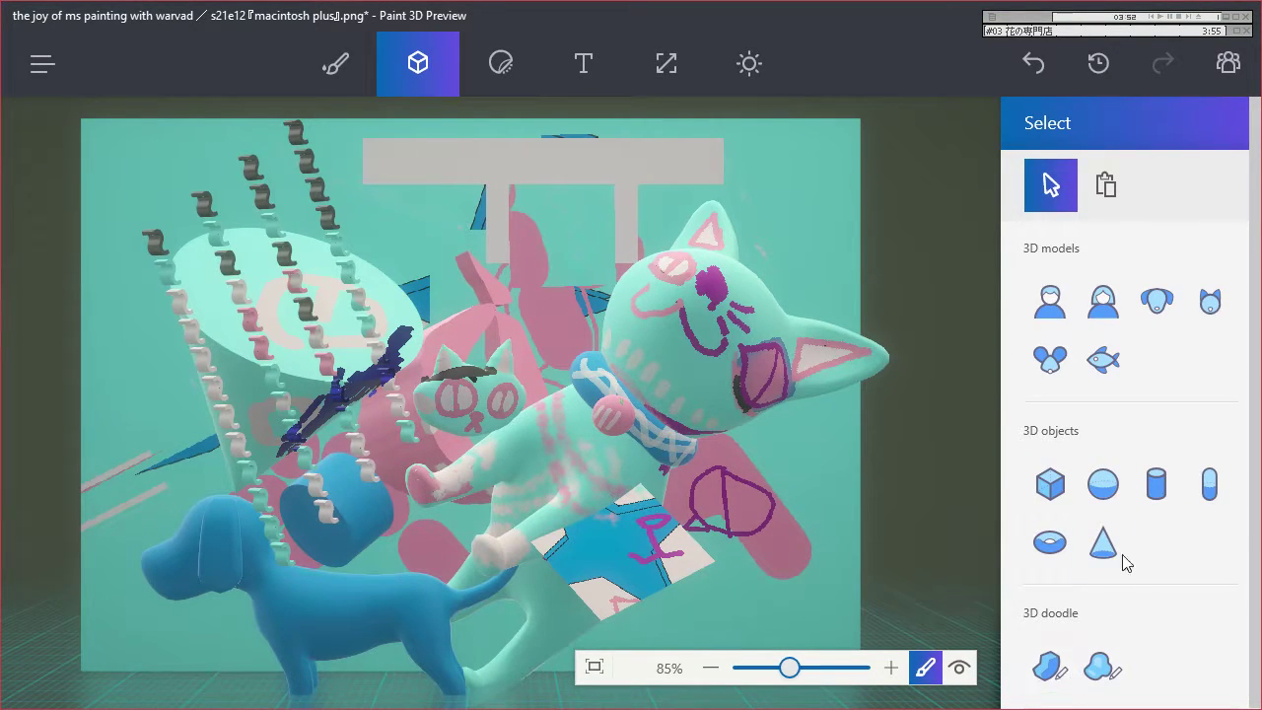
pyautogui.click(347, 77)
pyautogui.click(1159, 383)
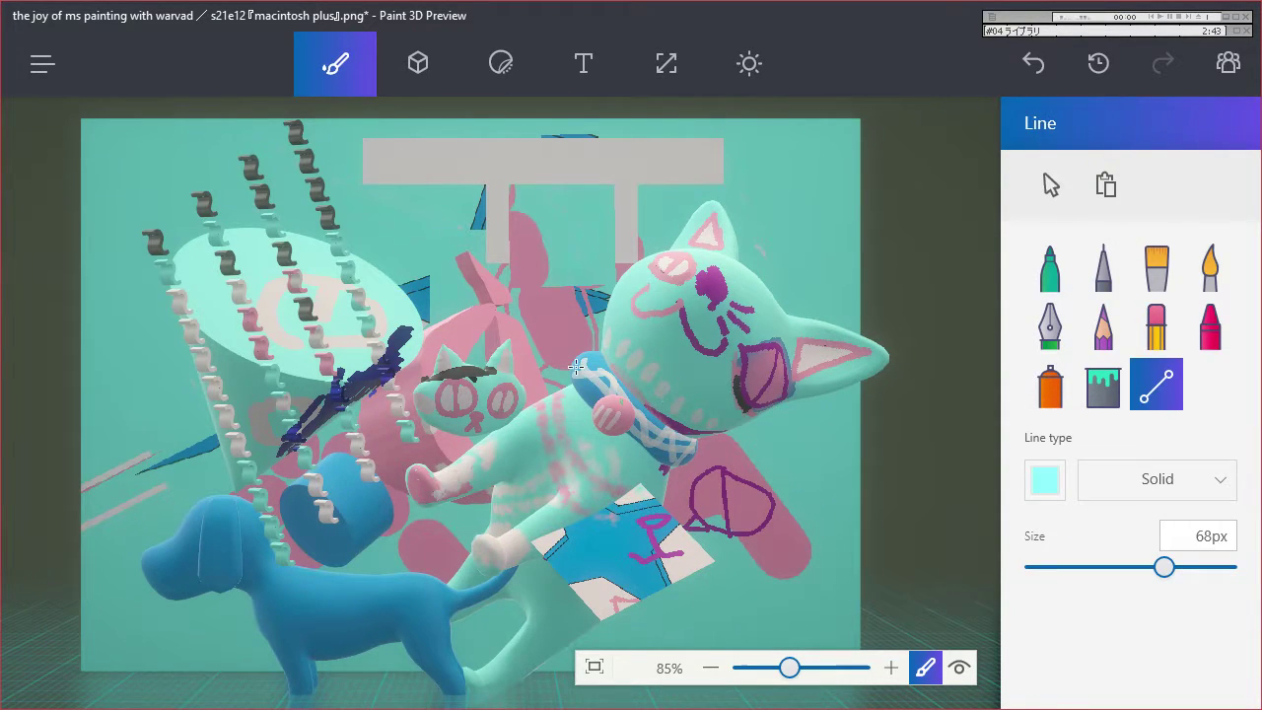
pyautogui.moveTo(426, 235); pyautogui.dragTo(834, 570)
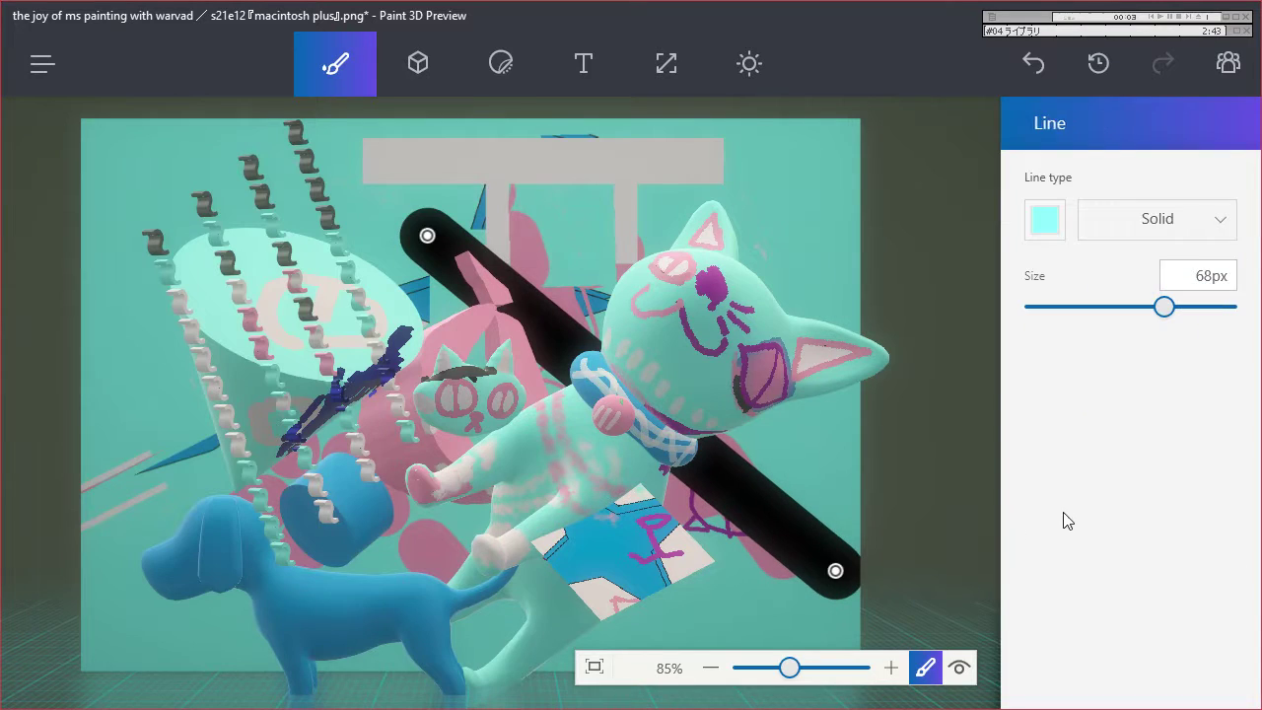
pyautogui.click(1045, 220)
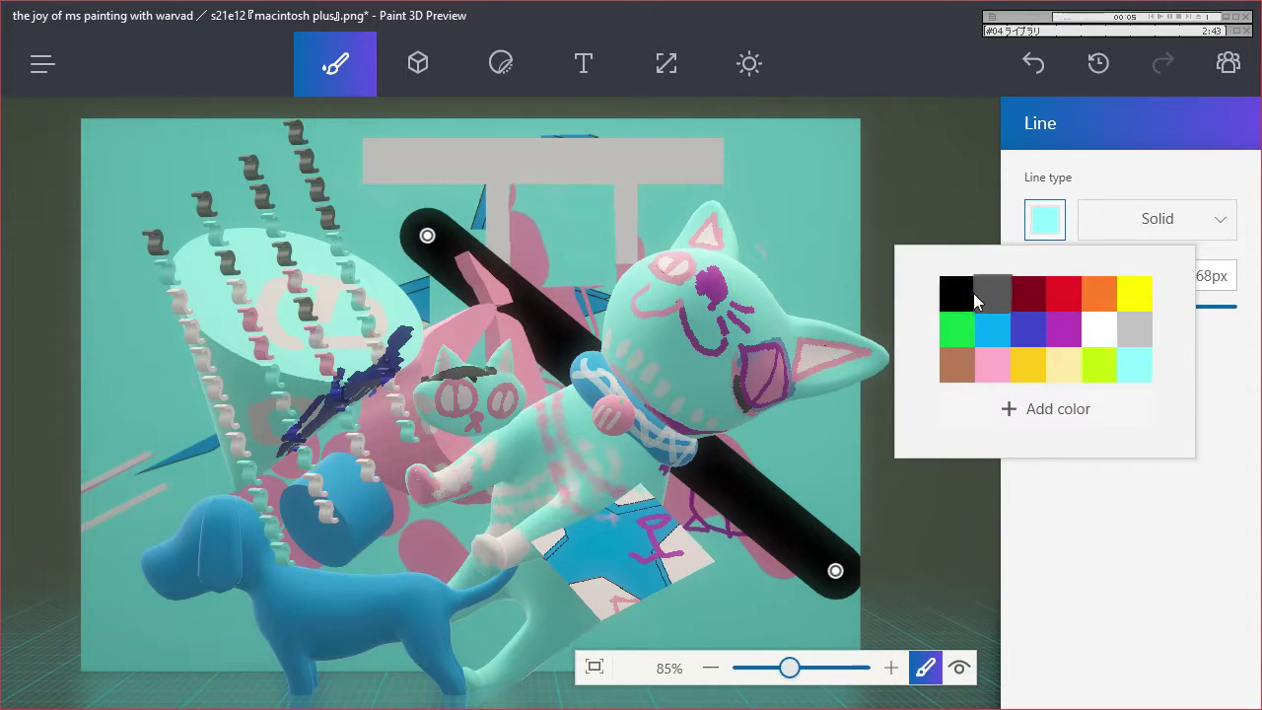
# Try several colours on the diagonal line, settle on turquoise, and set its thickness to 40 px.
pyautogui.click(965, 296)
pyautogui.click(1044, 222)
pyautogui.click(1052, 323)
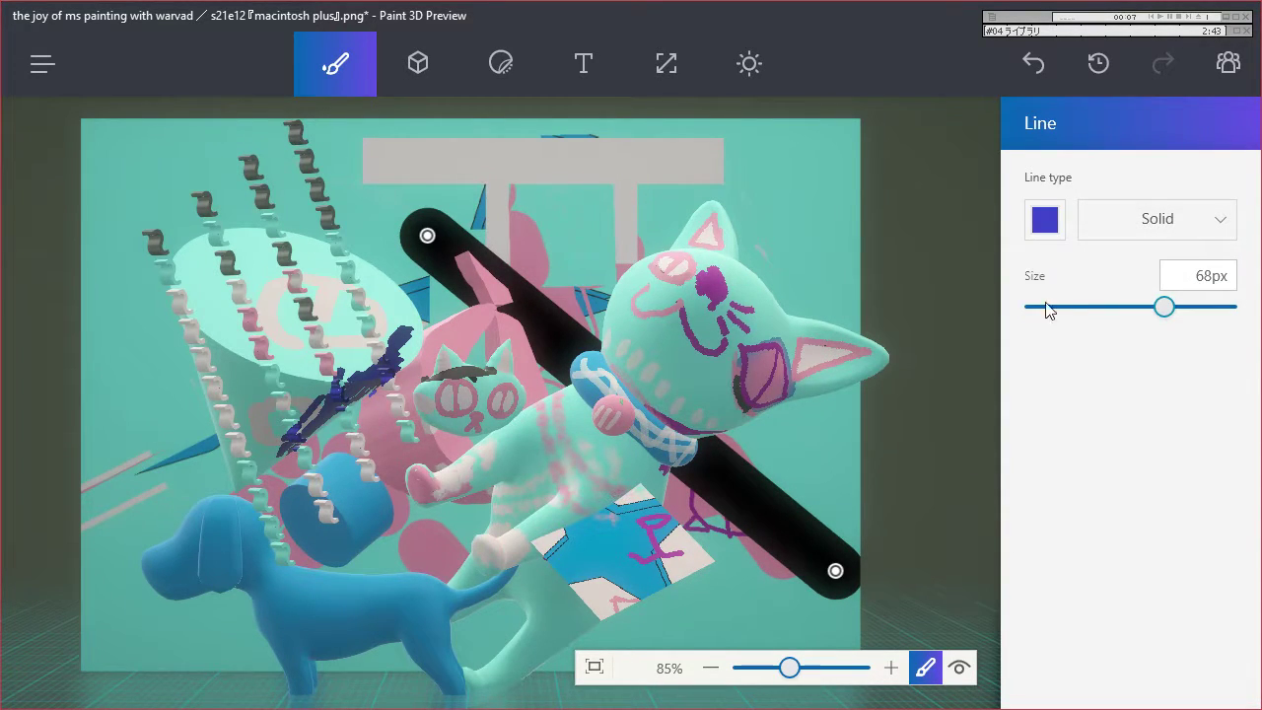
pyautogui.click(1044, 221)
pyautogui.click(1094, 366)
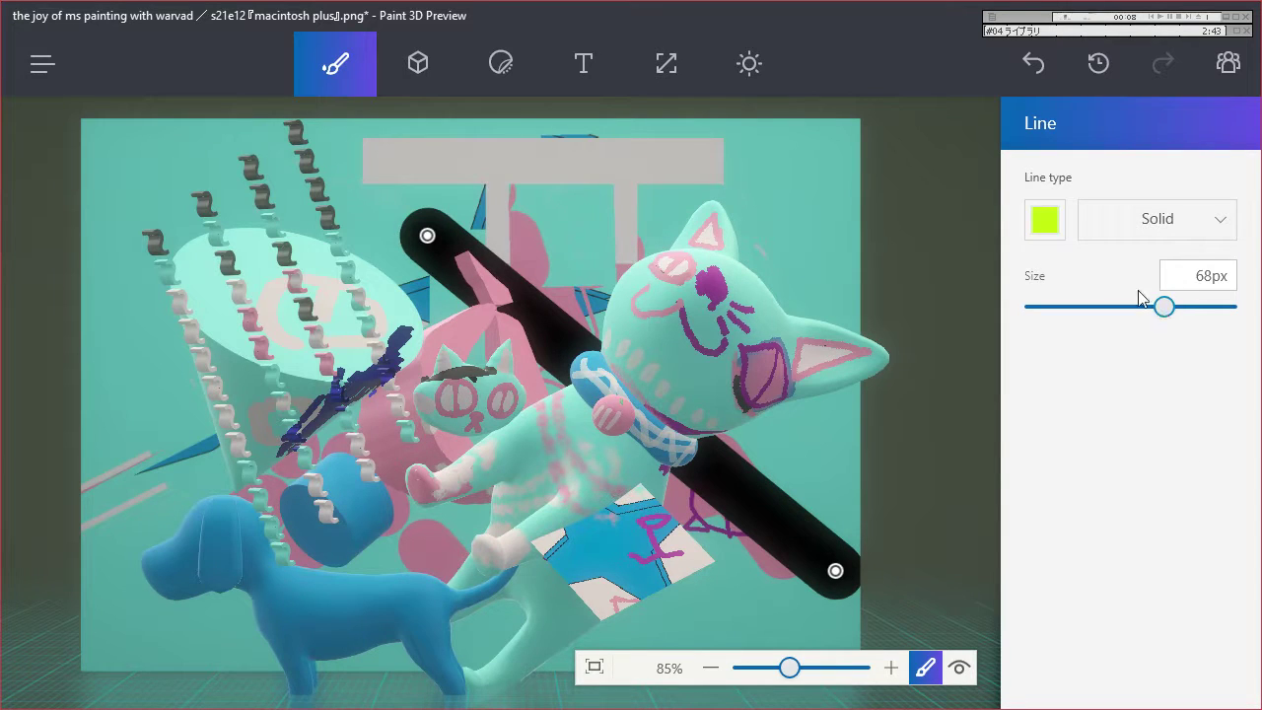
pyautogui.click(1035, 221)
pyautogui.click(1134, 367)
pyautogui.moveTo(1163, 310); pyautogui.dragTo(1110, 308)
# Try the Pixel pen and Spray can line types on the diagonal line and return it to Solid.
pyautogui.click(1159, 225)
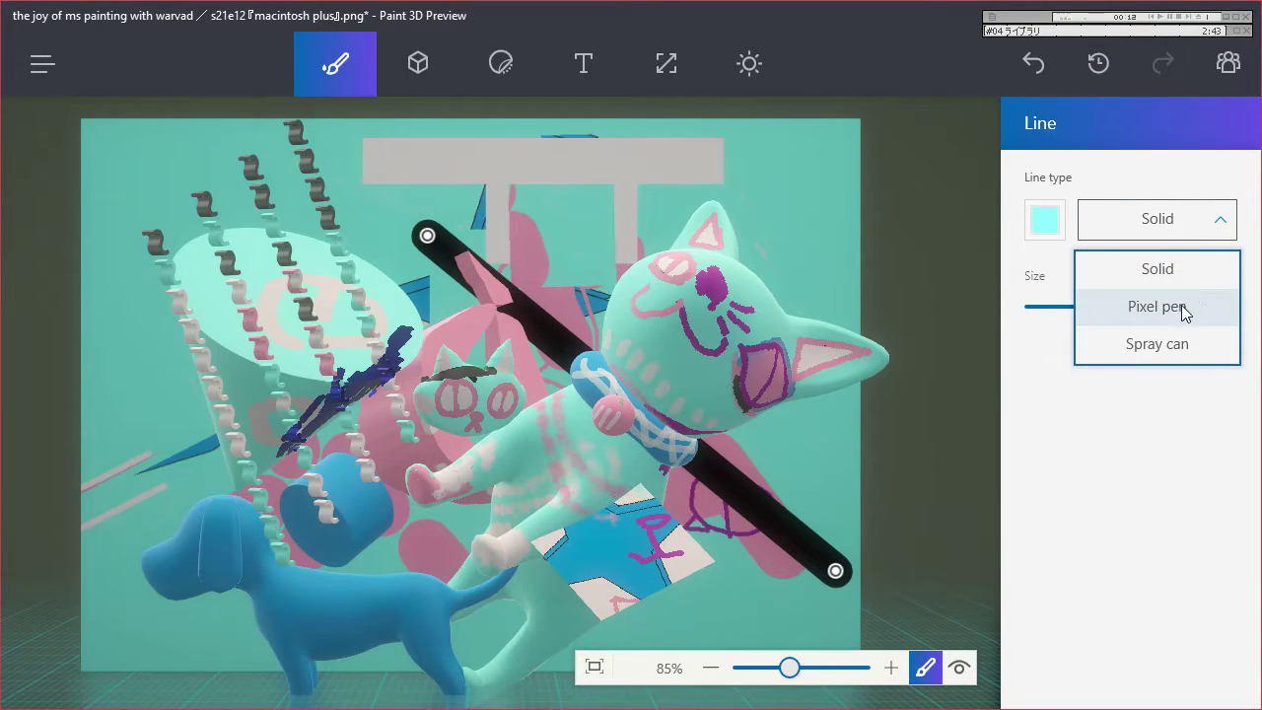
pyautogui.click(1183, 308)
pyautogui.click(1172, 235)
pyautogui.click(1169, 262)
pyautogui.click(1179, 235)
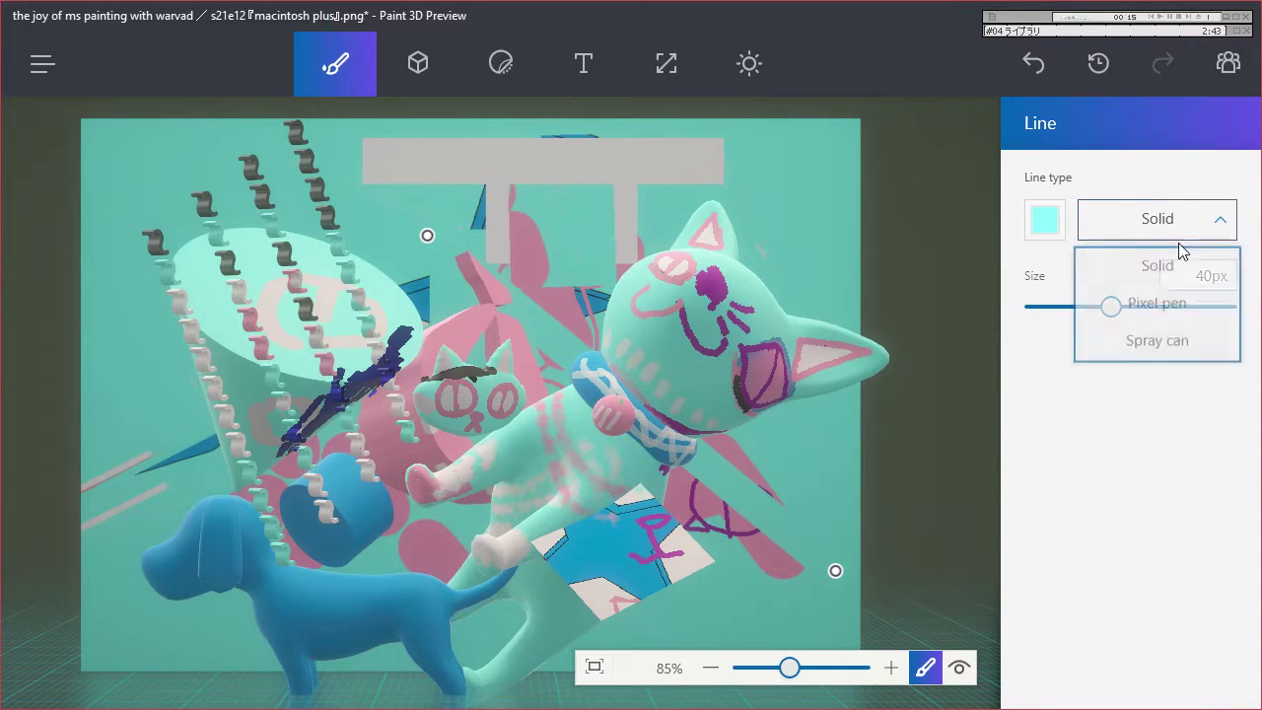
pyautogui.click(1175, 343)
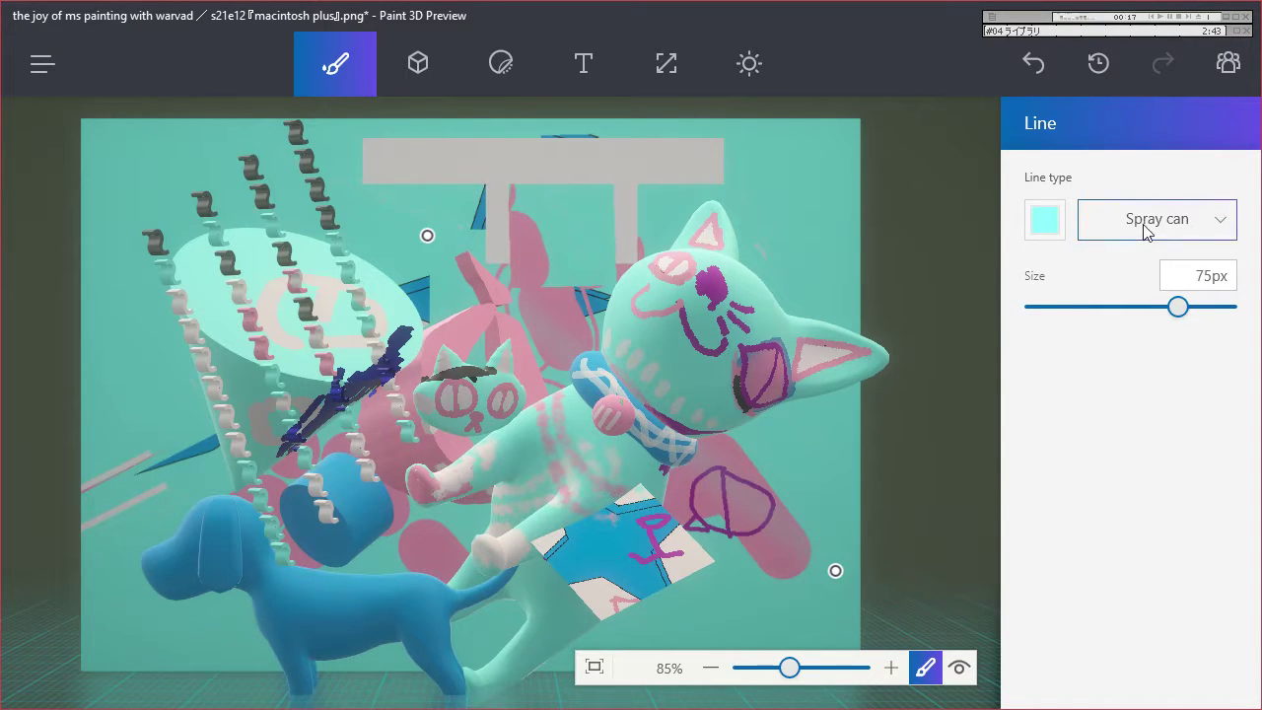
pyautogui.click(1146, 229)
pyautogui.click(1141, 237)
pyautogui.click(1165, 235)
pyautogui.click(1161, 266)
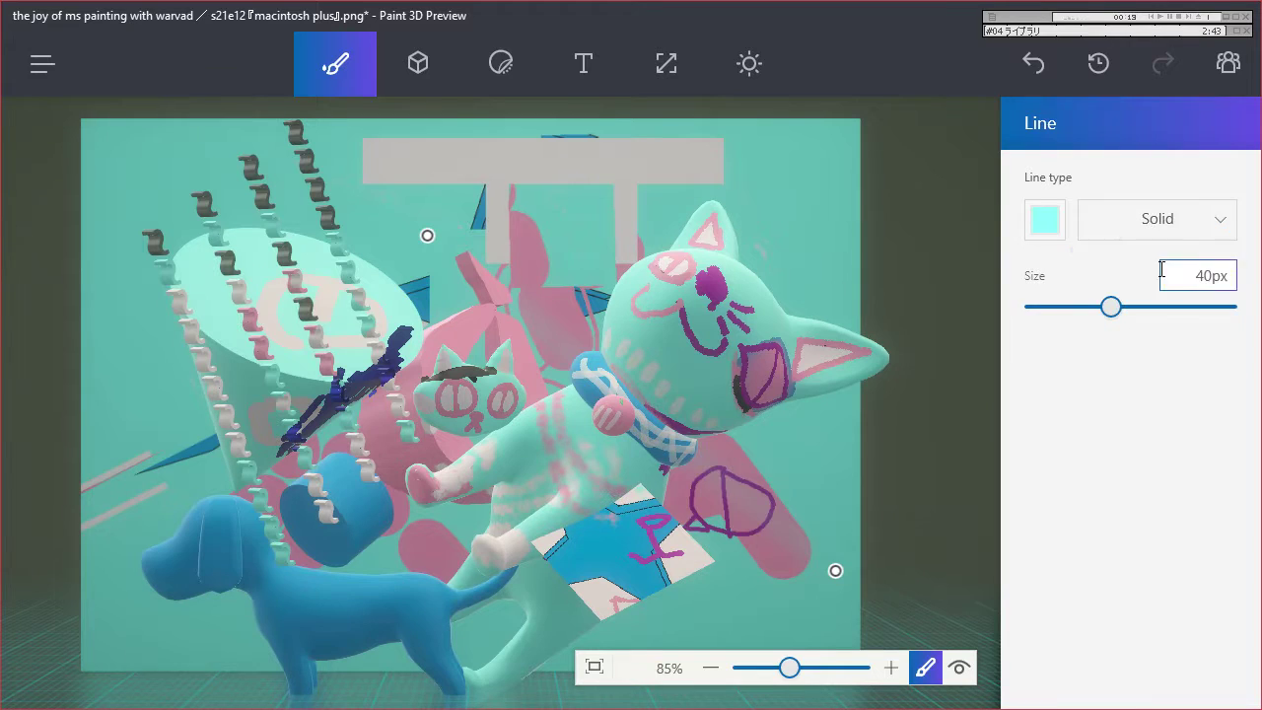
# Draw a solid turquoise line across the lower end of the pink stripe and widen it to 46 px.
pyautogui.moveTo(818, 464); pyautogui.dragTo(698, 618)
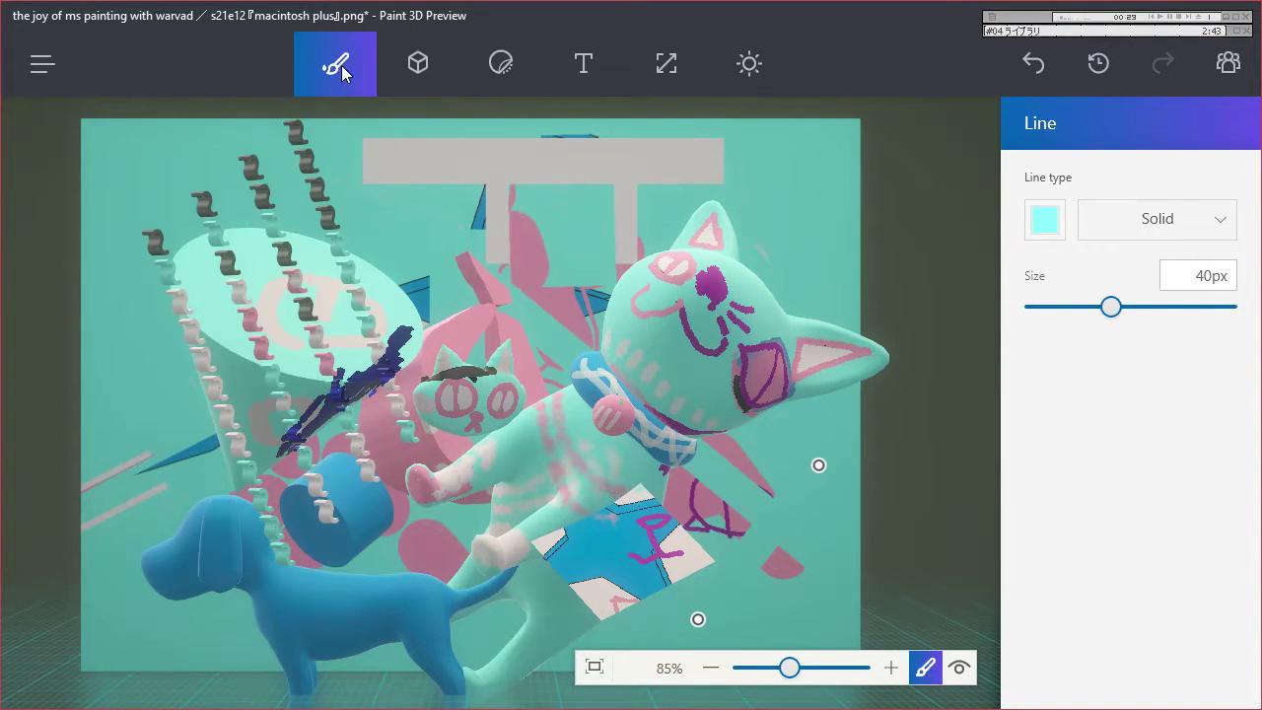
pyautogui.moveTo(1111, 306)
pyautogui.mouseDown()
pyautogui.moveTo(1056, 316)
pyautogui.moveTo(1115, 317)
pyautogui.mouseUp()
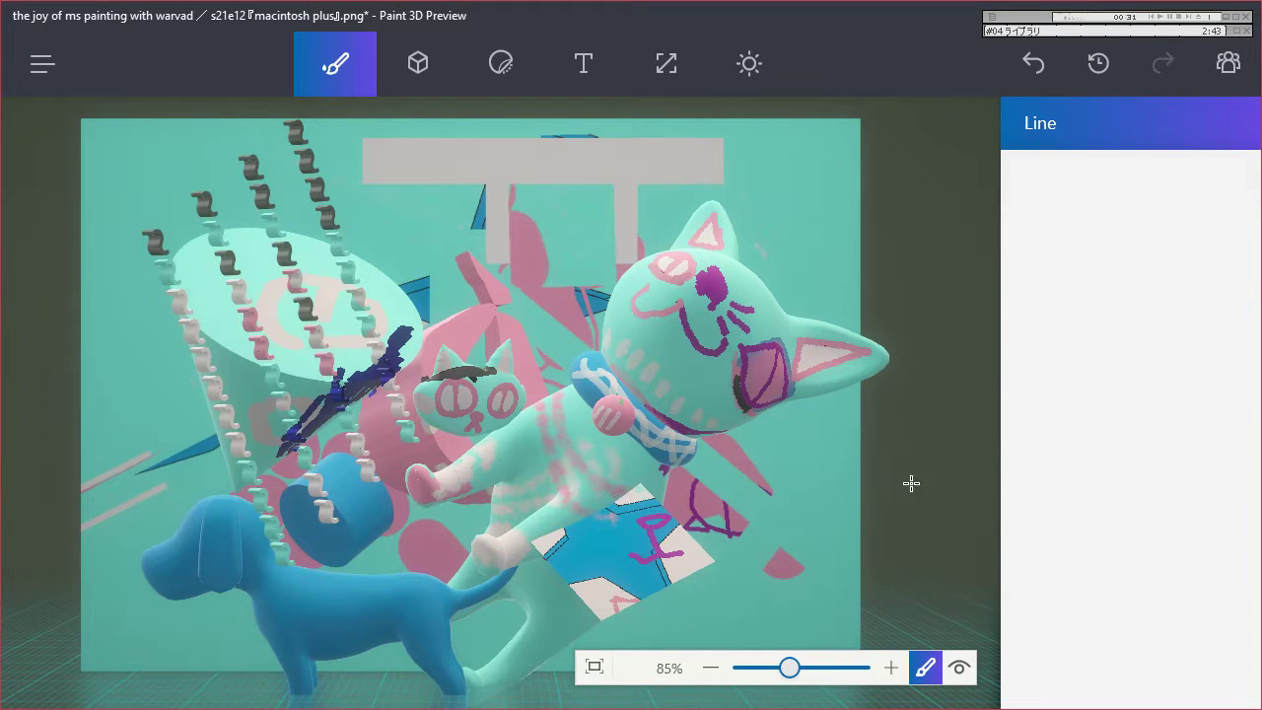
# Draw two solid 46 px lines with white selected: a long diagonal across the canvas and a vertical one near its left edge.
pyautogui.click(1047, 480)
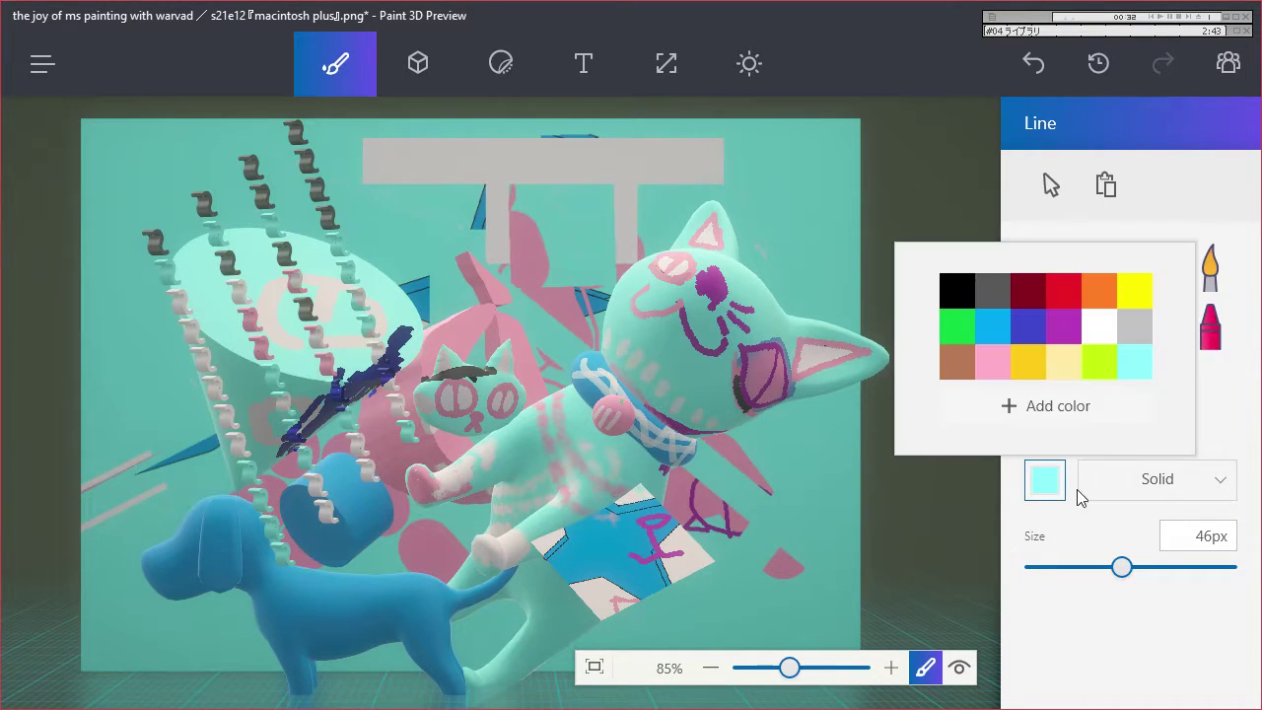
pyautogui.click(1114, 325)
pyautogui.moveTo(885, 449); pyautogui.dragTo(117, 129)
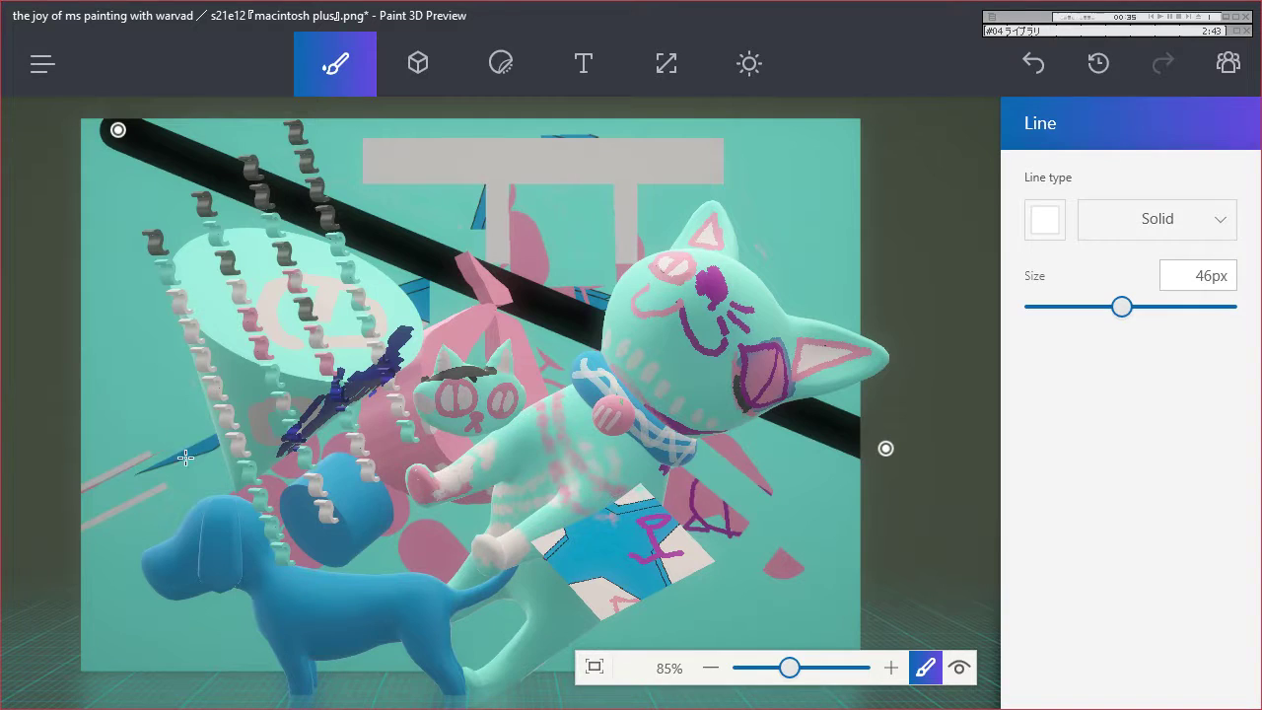
pyautogui.moveTo(144, 505); pyautogui.dragTo(144, 319)
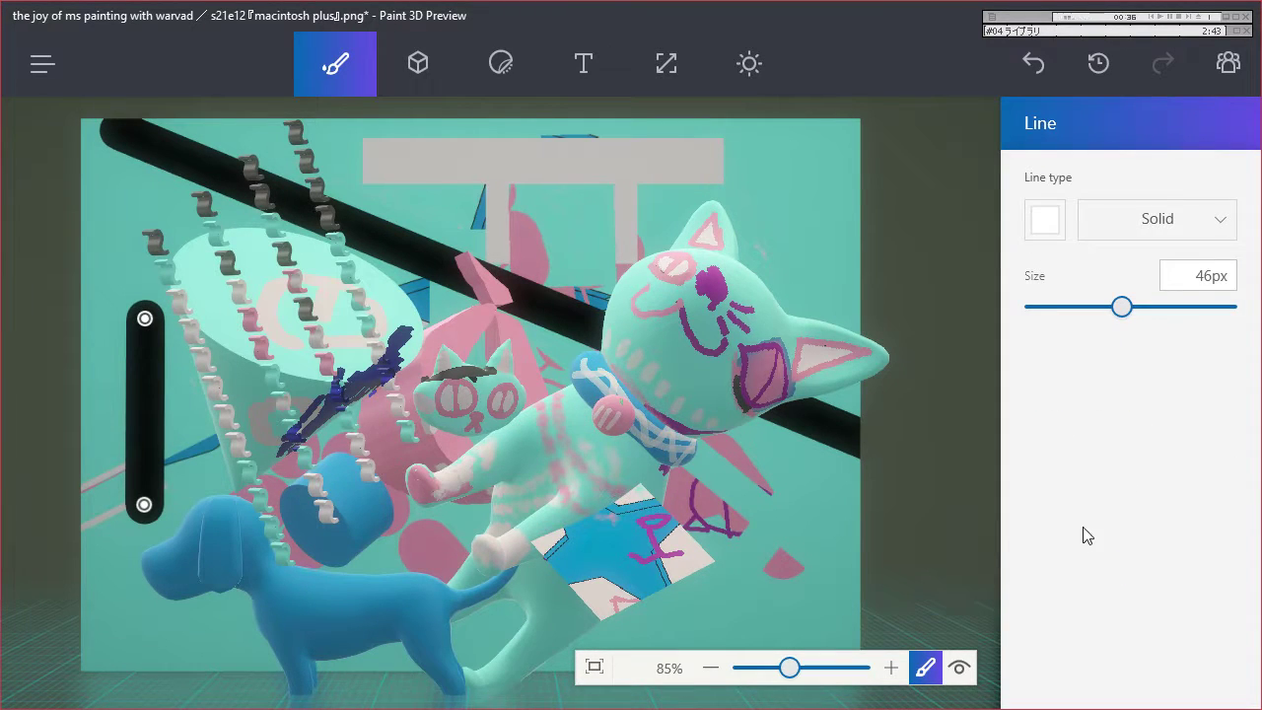
# Restyle the vertical line as a white Pixel pen line 10 px thick.
pyautogui.click(1047, 215)
pyautogui.click(1106, 333)
pyautogui.moveTo(1121, 307)
pyautogui.mouseDown()
pyautogui.moveTo(1092, 306)
pyautogui.moveTo(1140, 308)
pyautogui.moveTo(1096, 306)
pyautogui.mouseUp()
pyautogui.click(1154, 218)
pyautogui.click(1154, 301)
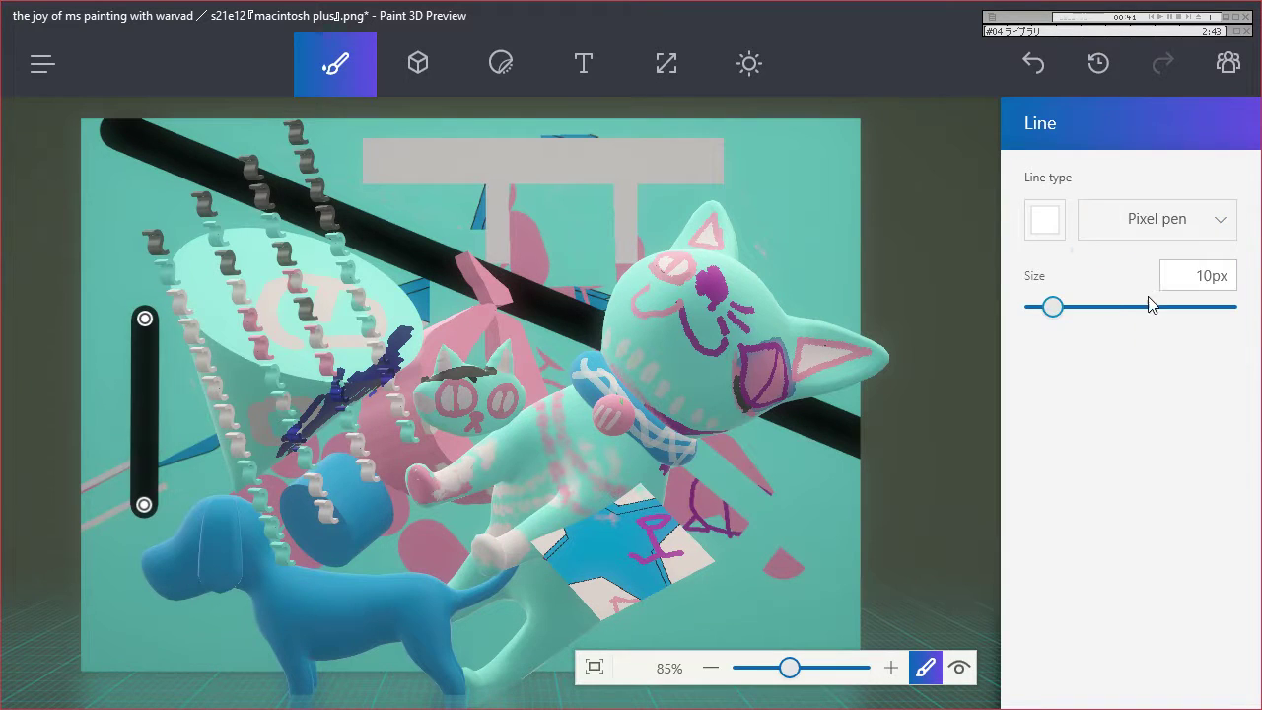
# Draw white 10 px Pixel pen lines criss-crossing the canvas, including some along the black diagonal band.
pyautogui.moveTo(83, 354); pyautogui.dragTo(227, 497)
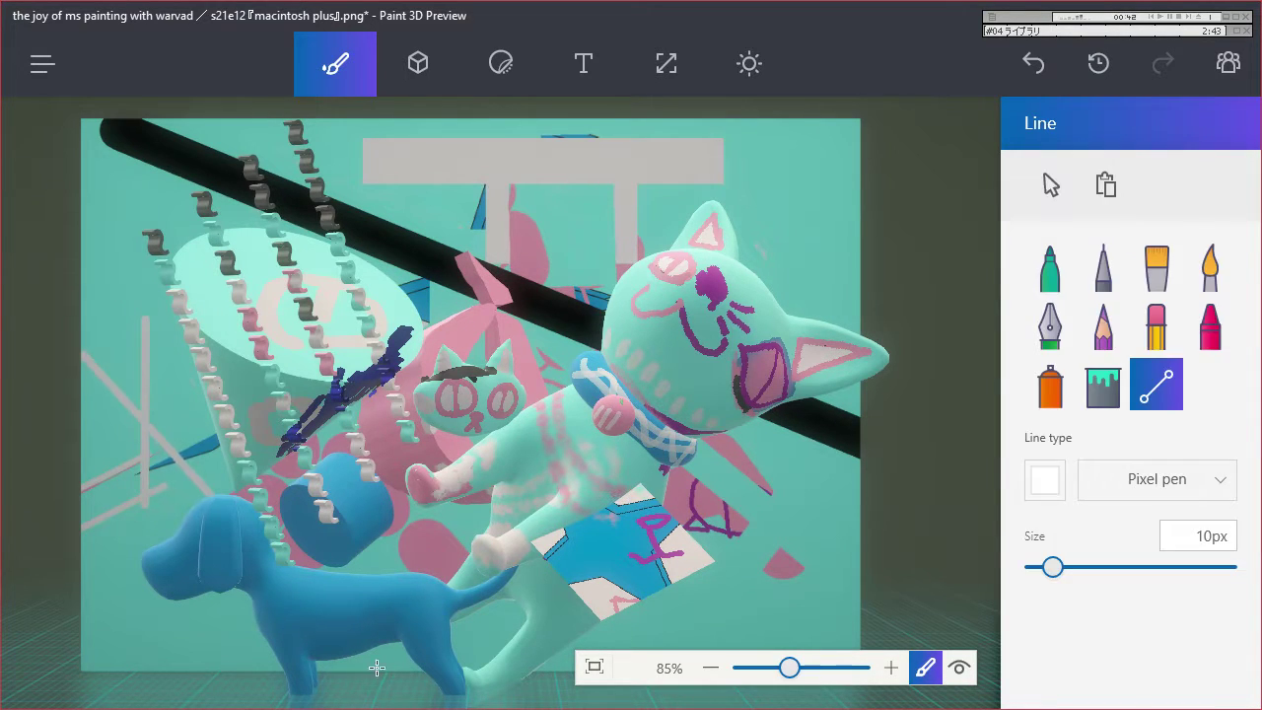
pyautogui.moveTo(356, 653); pyautogui.dragTo(88, 622)
pyautogui.click(779, 569)
pyautogui.moveTo(118, 148)
pyautogui.mouseDown()
pyautogui.moveTo(313, 205)
pyautogui.moveTo(921, 459)
pyautogui.mouseUp()
pyautogui.click(352, 254)
pyautogui.moveTo(113, 112); pyautogui.dragTo(890, 465)
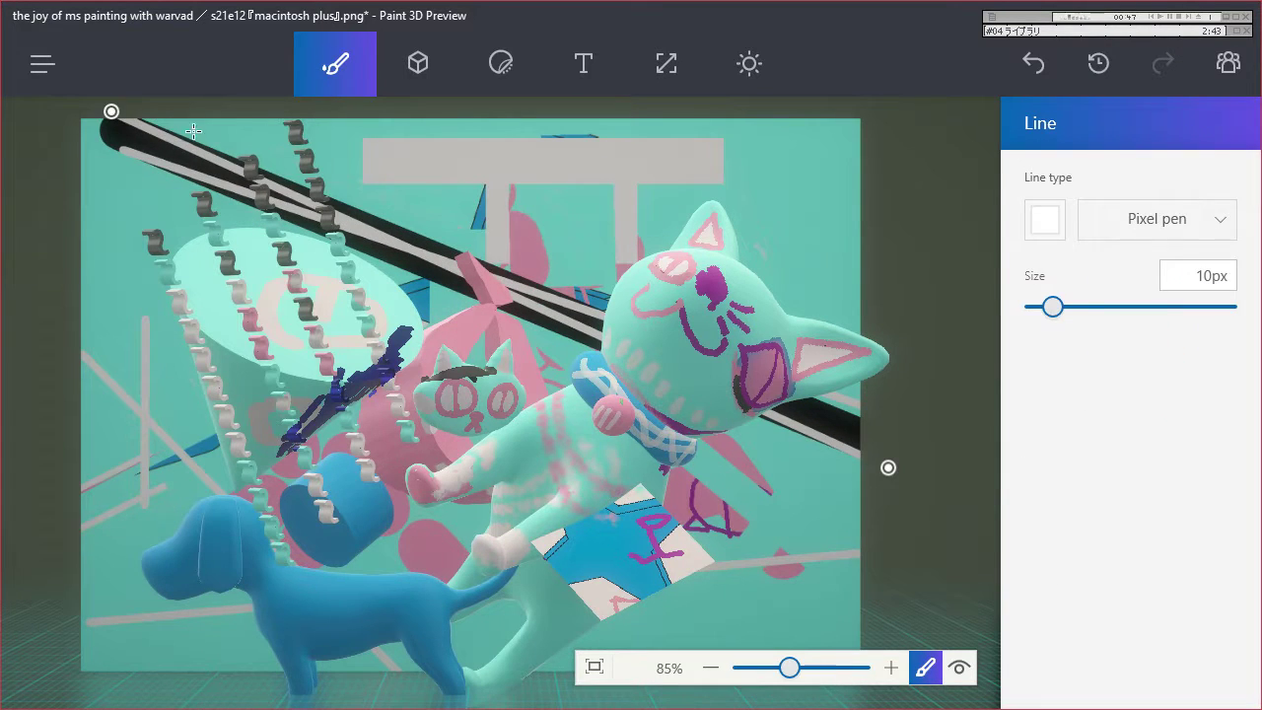
pyautogui.moveTo(188, 106); pyautogui.dragTo(827, 424)
pyautogui.moveTo(828, 175)
pyautogui.mouseDown()
pyautogui.moveTo(417, 611)
pyautogui.moveTo(331, 683)
pyautogui.mouseUp()
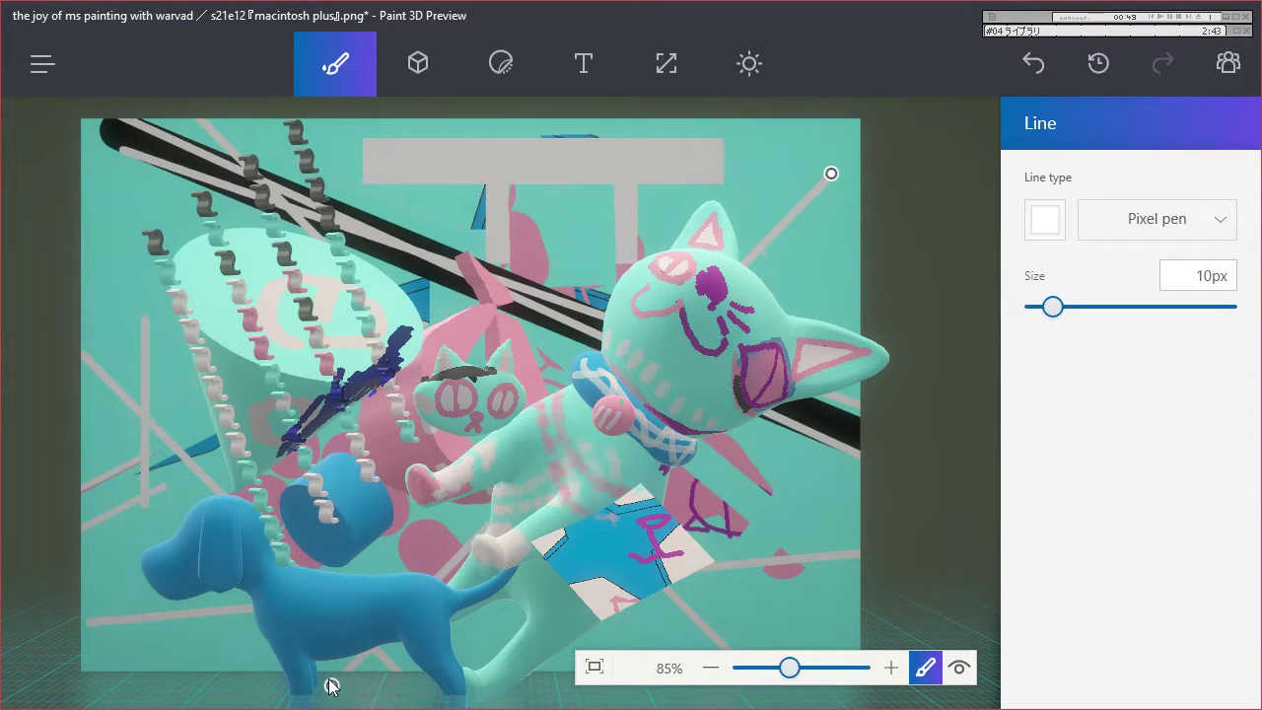
# Add a blue matte 3D cube shape as a long, thin bar below the large cat's ear.
pyautogui.click(418, 63)
pyautogui.click(1050, 483)
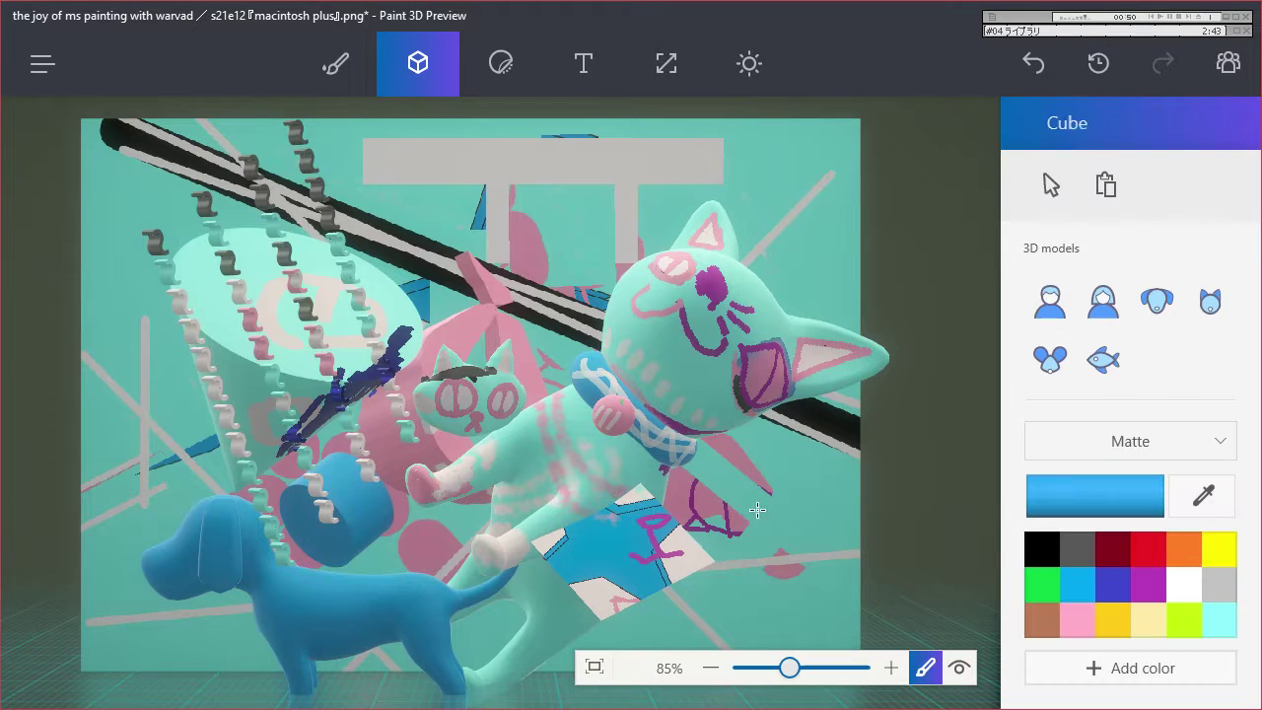
pyautogui.moveTo(751, 491); pyautogui.dragTo(954, 501)
pyautogui.moveTo(808, 510); pyautogui.dragTo(808, 510)
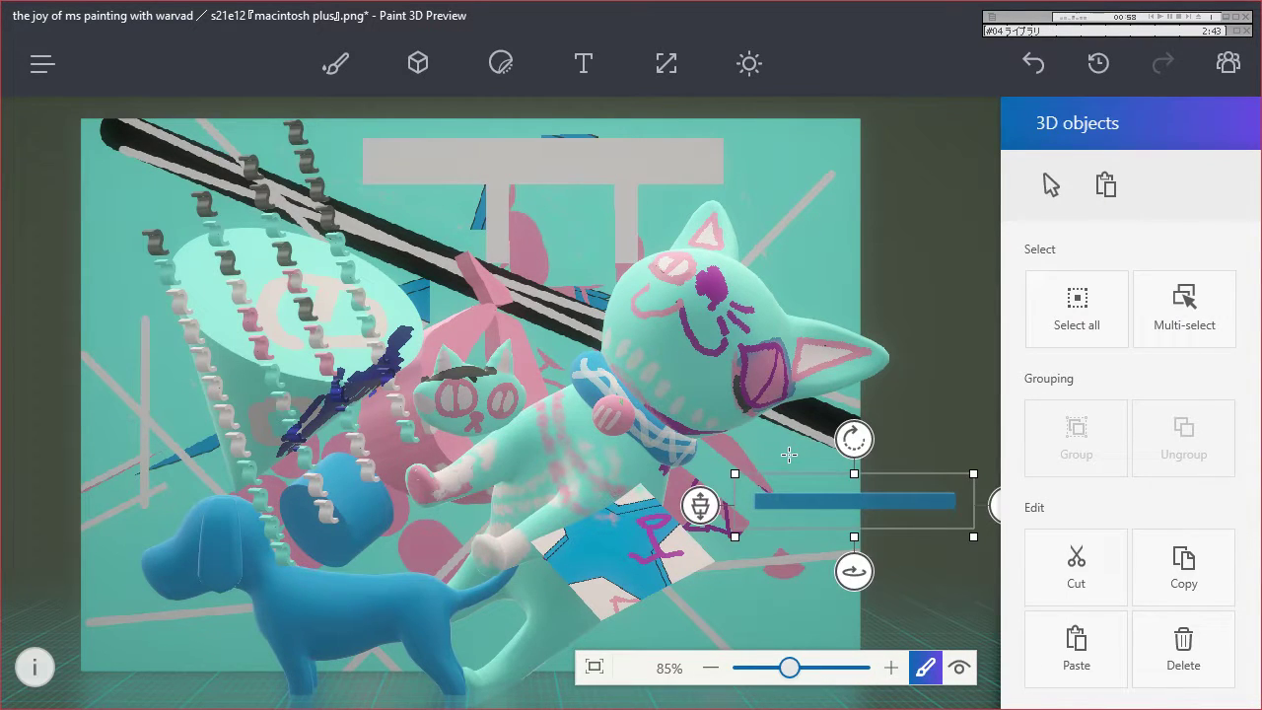
# Rotate the thin blue bar on several axes so that it points towards the viewer as a short block.
pyautogui.moveTo(853, 438)
pyautogui.mouseDown()
pyautogui.moveTo(906, 464)
pyautogui.moveTo(839, 437)
pyautogui.mouseUp()
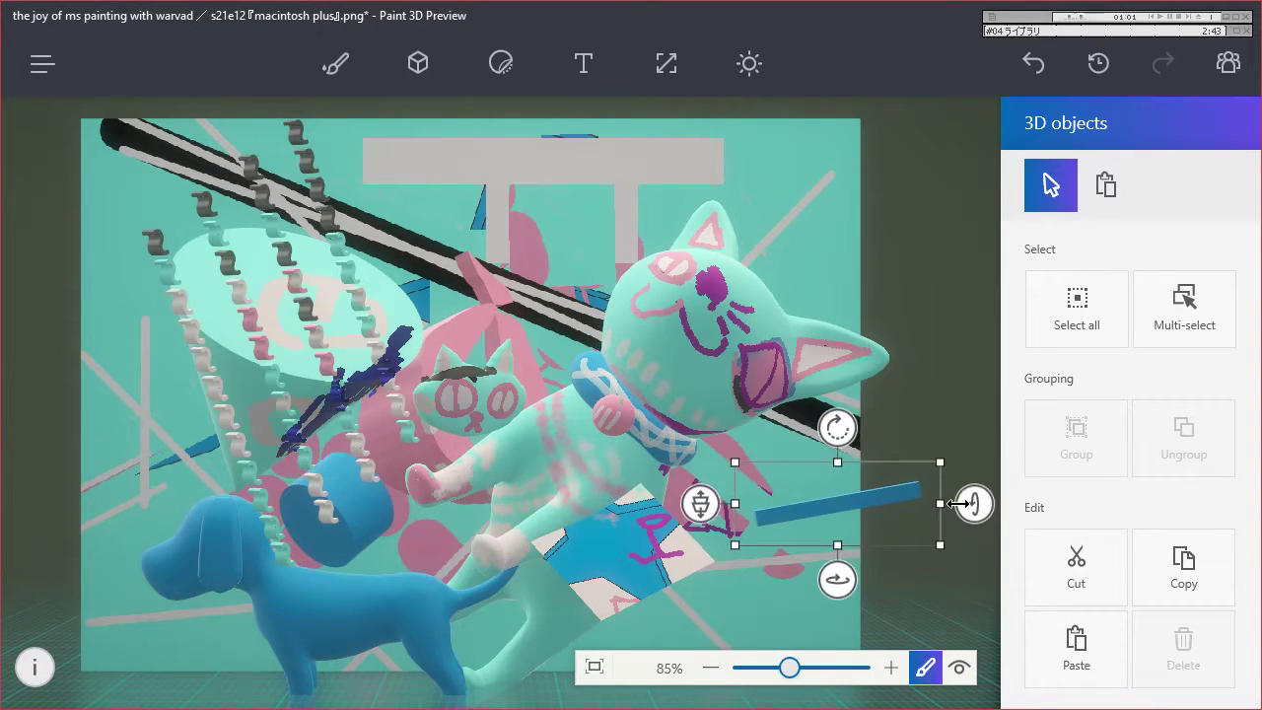
pyautogui.moveTo(957, 503)
pyautogui.mouseDown()
pyautogui.moveTo(929, 515)
pyautogui.moveTo(941, 513)
pyautogui.mouseUp()
pyautogui.moveTo(839, 576); pyautogui.dragTo(930, 569)
pyautogui.moveTo(766, 506); pyautogui.dragTo(774, 438)
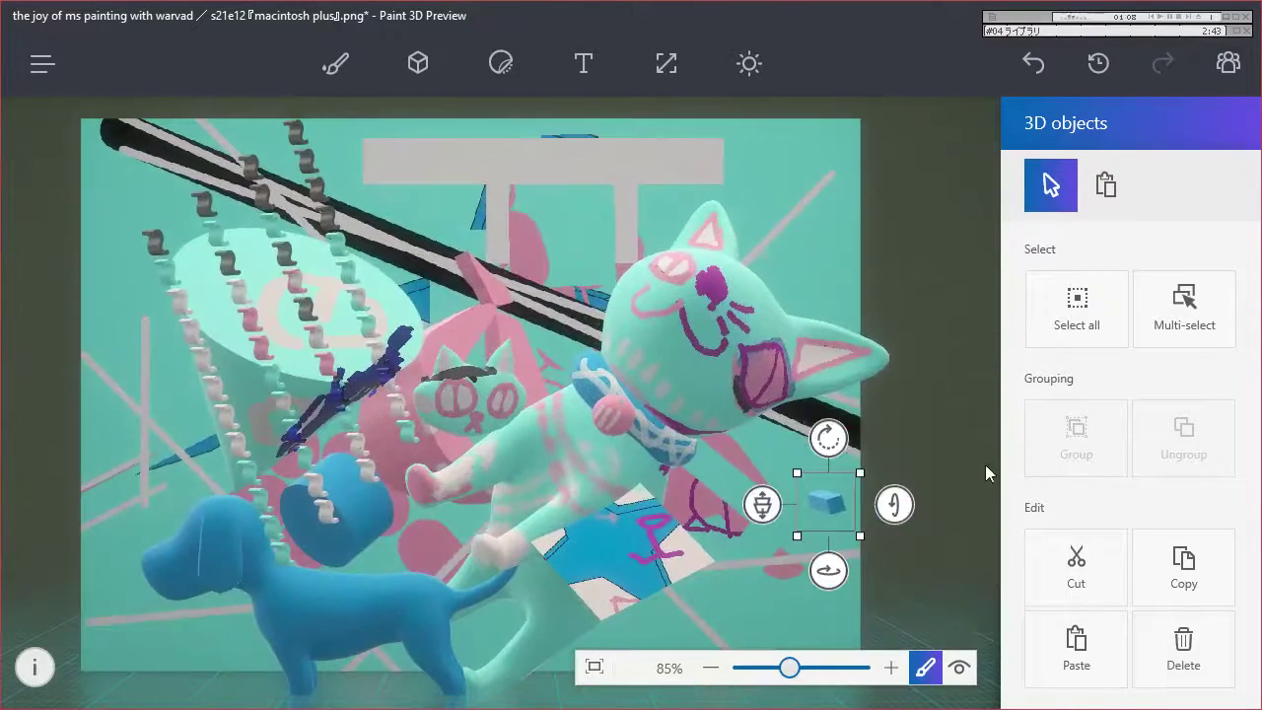
# Fill the blue dog, the cylinder and the small block with turquoise polished metal.
pyautogui.click(334, 65)
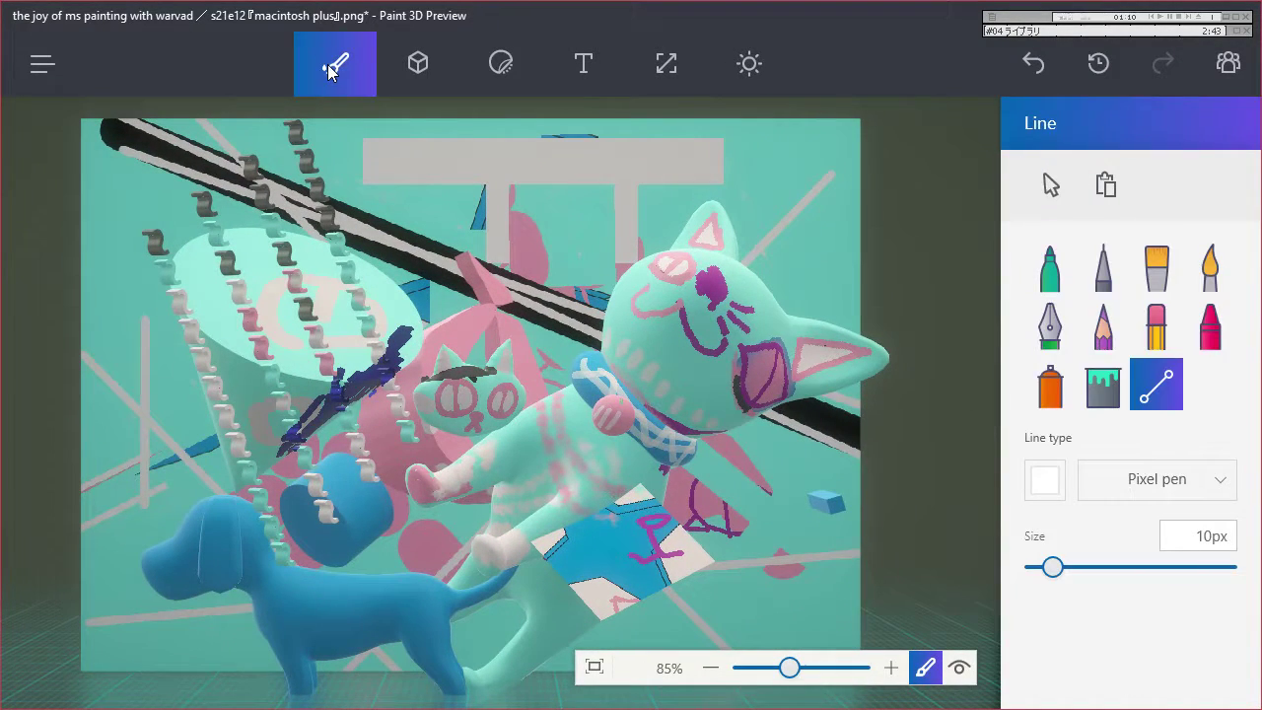
pyautogui.click(1109, 391)
pyautogui.click(1220, 620)
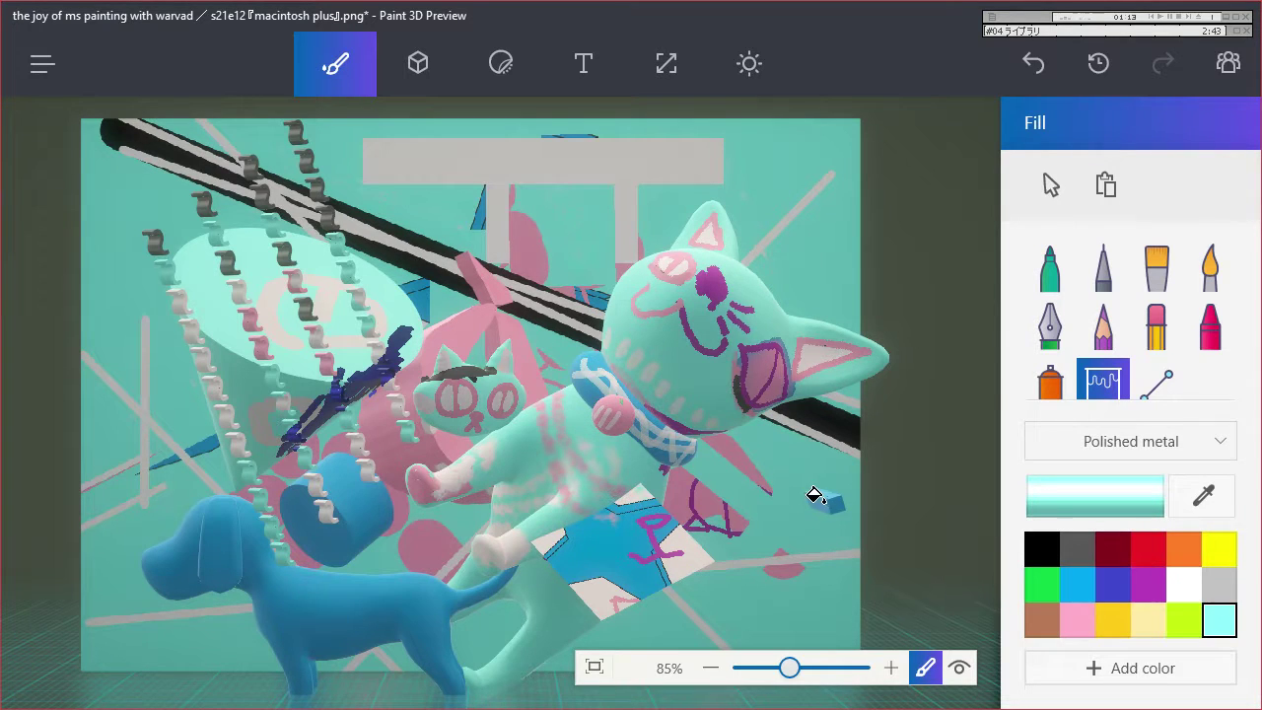
pyautogui.click(373, 599)
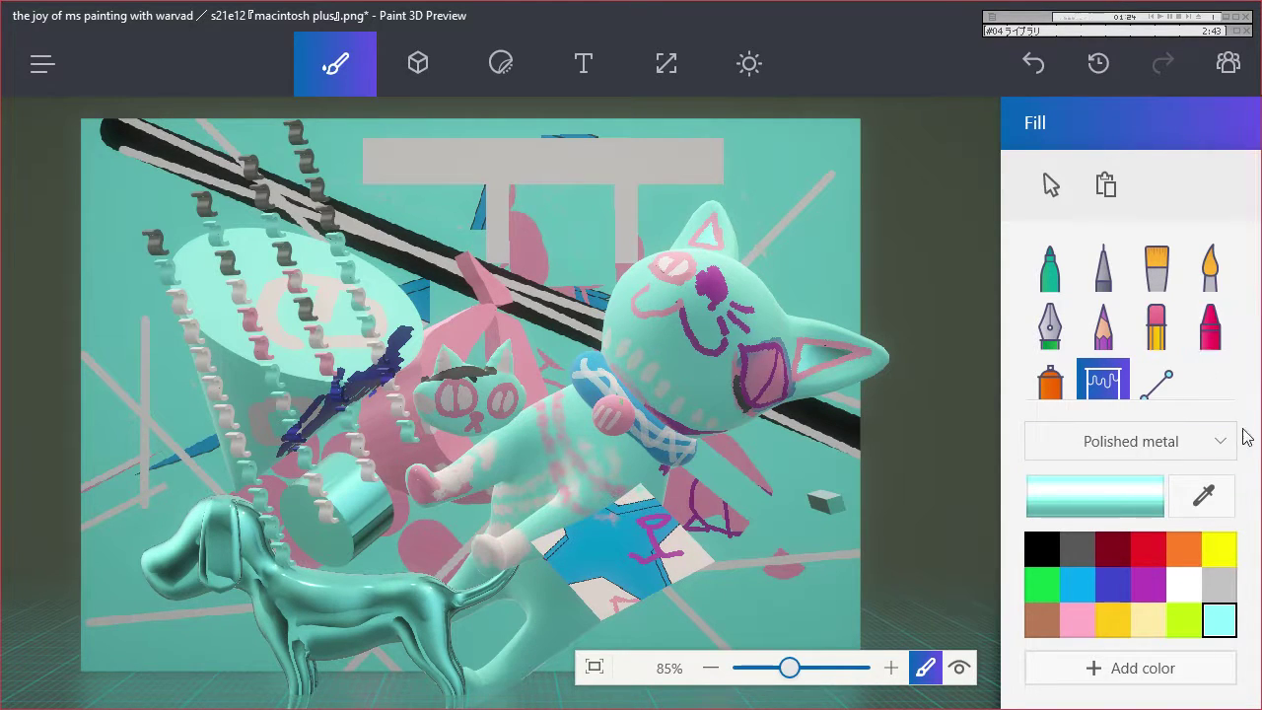
# Draw white matte Pixel pen scribbles around the cat and over the right part of the canvas.
pyautogui.click(1163, 443)
pyautogui.click(1183, 300)
pyautogui.click(1103, 267)
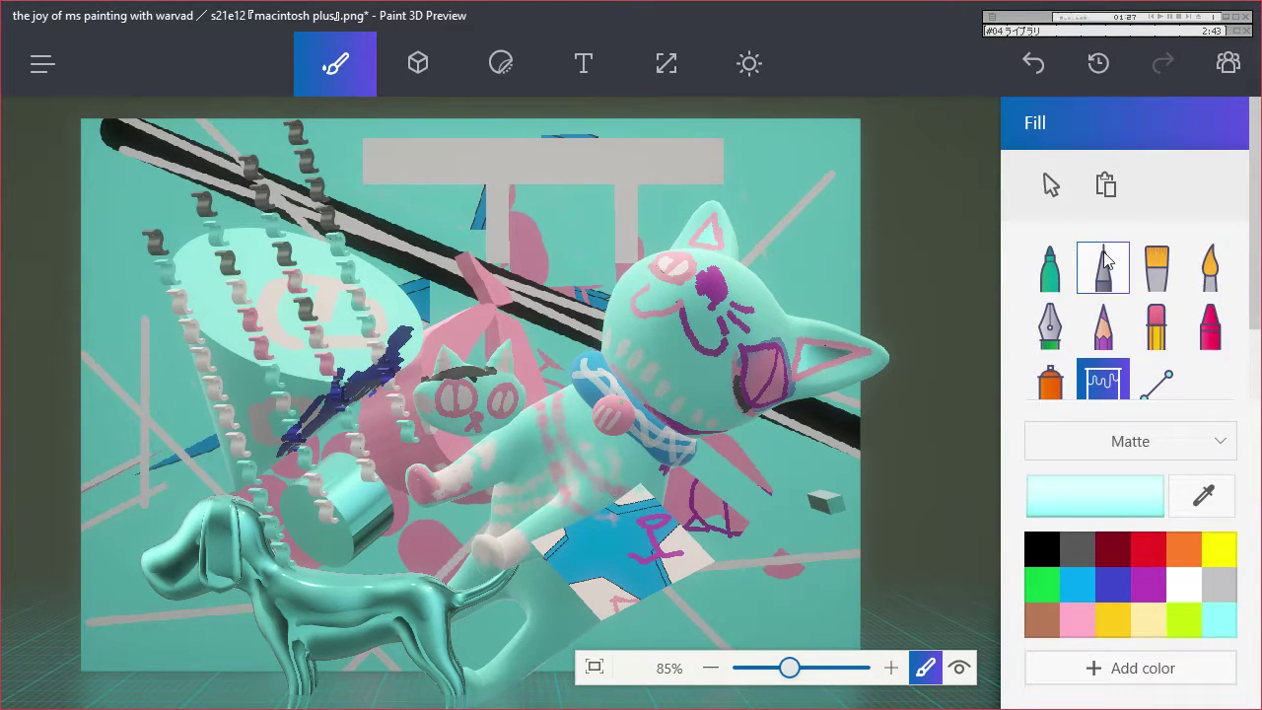
pyautogui.click(1184, 583)
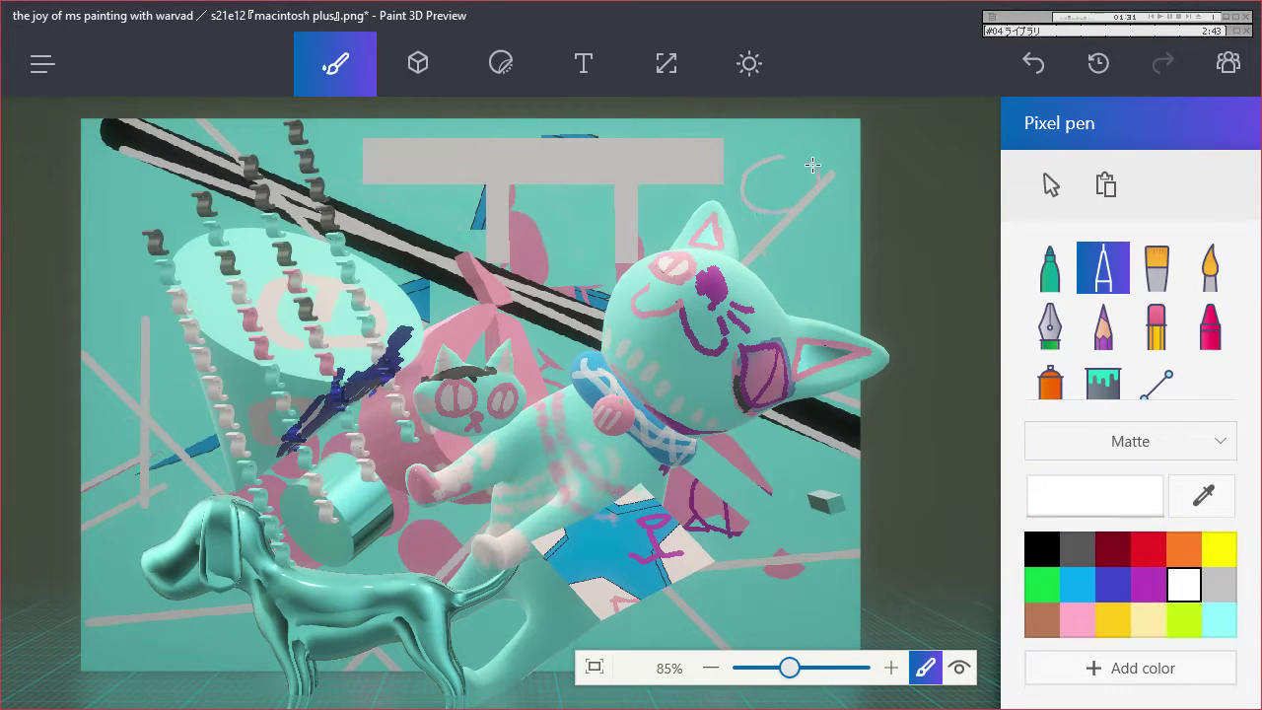
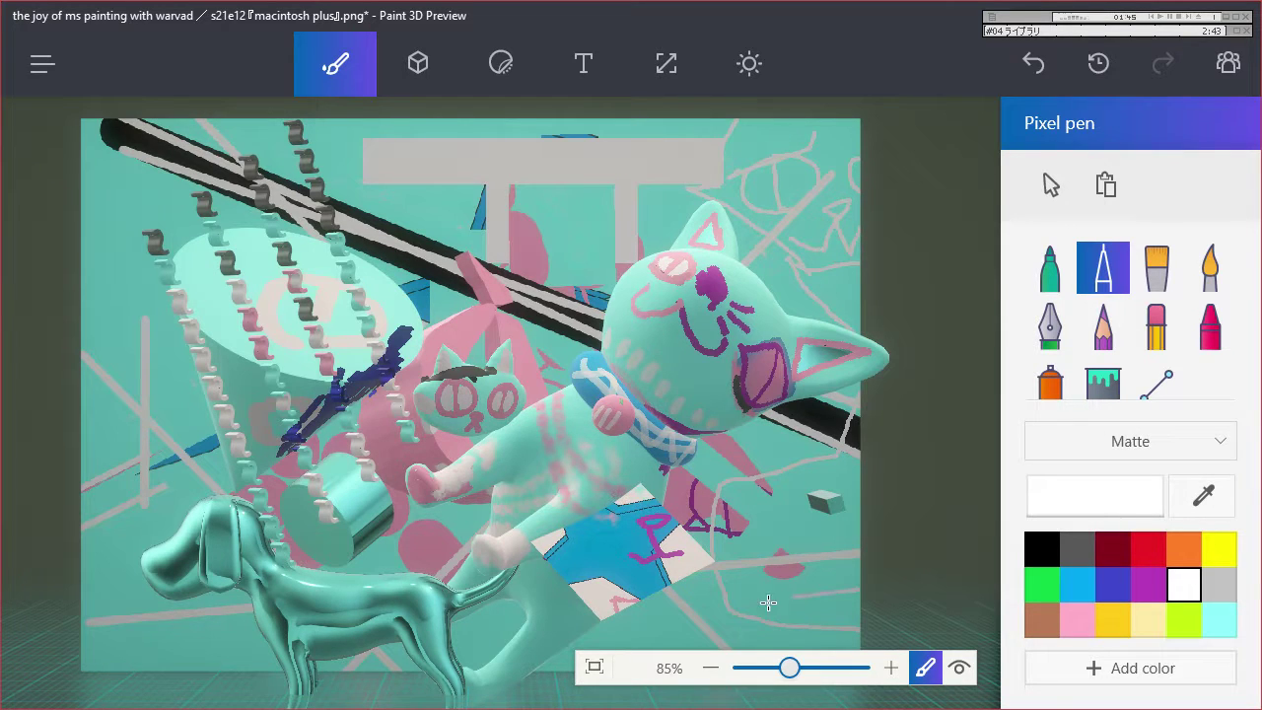
# Fill the tilted tile's large blue area with matte pink and its upper and right white corners with turquoise.
pyautogui.click(418, 63)
pyautogui.click(343, 79)
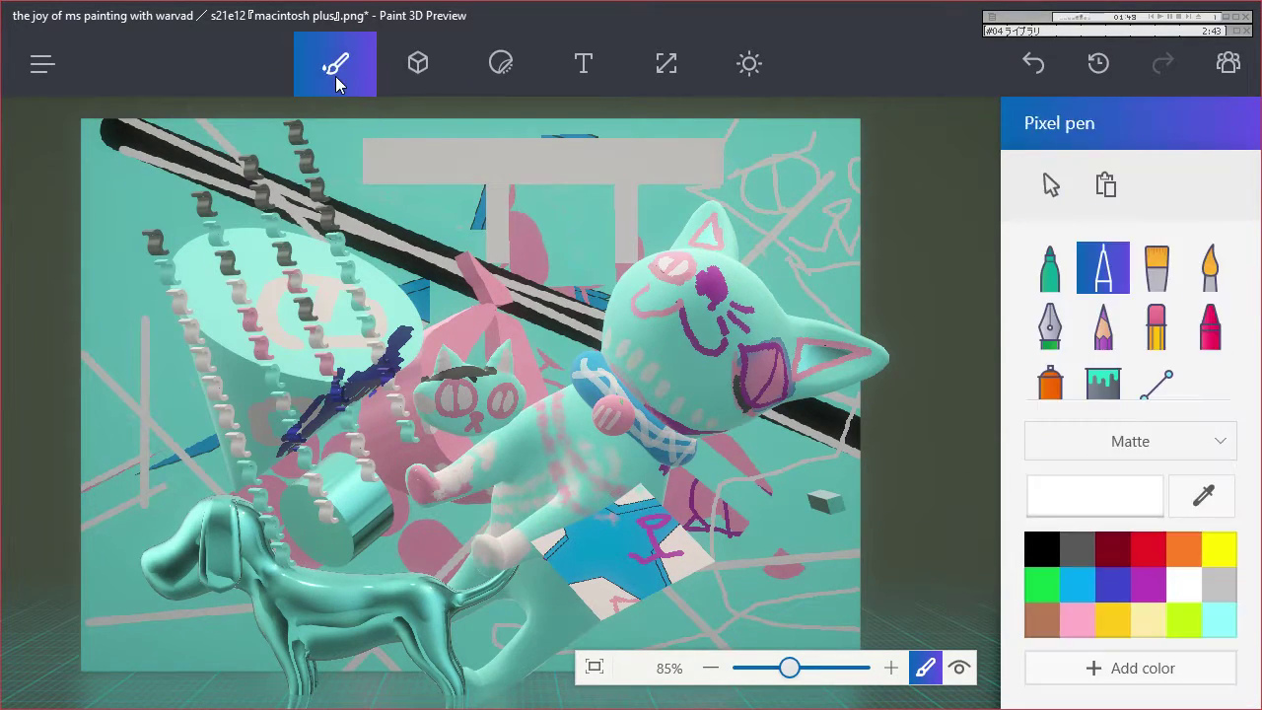
pyautogui.click(1077, 619)
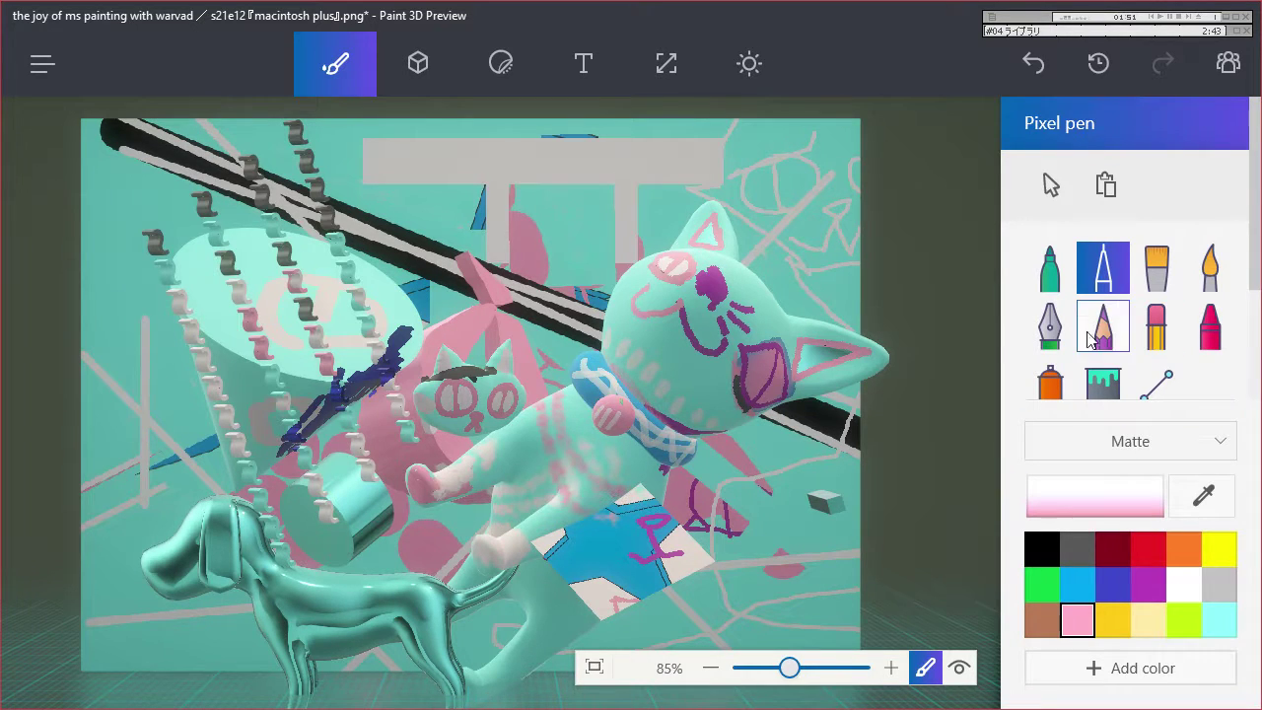
pyautogui.click(1103, 380)
pyautogui.click(596, 540)
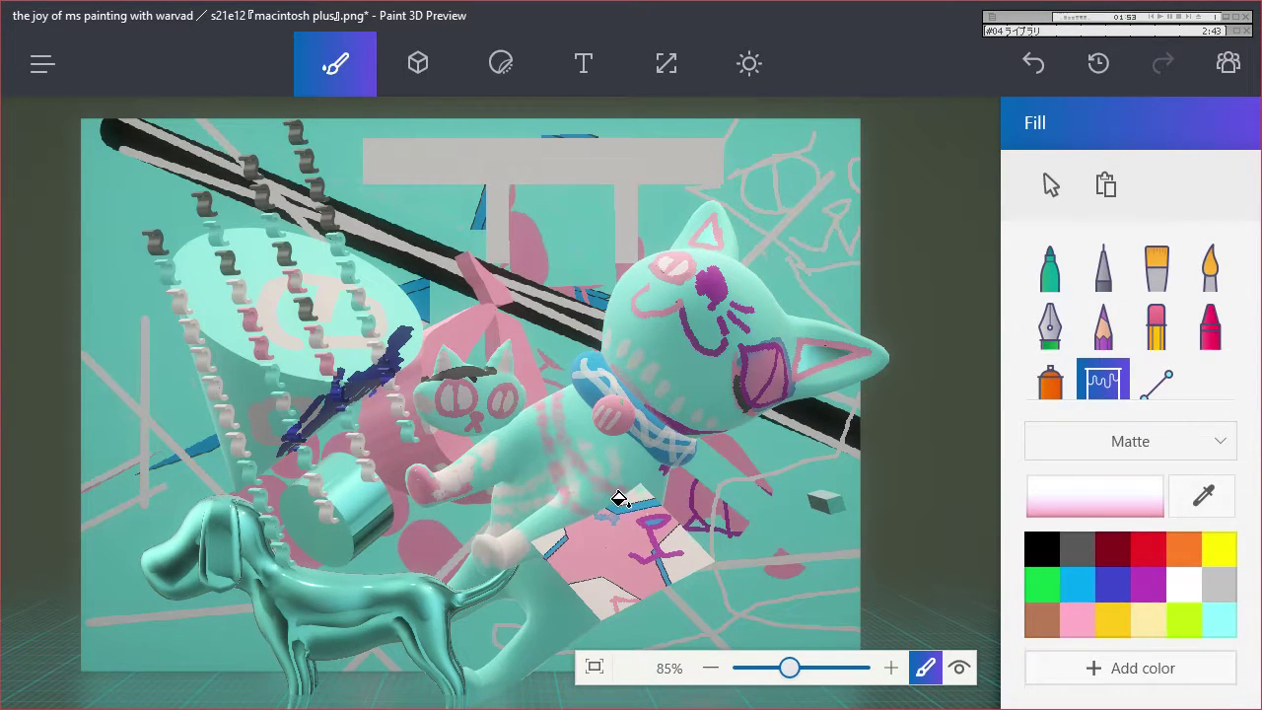
pyautogui.click(1221, 621)
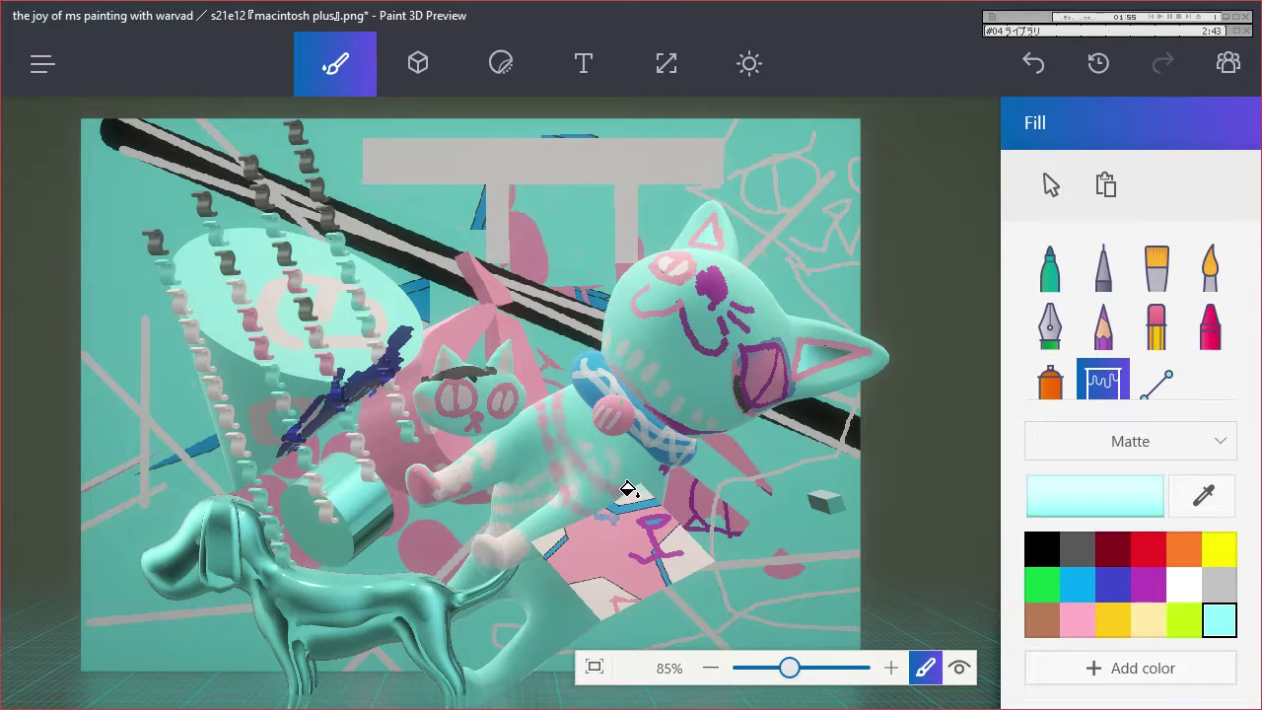
pyautogui.click(658, 557)
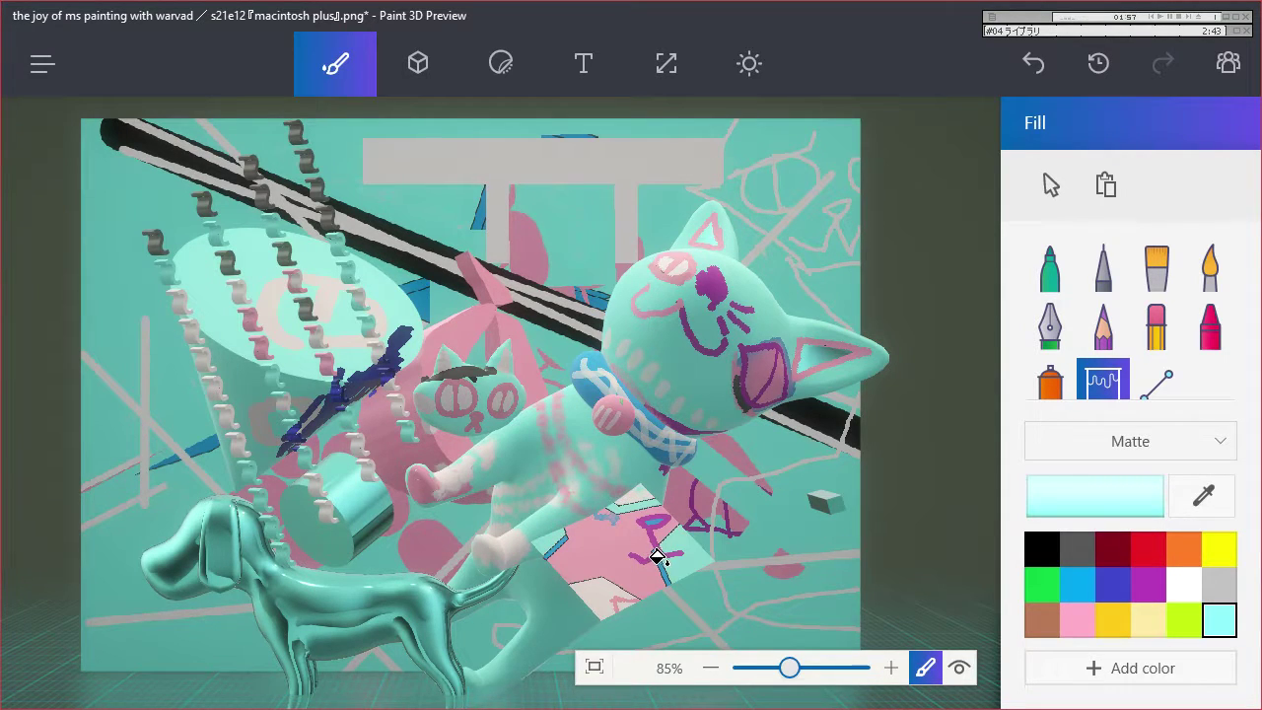
# Fill the tile's remaining blue strips and the blue patches beside the large cylinder and the T shape with dark grey.
pyautogui.click(1090, 545)
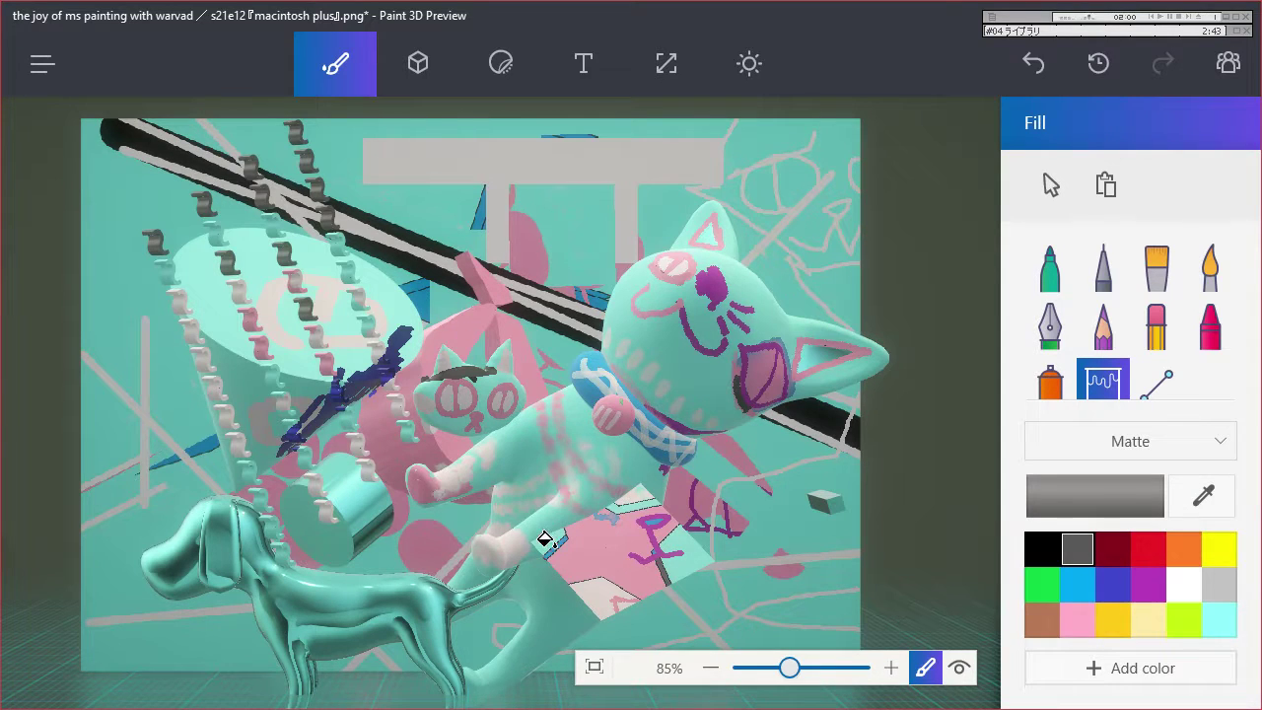
pyautogui.click(412, 284)
pyautogui.click(479, 219)
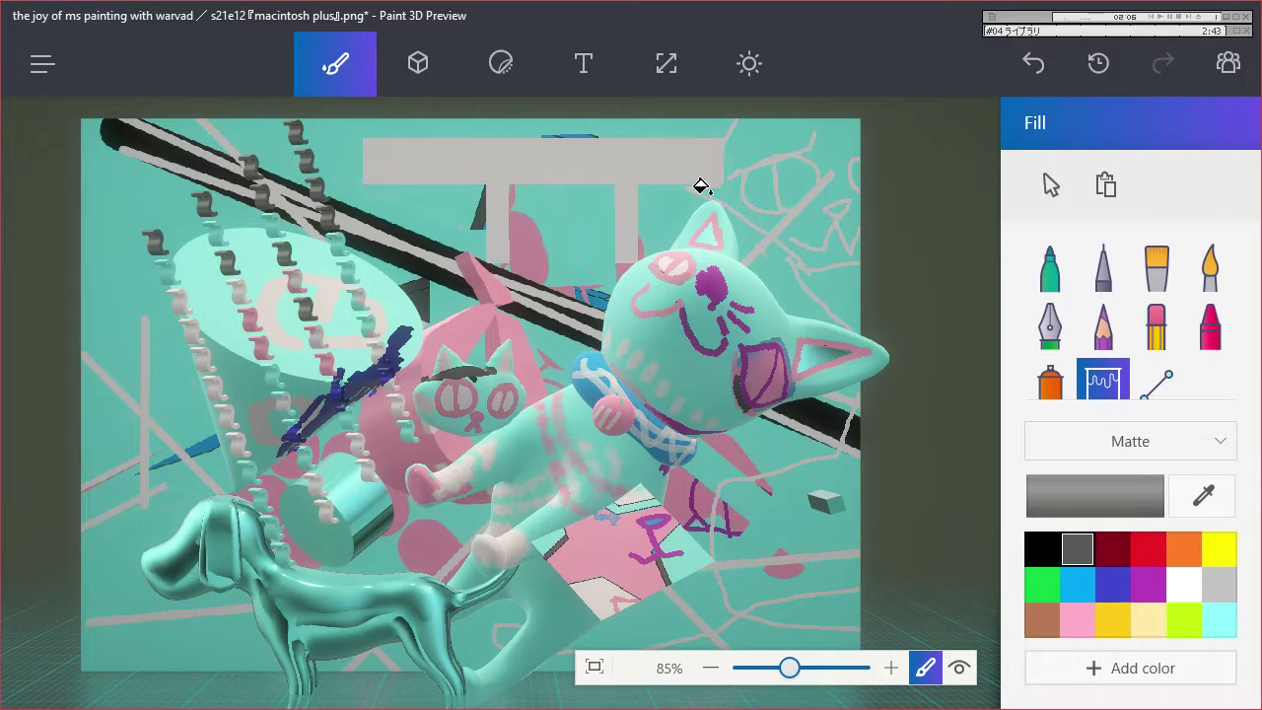
# Select a rectangular area of the backdrop between the large cylinder and the cat's head and stretch it towards the lower right.
pyautogui.click(582, 63)
pyautogui.click(666, 65)
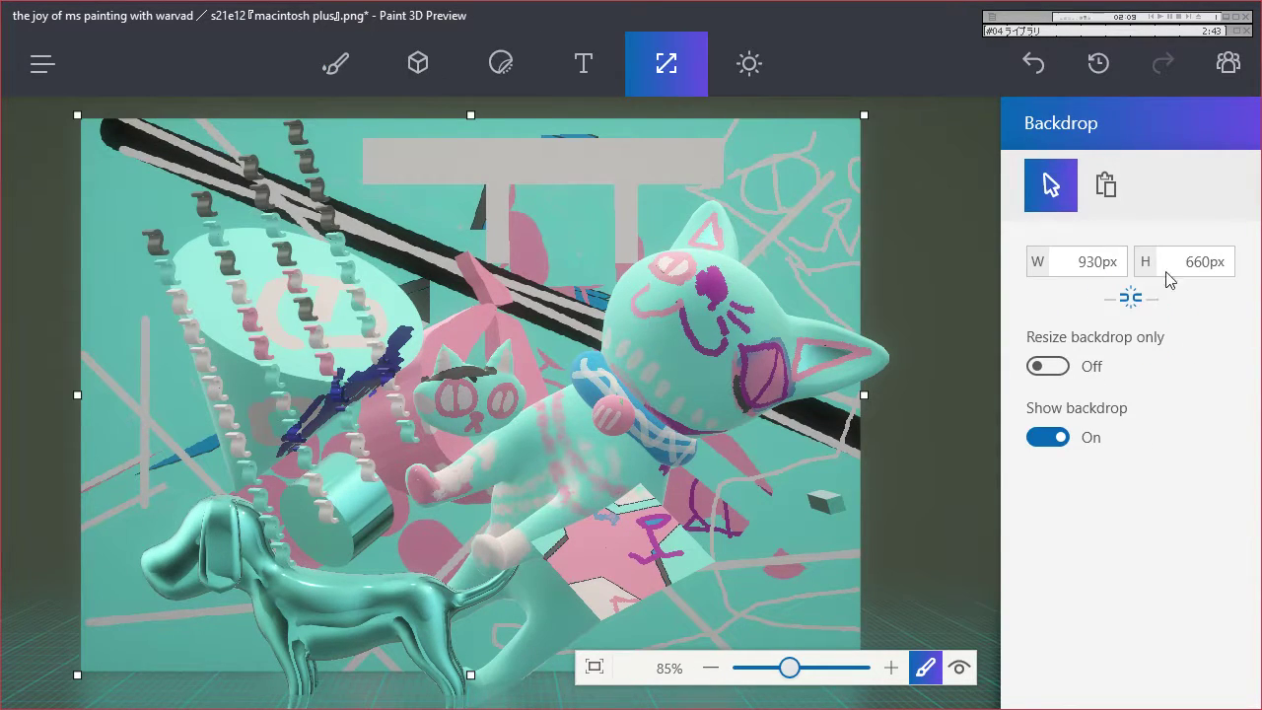
pyautogui.moveTo(344, 261); pyautogui.dragTo(524, 361)
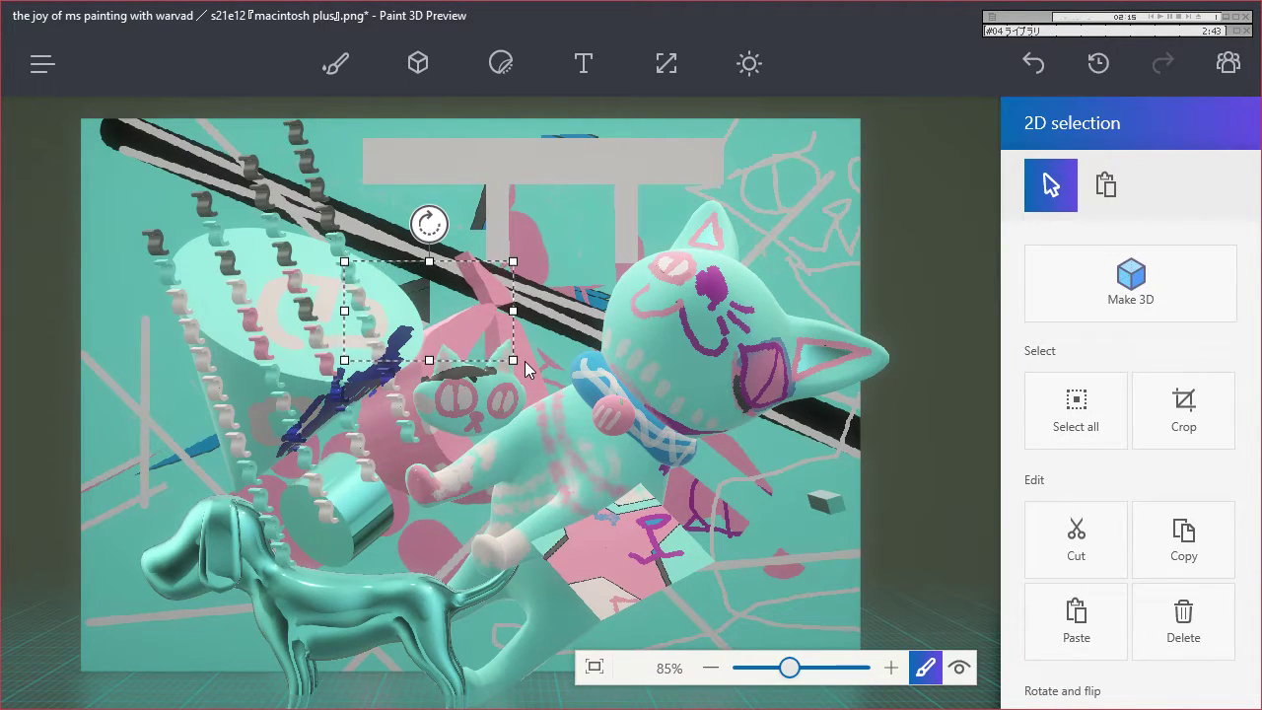
pyautogui.moveTo(520, 337); pyautogui.dragTo(717, 397)
pyautogui.click(603, 61)
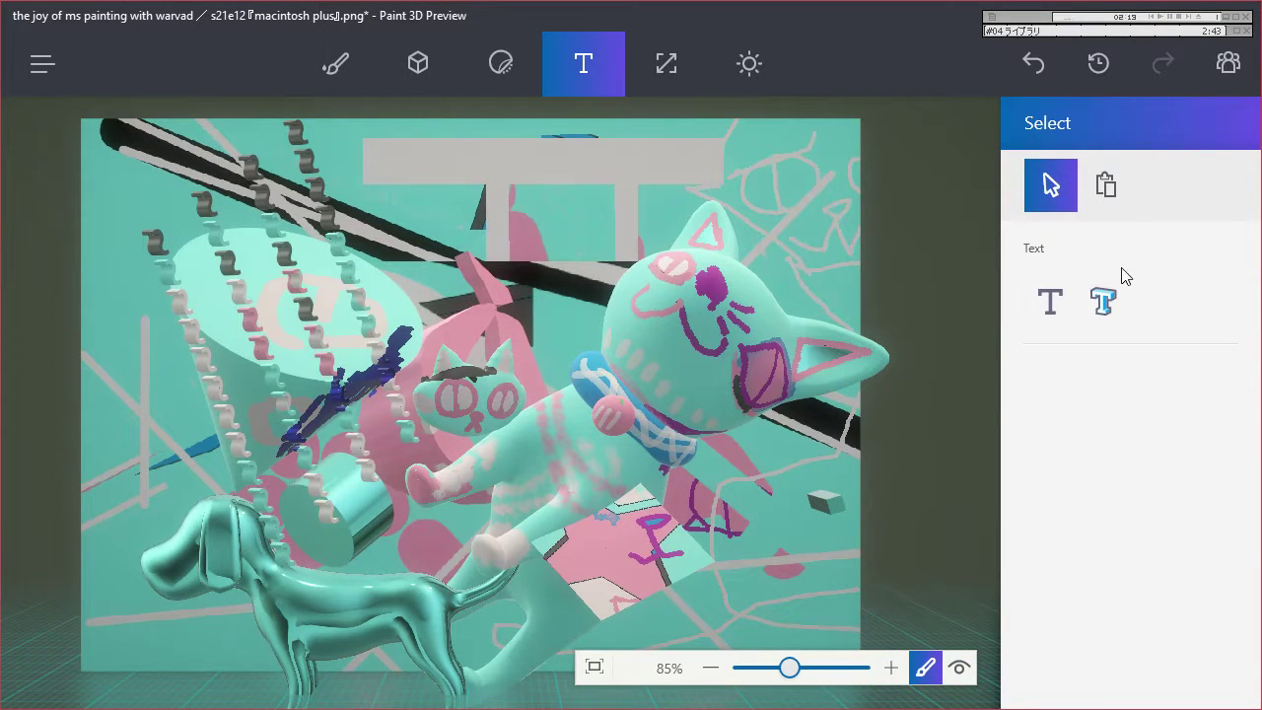
# Add a row of 3D text made of emoji symbols across the cat's head and tilt its text box clockwise.
pyautogui.click(1112, 298)
pyautogui.click(513, 200)
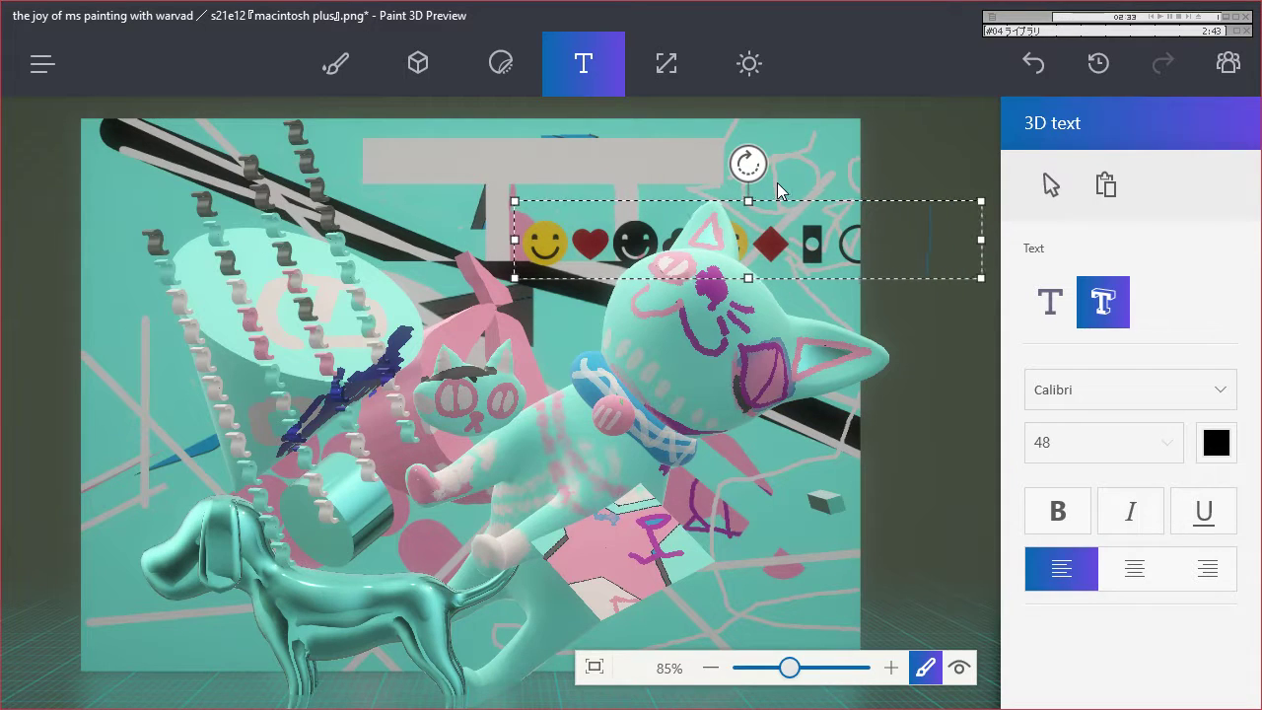
pyautogui.moveTo(749, 165)
pyautogui.mouseDown()
pyautogui.moveTo(676, 201)
pyautogui.moveTo(751, 167)
pyautogui.mouseUp()
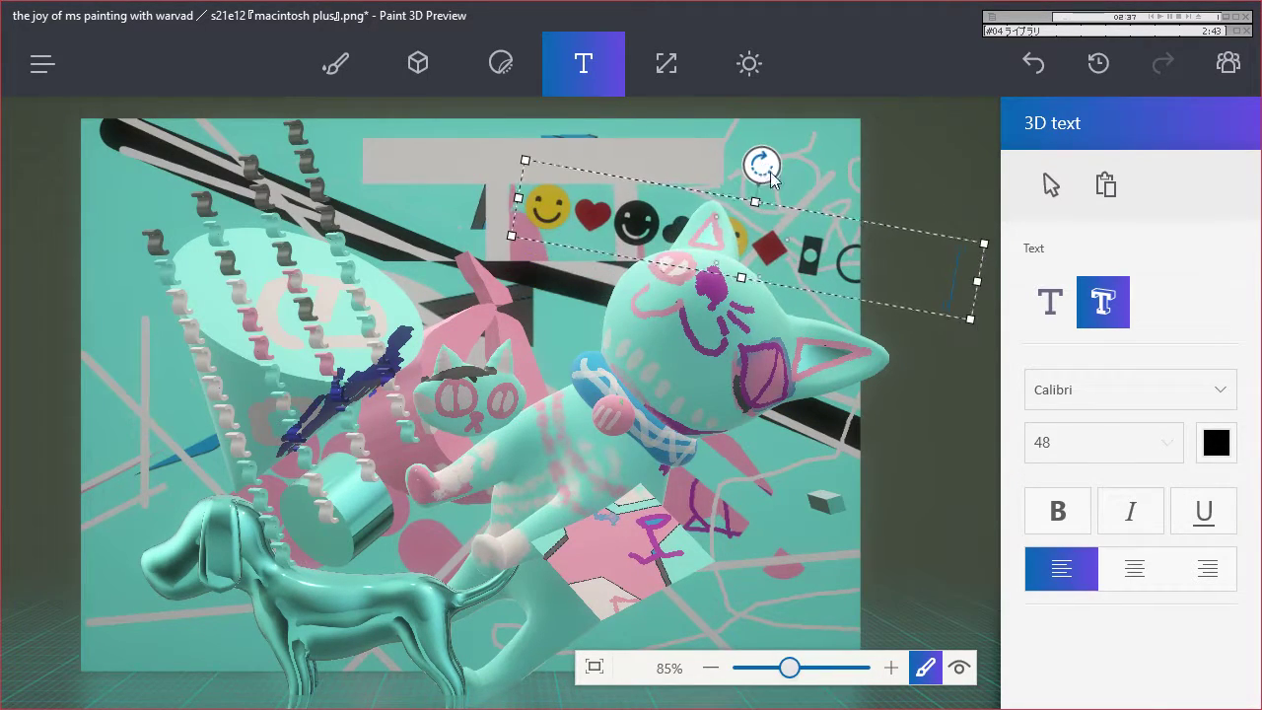
# Try to apply the arrow-symbol font to all of the emoji text.
pyautogui.click(1057, 382)
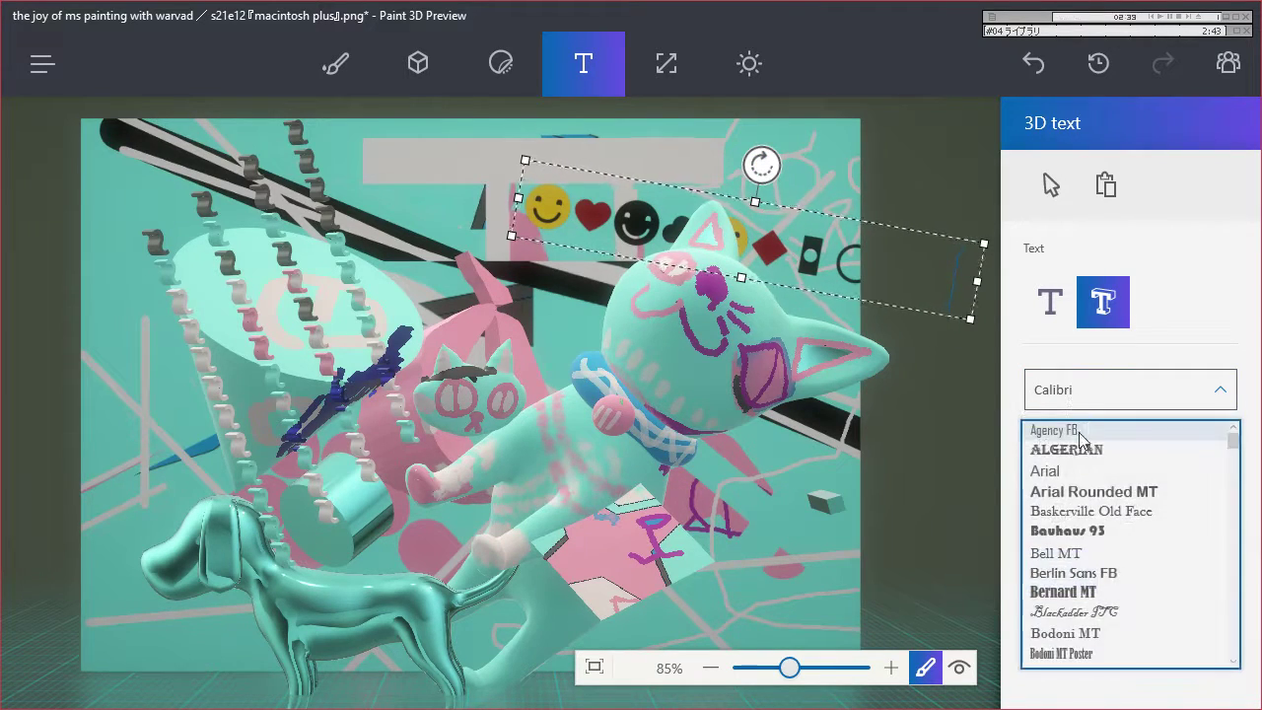
pyautogui.scroll(-2, 1239, 549)
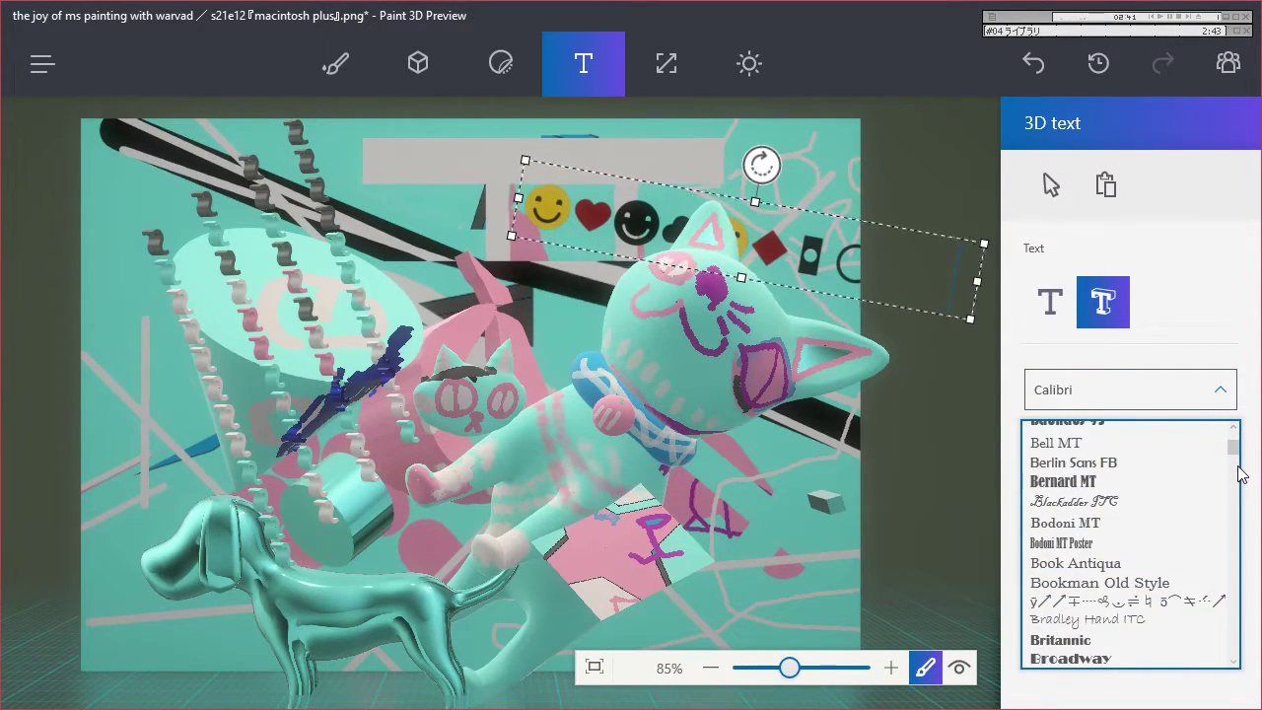
pyautogui.moveTo(1233, 449); pyautogui.dragTo(1222, 659)
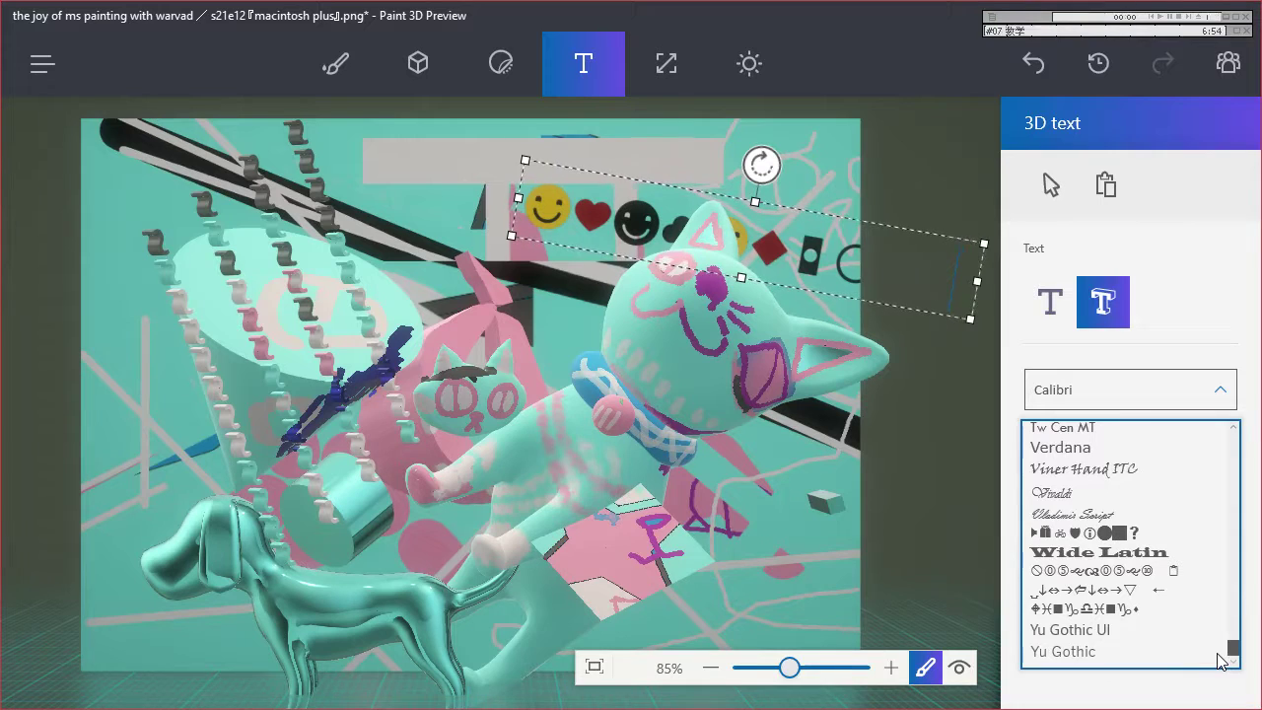
pyautogui.click(1133, 589)
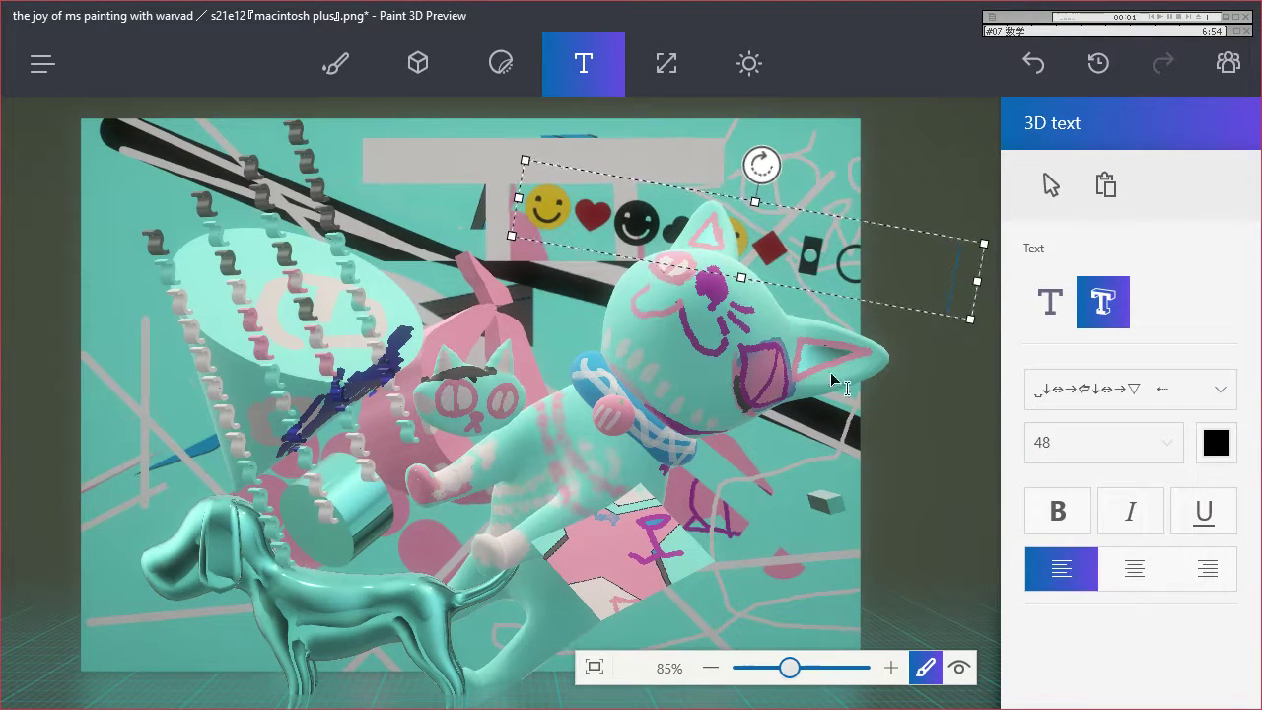
pyautogui.hotkey('ctrl', 'a')
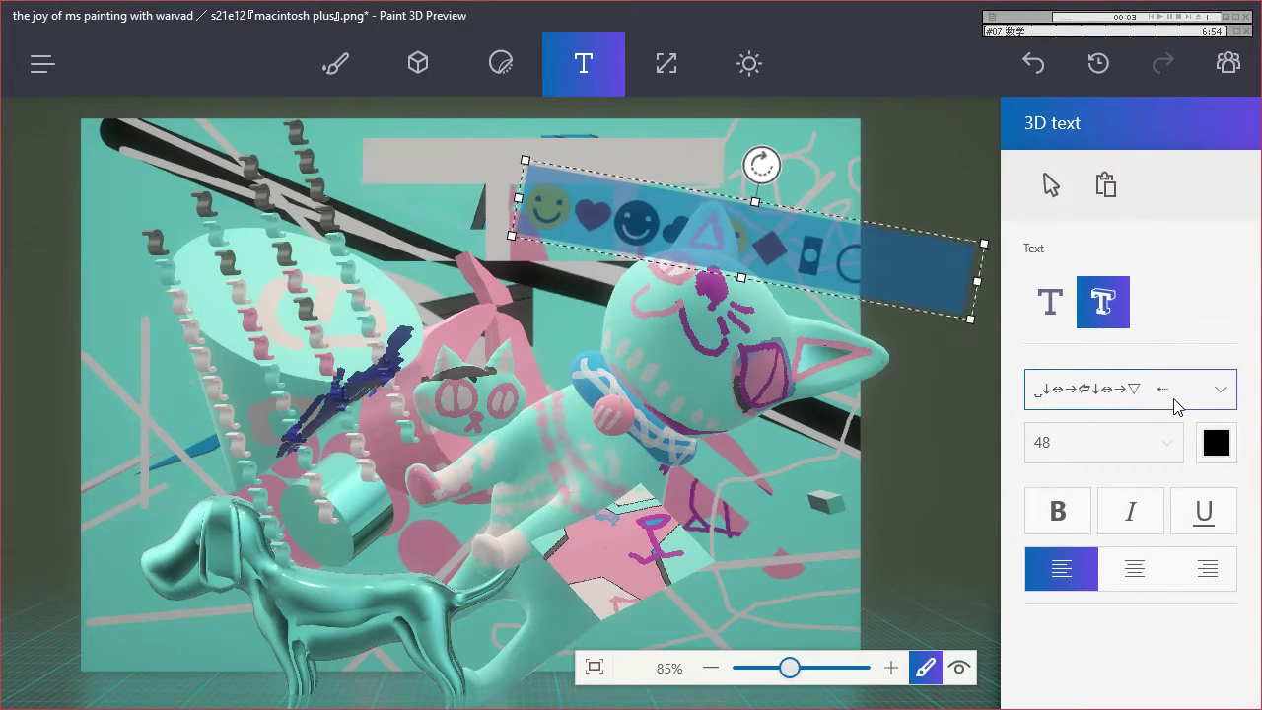
pyautogui.click(1100, 379)
pyautogui.click(1100, 379)
# Set the last visible symbol to the zodiac-symbol font, level the text box and place the text as a 3D object.
pyautogui.click(832, 262)
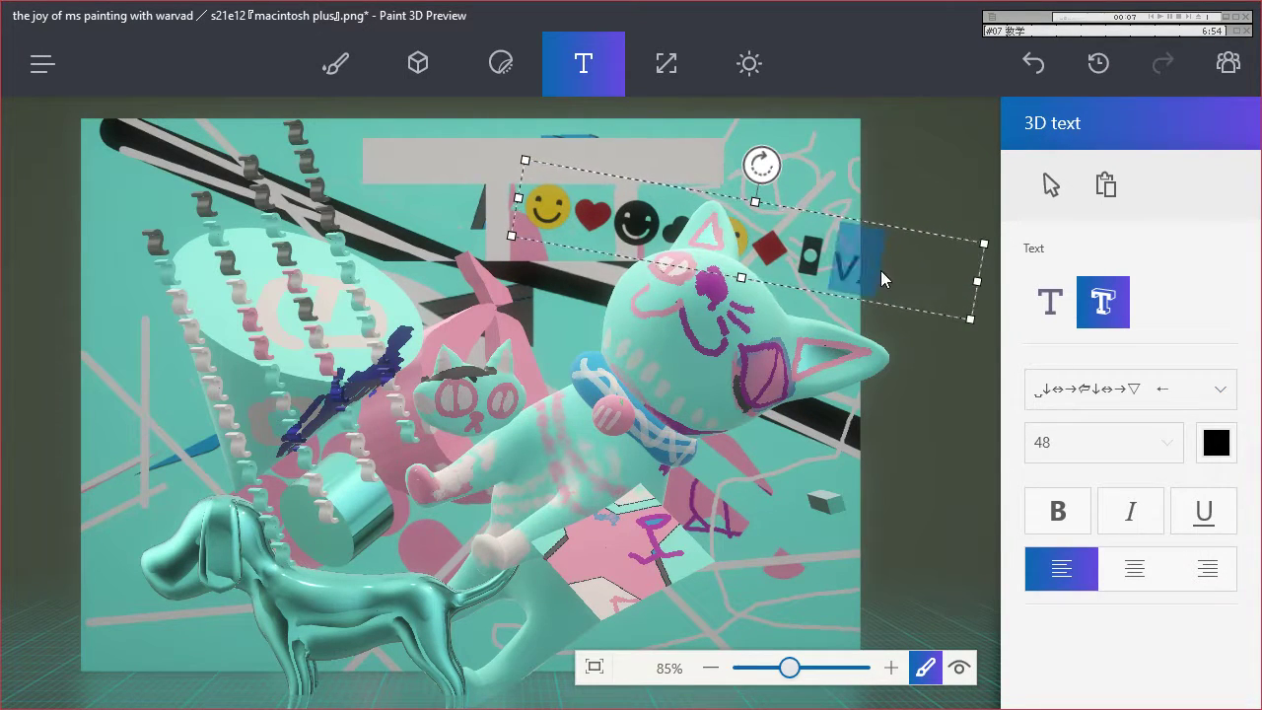
pyautogui.click(1120, 389)
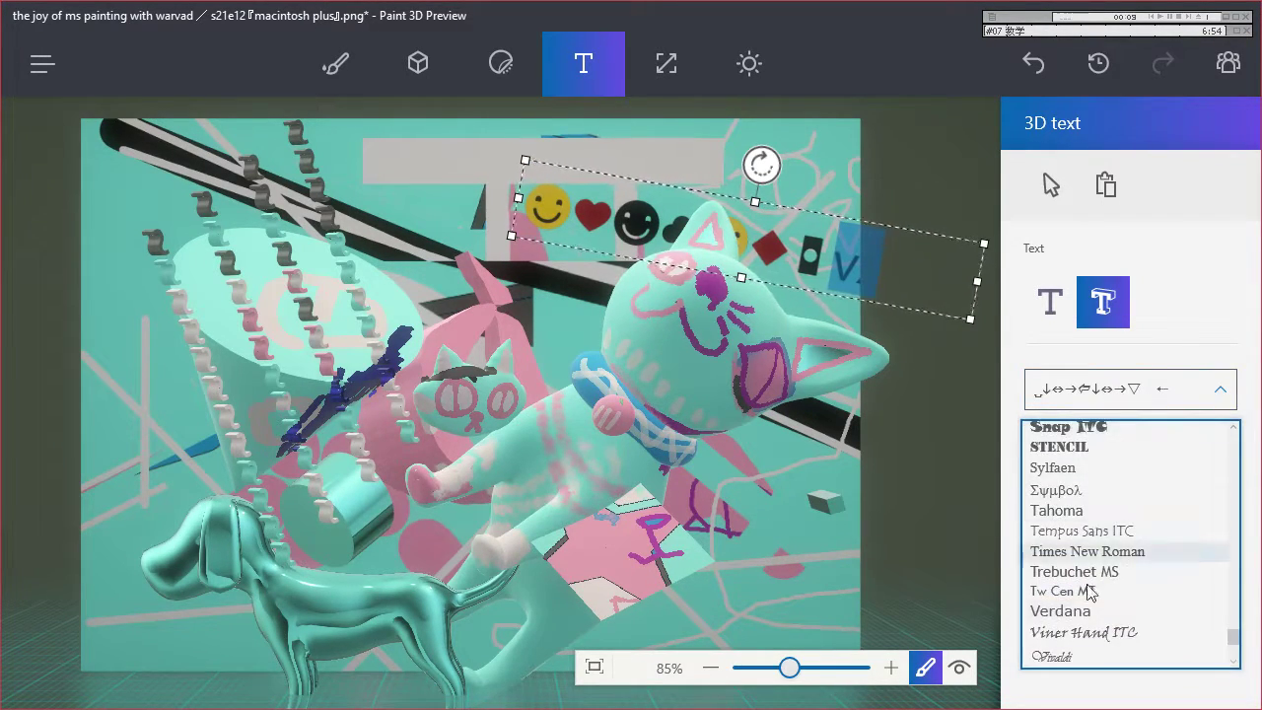
pyautogui.scroll(-3, 1104, 601)
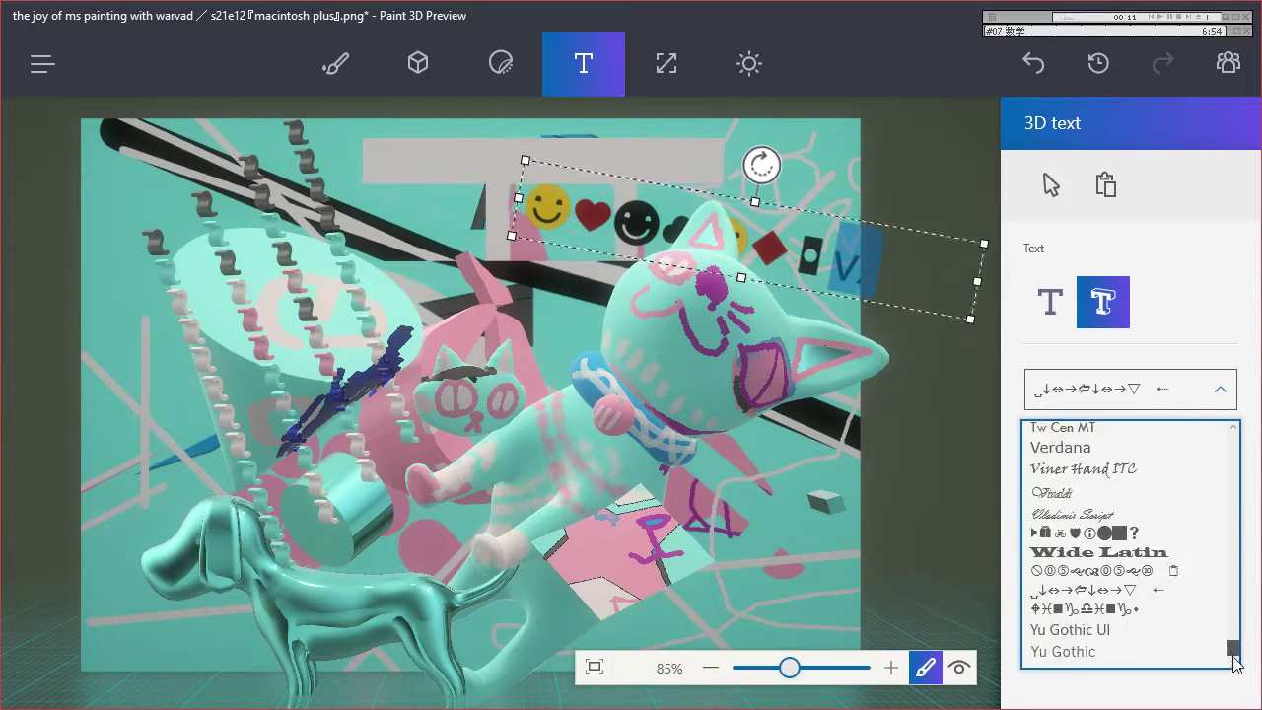
pyautogui.click(1129, 610)
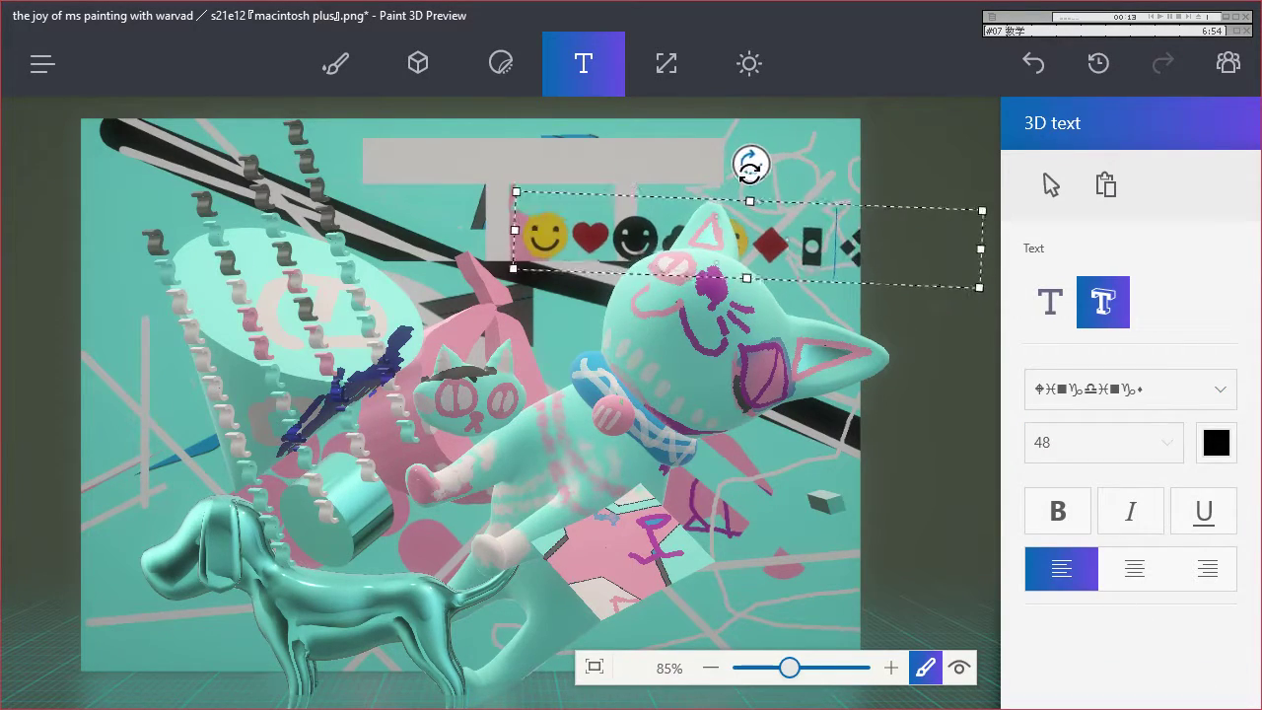
pyautogui.click(627, 174)
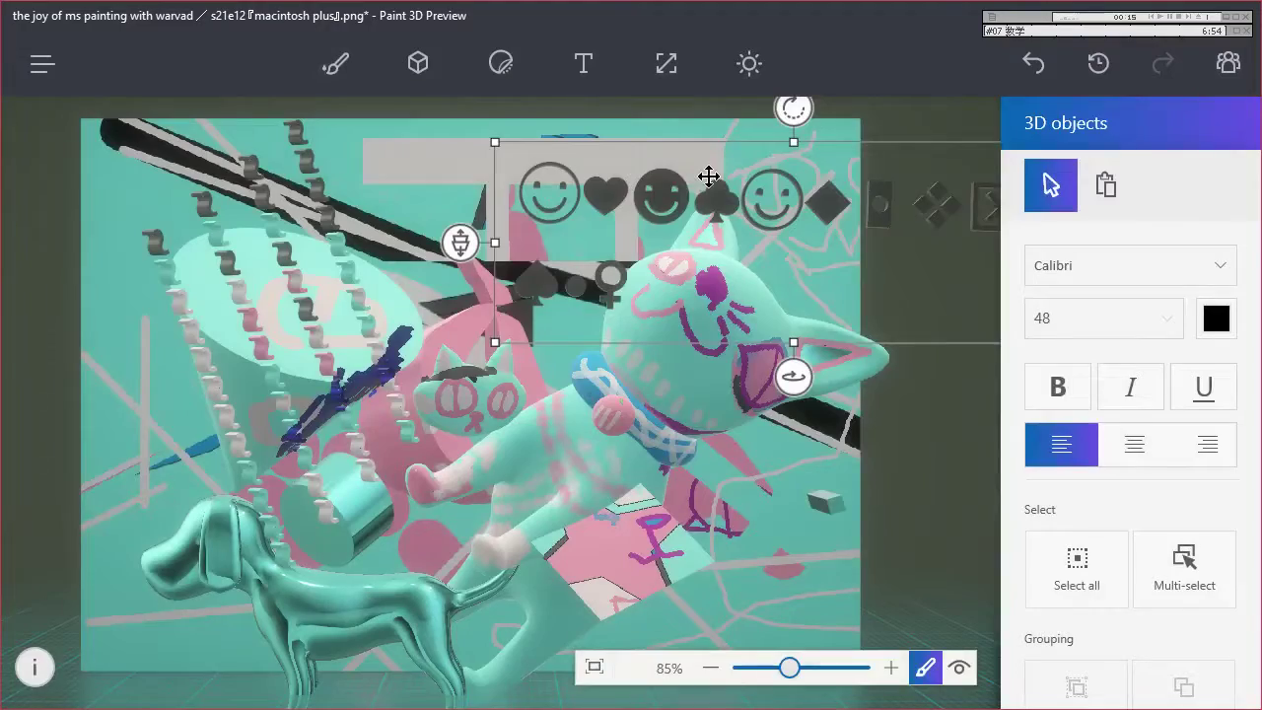
# Move the 3D symbol text over the T shape and rotate it in depth into a steep diagonal chain.
pyautogui.moveTo(710, 174); pyautogui.dragTo(402, 188)
pyautogui.moveTo(190, 249); pyautogui.dragTo(277, 195)
pyautogui.moveTo(486, 388); pyautogui.dragTo(839, 426)
pyautogui.moveTo(682, 264); pyautogui.dragTo(673, 173)
# Shift the diagonal symbol chain slightly down and to the left, over the T shape and the black stripe.
pyautogui.scroll(10, 633, 259)
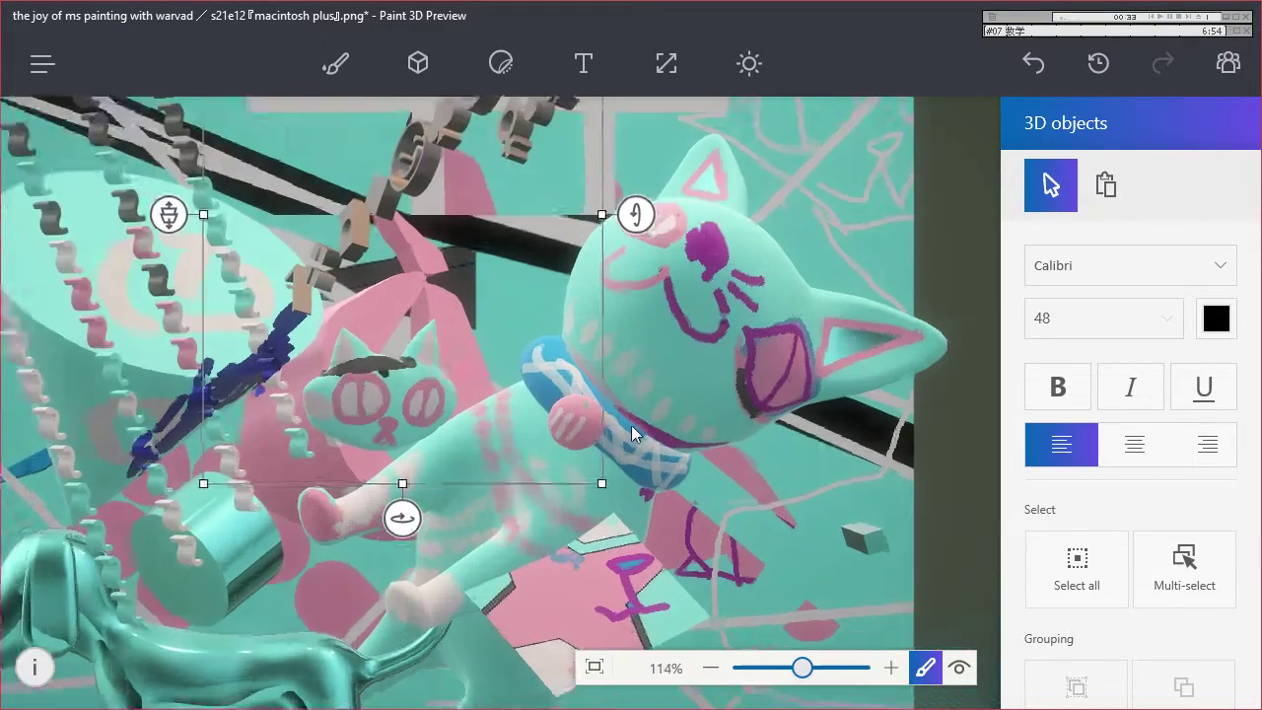
pyautogui.scroll(14, 804, 215)
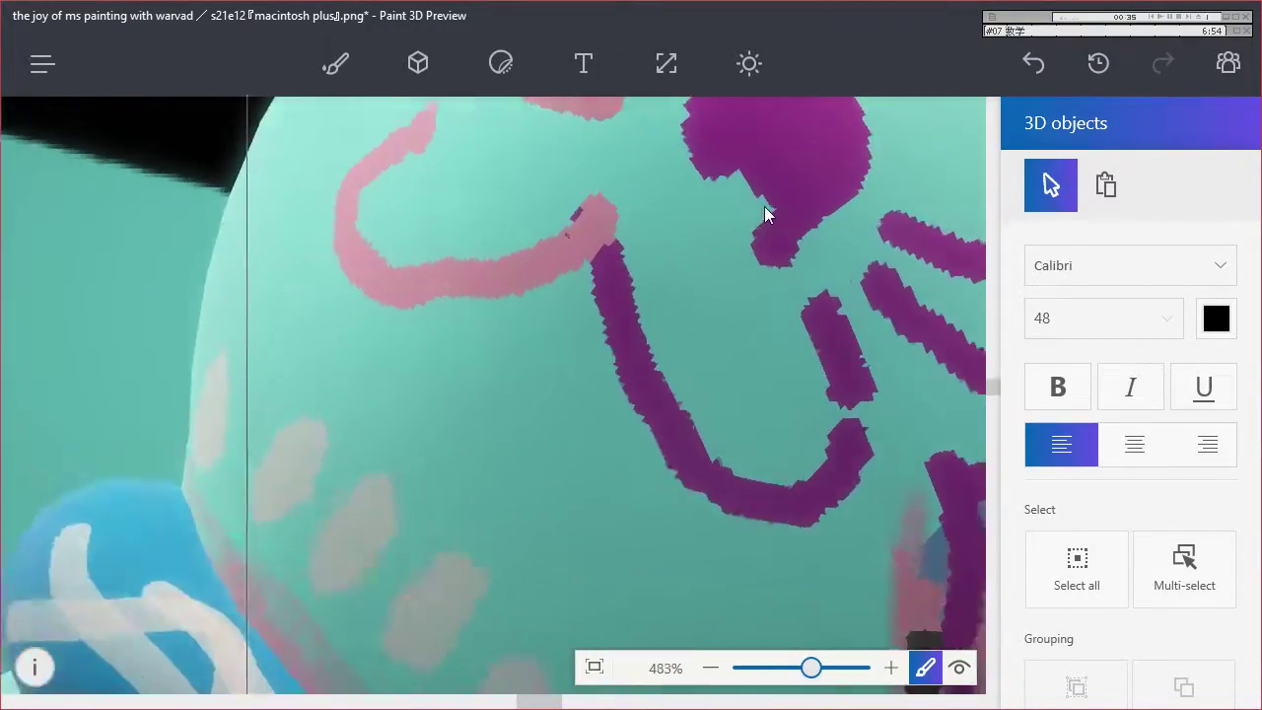
pyautogui.scroll(-12, 699, 247)
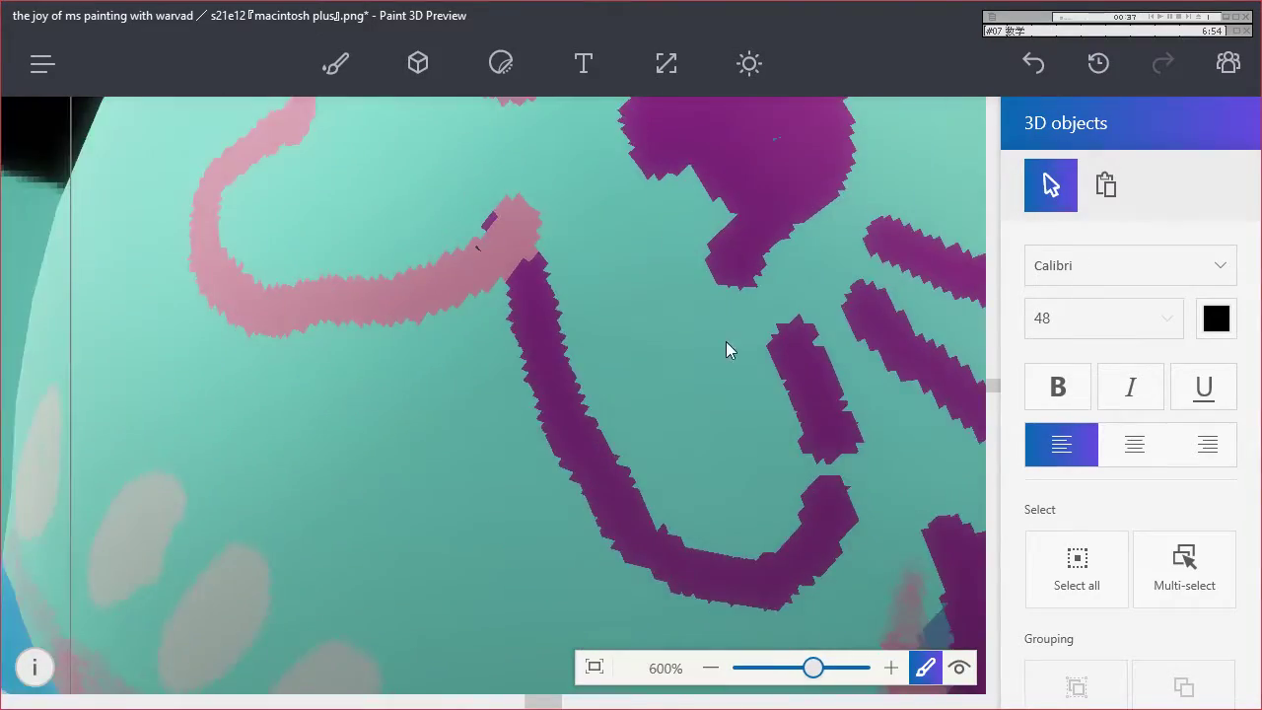
pyautogui.scroll(-8, 656, 353)
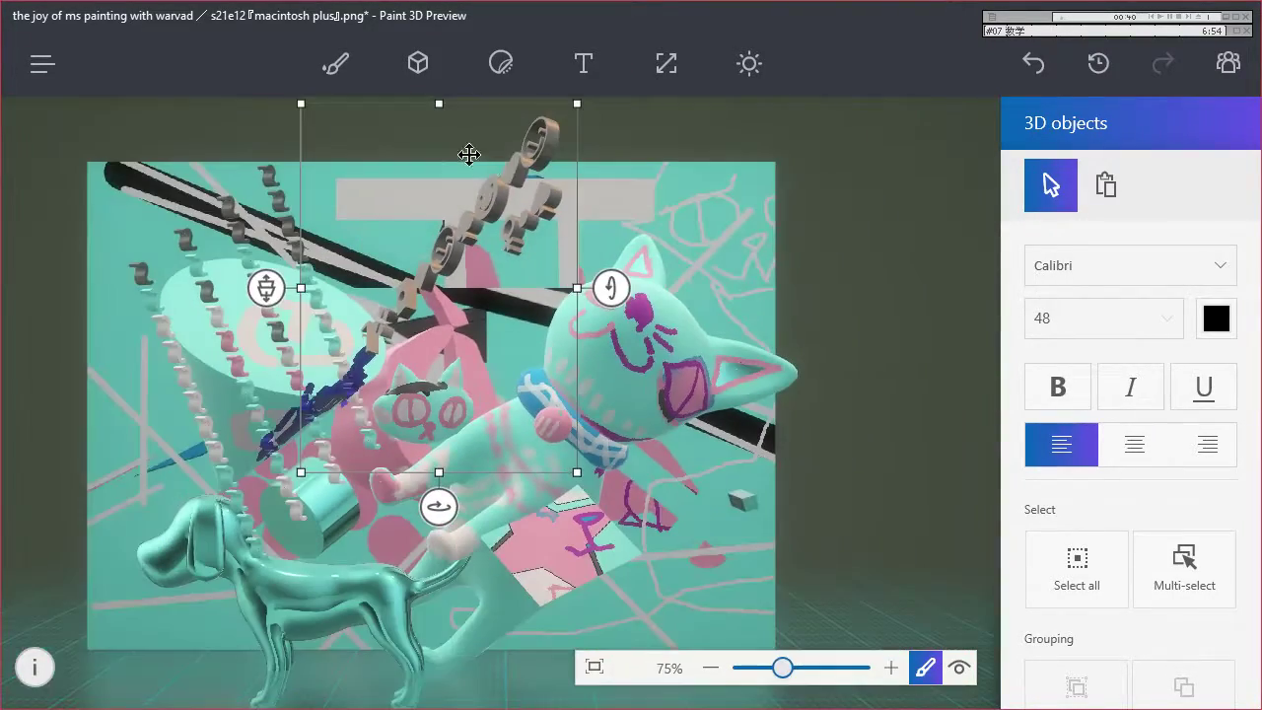
pyautogui.moveTo(469, 154); pyautogui.dragTo(441, 183)
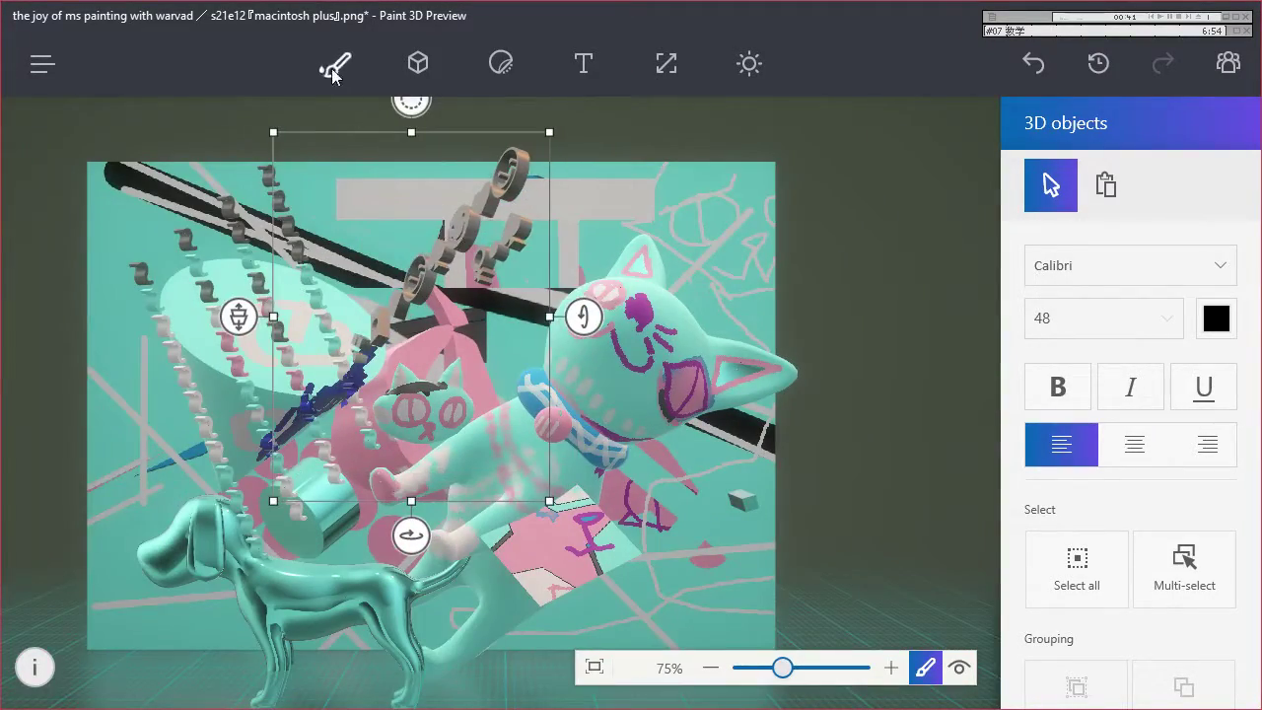
# Fill the symbols of the diagonal 3D text chain with matte pink.
pyautogui.press('Escape')
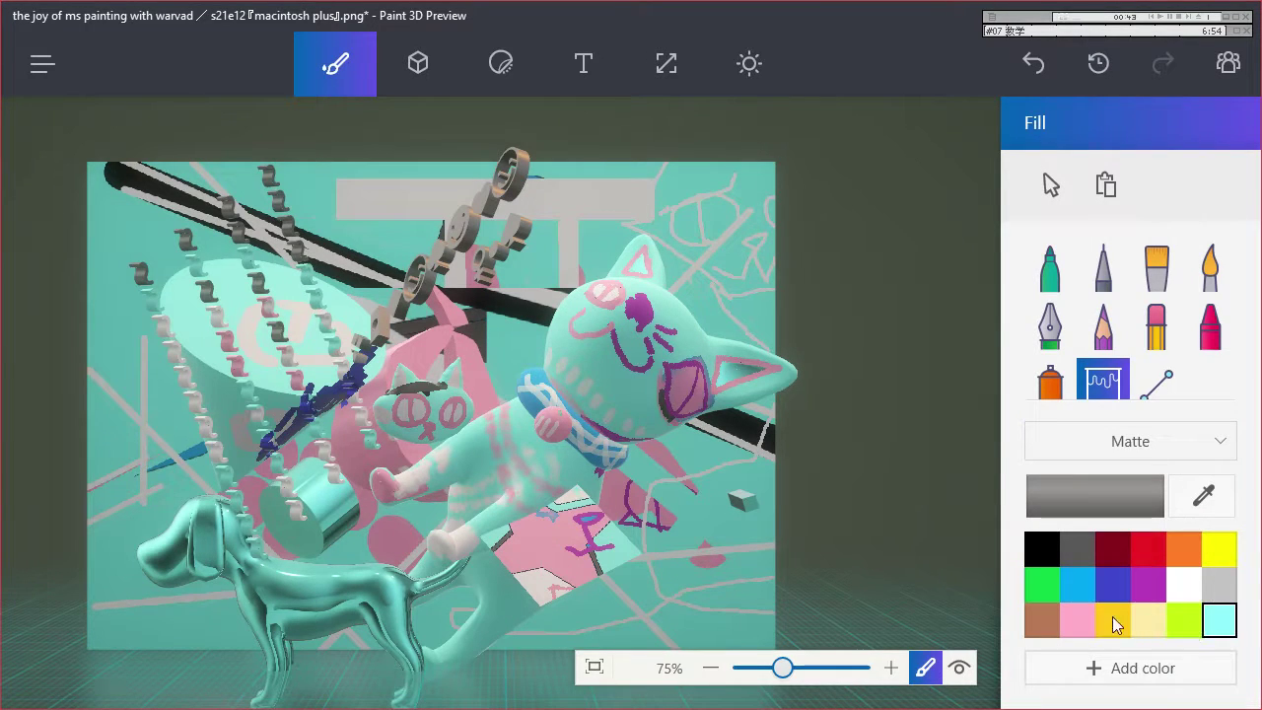
pyautogui.click(1078, 619)
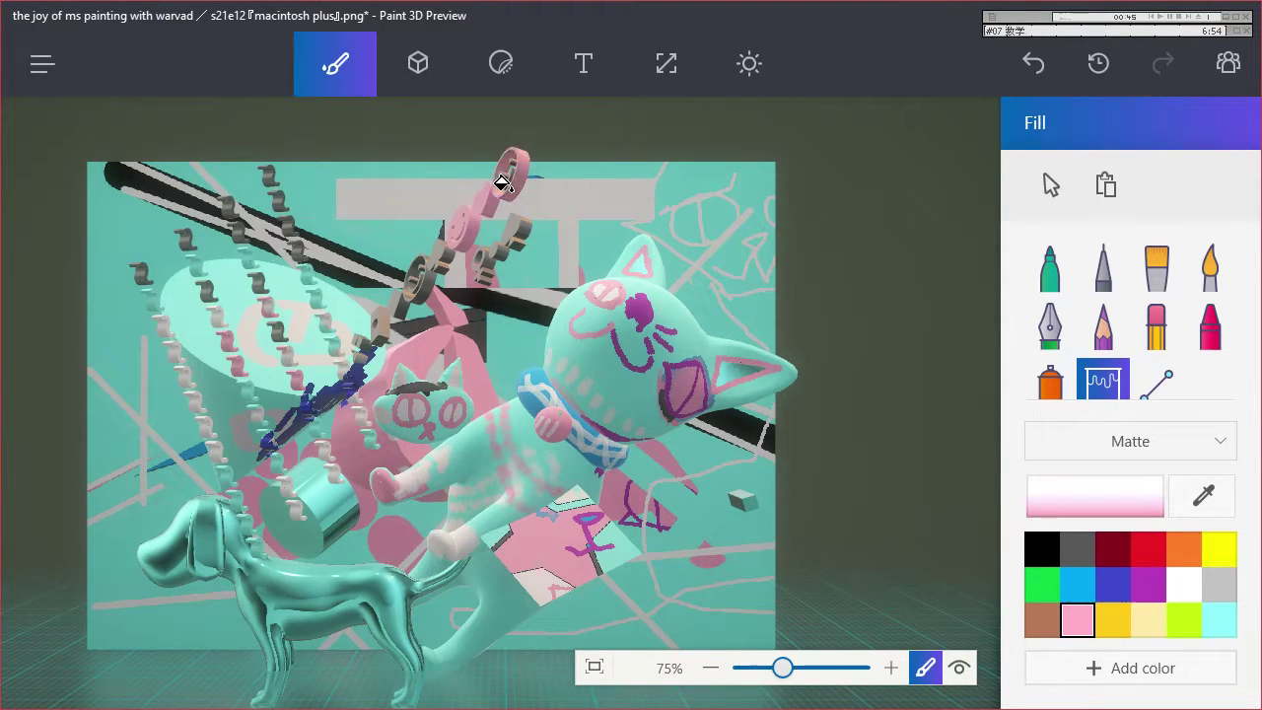
pyautogui.scroll(2, 434, 350)
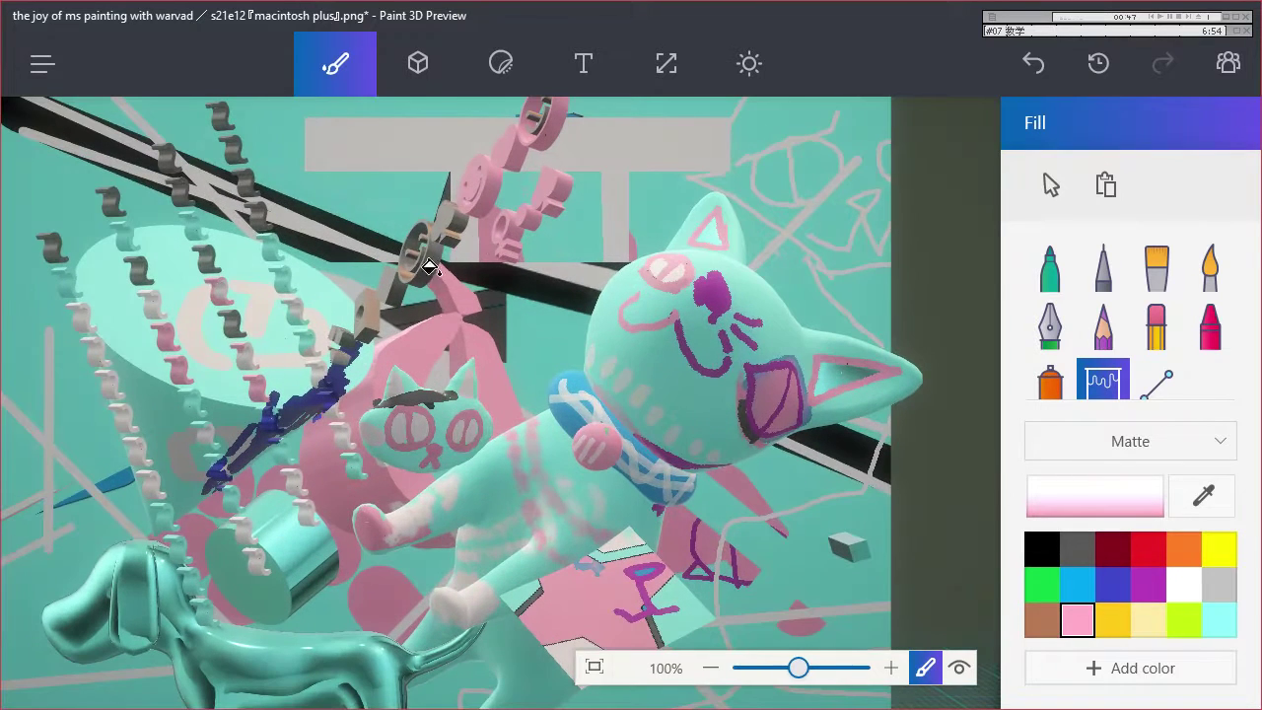
pyautogui.click(442, 217)
pyautogui.click(422, 252)
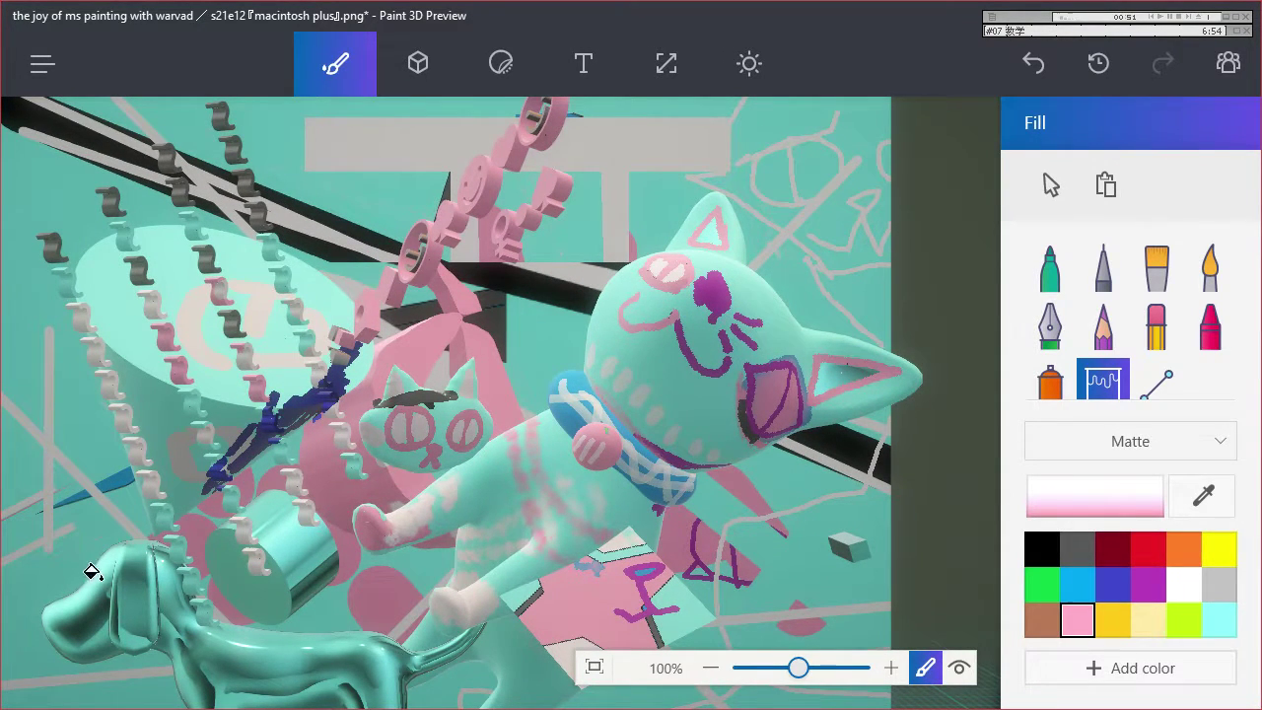
# Move the metallic dog up between the large cylinder and the pink symbol chain and turn it to face the front.
pyautogui.click(418, 63)
pyautogui.click(168, 602)
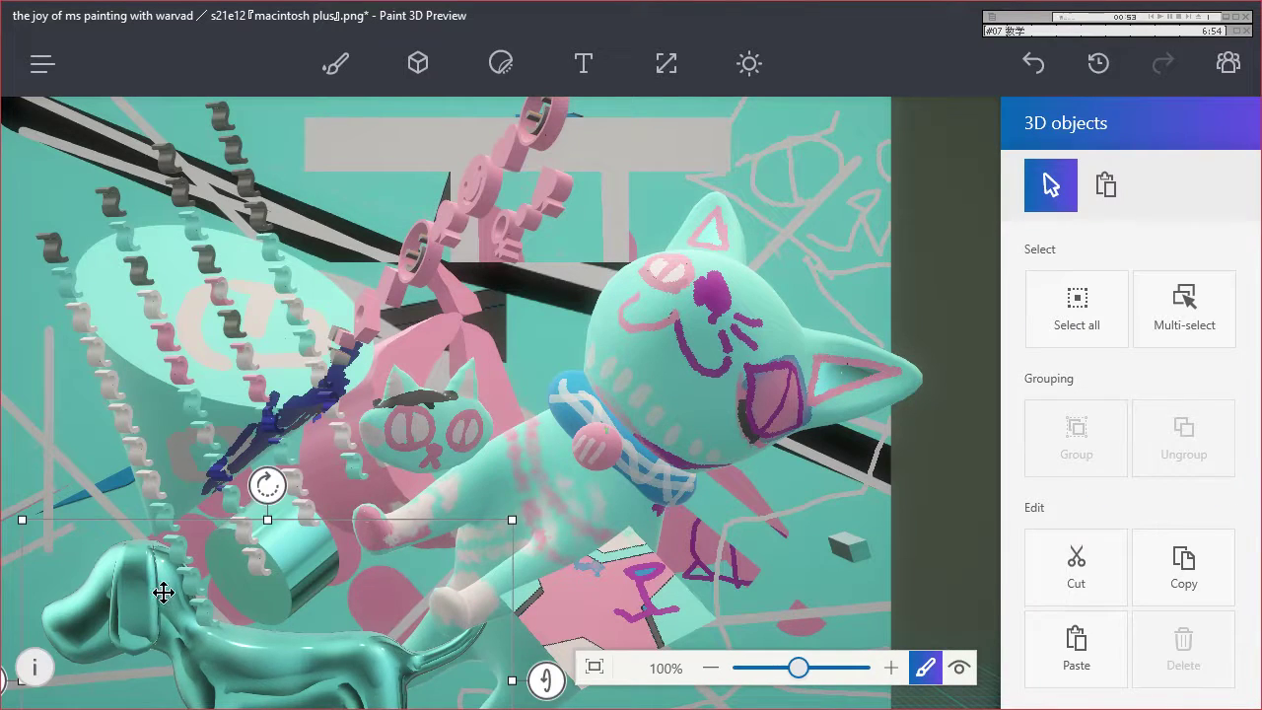
pyautogui.moveTo(167, 601); pyautogui.dragTo(305, 383)
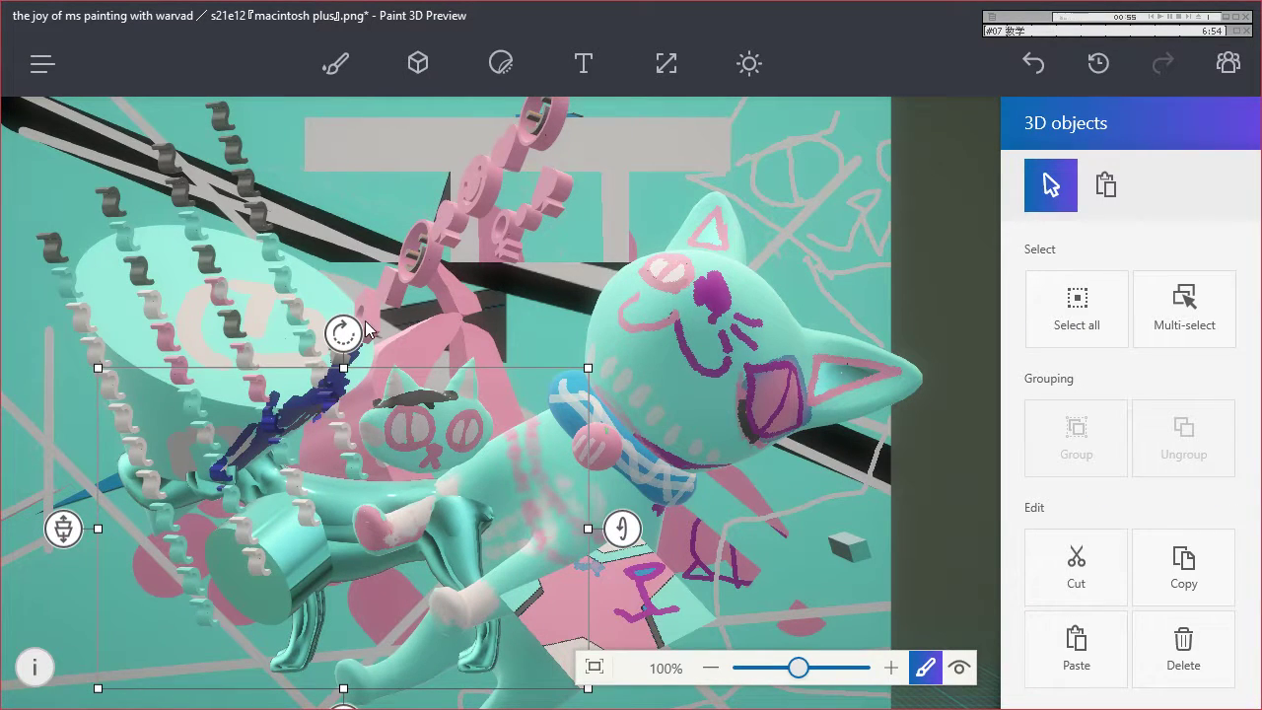
pyautogui.moveTo(240, 444); pyautogui.dragTo(341, 437)
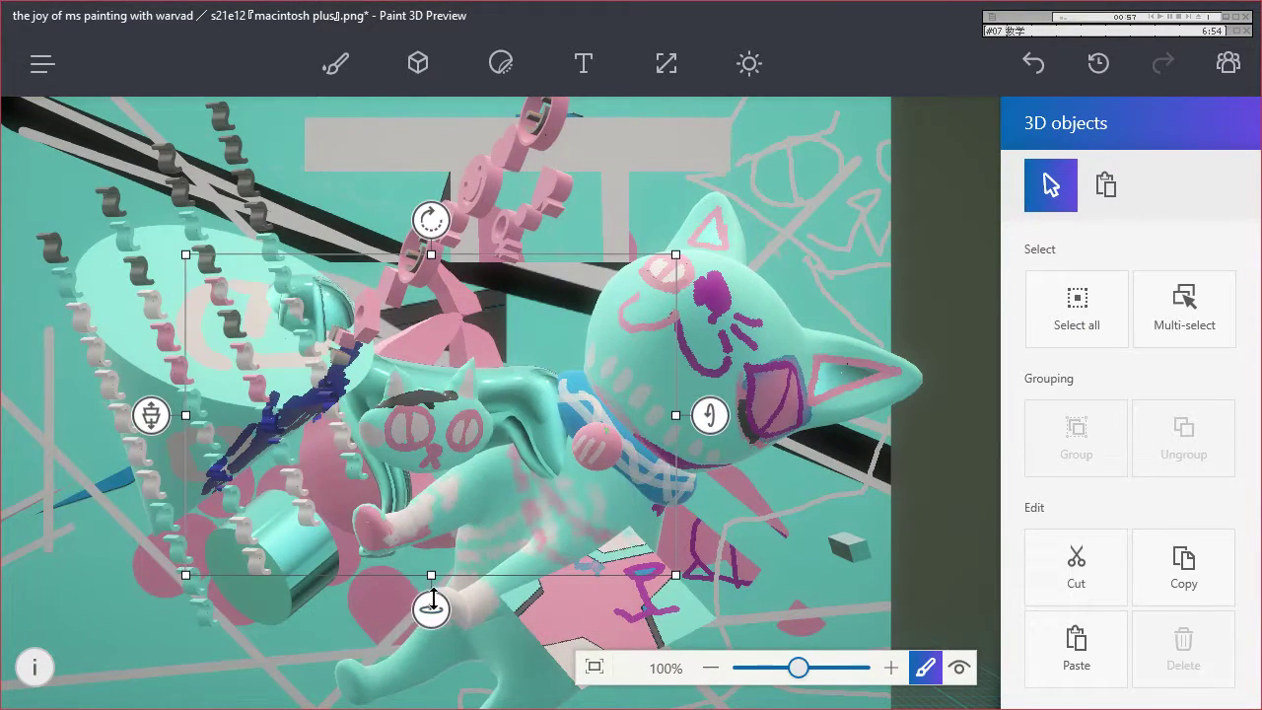
pyautogui.moveTo(431, 604); pyautogui.dragTo(666, 617)
pyautogui.moveTo(477, 363); pyautogui.dragTo(338, 253)
# Draw a white matte Marker face on the dog's head, with outlined eyes, eyebrows, nose and mouth.
pyautogui.scroll(6, 338, 253)
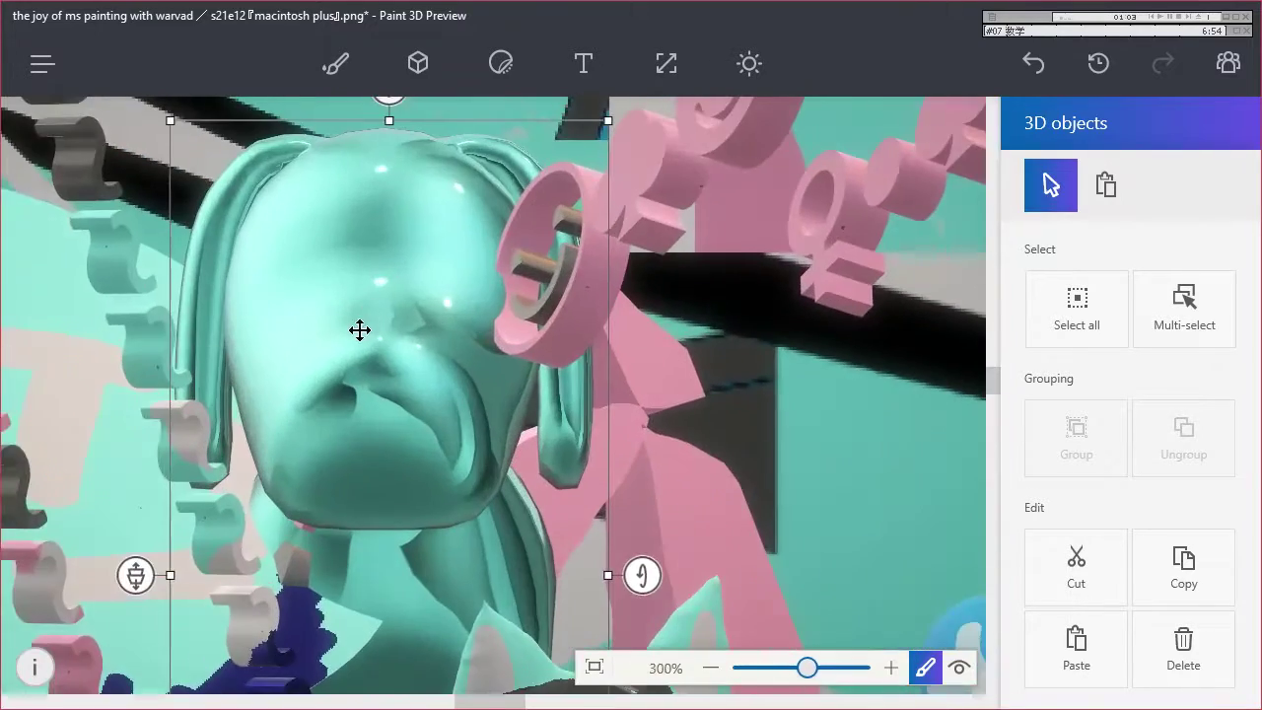
pyautogui.scroll(-3, 357, 329)
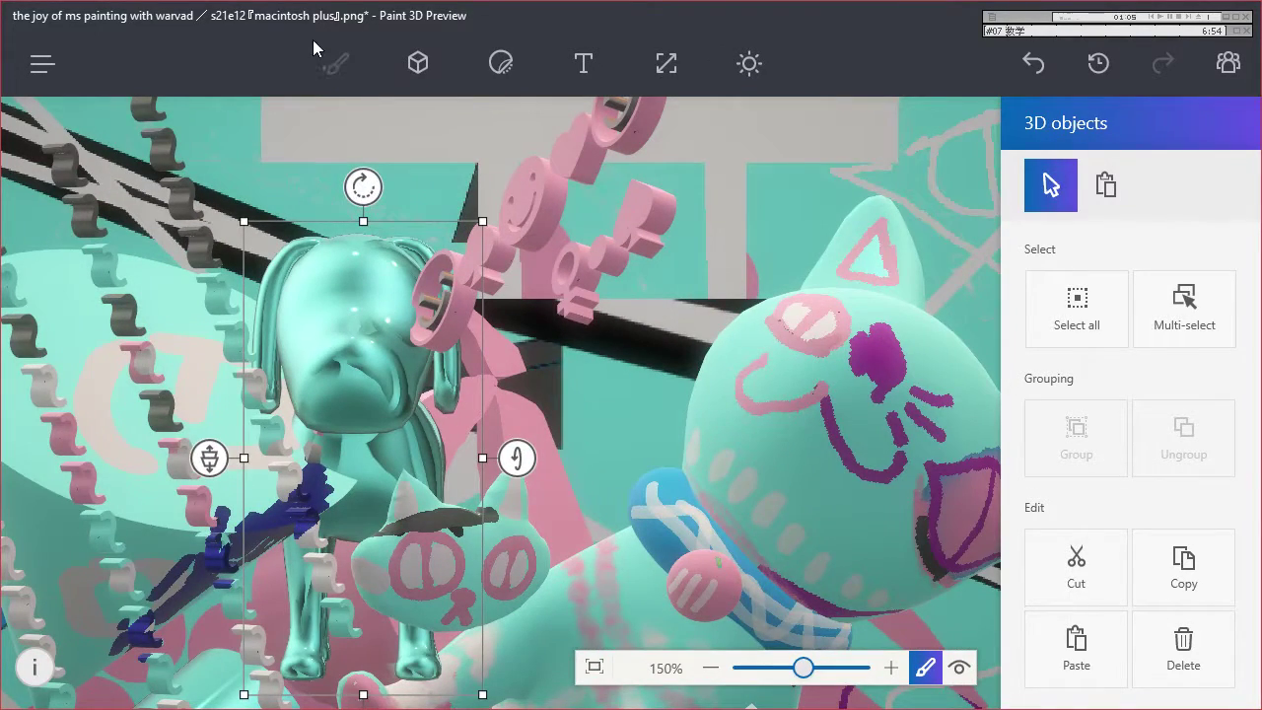
pyautogui.click(334, 62)
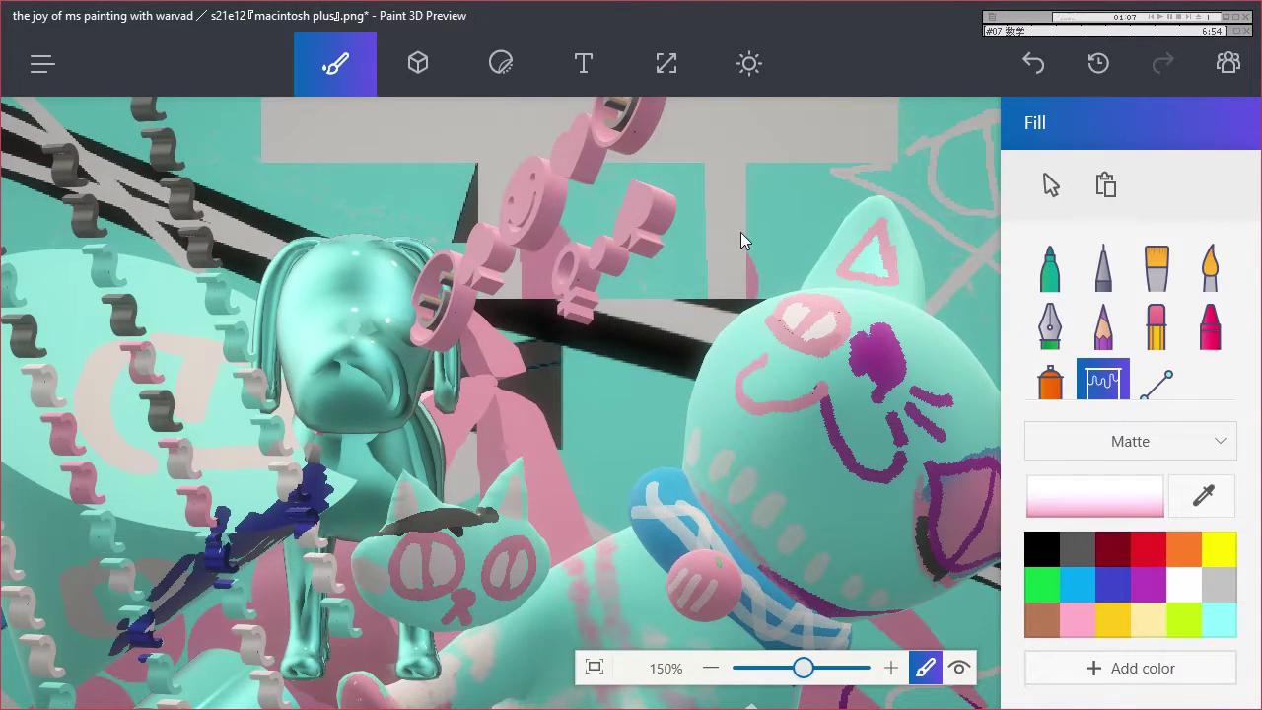
pyautogui.click(1183, 586)
pyautogui.click(1070, 271)
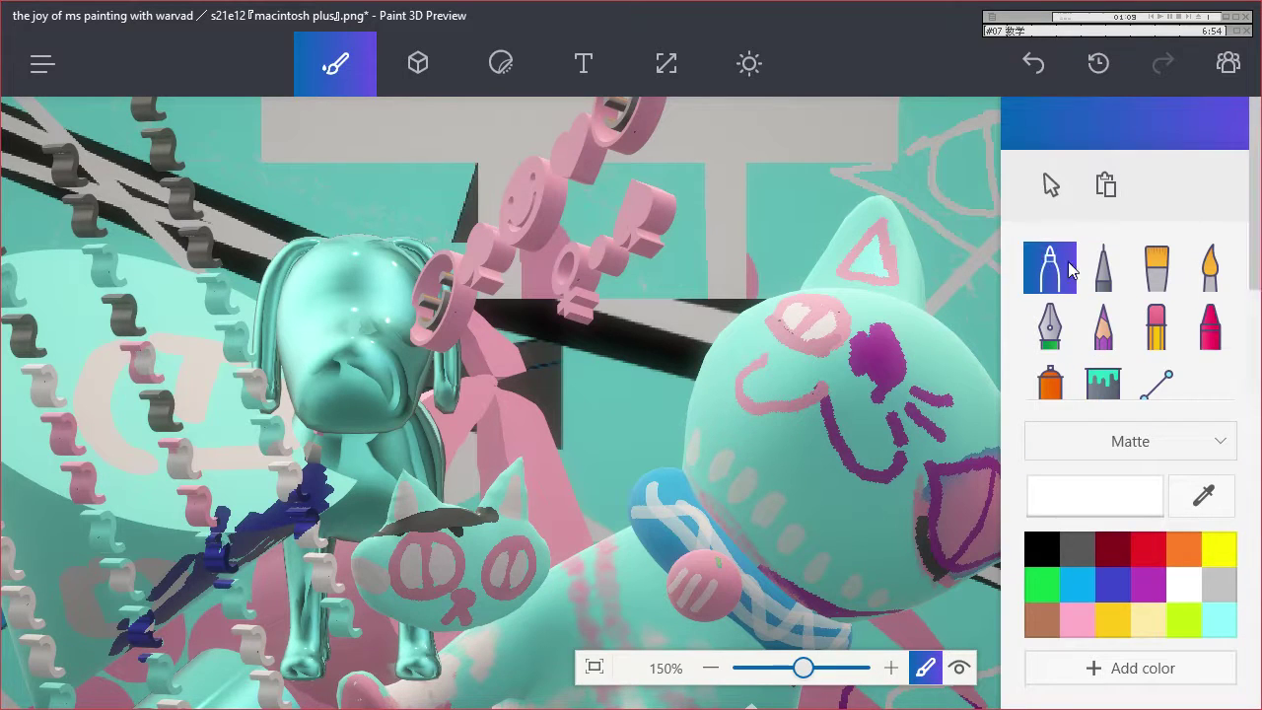
pyautogui.moveTo(313, 304); pyautogui.dragTo(278, 318)
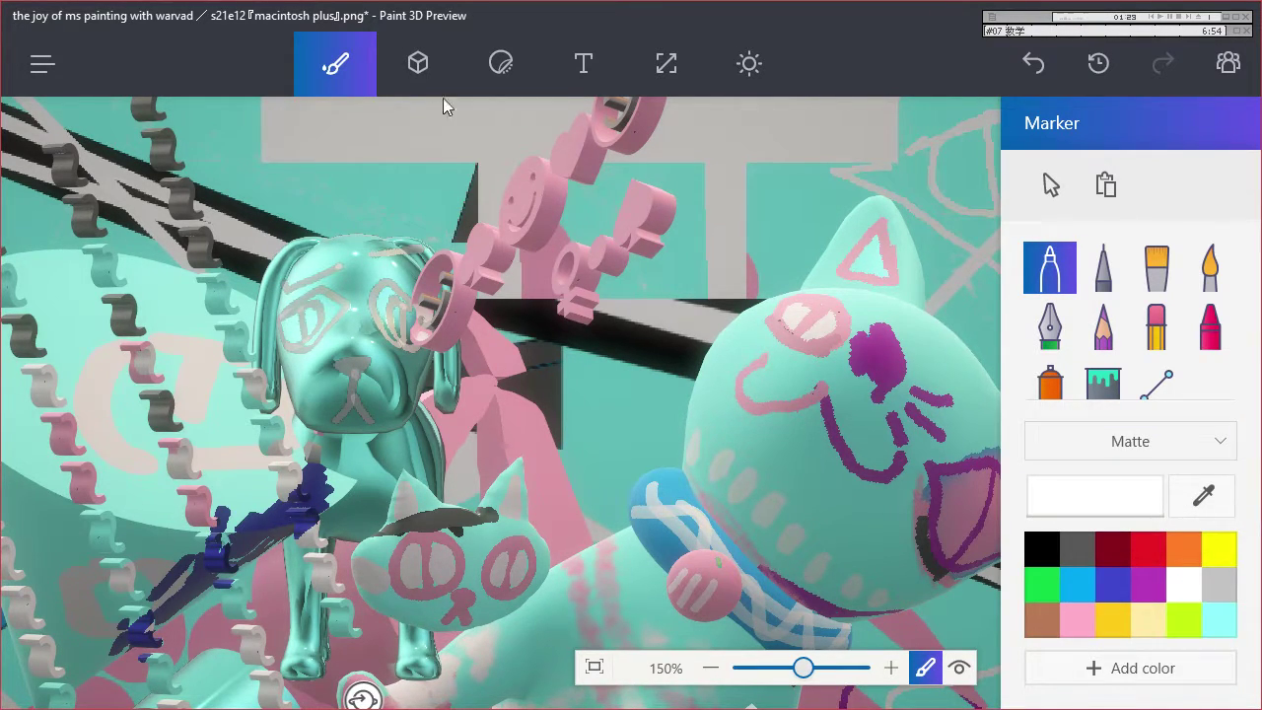
# Move the dog left over the large cylinder and rotate it so its painted face looks right towards the pink symbol chain.
pyautogui.click(418, 63)
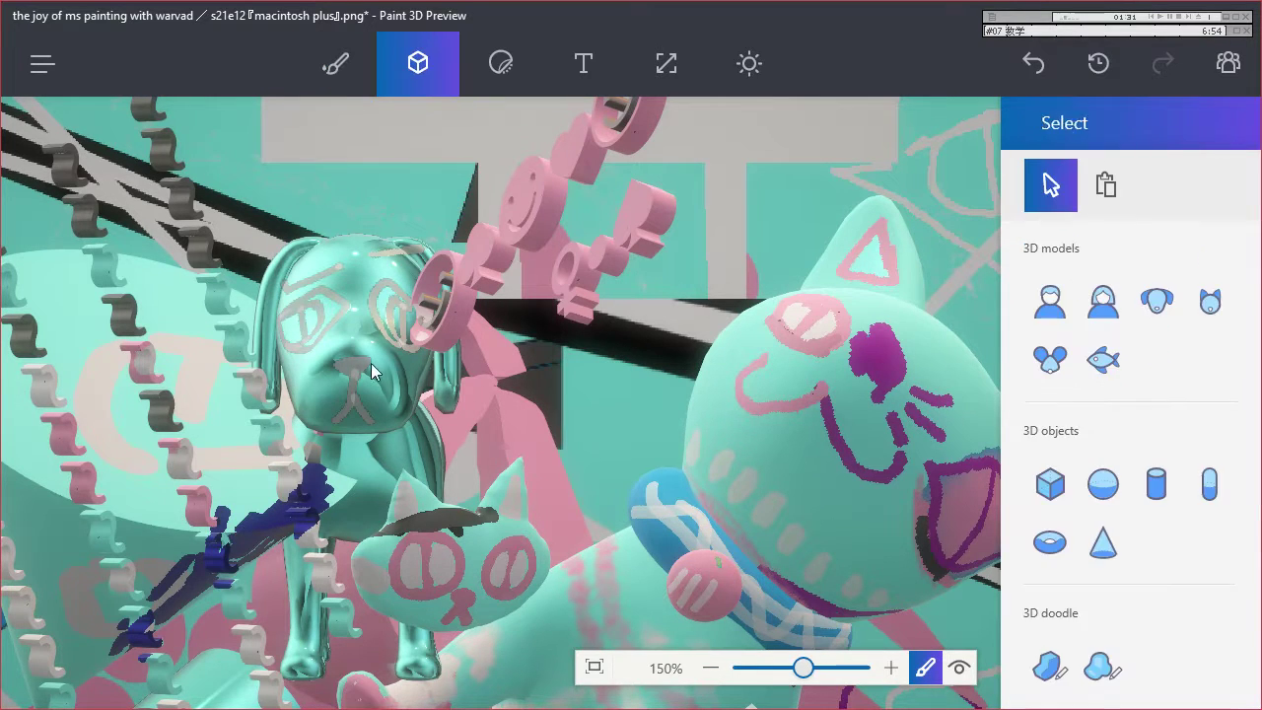
pyautogui.click(365, 366)
pyautogui.click(376, 380)
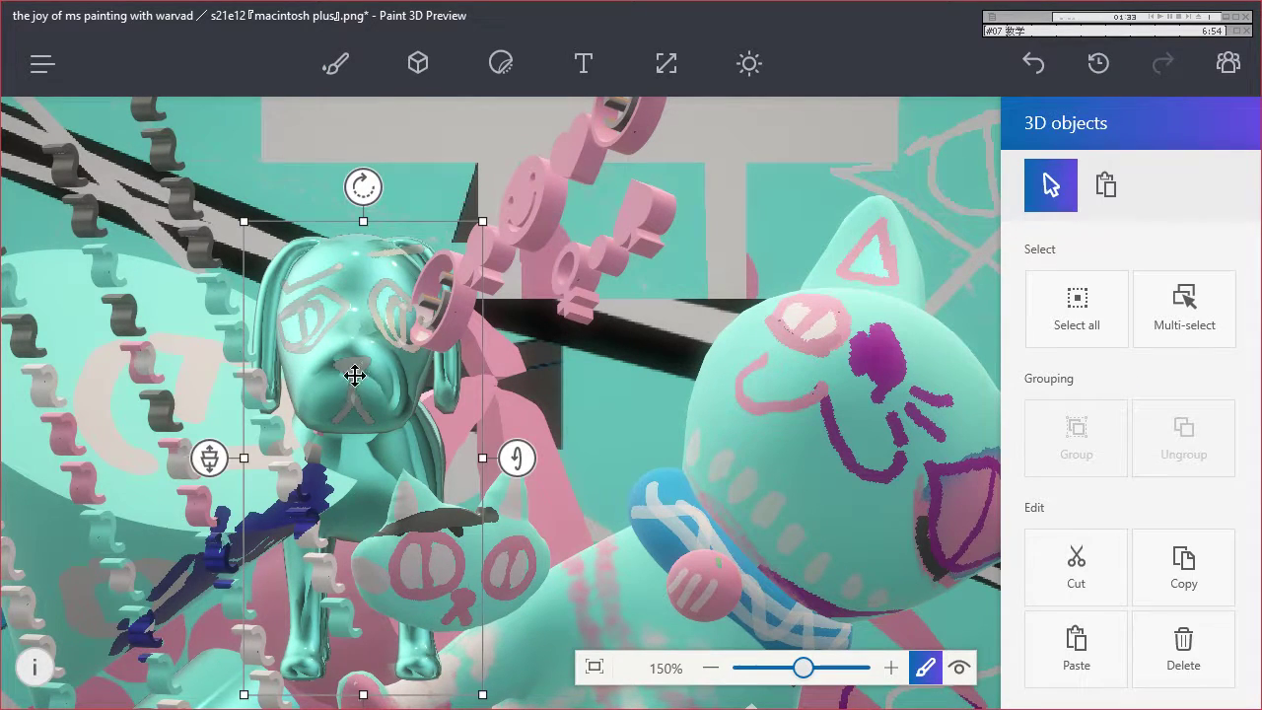
pyautogui.moveTo(349, 366); pyautogui.dragTo(211, 304)
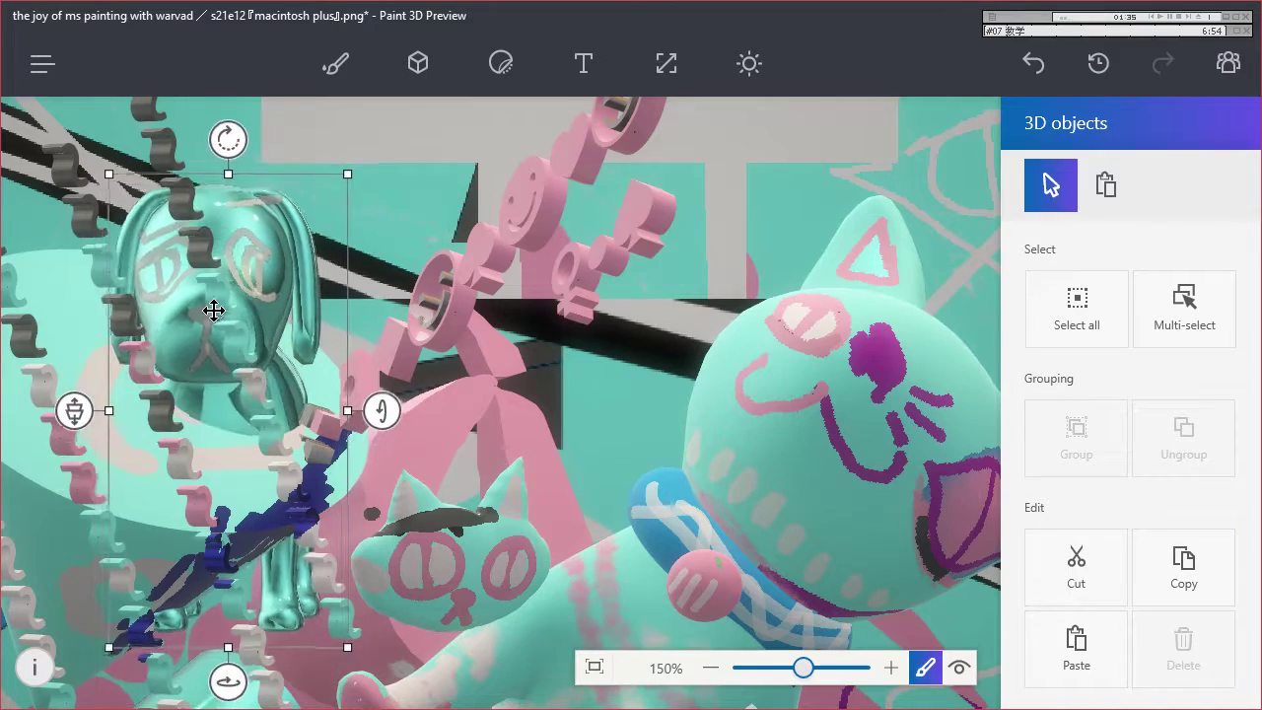
pyautogui.moveTo(221, 682); pyautogui.dragTo(394, 676)
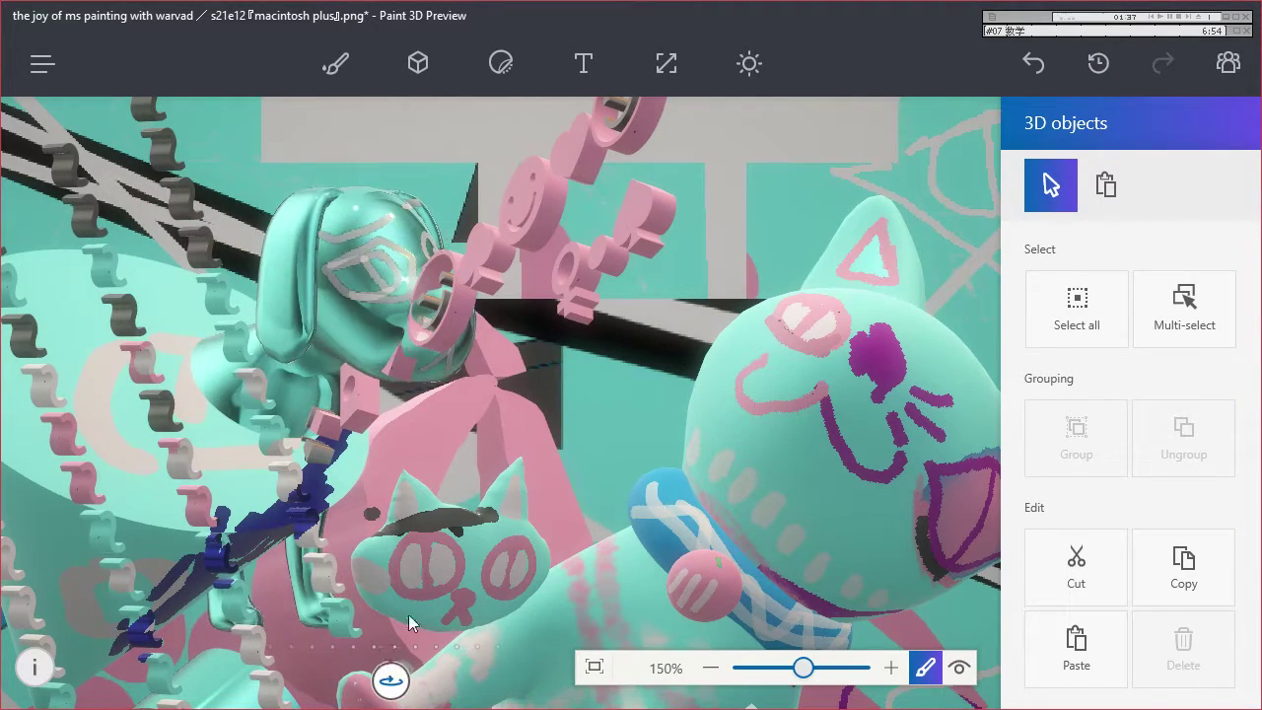
pyautogui.moveTo(346, 338); pyautogui.dragTo(295, 335)
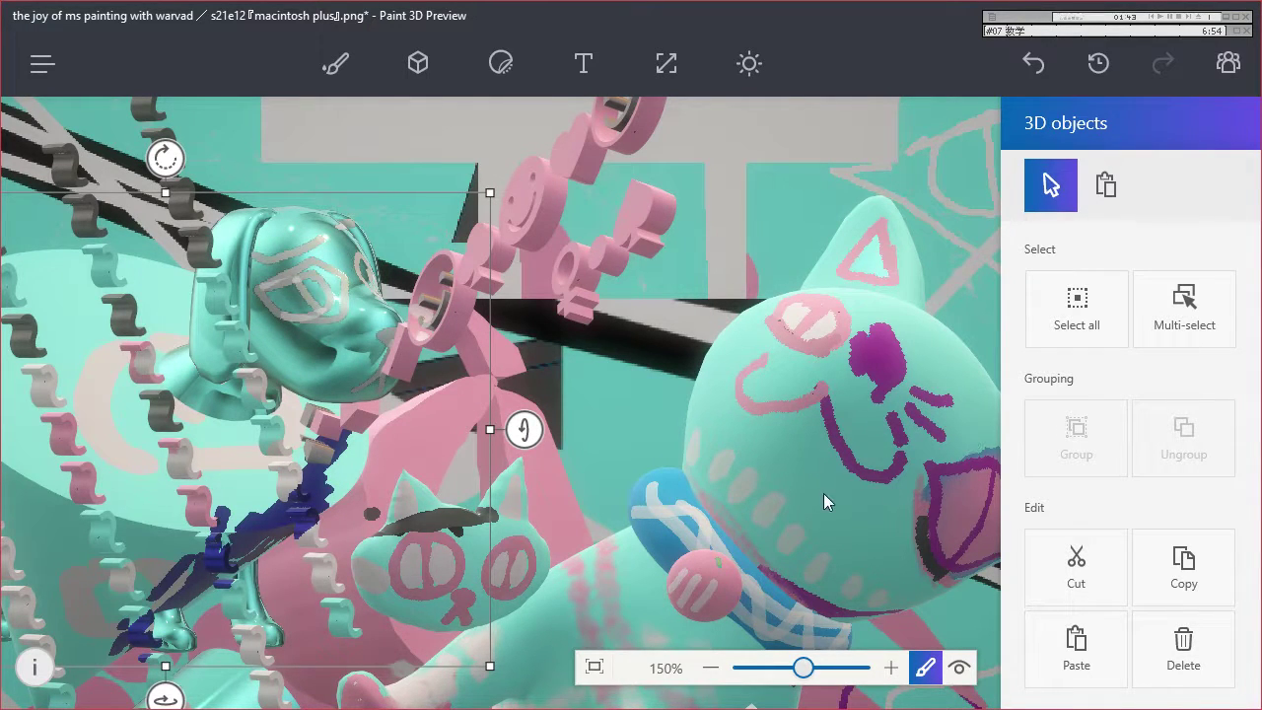
pyautogui.click(855, 510)
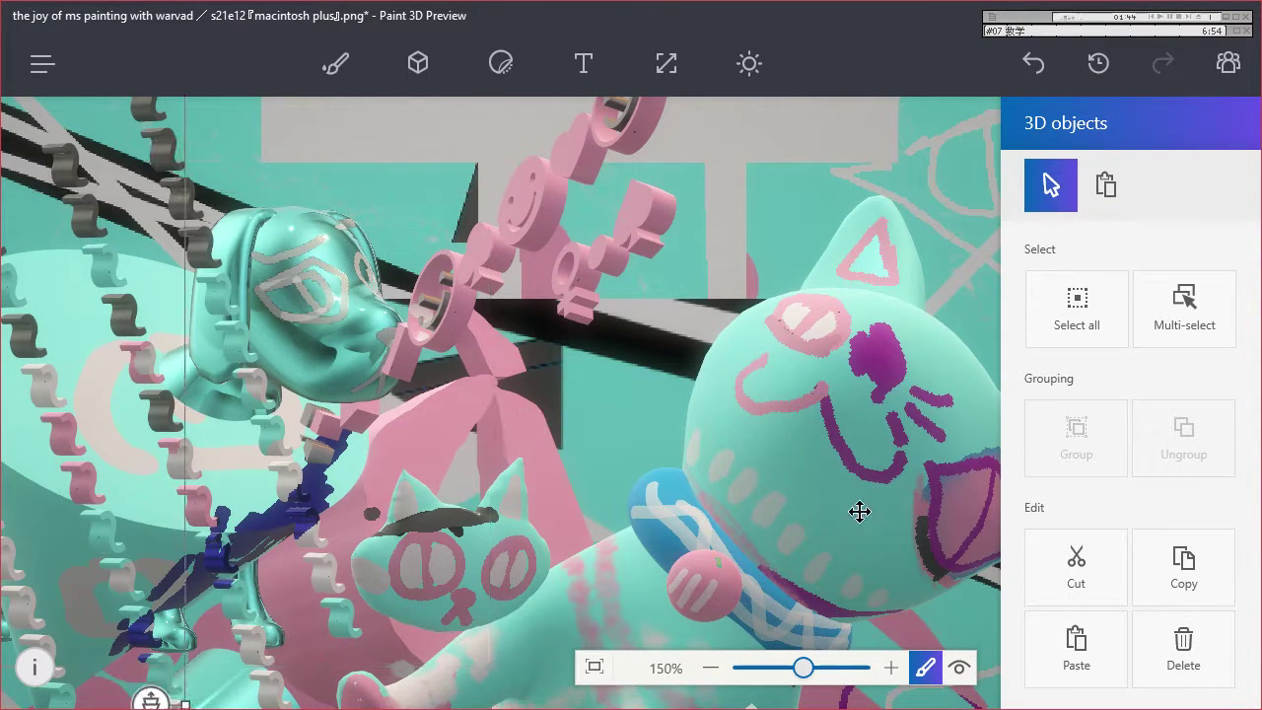
# Place a small matte blue 3D cat above the tip of the large cat's ear and turn it about its vertical axis.
pyautogui.click(418, 63)
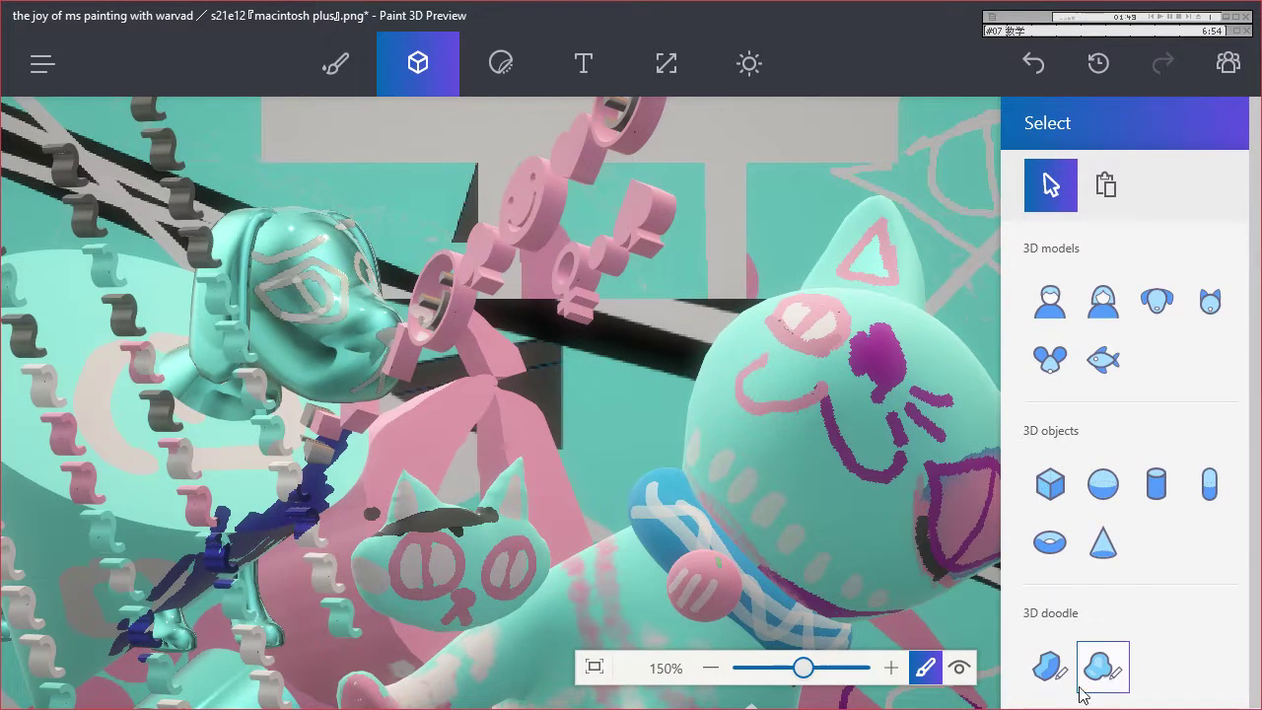
pyautogui.click(1209, 305)
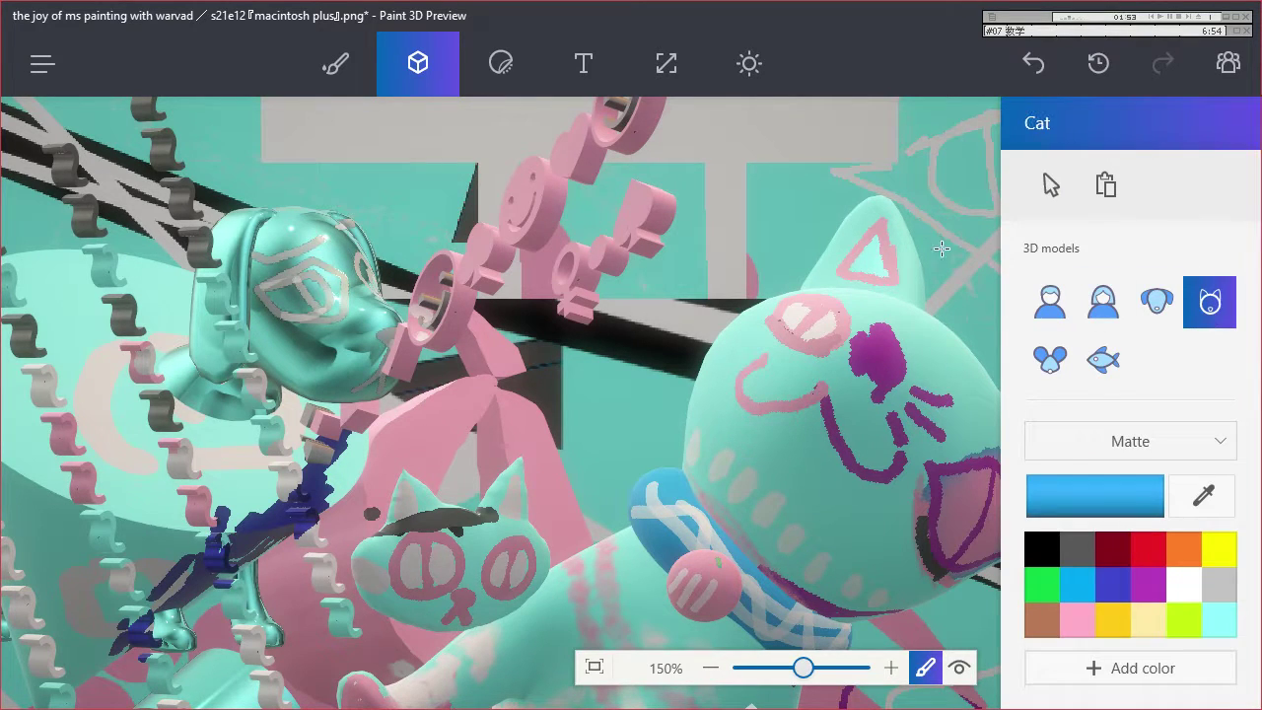
pyautogui.click(849, 159)
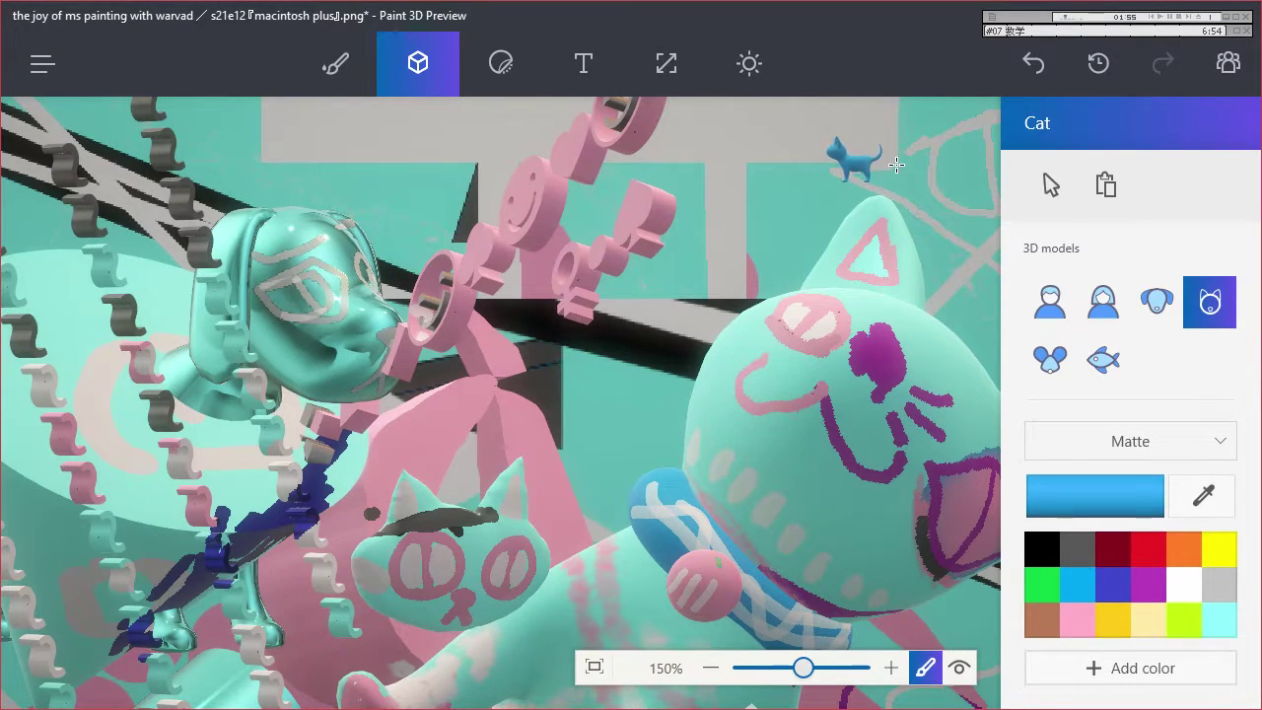
pyautogui.moveTo(853, 239); pyautogui.dragTo(932, 243)
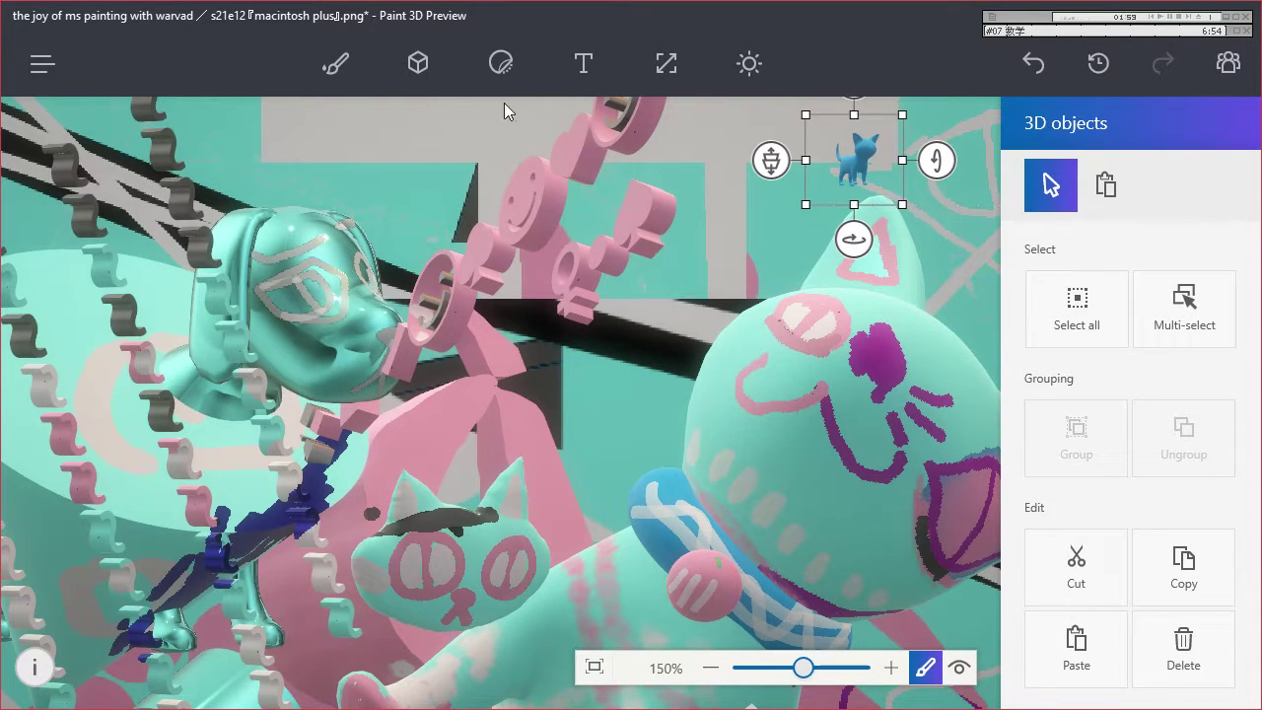
# Fill the small cat above the large cat's ear with matte white.
pyautogui.click(335, 63)
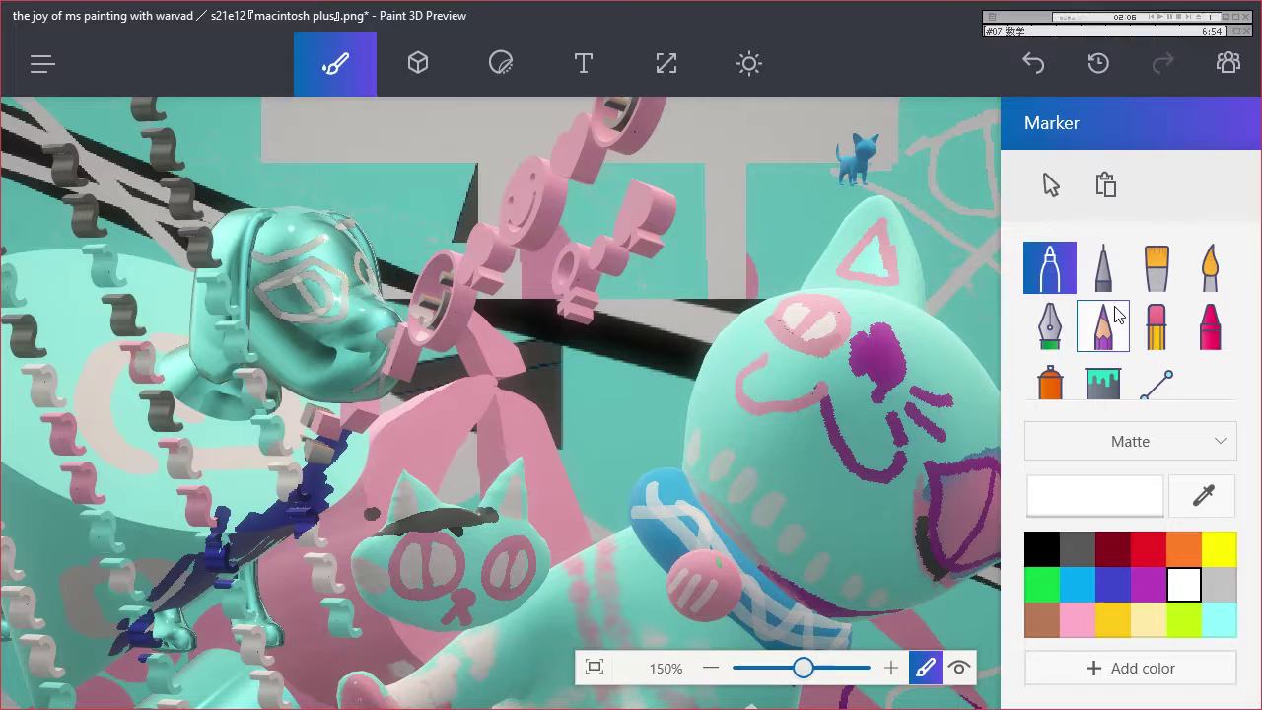
pyautogui.click(1103, 379)
pyautogui.click(861, 148)
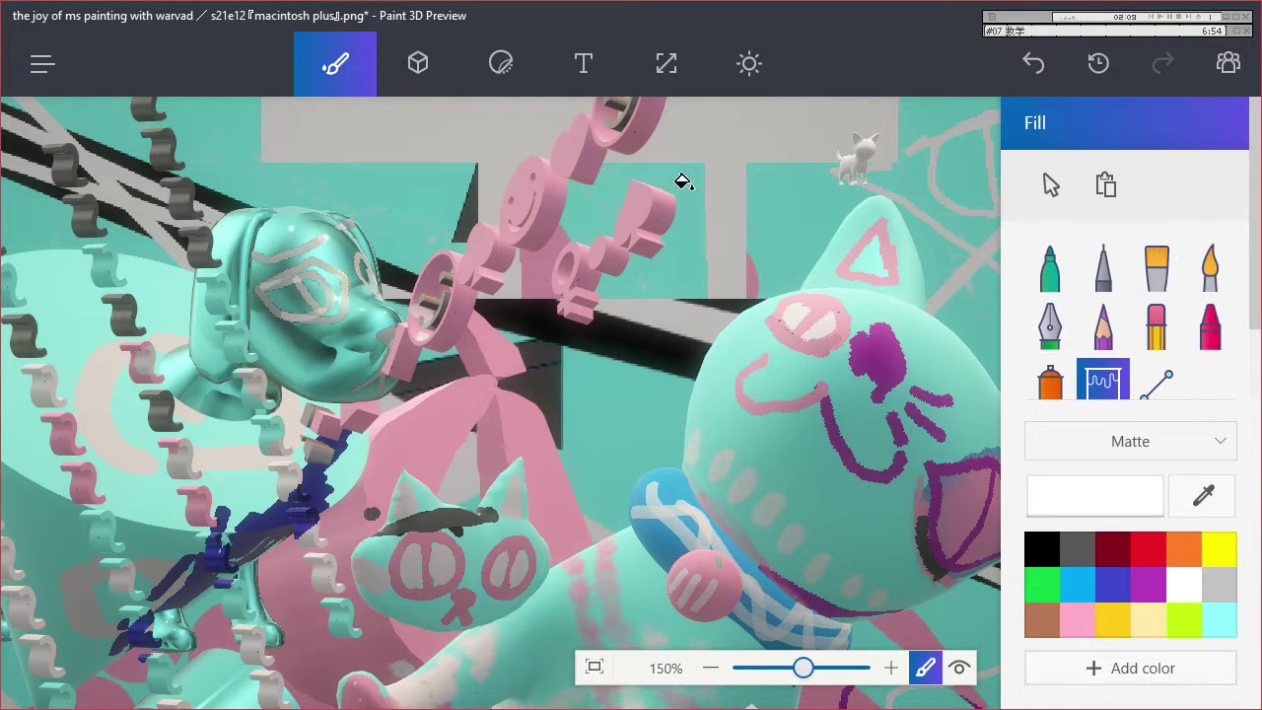
# Duplicate the small white cat twice and line the copies up in a row to its right.
pyautogui.click(424, 69)
pyautogui.click(862, 162)
pyautogui.hotkey('ctrl', 'c')
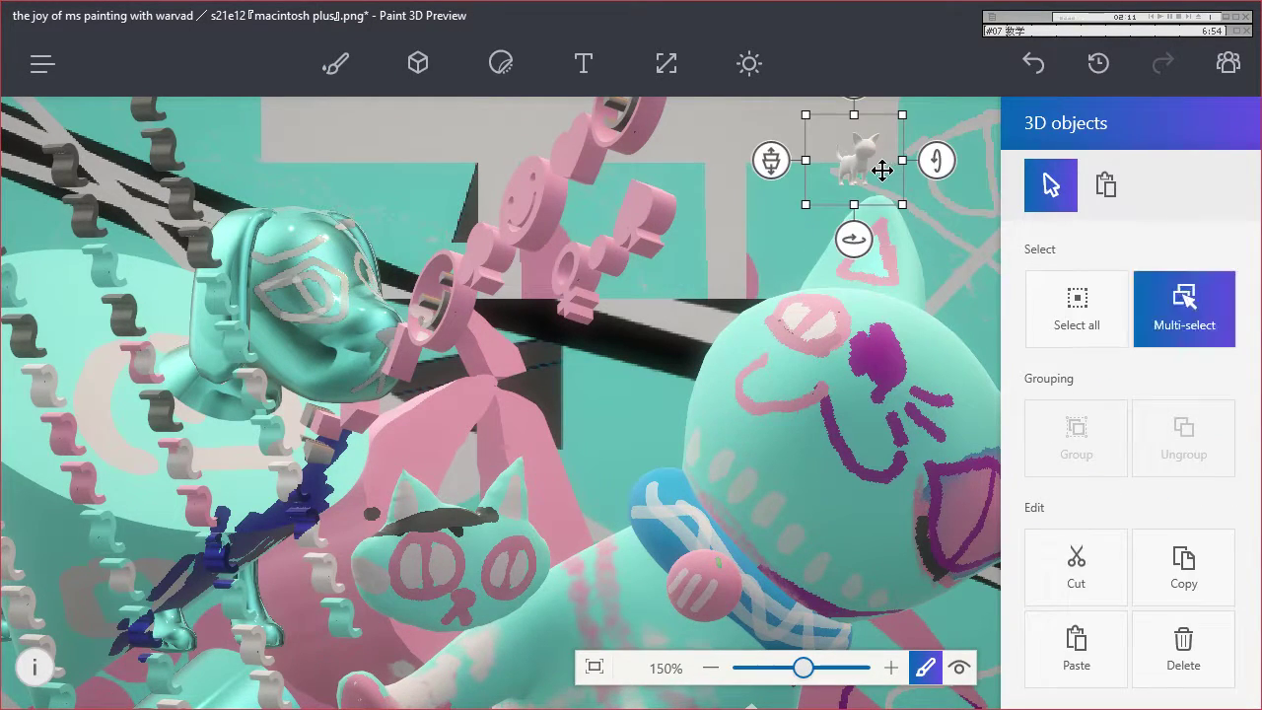
pyautogui.hotkey('ctrl', 'v')
pyautogui.moveTo(884, 180); pyautogui.dragTo(951, 176)
pyautogui.hotkey('ctrl', 'v')
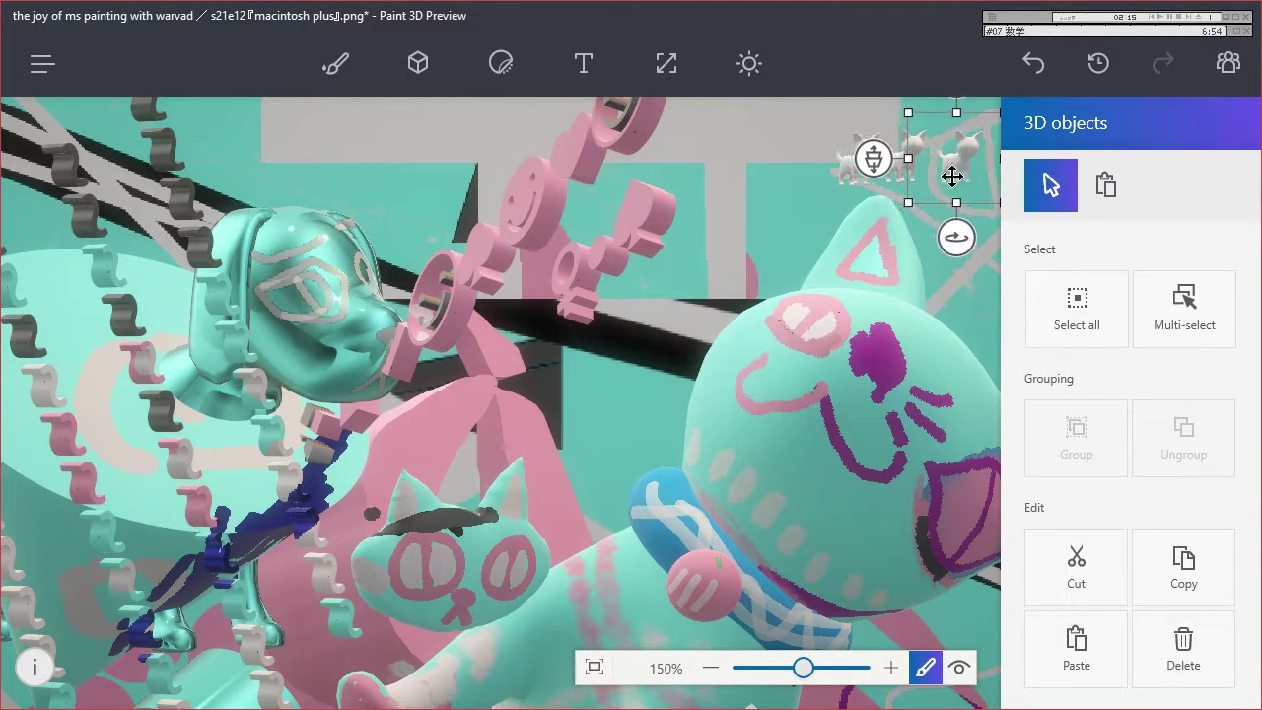
pyautogui.click(944, 426)
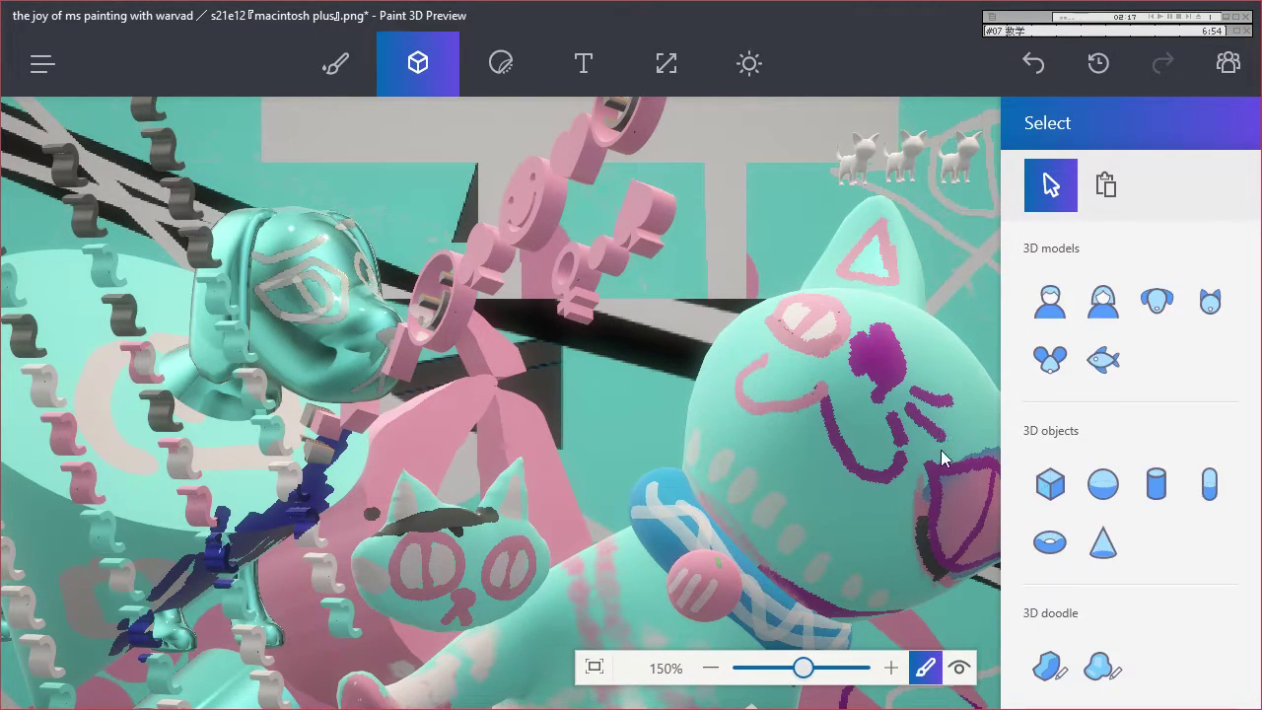
pyautogui.click(958, 667)
pyautogui.moveTo(863, 584)
pyautogui.mouseDown()
pyautogui.moveTo(817, 523)
pyautogui.moveTo(745, 575)
pyautogui.moveTo(754, 503)
pyautogui.moveTo(778, 523)
pyautogui.mouseUp()
pyautogui.moveTo(751, 523); pyautogui.dragTo(849, 509)
pyautogui.click(925, 667)
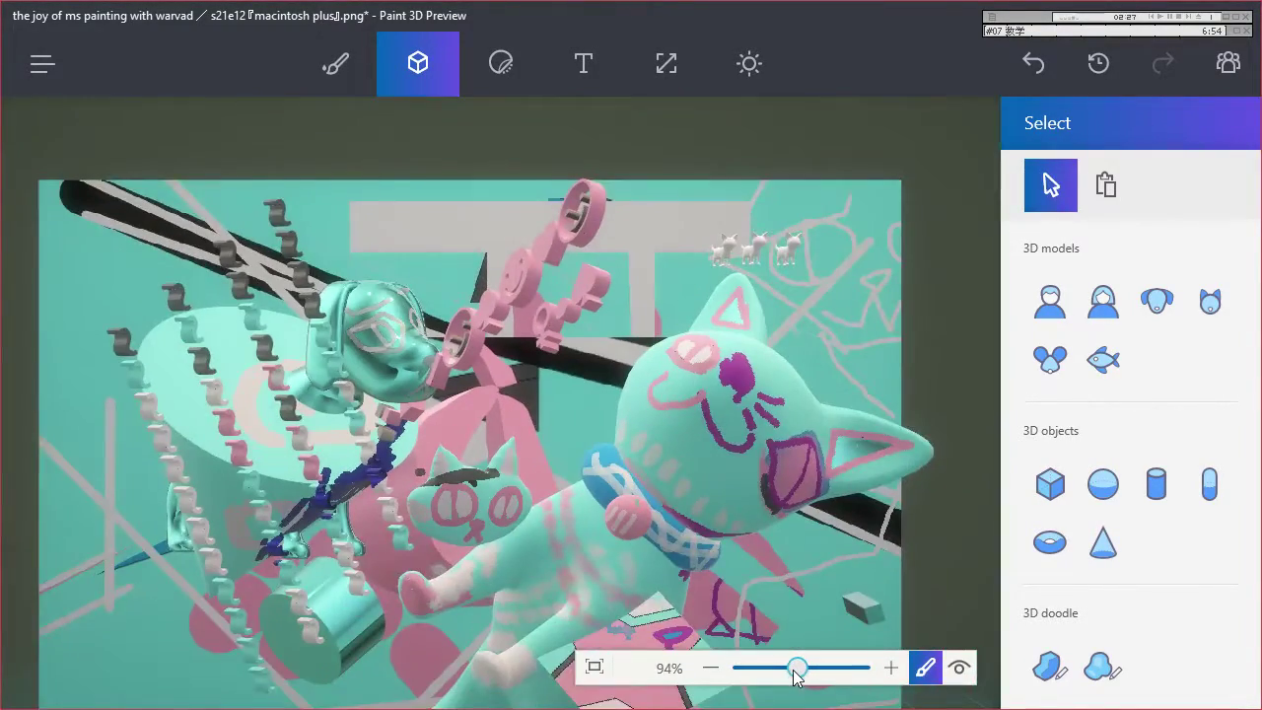
pyautogui.click(501, 65)
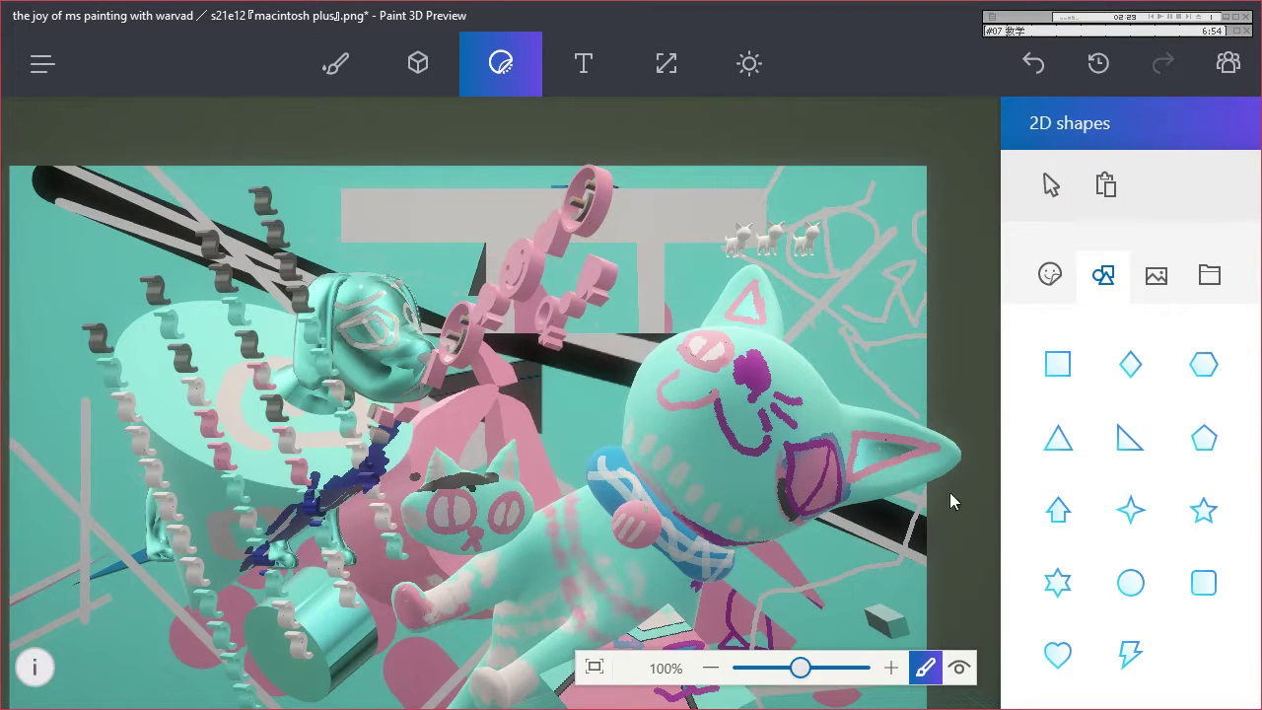
pyautogui.click(1161, 292)
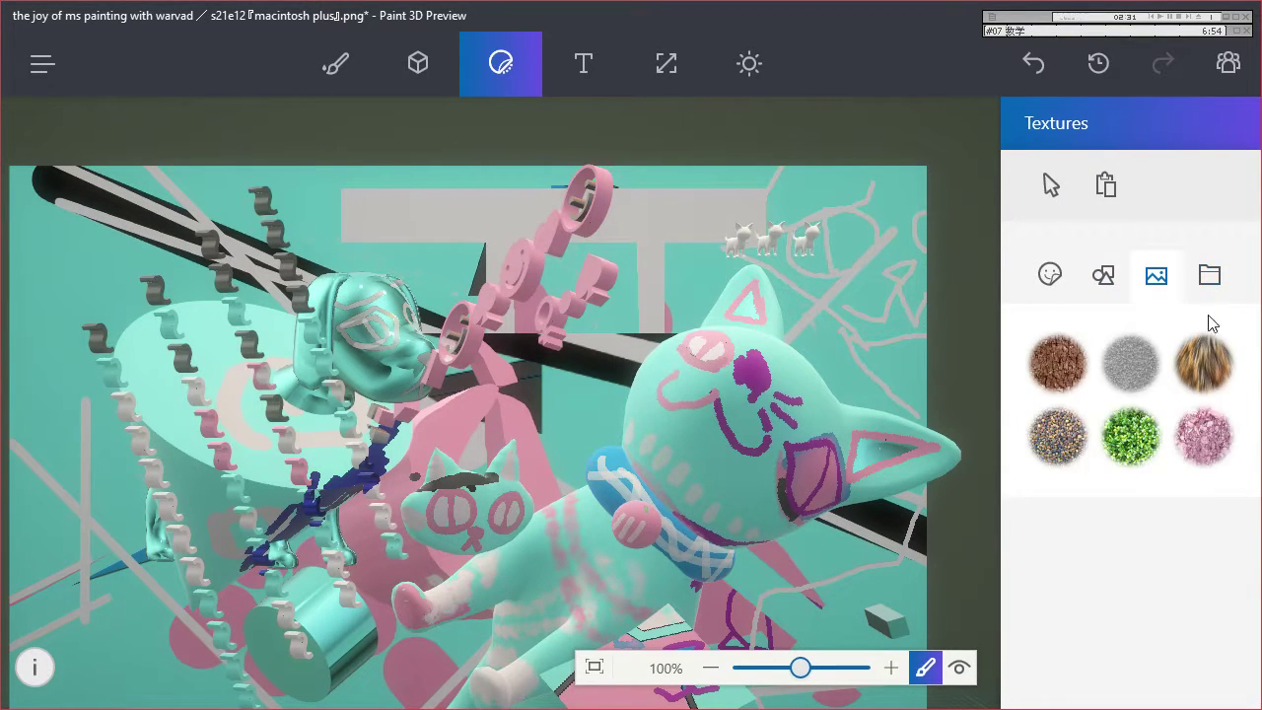
pyautogui.click(1207, 448)
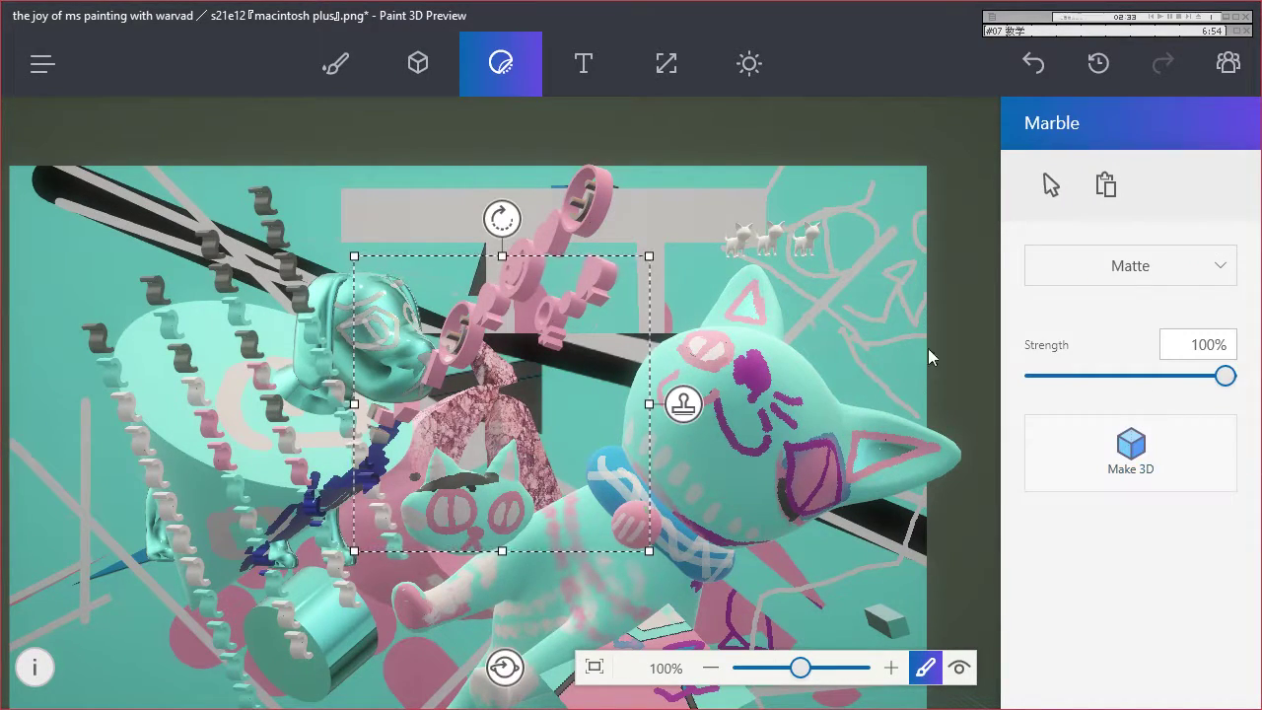
pyautogui.moveTo(530, 420)
pyautogui.mouseDown()
pyautogui.moveTo(486, 523)
pyautogui.moveTo(522, 432)
pyautogui.mouseUp()
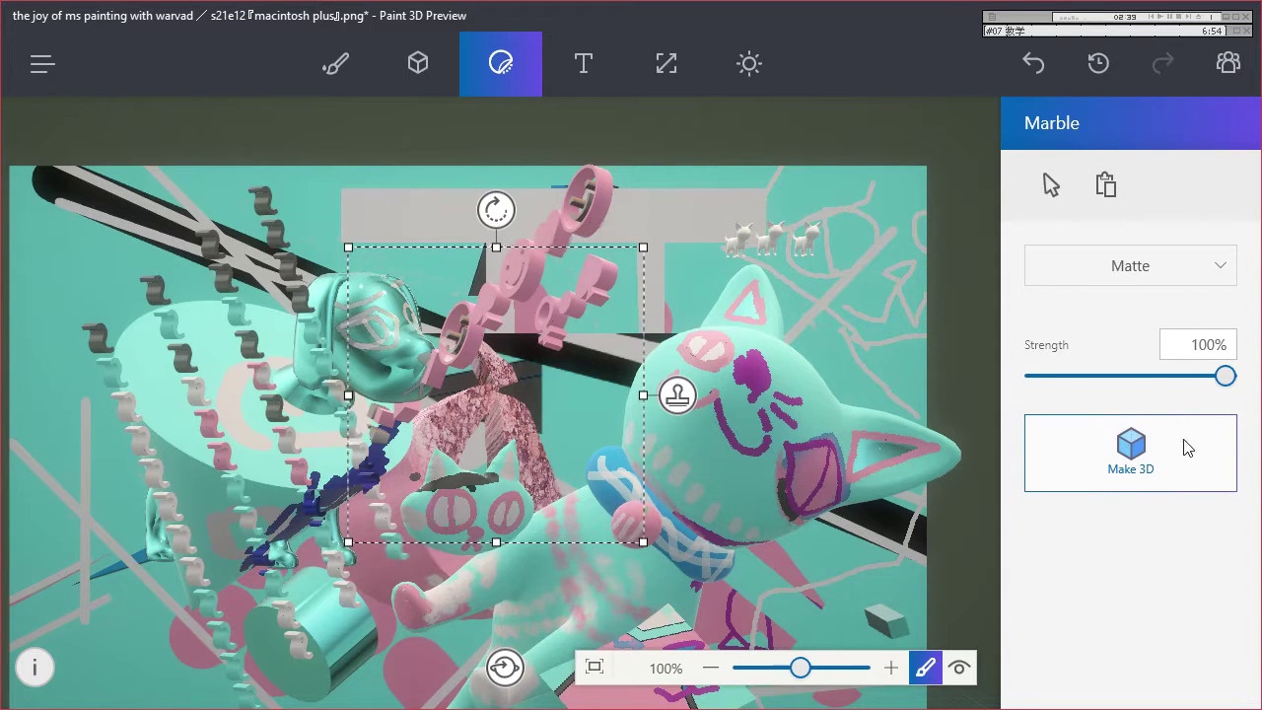
pyautogui.click(892, 318)
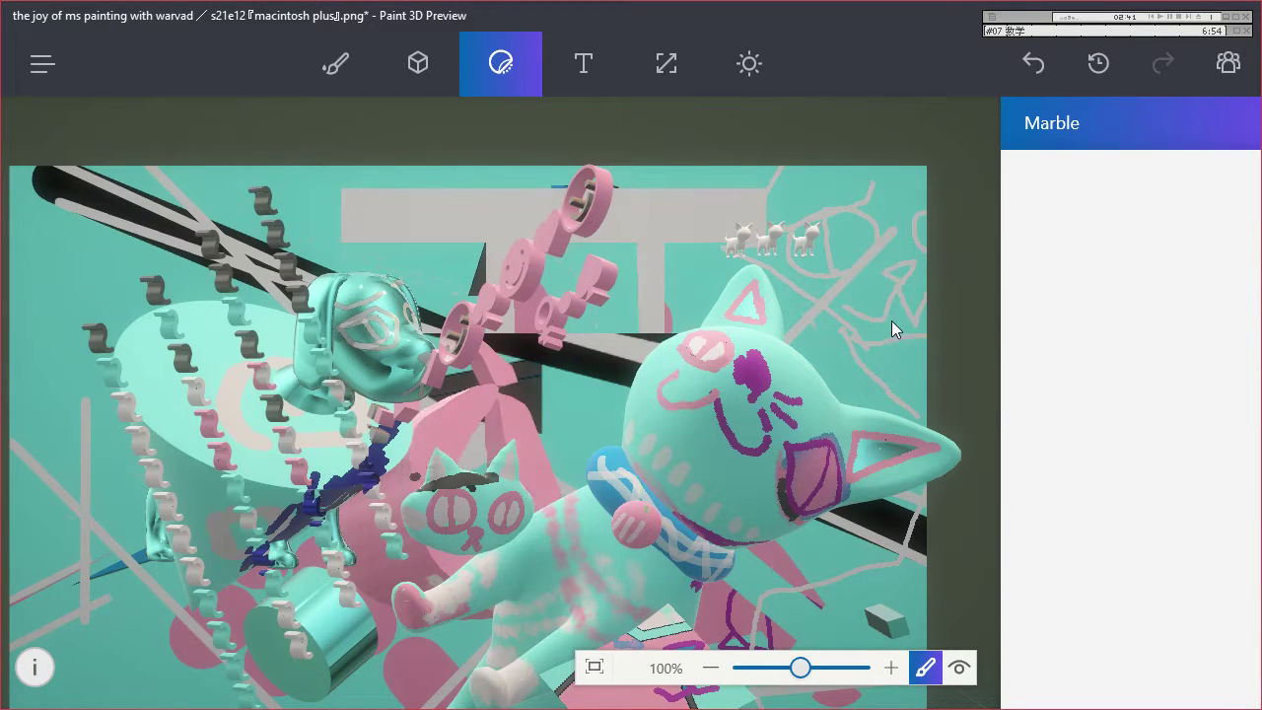
pyautogui.moveTo(518, 438); pyautogui.dragTo(581, 500)
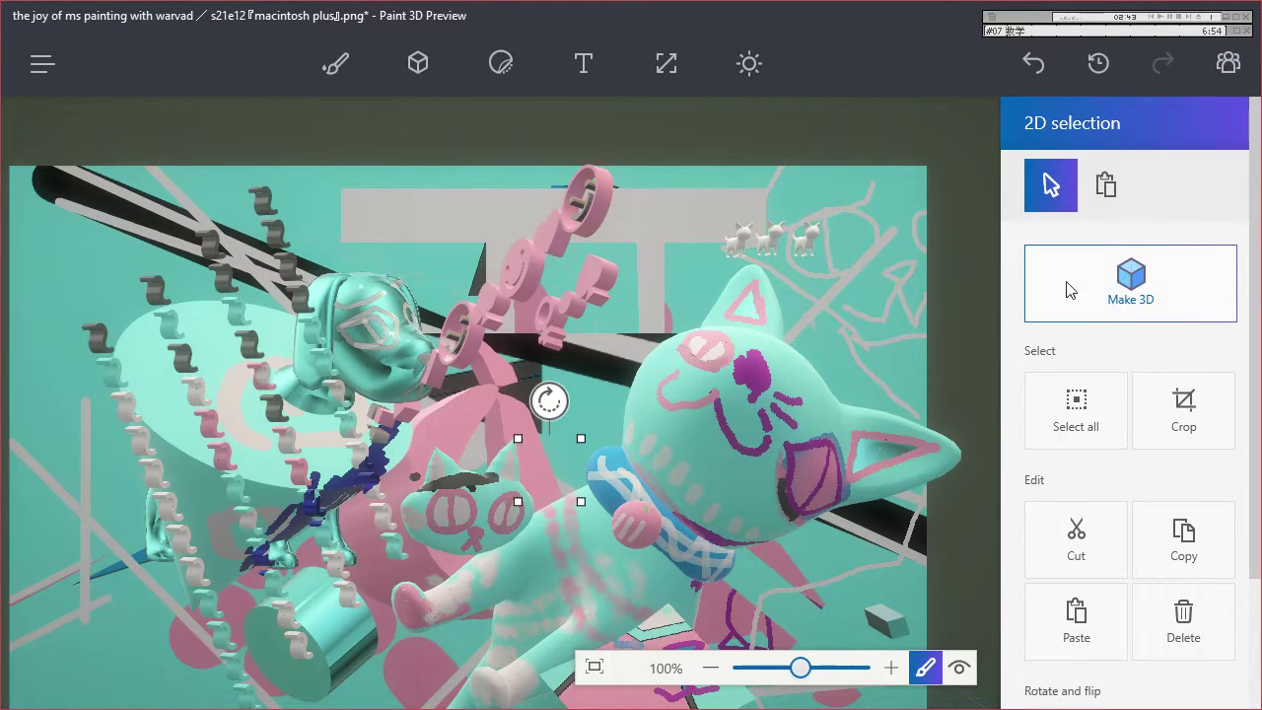
# Apply the matte Marble texture at 100% strength to the pink shape behind the small cat head and the background below the large cat's head.
pyautogui.click(500, 63)
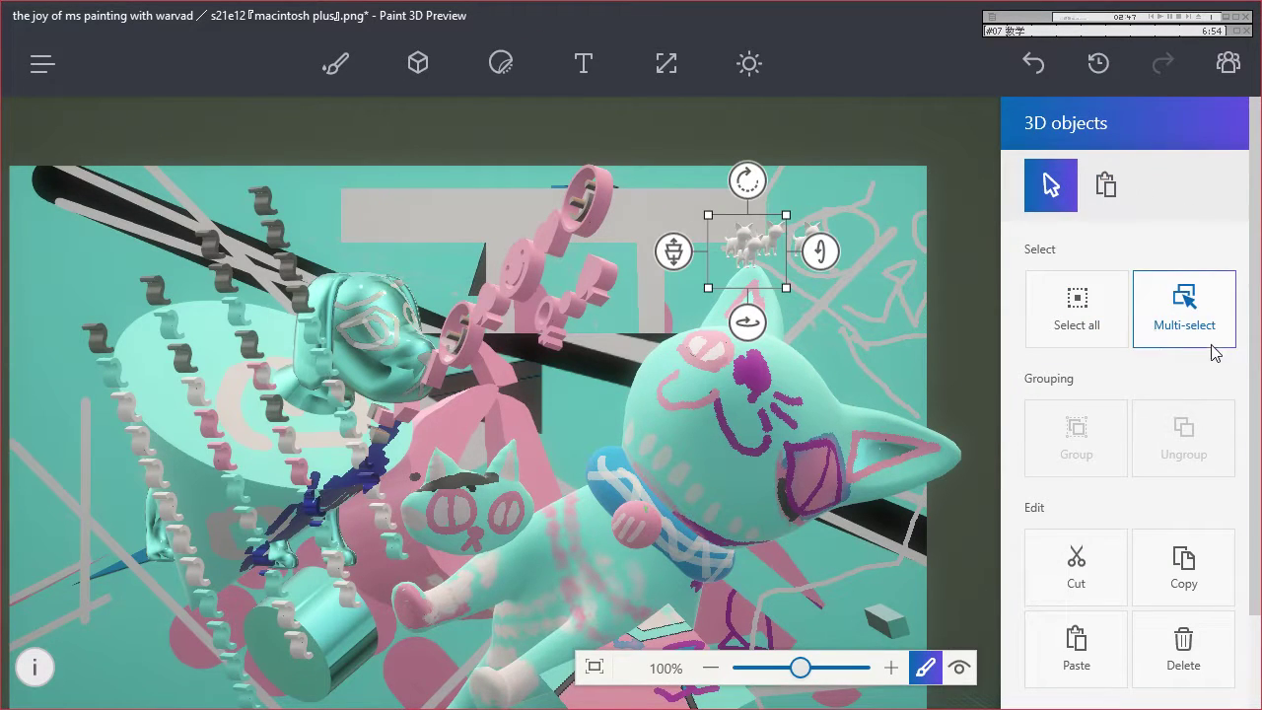
pyautogui.click(500, 63)
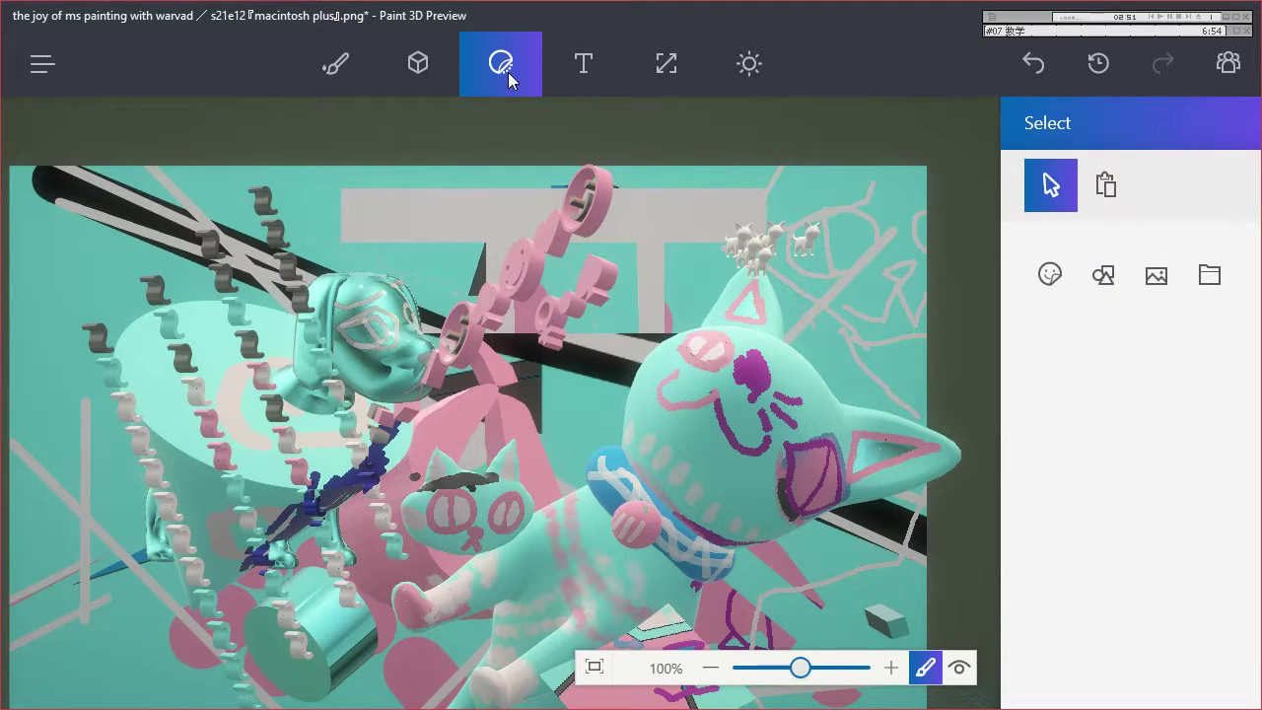
pyautogui.click(1104, 277)
pyautogui.click(1157, 275)
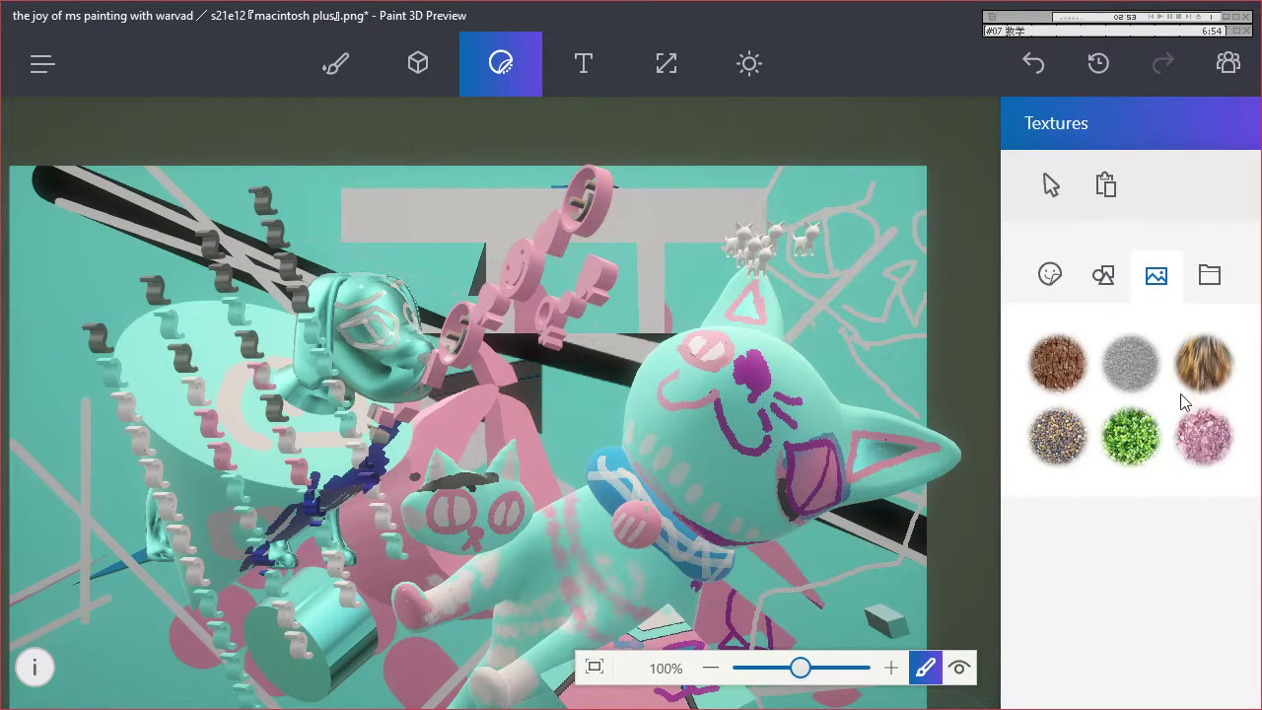
pyautogui.click(1207, 440)
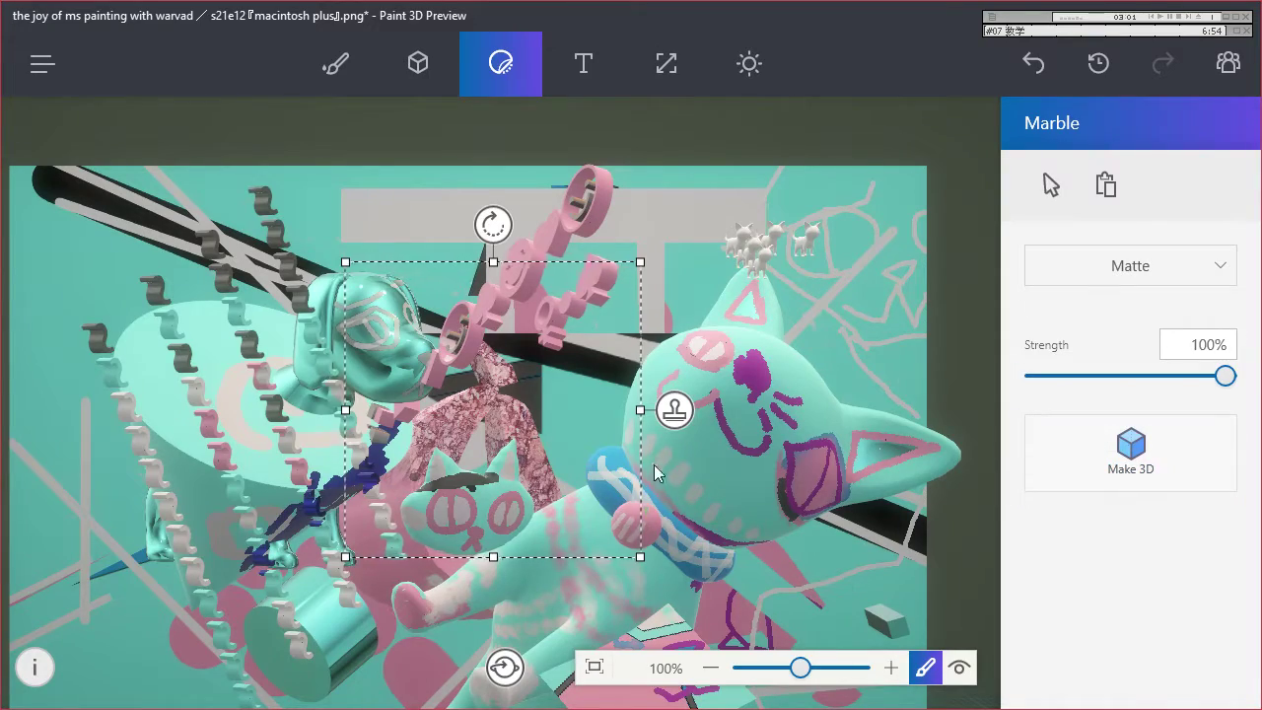
pyautogui.moveTo(504, 401); pyautogui.dragTo(894, 655)
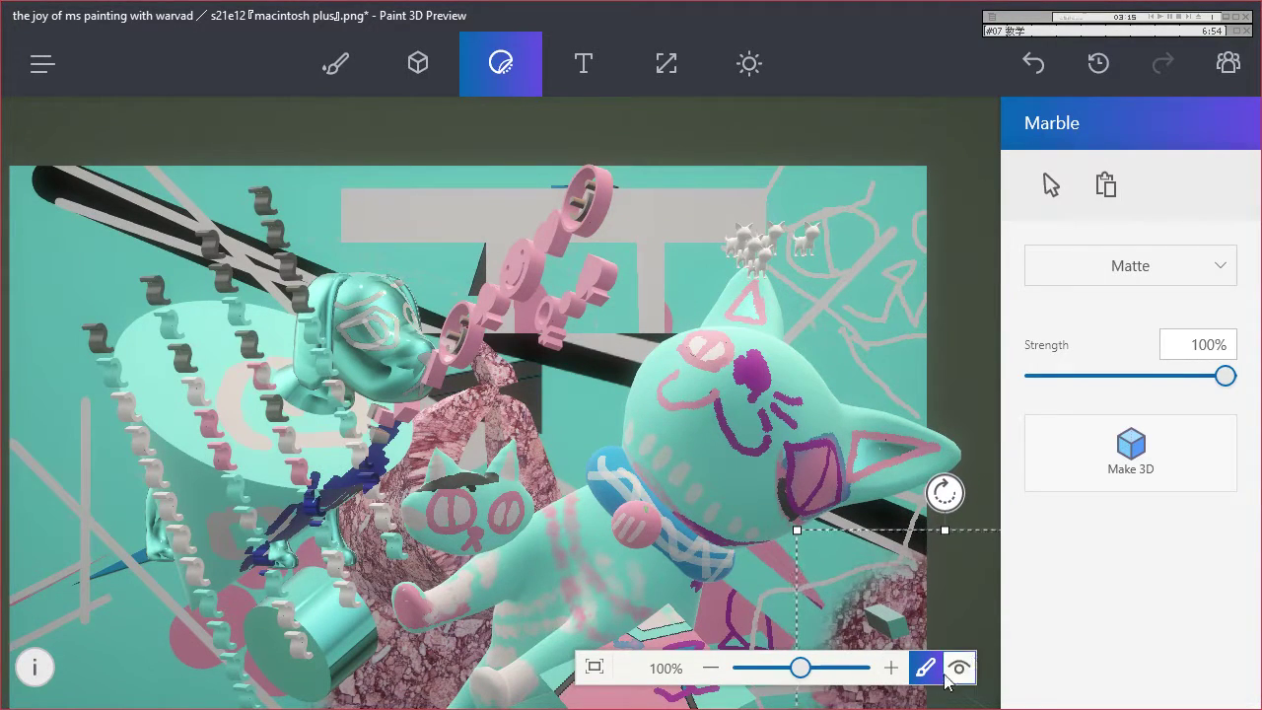
pyautogui.moveTo(912, 604); pyautogui.dragTo(765, 480)
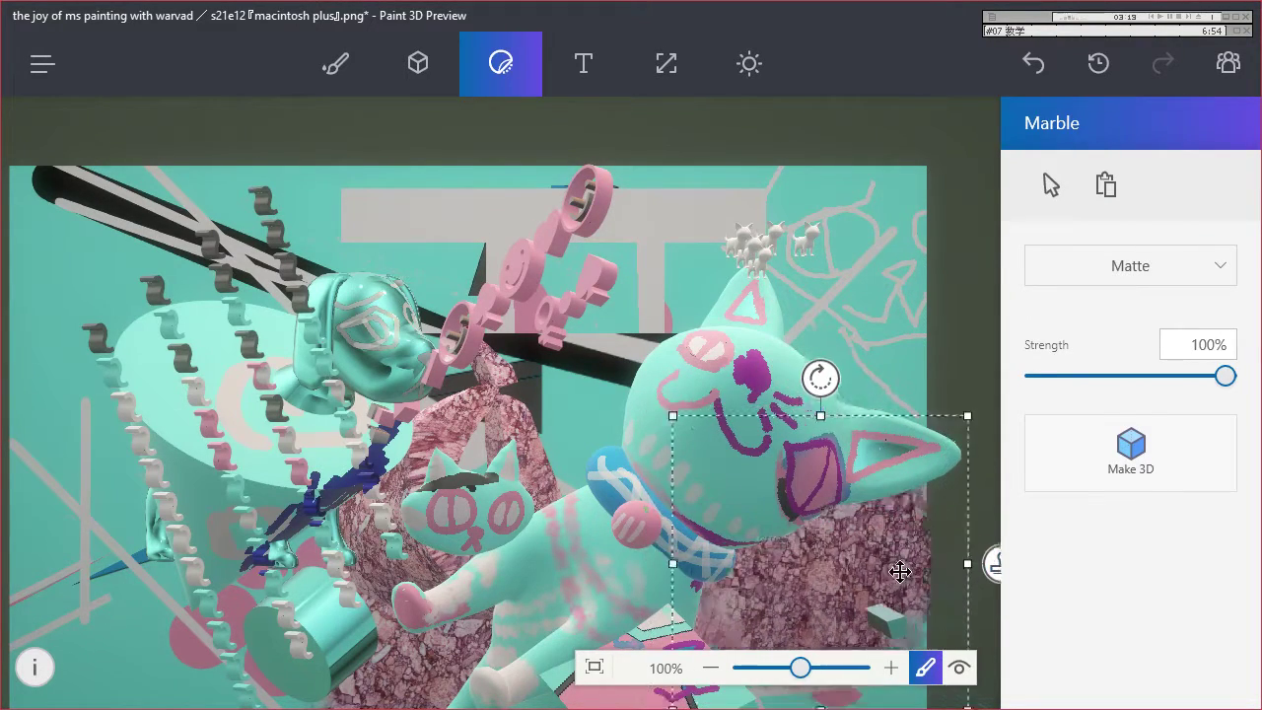
pyautogui.click(976, 552)
# Enlarge a matte Concrete texture at 100% strength, move it over the large cylinder behind the dog, and stamp it there.
pyautogui.click(1050, 185)
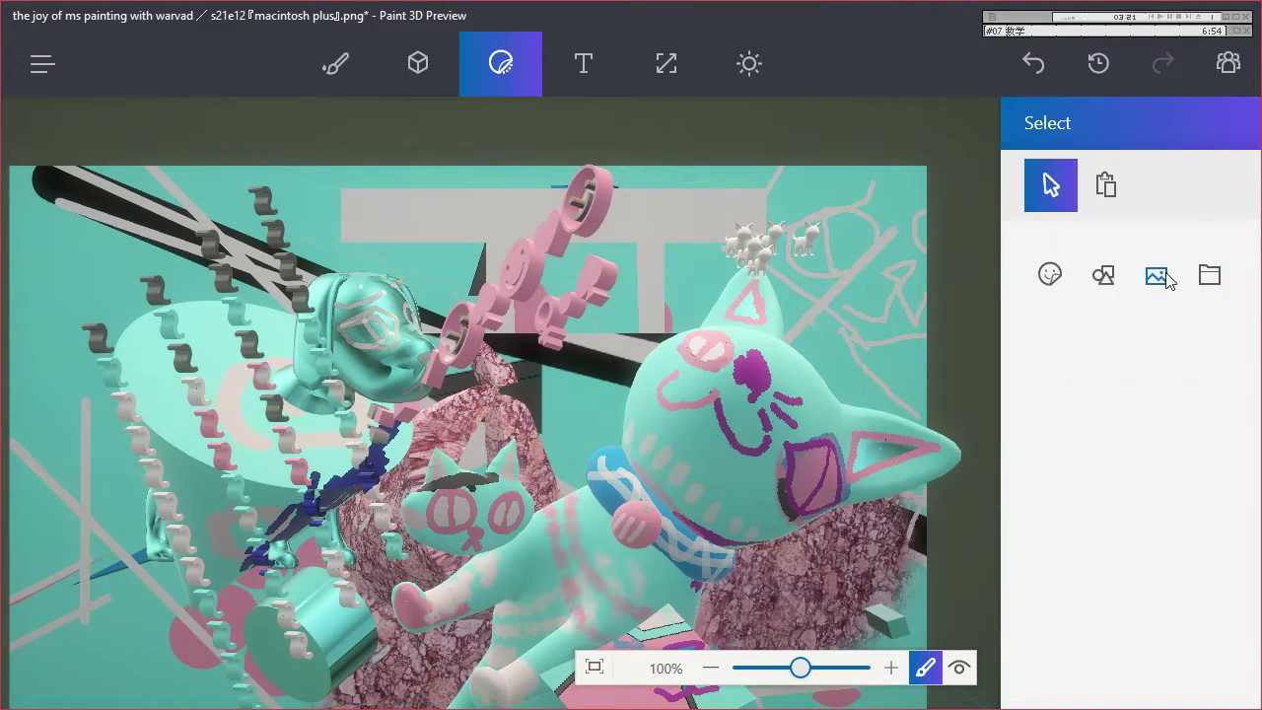
pyautogui.click(1157, 277)
pyautogui.click(1130, 363)
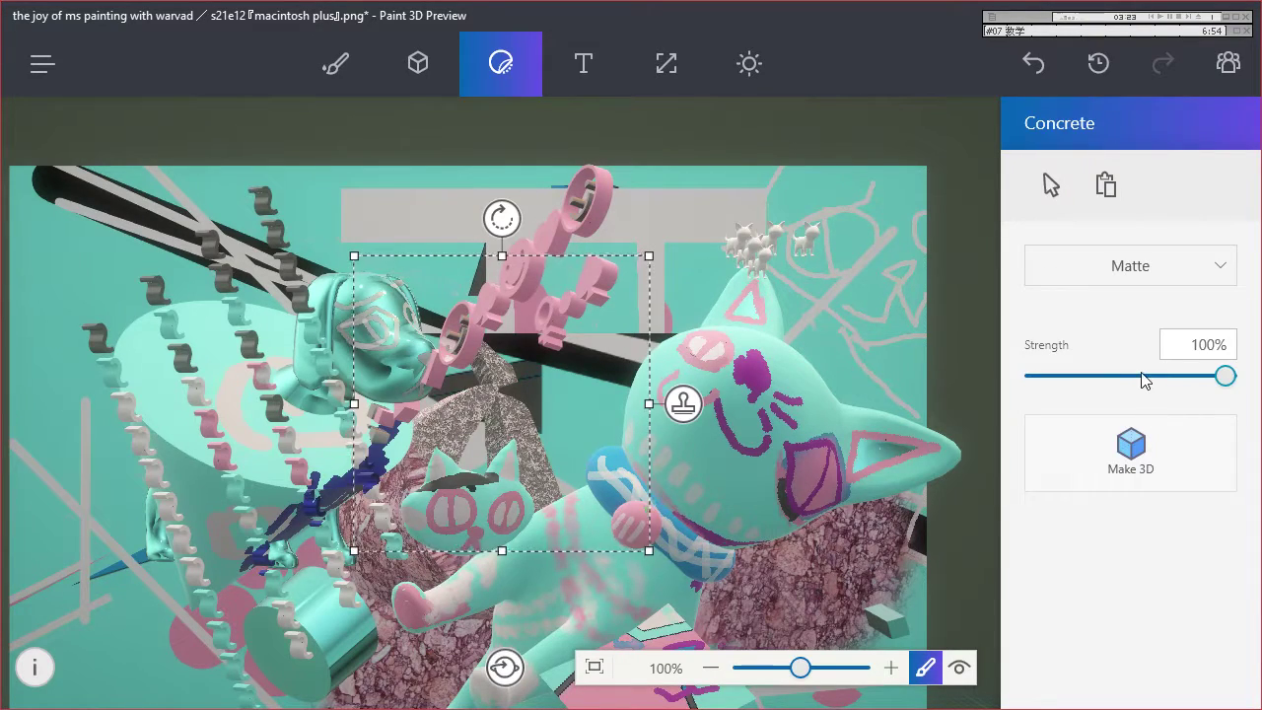
pyautogui.moveTo(553, 414); pyautogui.dragTo(904, 232)
pyautogui.moveTo(735, 358); pyautogui.dragTo(597, 523)
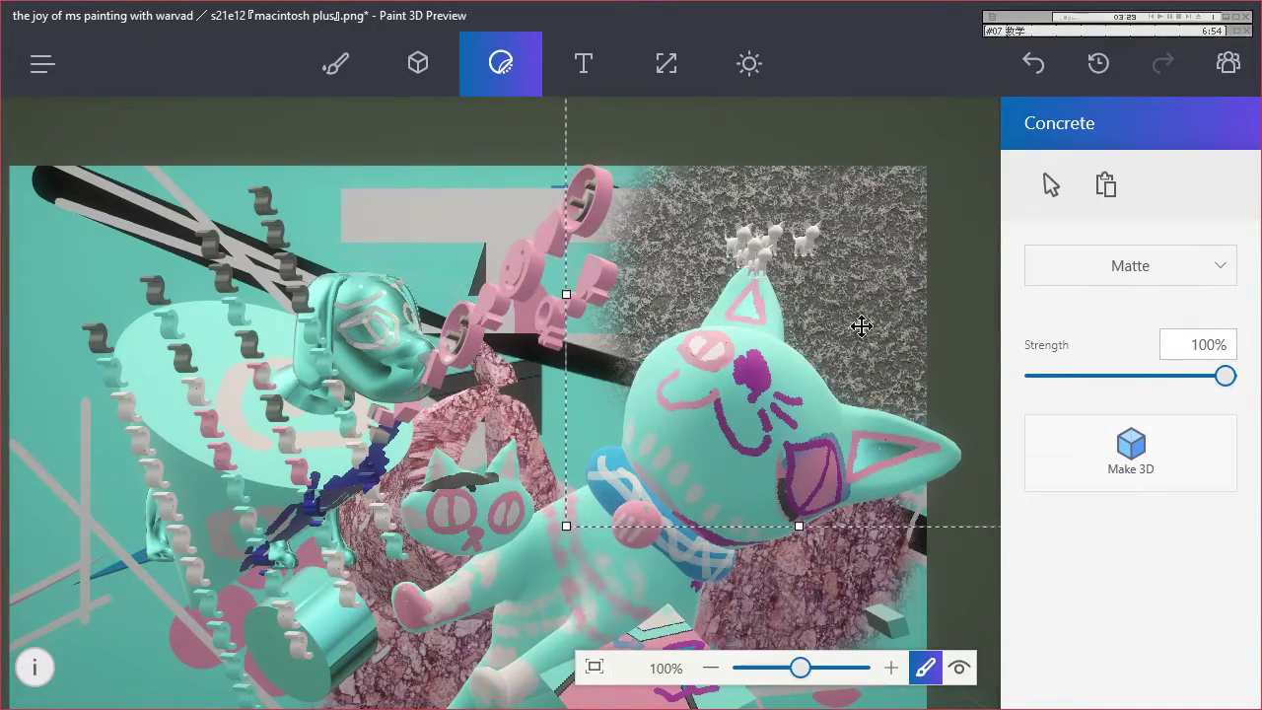
pyautogui.moveTo(867, 355); pyautogui.dragTo(268, 453)
pyautogui.moveTo(429, 267); pyautogui.dragTo(360, 303)
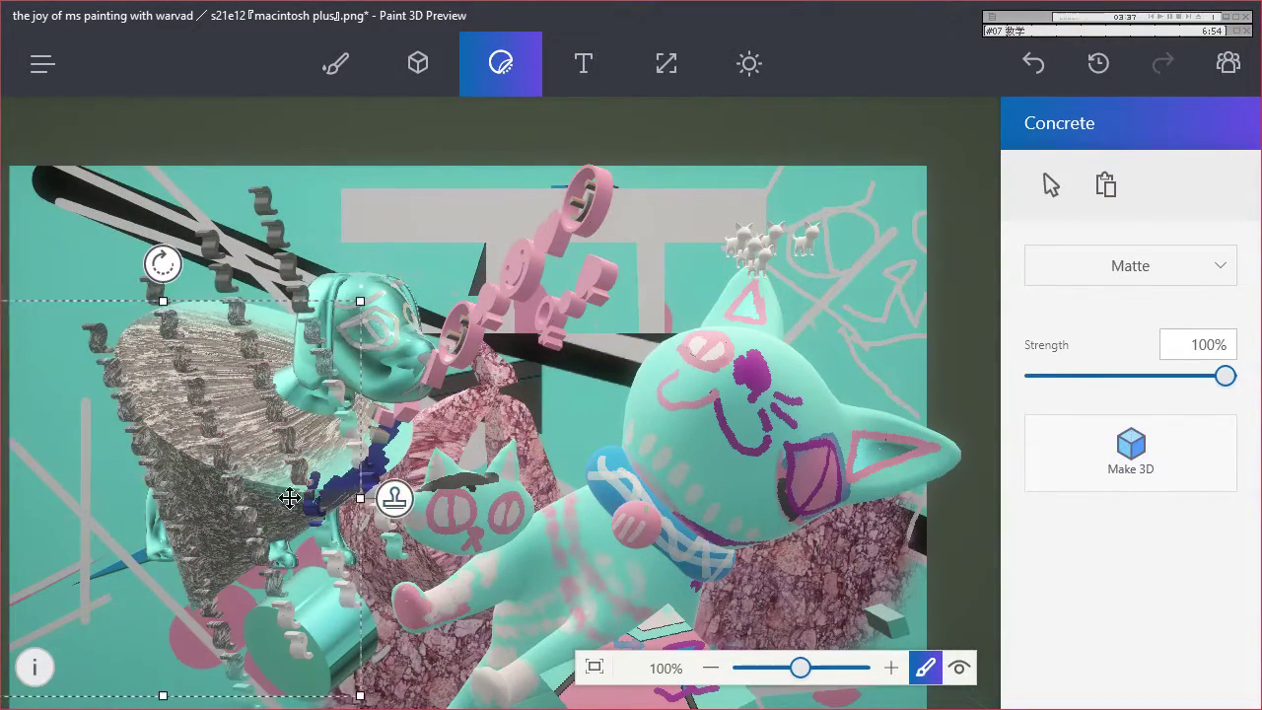
pyautogui.click(394, 498)
pyautogui.moveTo(318, 613); pyautogui.dragTo(460, 651)
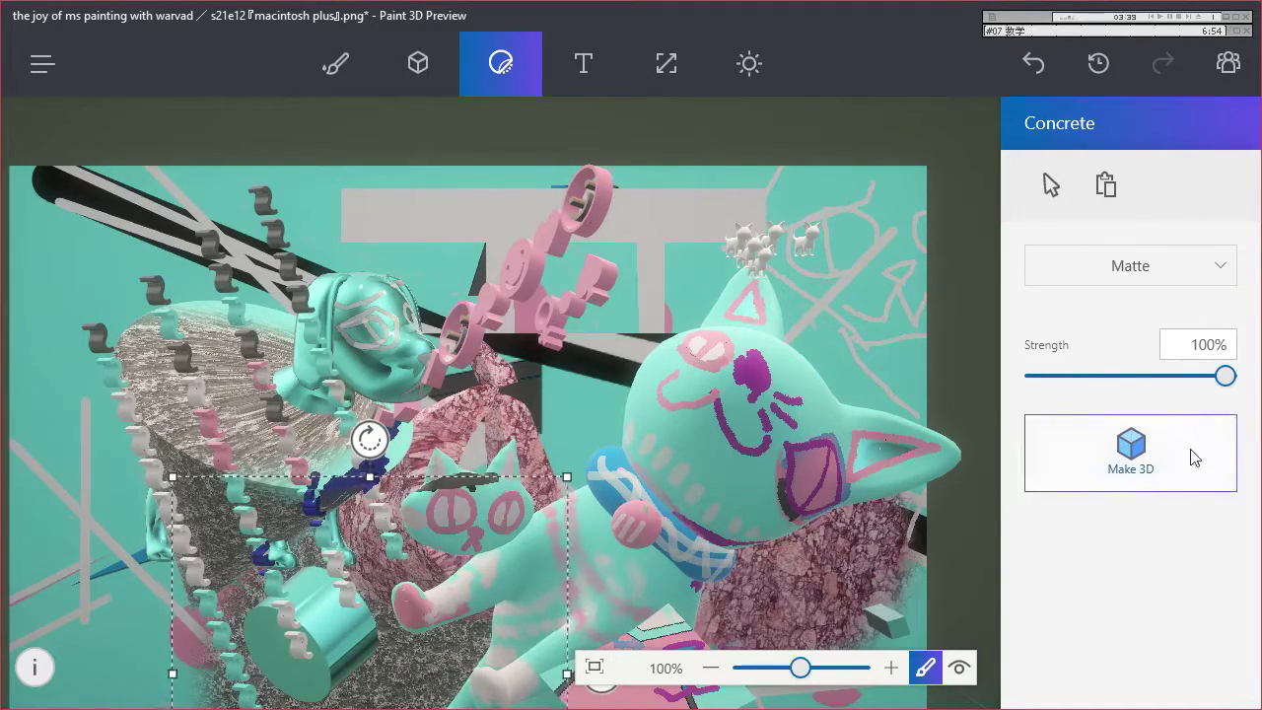
# Redraw the outline of the metallic dog's front eye with a matte black Marker, adding a line through its centre.
pyautogui.click(340, 65)
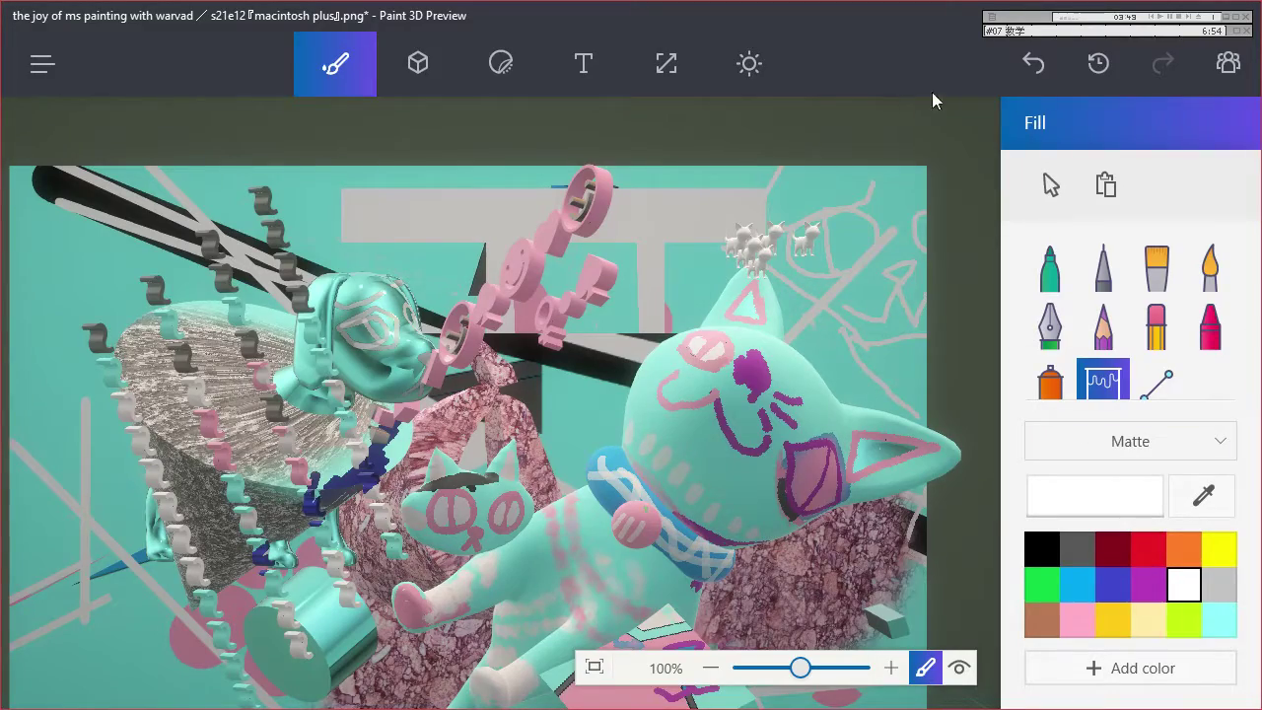
pyautogui.click(1050, 267)
pyautogui.moveTo(799, 668); pyautogui.dragTo(801, 668)
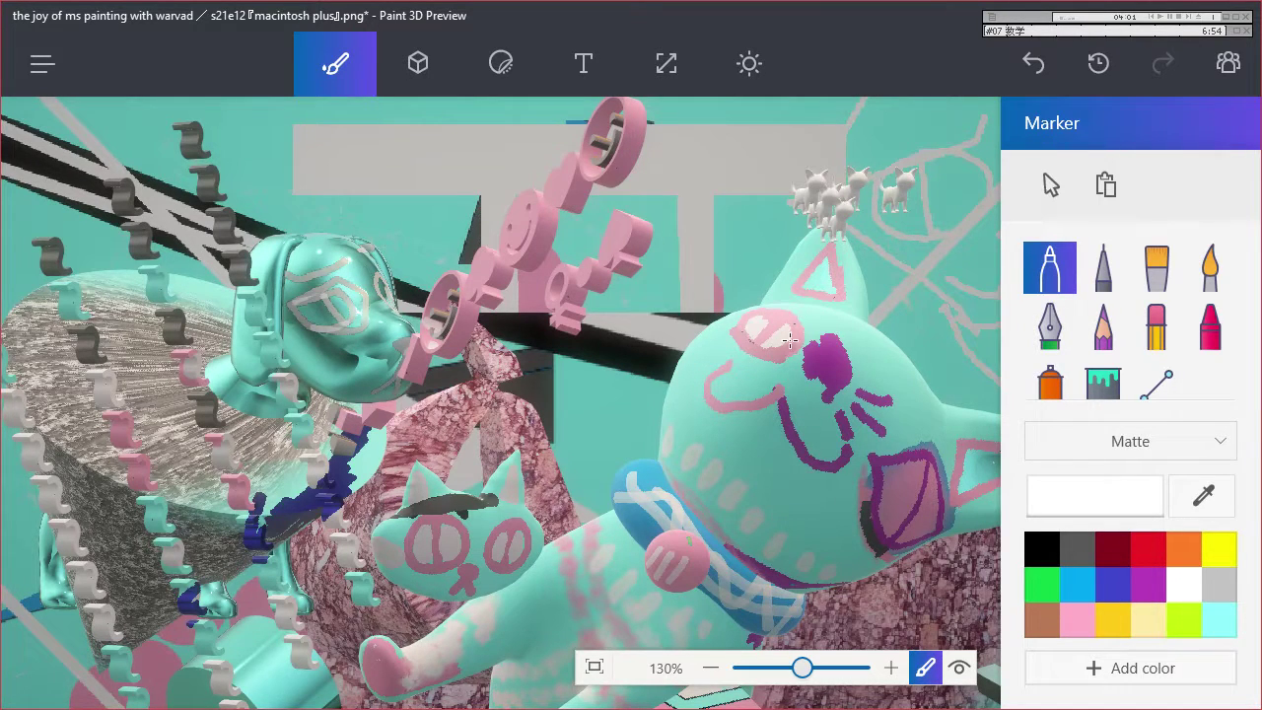
pyautogui.click(1041, 548)
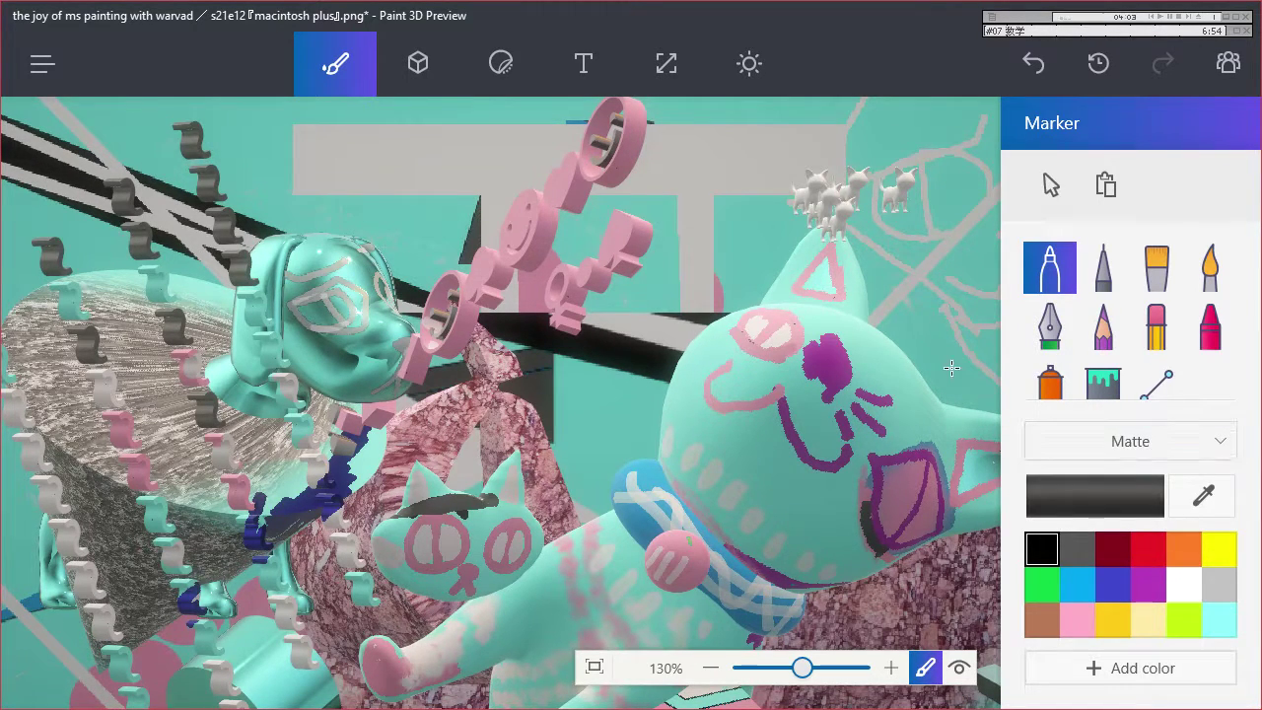
pyautogui.moveTo(341, 284); pyautogui.dragTo(301, 299)
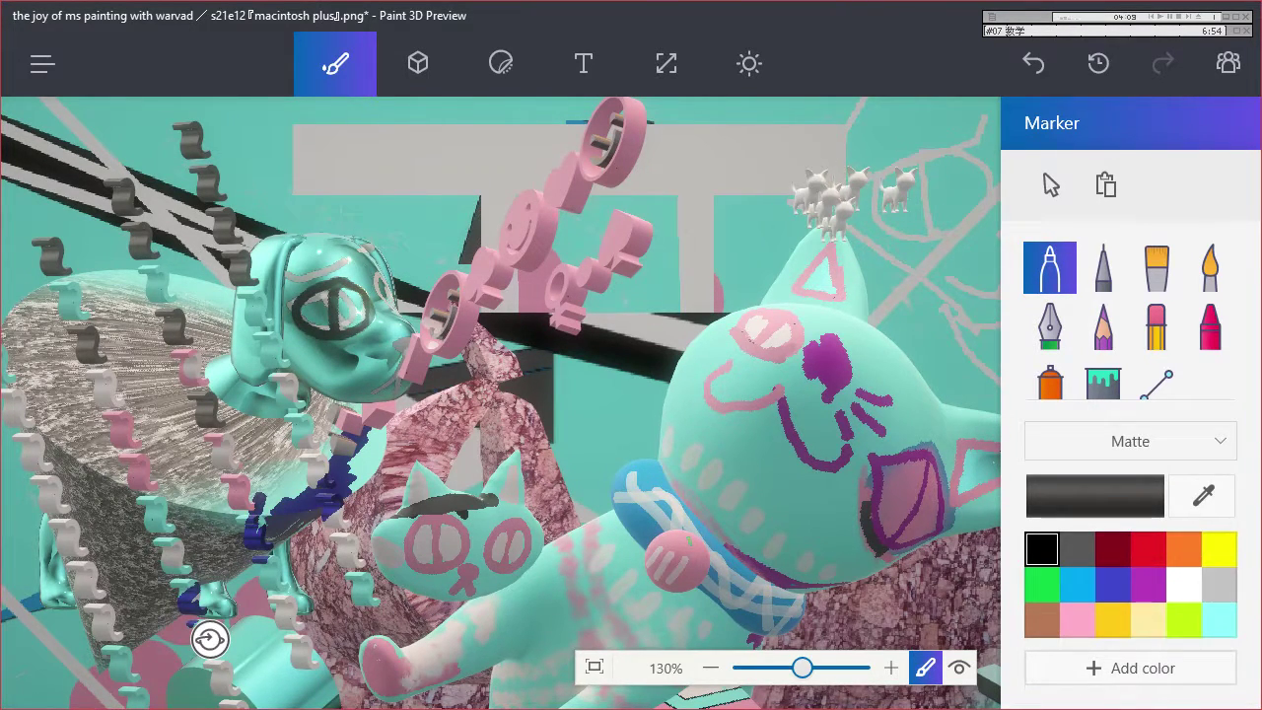
# Draw a pink matte Calligraphy pen outline of a cat head with two pointed ears on the background above the dog.
pyautogui.click(1050, 325)
pyautogui.click(1218, 619)
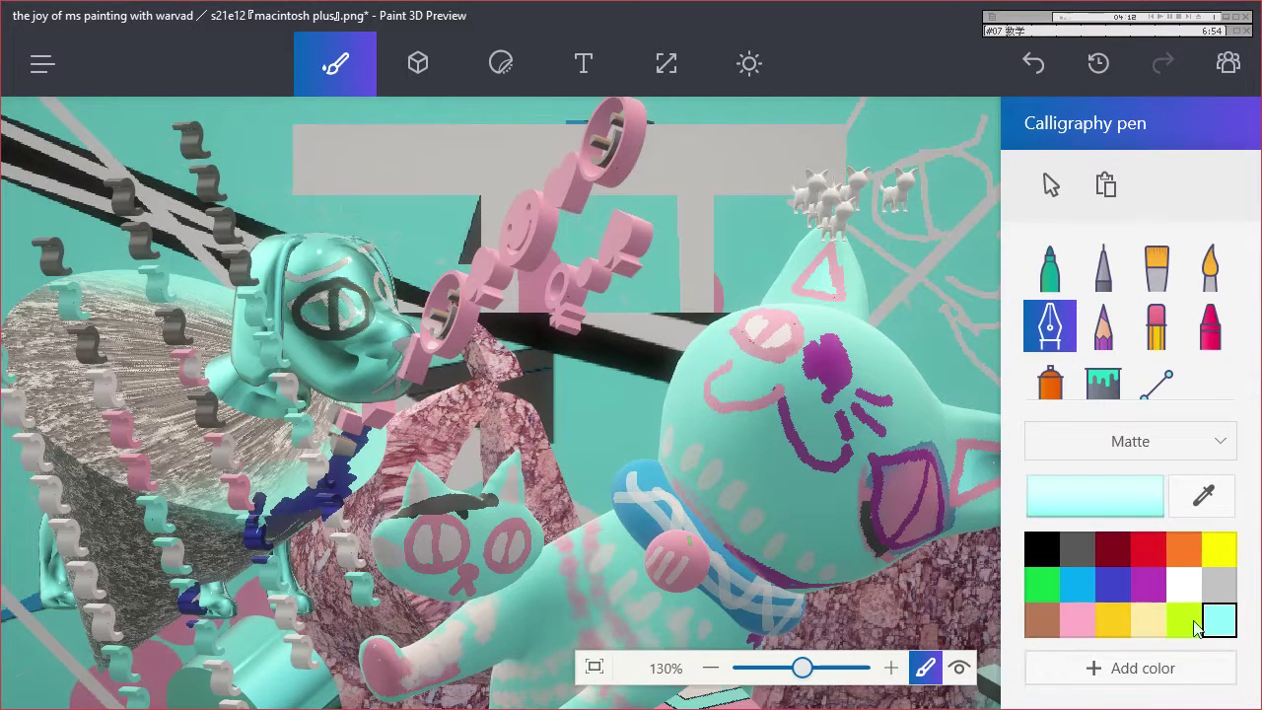
pyautogui.click(1077, 619)
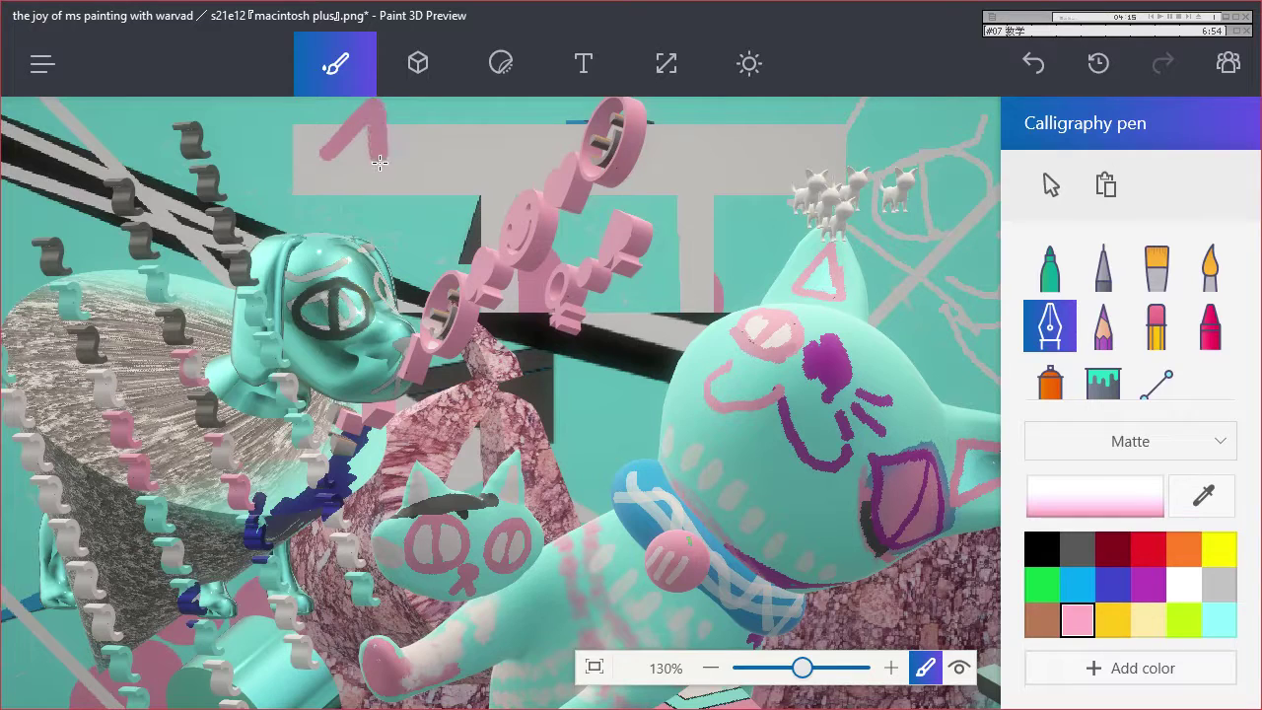
pyautogui.moveTo(400, 172); pyautogui.dragTo(462, 140)
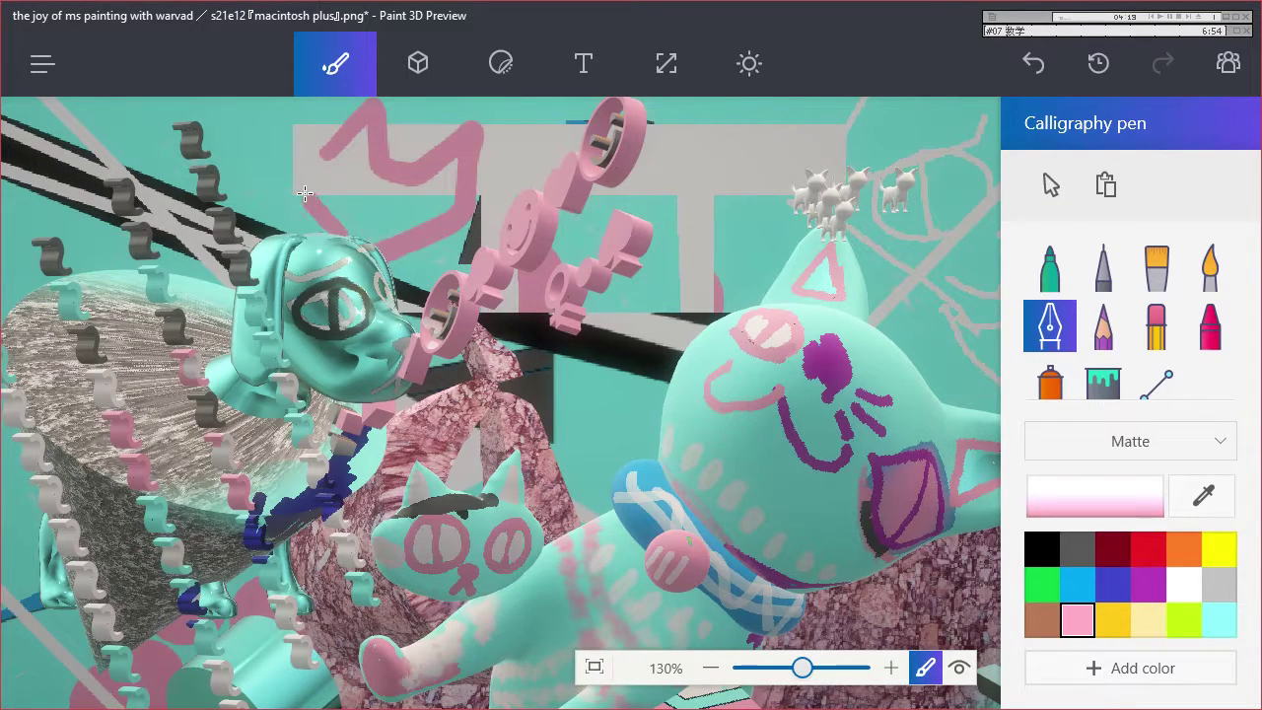
# Paint white eyes with turquoise outlines and a pink nose inside the pink cat head outline using the matte Calligraphy pen.
pyautogui.click(1184, 585)
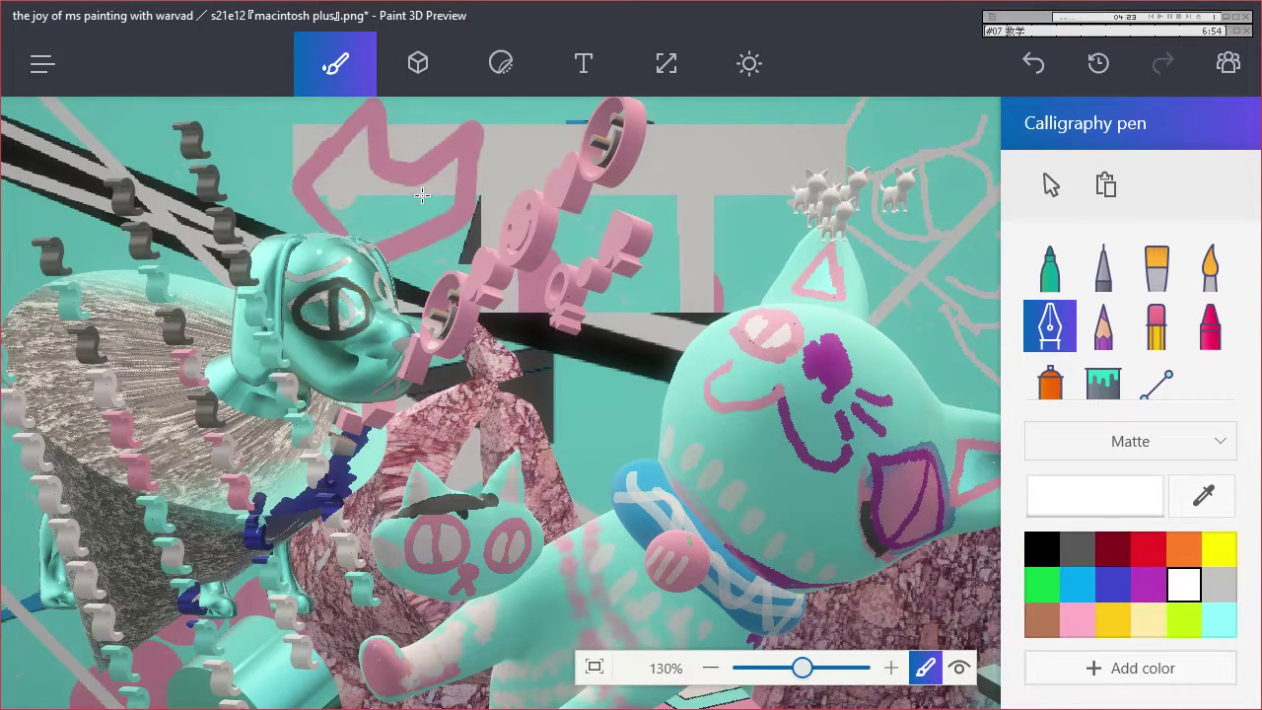
pyautogui.click(1219, 619)
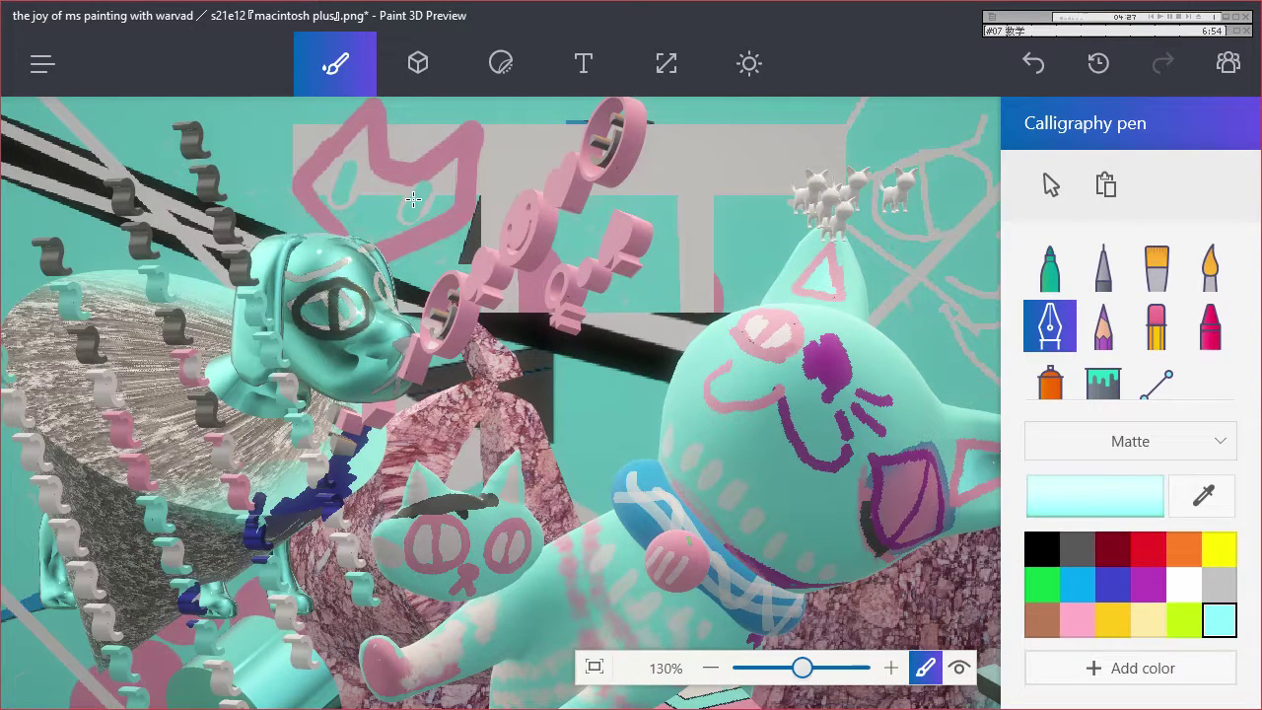
pyautogui.click(1076, 619)
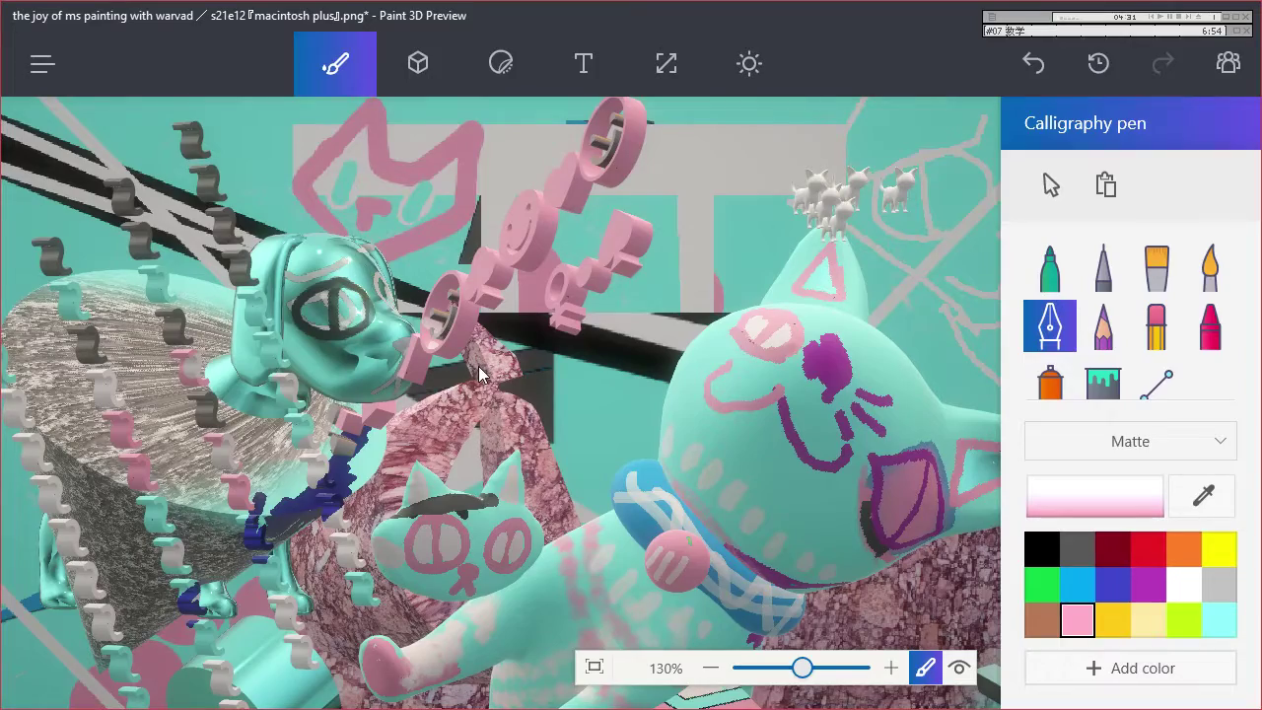
# Add a small 3D mouse model between the two cat heads and paint its visible side white with the matte Calligraphy pen.
pyautogui.click(958, 668)
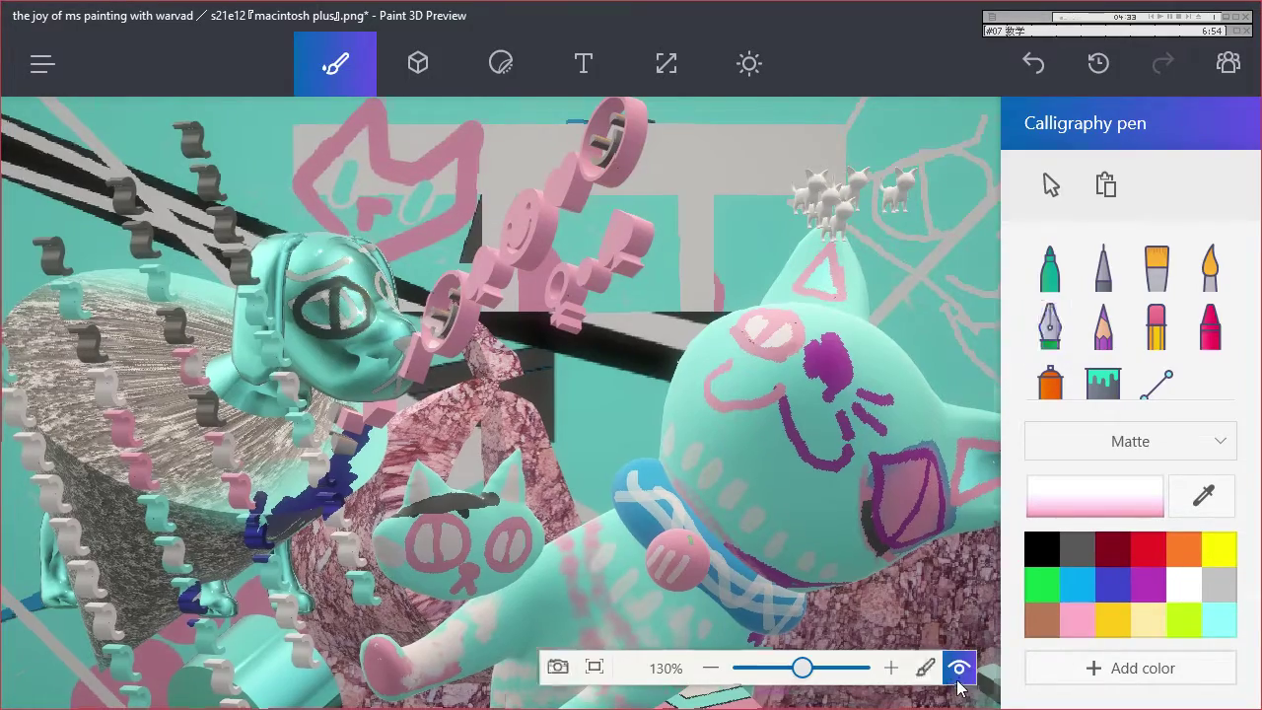
pyautogui.moveTo(720, 515); pyautogui.dragTo(939, 501)
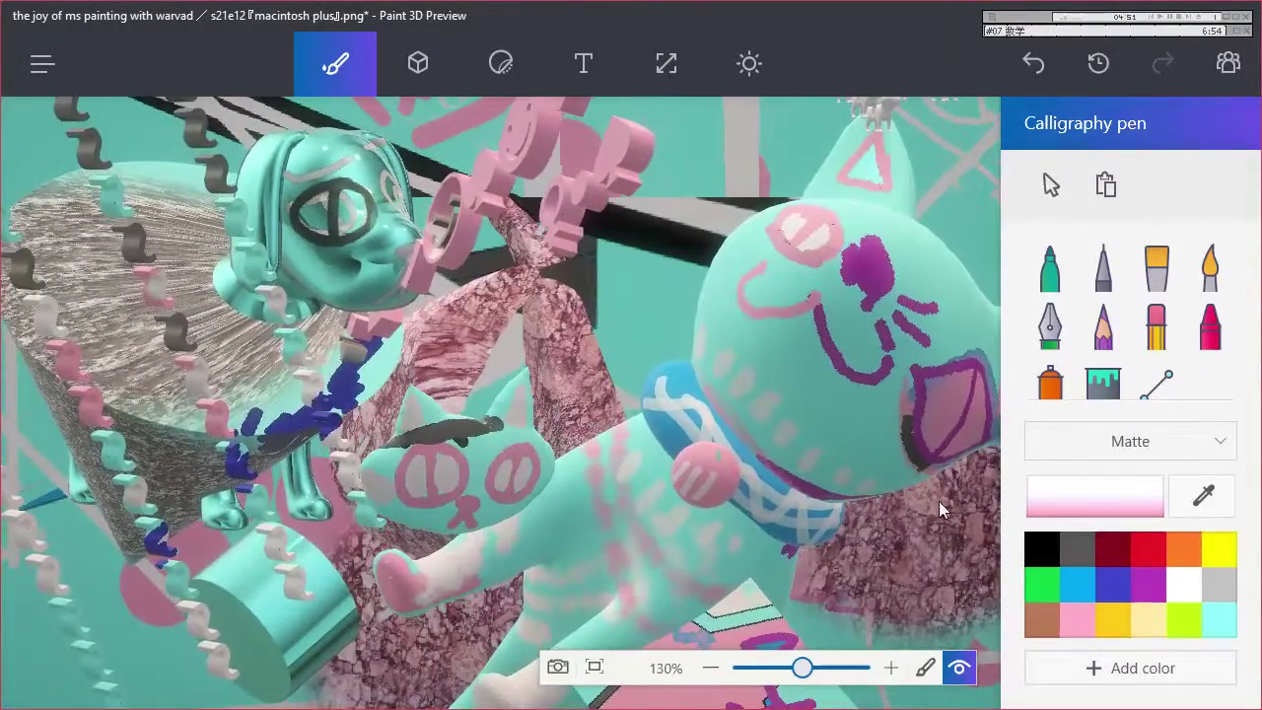
pyautogui.click(431, 73)
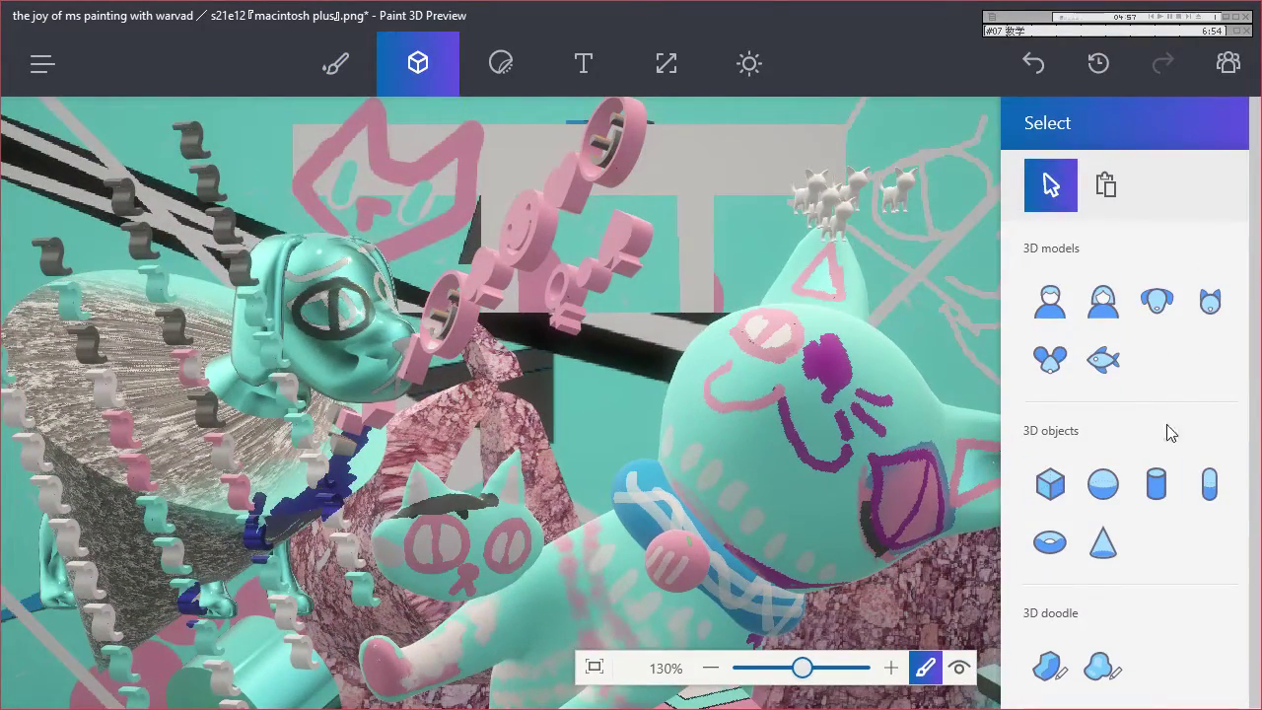
pyautogui.click(1050, 359)
pyautogui.moveTo(552, 439); pyautogui.dragTo(683, 501)
pyautogui.click(334, 65)
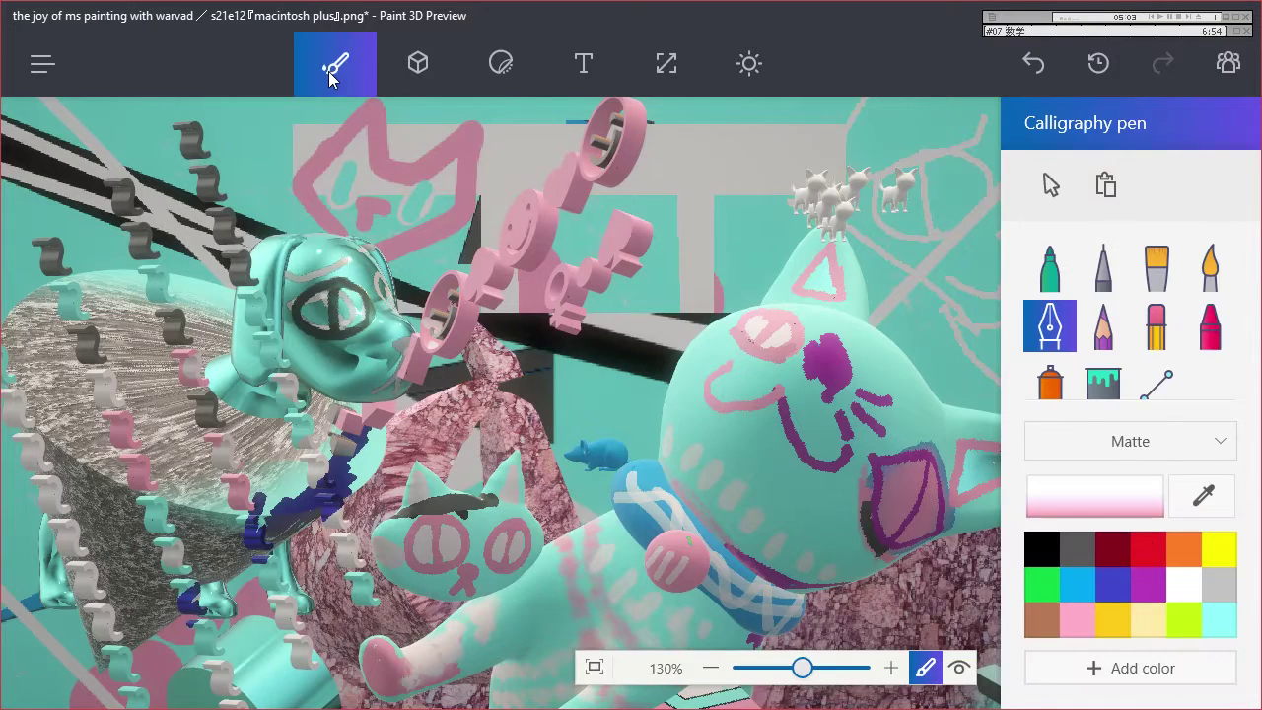
pyautogui.click(1183, 584)
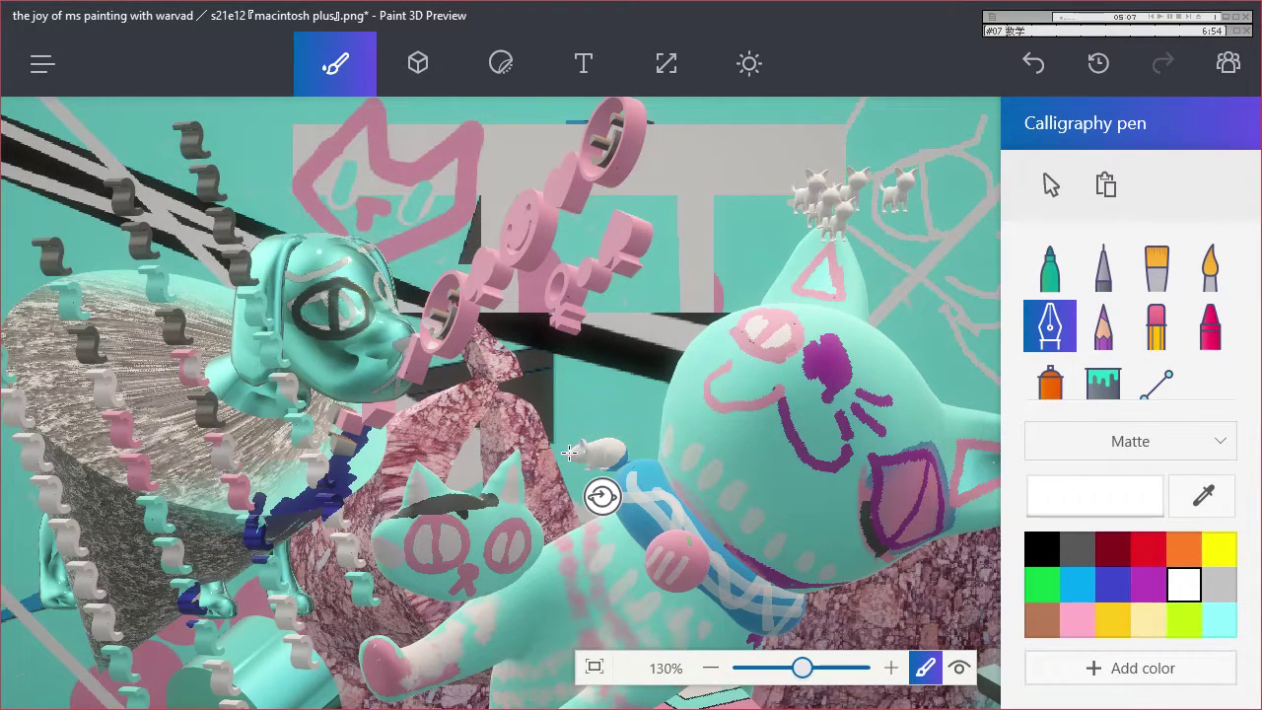
# Fill the blue band of the large cat's collar with matte pink.
pyautogui.click(1086, 619)
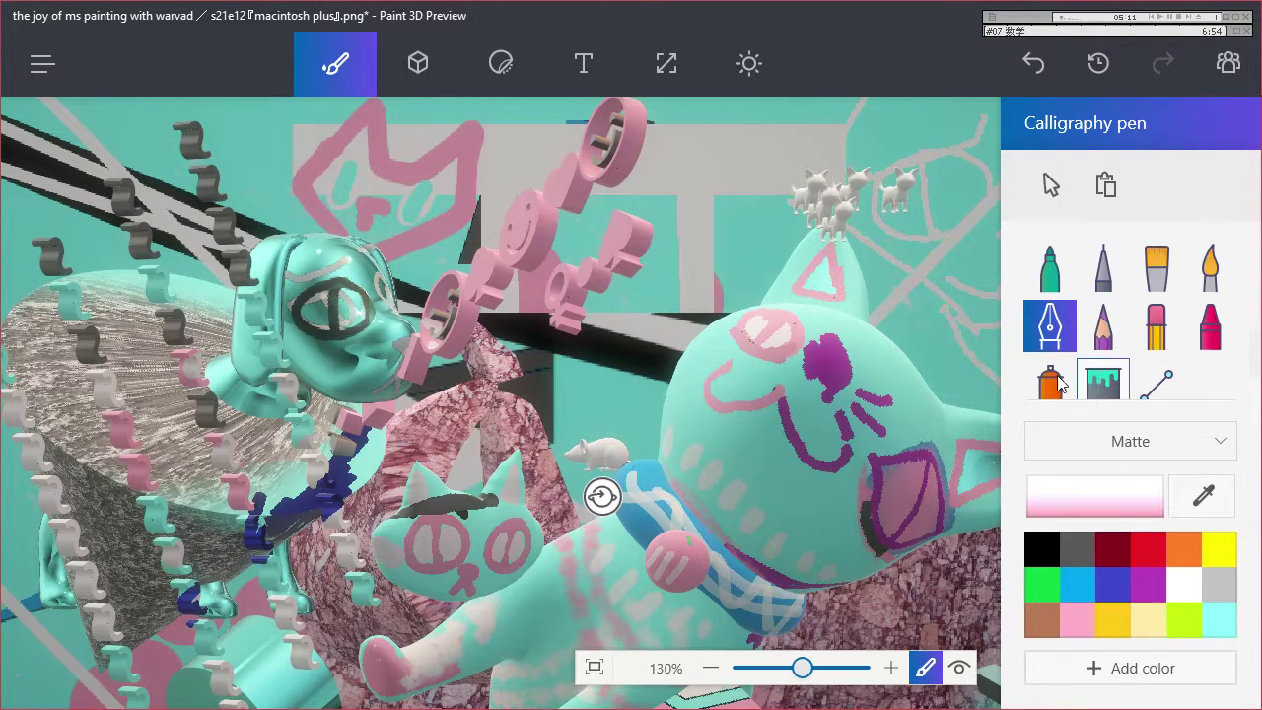
pyautogui.click(1103, 379)
pyautogui.click(650, 502)
# Fill the smiley symbol in the diagonal pink 3D text matte turquoise, undoing a trial turquoise fill on the collar's lattice.
pyautogui.click(1218, 619)
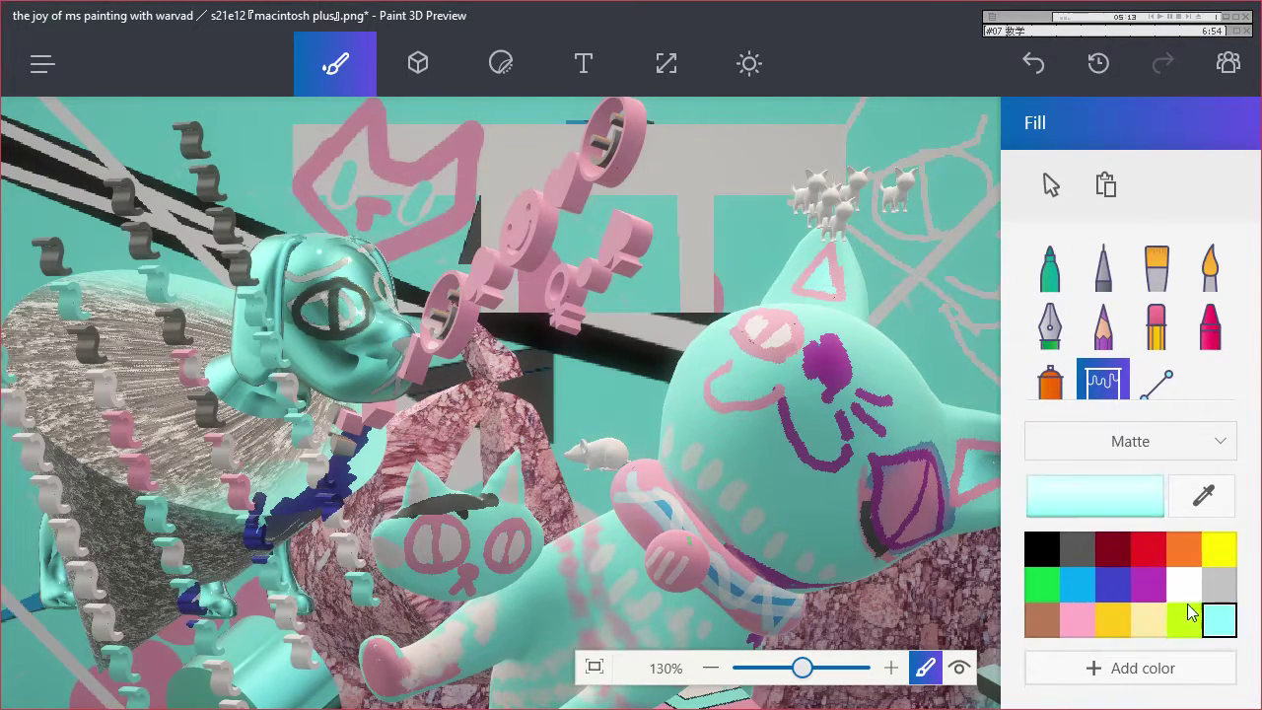
pyautogui.click(730, 578)
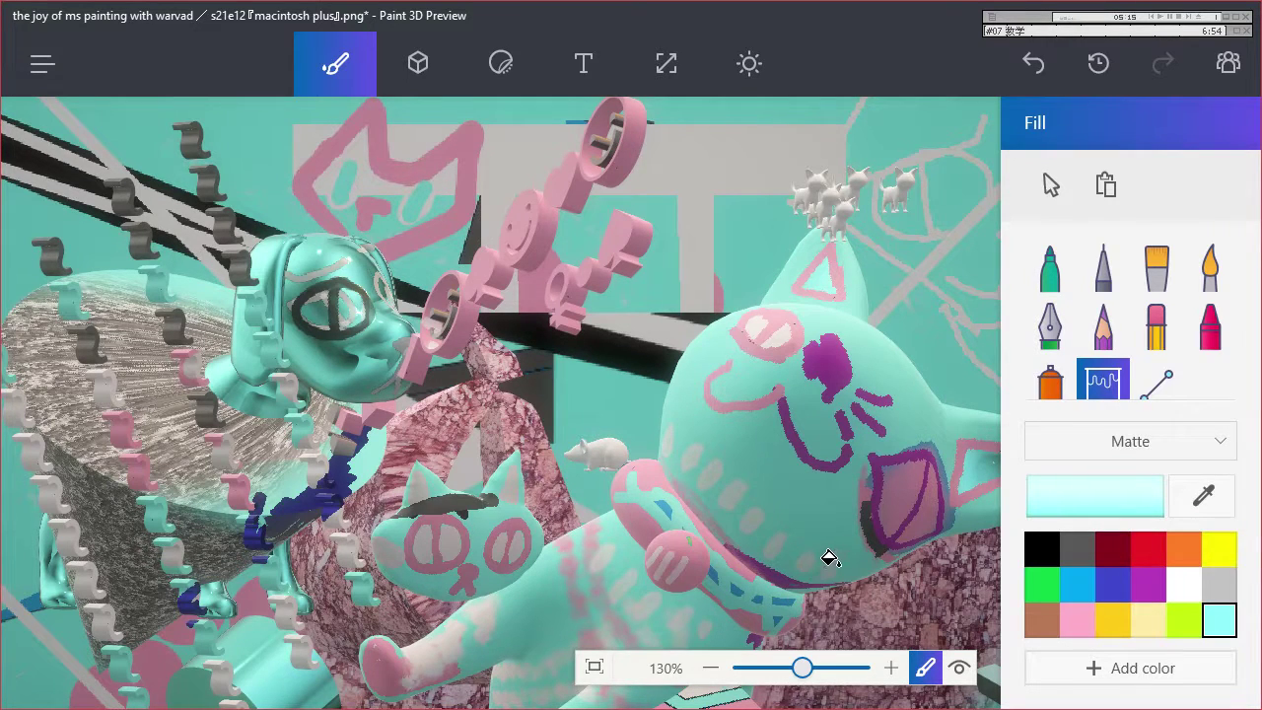
pyautogui.hotkey('ctrl', 'z')
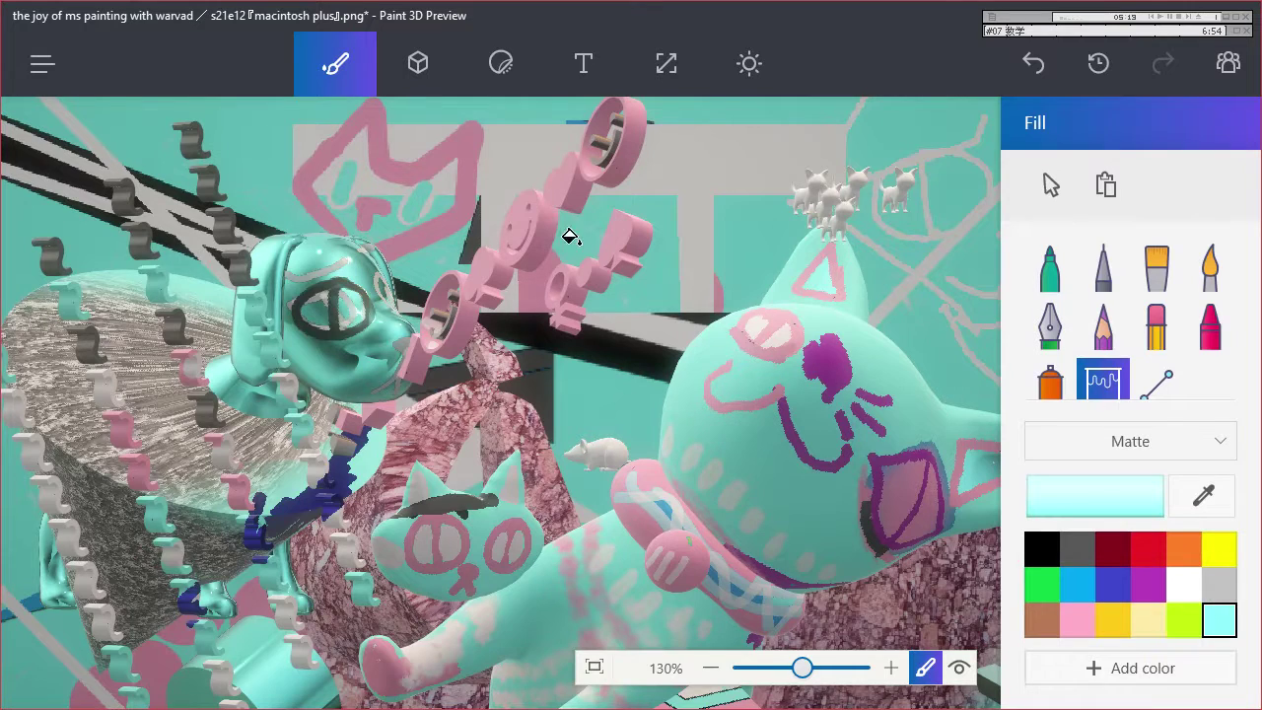
pyautogui.click(555, 202)
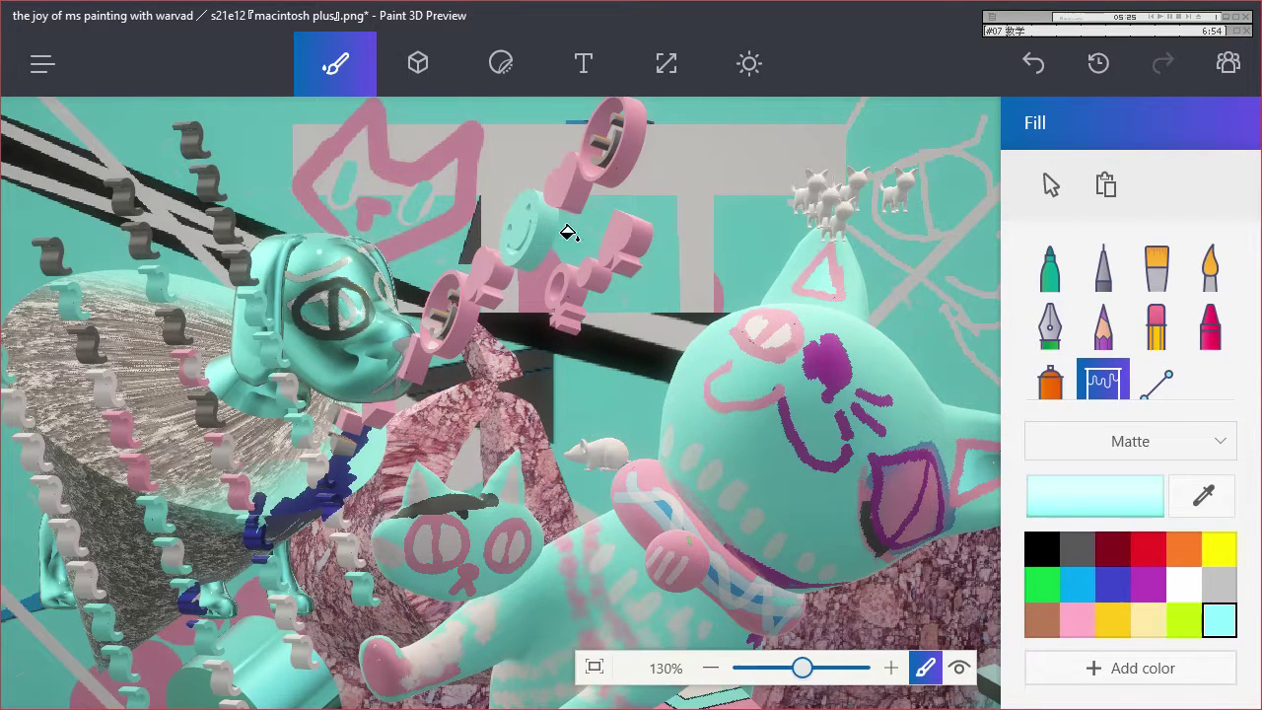
# Turn the mouse to face forward, enlarge it several times over, and place it partly in front of the small cat head.
pyautogui.click(417, 63)
pyautogui.click(598, 451)
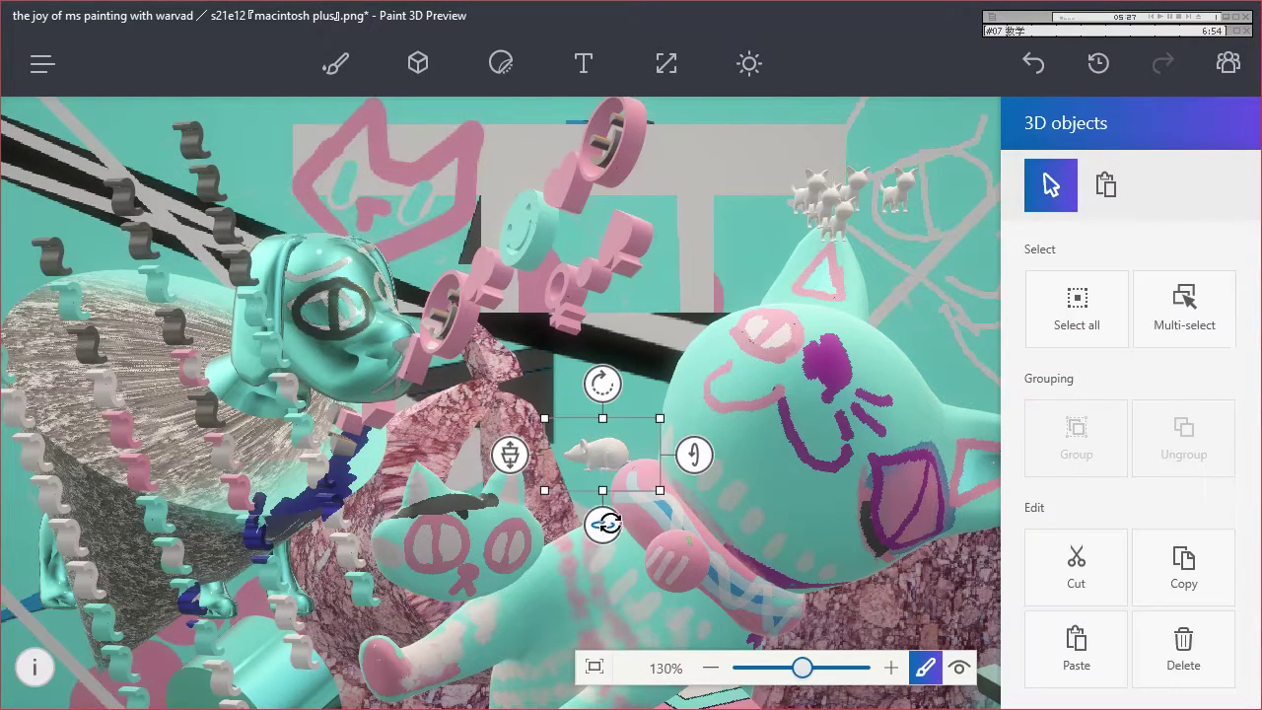
pyautogui.moveTo(603, 523); pyautogui.dragTo(636, 524)
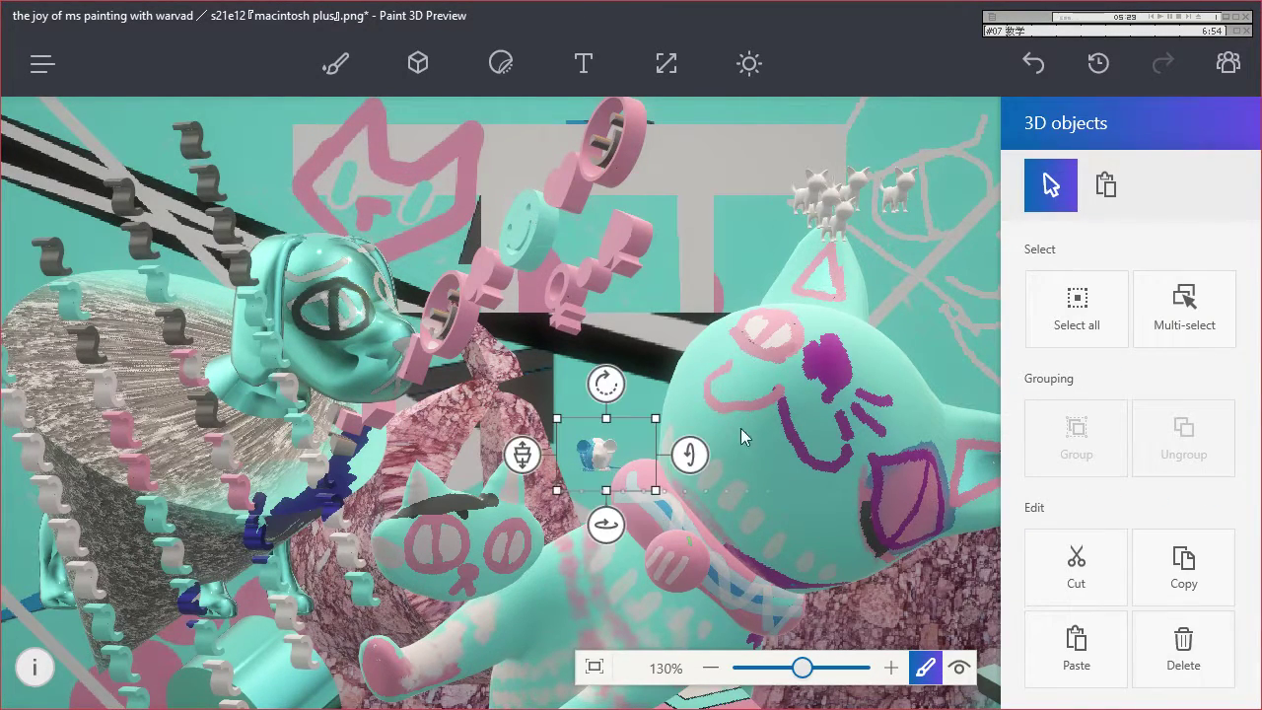
pyautogui.moveTo(524, 456); pyautogui.dragTo(527, 650)
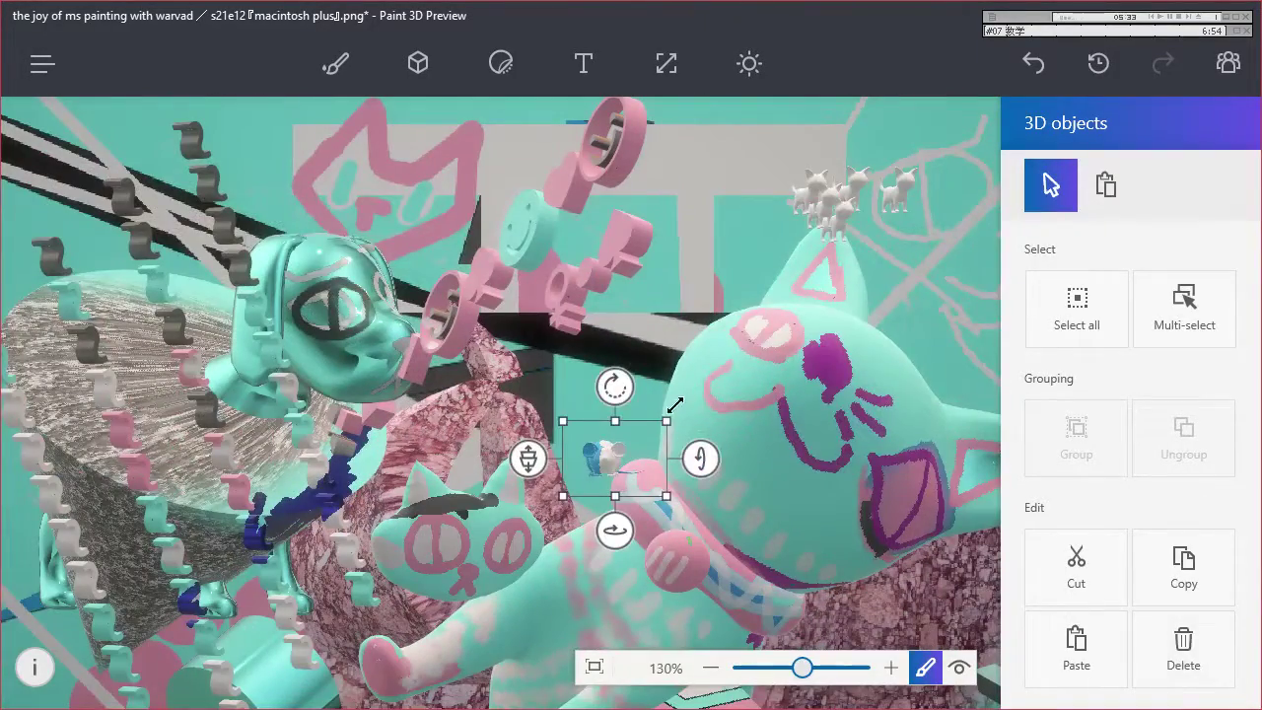
pyautogui.moveTo(674, 404); pyautogui.dragTo(892, 261)
pyautogui.moveTo(606, 403); pyautogui.dragTo(203, 558)
pyautogui.moveTo(51, 578); pyautogui.dragTo(71, 684)
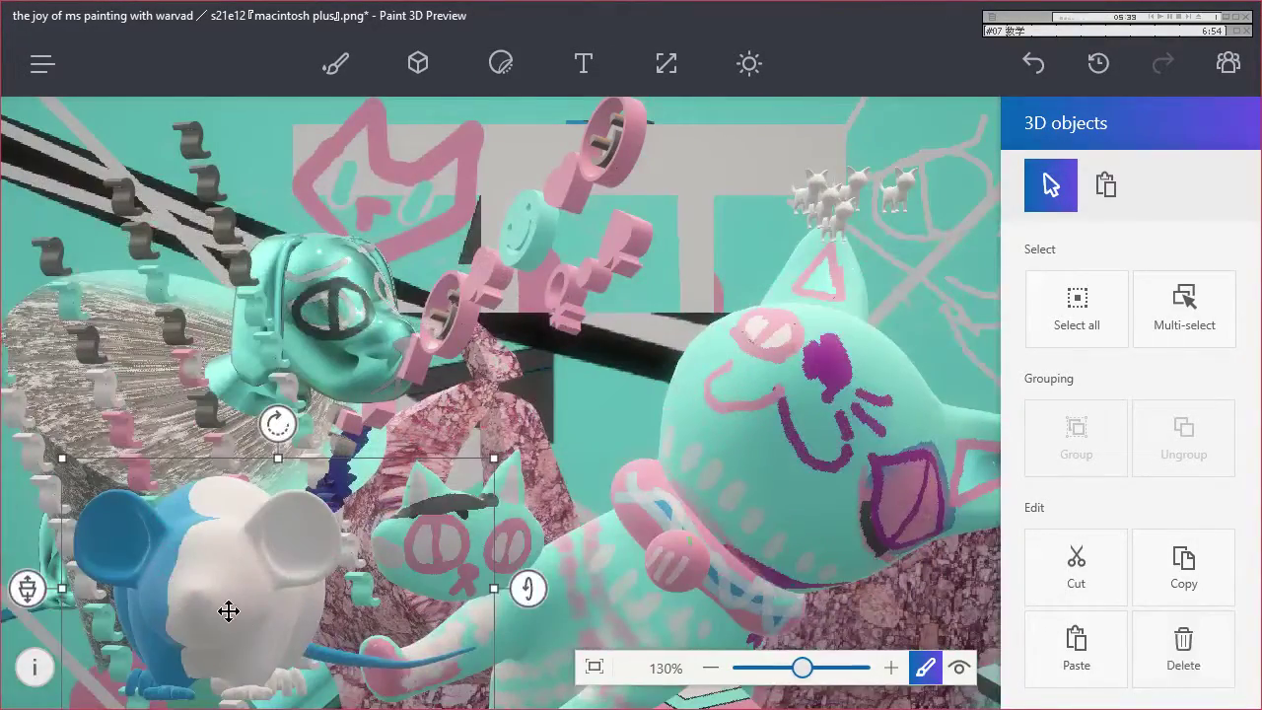
pyautogui.moveTo(280, 418)
pyautogui.mouseDown()
pyautogui.moveTo(301, 414)
pyautogui.moveTo(285, 401)
pyautogui.mouseUp()
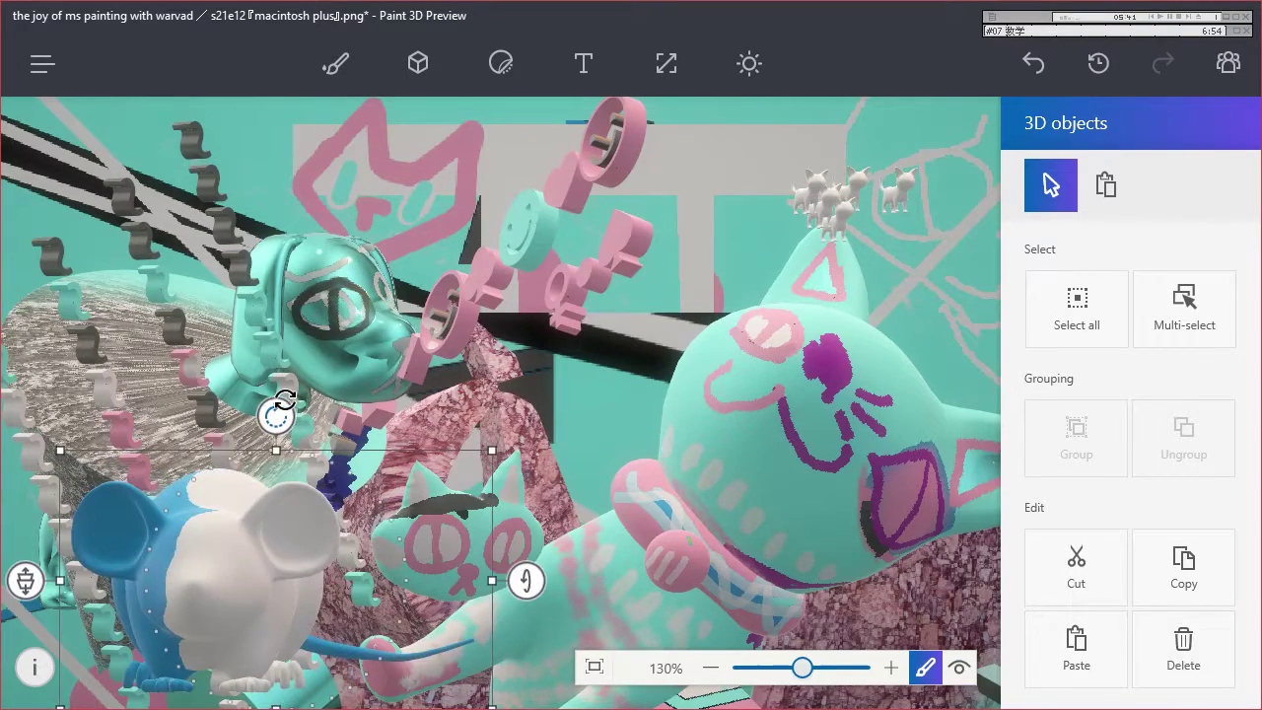
pyautogui.moveTo(217, 566); pyautogui.dragTo(503, 412)
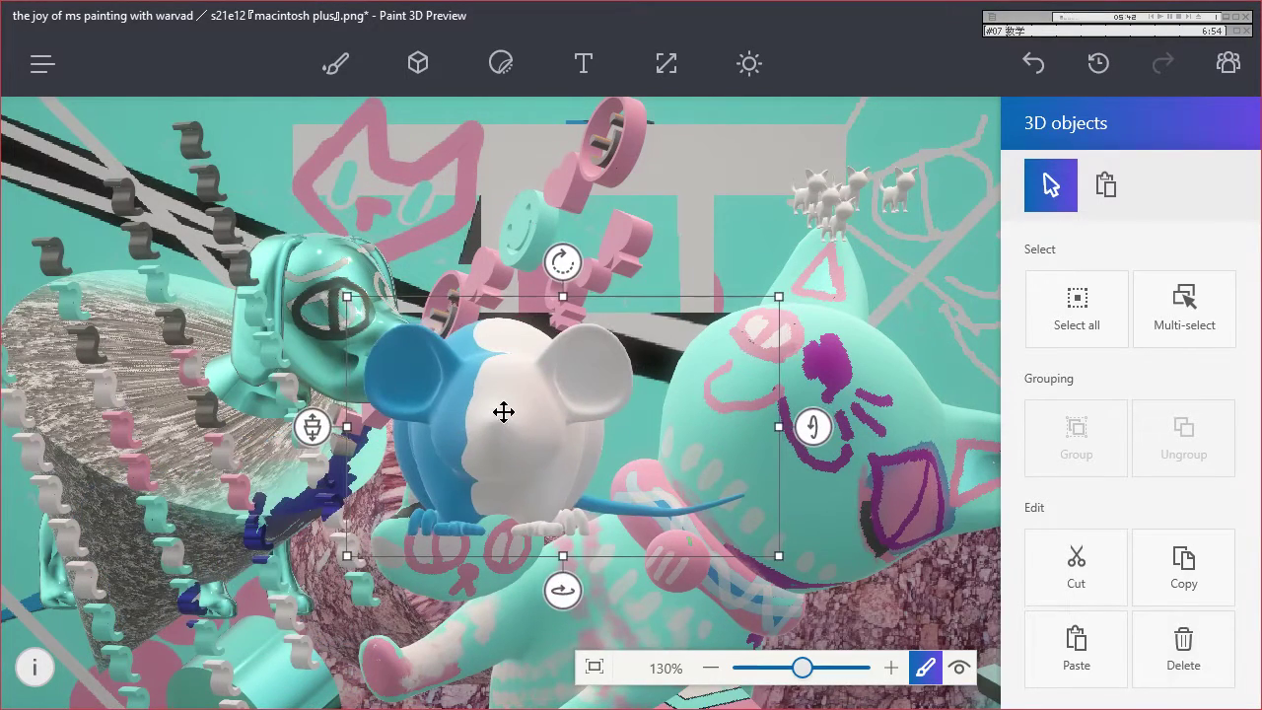
# Fill the mouse's white half with matte turquoise and its blue half with matte pink.
pyautogui.click(344, 56)
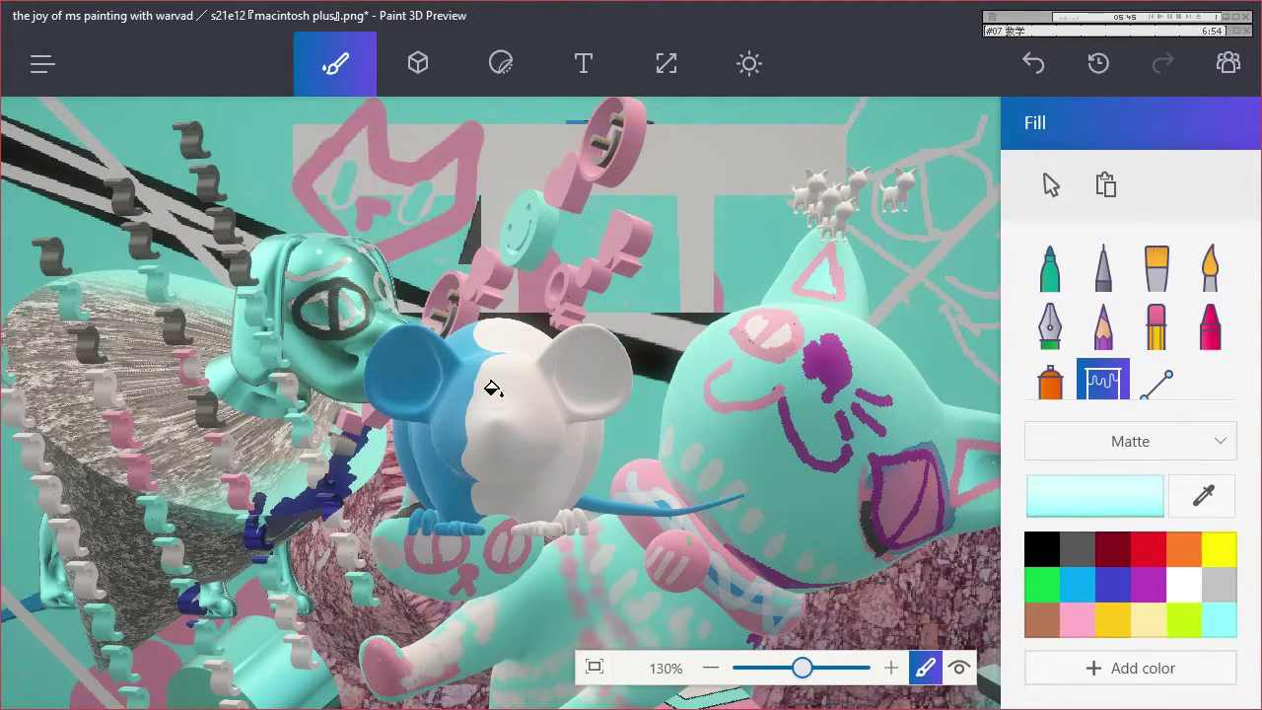
pyautogui.click(491, 389)
pyautogui.click(1077, 619)
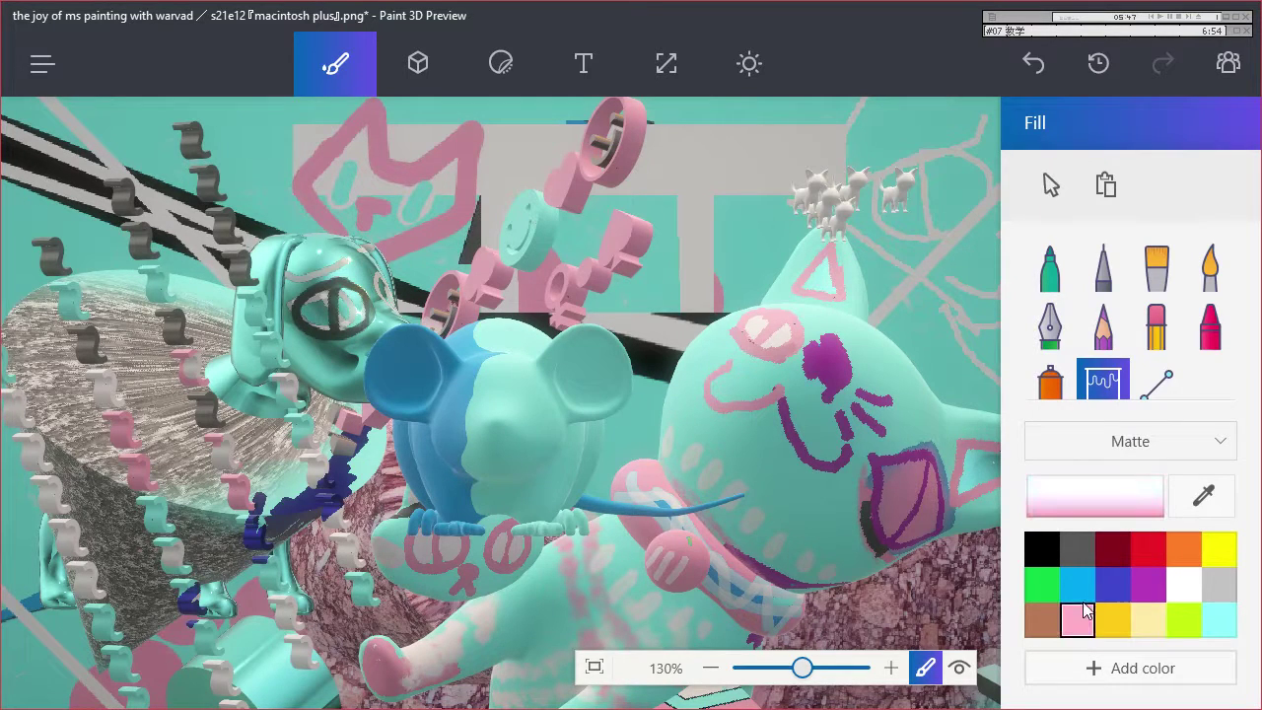
pyautogui.click(447, 387)
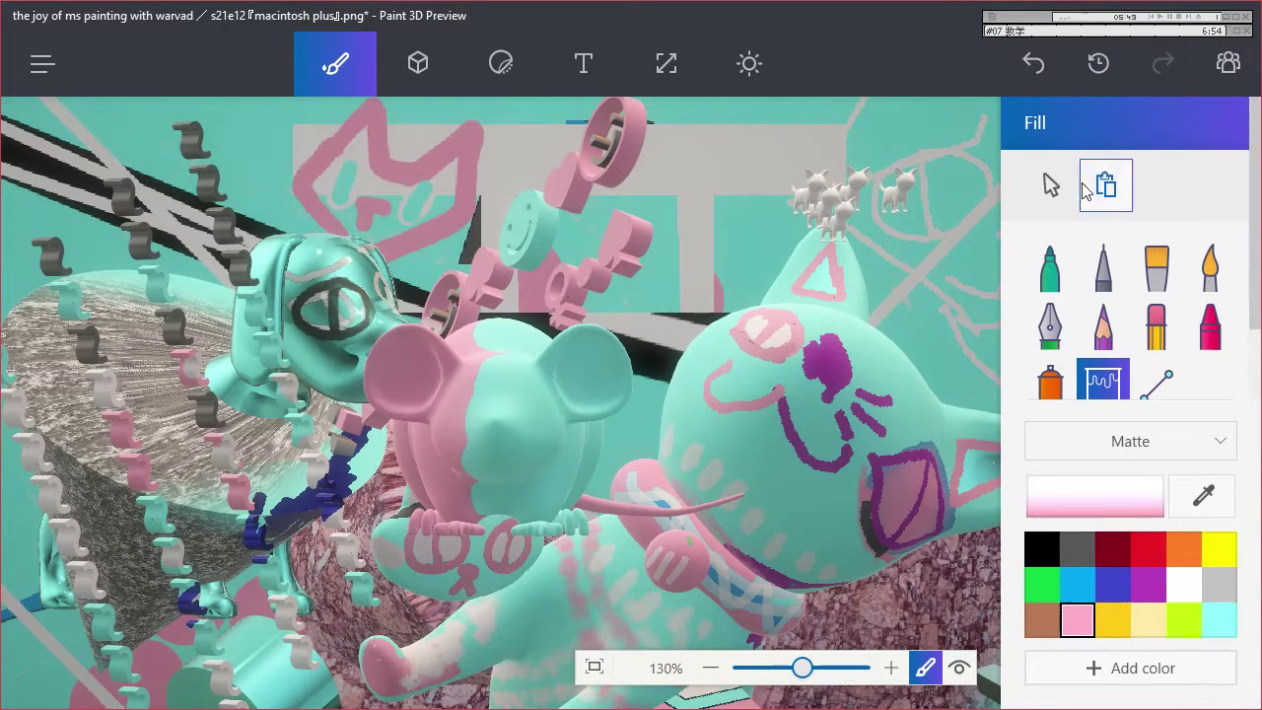
# Place a Marble texture over the front of the mouse with a Polished metal finish at 100% strength.
pyautogui.click(501, 65)
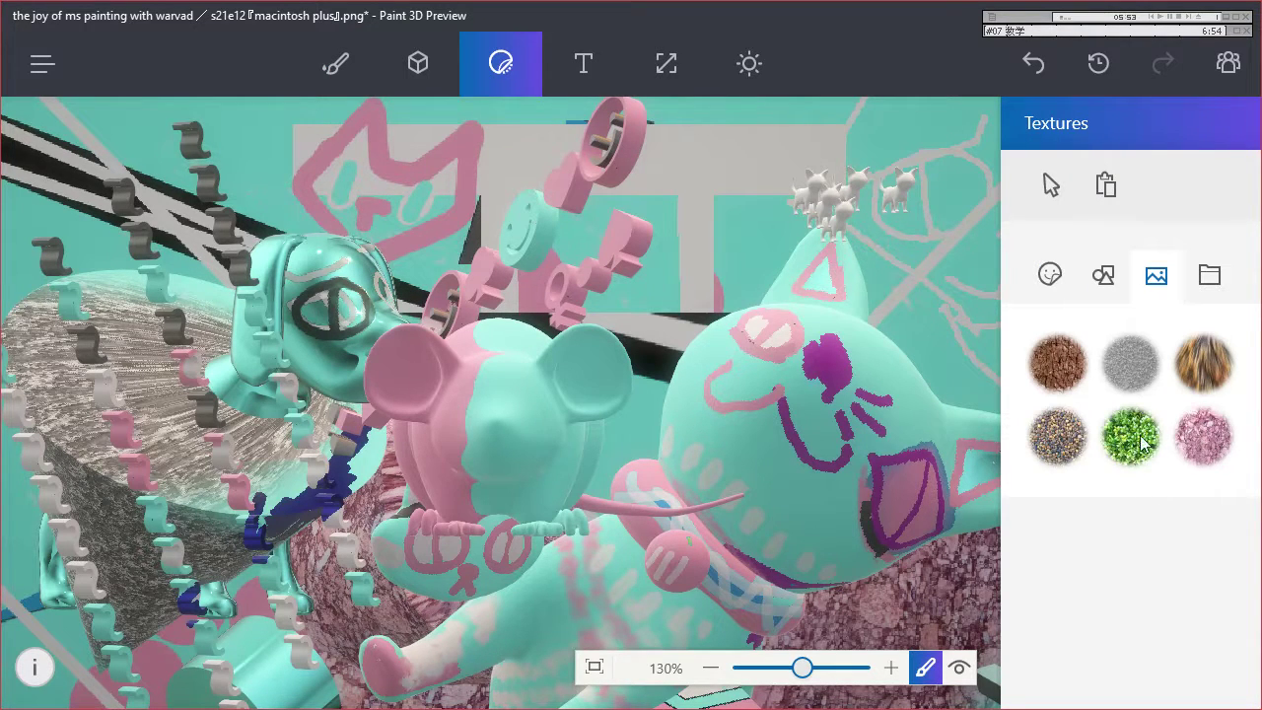
pyautogui.click(1214, 440)
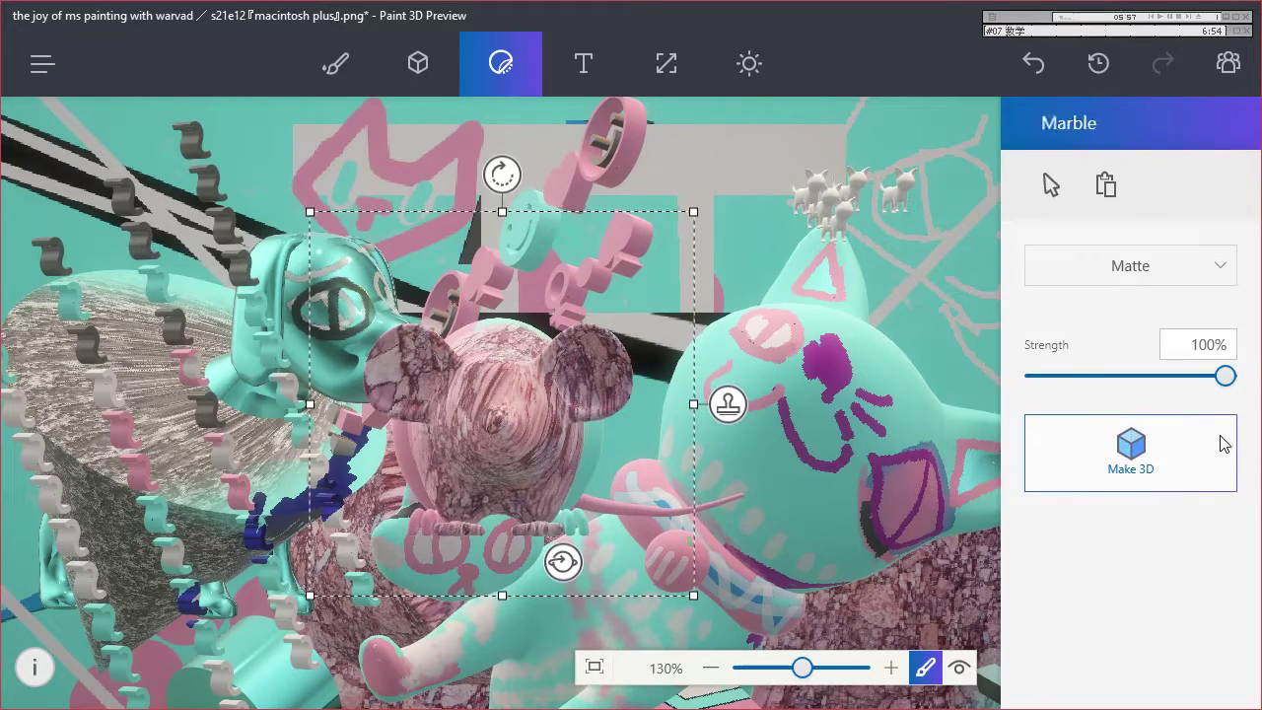
pyautogui.click(1129, 268)
pyautogui.click(1147, 401)
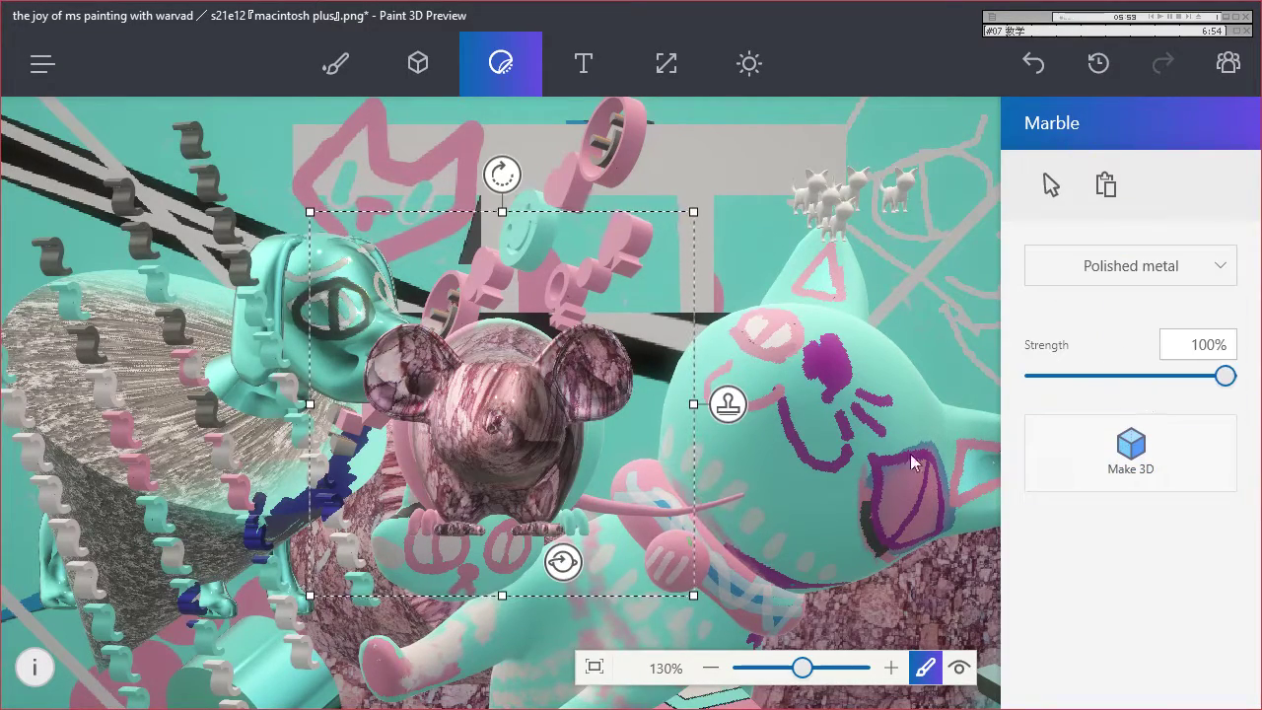
# Try turning the Marble texture into a separate 3D object in front of the mouse, and undo it.
pyautogui.click(1133, 471)
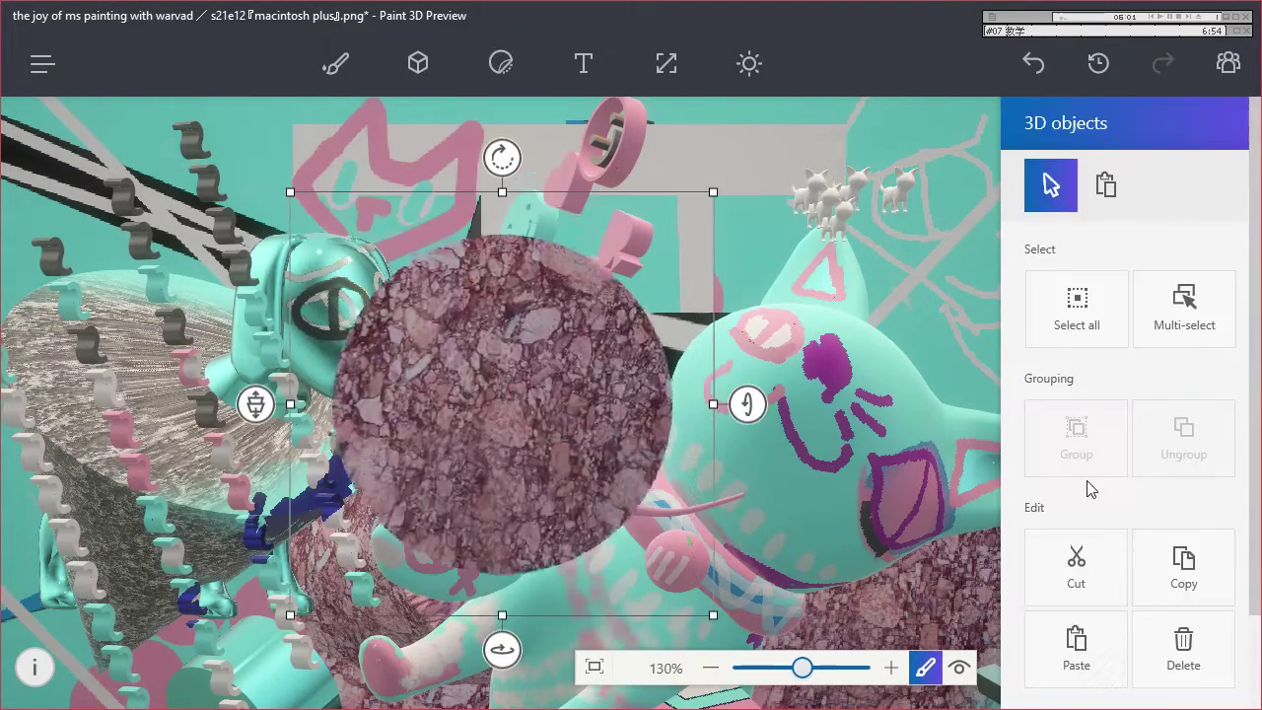
pyautogui.moveTo(516, 432); pyautogui.dragTo(595, 415)
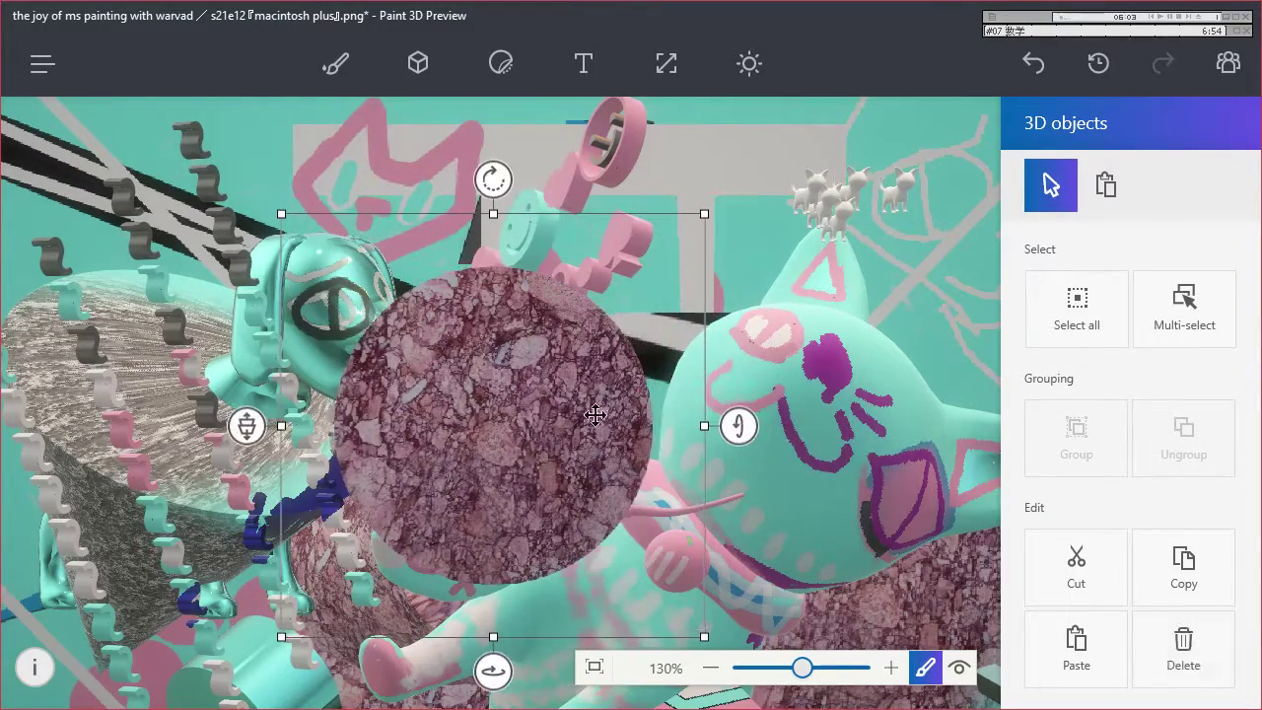
pyautogui.click(873, 384)
pyautogui.hotkey('ctrl', 'z')
pyautogui.hotkey('ctrl', 'z')
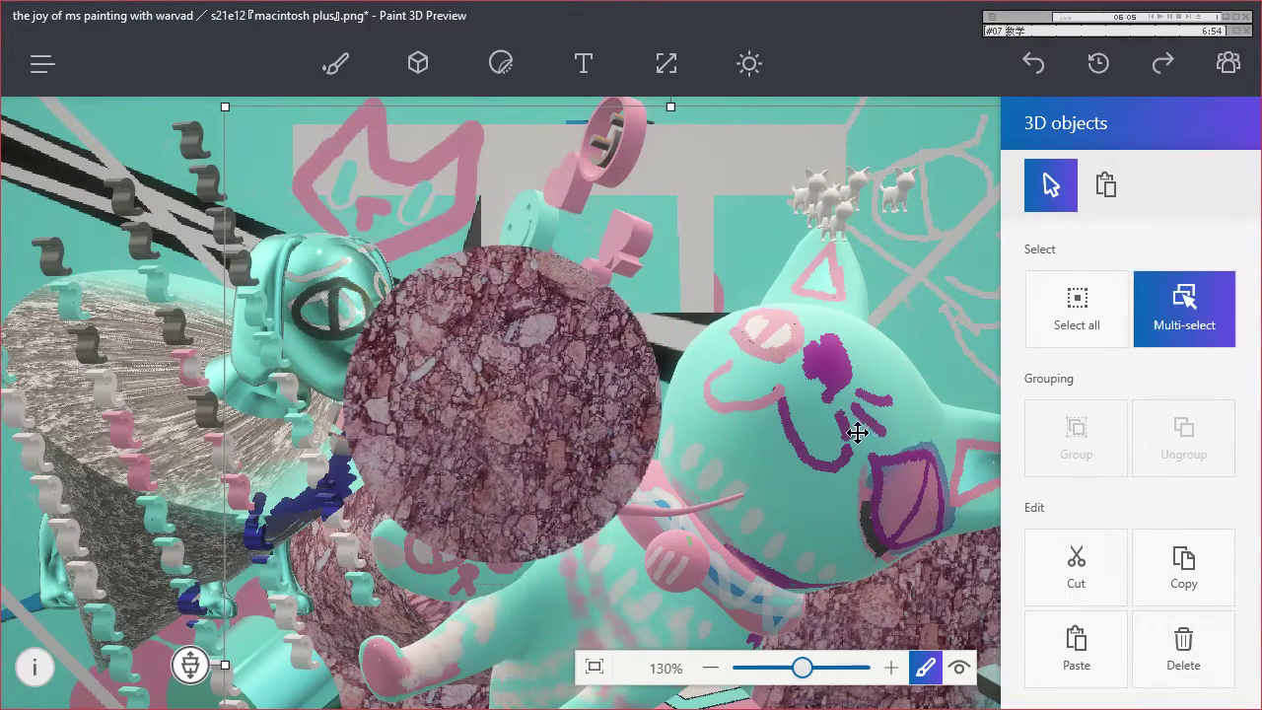
# Stamp the Polished metal Marble texture at 100% strength onto the mouse's face, ears and front.
pyautogui.click(500, 65)
pyautogui.click(1156, 276)
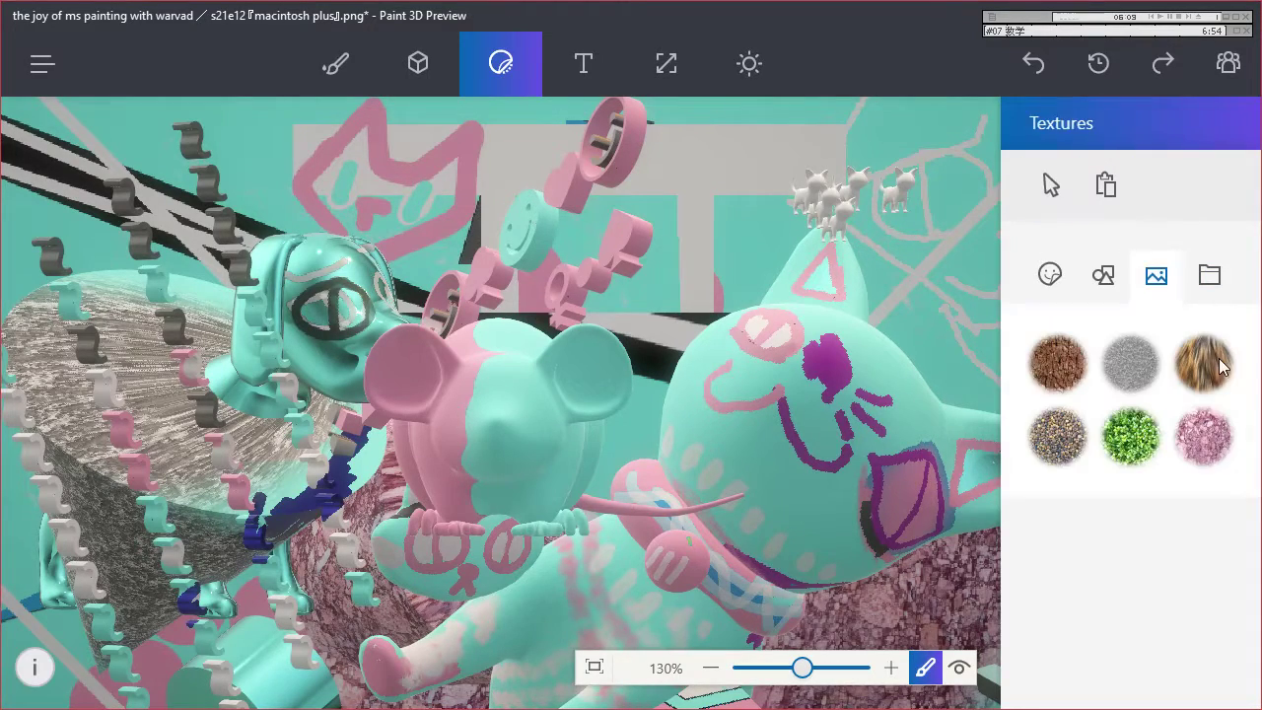
pyautogui.click(1212, 447)
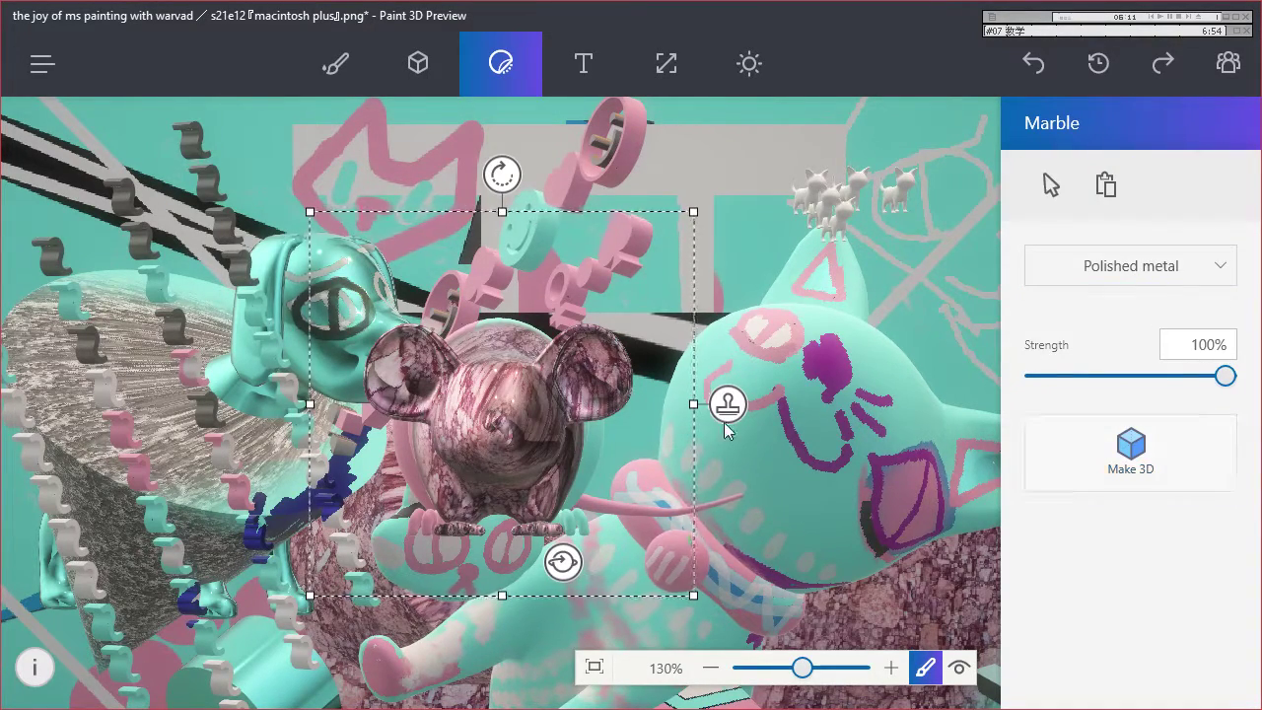
pyautogui.click(726, 406)
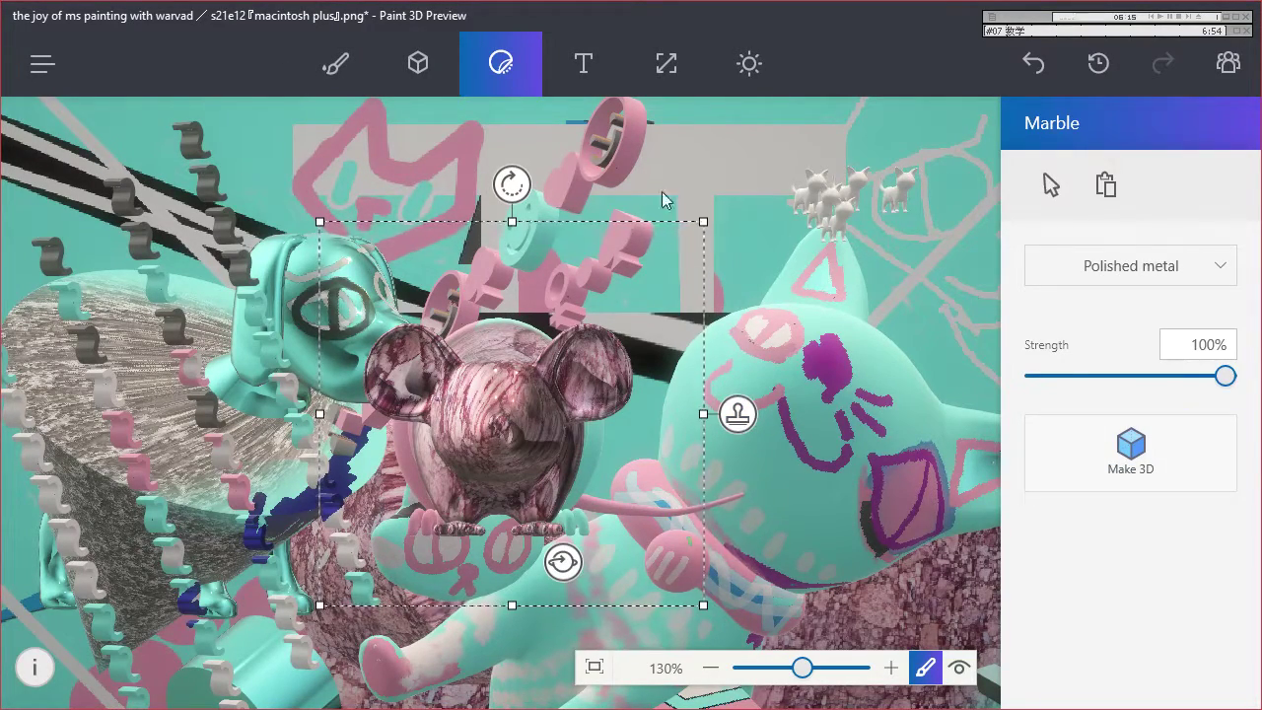
# Draw white inner-ear rings, eyes, a nose and a curved mouth on the marbled mouse with the matte Pixel pen.
pyautogui.click(334, 71)
pyautogui.click(1089, 548)
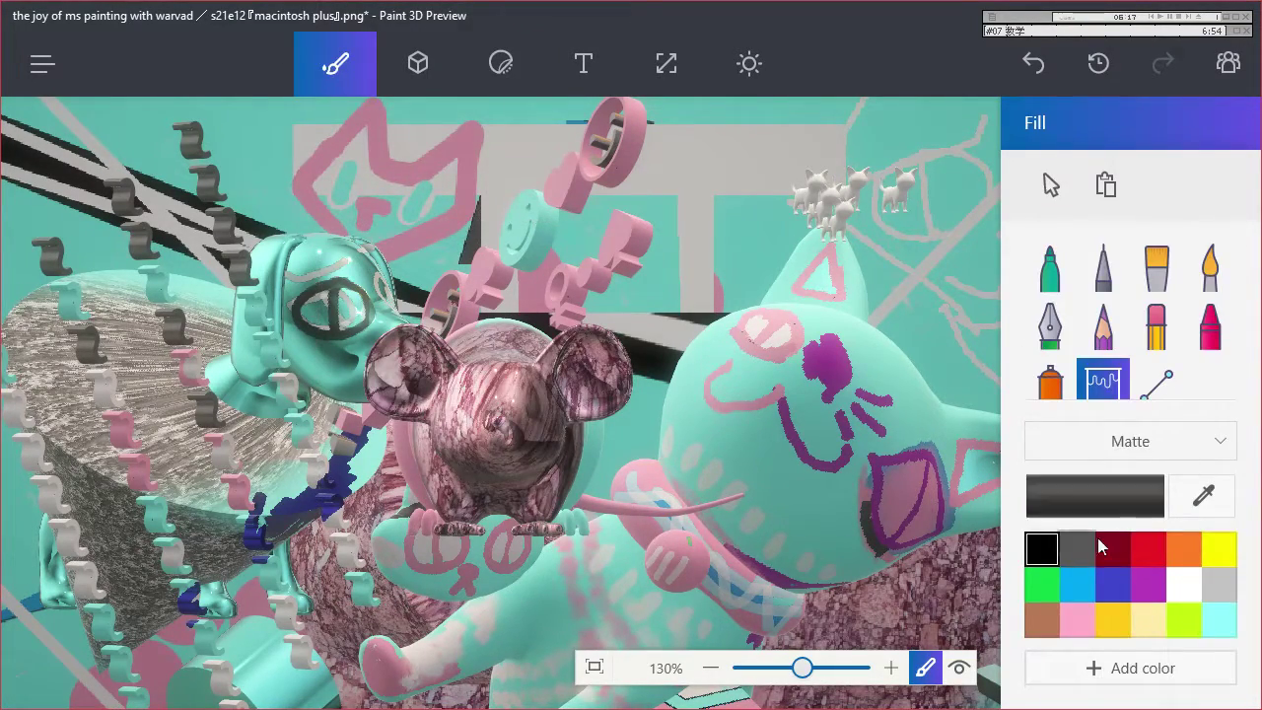
pyautogui.click(1181, 585)
pyautogui.click(1107, 280)
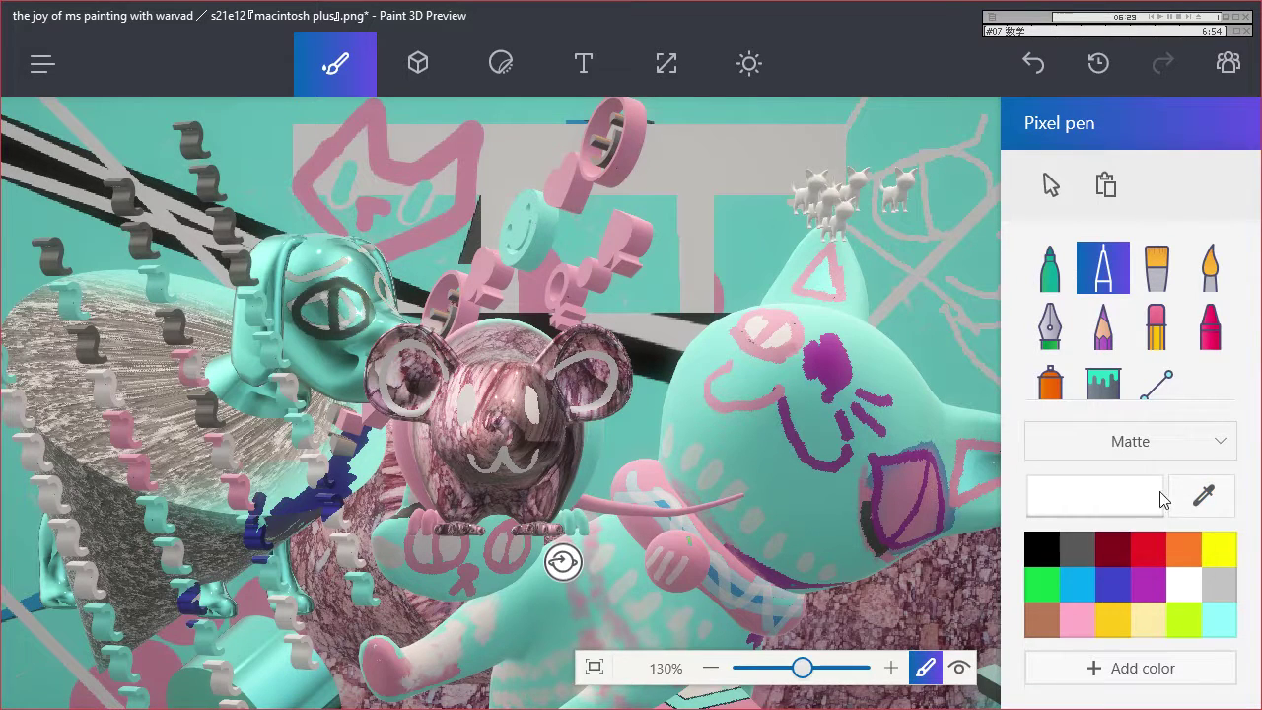
pyautogui.press(']')
pyautogui.press(']')
pyautogui.press(']')
pyautogui.press(']')
pyautogui.press(']')
pyautogui.press(']')
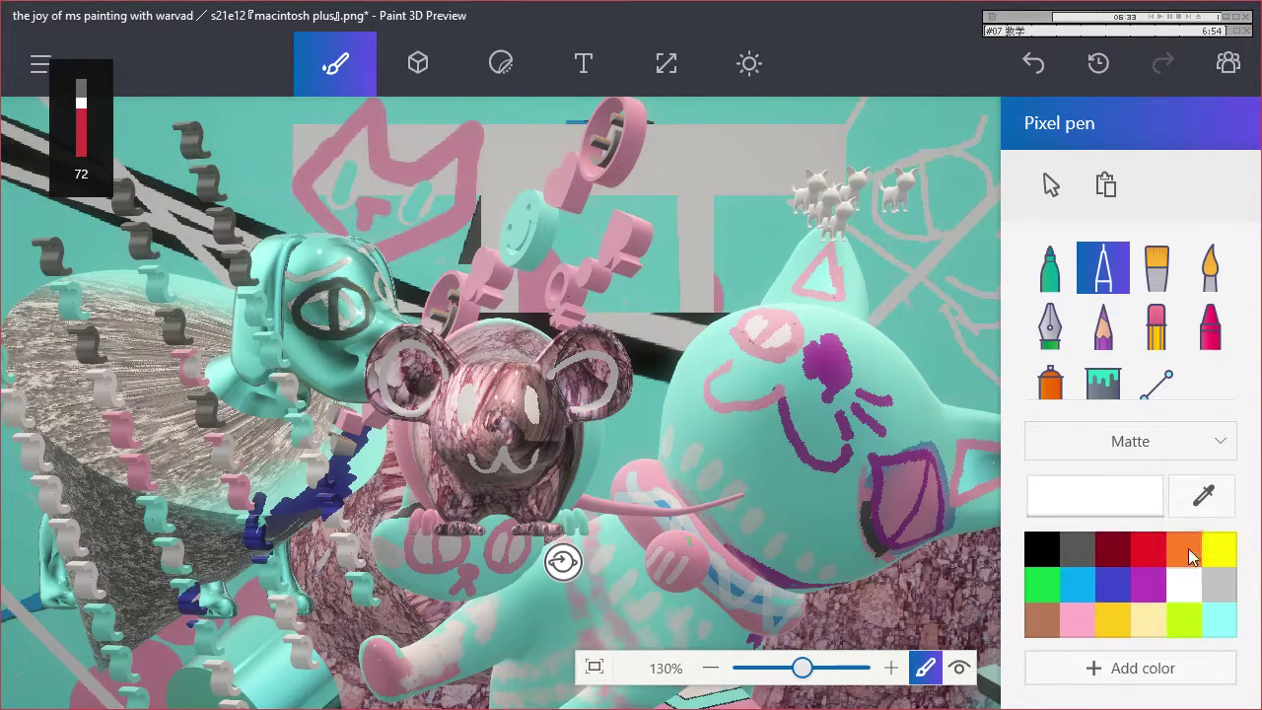
# Fill the marbled mouse's eyes with matte light turquoise.
pyautogui.click(1219, 621)
pyautogui.click(1092, 384)
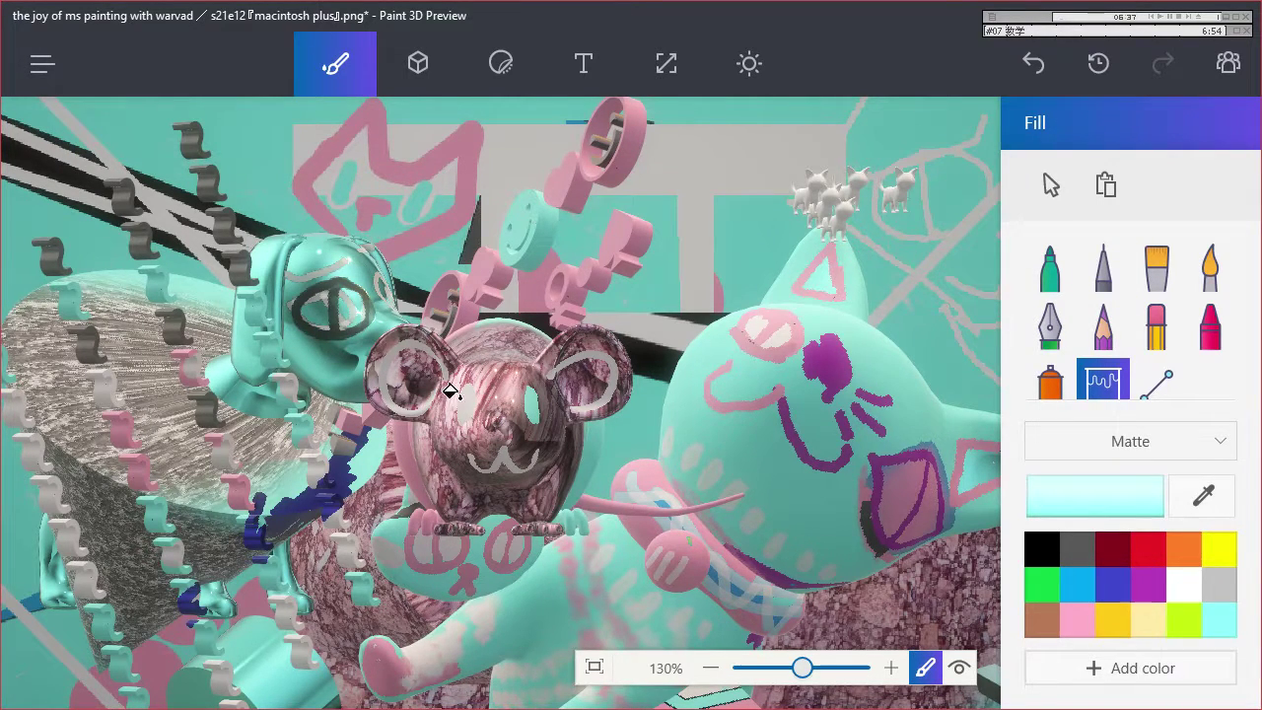
# Move the marbled mouse beside the small cat head, turn it to a three-quarter view and enlarge it.
pyautogui.click(418, 65)
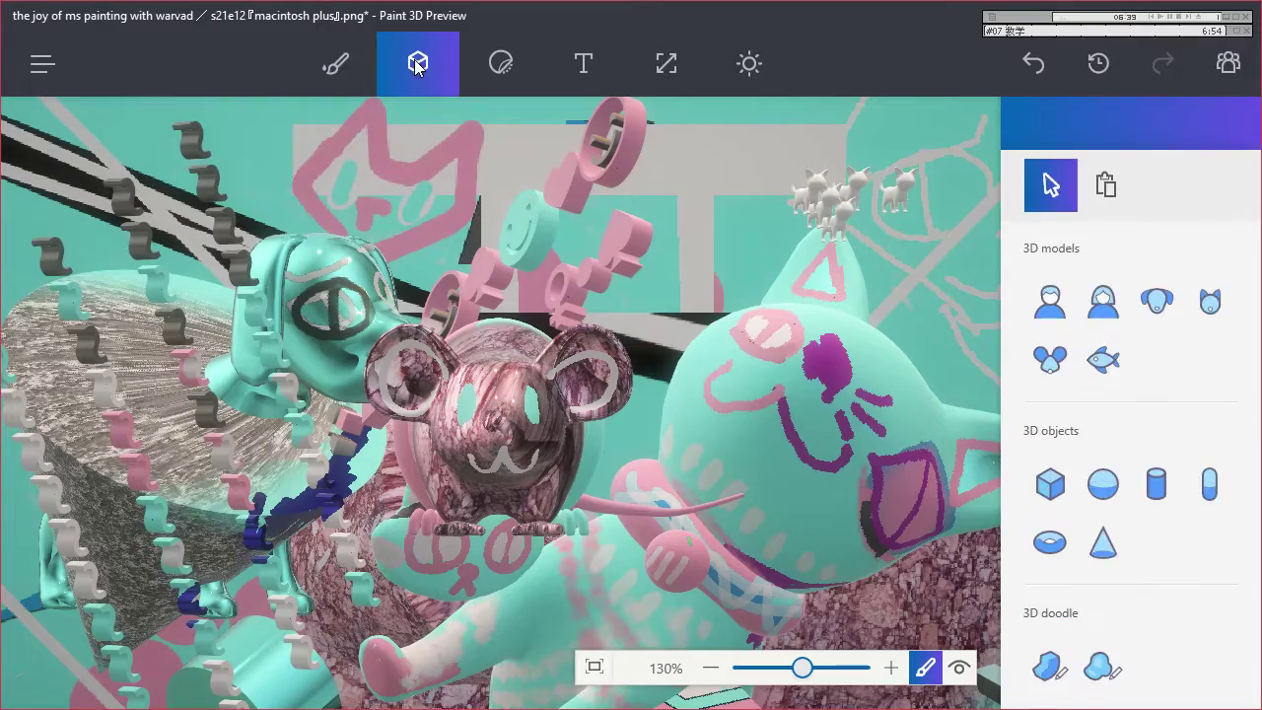
pyautogui.moveTo(505, 437); pyautogui.dragTo(321, 484)
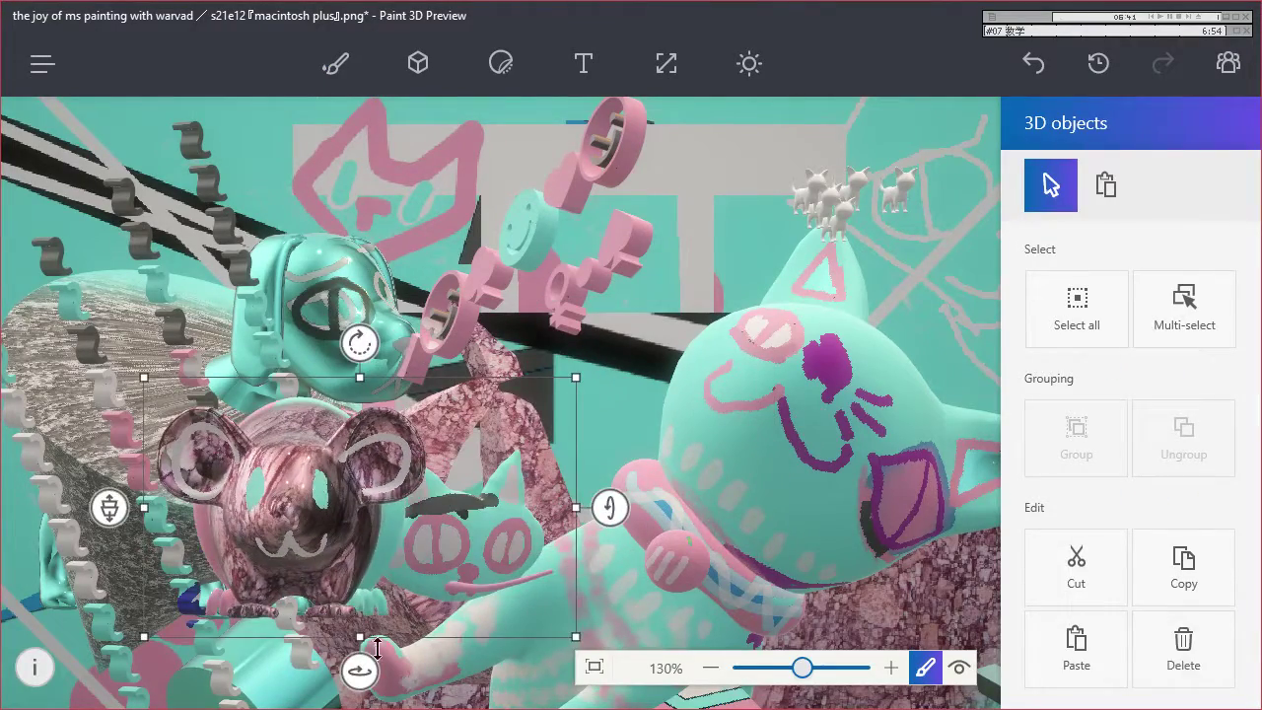
pyautogui.moveTo(360, 670); pyautogui.dragTo(423, 671)
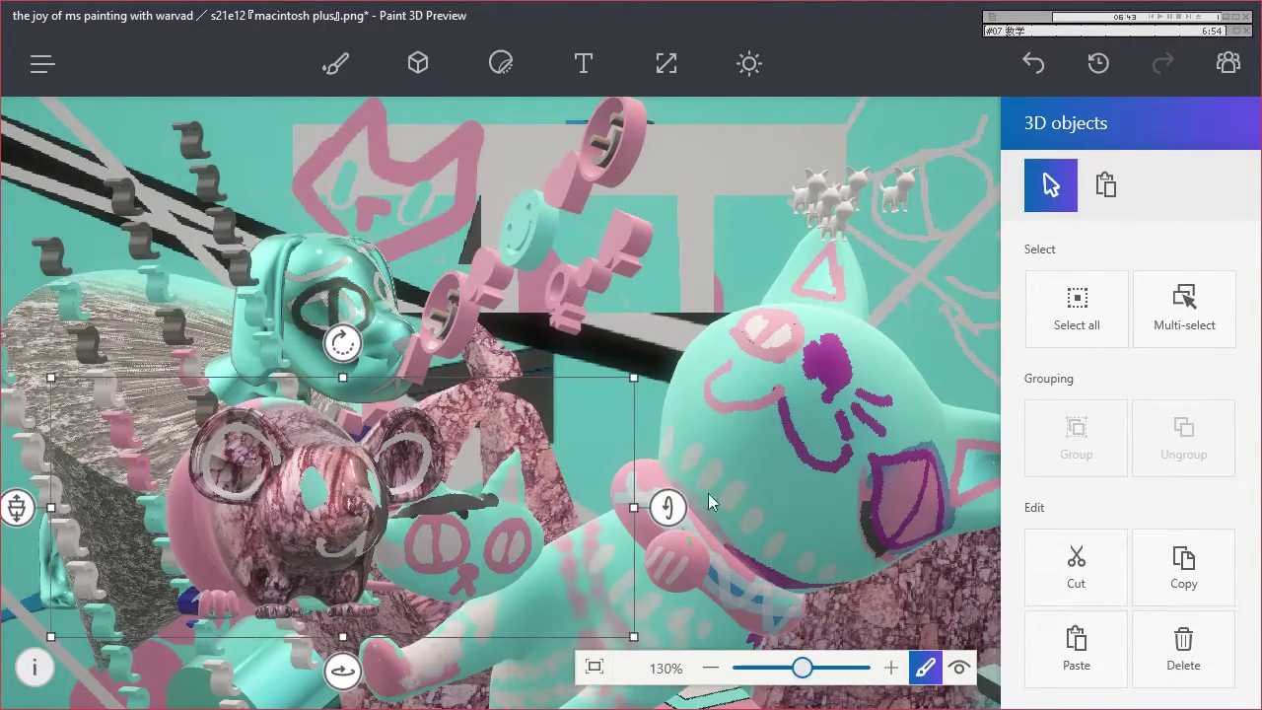
pyautogui.moveTo(24, 509); pyautogui.dragTo(71, 647)
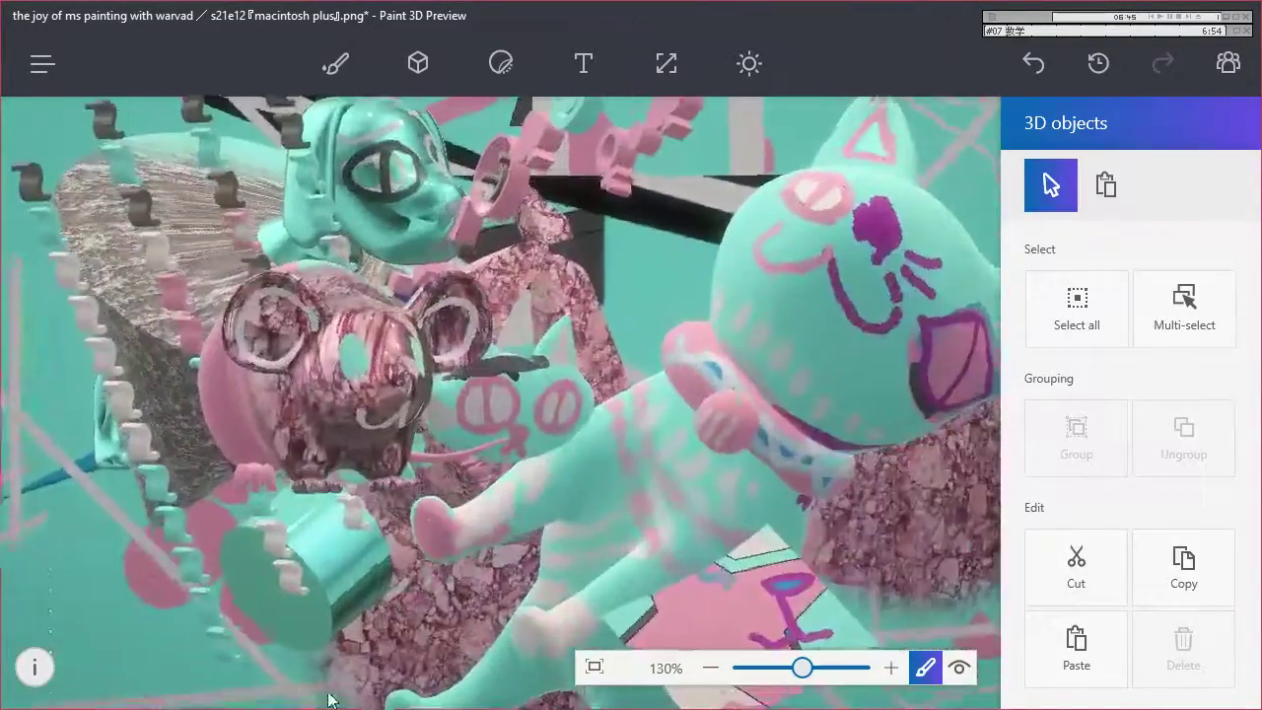
pyautogui.moveTo(281, 512); pyautogui.dragTo(307, 496)
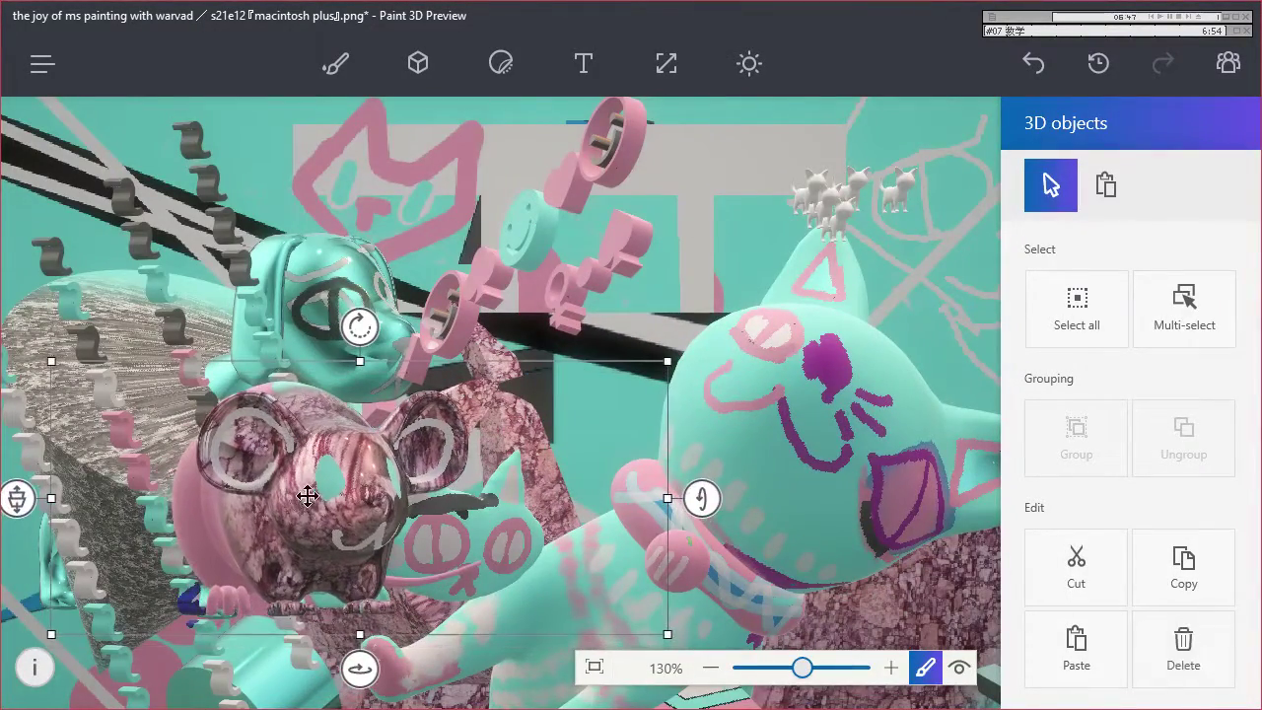
pyautogui.moveTo(690, 345); pyautogui.dragTo(743, 329)
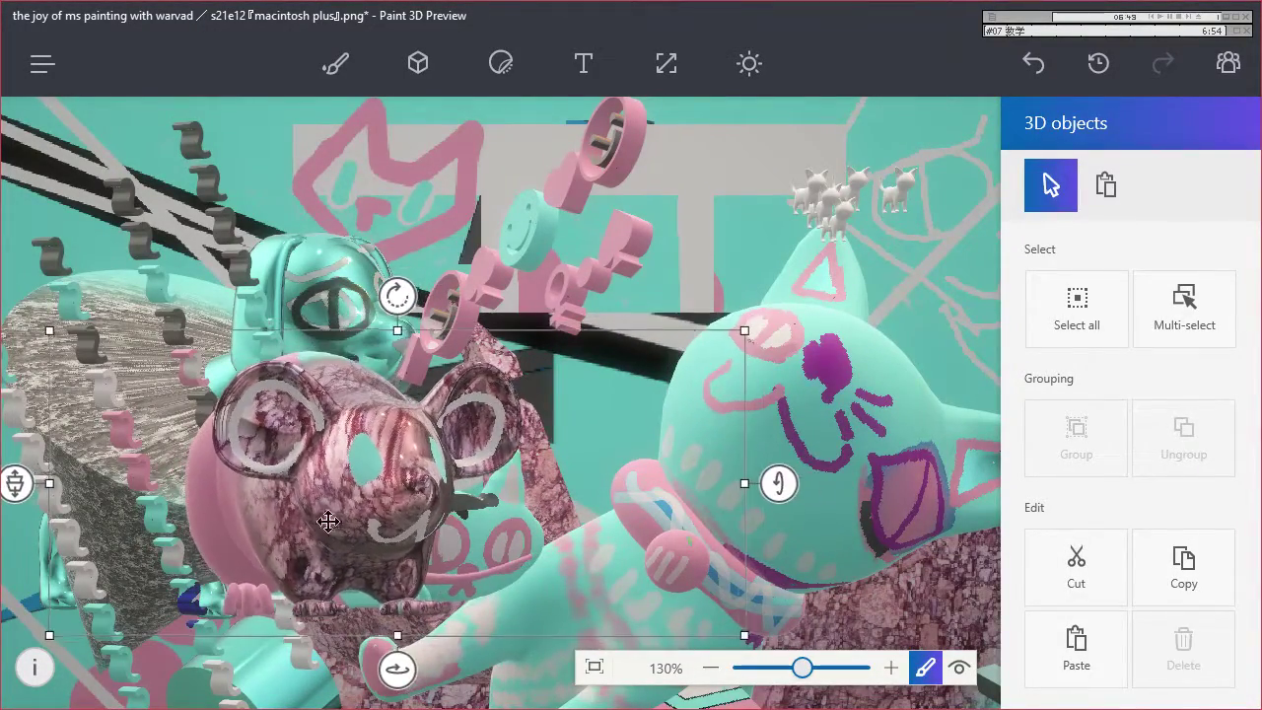
# Shift the mouse to the canvas's lower-left area, adjust its depth and tilt its face upward.
pyautogui.moveTo(368, 529); pyautogui.dragTo(308, 599)
pyautogui.moveTo(21, 544); pyautogui.dragTo(141, 162)
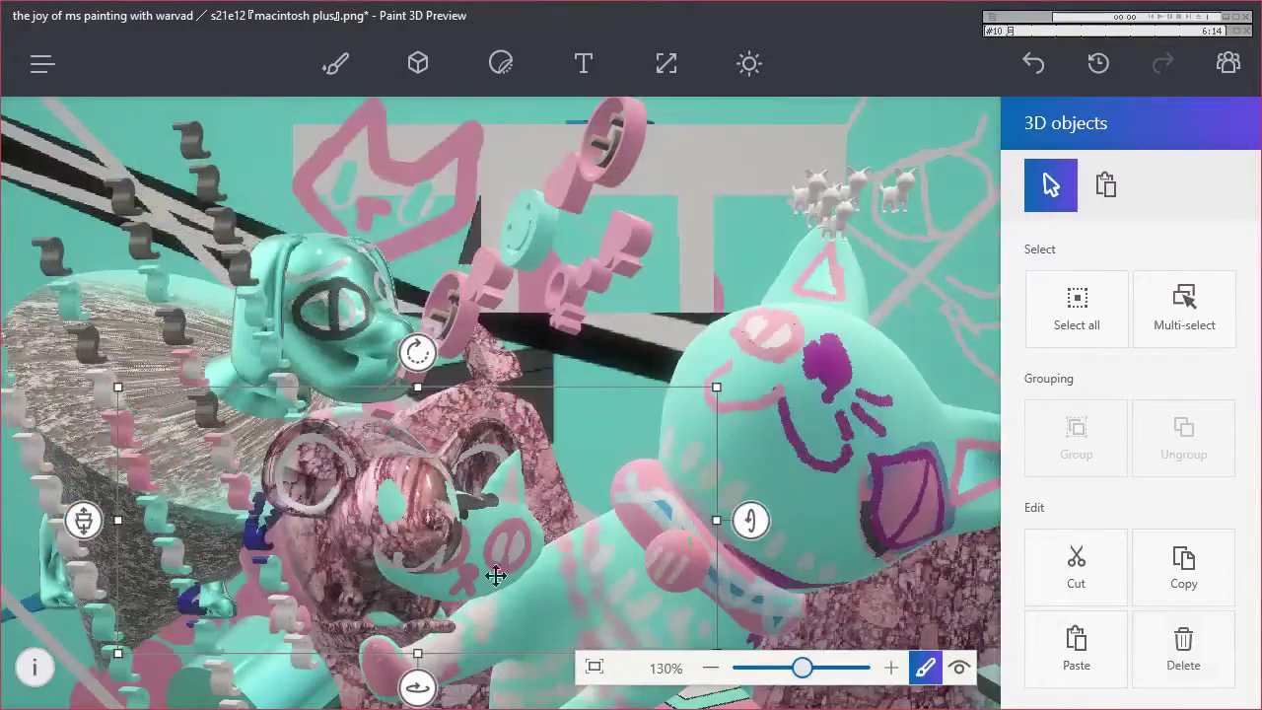
pyautogui.moveTo(522, 566); pyautogui.dragTo(94, 526)
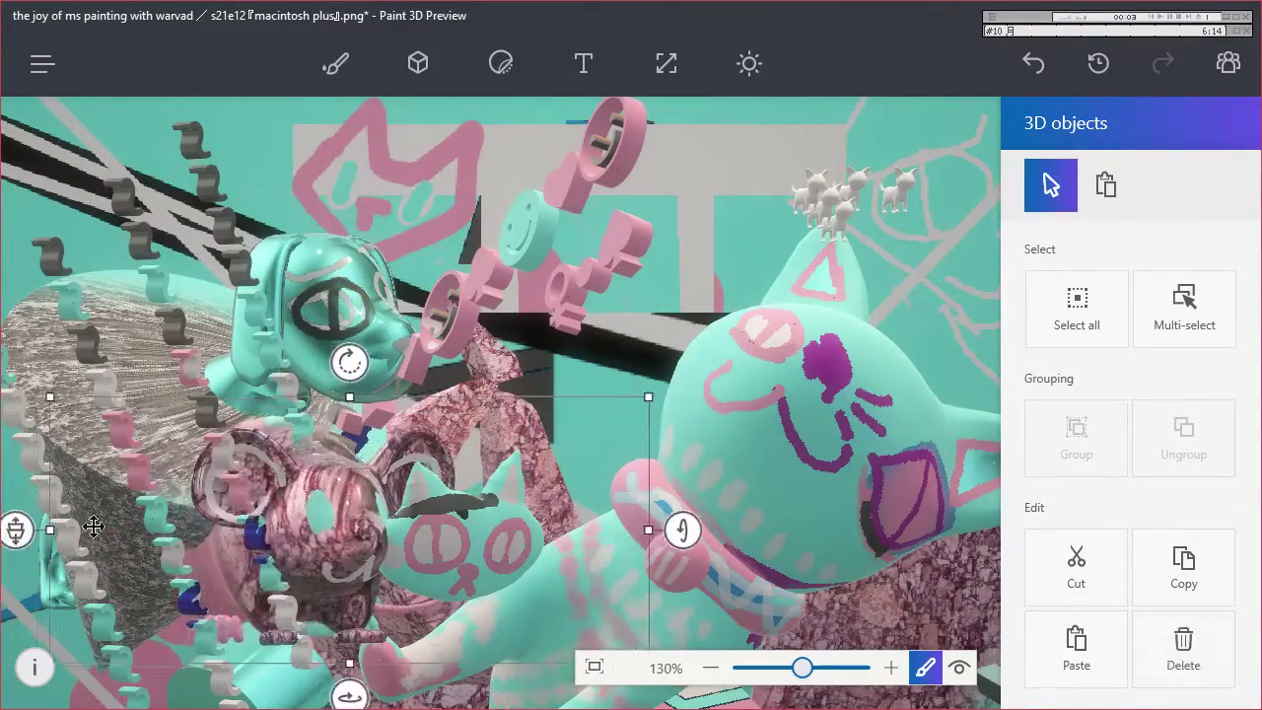
pyautogui.moveTo(14, 526); pyautogui.dragTo(70, 665)
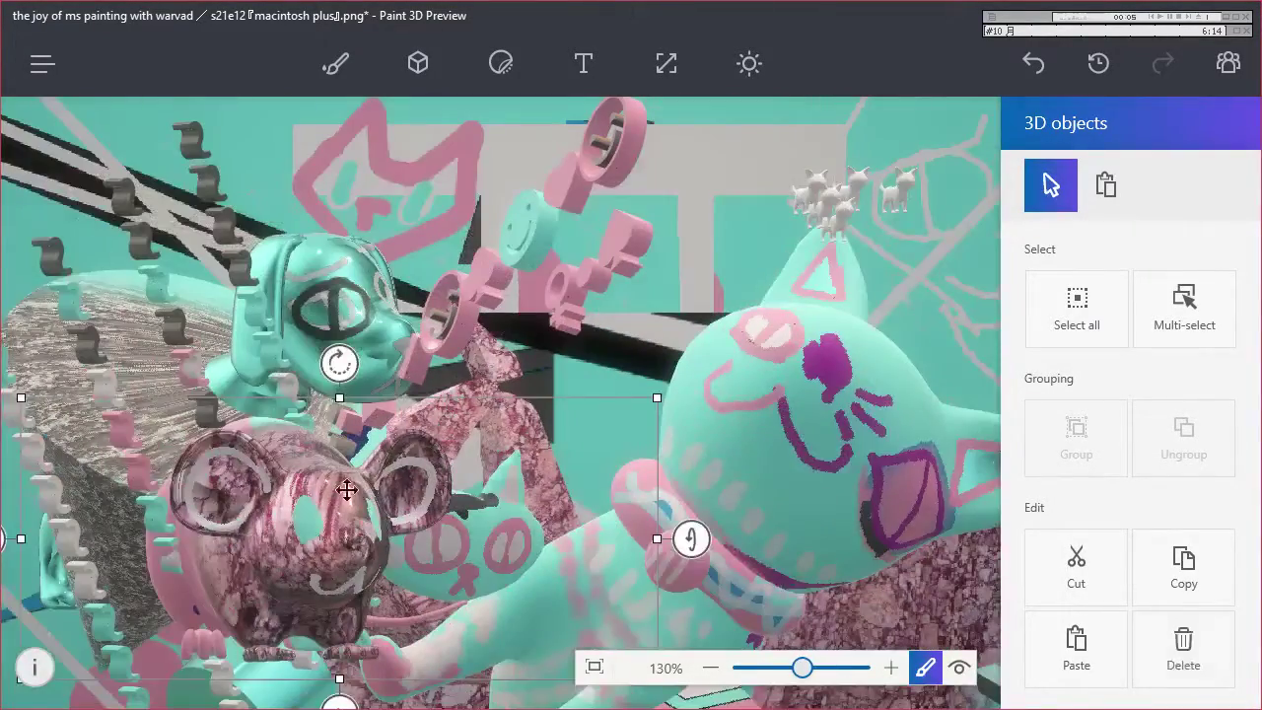
pyautogui.moveTo(334, 502); pyautogui.dragTo(260, 533)
pyautogui.moveTo(611, 567); pyautogui.dragTo(619, 463)
pyautogui.moveTo(239, 555); pyautogui.dragTo(313, 613)
pyautogui.moveTo(229, 567); pyautogui.dragTo(288, 597)
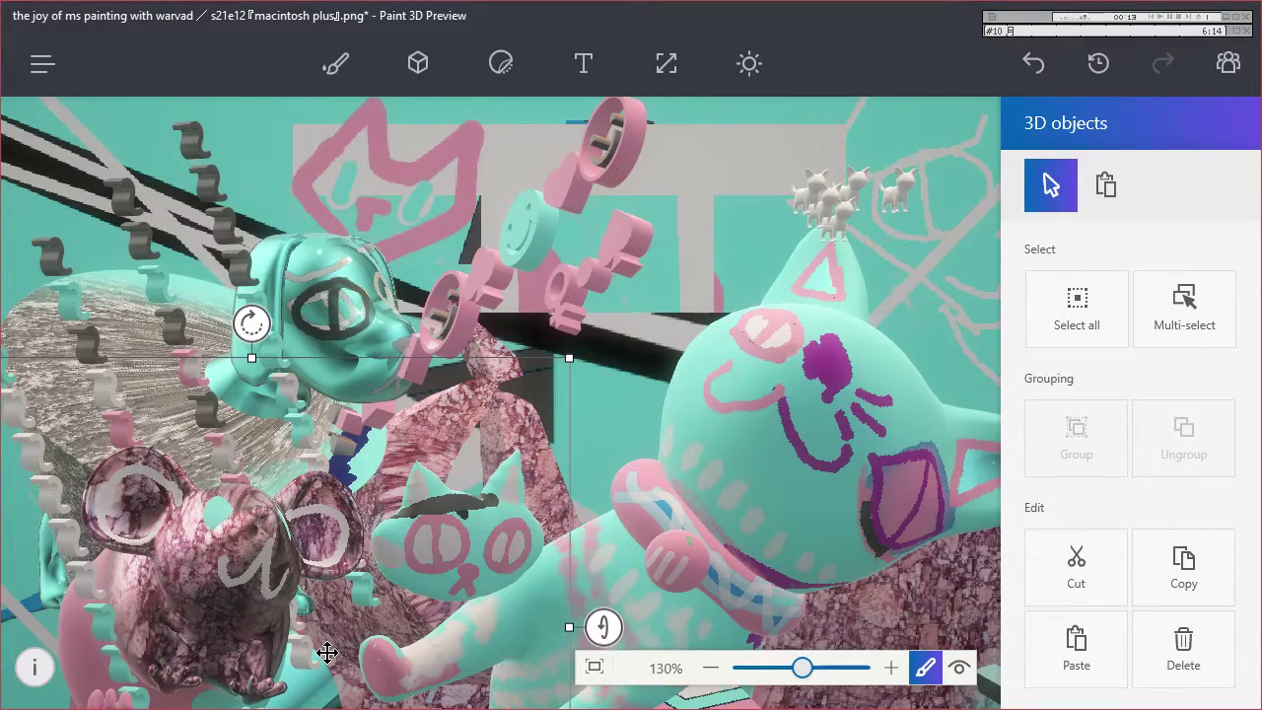
# Inspect the collage in the 3D view and save the picture.
pyautogui.click(961, 673)
pyautogui.moveTo(853, 583); pyautogui.dragTo(894, 510)
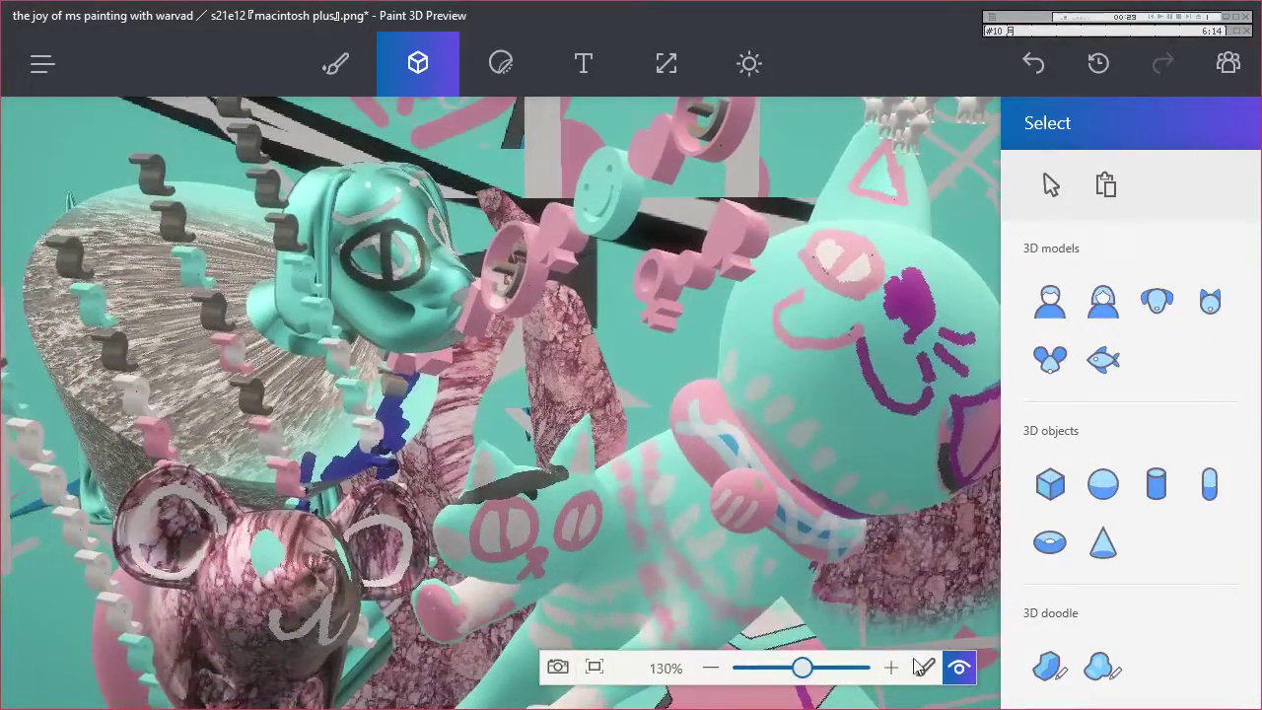
pyautogui.click(924, 657)
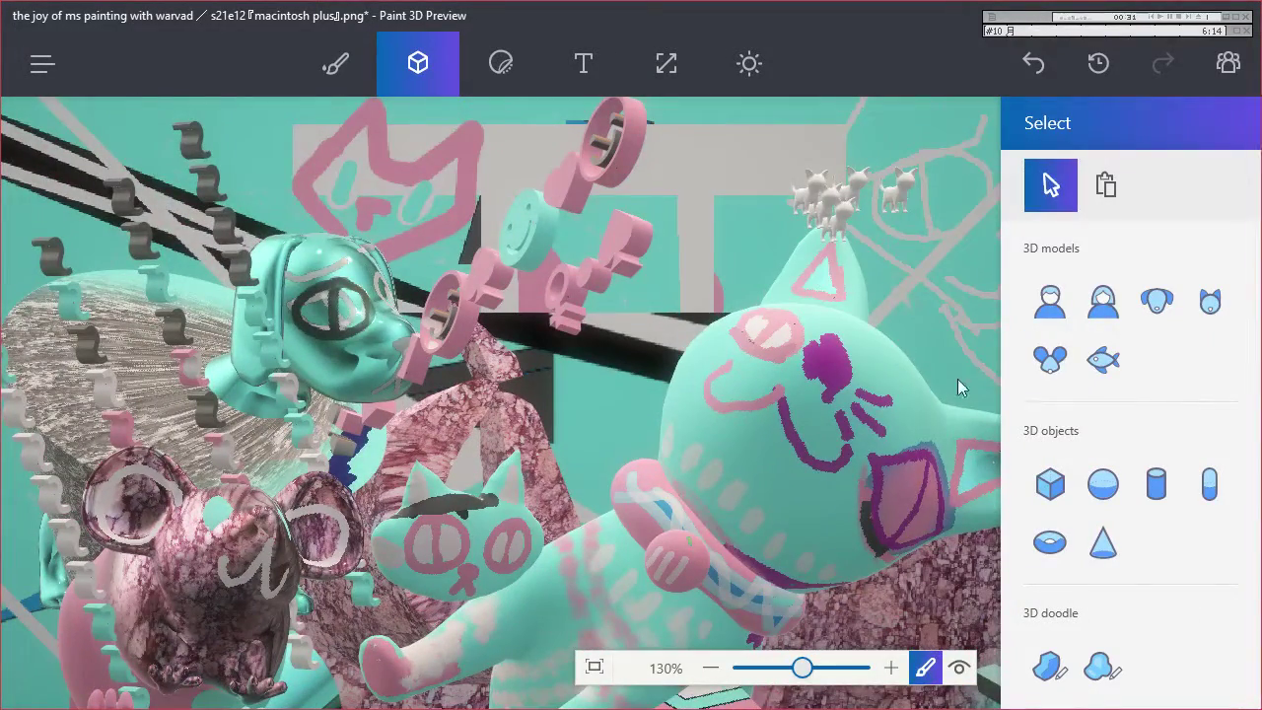
pyautogui.click(506, 80)
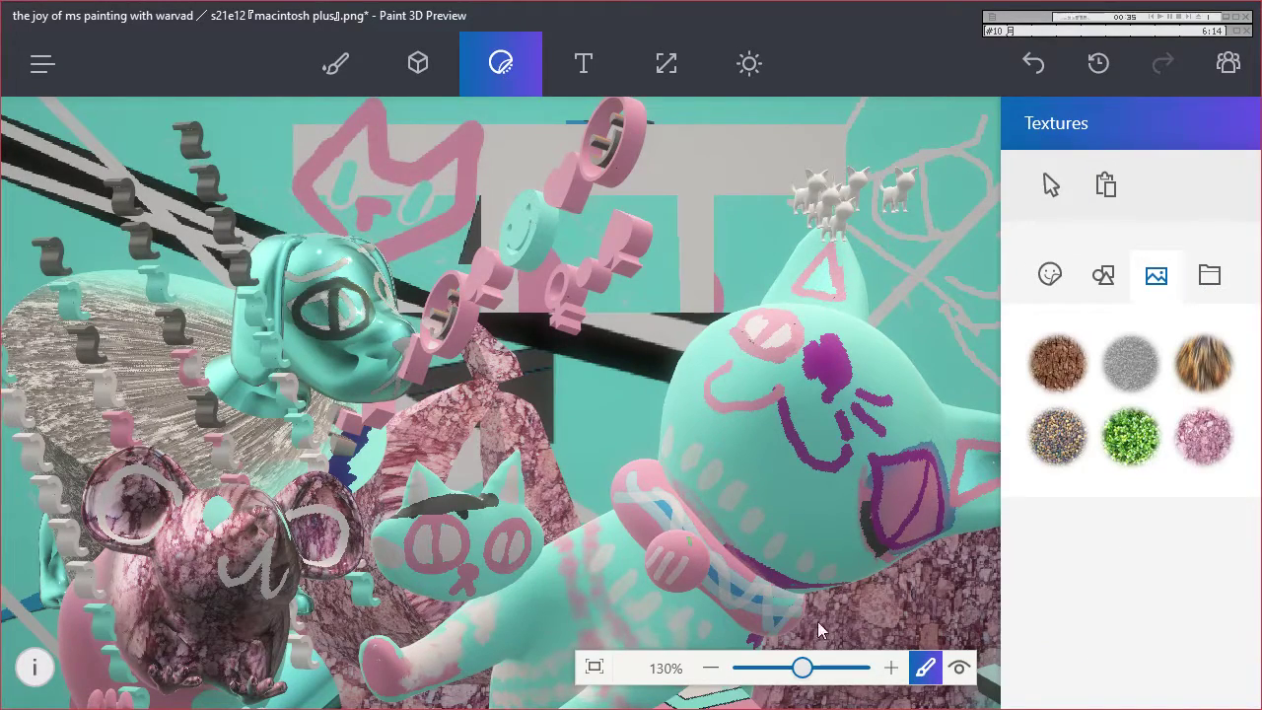
pyautogui.moveTo(801, 669); pyautogui.dragTo(803, 670)
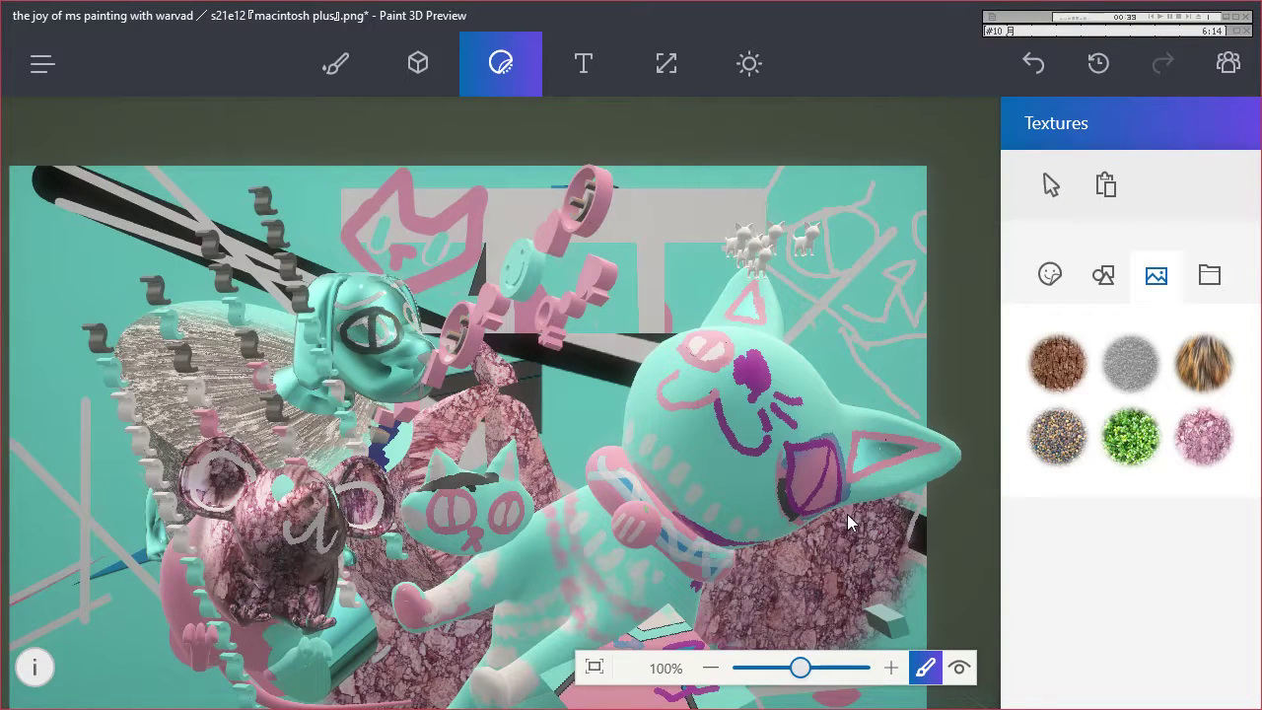
pyautogui.hotkey('ctrl', 's')
pyautogui.click(1210, 278)
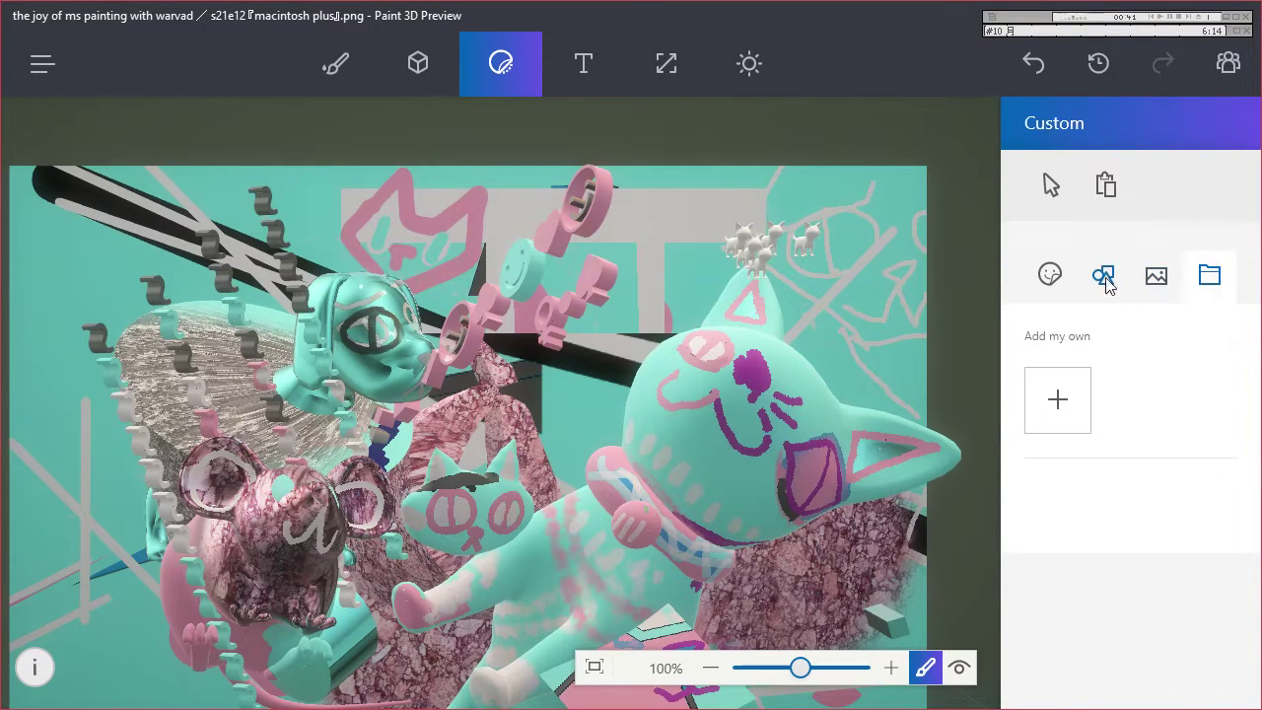
pyautogui.click(1104, 275)
pyautogui.click(1049, 285)
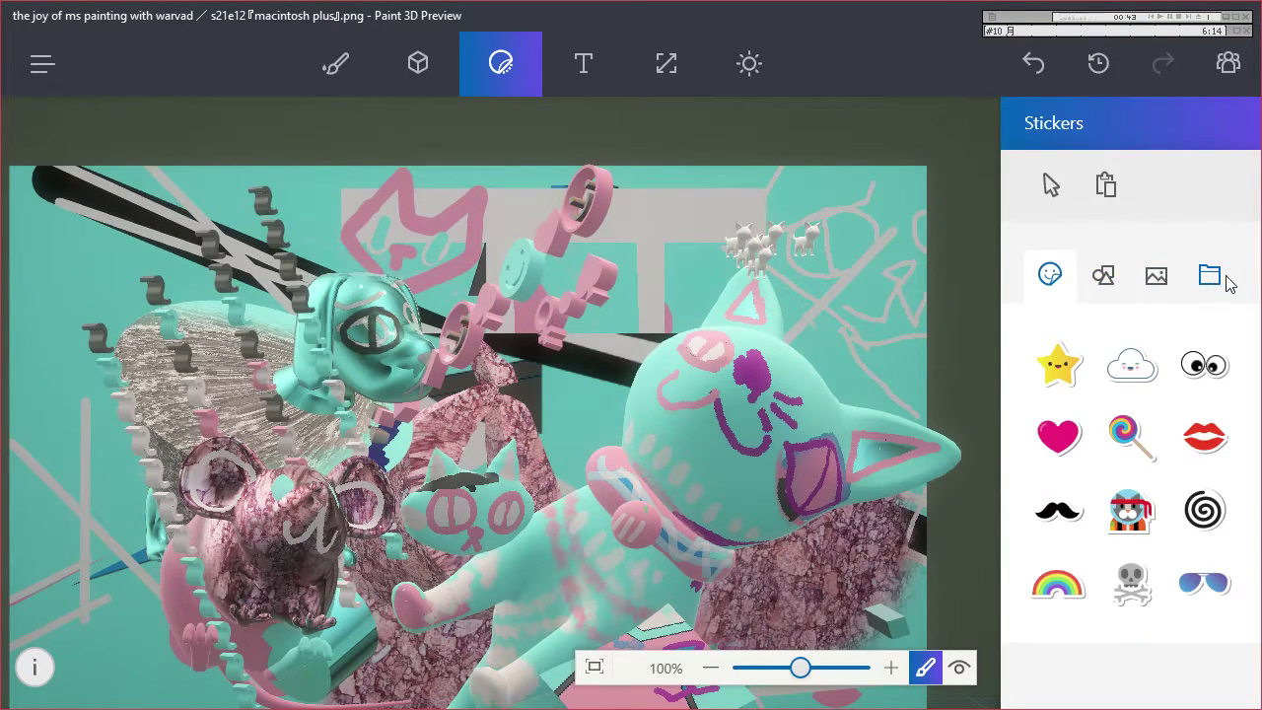
pyautogui.click(1049, 185)
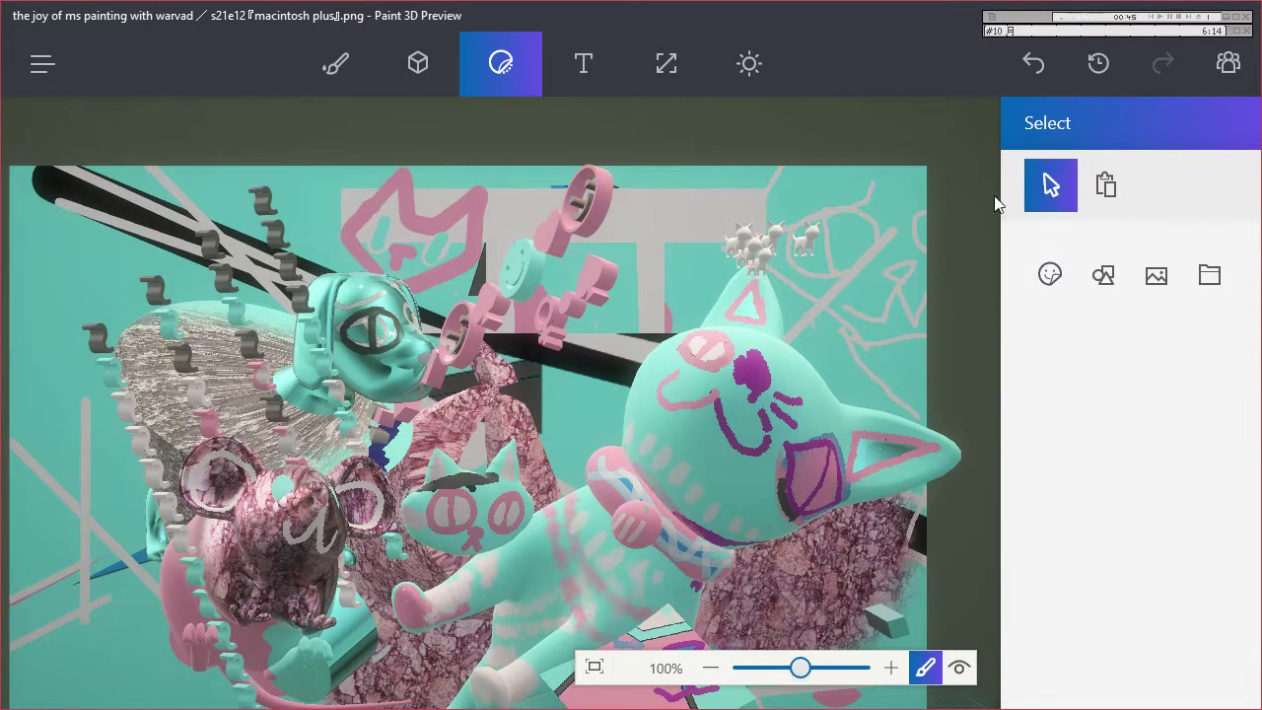
pyautogui.click(419, 69)
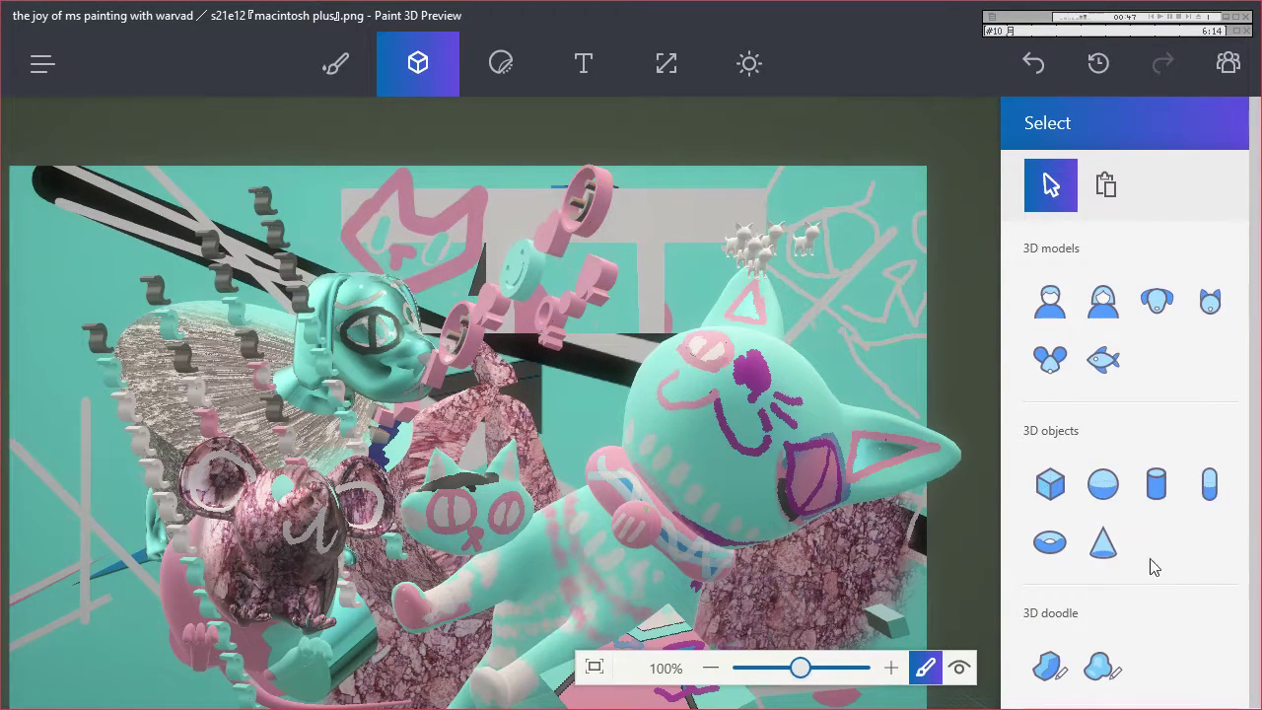
pyautogui.click(1050, 483)
pyautogui.moveTo(849, 255); pyautogui.dragTo(946, 347)
pyautogui.press('Escape')
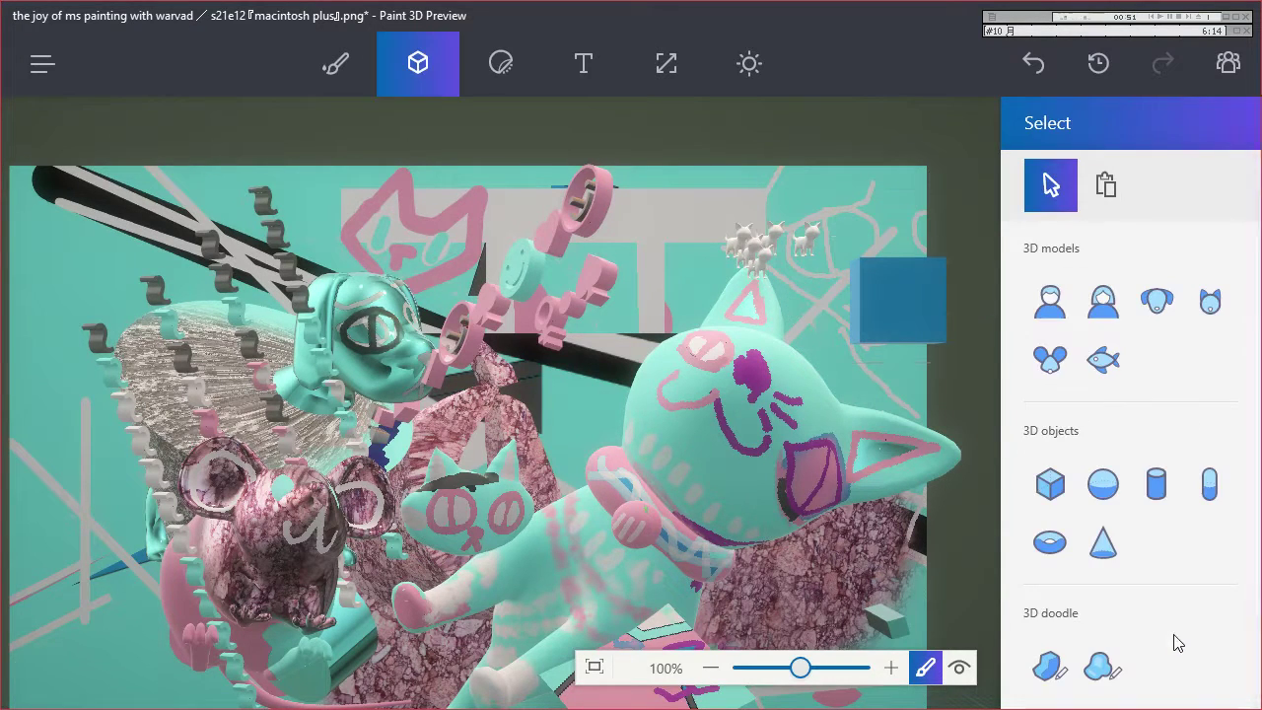
# Add a matte blue cube beside the large cat's upper ear, rotate it corner-on and push it back behind the cat.
pyautogui.click(1050, 483)
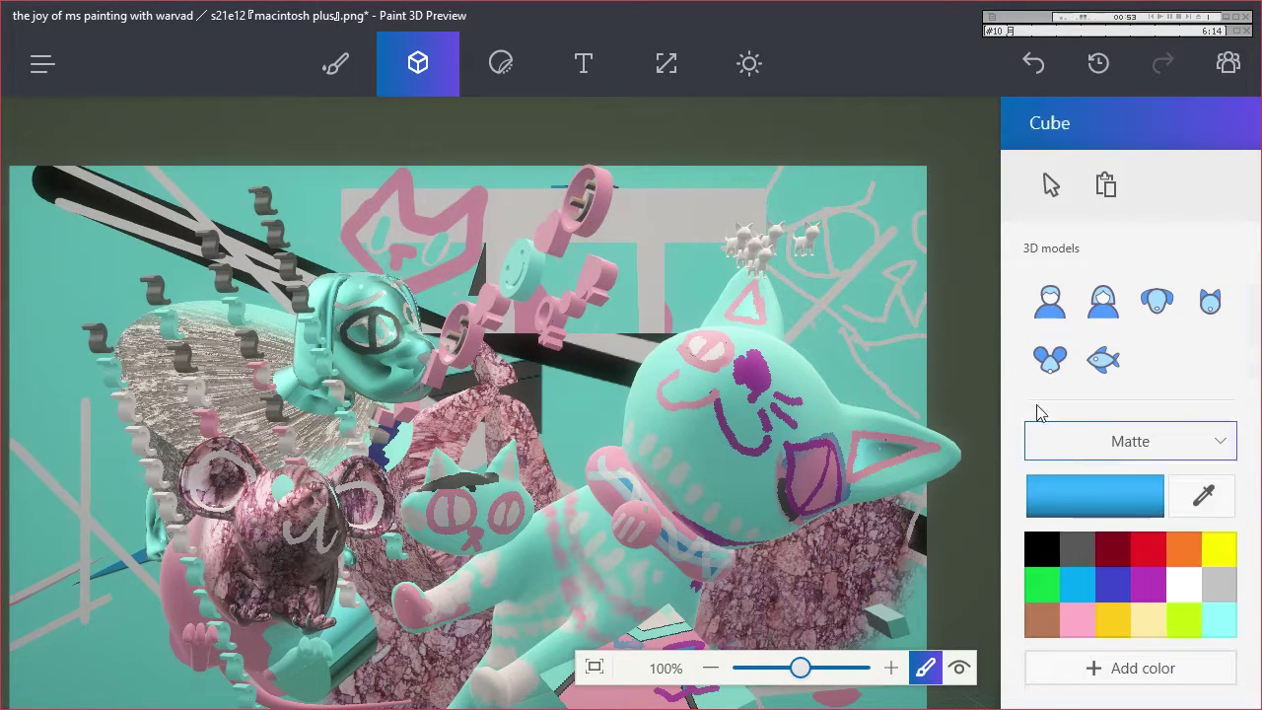
pyautogui.moveTo(800, 253); pyautogui.dragTo(946, 363)
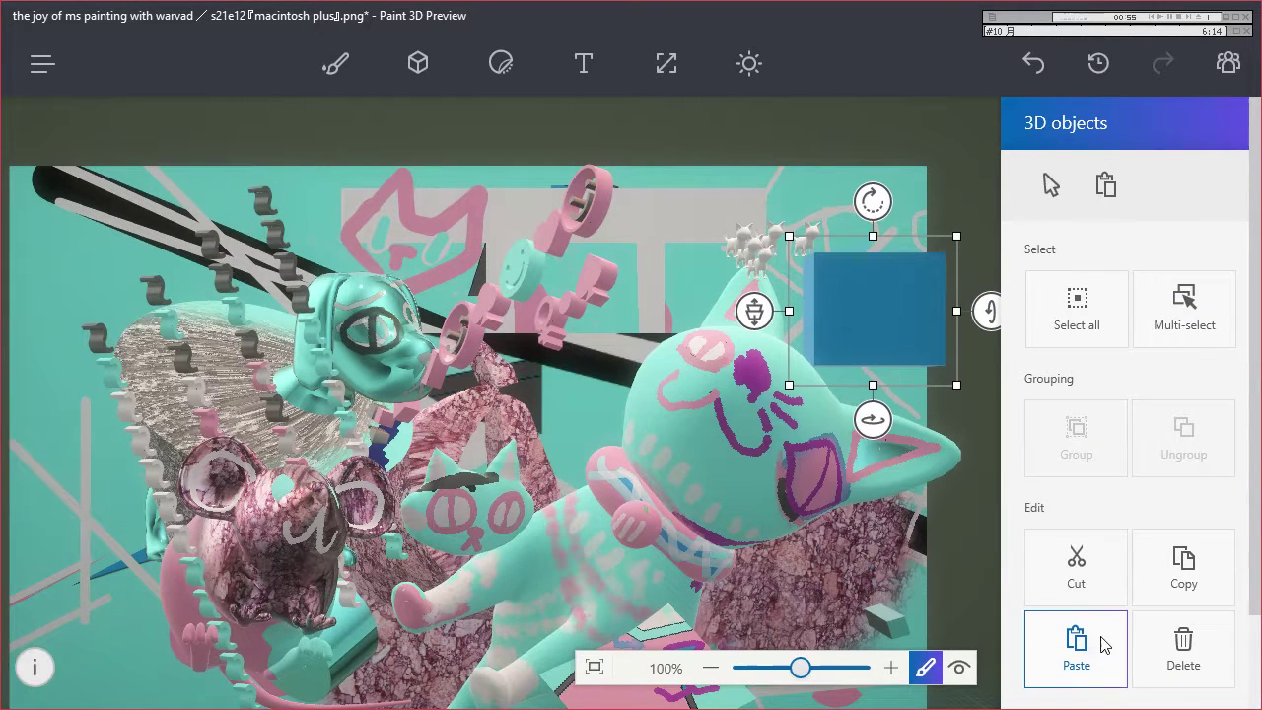
pyautogui.moveTo(872, 202); pyautogui.dragTo(982, 376)
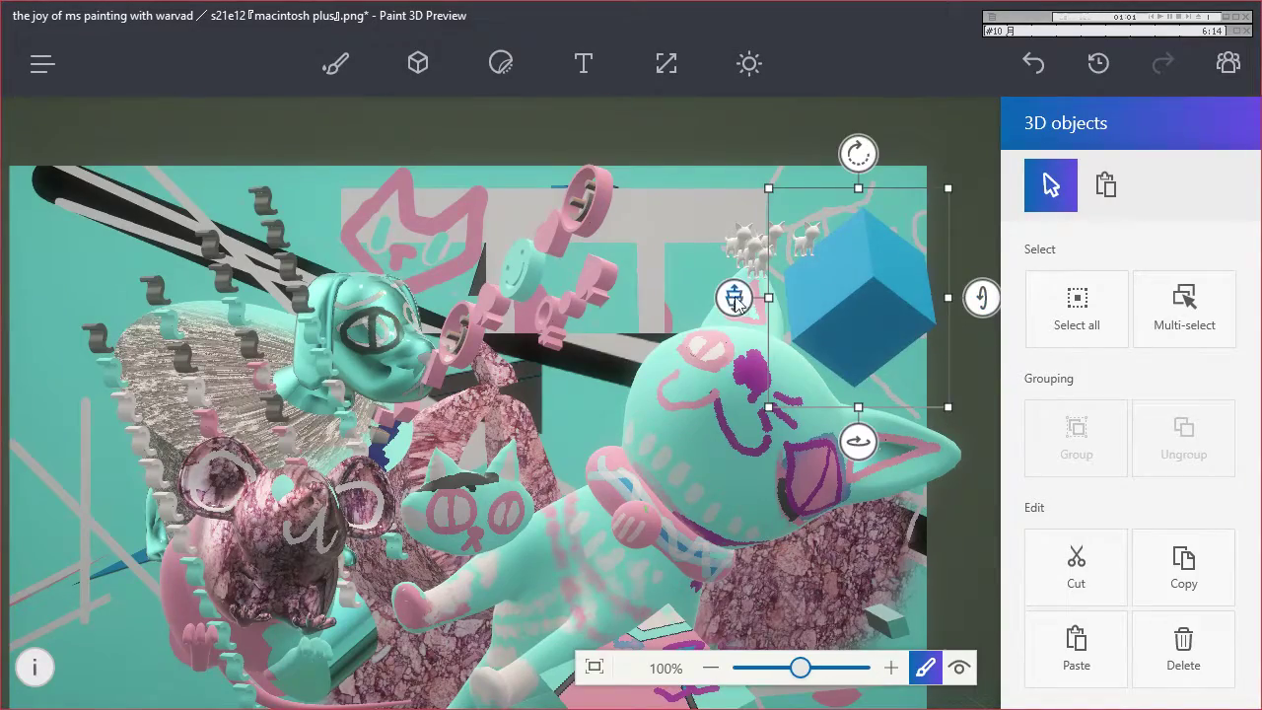
pyautogui.moveTo(734, 296)
pyautogui.mouseDown()
pyautogui.moveTo(732, 363)
pyautogui.moveTo(740, 113)
pyautogui.mouseUp()
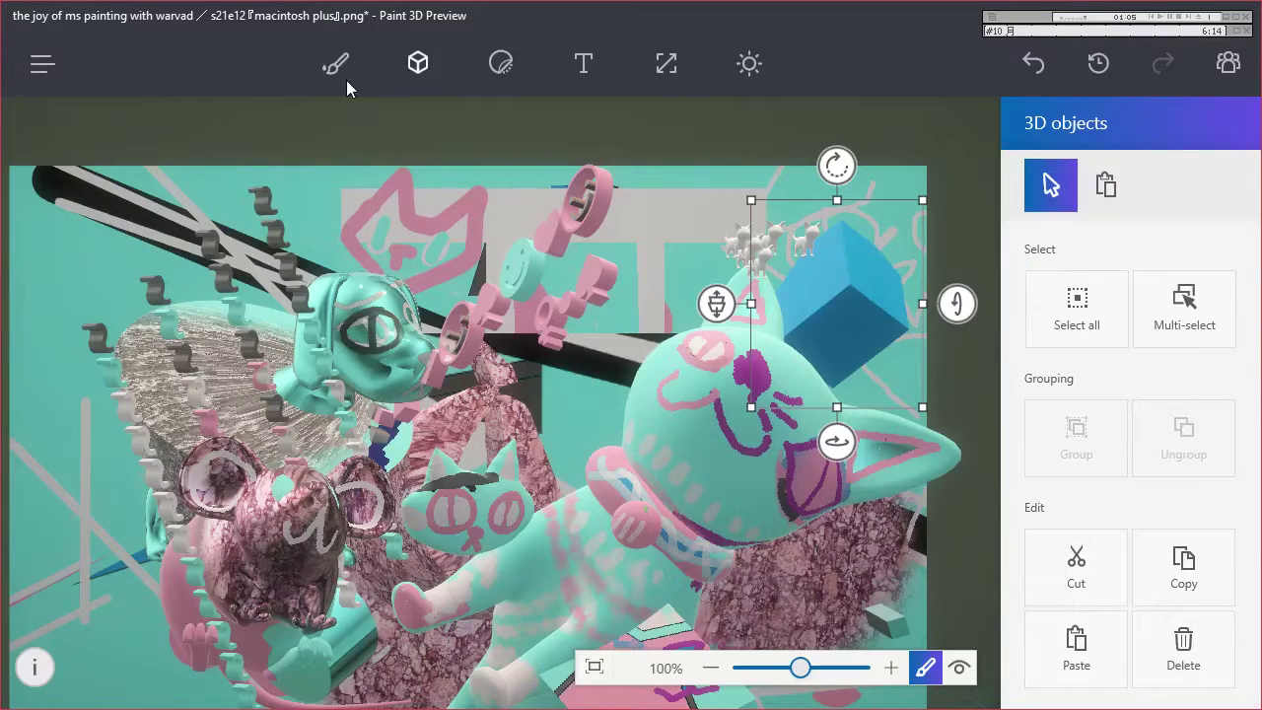
# Outline the blue cube's edges with the Pixel pen in matte light turquoise.
pyautogui.click(333, 64)
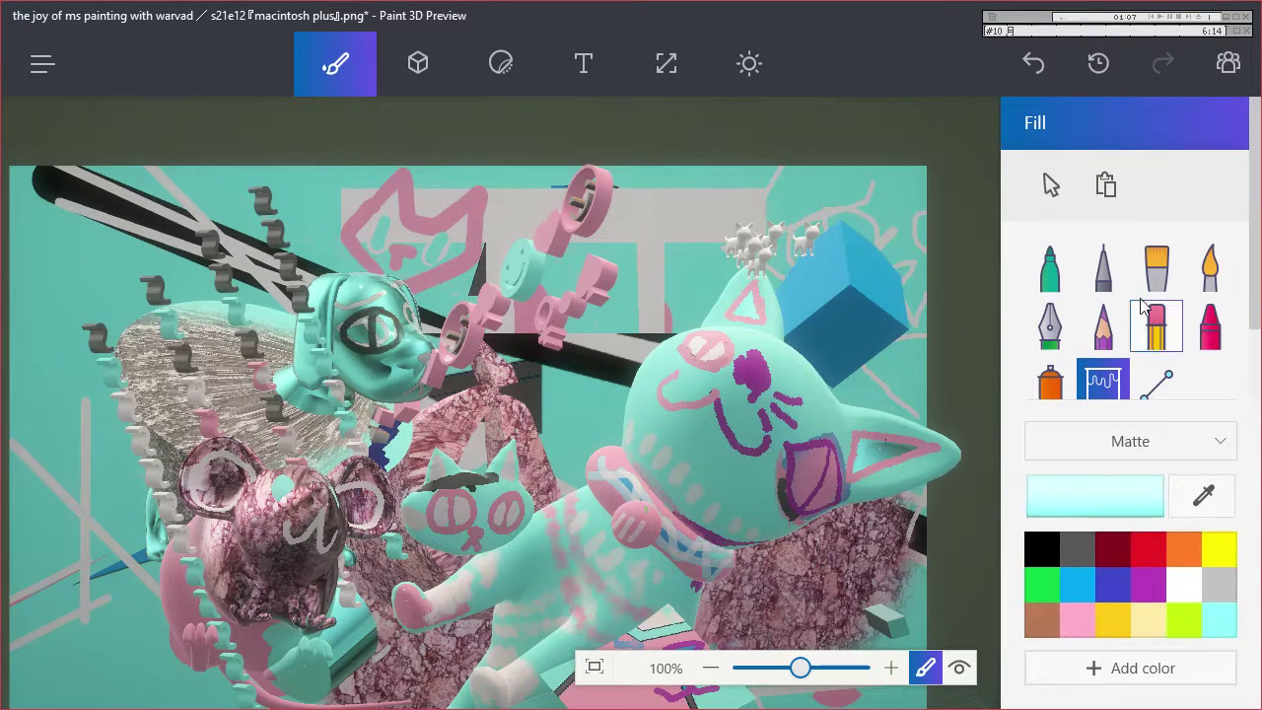
pyautogui.click(1109, 268)
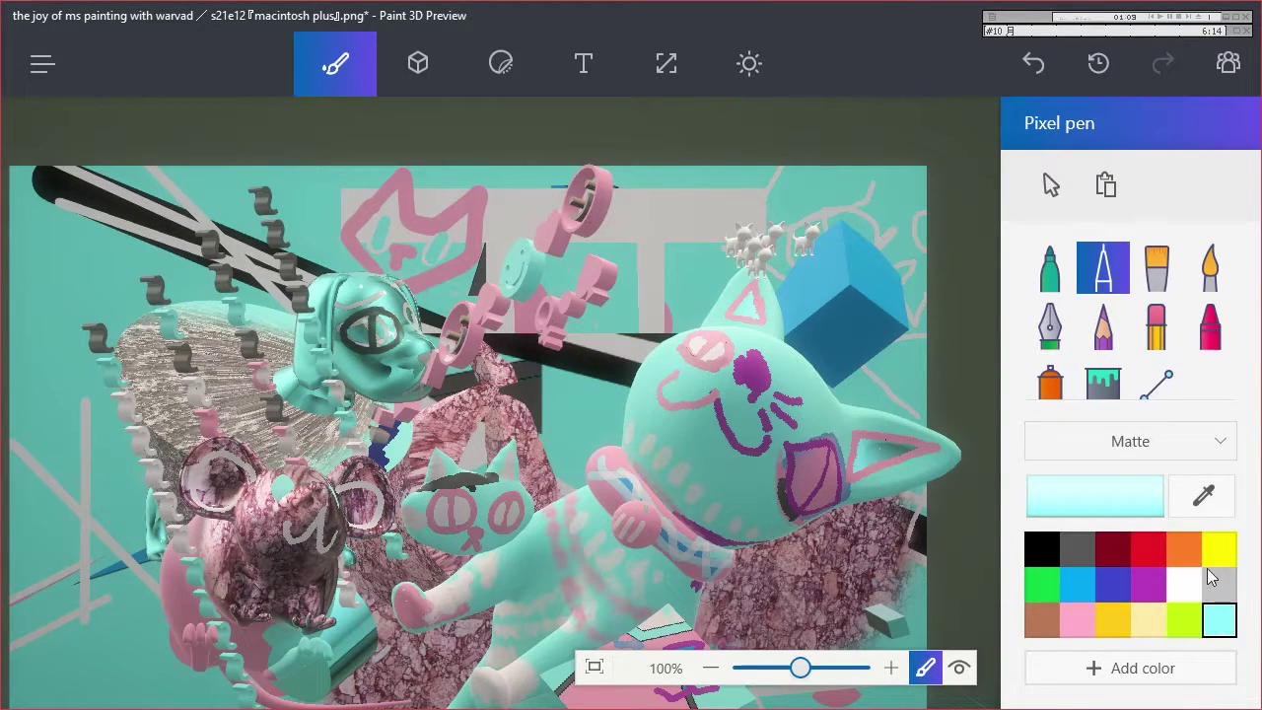
pyautogui.moveTo(797, 328); pyautogui.dragTo(847, 285)
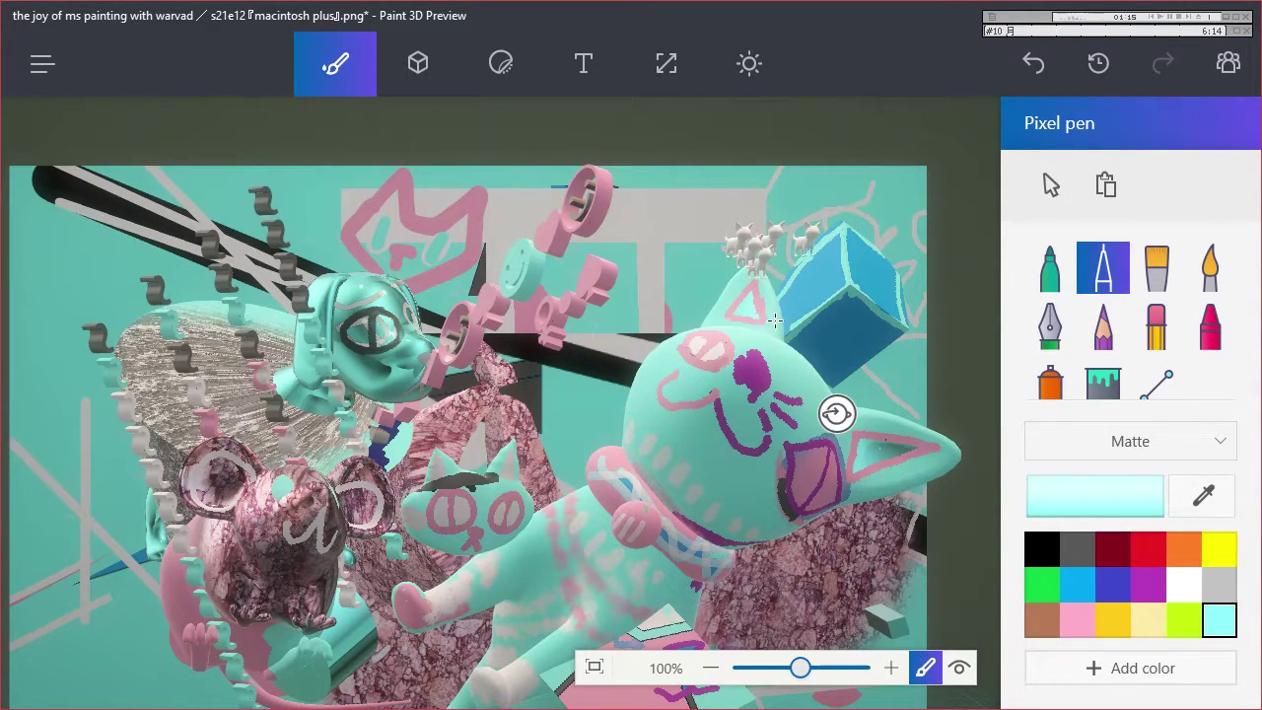
# Fill the outlined cube's faces with matte pink.
pyautogui.click(1077, 619)
pyautogui.click(1103, 380)
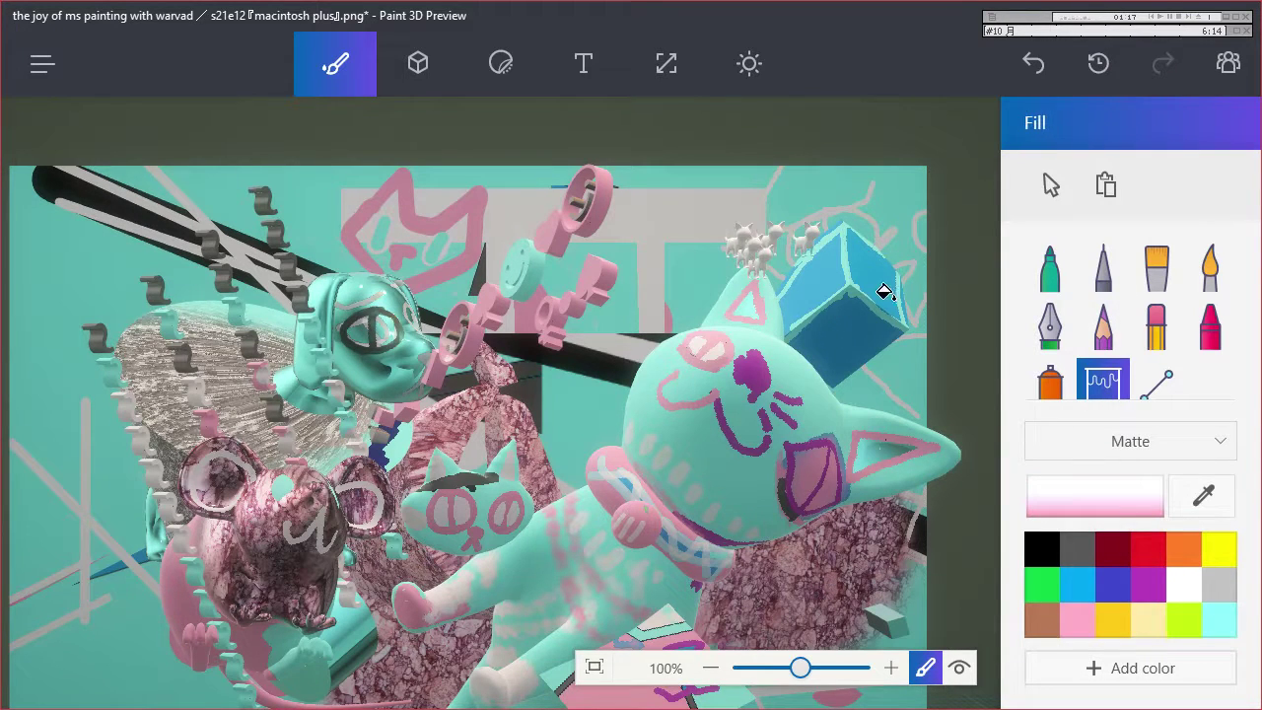
pyautogui.click(888, 261)
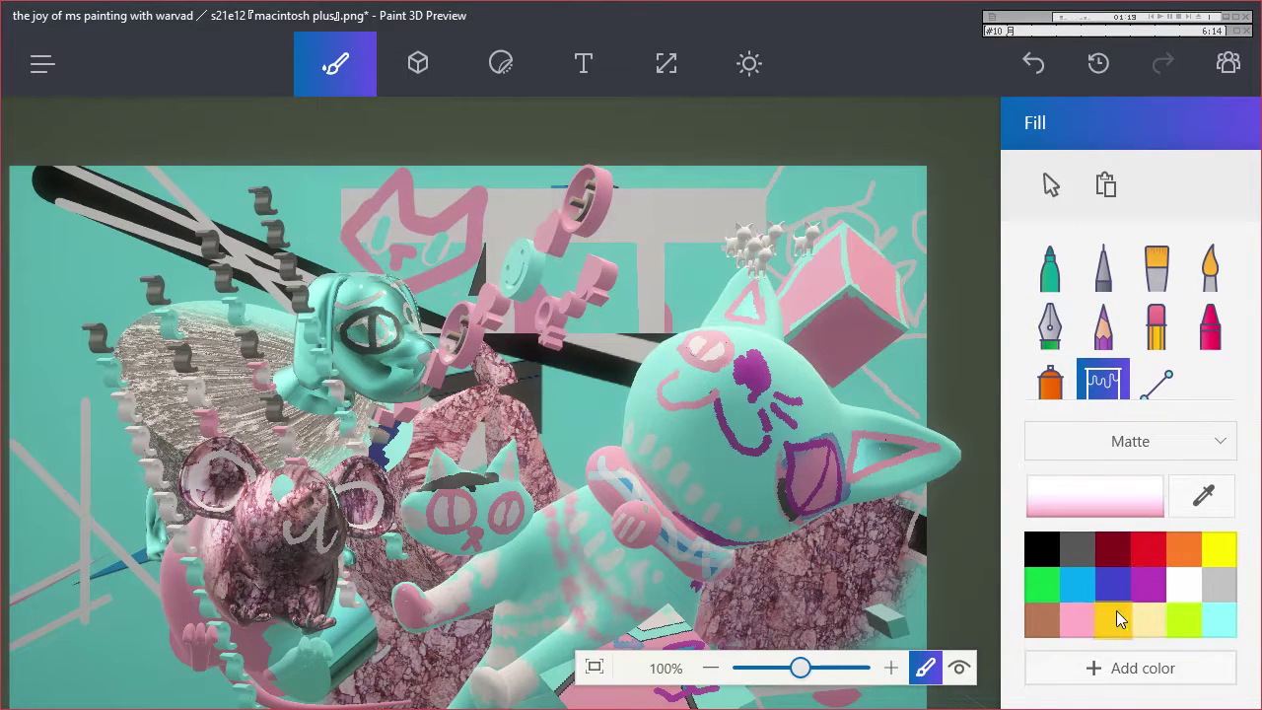
# Duplicate the pink cube twice, placing one copy behind the large cat's head and the other in the lower-left area beside the mouse.
pyautogui.click(414, 65)
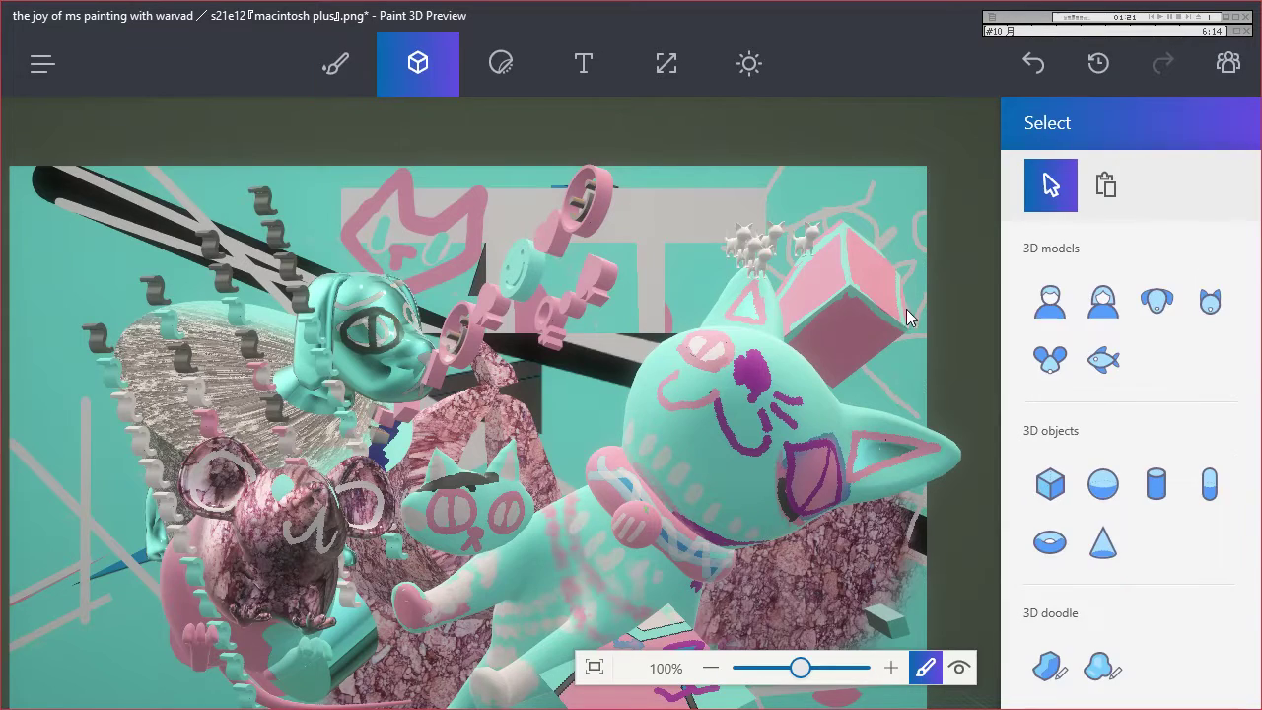
pyautogui.click(852, 305)
pyautogui.moveTo(896, 346); pyautogui.dragTo(165, 586)
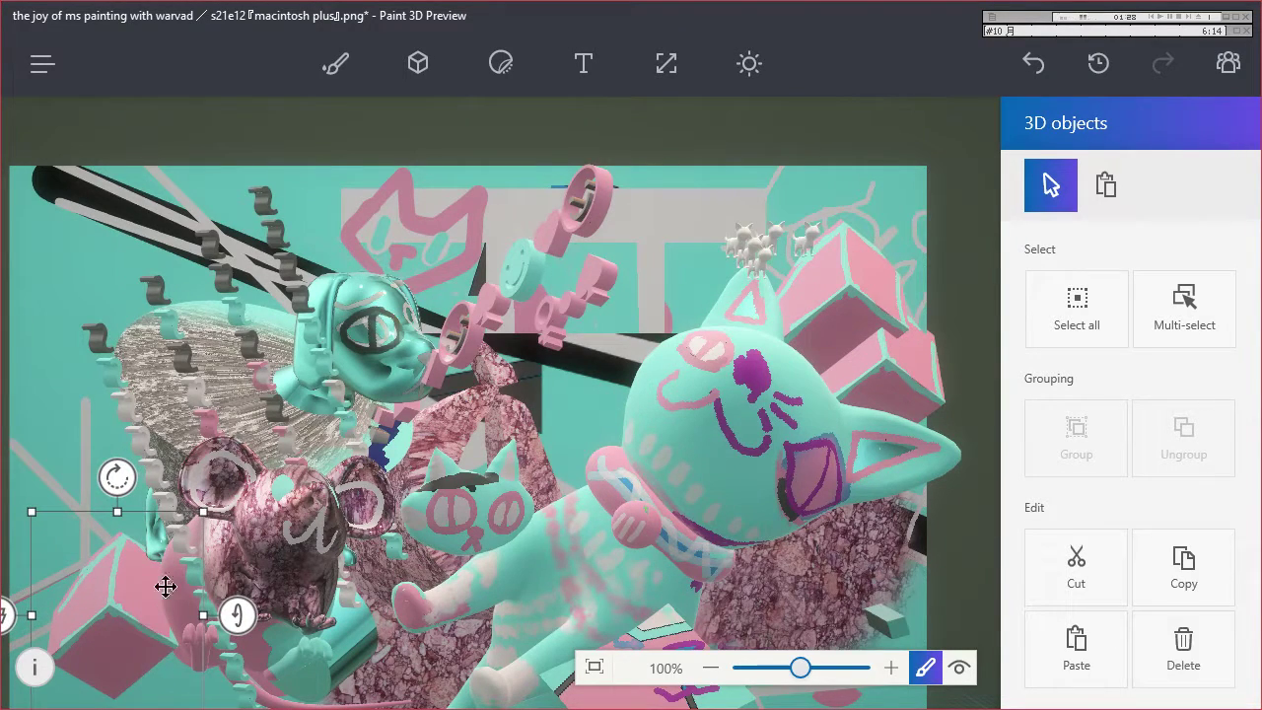
# Fill the cube beside the mouse with light turquoise in a Dull metal finish.
pyautogui.click(336, 65)
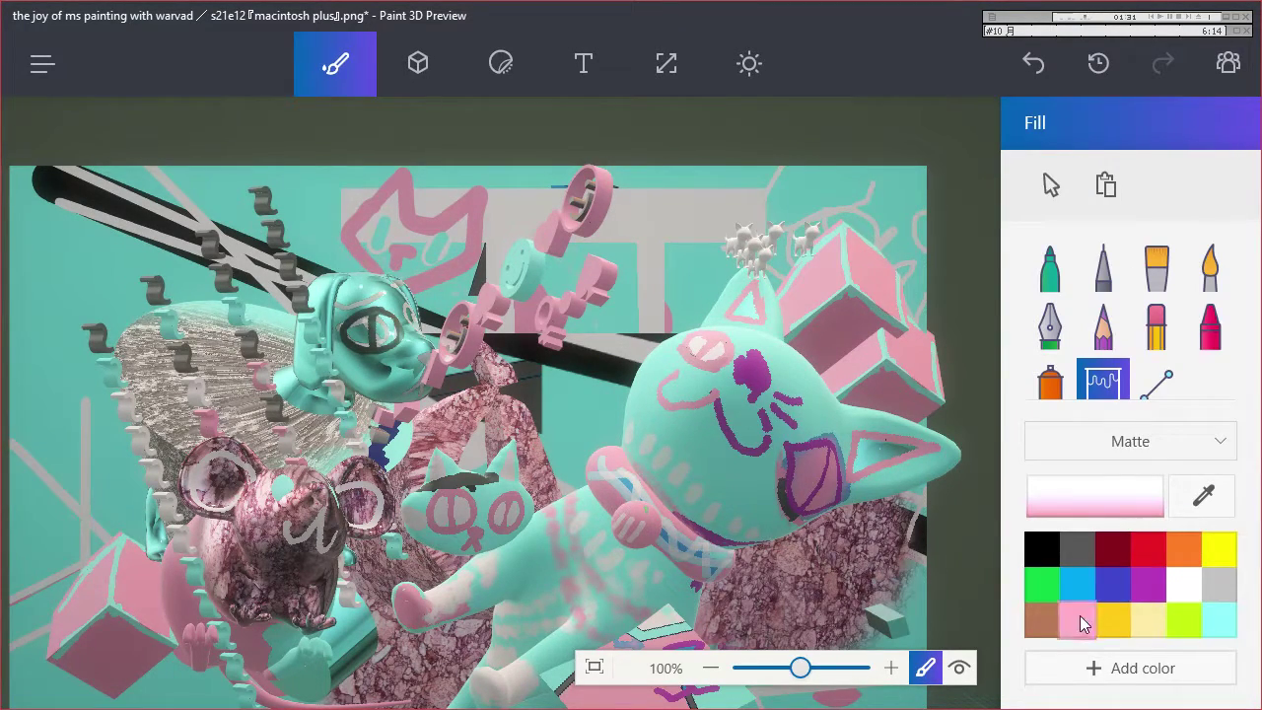
pyautogui.click(1080, 621)
pyautogui.click(1219, 619)
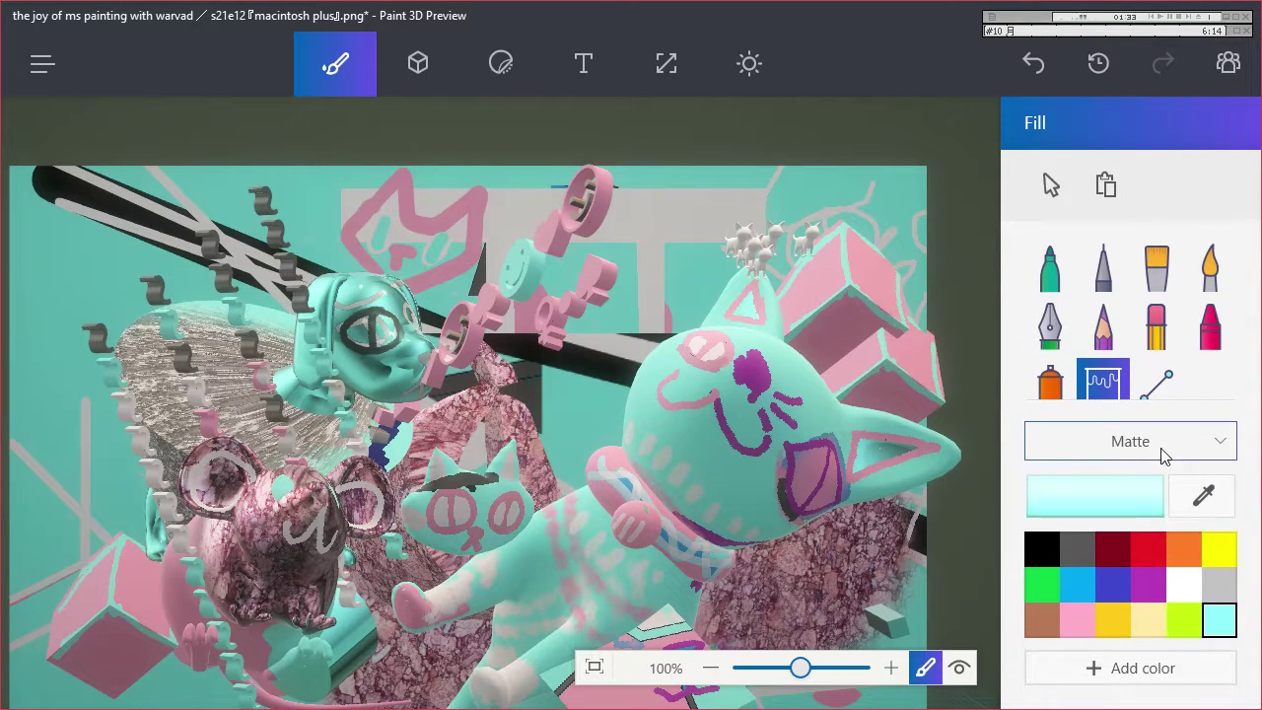
pyautogui.click(1163, 443)
pyautogui.click(1130, 360)
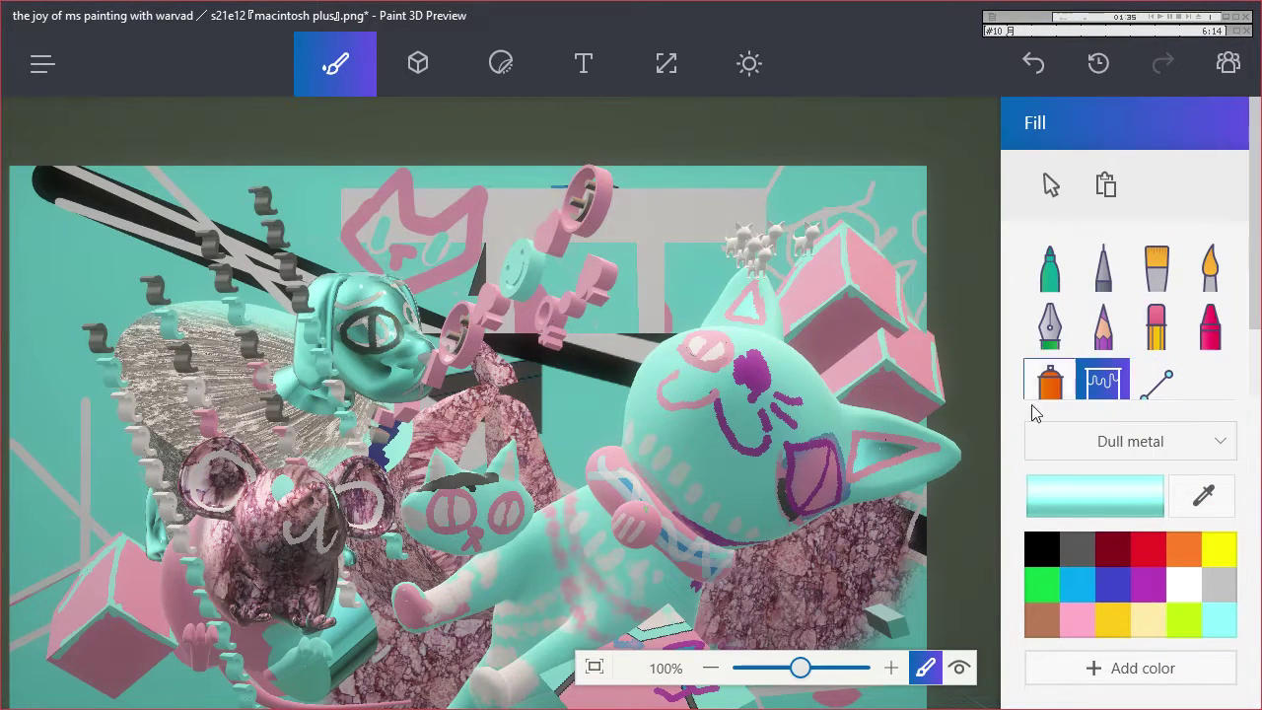
pyautogui.click(135, 637)
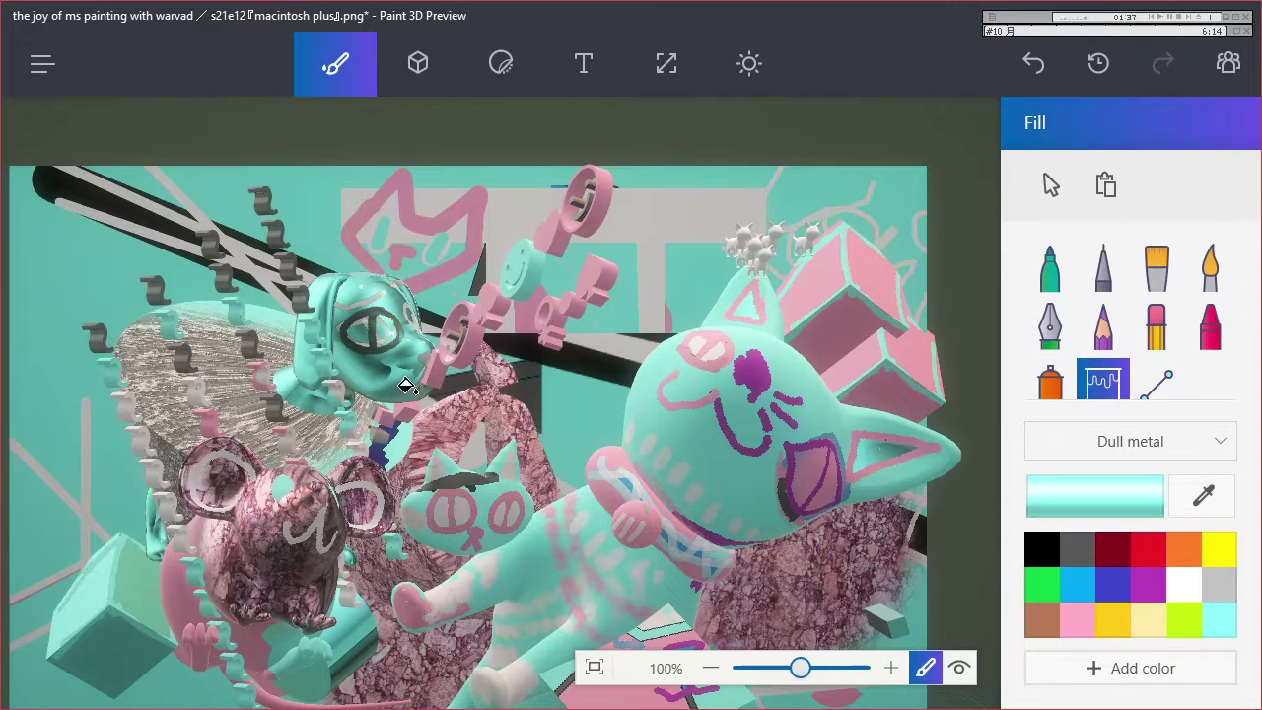
# Fill the upper cube behind the large cat's head with light turquoise in a Dull metal finish.
pyautogui.click(930, 328)
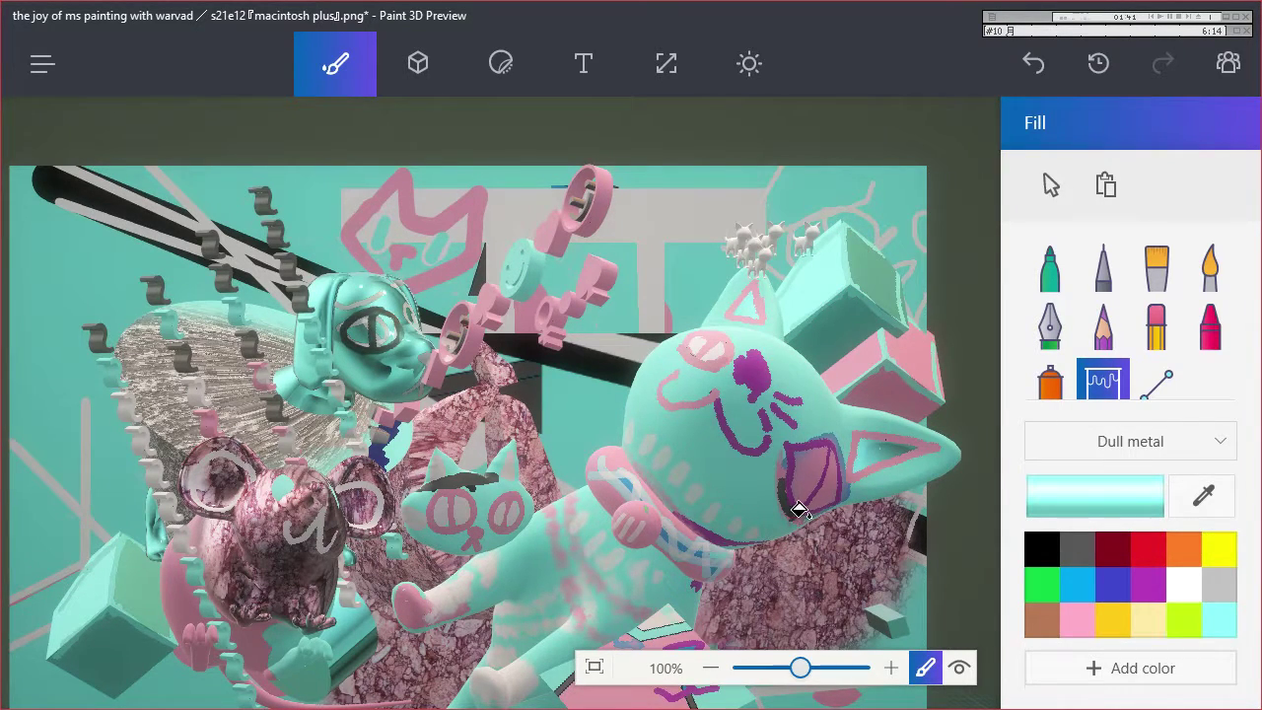
# Shift and rotate the turquoise cube beside the mouse so it sits tilted at the mouse's outer side.
pyautogui.click(418, 64)
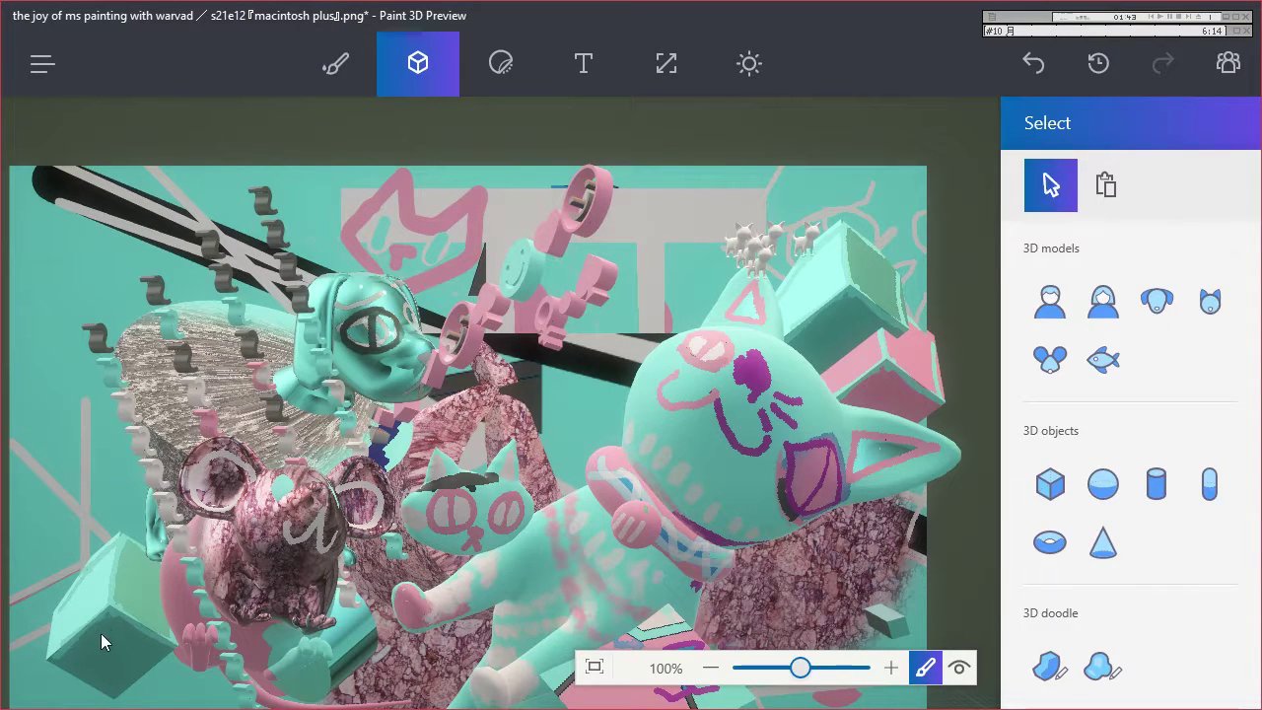
pyautogui.moveTo(108, 640); pyautogui.dragTo(209, 611)
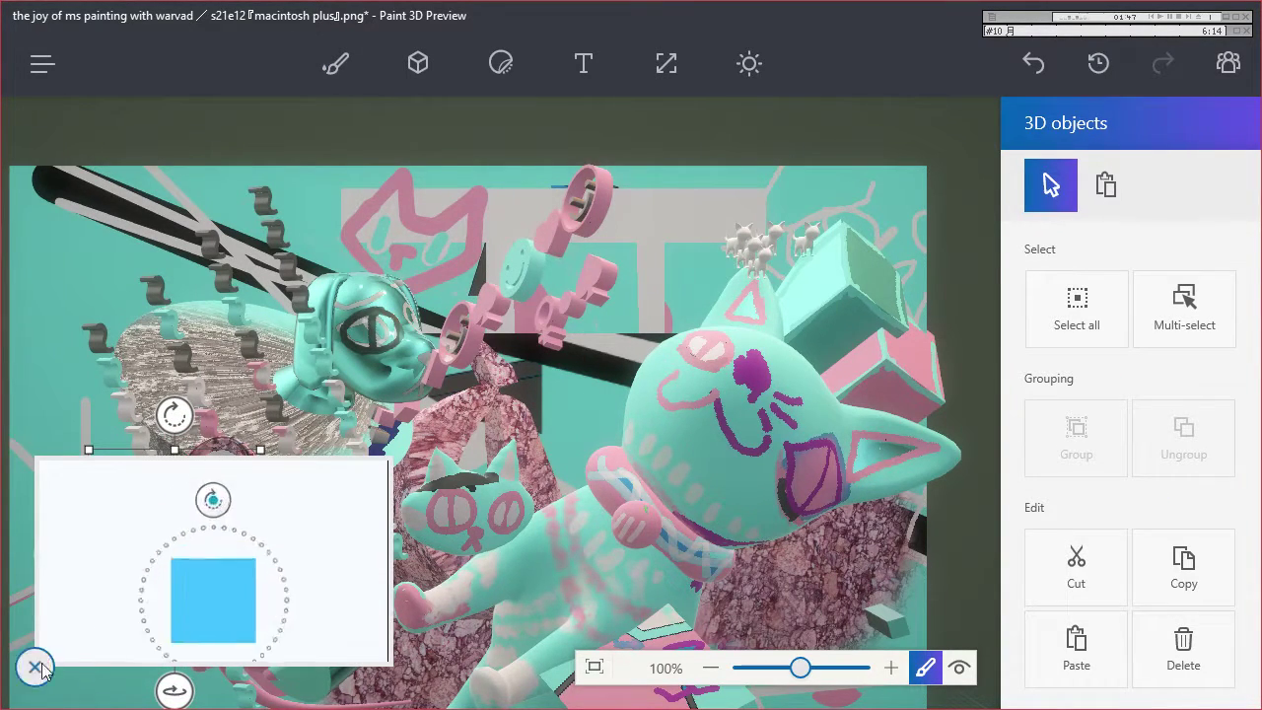
pyautogui.moveTo(64, 559); pyautogui.dragTo(69, 606)
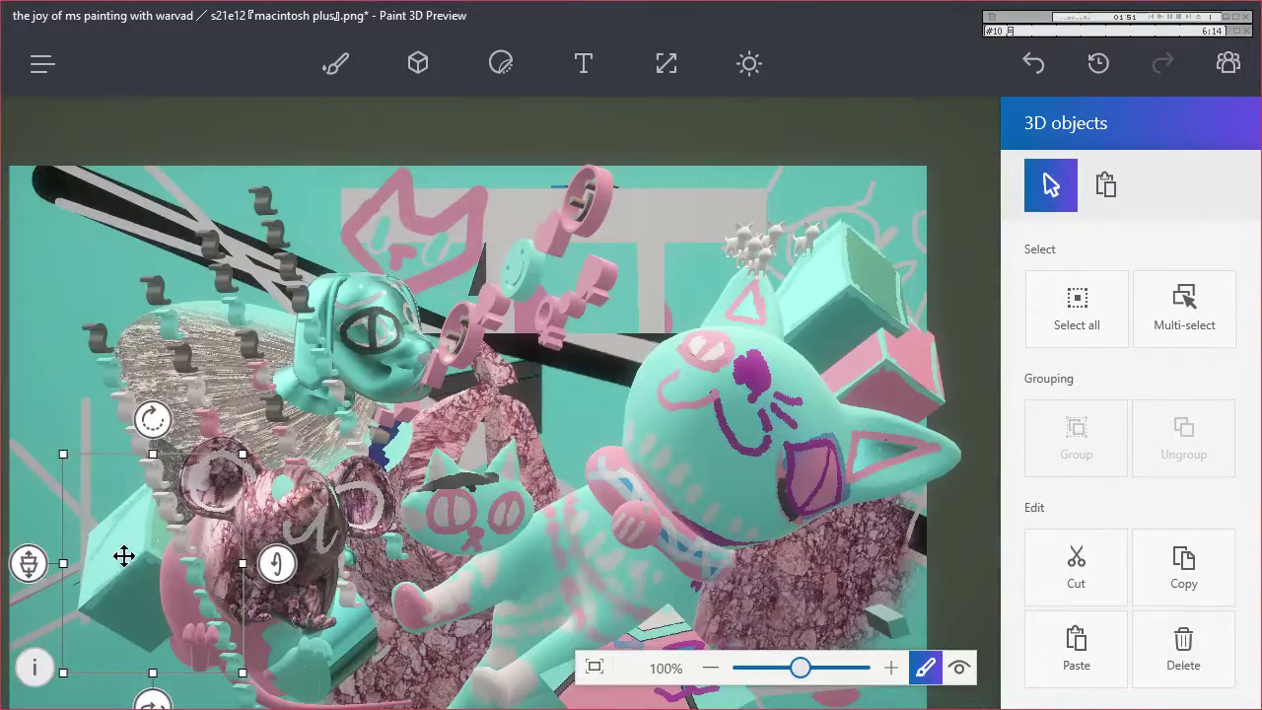
pyautogui.moveTo(273, 560)
pyautogui.mouseDown()
pyautogui.moveTo(263, 555)
pyautogui.moveTo(263, 622)
pyautogui.moveTo(262, 529)
pyautogui.moveTo(263, 555)
pyautogui.mouseUp()
pyautogui.moveTo(139, 697); pyautogui.dragTo(218, 686)
# Raise the upper turquoise cube to the canvas's upper corner above the pink cube and rotate it slightly.
pyautogui.click(865, 277)
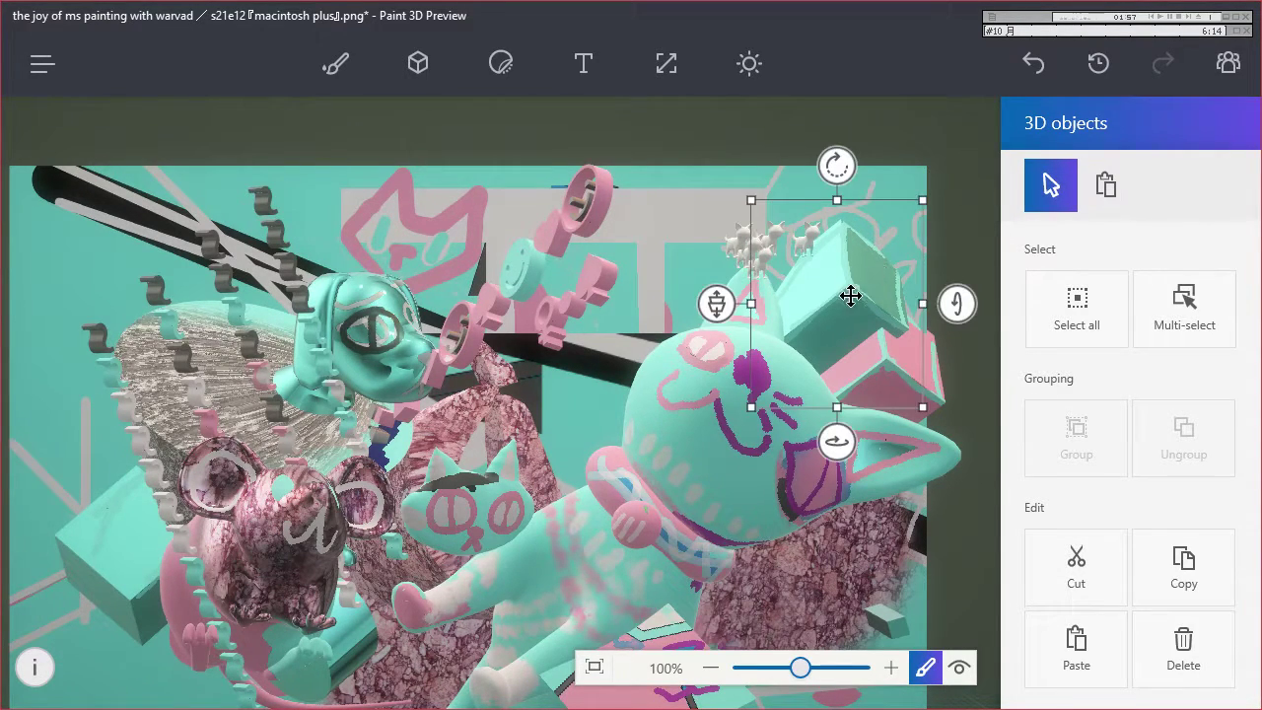
pyautogui.moveTo(865, 277); pyautogui.dragTo(895, 205)
pyautogui.moveTo(982, 223)
pyautogui.mouseDown()
pyautogui.moveTo(982, 268)
pyautogui.moveTo(982, 235)
pyautogui.mouseUp()
# Select the painted pink cat face near the canvas's upper edge and turn it into a 3D object.
pyautogui.click(559, 450)
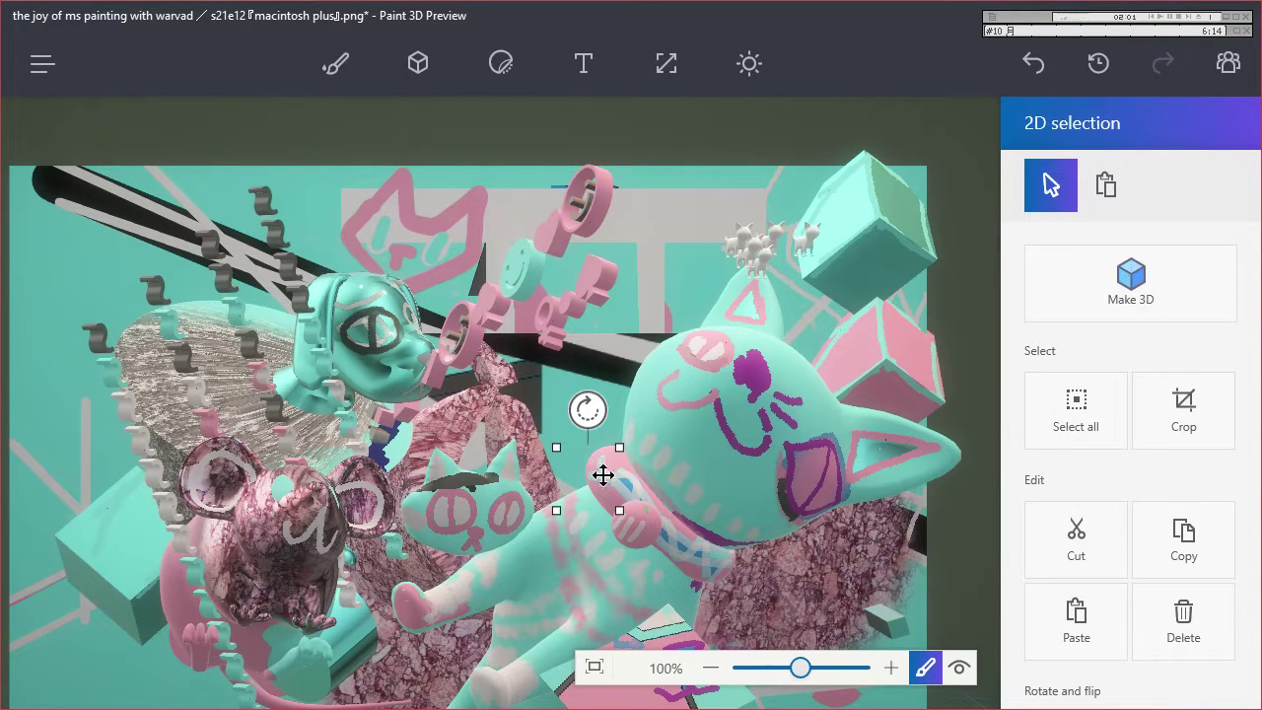
pyautogui.moveTo(559, 446)
pyautogui.mouseDown()
pyautogui.moveTo(622, 334)
pyautogui.moveTo(603, 281)
pyautogui.moveTo(607, 348)
pyautogui.mouseUp()
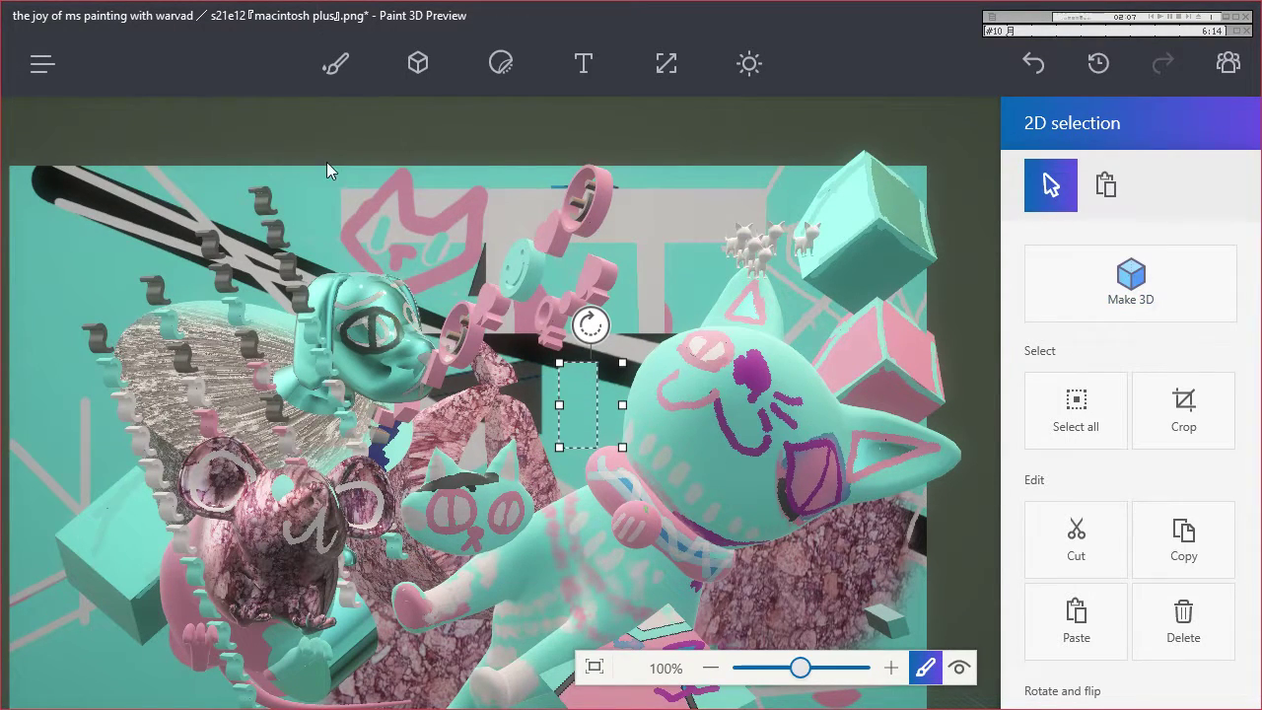
pyautogui.moveTo(329, 166); pyautogui.dragTo(494, 307)
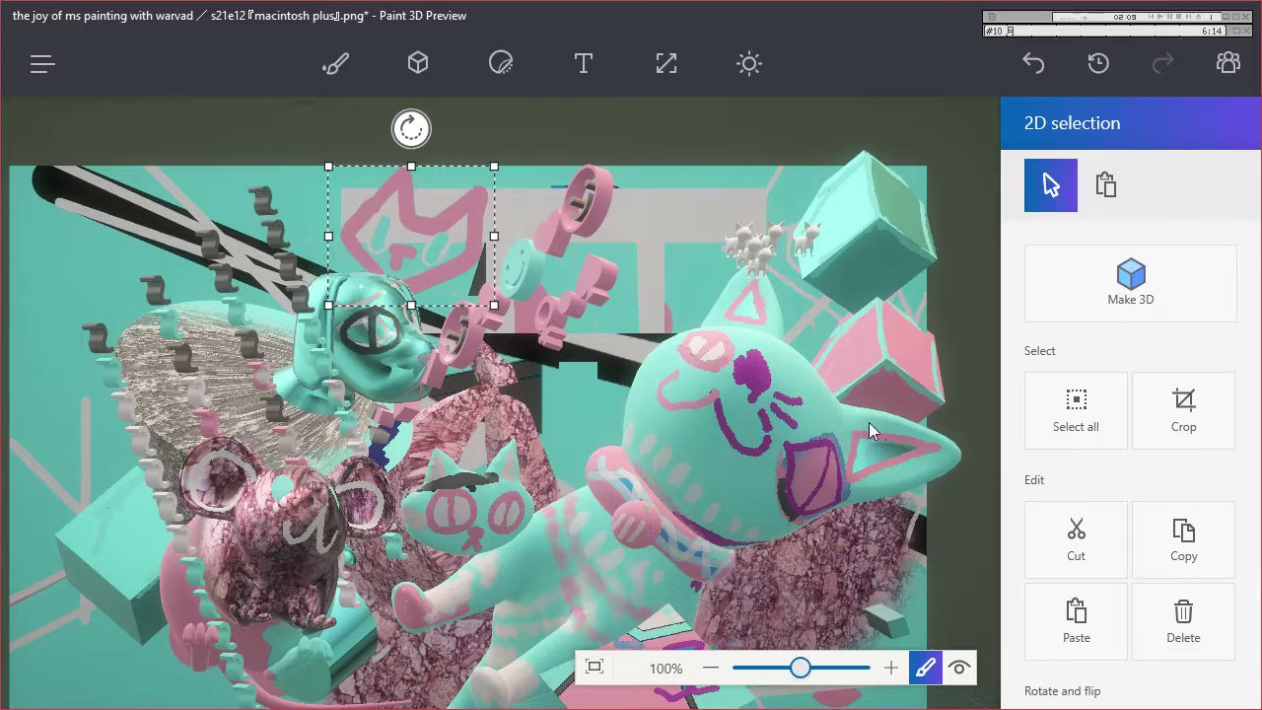
pyautogui.click(1131, 286)
# Rotate the 3D cat-face panel at an angle, adjust its depth and place it above the turquoise dog's head.
pyautogui.moveTo(456, 250); pyautogui.dragTo(455, 324)
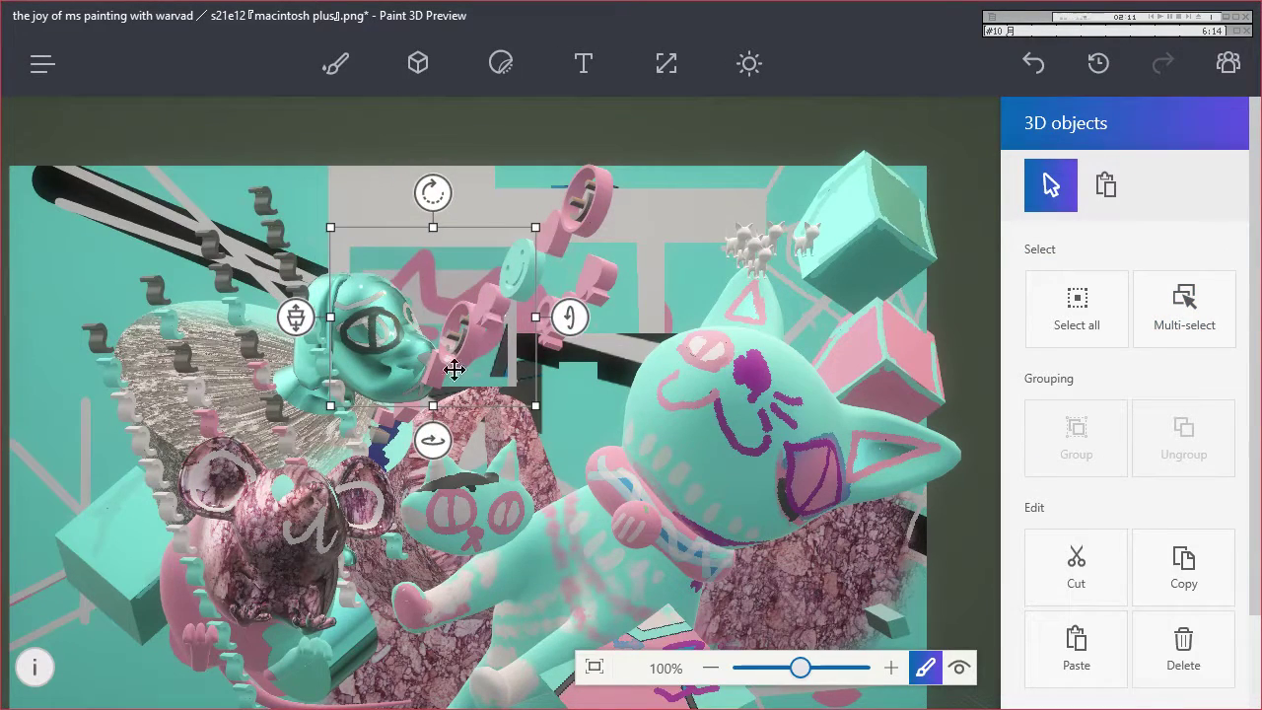
pyautogui.moveTo(422, 434); pyautogui.dragTo(501, 441)
pyautogui.moveTo(468, 341); pyautogui.dragTo(104, 451)
pyautogui.moveTo(135, 290)
pyautogui.mouseDown()
pyautogui.moveTo(197, 312)
pyautogui.moveTo(124, 293)
pyautogui.moveTo(135, 293)
pyautogui.mouseUp()
pyautogui.moveTo(135, 562); pyautogui.dragTo(42, 572)
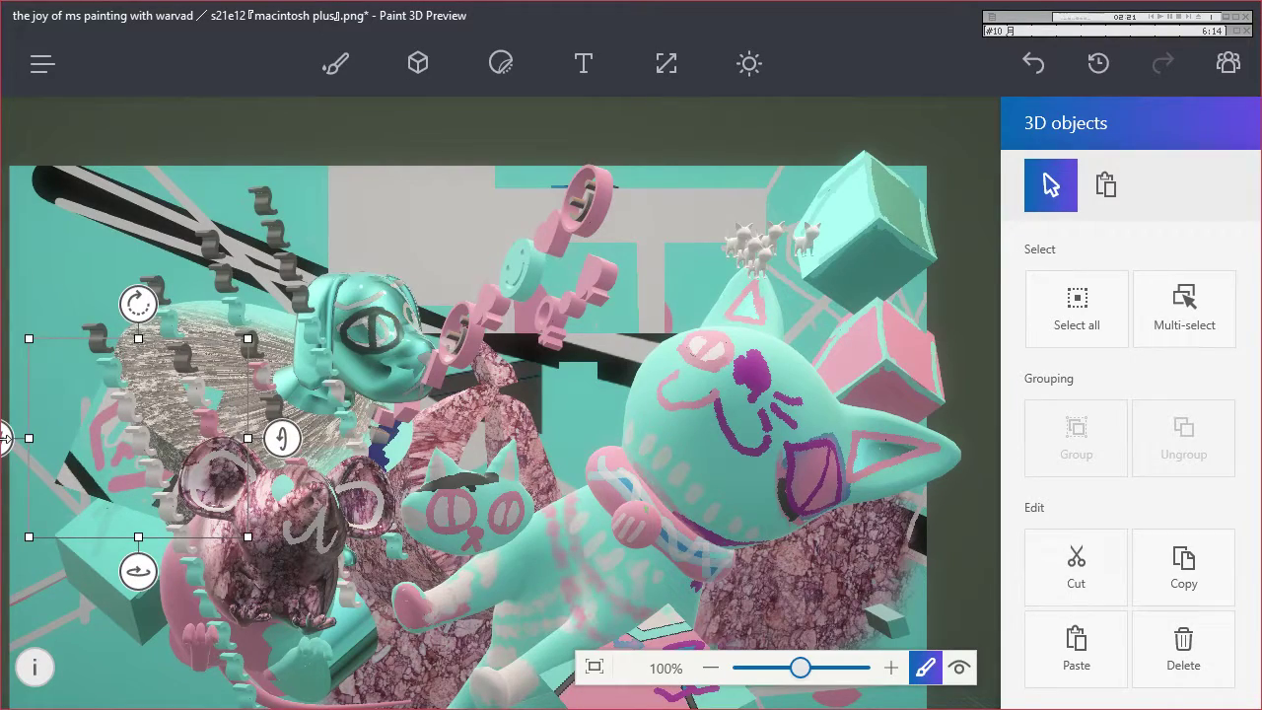
pyautogui.moveTo(30, 437); pyautogui.dragTo(109, 611)
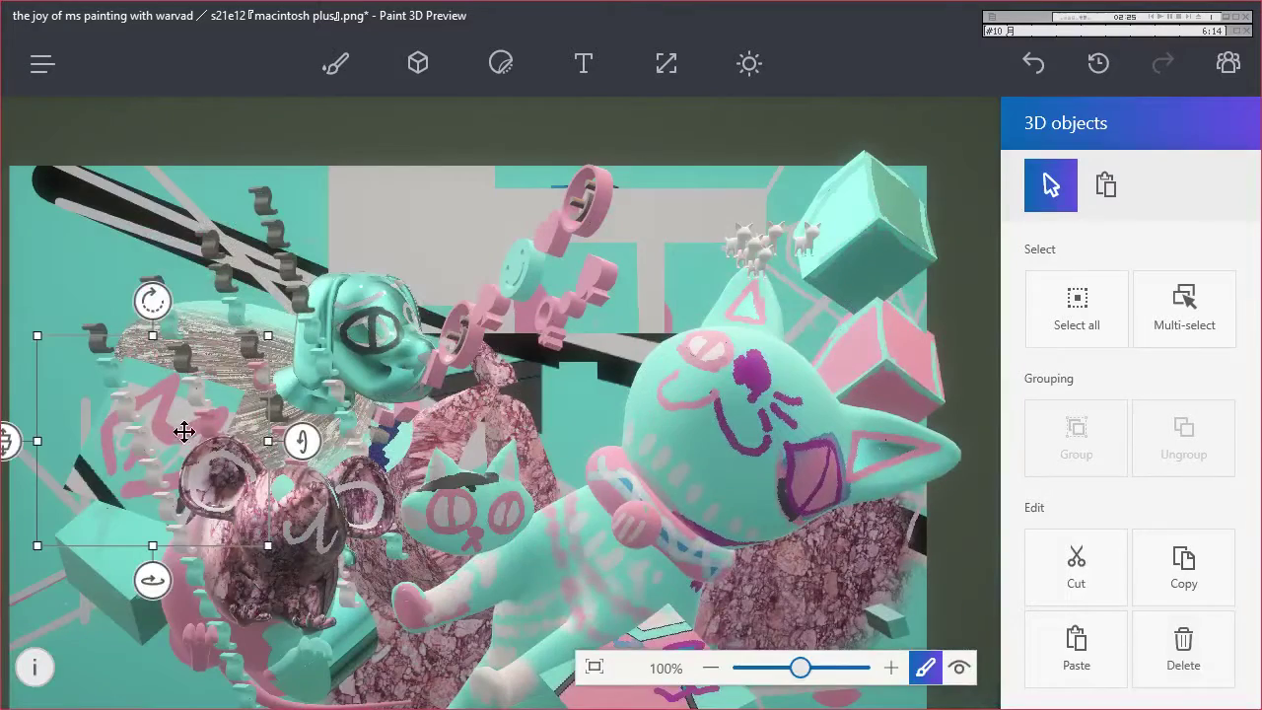
pyautogui.moveTo(152, 575); pyautogui.dragTo(256, 582)
pyautogui.moveTo(263, 531); pyautogui.dragTo(443, 246)
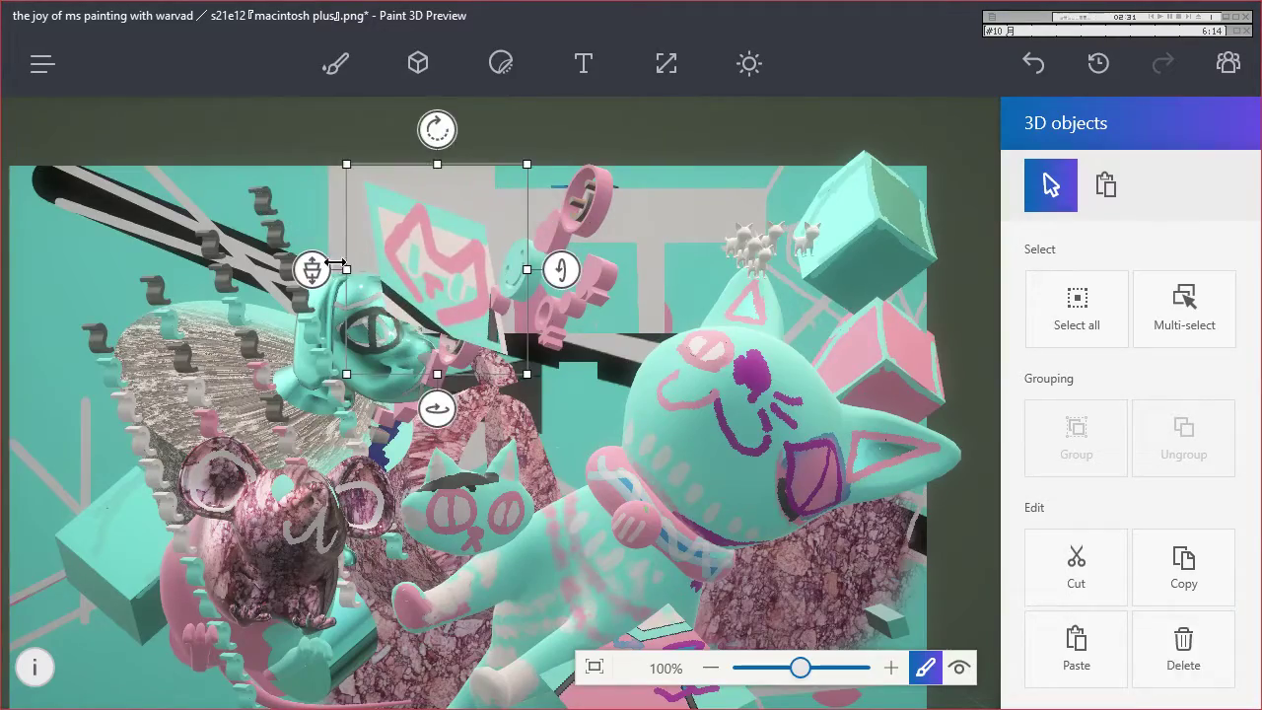
pyautogui.moveTo(313, 268); pyautogui.dragTo(327, 437)
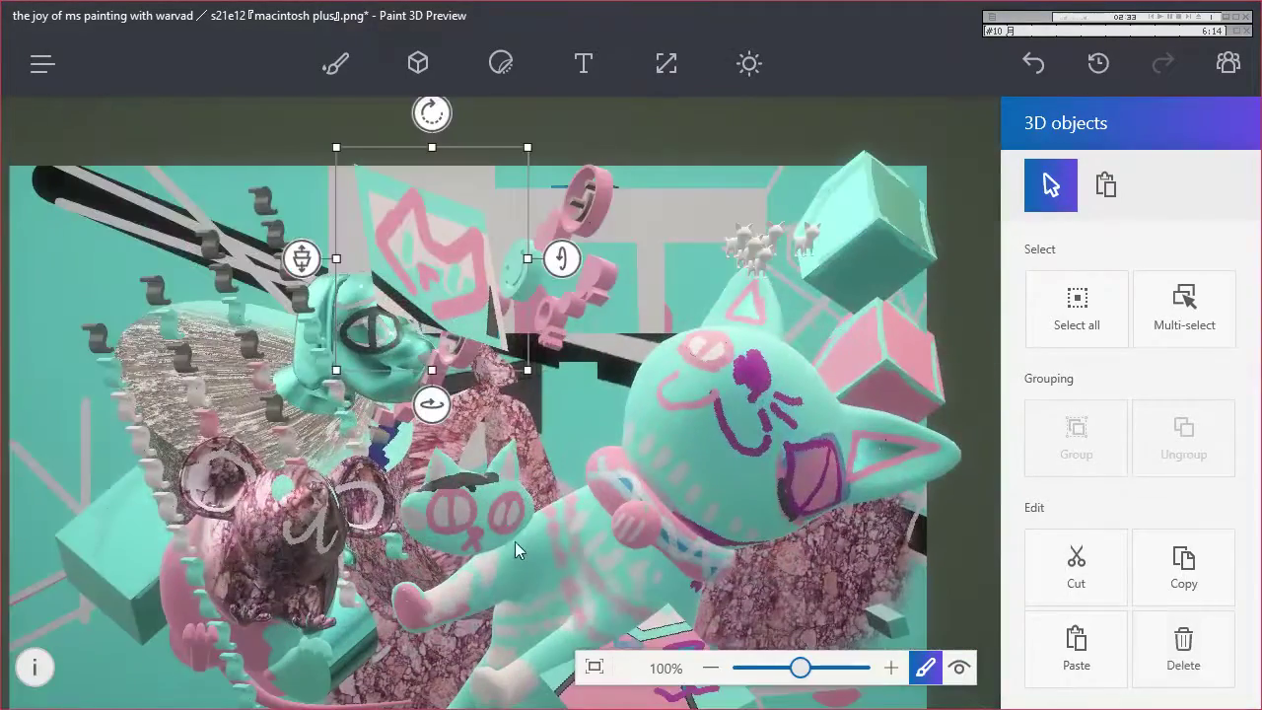
# Examine the depth arrangement of the collage objects in the 3D view, from different angles and zoom levels.
pyautogui.click(958, 667)
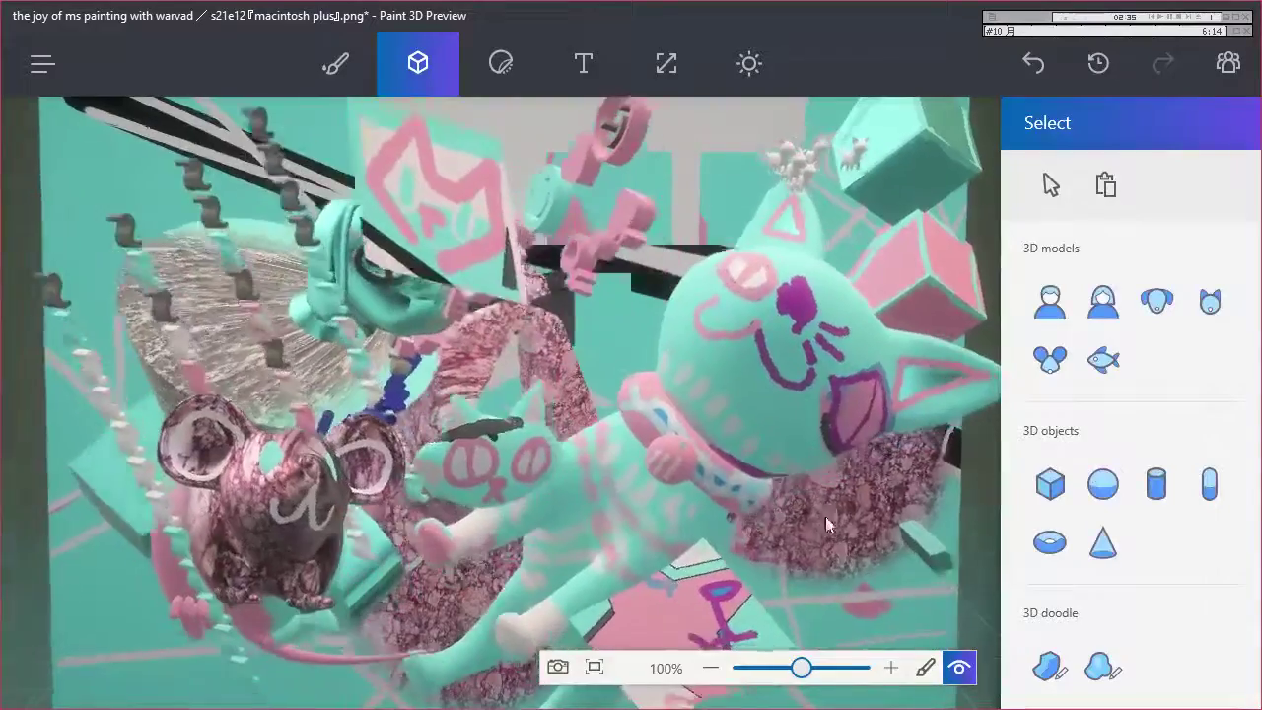
pyautogui.moveTo(825, 516)
pyautogui.mouseDown()
pyautogui.moveTo(755, 507)
pyautogui.moveTo(697, 563)
pyautogui.moveTo(710, 680)
pyautogui.moveTo(787, 566)
pyautogui.moveTo(799, 479)
pyautogui.moveTo(808, 515)
pyautogui.moveTo(845, 504)
pyautogui.moveTo(861, 525)
pyautogui.mouseUp()
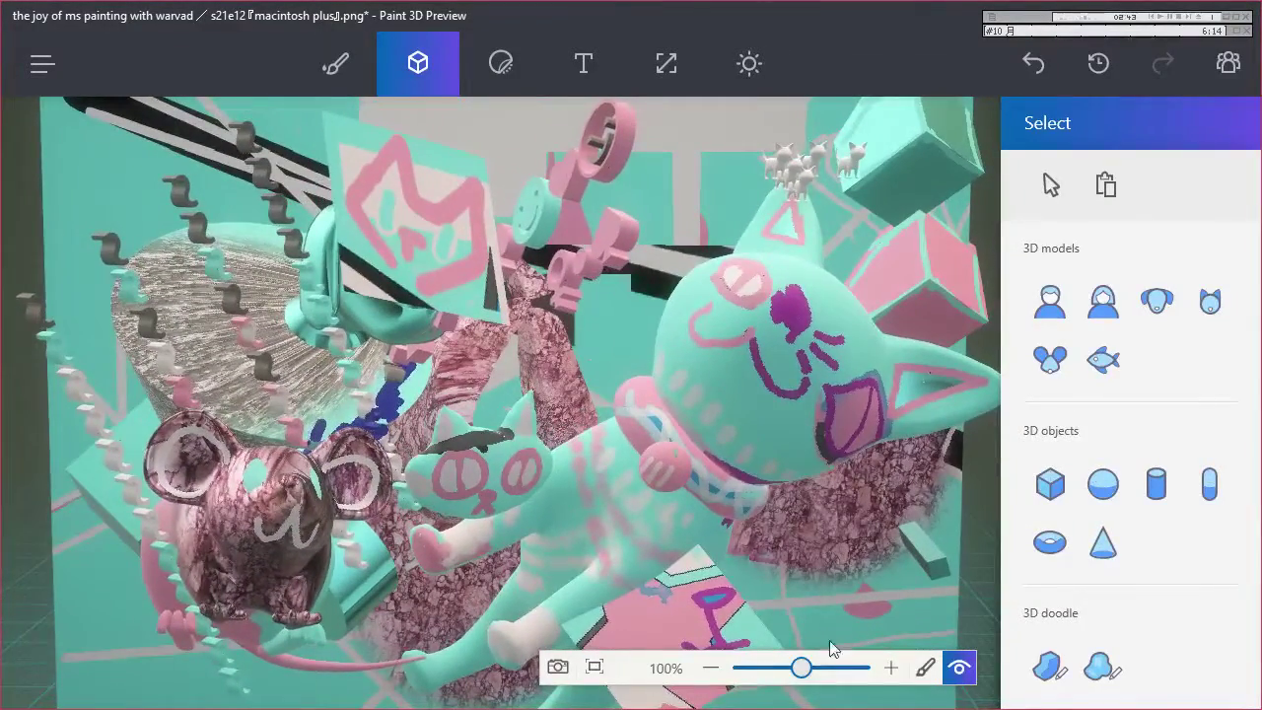
pyautogui.click(806, 669)
pyautogui.moveTo(930, 495)
pyautogui.mouseDown()
pyautogui.moveTo(929, 599)
pyautogui.moveTo(801, 706)
pyautogui.moveTo(732, 709)
pyautogui.moveTo(917, 557)
pyautogui.moveTo(881, 657)
pyautogui.mouseUp()
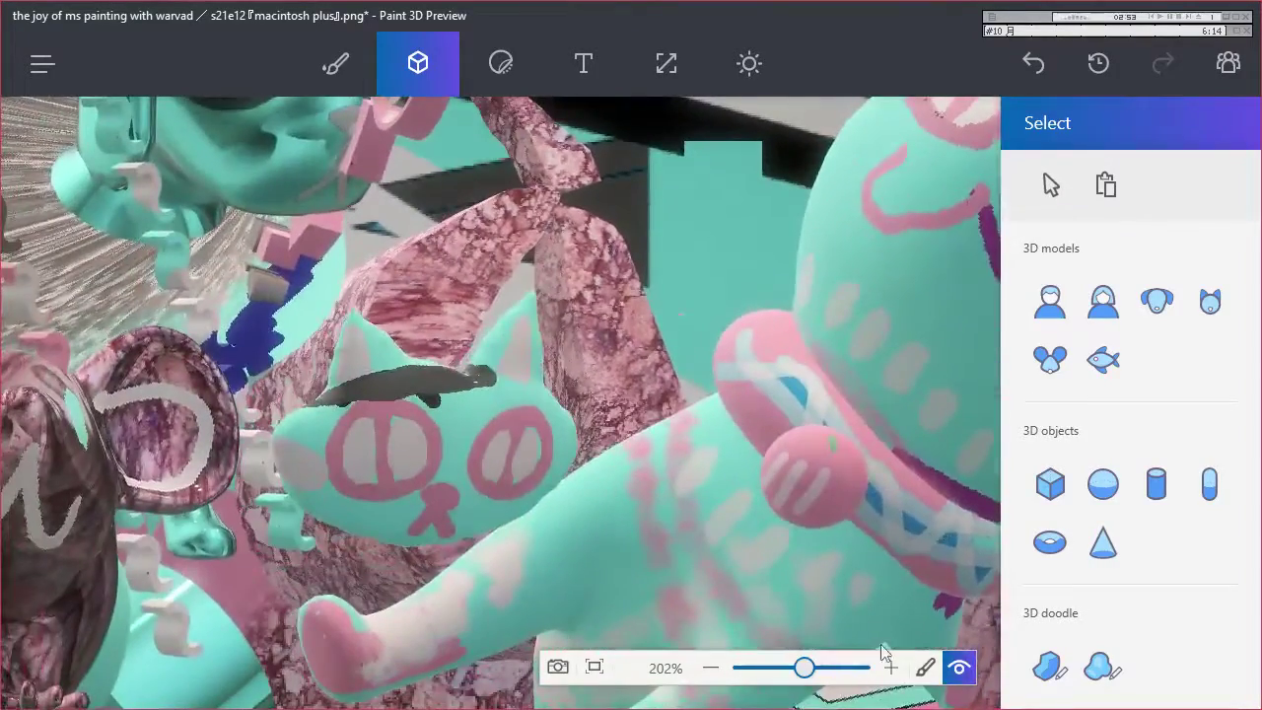
pyautogui.scroll(-5, 806, 668)
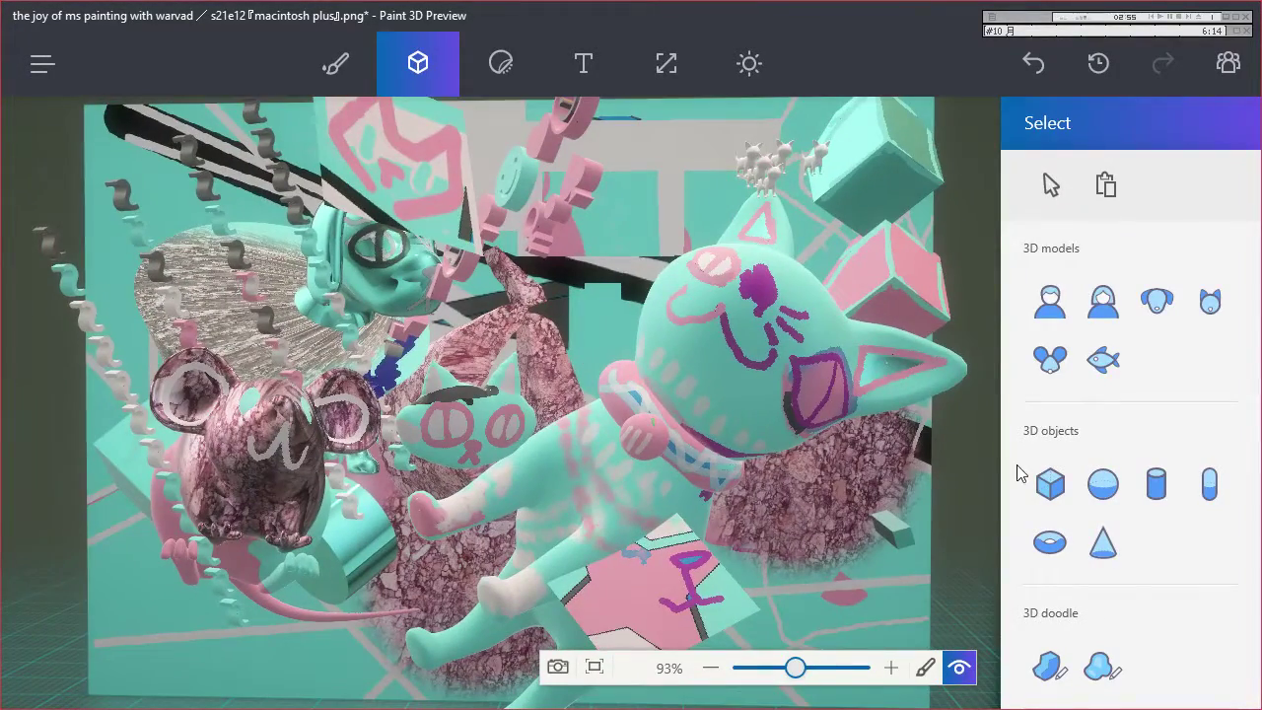
pyautogui.click(1101, 668)
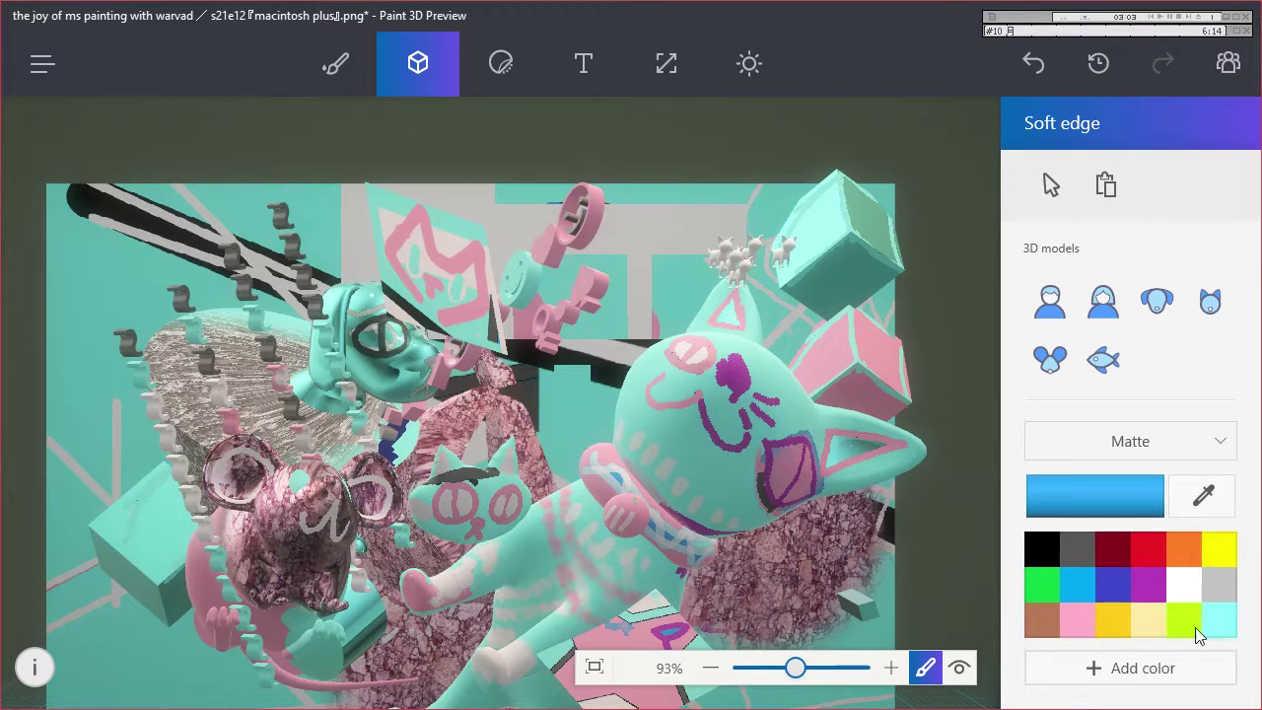
pyautogui.click(333, 69)
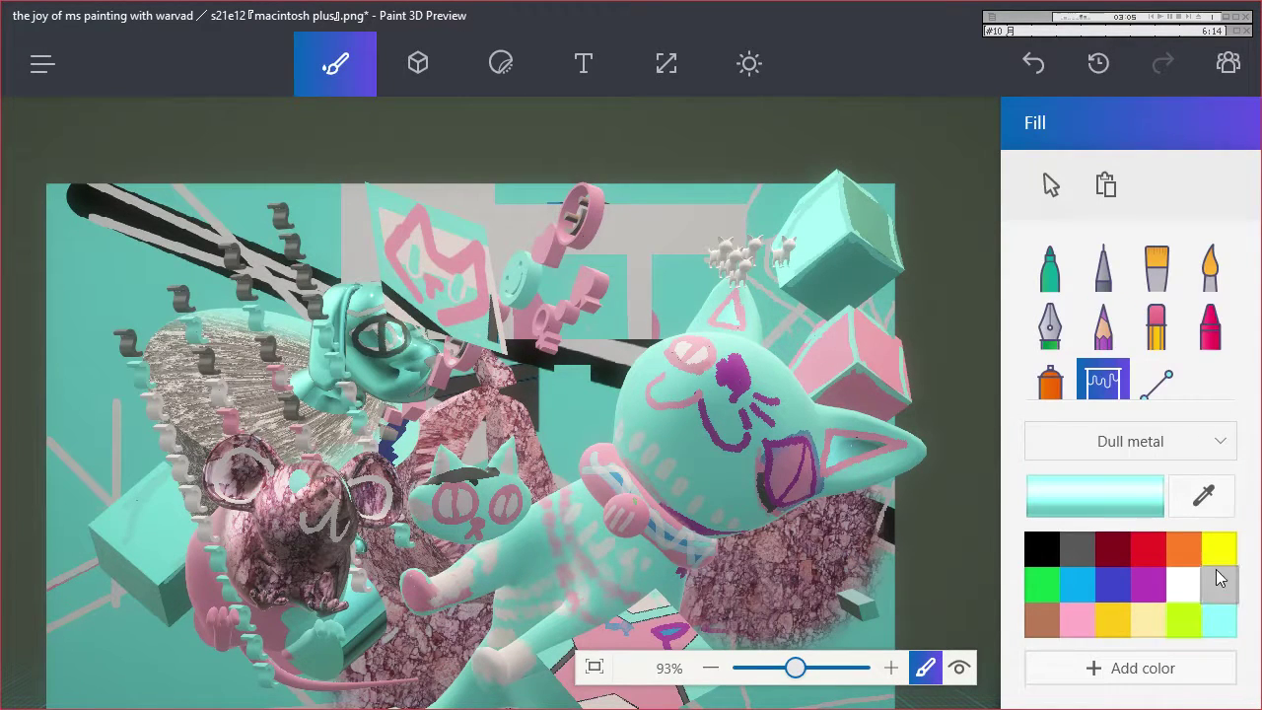
pyautogui.click(412, 67)
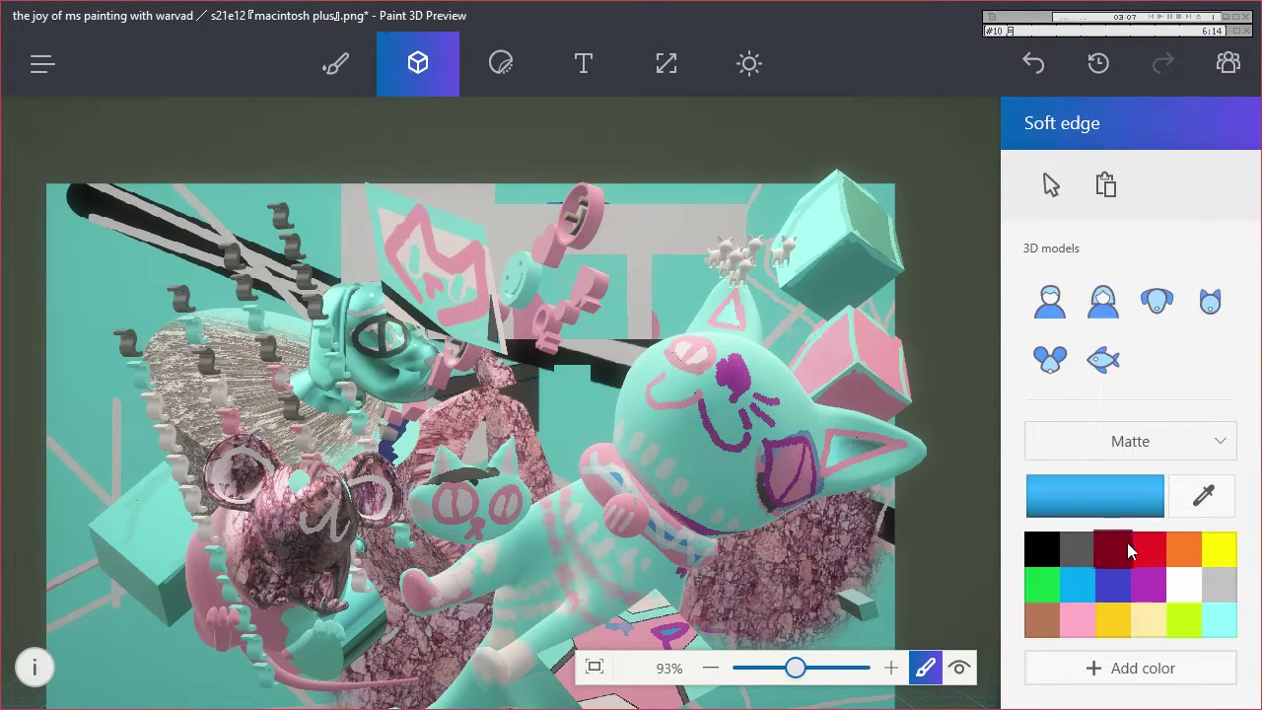
pyautogui.click(488, 73)
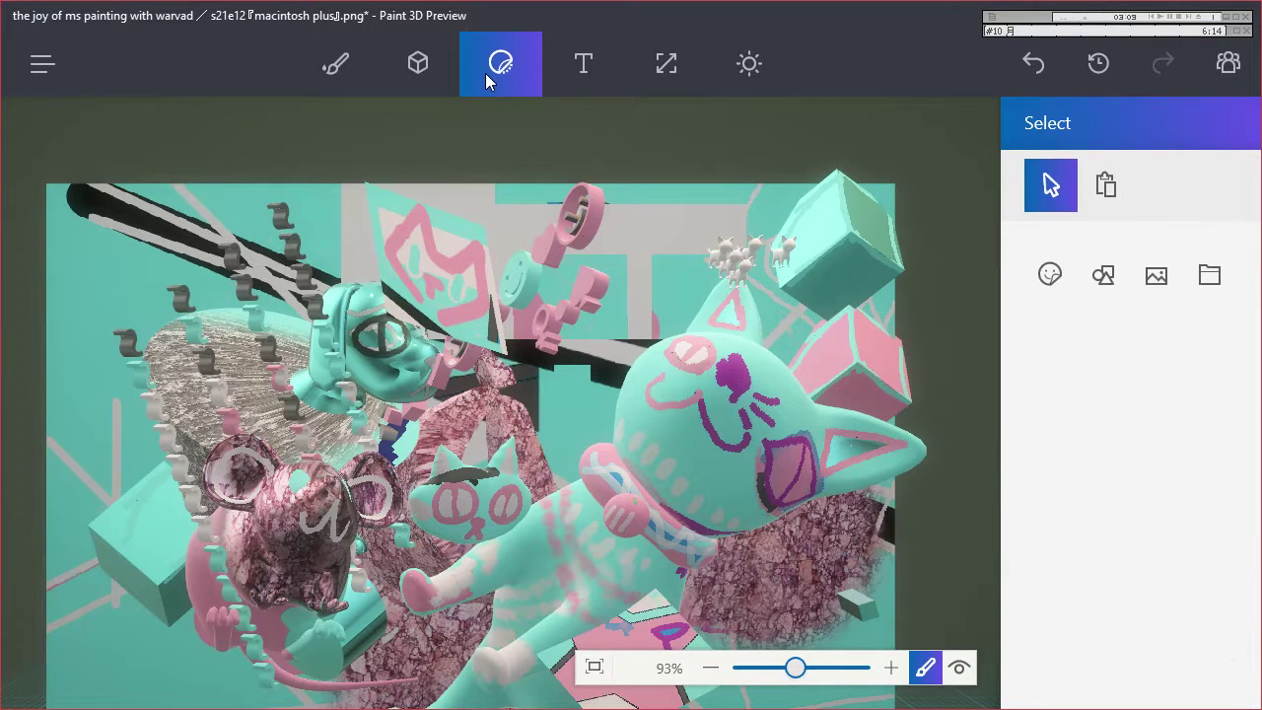
pyautogui.click(582, 77)
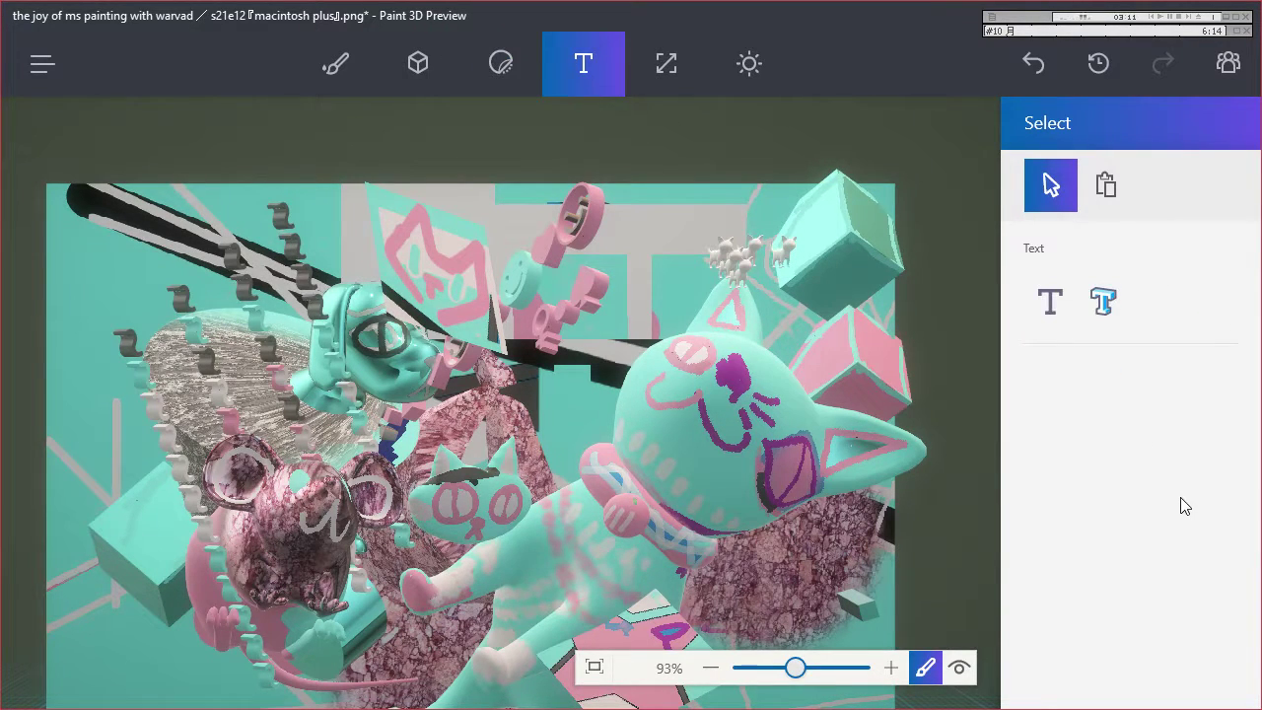
# Try the Honey, Spruce and Stratus light filters on the scene, viewing the collage in 3D.
pyautogui.click(745, 67)
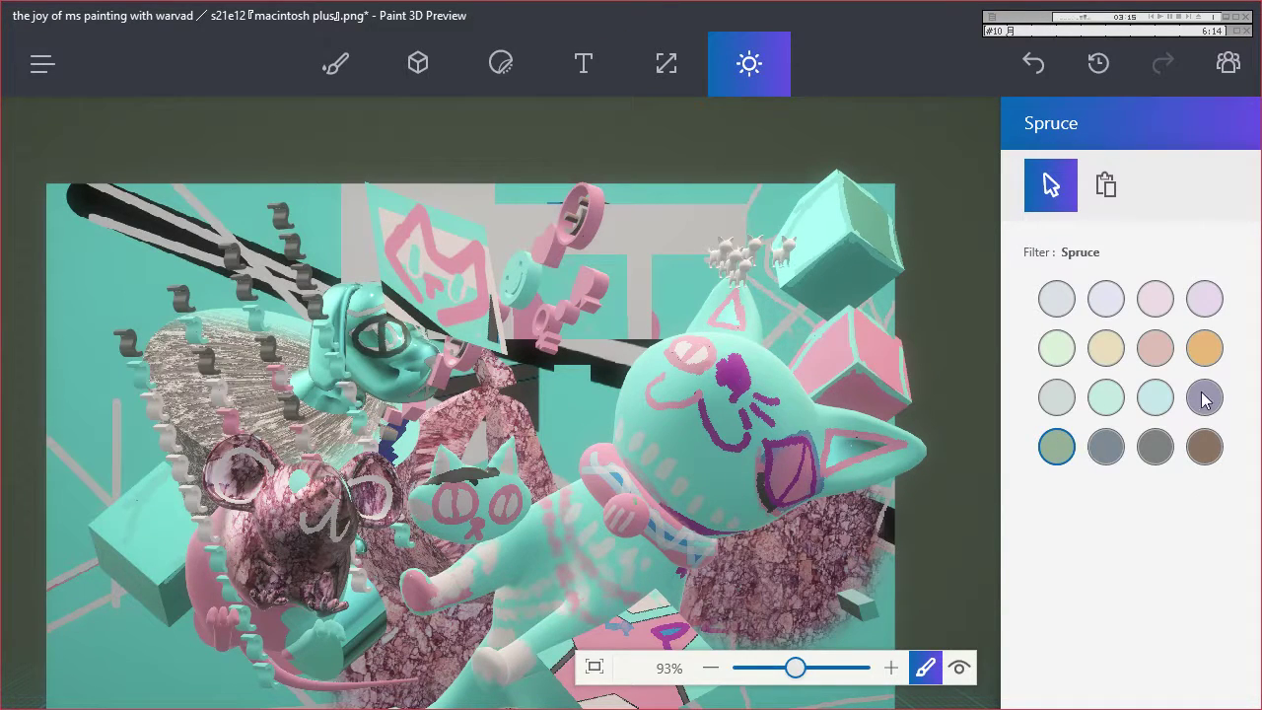
pyautogui.click(1199, 360)
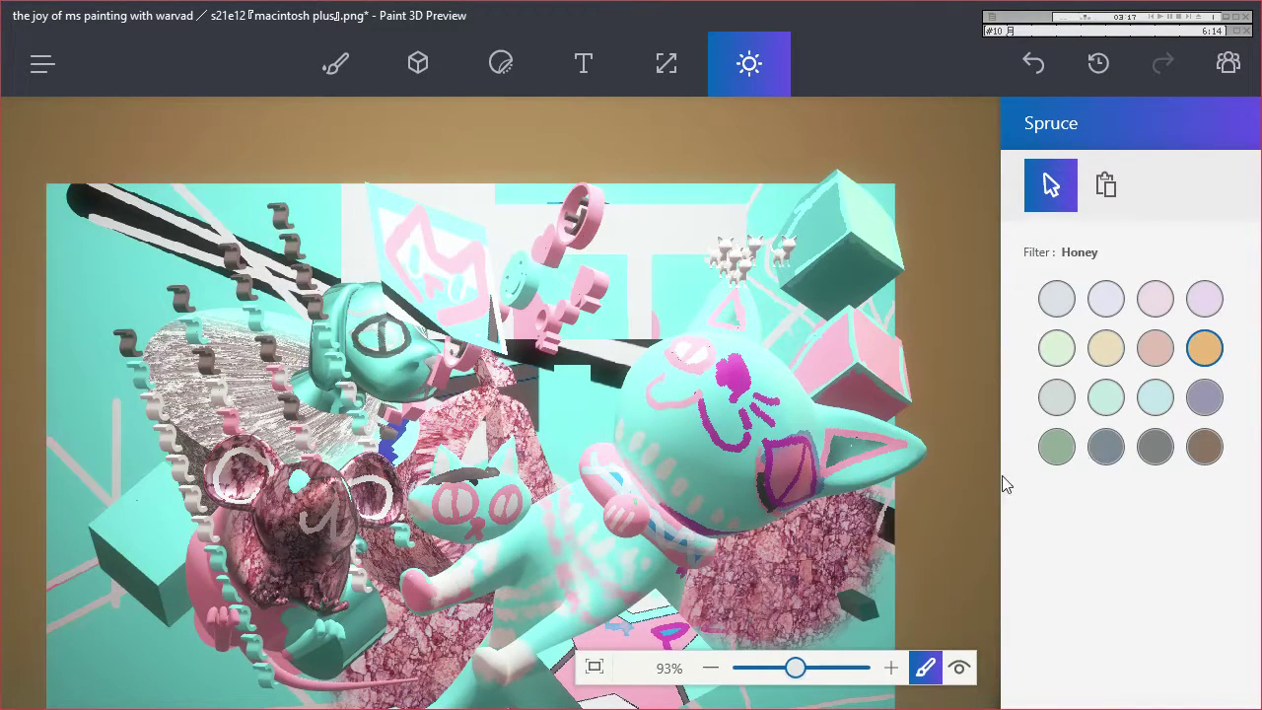
pyautogui.moveTo(801, 523); pyautogui.dragTo(864, 575)
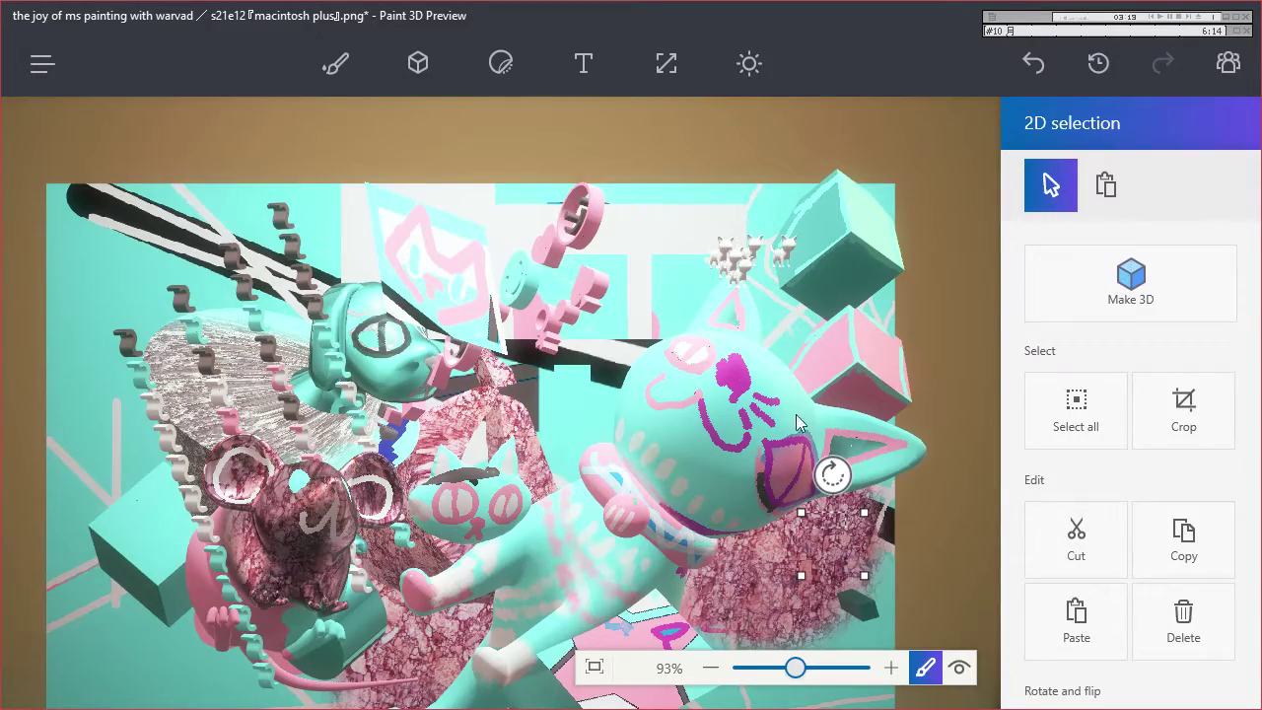
pyautogui.click(958, 668)
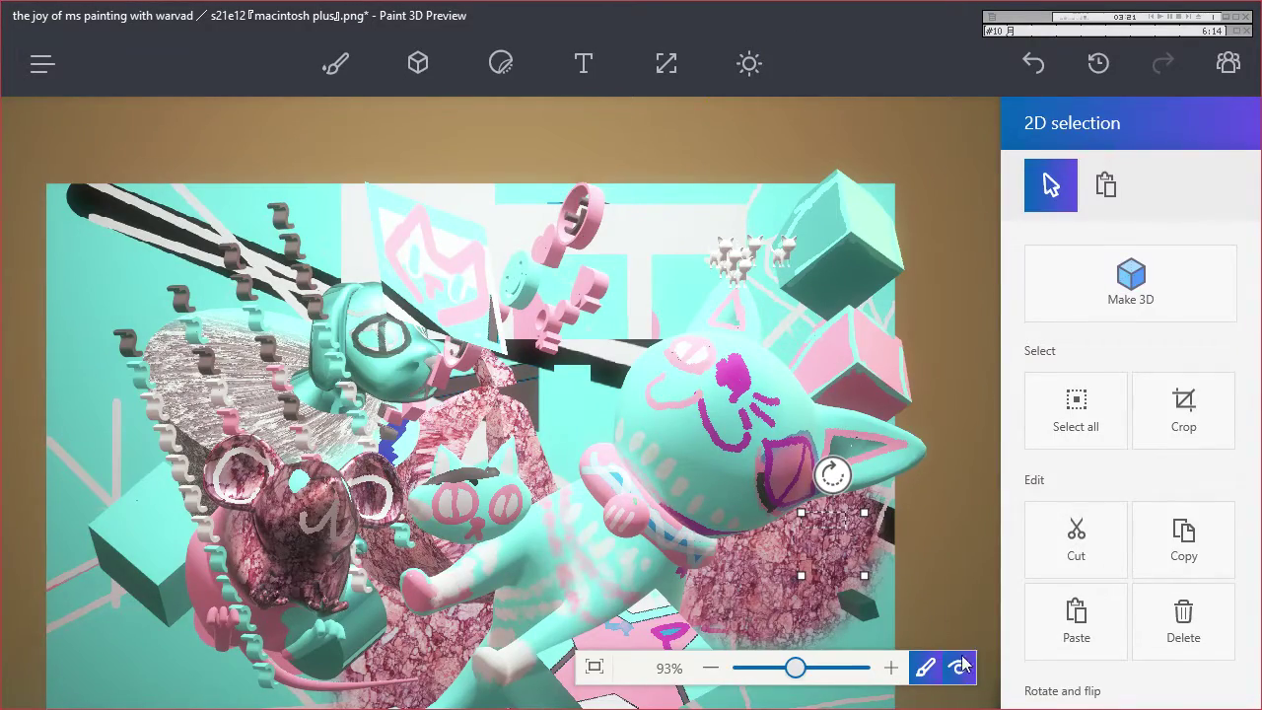
pyautogui.moveTo(744, 542); pyautogui.dragTo(838, 513)
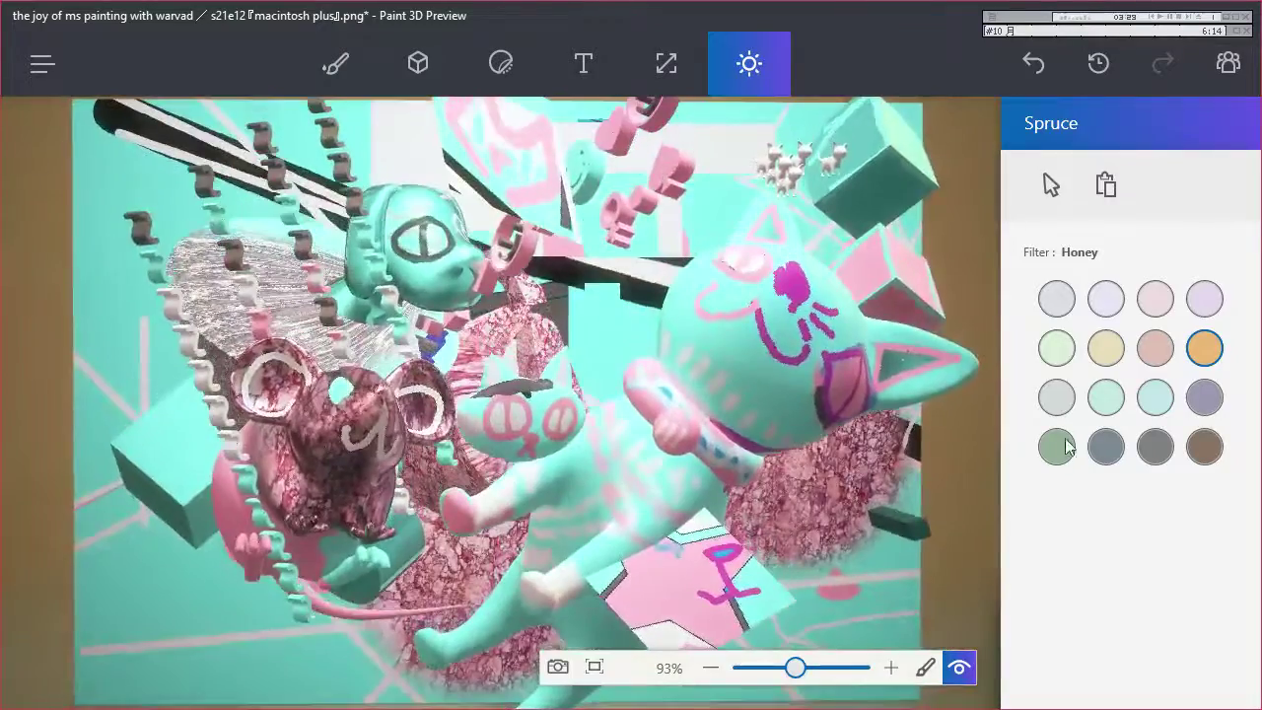
pyautogui.click(1056, 447)
pyautogui.click(1155, 449)
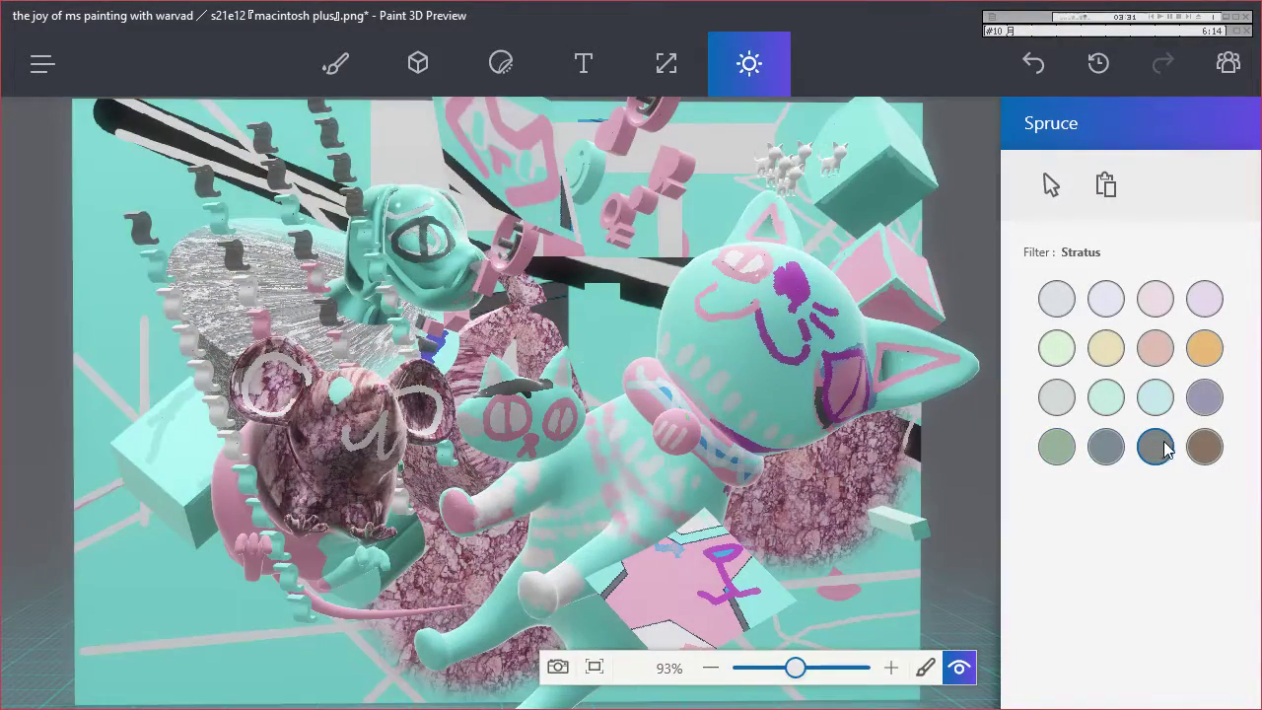
# Compare the Clay and Spruce light filters on the scene from different angles and apply Clay.
pyautogui.click(1189, 456)
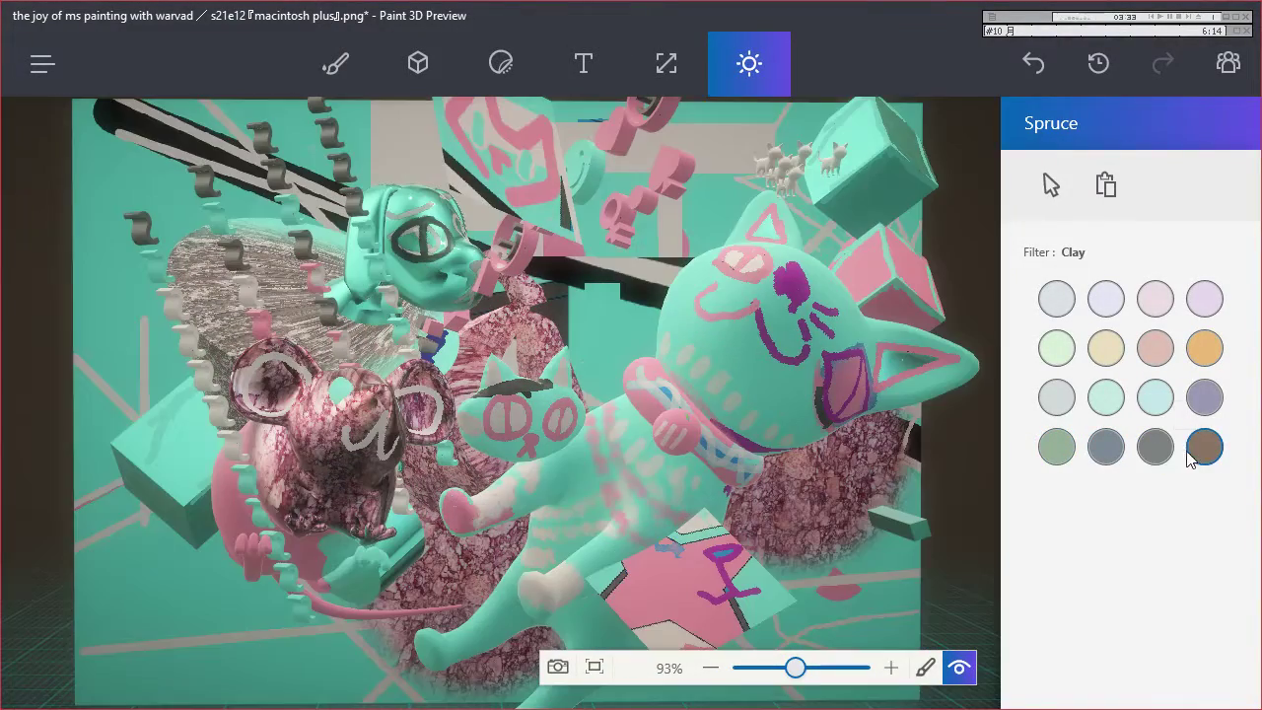
pyautogui.moveTo(901, 492); pyautogui.dragTo(875, 504)
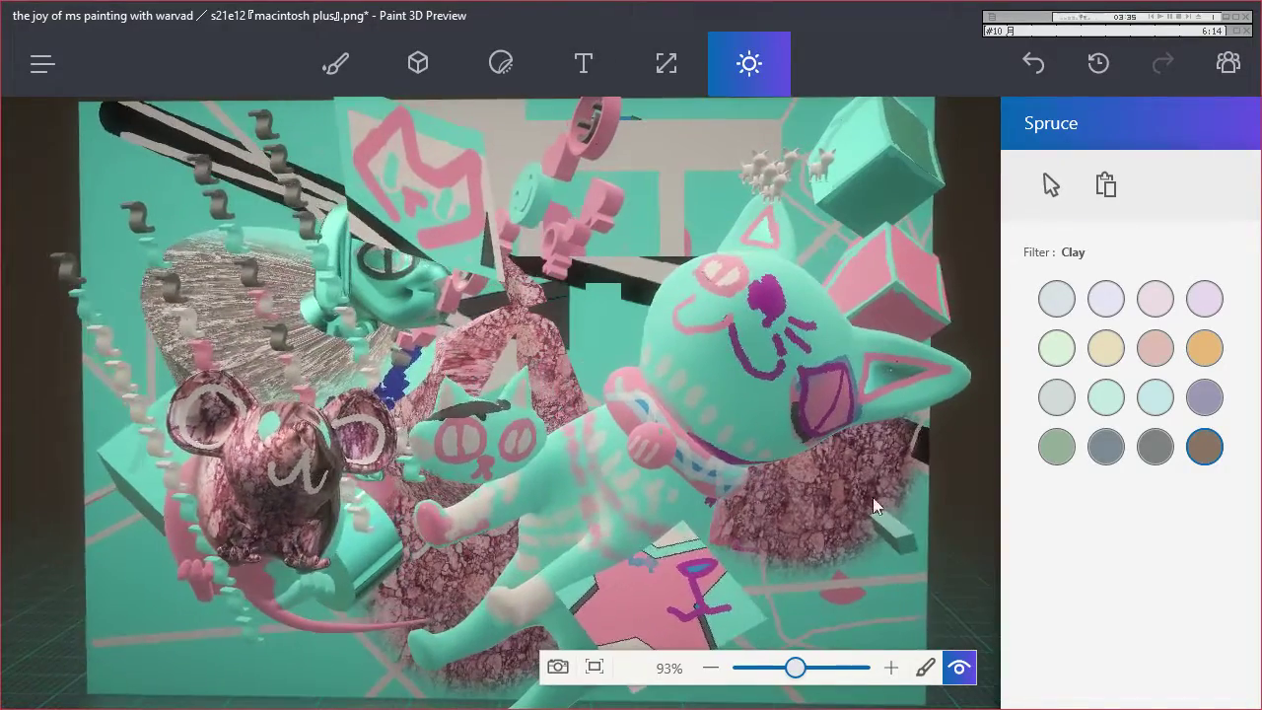
pyautogui.click(1056, 448)
pyautogui.click(1195, 455)
pyautogui.click(1057, 453)
pyautogui.moveTo(867, 472); pyautogui.dragTo(808, 471)
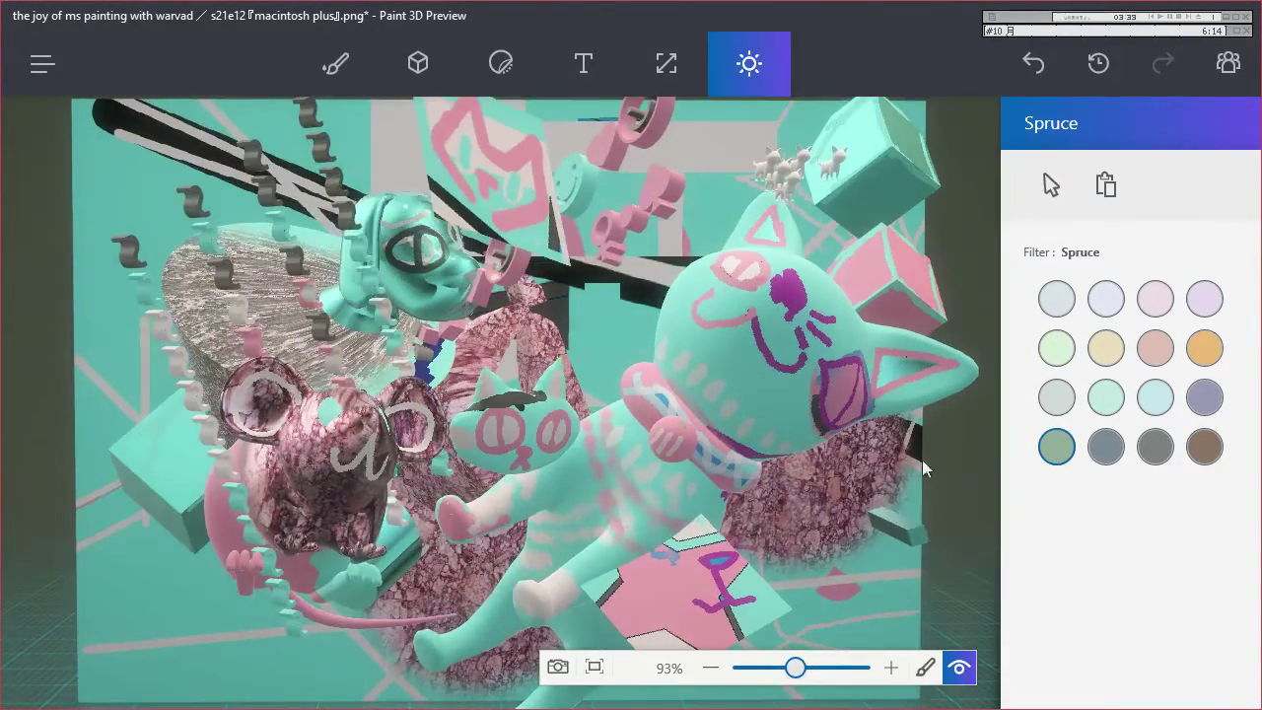
pyautogui.click(1207, 451)
# Inspect the Clay-filtered collage in the 3D view, up close around the small cat head and as a whole.
pyautogui.moveTo(830, 515); pyautogui.dragTo(808, 671)
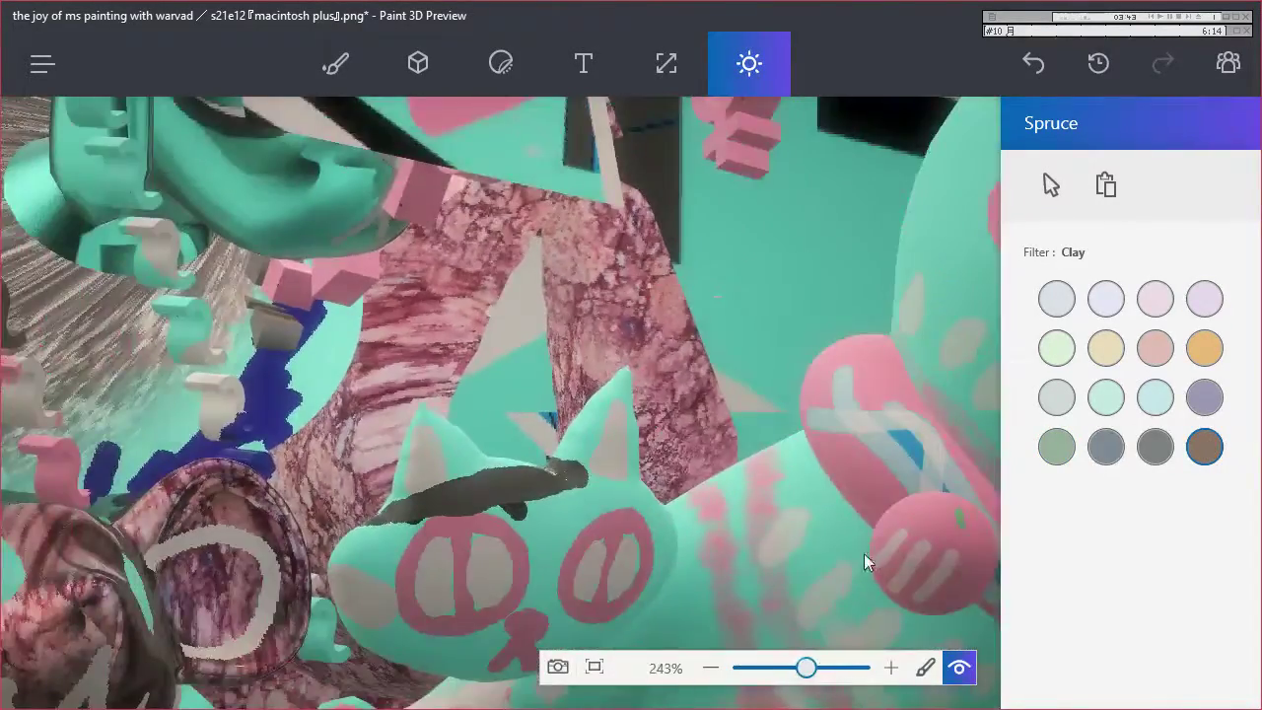
pyautogui.moveTo(864, 553); pyautogui.dragTo(1017, 505)
pyautogui.moveTo(806, 668)
pyautogui.mouseDown()
pyautogui.moveTo(867, 678)
pyautogui.moveTo(775, 670)
pyautogui.moveTo(797, 671)
pyautogui.mouseUp()
pyautogui.moveTo(784, 592); pyautogui.dragTo(637, 506)
pyautogui.click(335, 63)
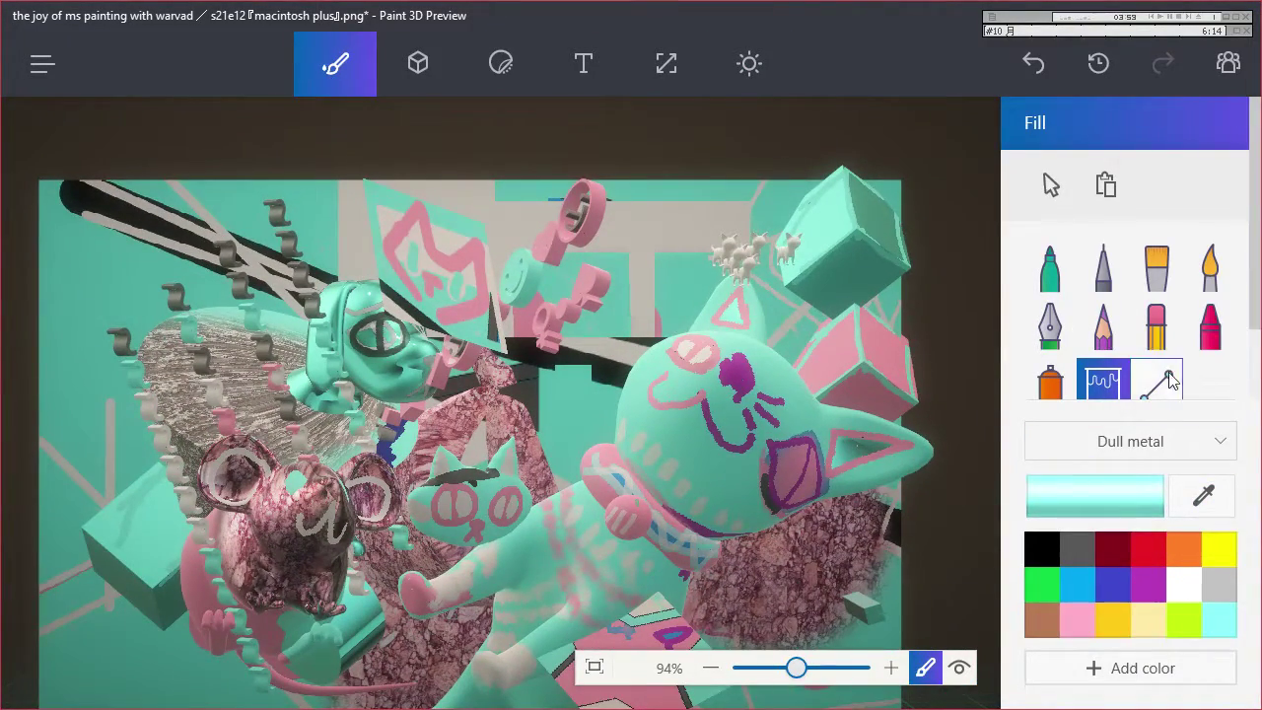
pyautogui.scroll(-2, 1253, 325)
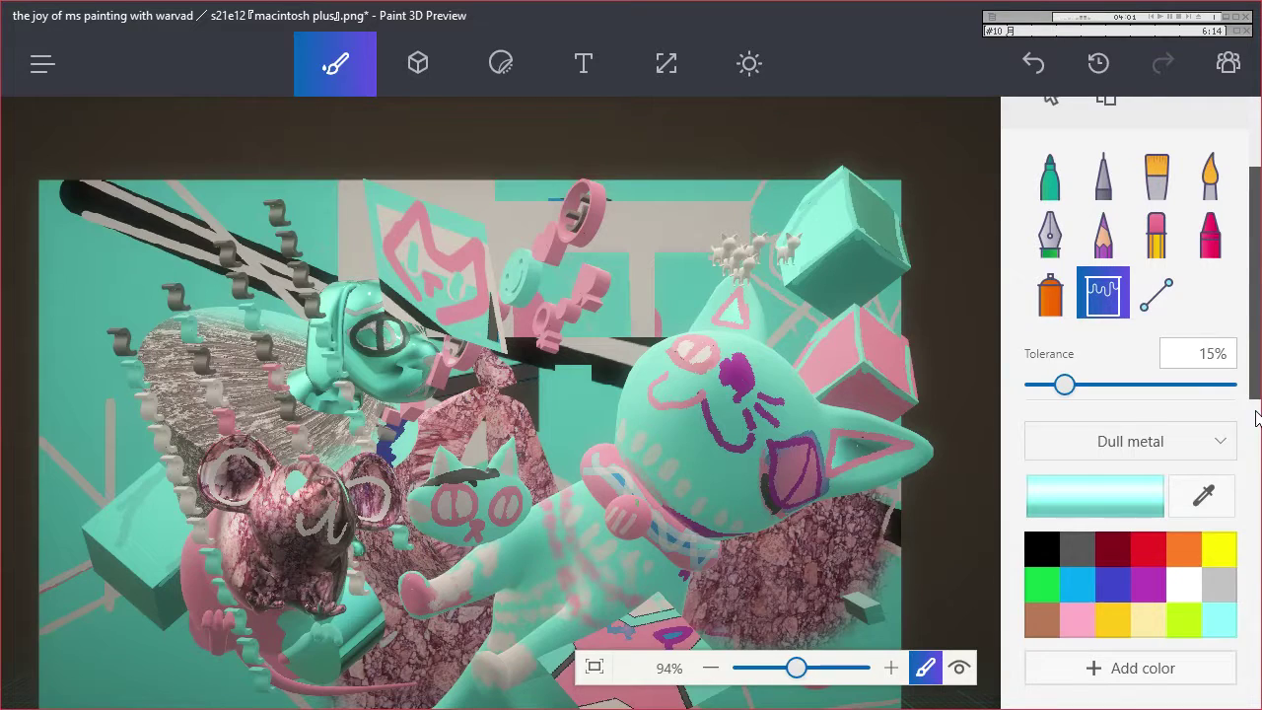
pyautogui.scroll(2, 1255, 418)
pyautogui.scroll(-1, 1165, 352)
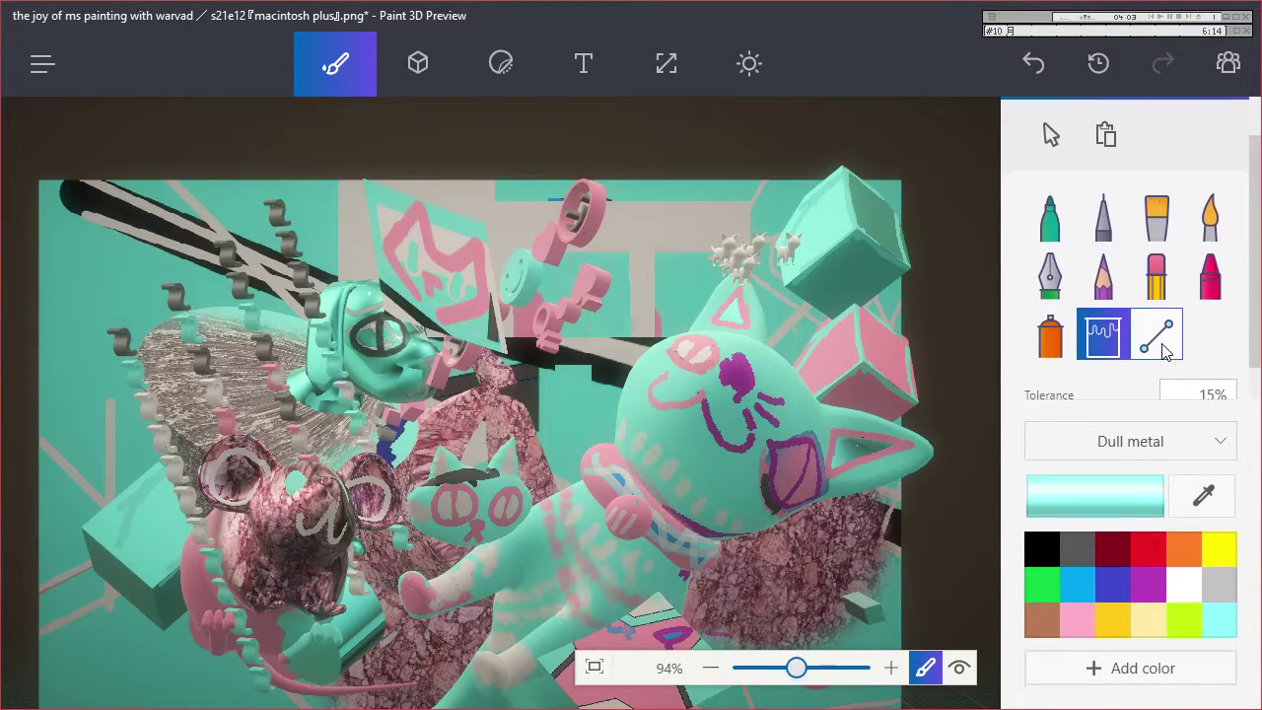
# Draw a soft-edge 3D doodle of a sitting cat with pointed ears at the left of the canvas, in matte blue.
pyautogui.click(1161, 337)
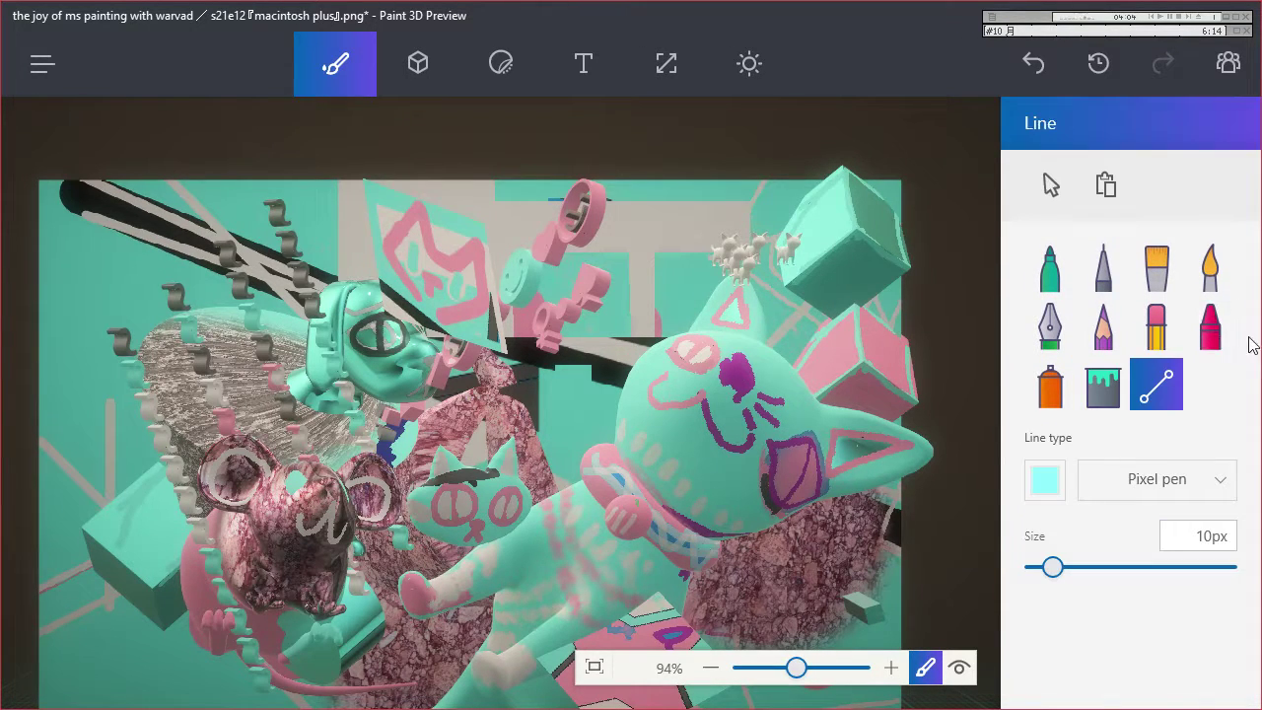
pyautogui.click(410, 68)
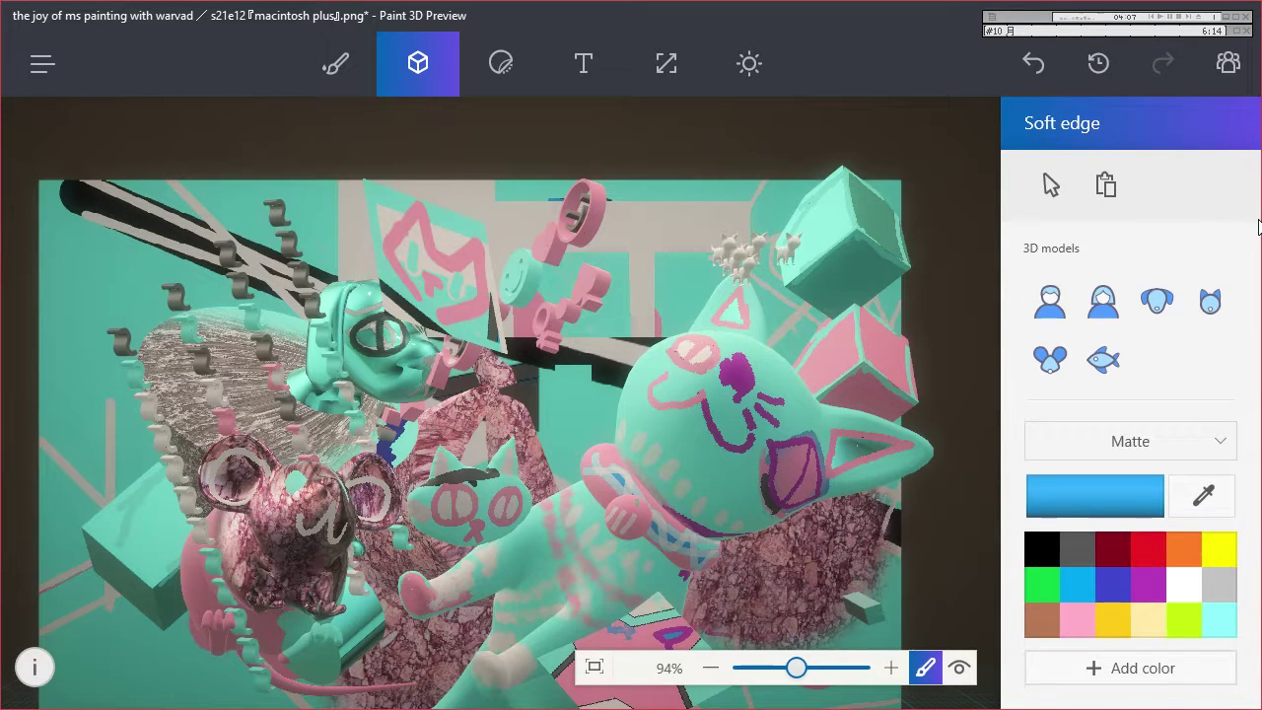
pyautogui.scroll(-1, 1254, 304)
pyautogui.scroll(-3, 1250, 366)
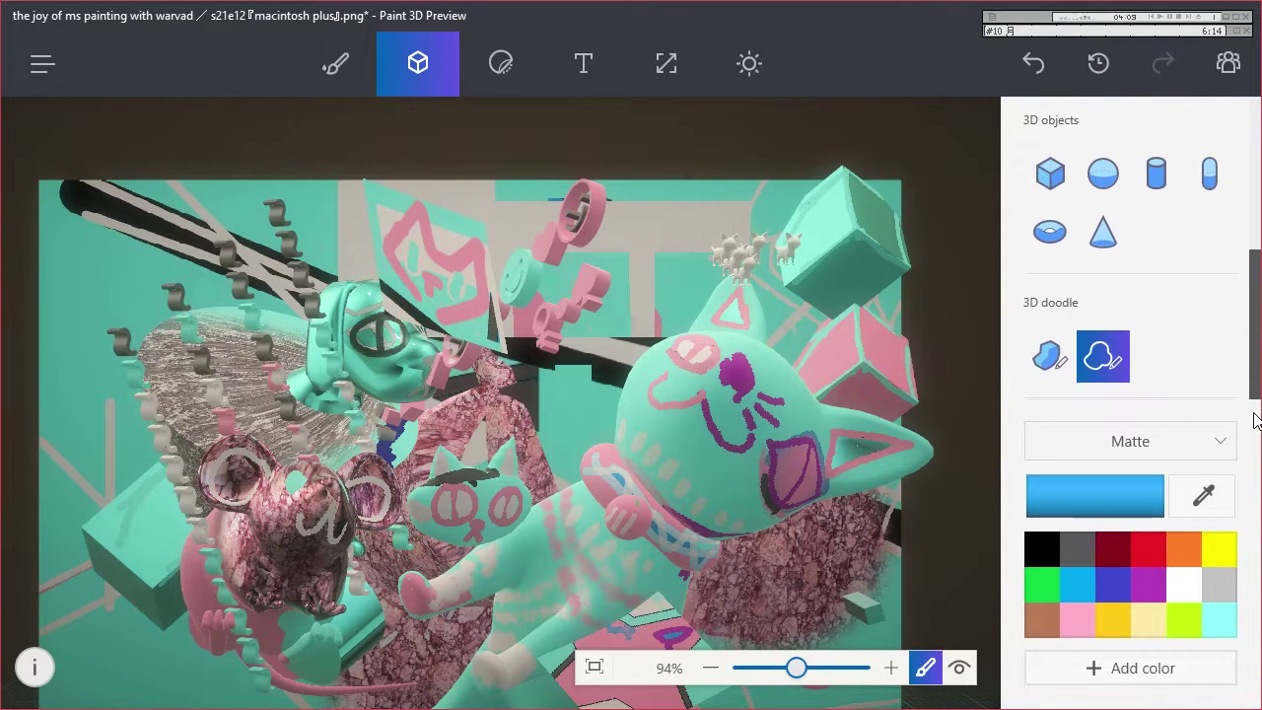
pyautogui.click(1218, 444)
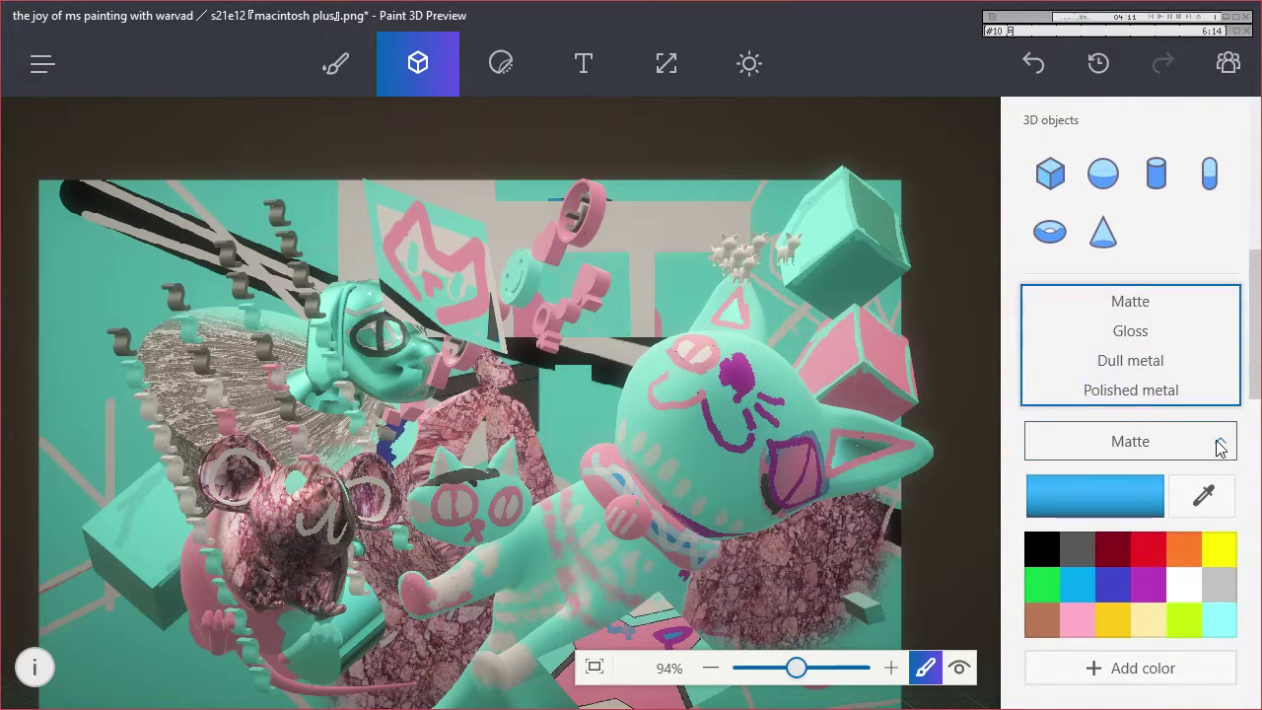
pyautogui.click(1220, 441)
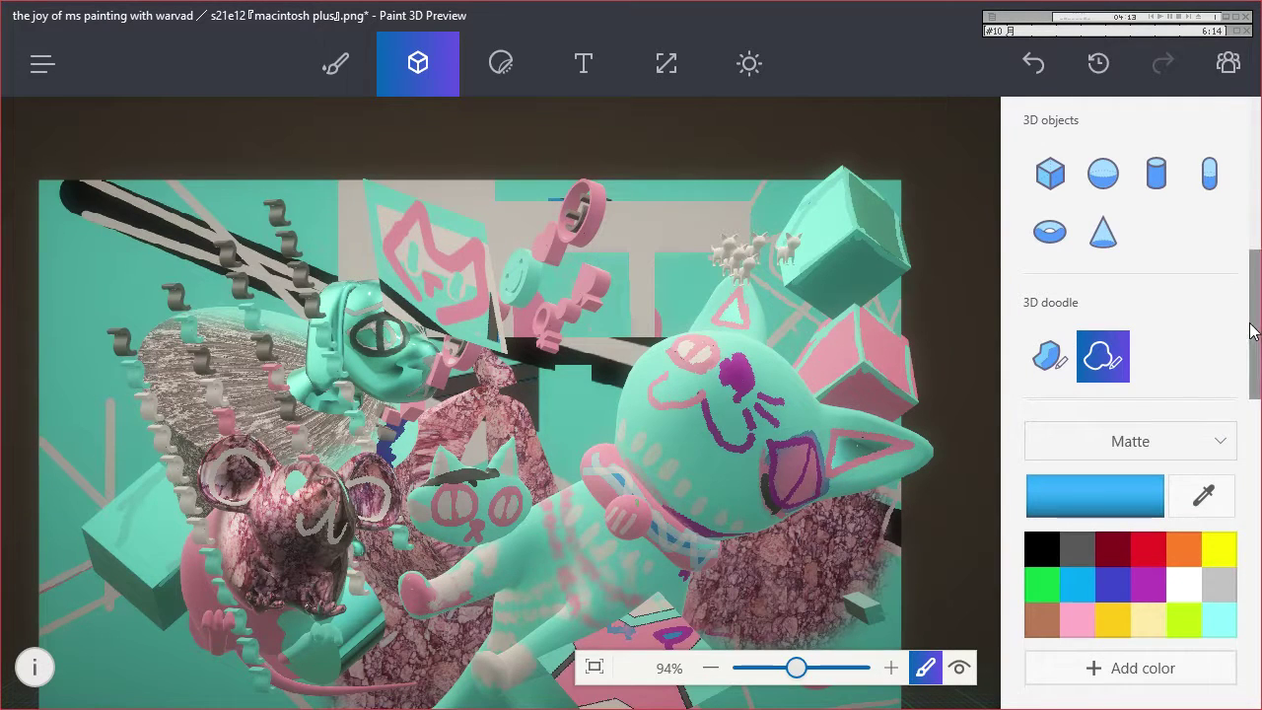
pyautogui.scroll(1, 1255, 315)
pyautogui.scroll(-1, 1165, 347)
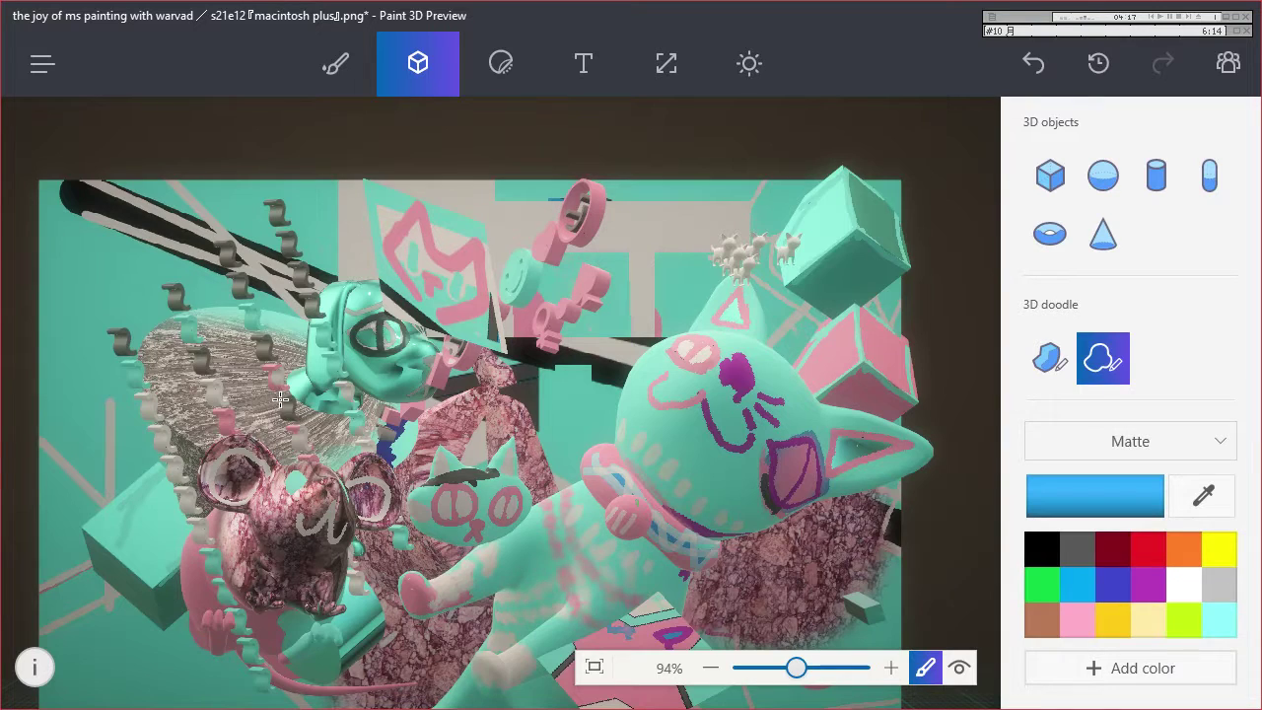
pyautogui.click(81, 387)
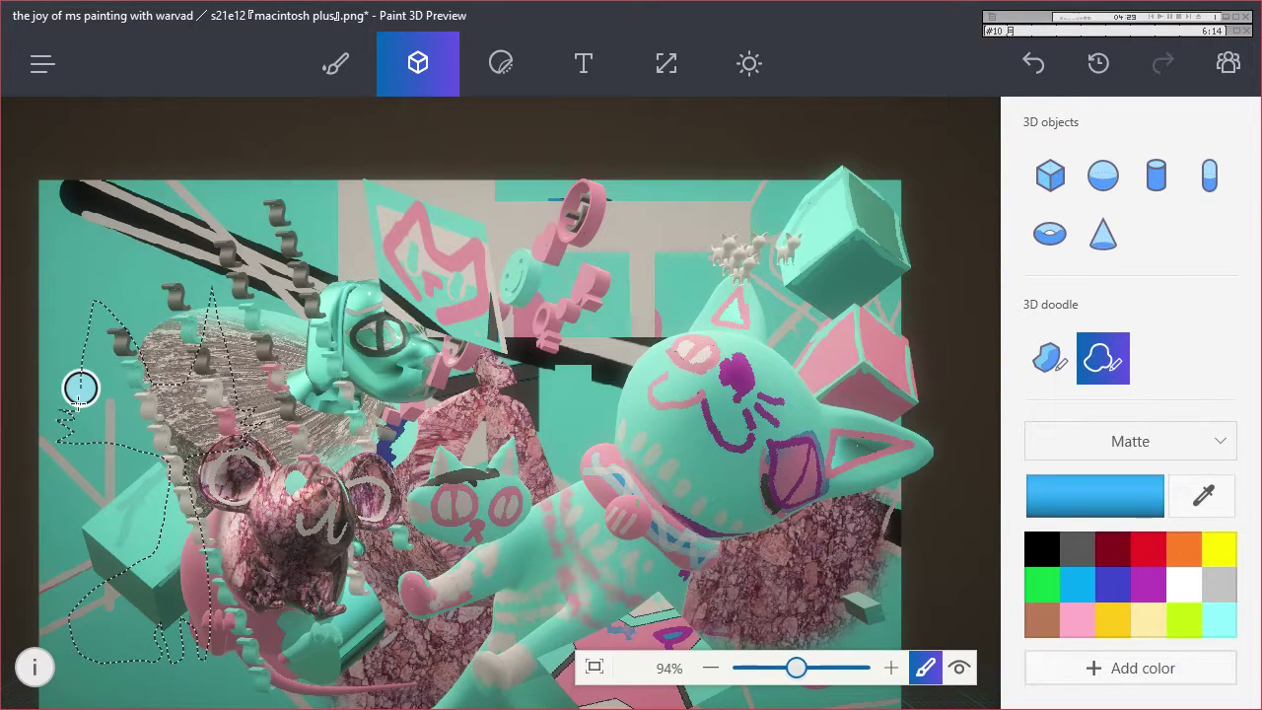
pyautogui.moveTo(80, 387); pyautogui.dragTo(84, 382)
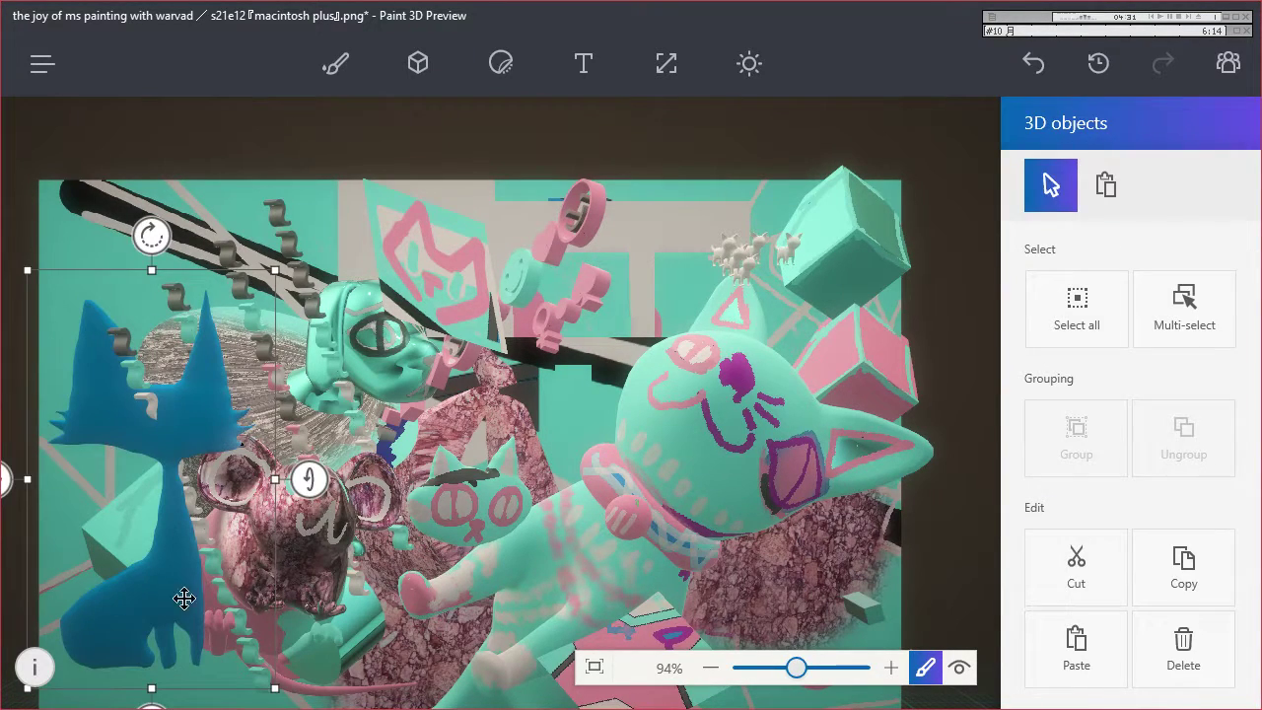
# Move the blue cat doodle slightly right, rotate it clockwise and tilt it so its head overlaps the marbled mouse.
pyautogui.moveTo(183, 599); pyautogui.dragTo(236, 603)
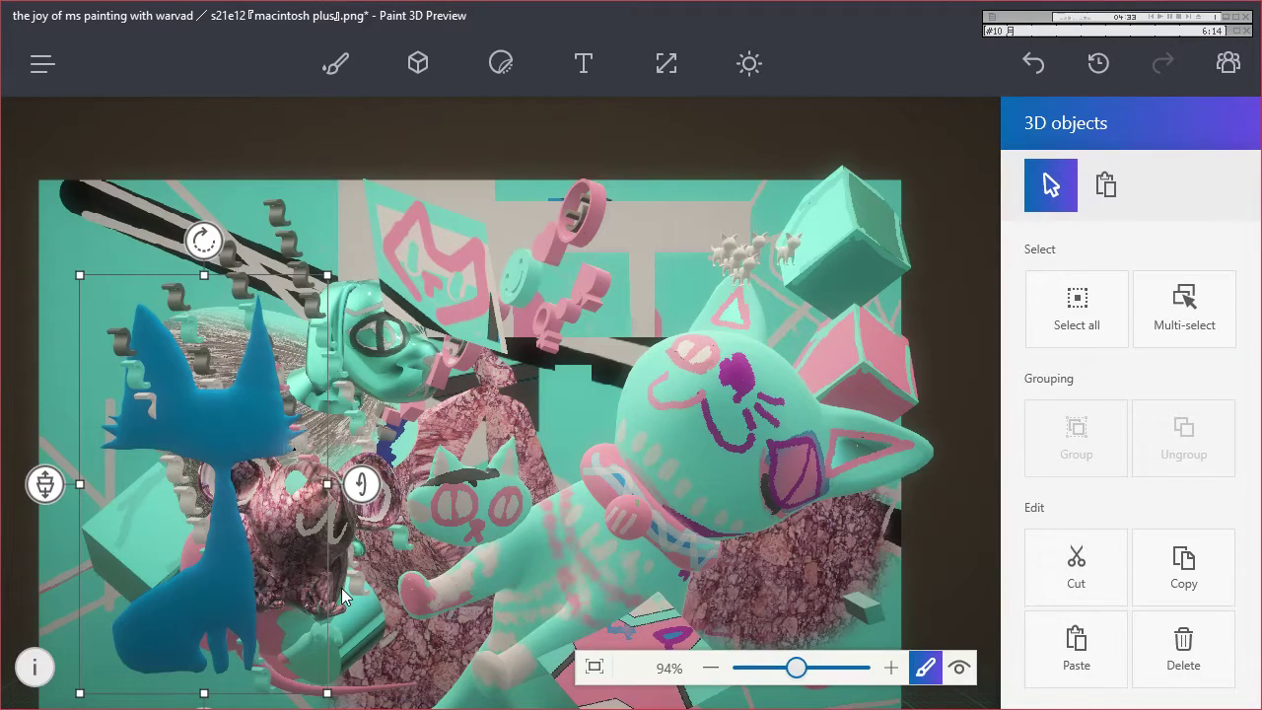
pyautogui.moveTo(202, 237); pyautogui.dragTo(344, 290)
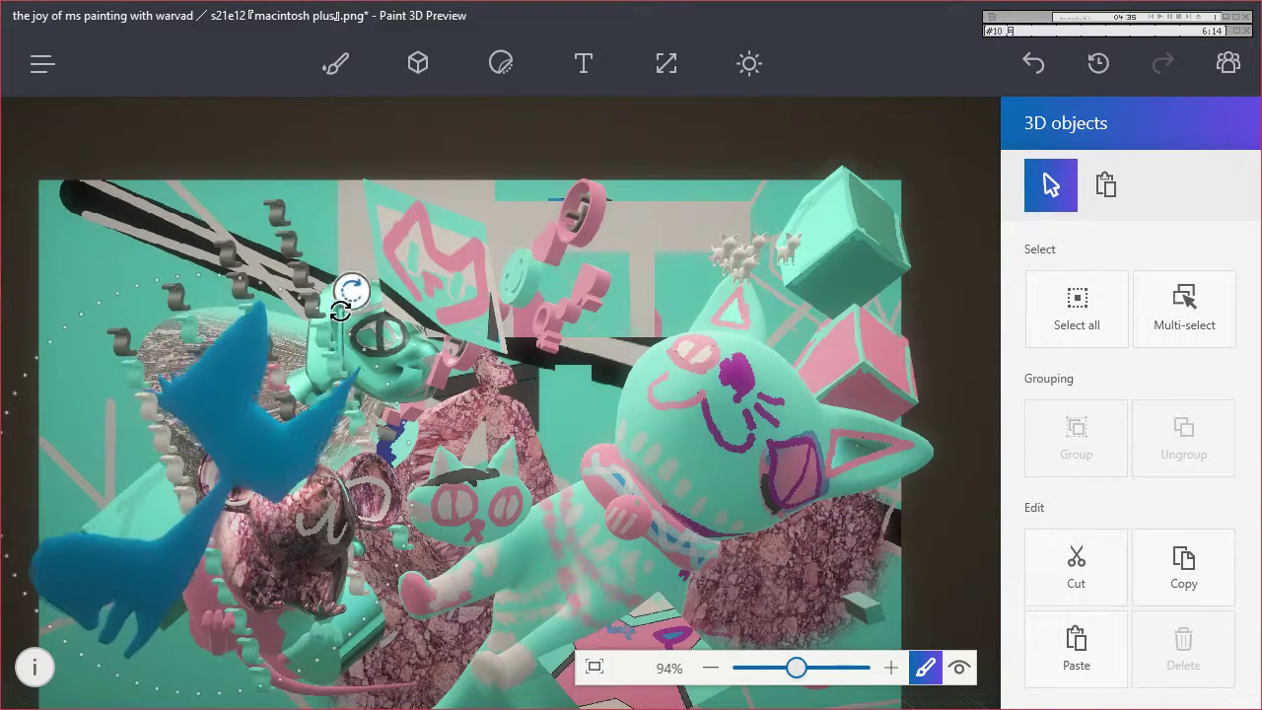
pyautogui.moveTo(459, 480)
pyautogui.mouseDown()
pyautogui.moveTo(458, 702)
pyautogui.moveTo(456, 333)
pyautogui.moveTo(458, 409)
pyautogui.mouseUp()
pyautogui.moveTo(264, 454); pyautogui.dragTo(289, 468)
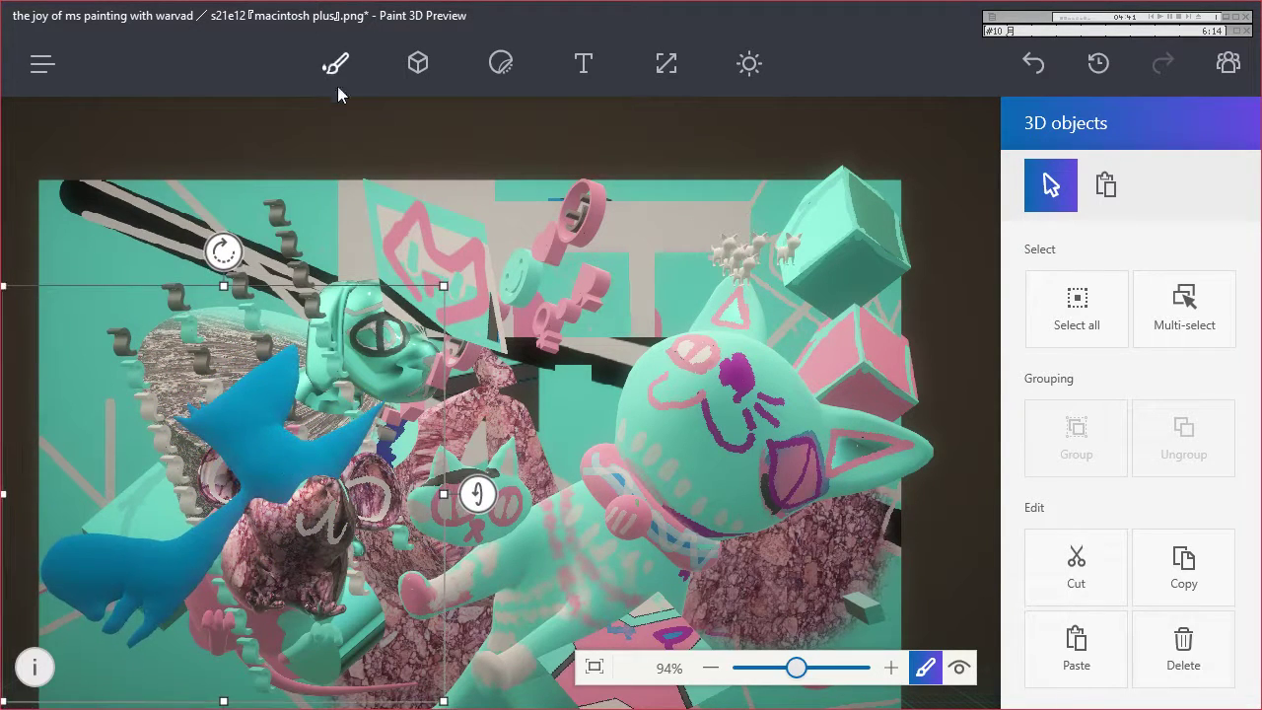
# Fill the blue cat doodle with light turquoise, trying the Dull metal finish and settling on Gloss.
pyautogui.click(330, 69)
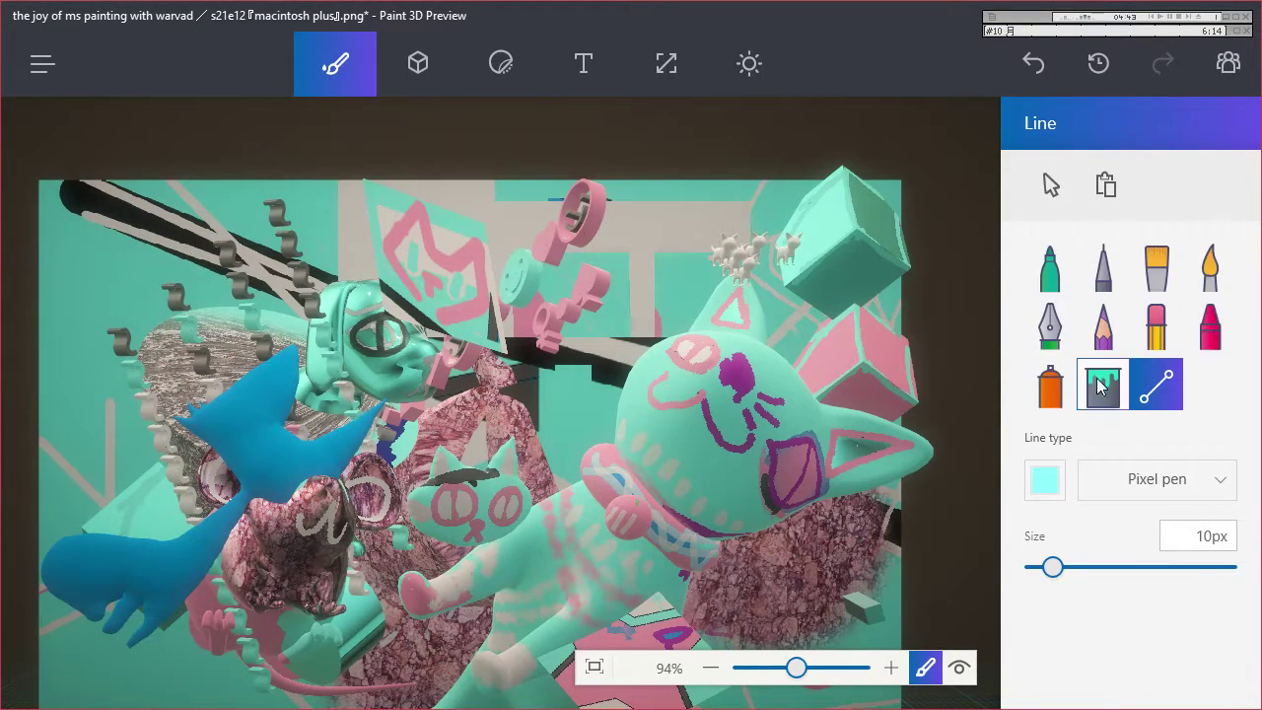
pyautogui.click(1103, 381)
pyautogui.click(1218, 619)
pyautogui.click(276, 438)
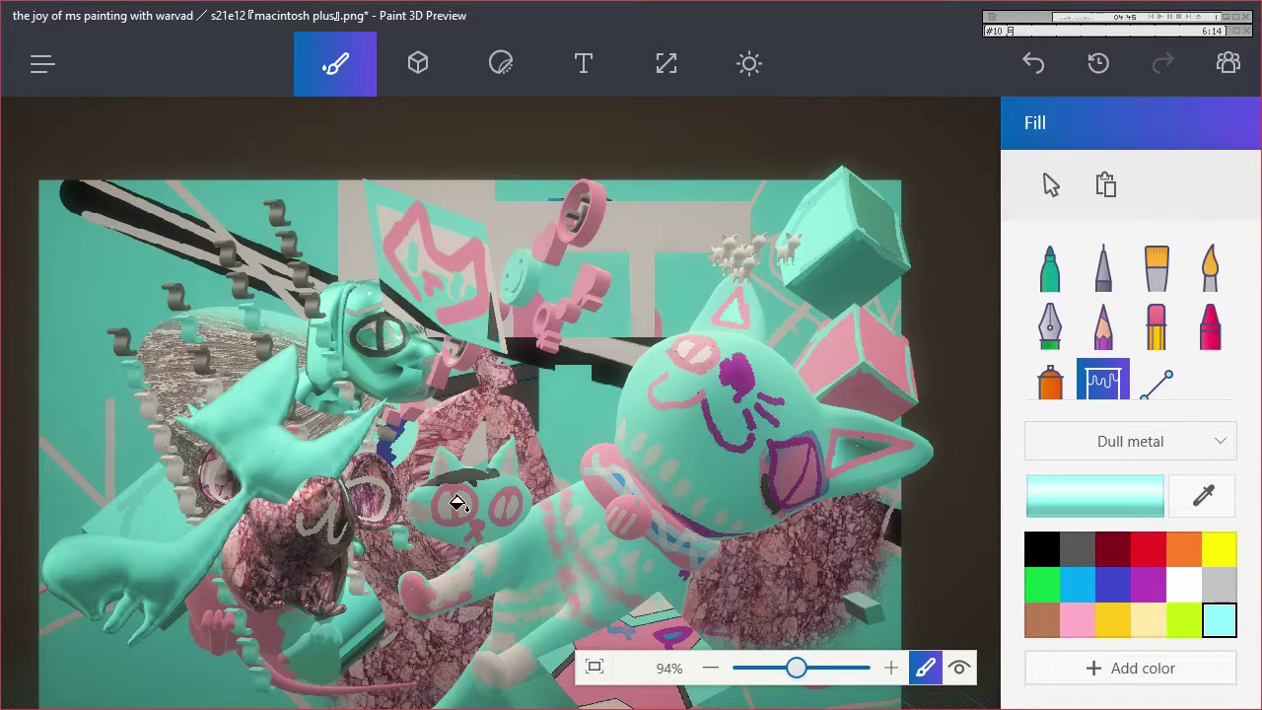
pyautogui.click(1163, 443)
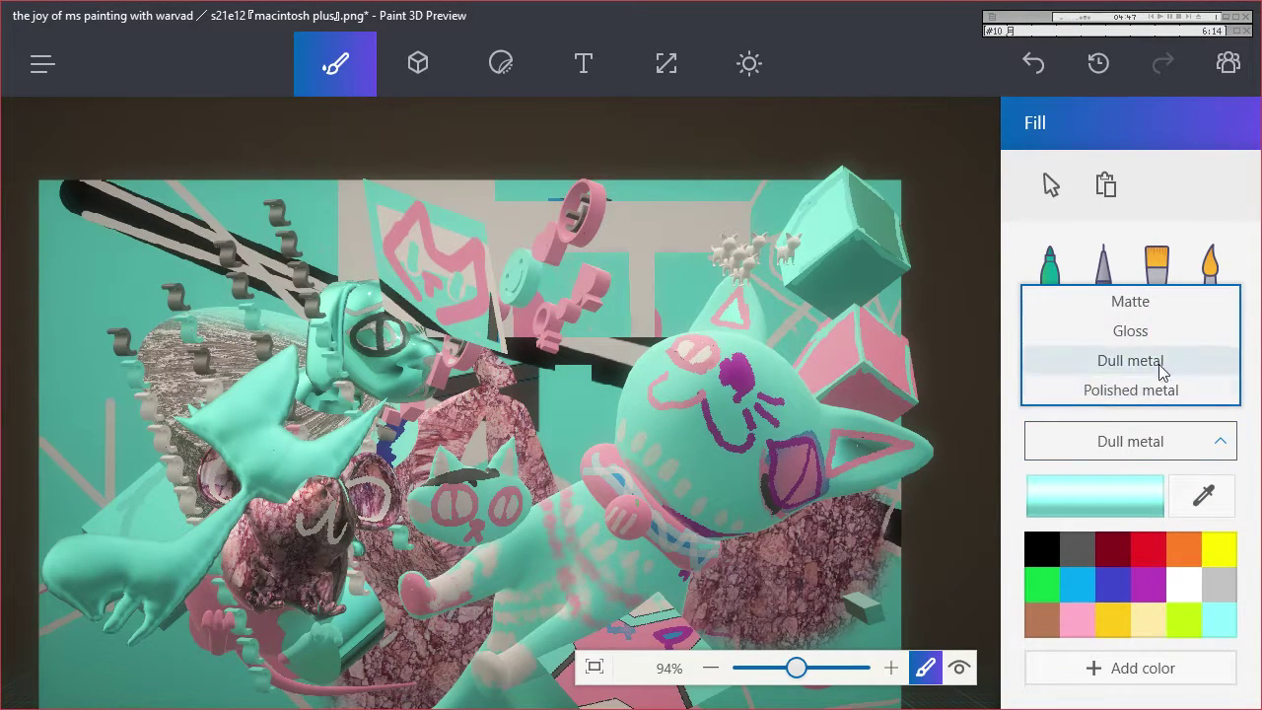
pyautogui.click(1143, 335)
pyautogui.click(293, 481)
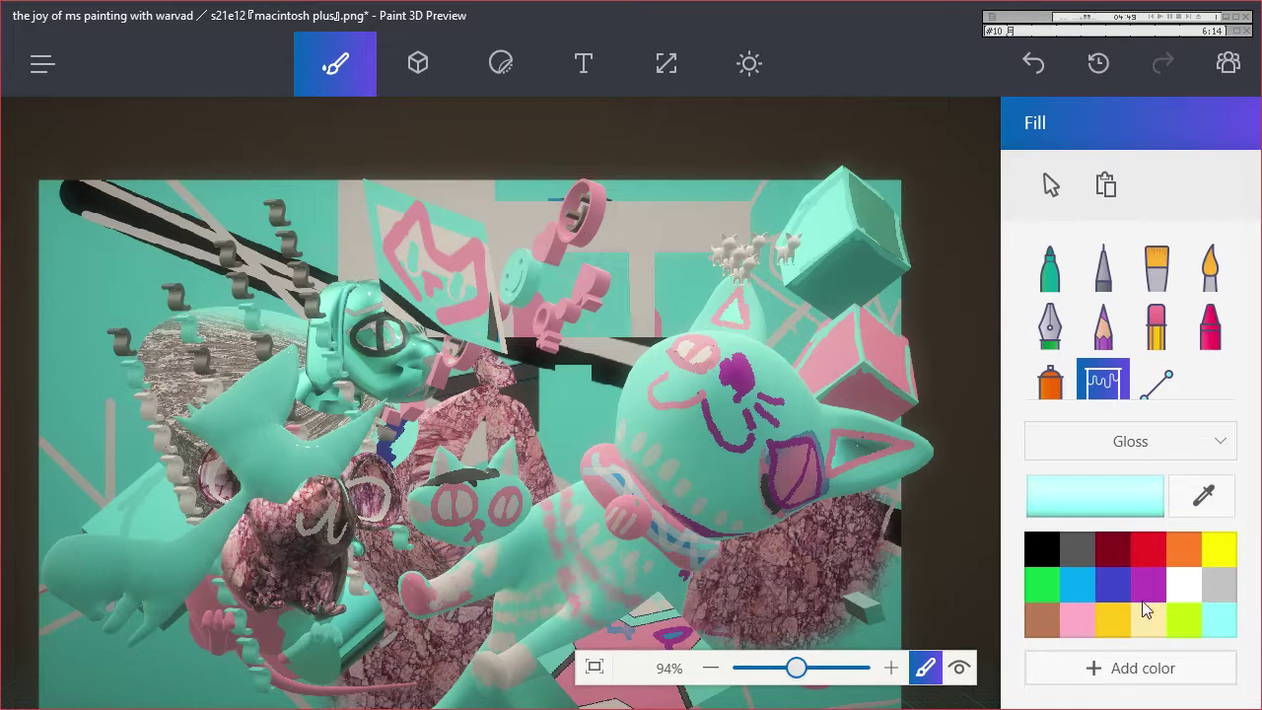
# Paint white crayon eye patches on the turquoise cat doodle and draw black pencil pupils, nose, ear and tail markings.
pyautogui.click(1078, 619)
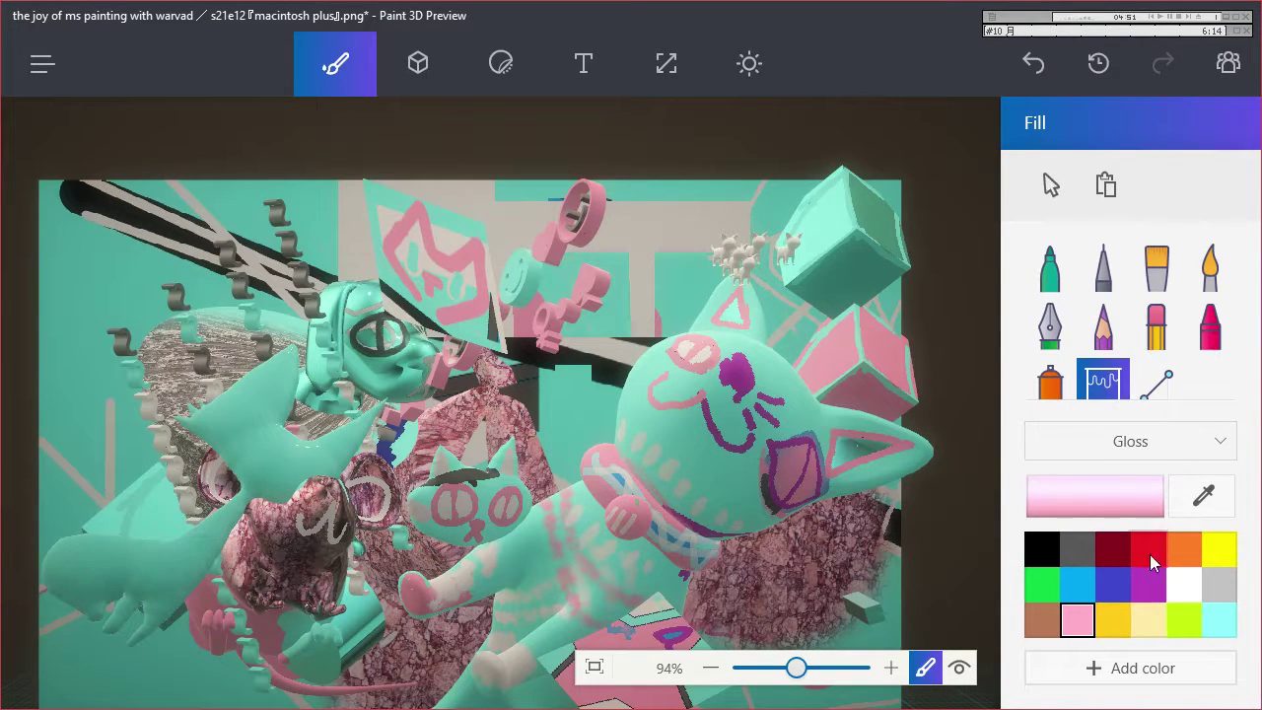
pyautogui.click(1183, 584)
pyautogui.click(1209, 325)
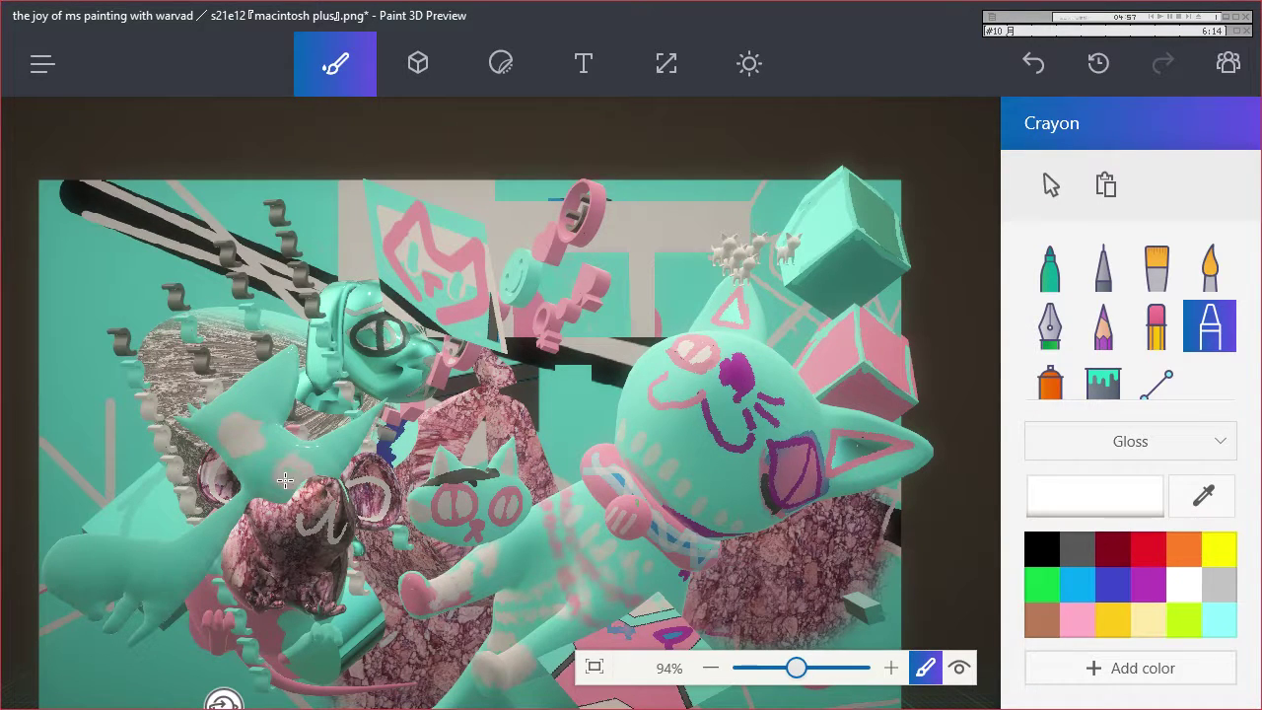
pyautogui.click(1041, 549)
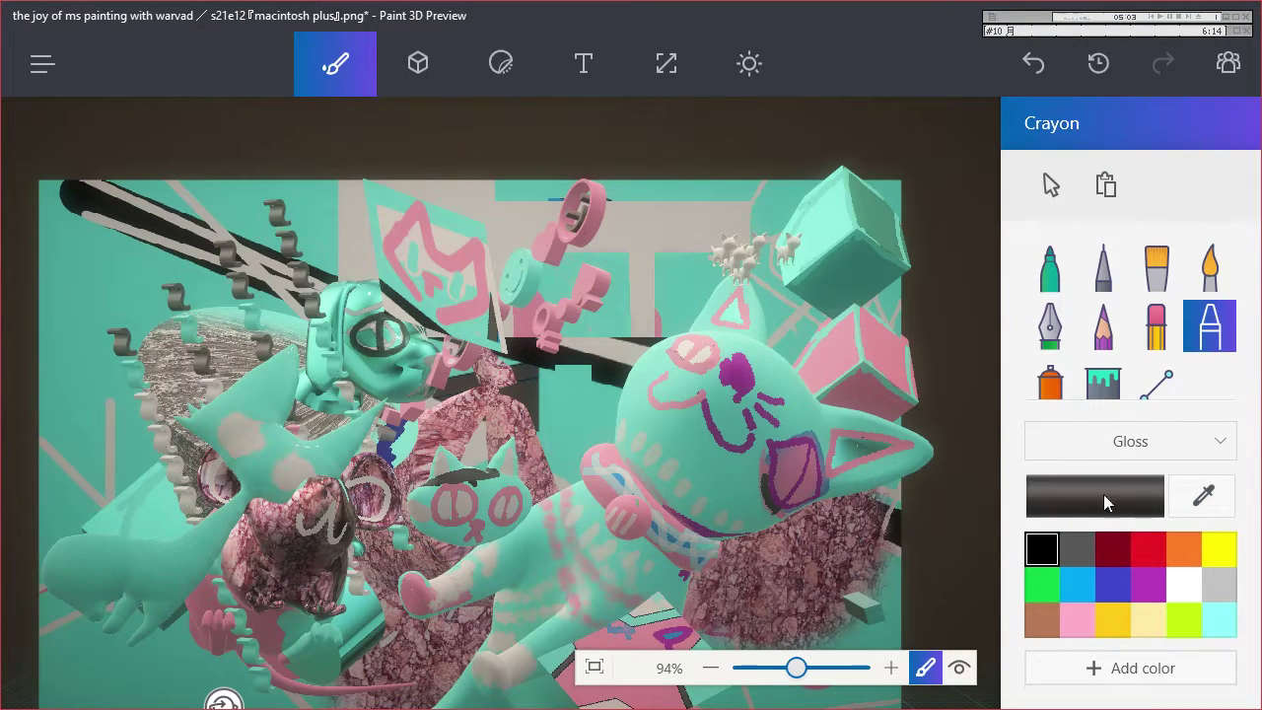
pyautogui.click(1103, 325)
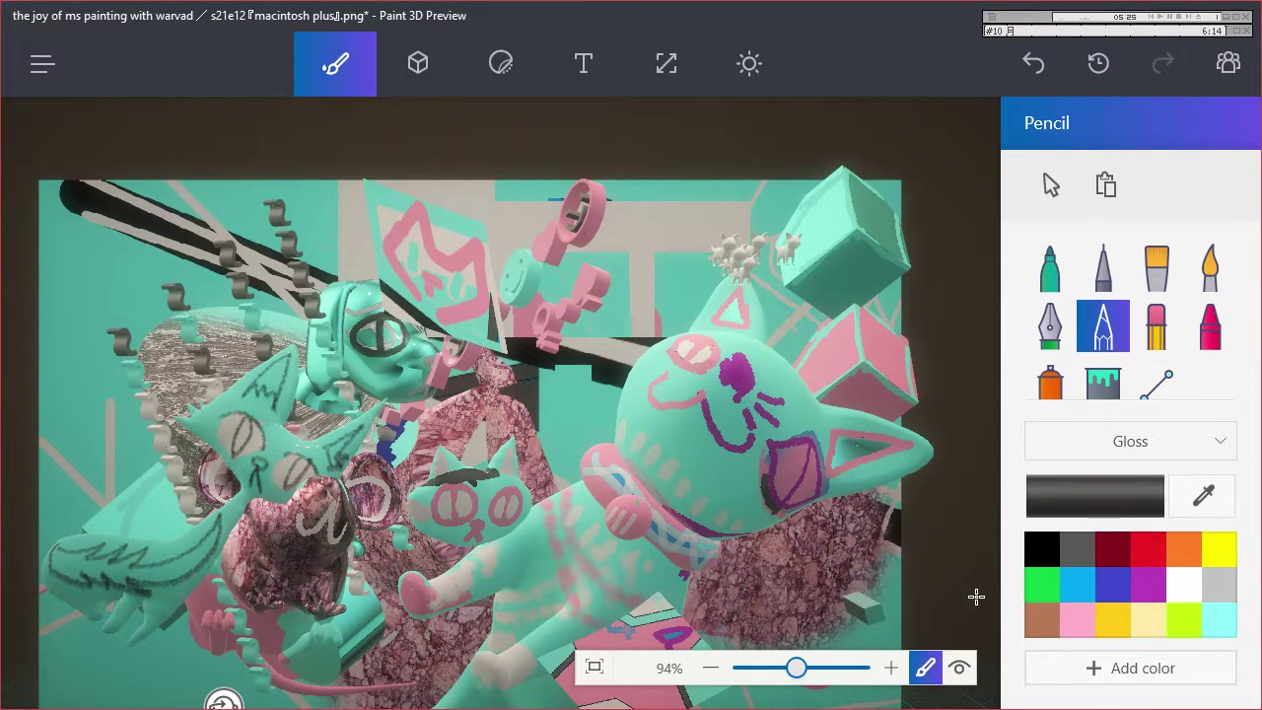
# Fill the turquoise body of the cat doodle with glossy white.
pyautogui.click(1182, 585)
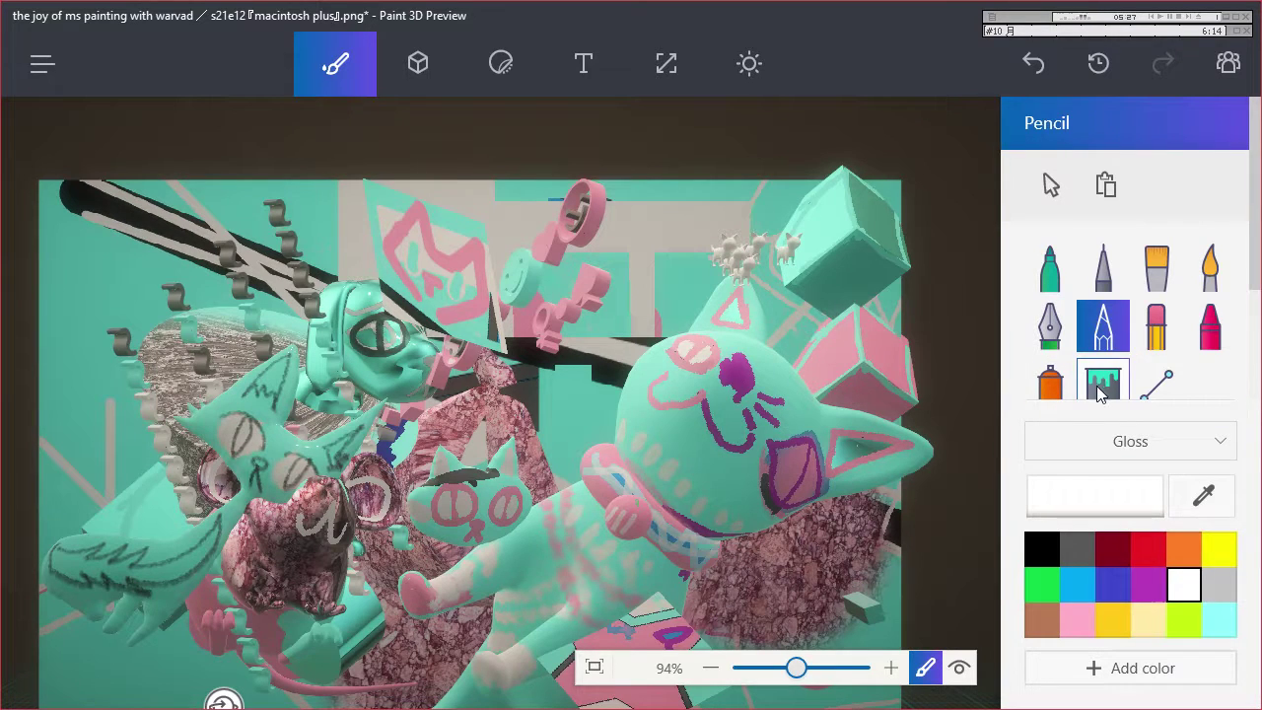
pyautogui.click(1103, 380)
pyautogui.click(269, 412)
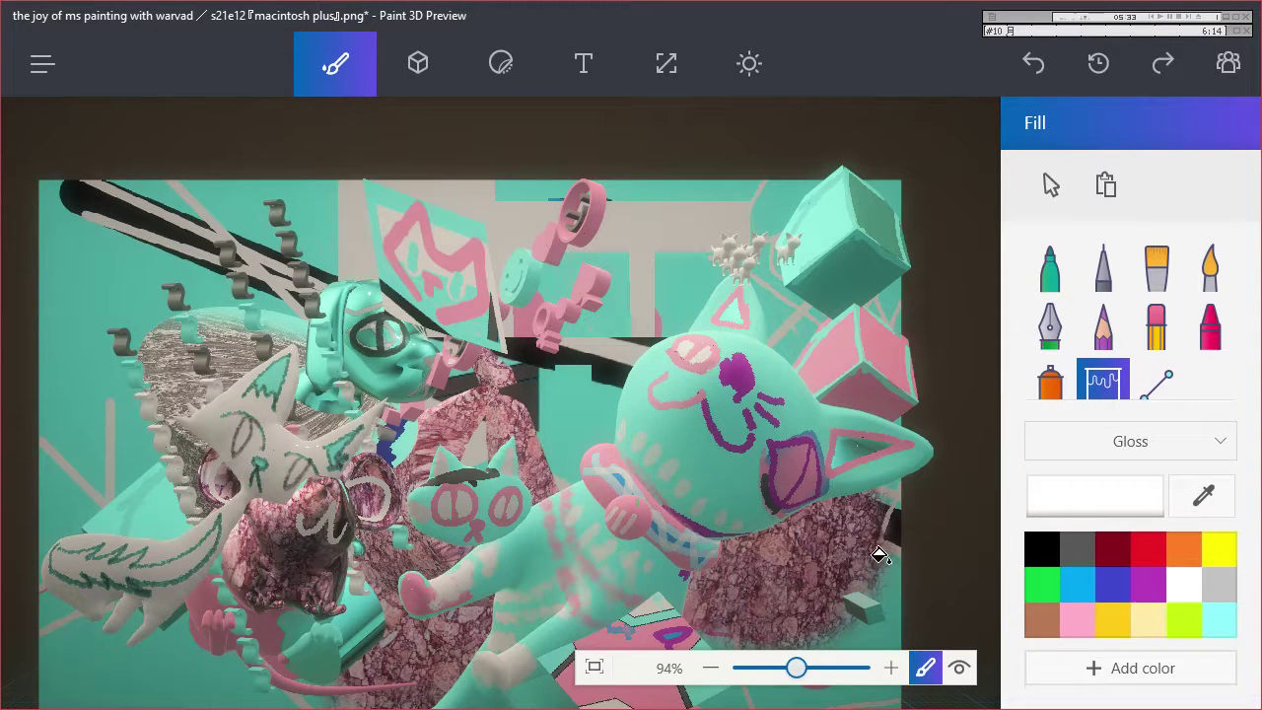
# Push the white cat doodle deeper into the scene and move it up above the large cat's head.
pyautogui.click(416, 65)
pyautogui.click(283, 453)
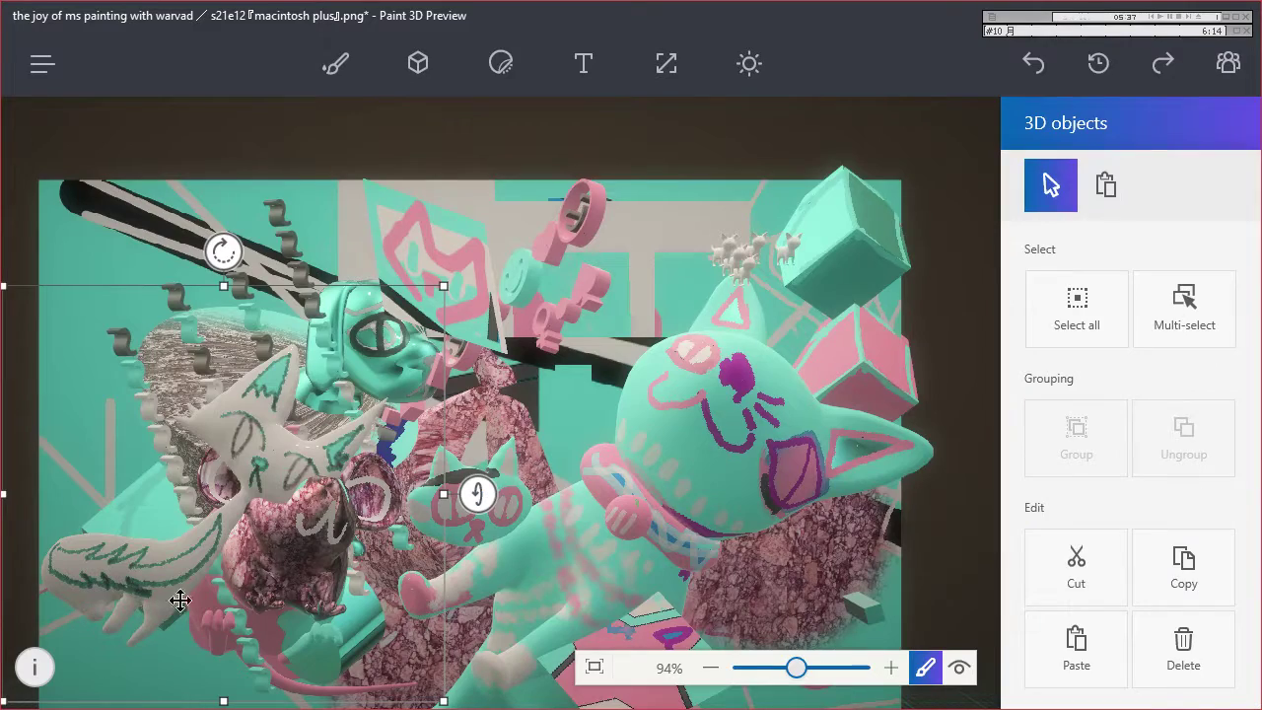
pyautogui.moveTo(230, 511); pyautogui.dragTo(302, 506)
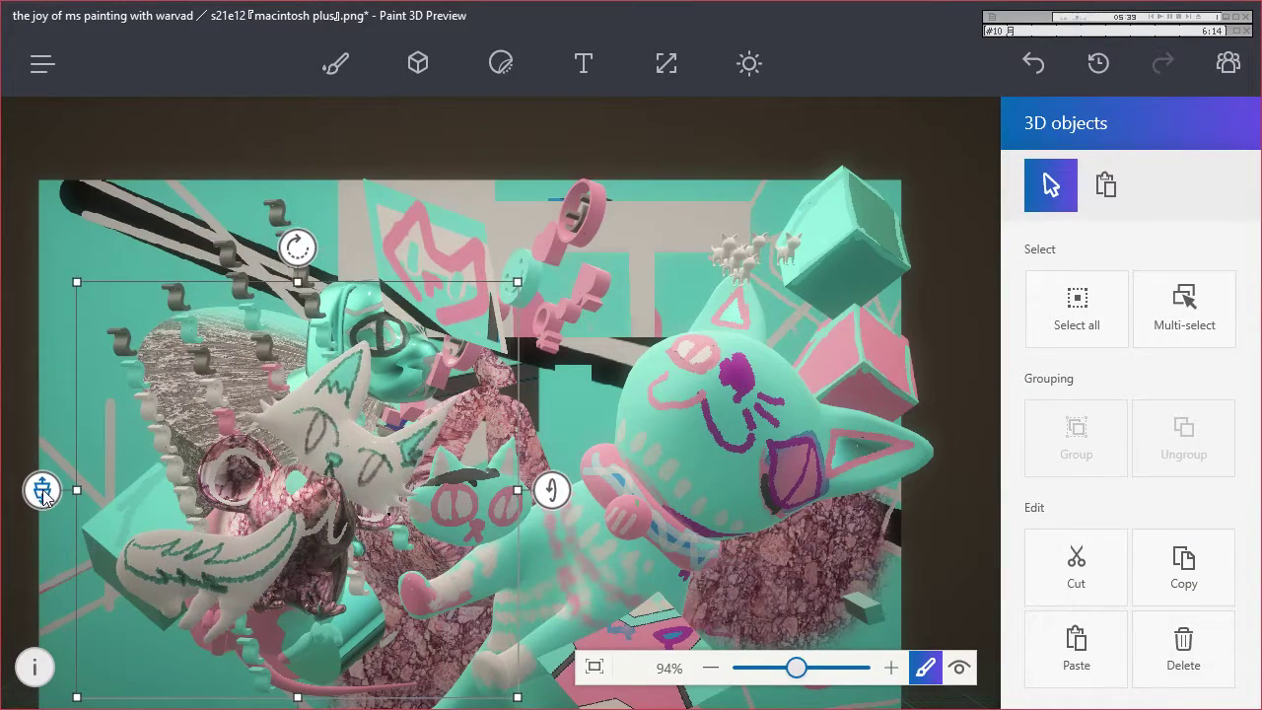
pyautogui.moveTo(43, 495); pyautogui.dragTo(90, 276)
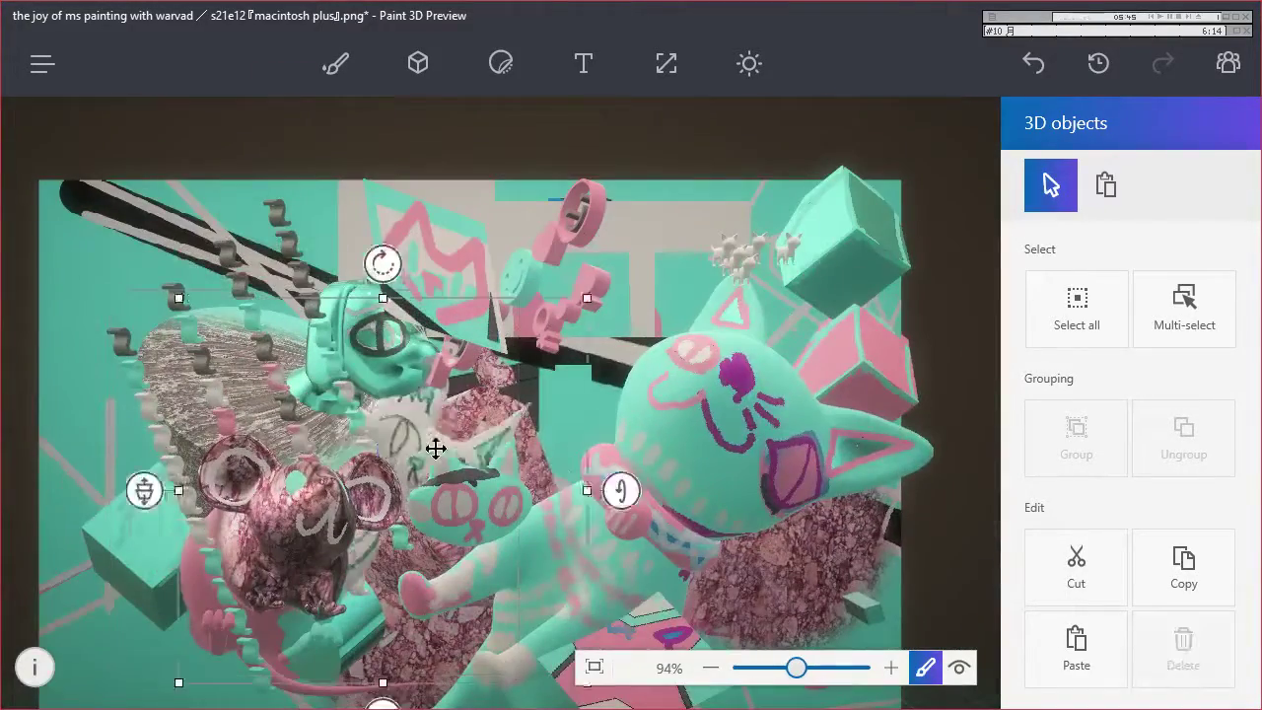
pyautogui.moveTo(436, 448); pyautogui.dragTo(777, 263)
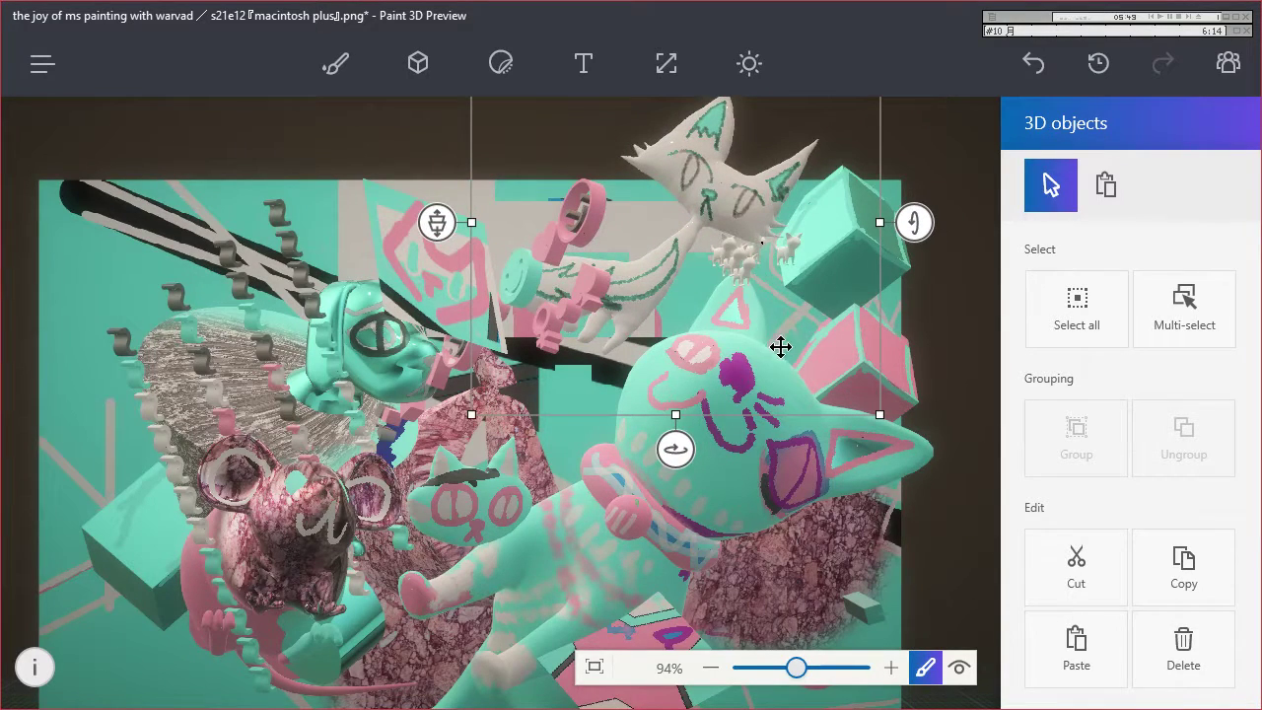
# Turn the white cat doodle around its vertical axis and tilt it so its blank back side faces the front.
pyautogui.moveTo(676, 449); pyautogui.dragTo(749, 443)
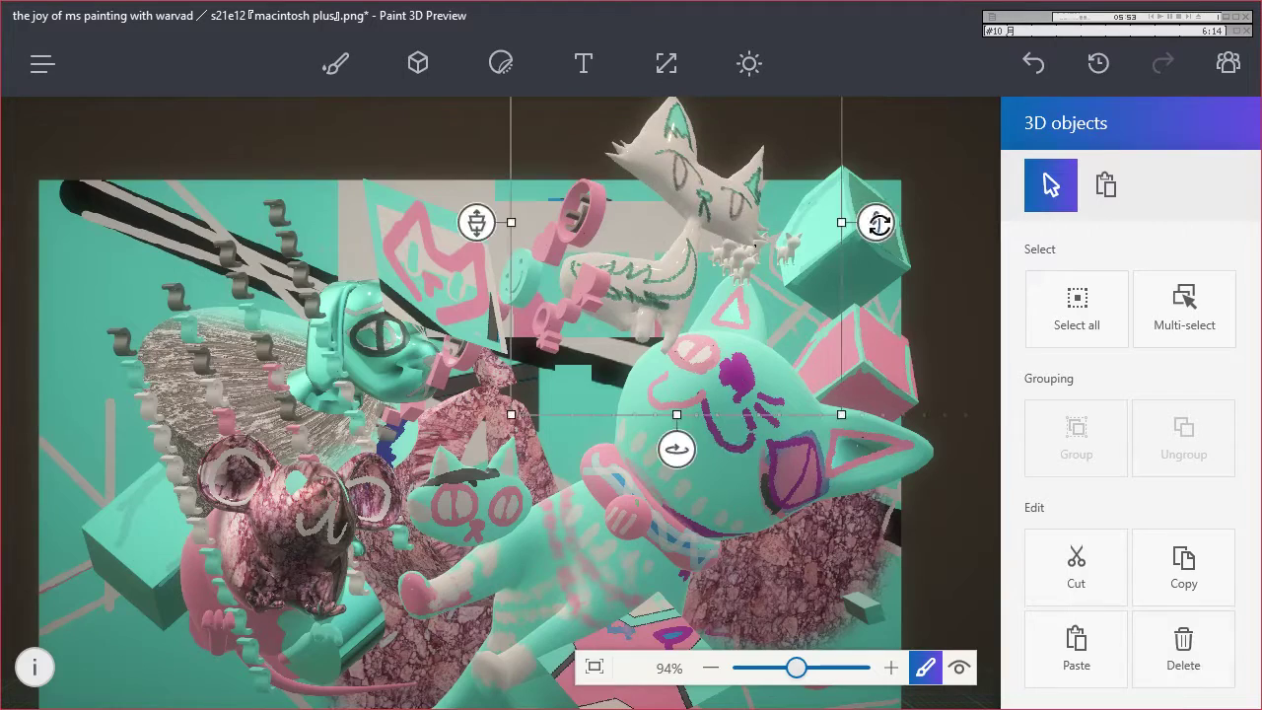
pyautogui.moveTo(876, 220); pyautogui.dragTo(878, 290)
pyautogui.moveTo(676, 473); pyautogui.dragTo(960, 475)
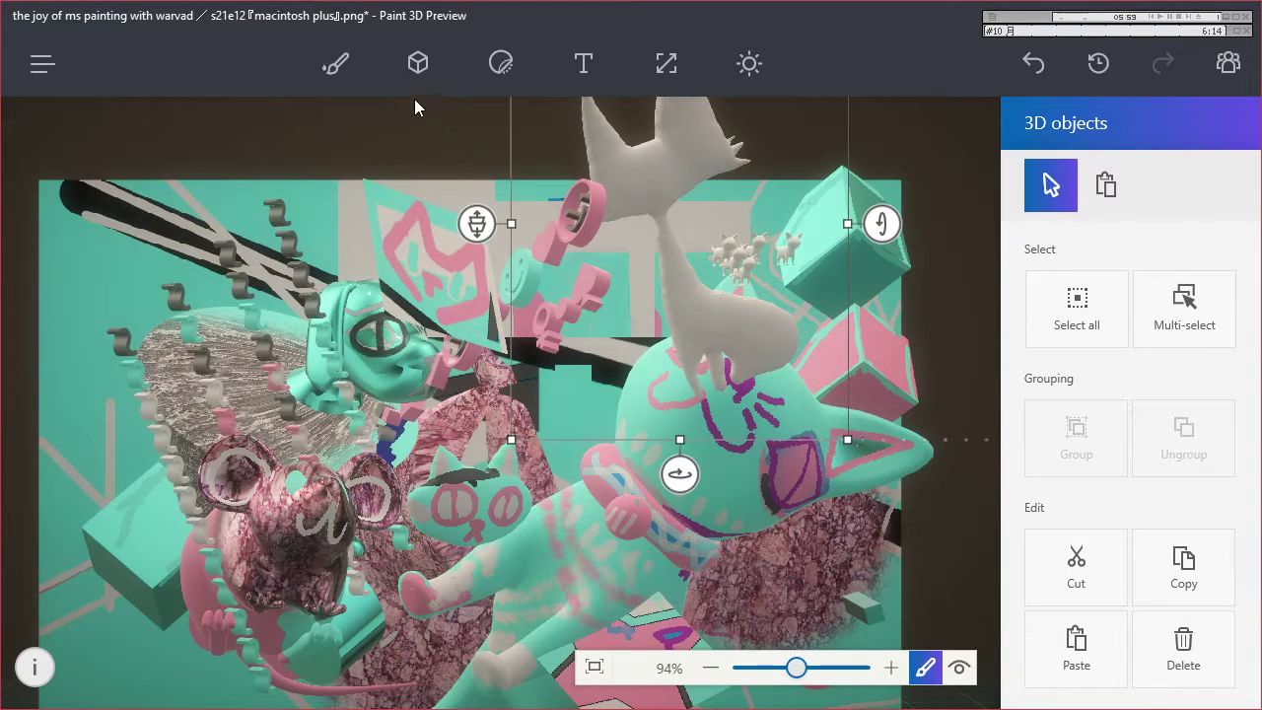
# Draw a black pencil eye on the back of the white cat doodle's head.
pyautogui.click(335, 65)
pyautogui.click(1103, 325)
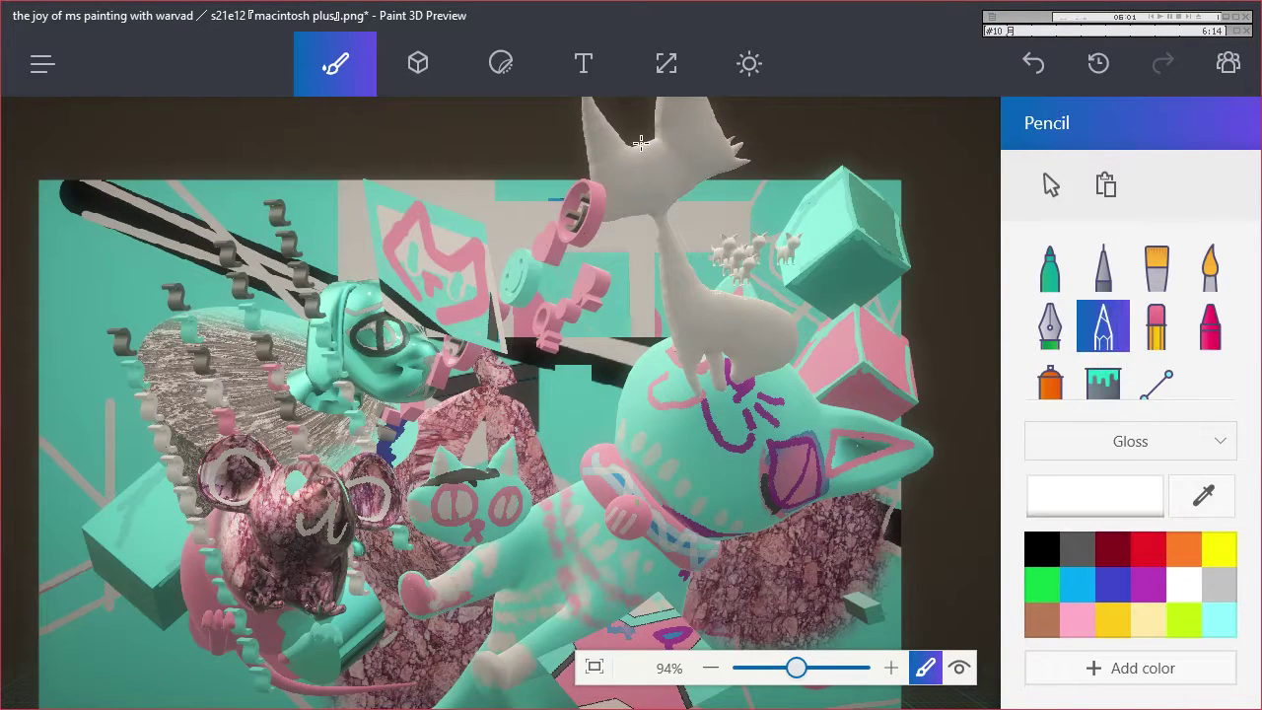
pyautogui.click(1043, 627)
pyautogui.click(1041, 548)
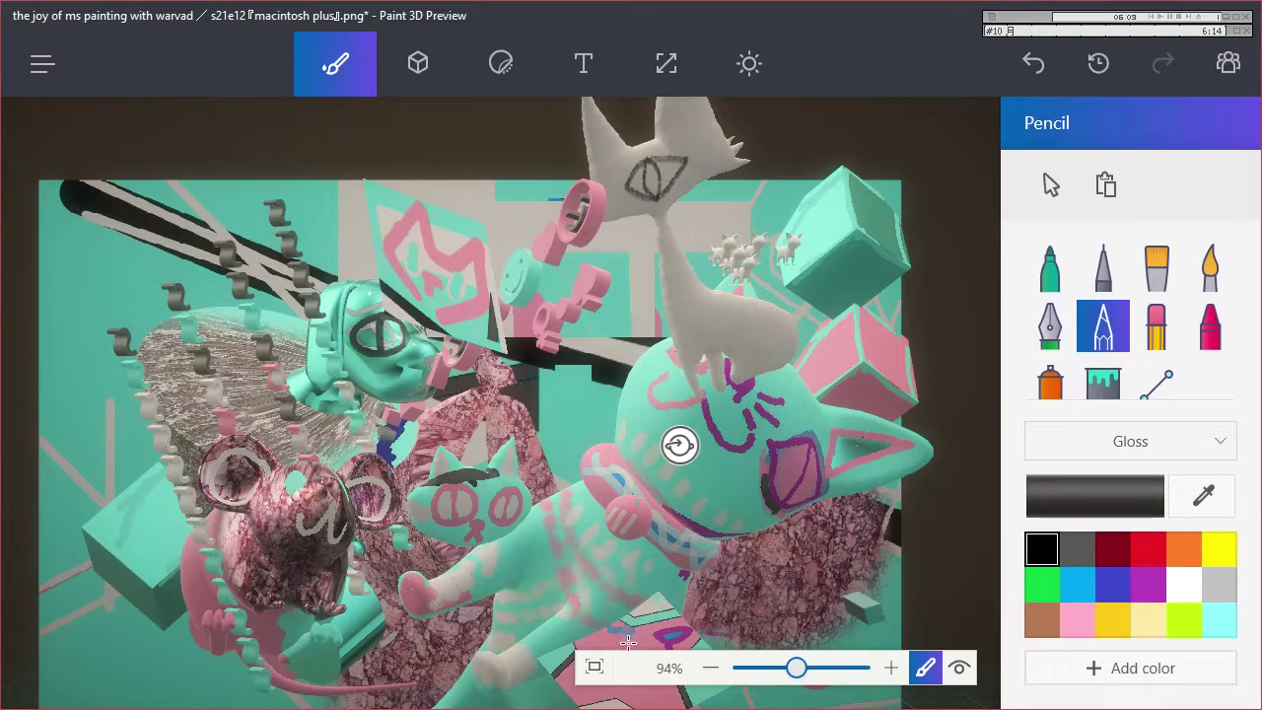
# Rotate the white cat doodle to its decorated side, move it below the large cat's head and view the collage in 3D.
pyautogui.click(417, 63)
pyautogui.click(689, 463)
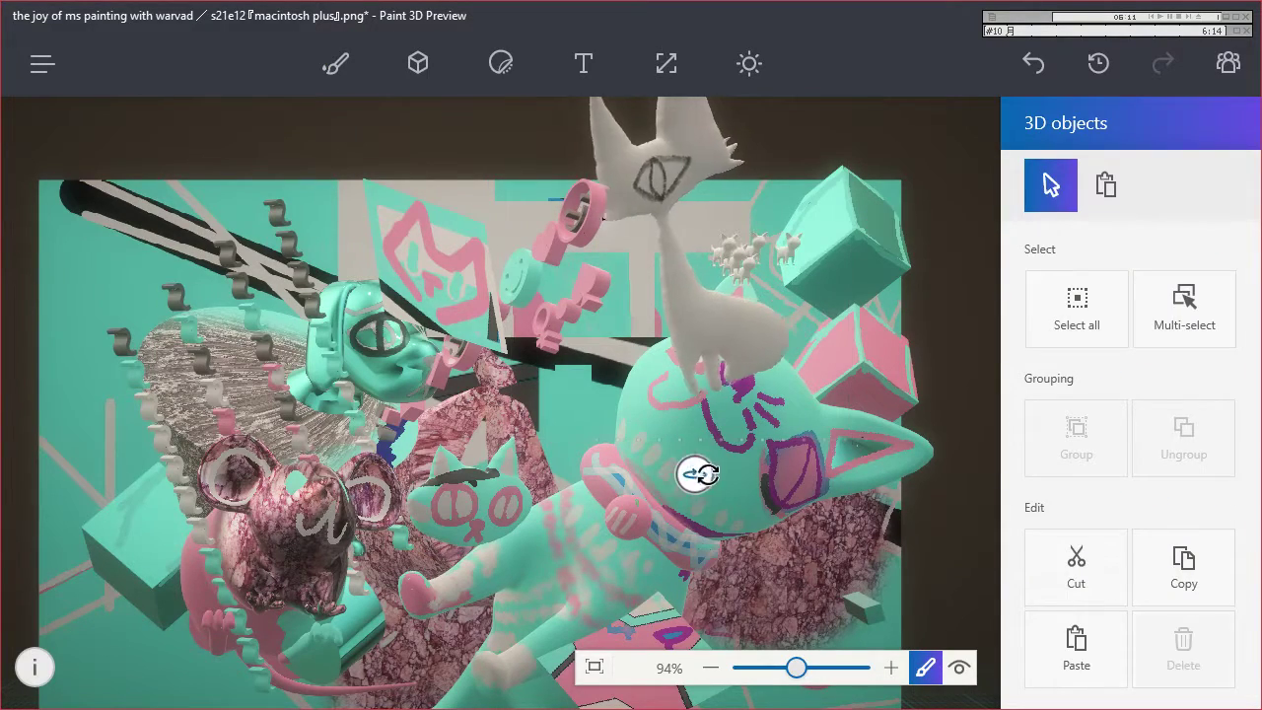
pyautogui.moveTo(689, 449); pyautogui.dragTo(930, 470)
pyautogui.moveTo(653, 332); pyautogui.dragTo(699, 690)
pyautogui.moveTo(713, 518); pyautogui.dragTo(806, 677)
pyautogui.click(958, 667)
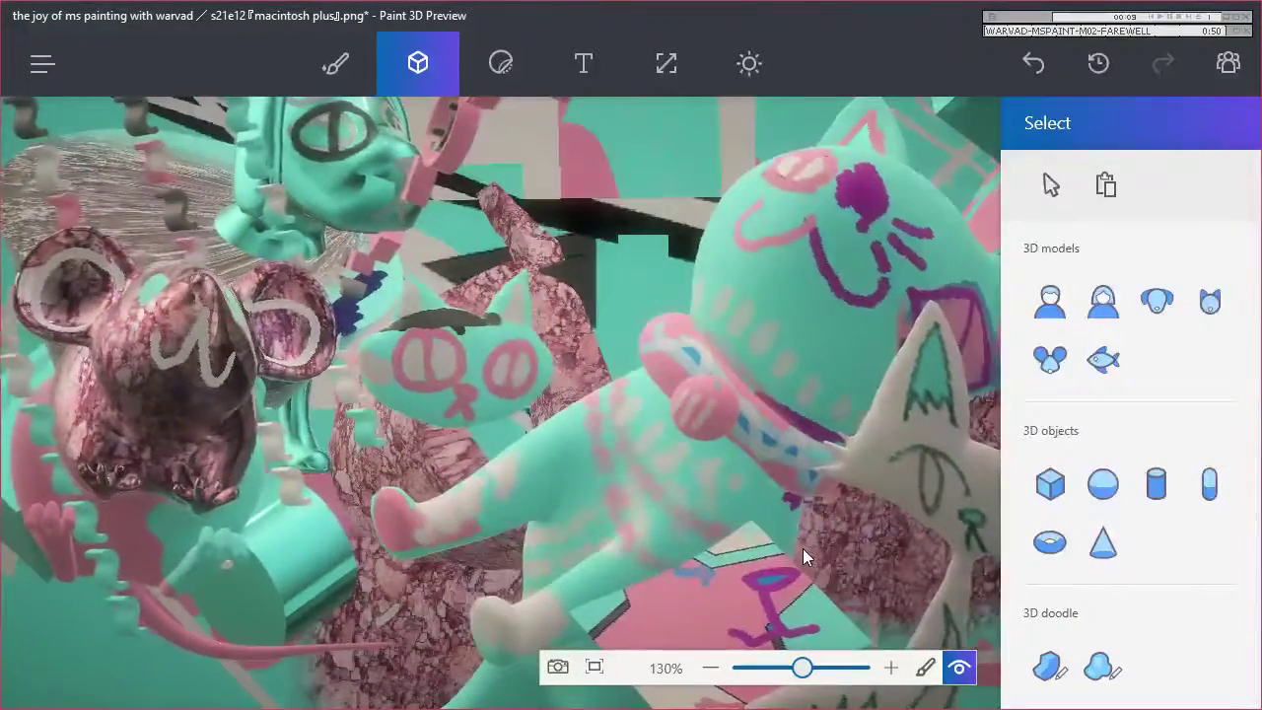